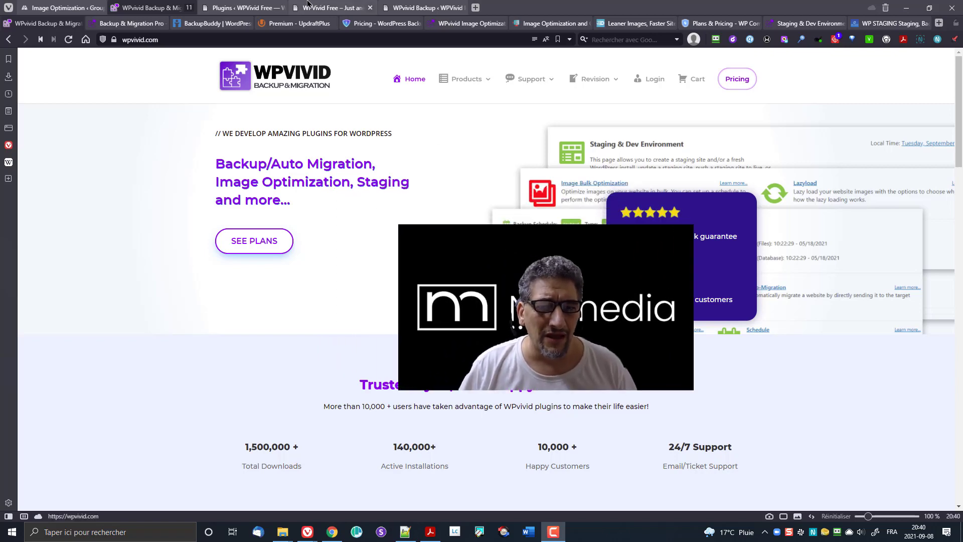
Step: Review the WPVivid Free site's home page down to its About Us section, and close it
click(326, 8)
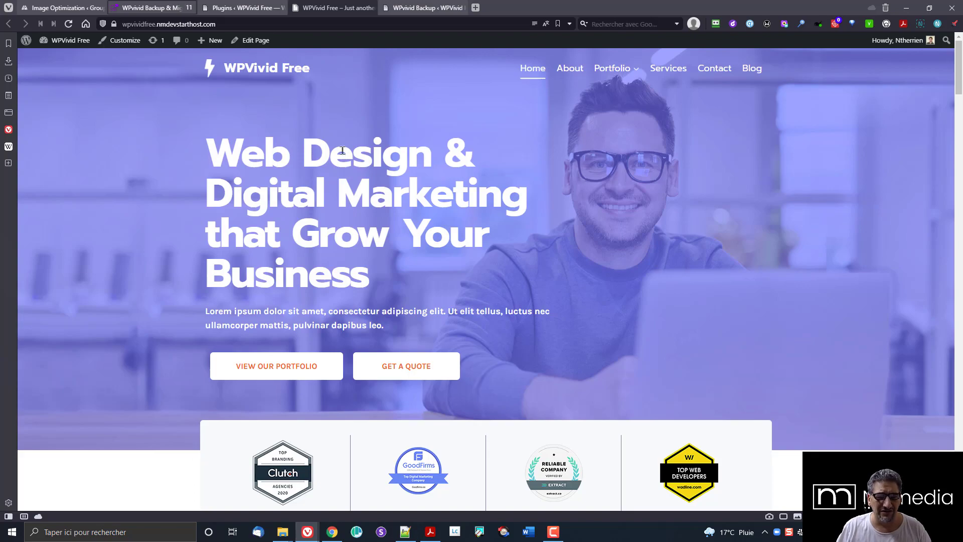
scroll(589, 183, down, 15)
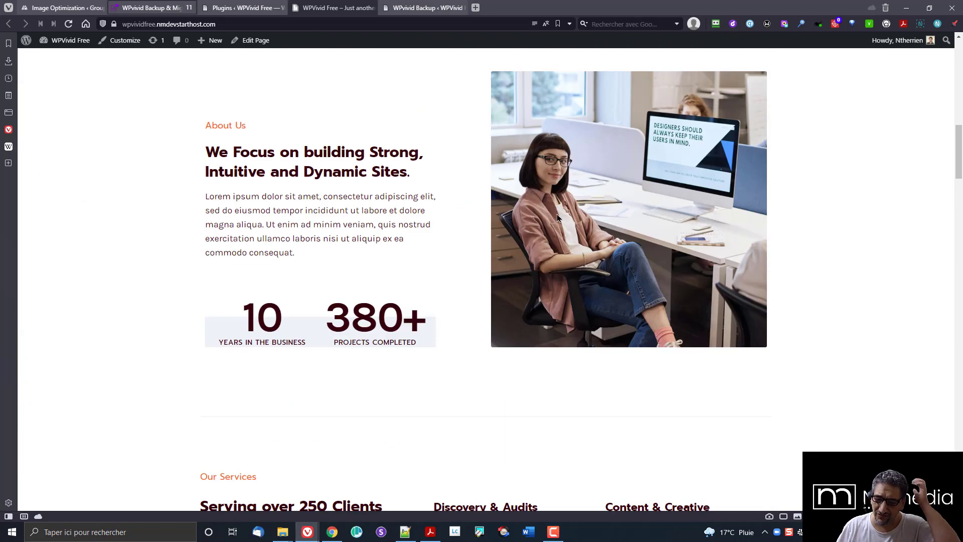
scroll(557, 216, up, 10)
scroll(555, 211, down, 15)
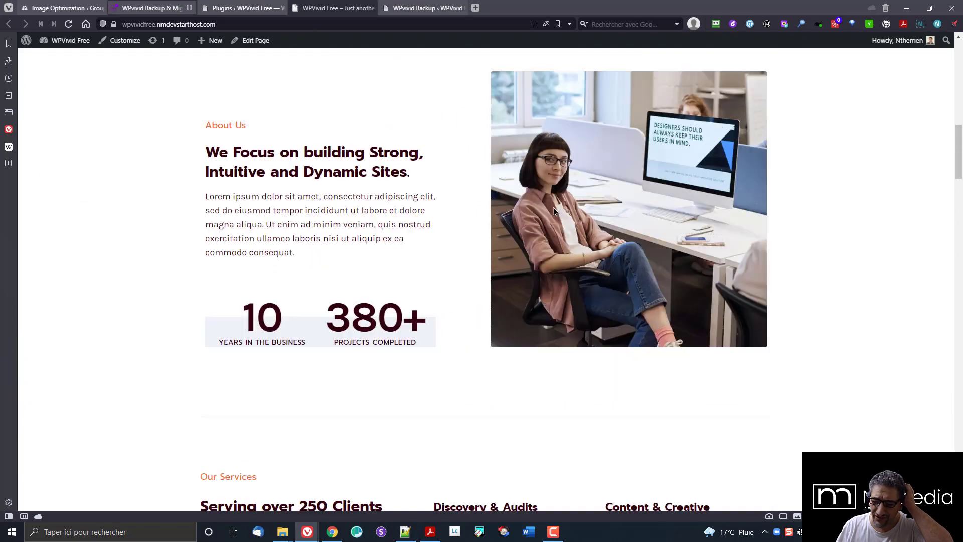
scroll(554, 211, up, 18)
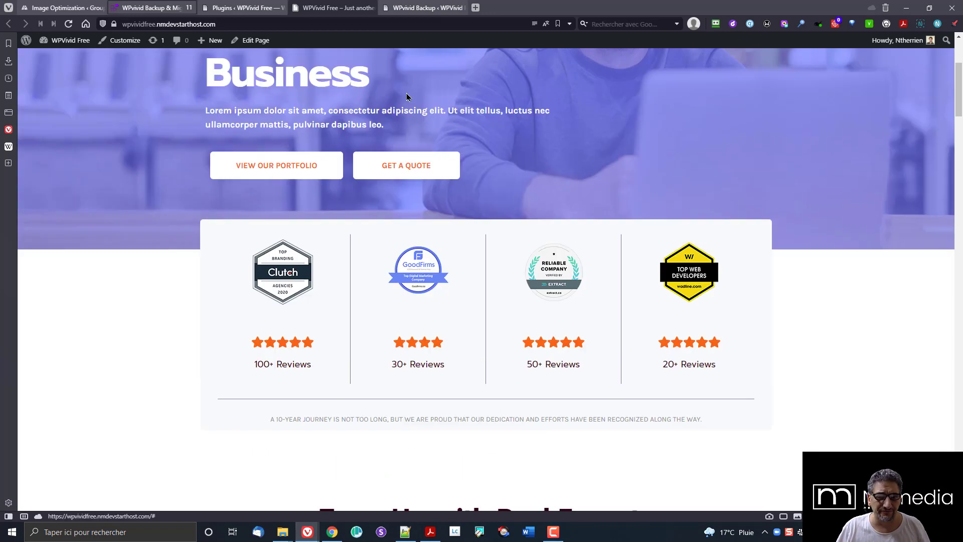
click(371, 7)
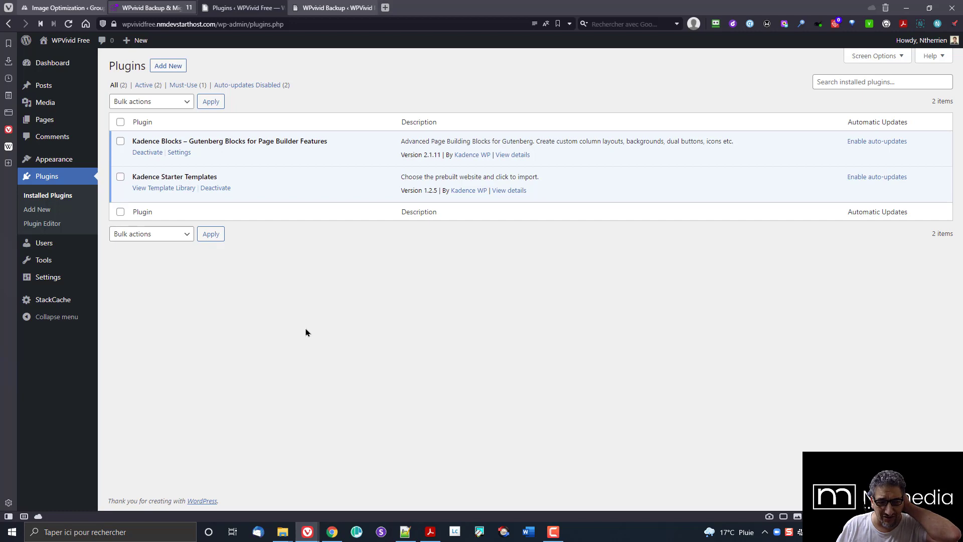
Step: Search for "wpvivid" among the plugins that can be added to the WPVivid Free site
click(168, 66)
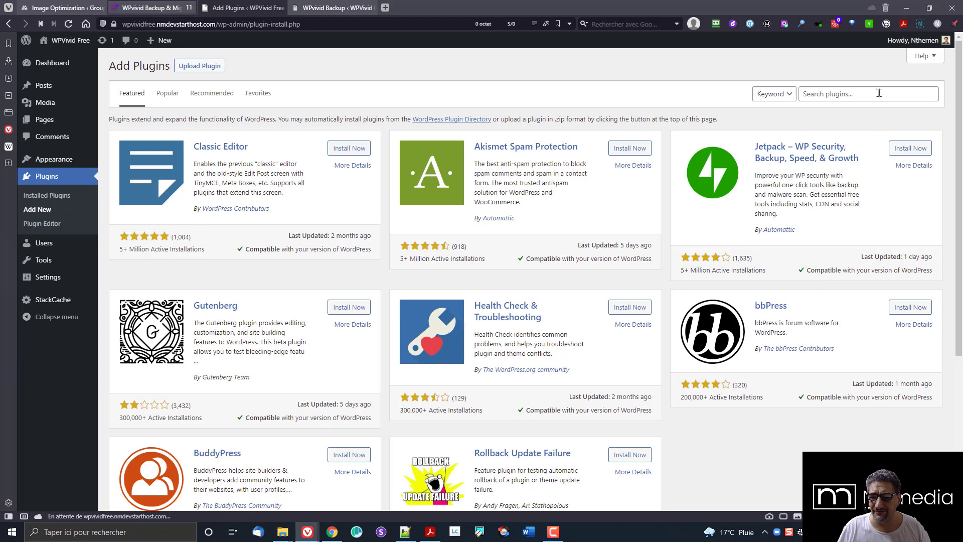
click(876, 94)
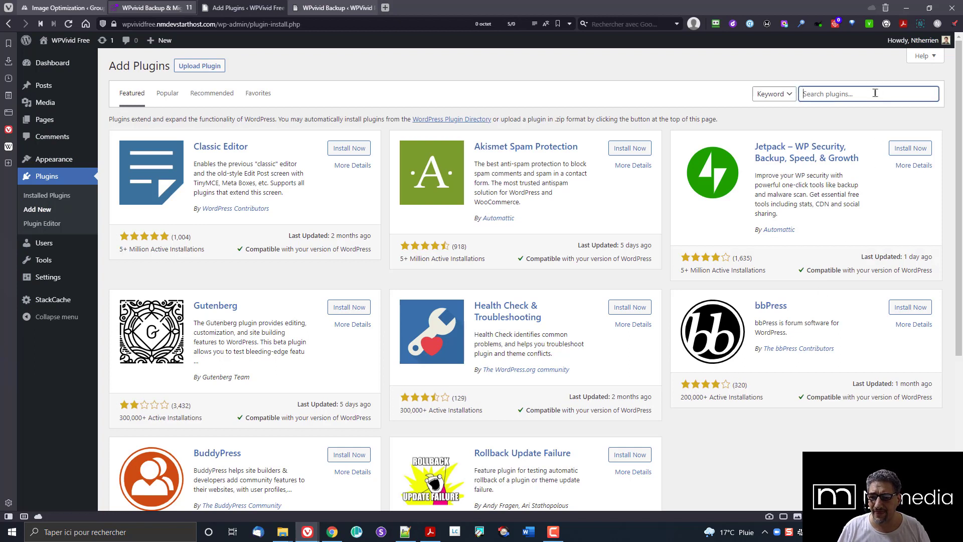
text(wp vi)
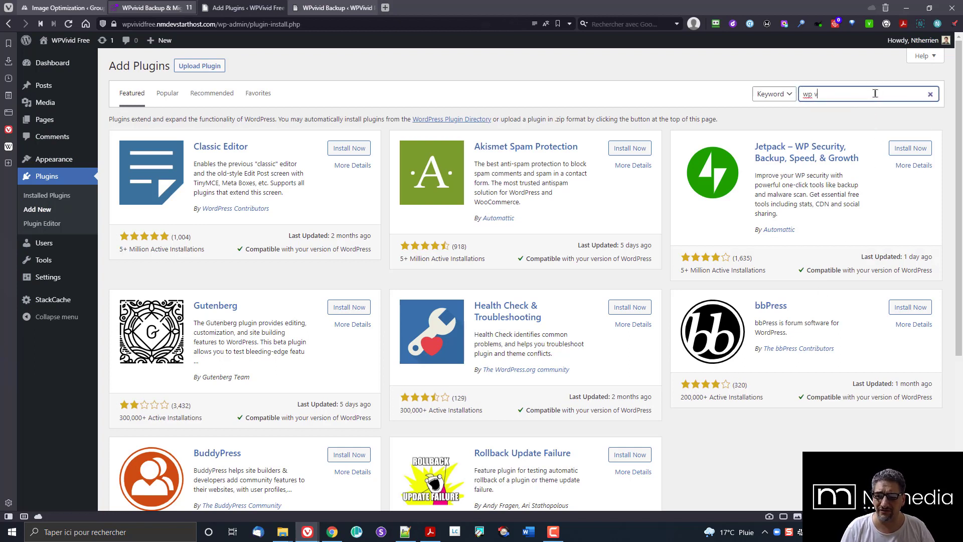
text(vid)
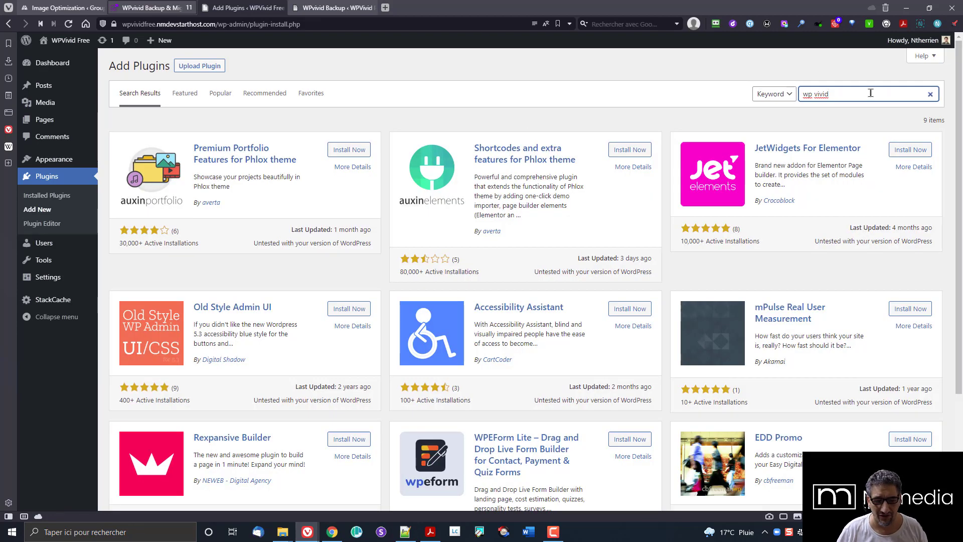
click(812, 94)
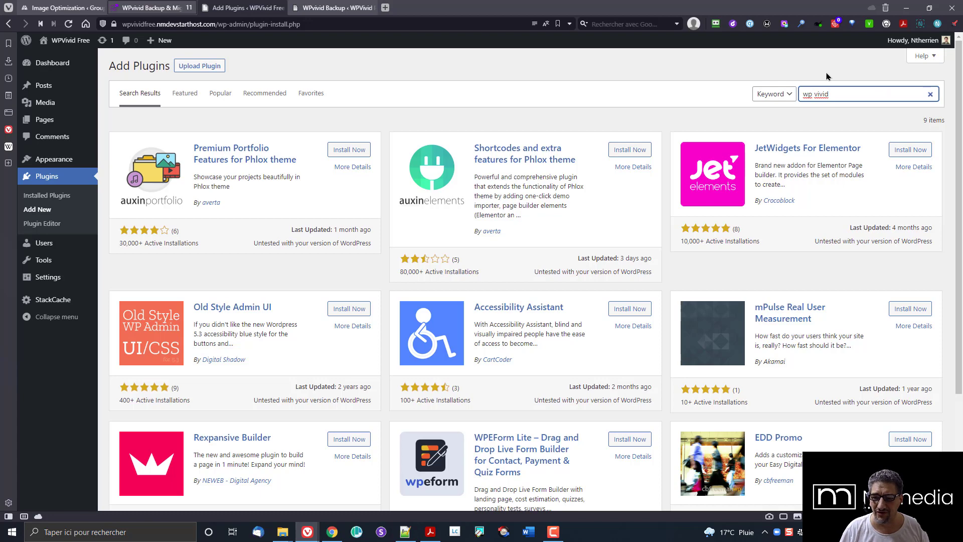
key(BackSpace)
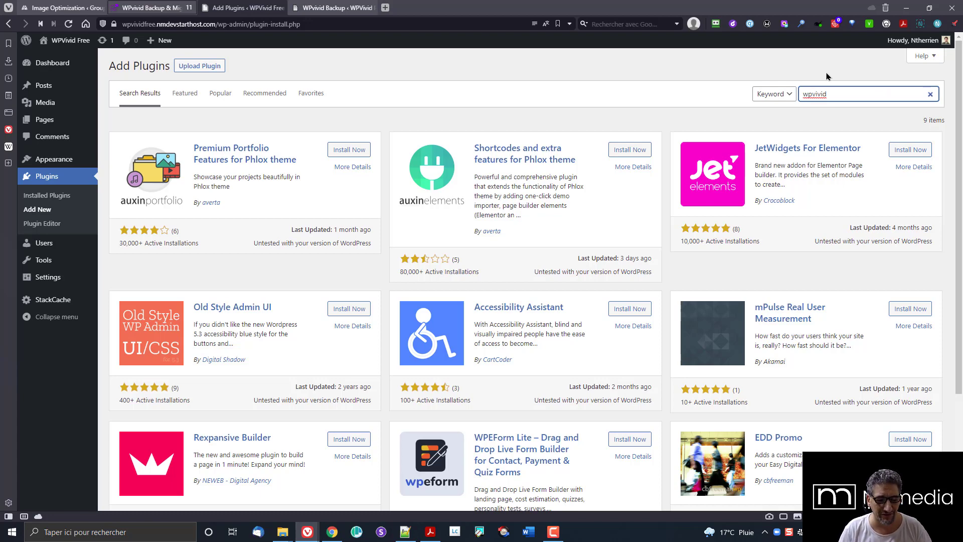
key(Return)
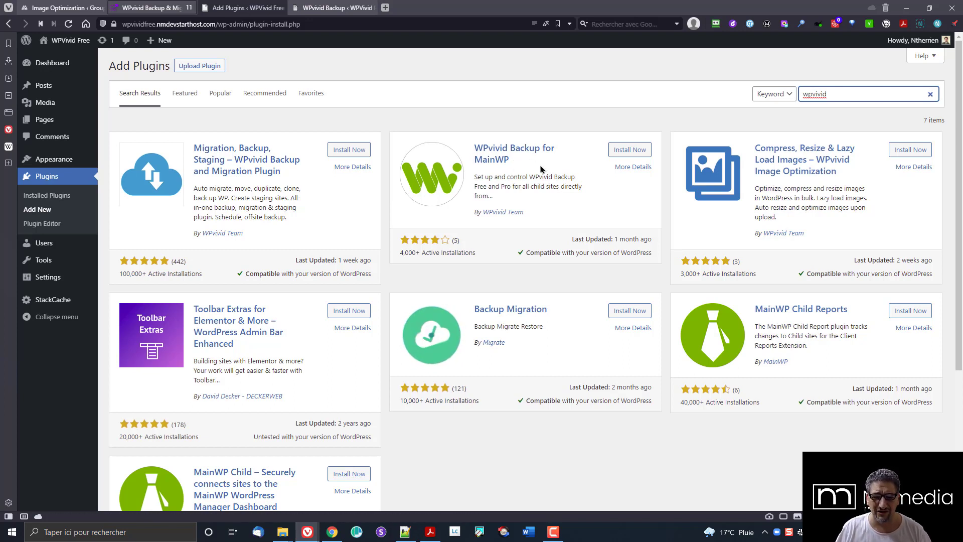
Step: Install and activate the "Migration, Backup, Staging – WPvivid Backup and Migration Plugin" on the WPVivid Free site
drag(516, 160, 475, 159)
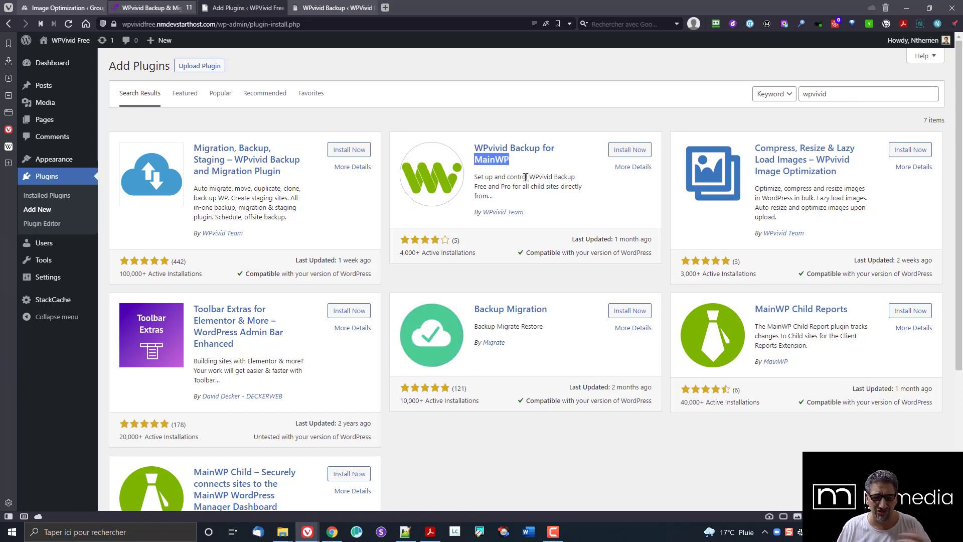
click(891, 201)
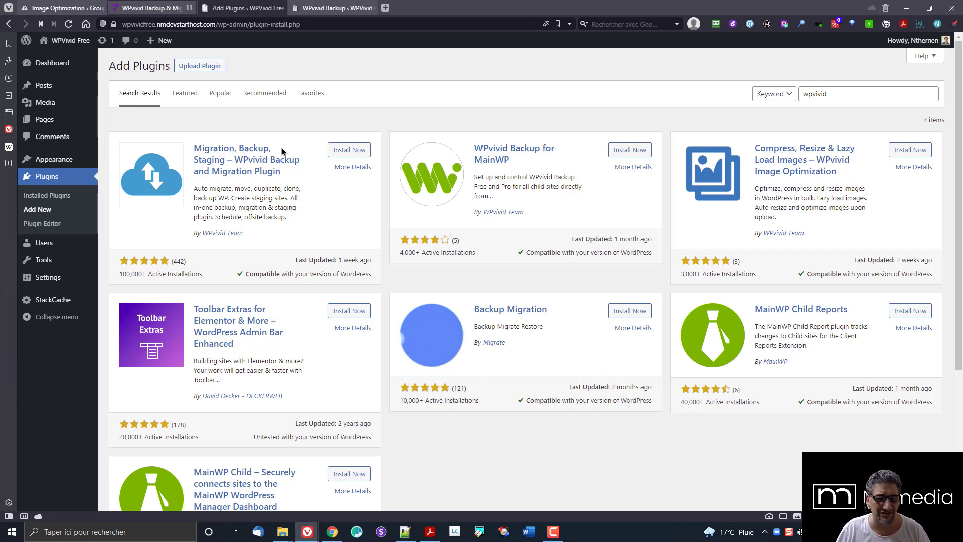
click(342, 153)
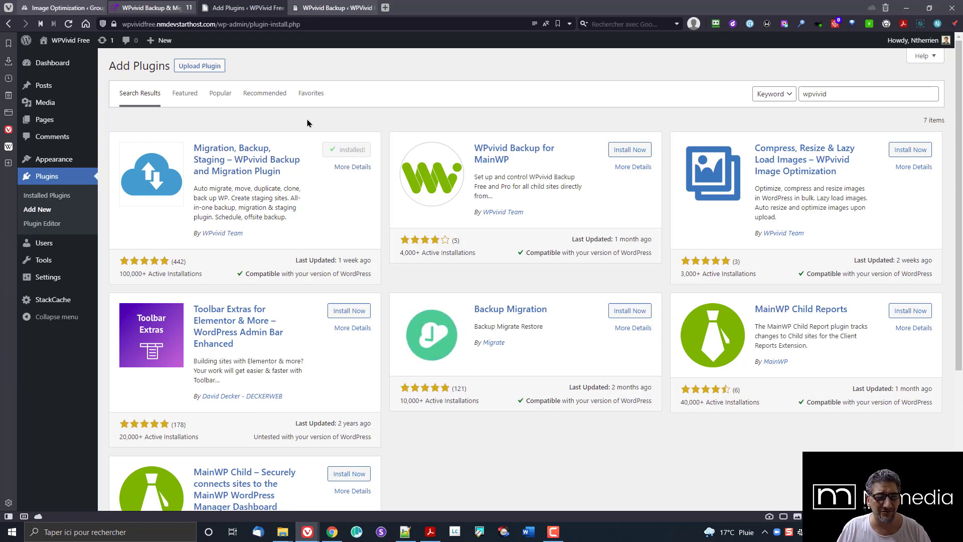
click(354, 154)
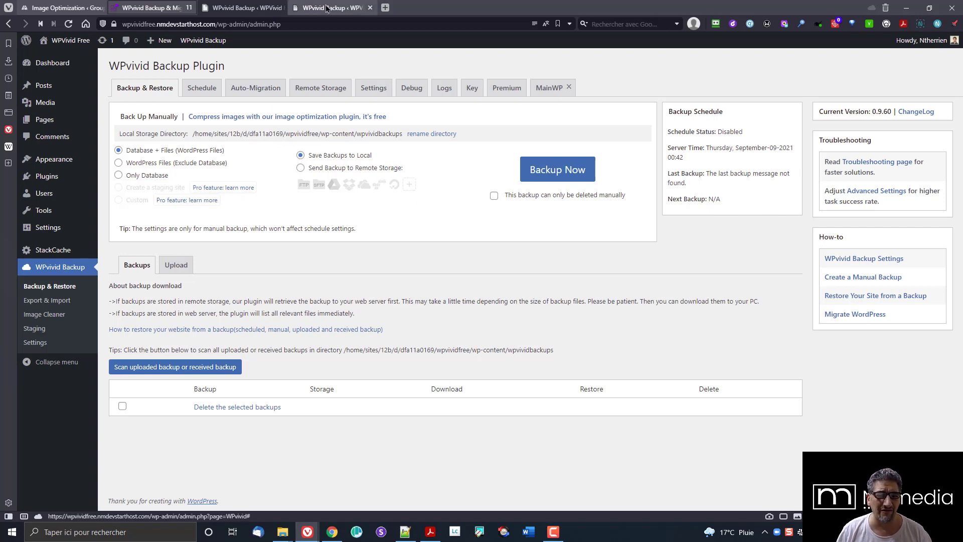
Step: Look at the WPVivid Pro site's public home page separately from its admin page, and close it
click(367, 8)
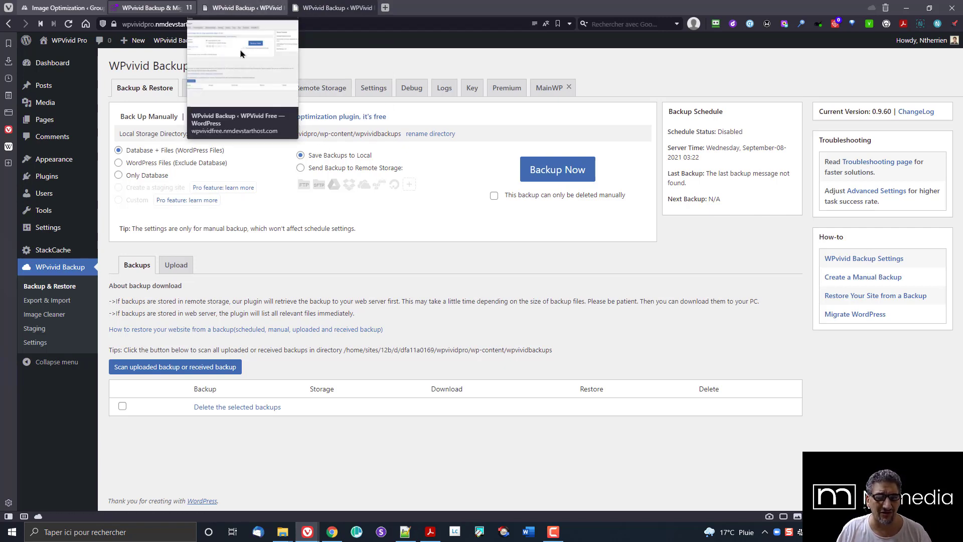
mouse_move(63, 40)
right_click(63, 60)
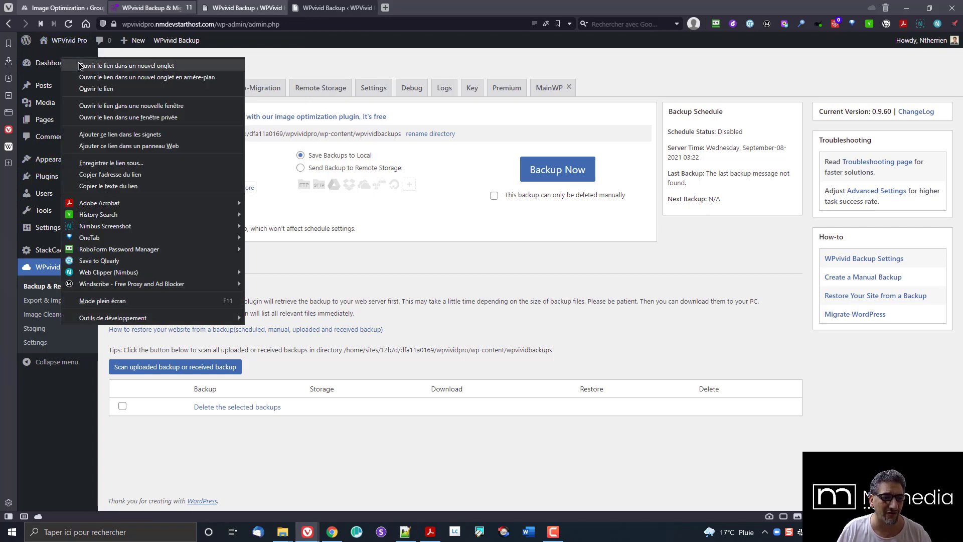
click(80, 65)
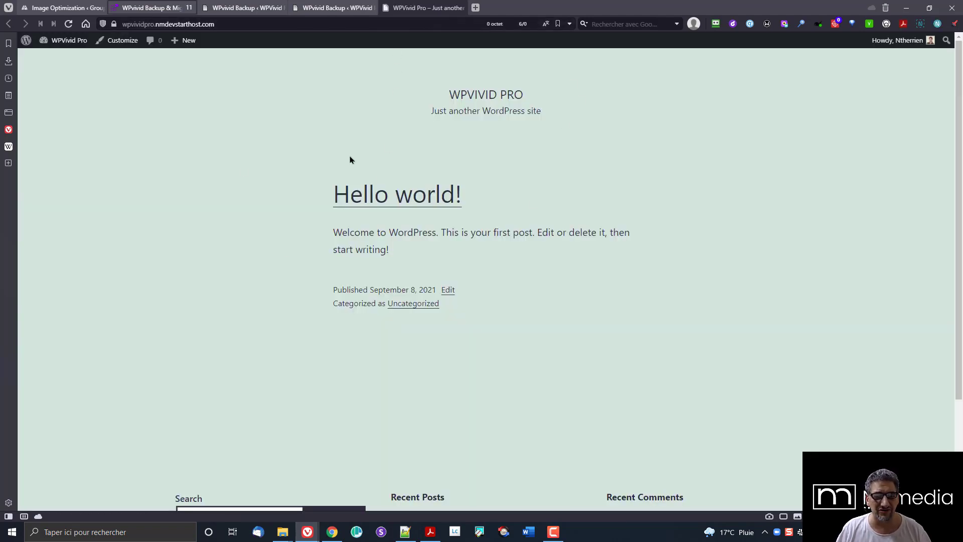
click(460, 8)
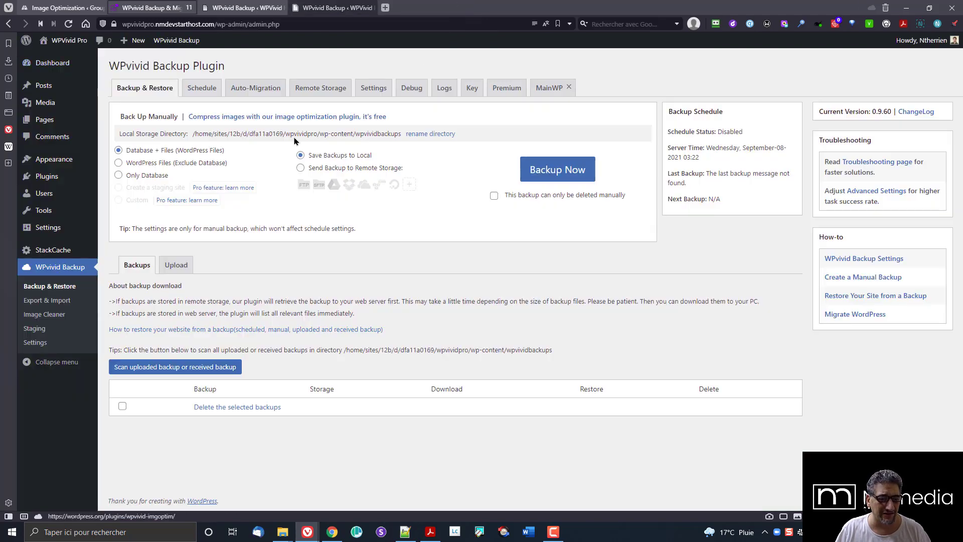
Step: Open the WPVivid Pro site's installed plugins list separately and close that site's WPvivid Backup page
right_click(57, 178)
click(85, 187)
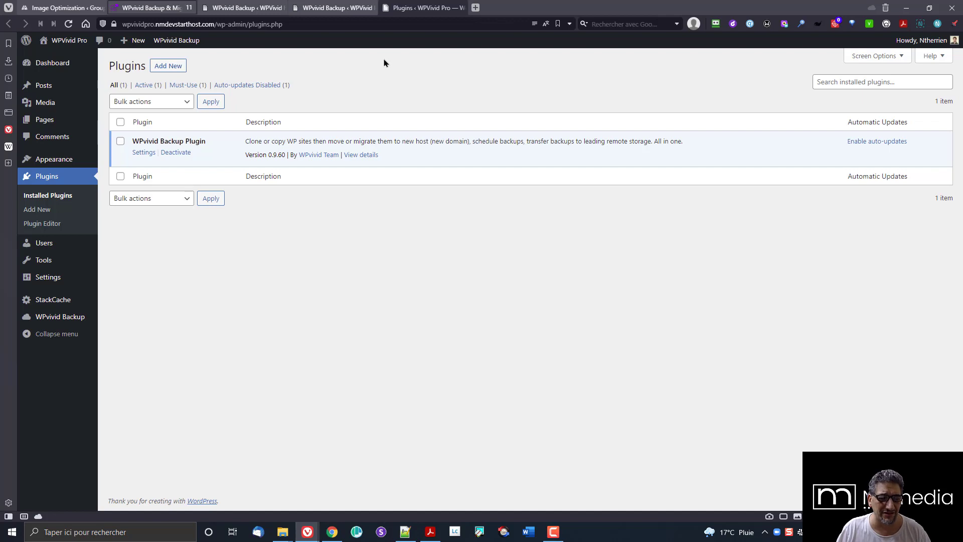
click(232, 8)
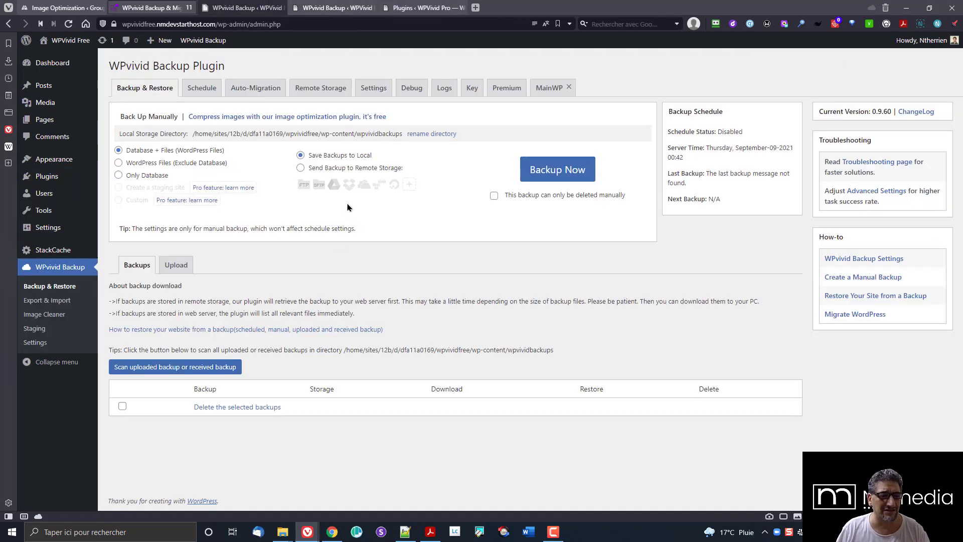
click(408, 9)
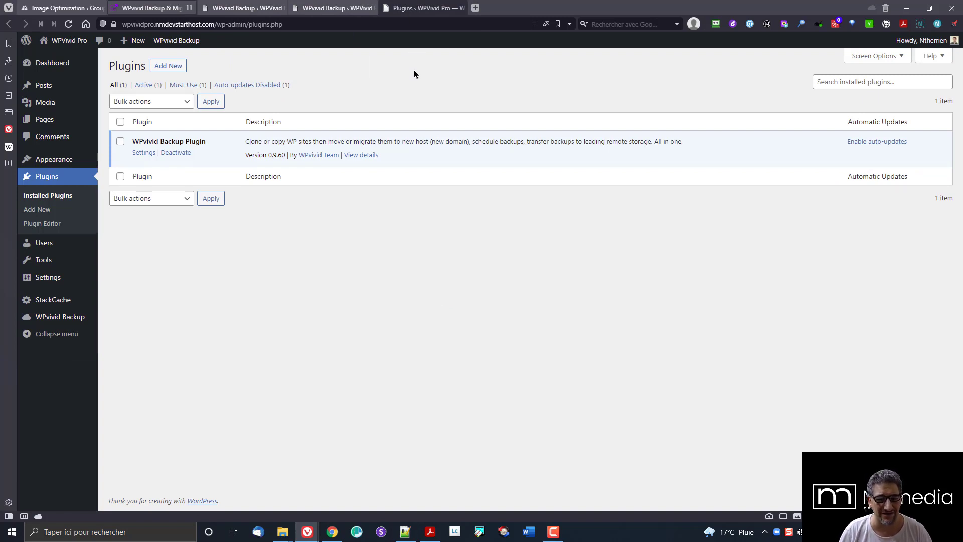
click(344, 7)
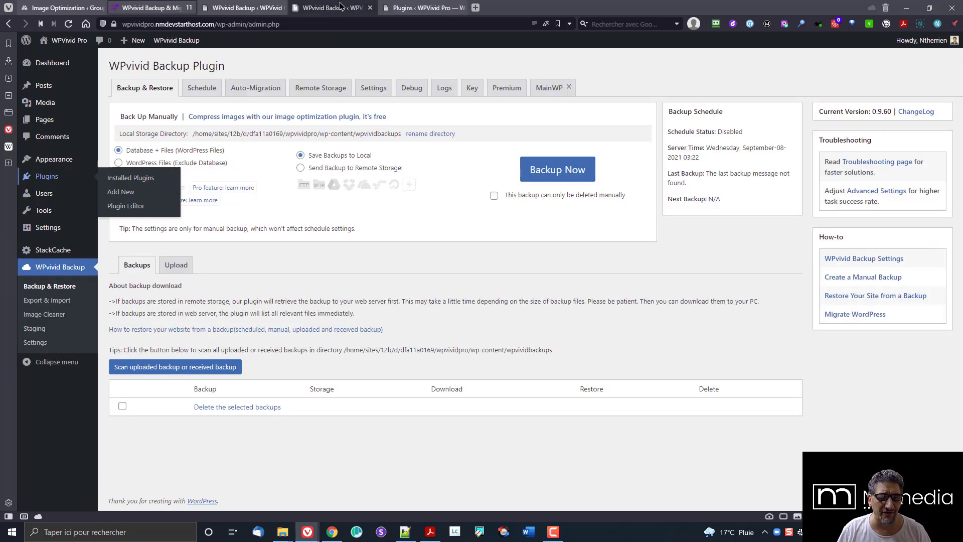
click(371, 7)
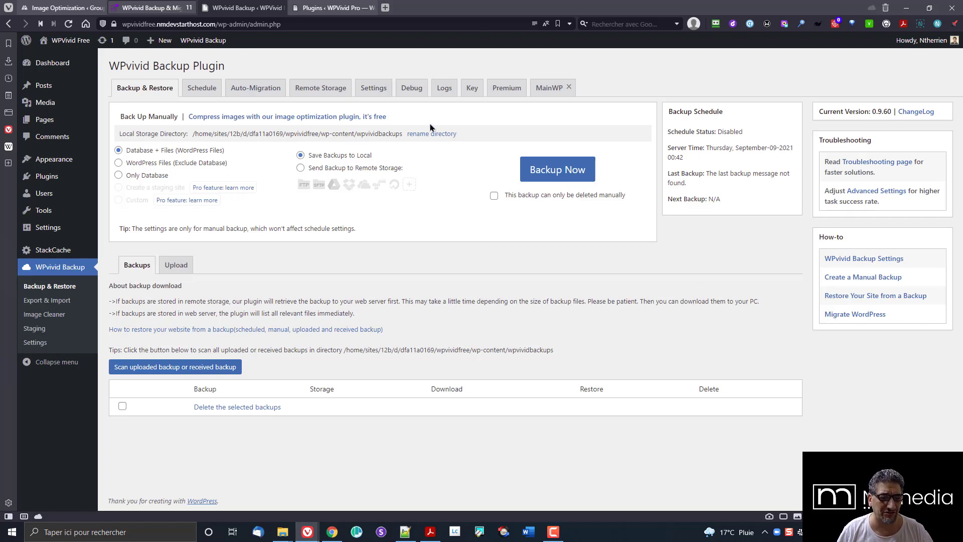
Step: Open Auto-Migration in WPvivid Backup on the WPVivid Free site and read the instructions for getting a site key
click(246, 94)
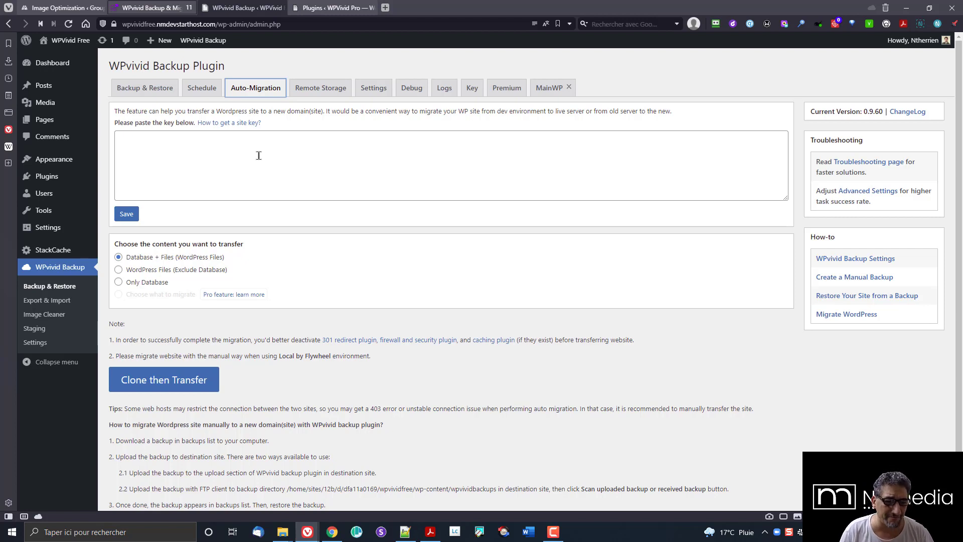
click(328, 6)
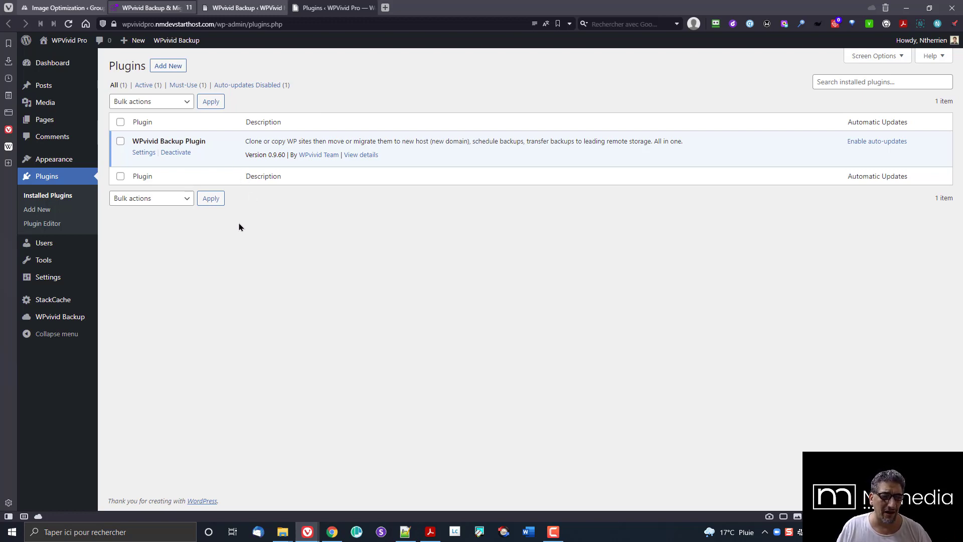
click(243, 8)
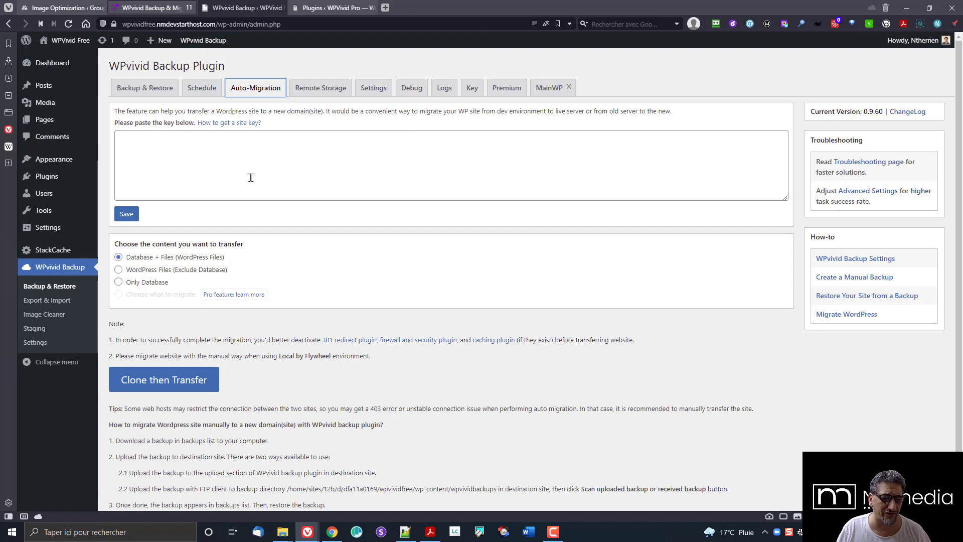
click(363, 7)
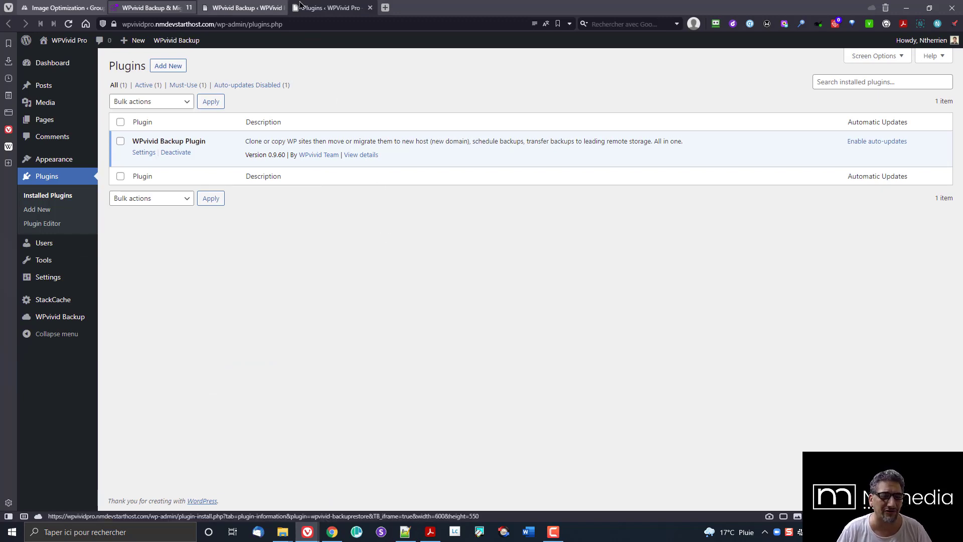
click(241, 6)
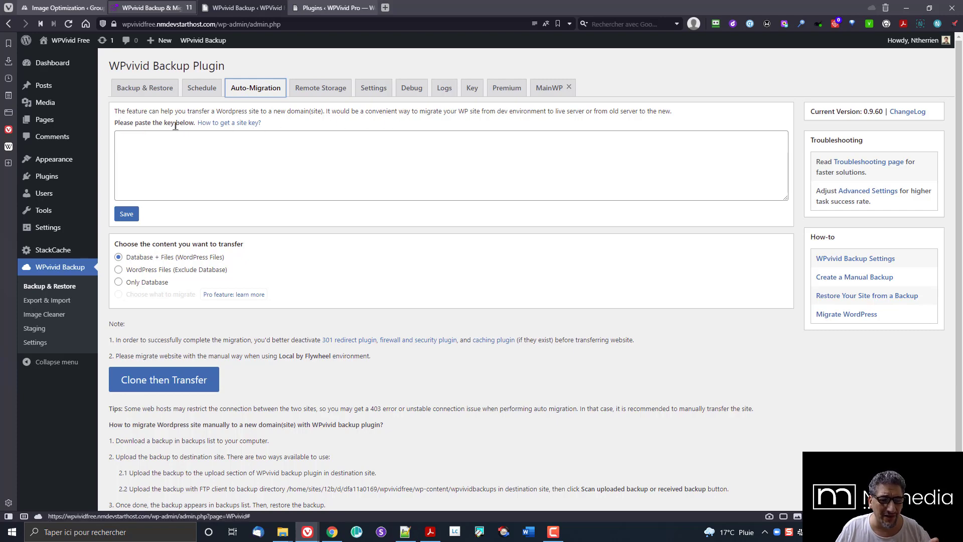
click(219, 125)
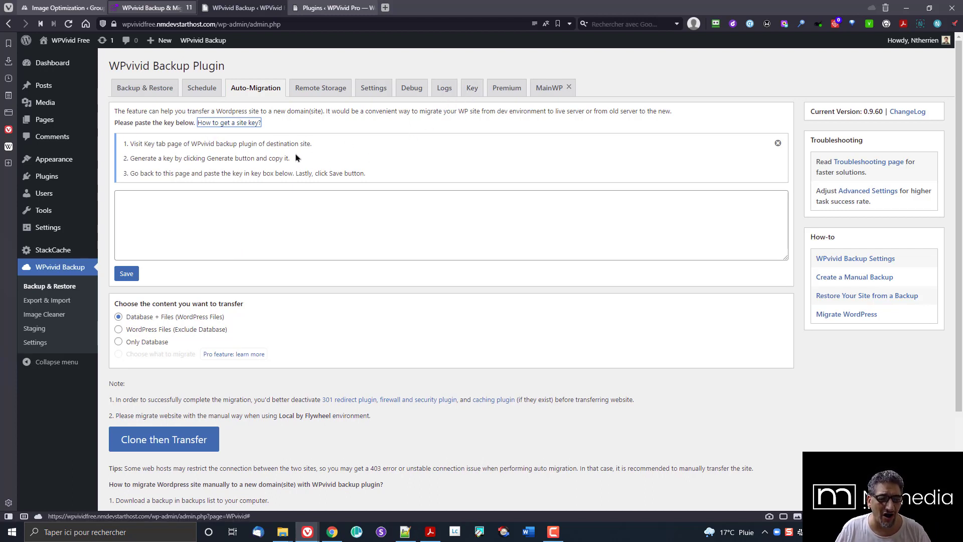
drag(260, 144, 312, 144)
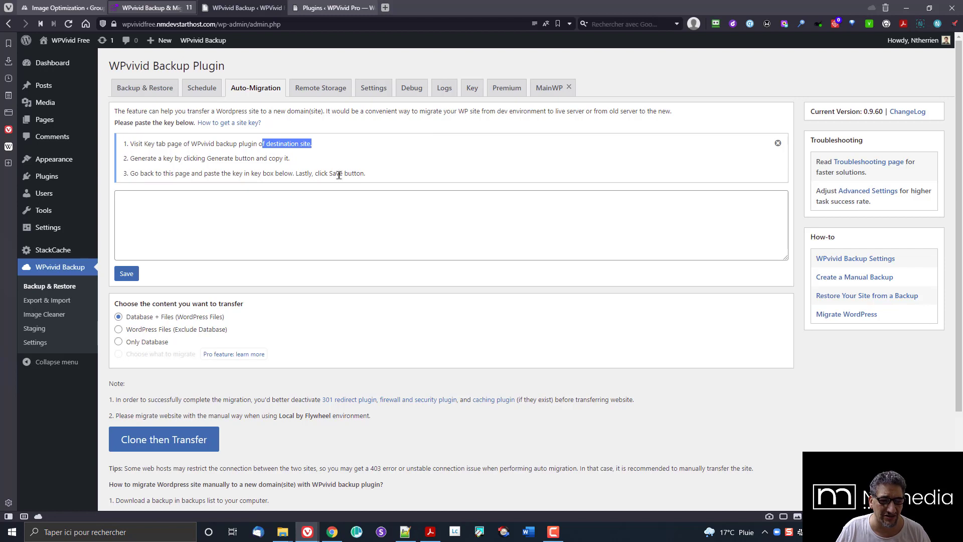
Step: Open the Key section of the WPvivid Backup plugin on the WPVivid Pro site
click(324, 8)
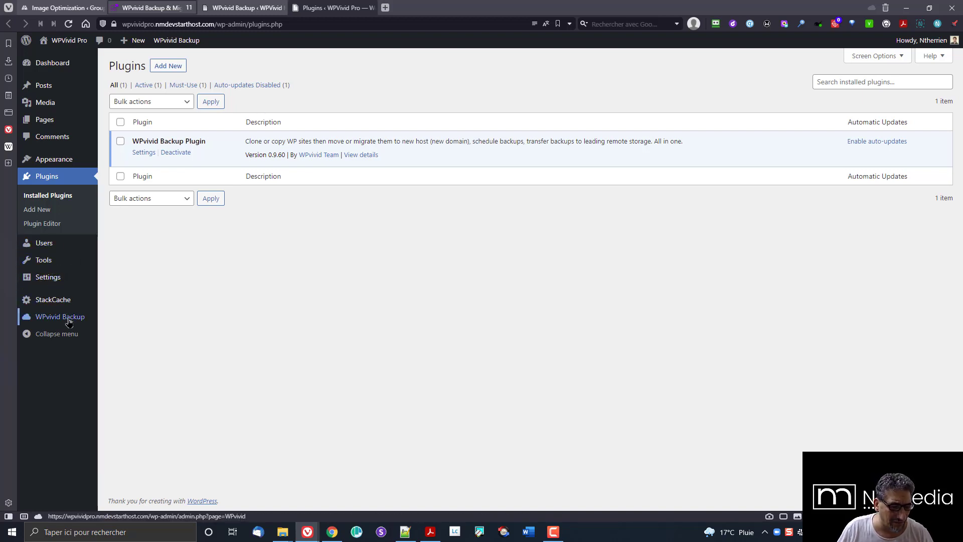
mouse_move(65, 318)
click(154, 334)
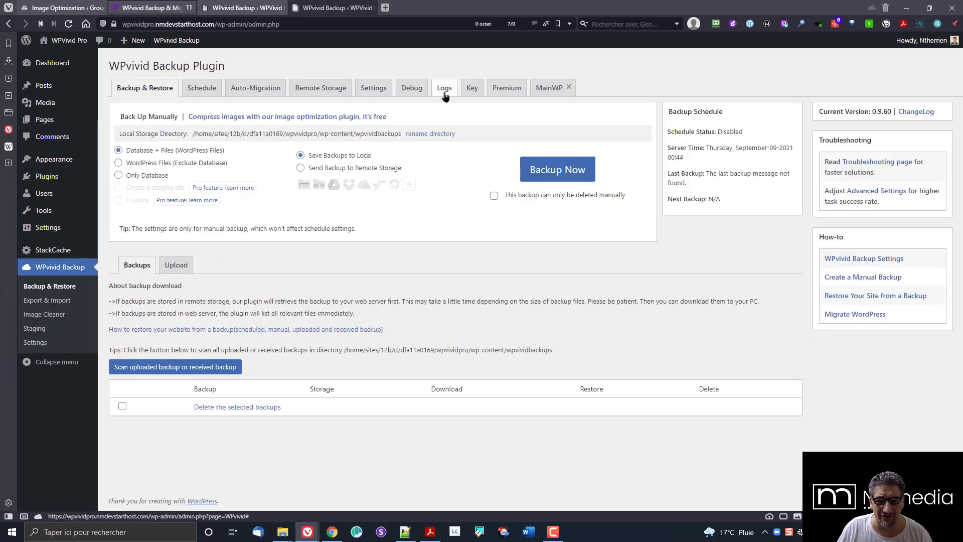
click(473, 91)
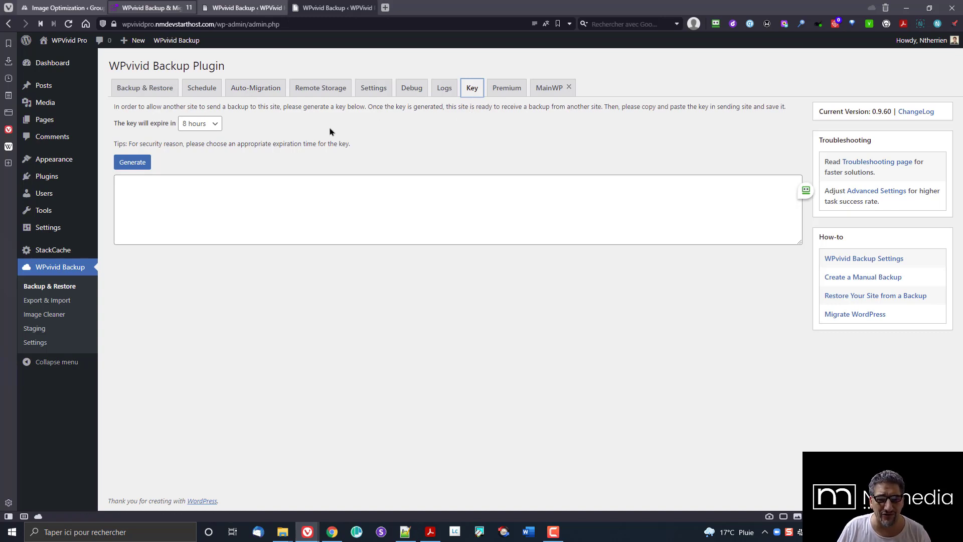
Step: Set the key expiry to 2 hours and generate a site key on the WPVivid Pro site
click(275, 88)
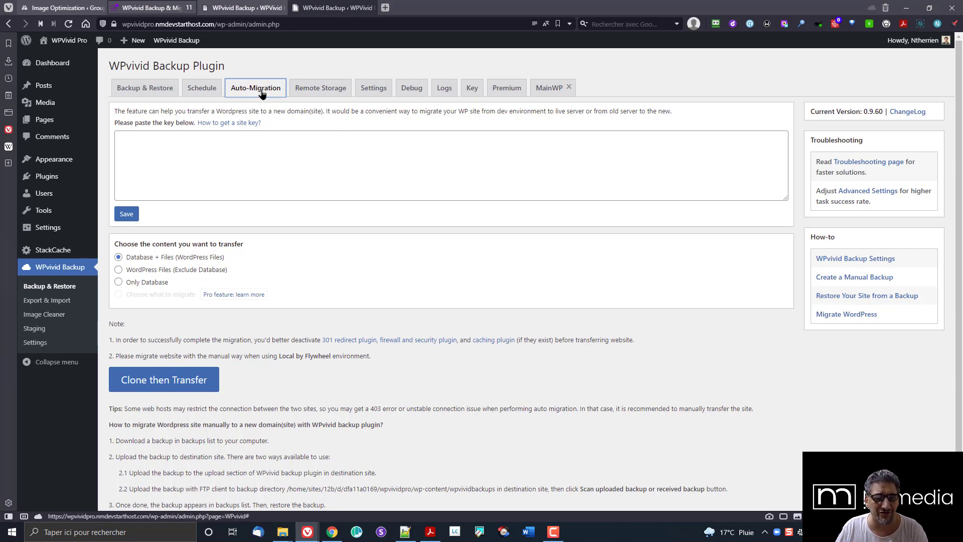
click(472, 90)
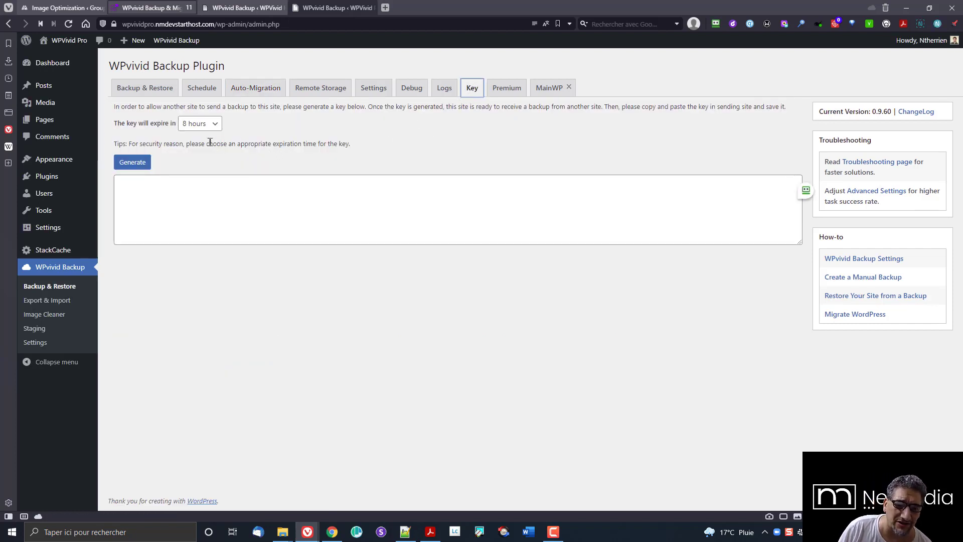
click(212, 125)
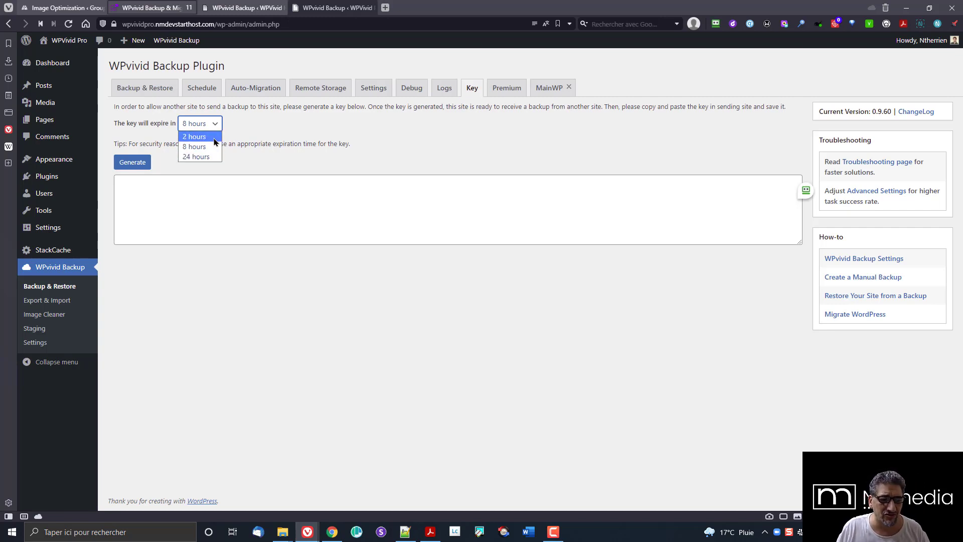
click(218, 138)
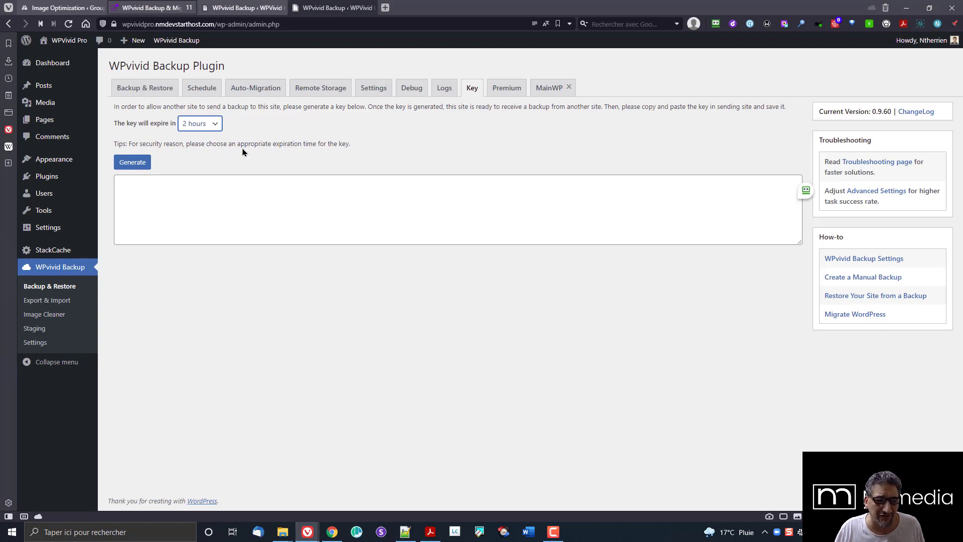
click(192, 127)
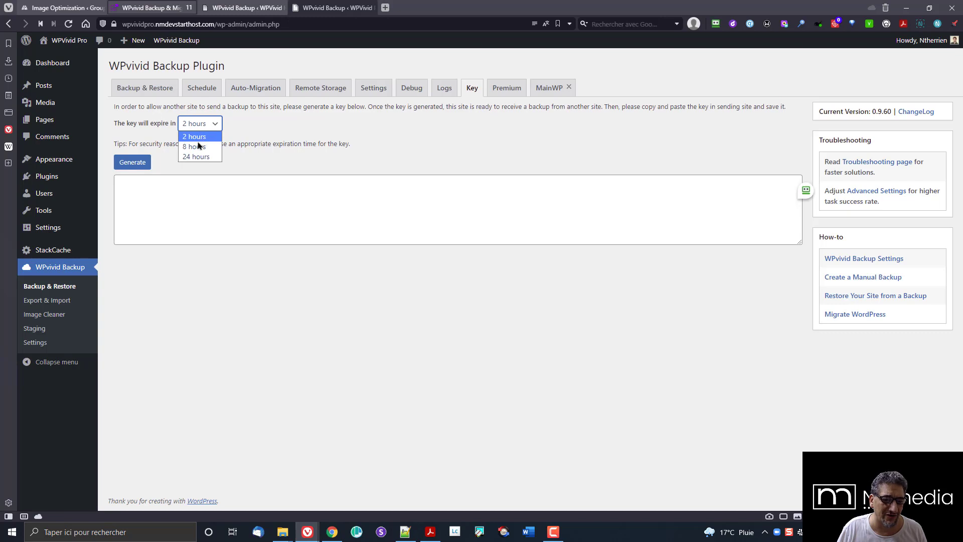
click(238, 129)
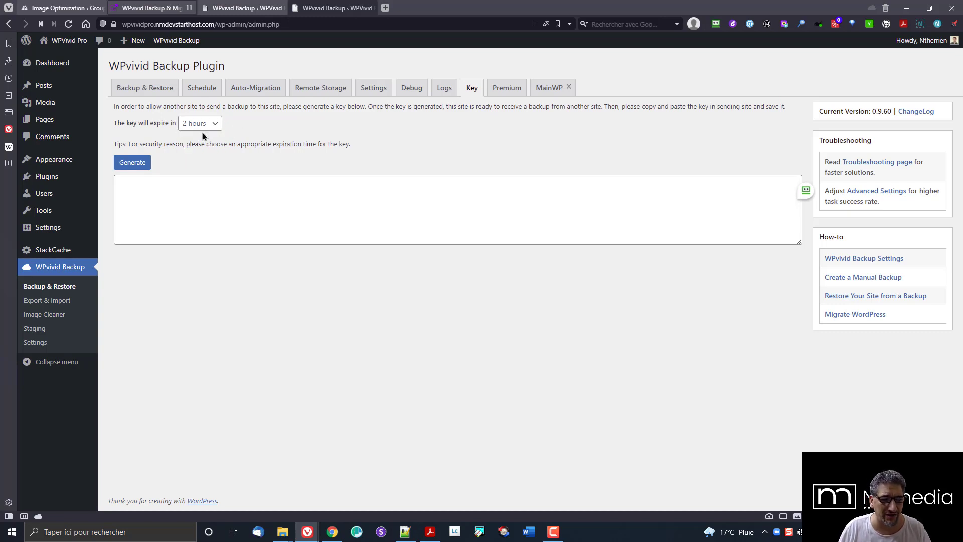
click(139, 164)
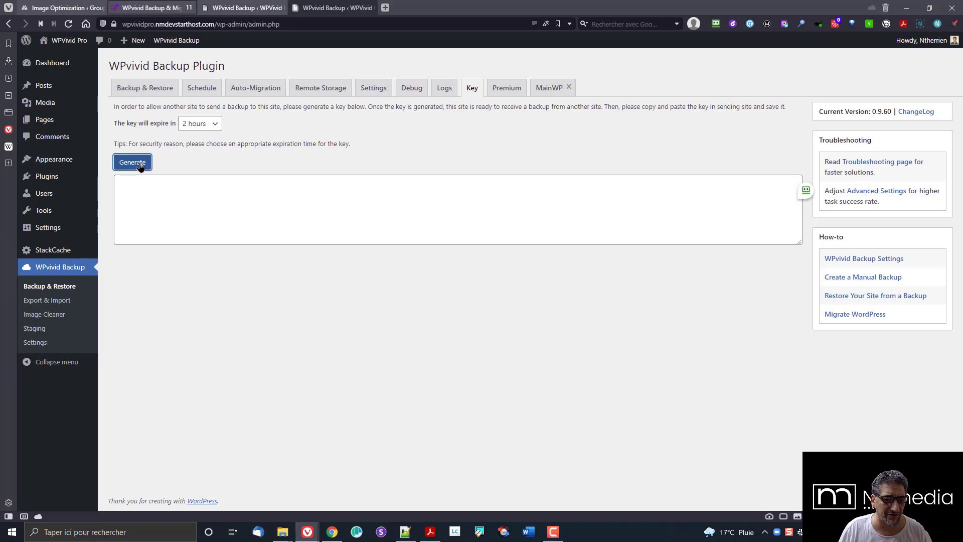
Step: Select and copy the entire generated site key
click(415, 195)
right_click(319, 205)
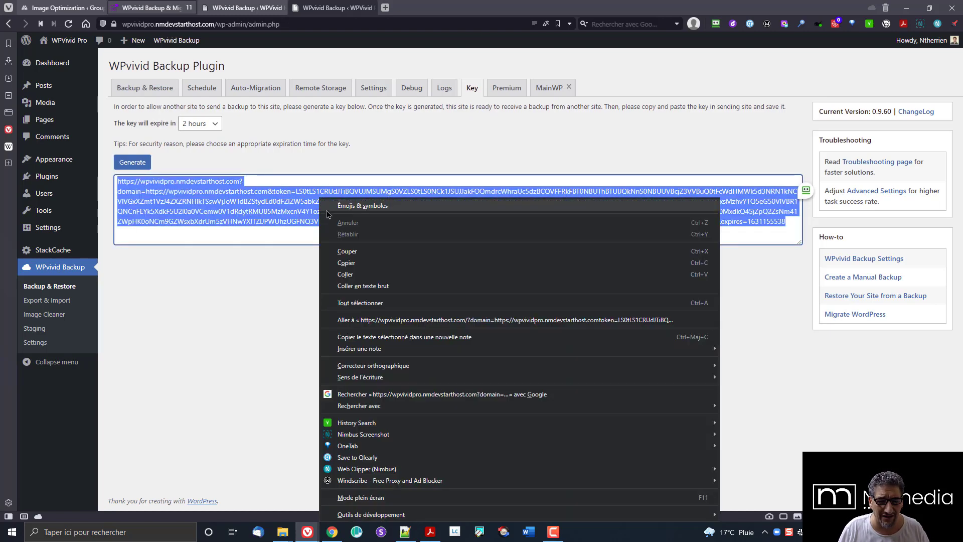
click(252, 205)
double_click(253, 206)
triple_click(252, 206)
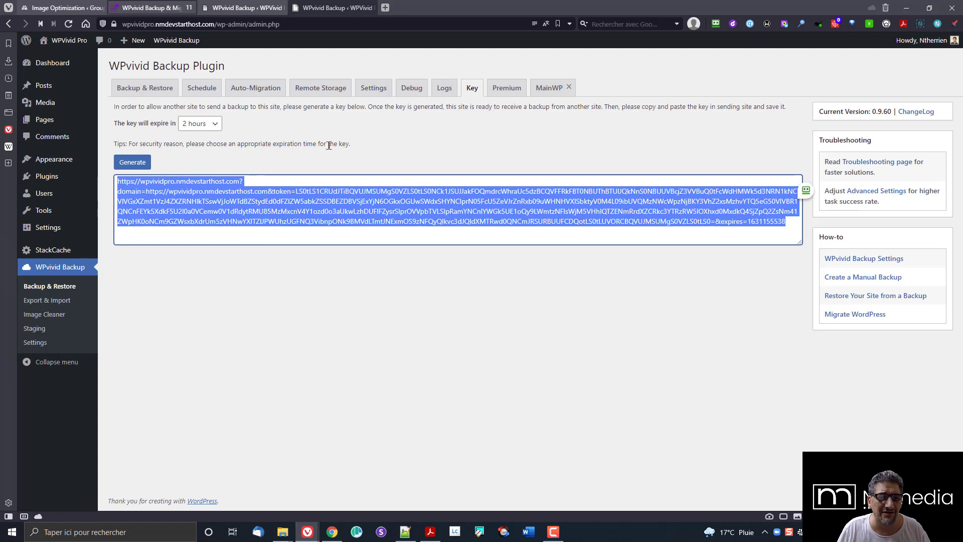
Step: Paste the site key into the key box in Auto-Migration on the WPVivid Free site and save it
click(234, 10)
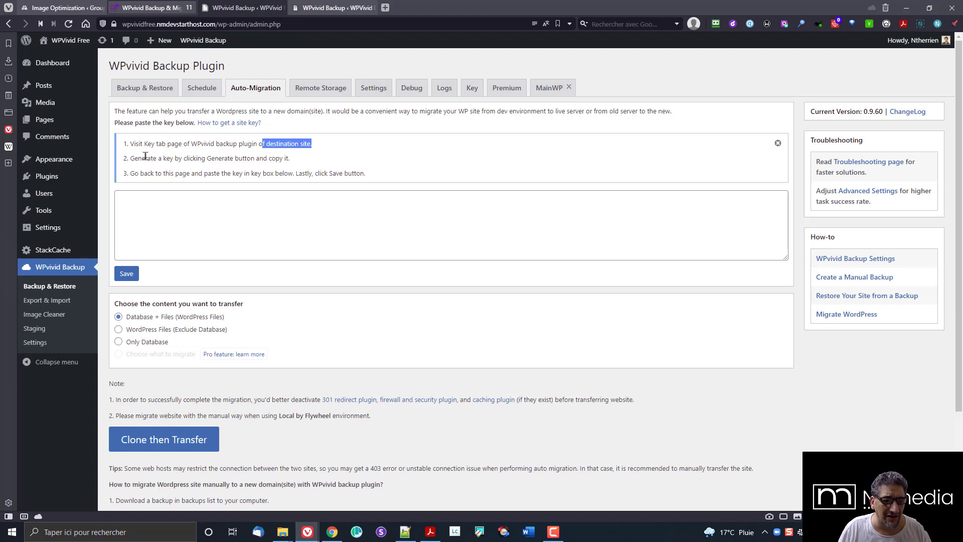
drag(129, 158, 291, 159)
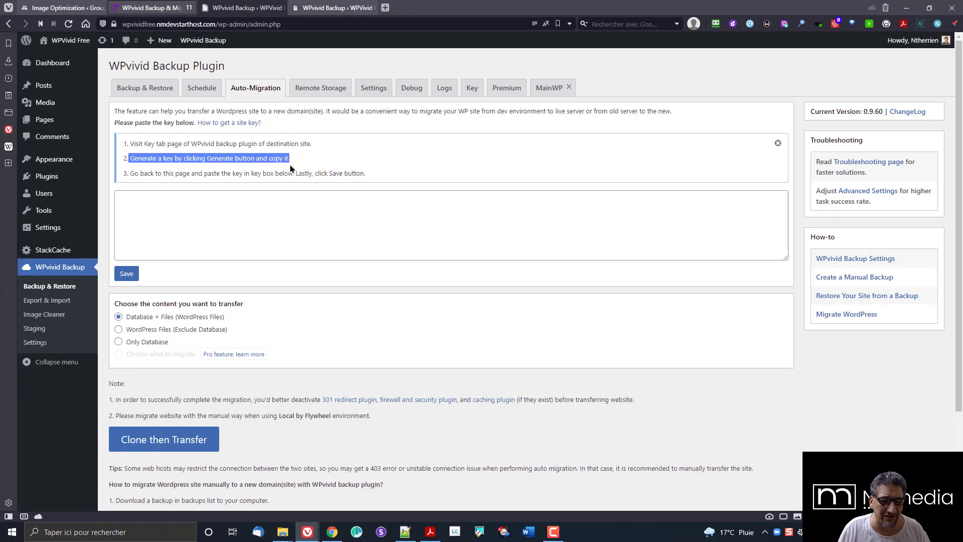
click(156, 219)
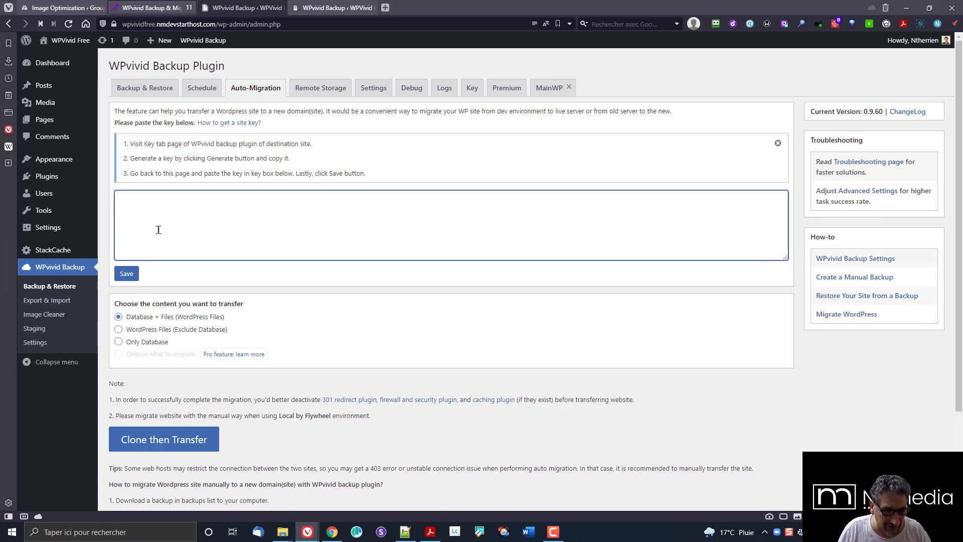
key(ctrl+v)
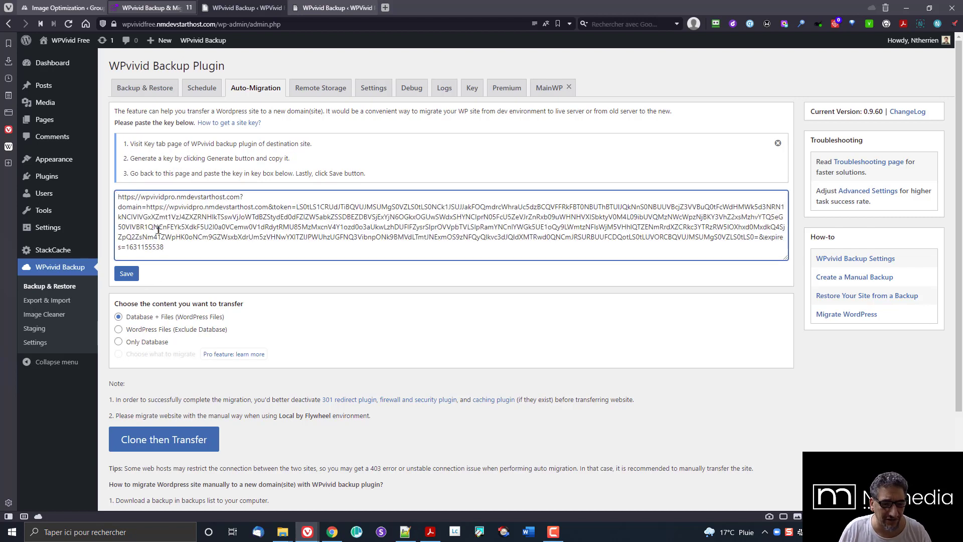
click(132, 275)
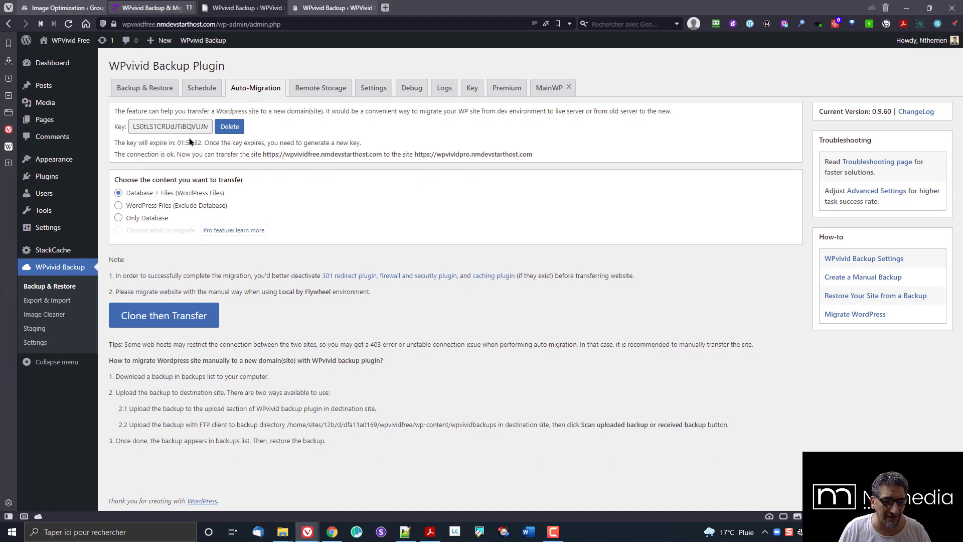
Step: Check the key's remaining time, the source and destination site addresses, and the note about migrating from Local by Flywheel
drag(177, 143, 204, 143)
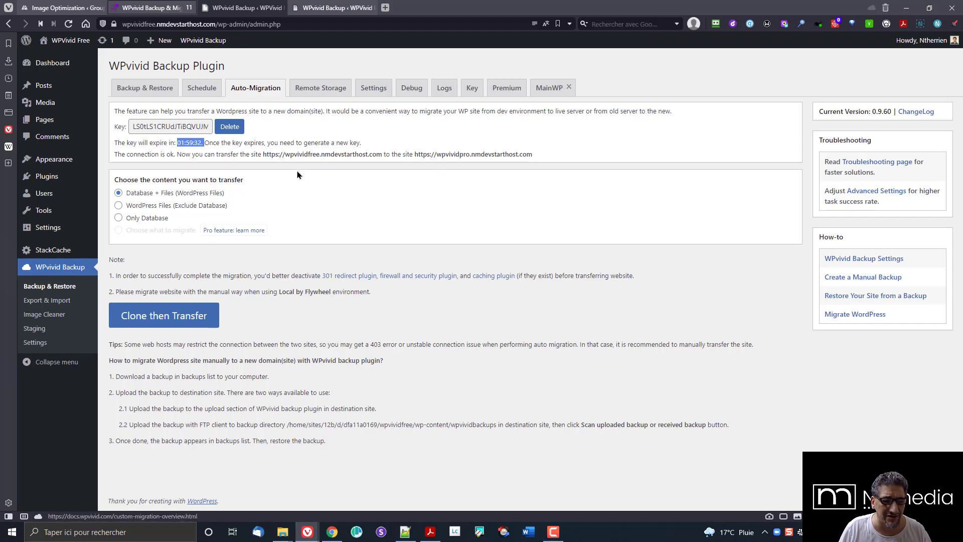
drag(261, 155, 385, 154)
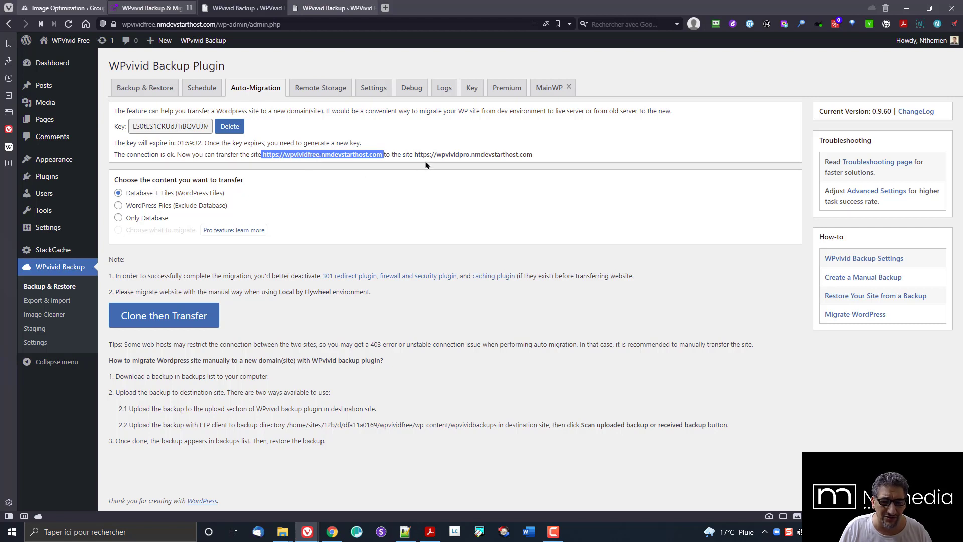
drag(414, 154, 539, 158)
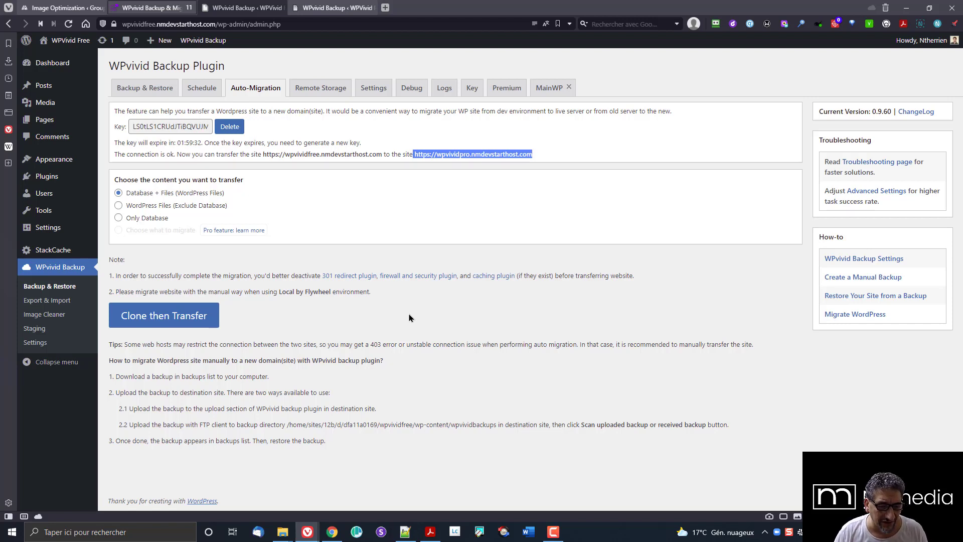
drag(278, 292, 331, 293)
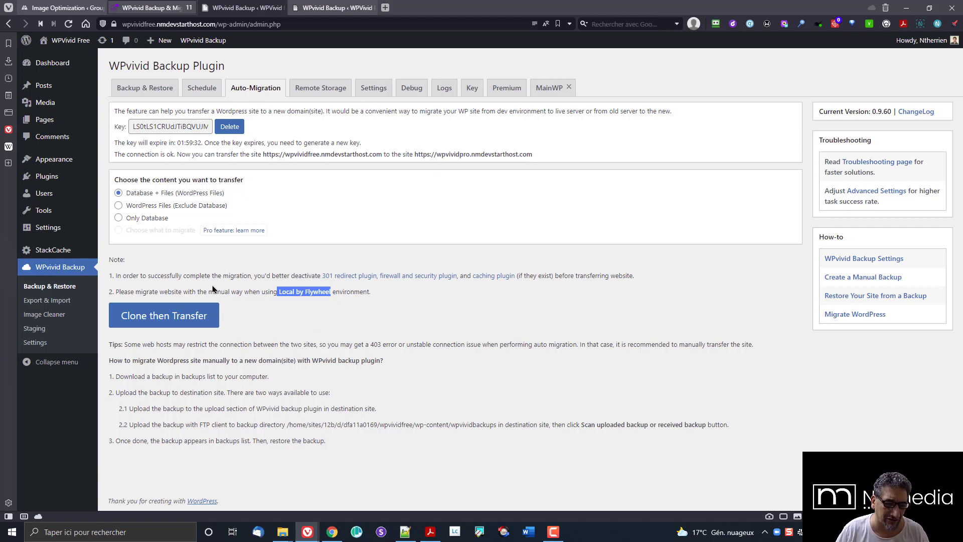
drag(203, 292, 269, 293)
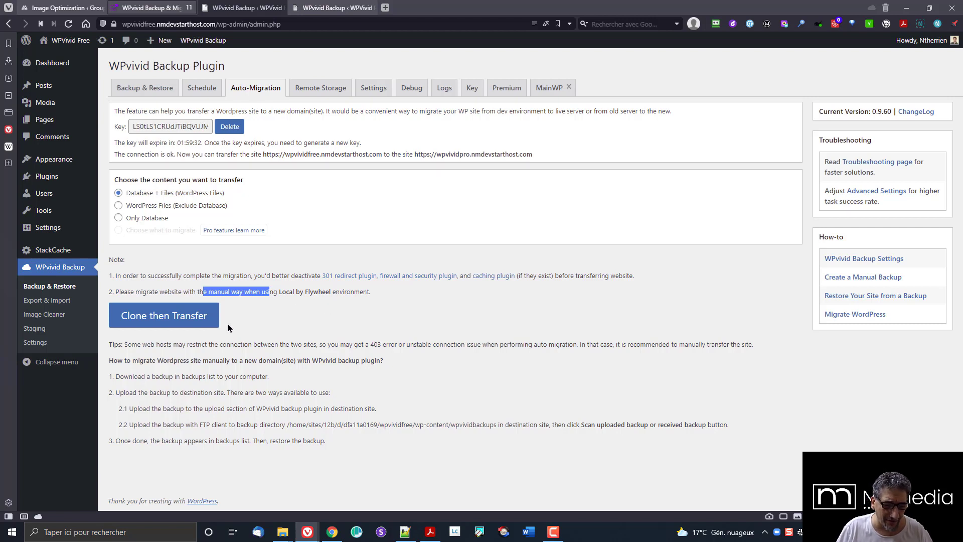
Step: Clone the WPVivid Free site's database and files, transfer them to the WPVivid Pro site, and acknowledge the completion message
click(149, 324)
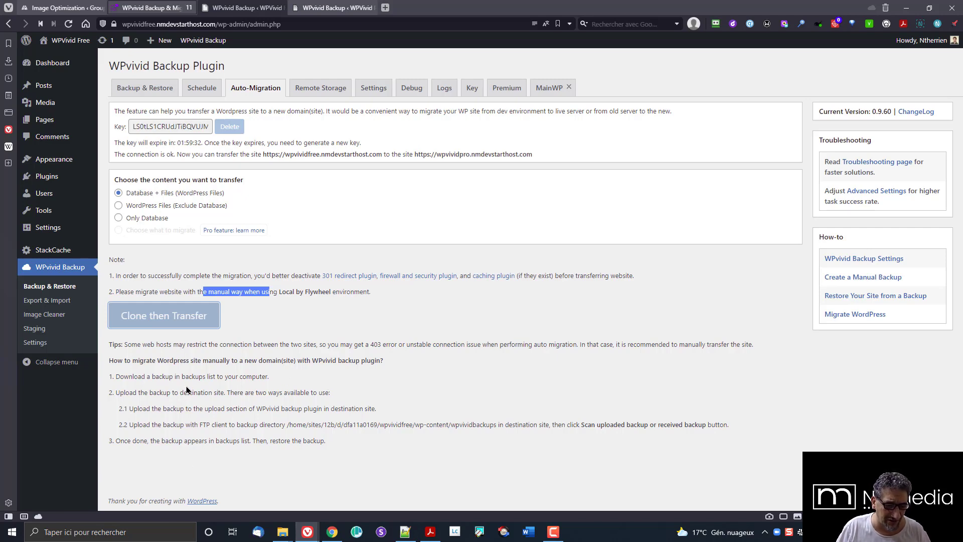
scroll(276, 411, down, 2)
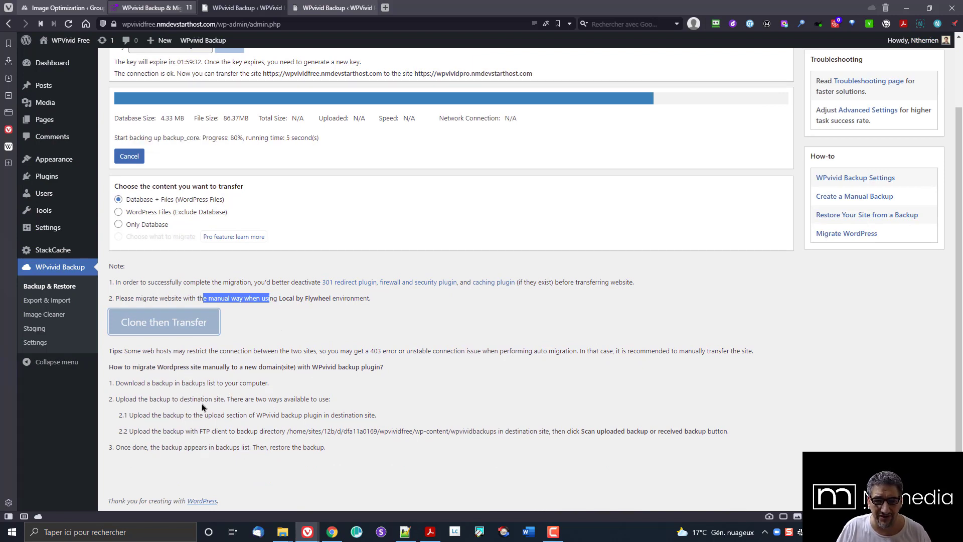
click(295, 319)
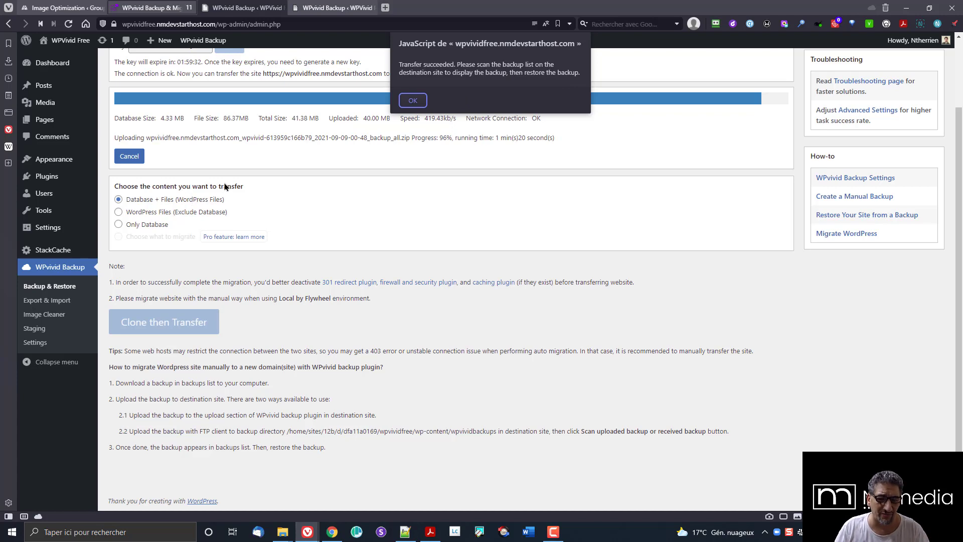
click(412, 101)
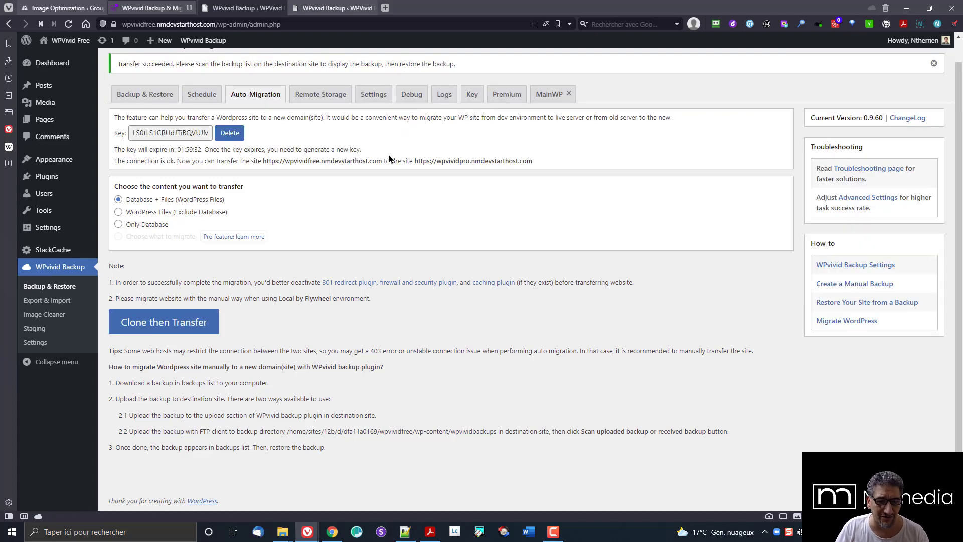
Step: Return to the WPVivid Pro site's admin, view its public home page separately, and close that page
click(336, 8)
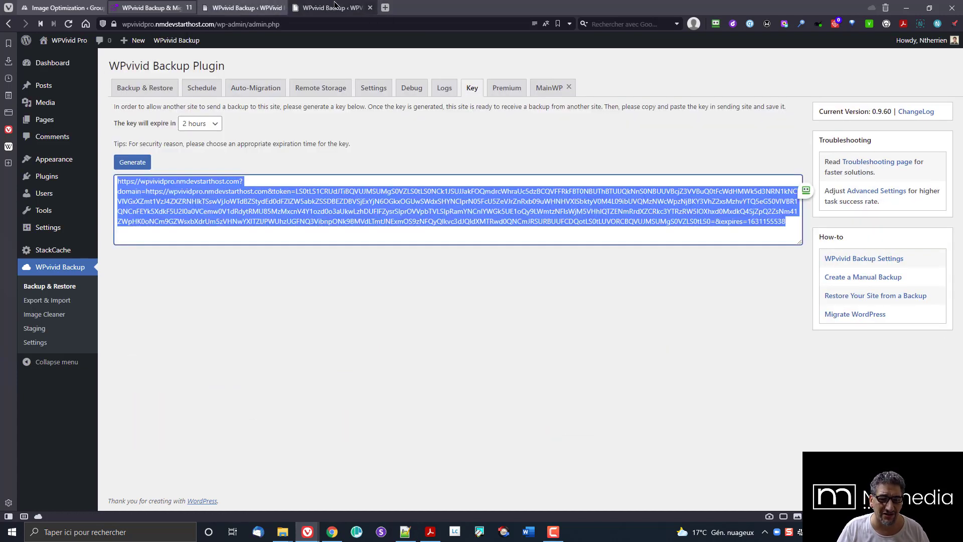
mouse_move(65, 41)
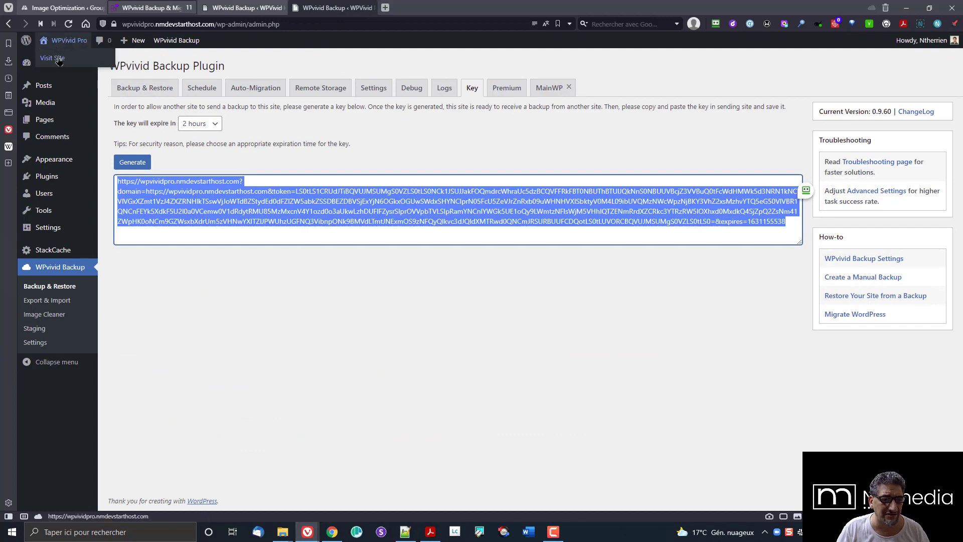
right_click(59, 57)
click(90, 67)
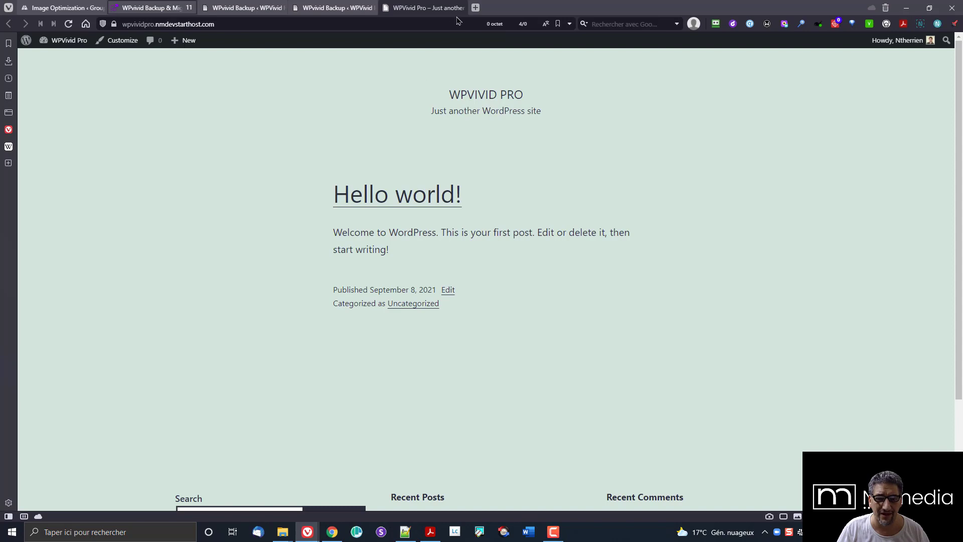
click(466, 7)
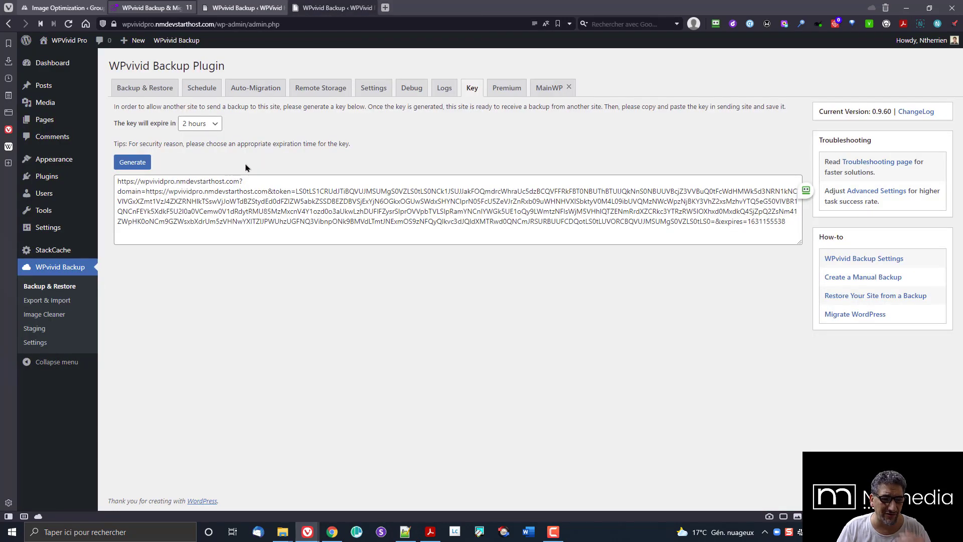
Step: Scan for received backups in Backup & Restore on the WPVivid Pro site and restore the received migration backup
click(155, 90)
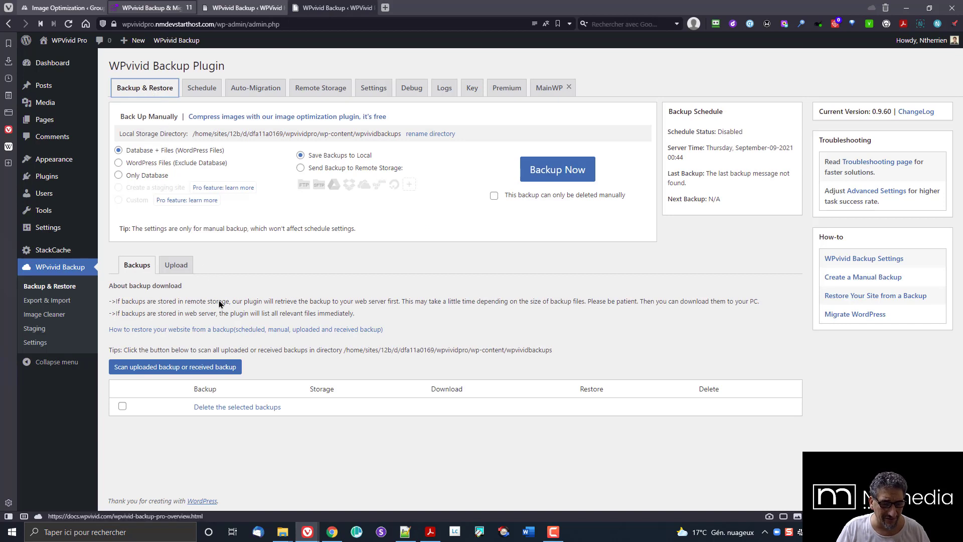
click(198, 368)
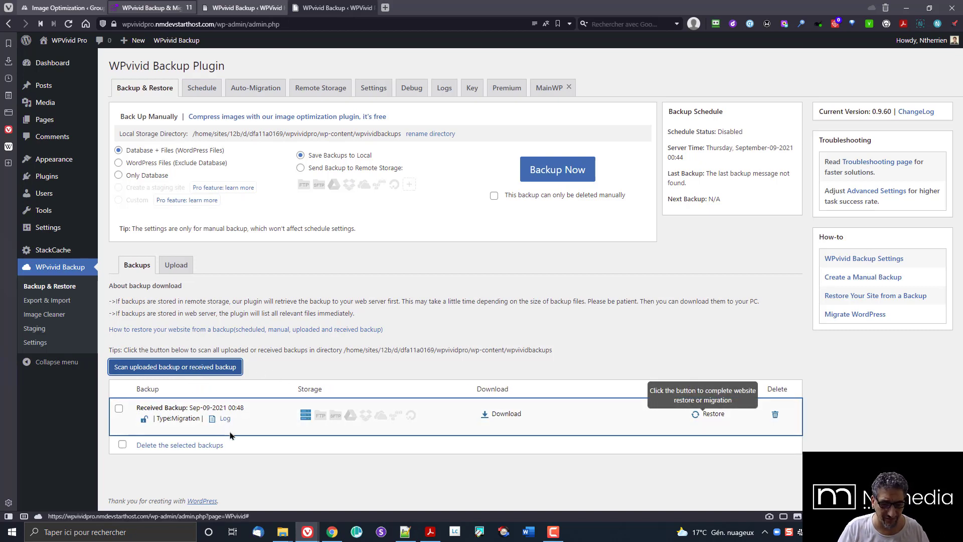
click(712, 416)
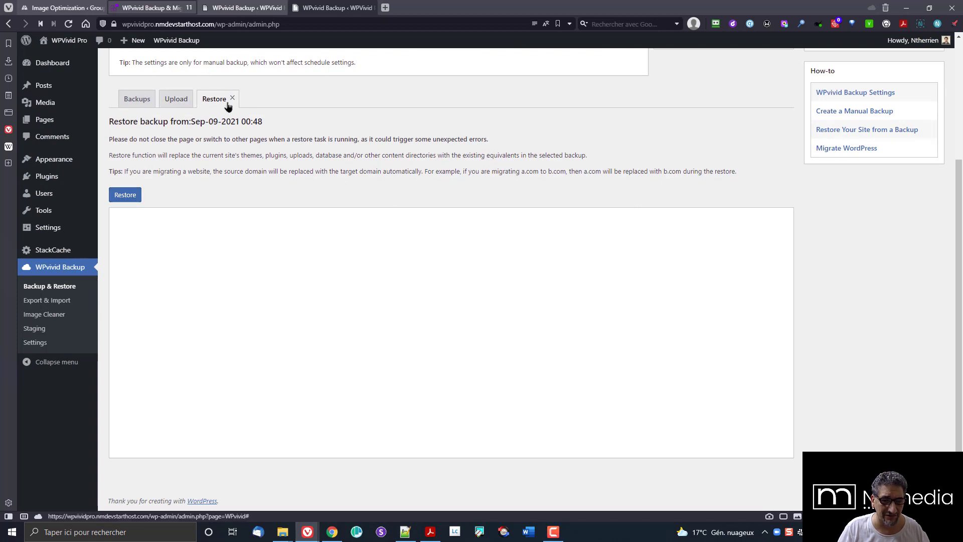
click(130, 197)
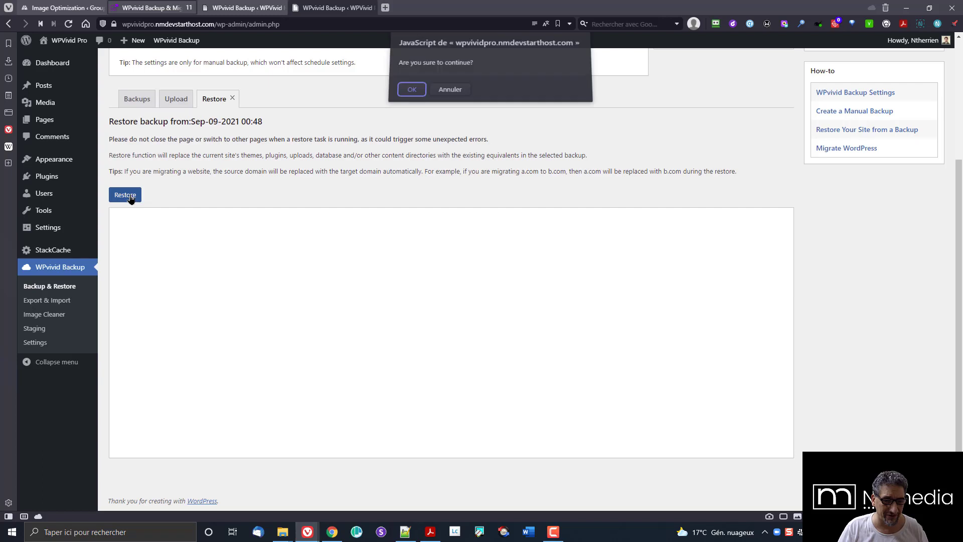
click(414, 93)
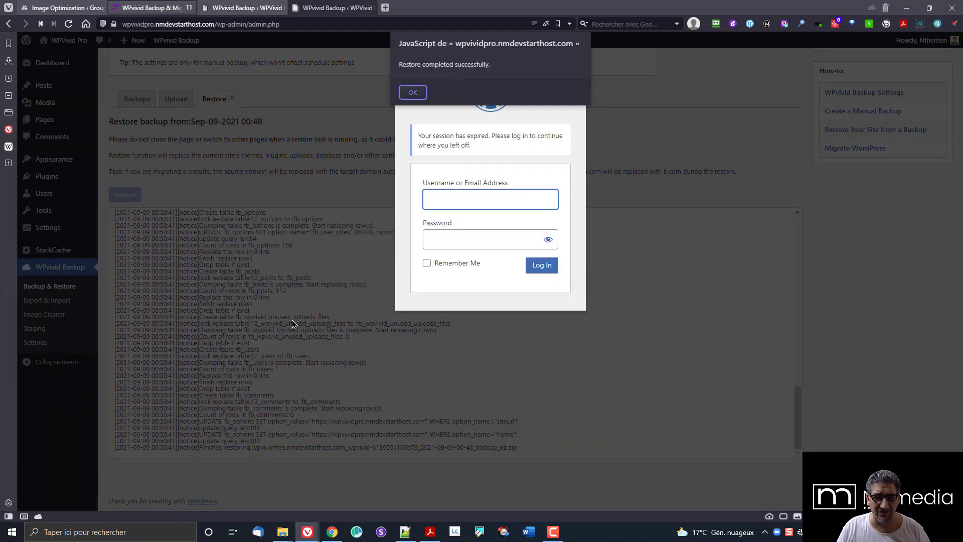
click(418, 97)
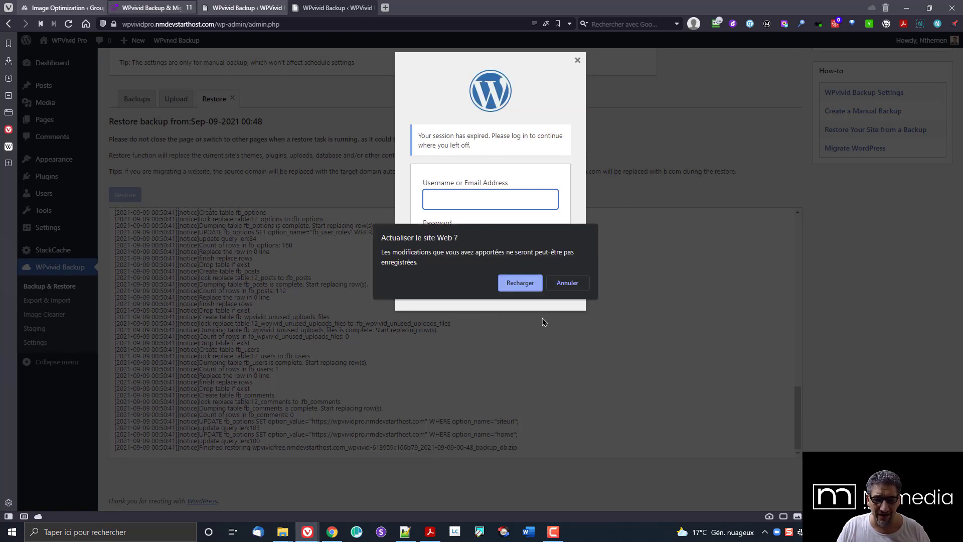
Step: Reload the WPVivid Pro site's admin page and log in with the administrator's username and account password
click(520, 283)
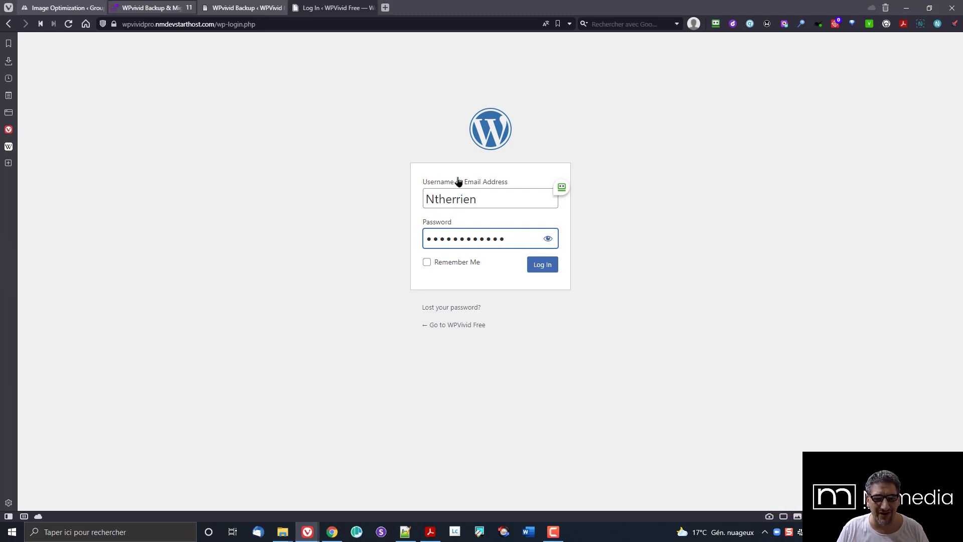
click(551, 269)
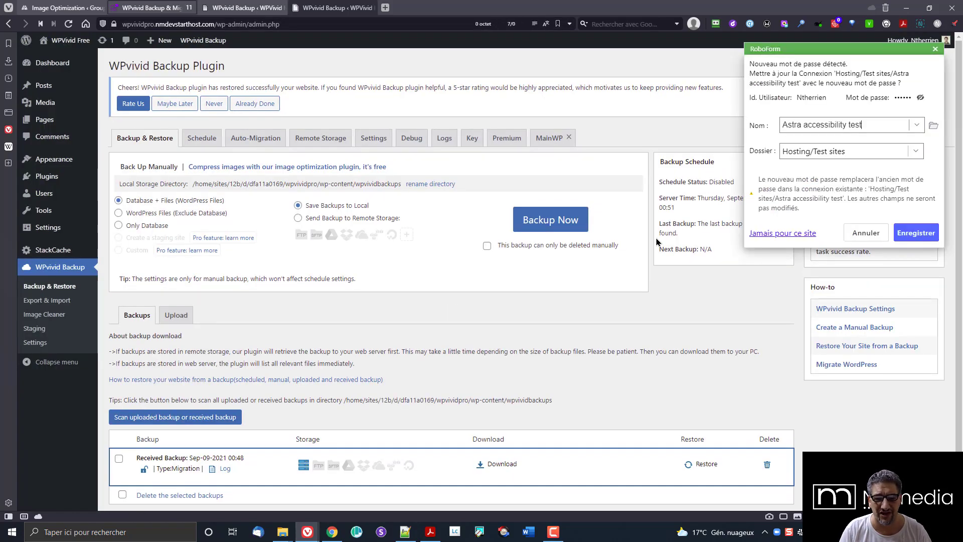
Step: Decline the password manager's update offer, view the WPVivid Pro site's public home page separately, and close that page
click(870, 228)
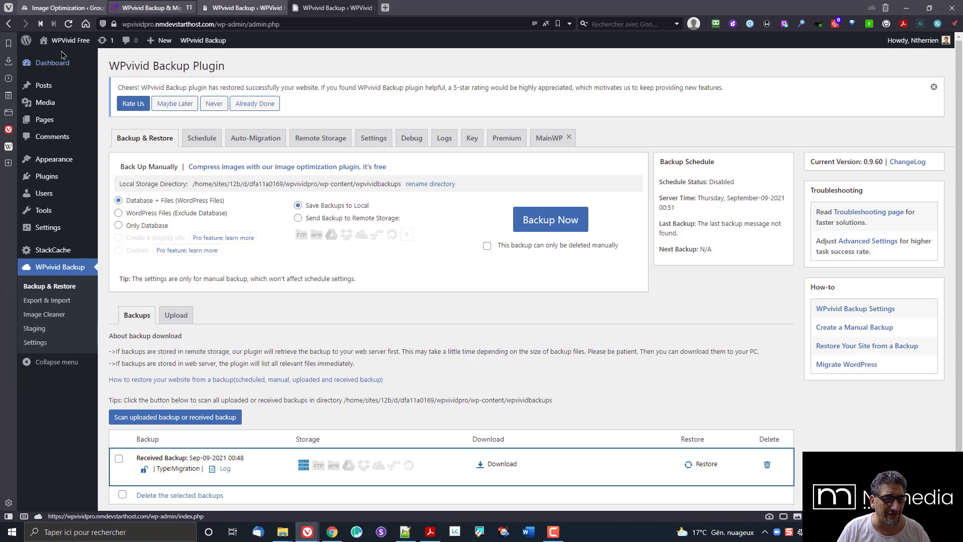
mouse_move(62, 45)
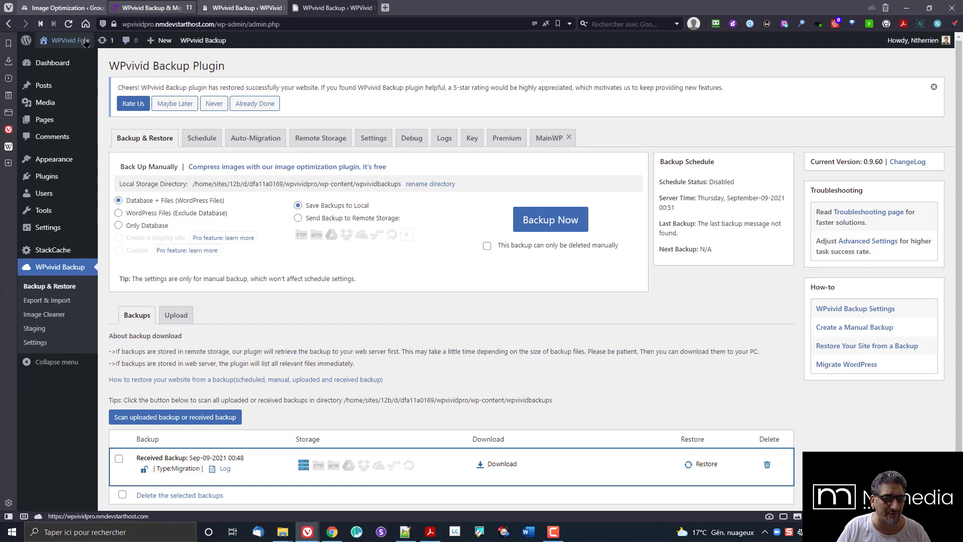
key(ctrl+t)
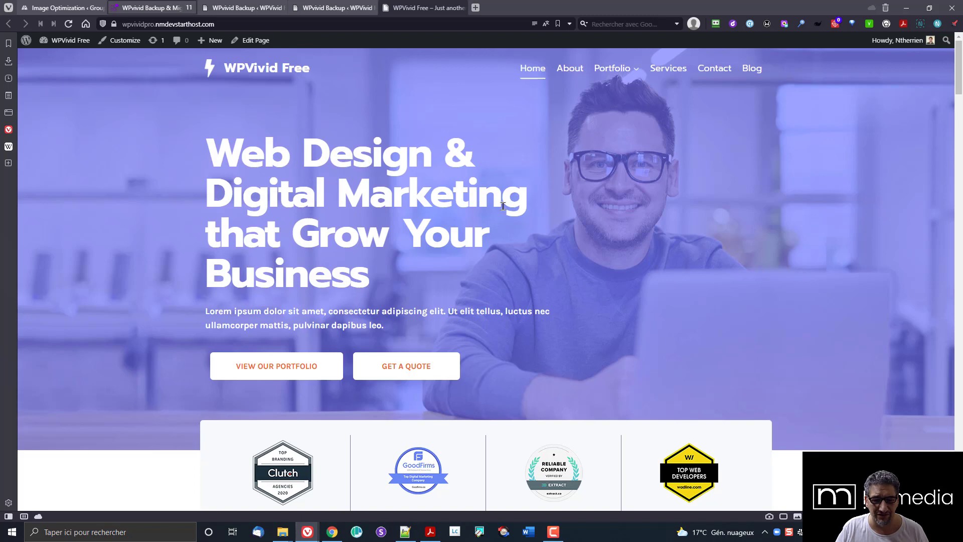
click(462, 7)
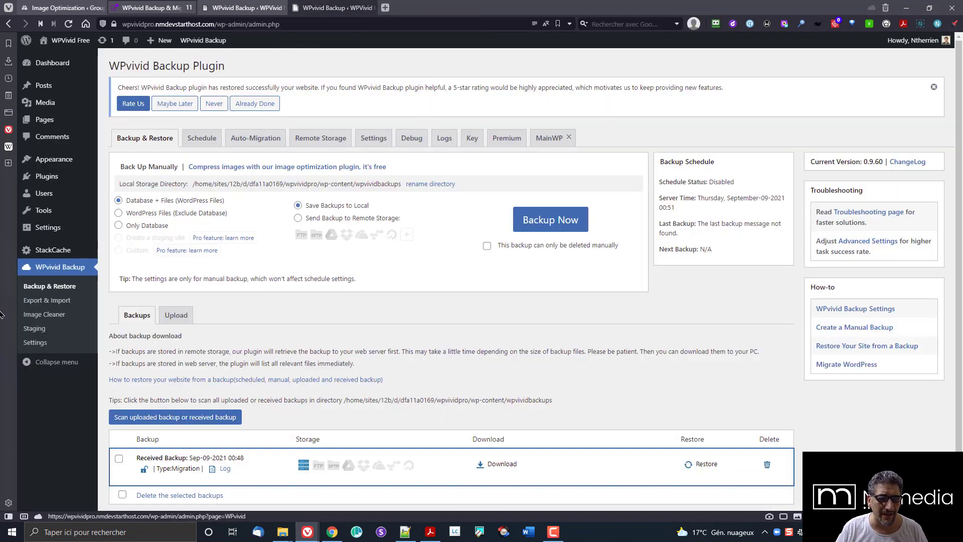
Step: Change the migrated site's title to "WPVivid Pro" in its general settings, save the changes, and close the settings page
mouse_move(57, 227)
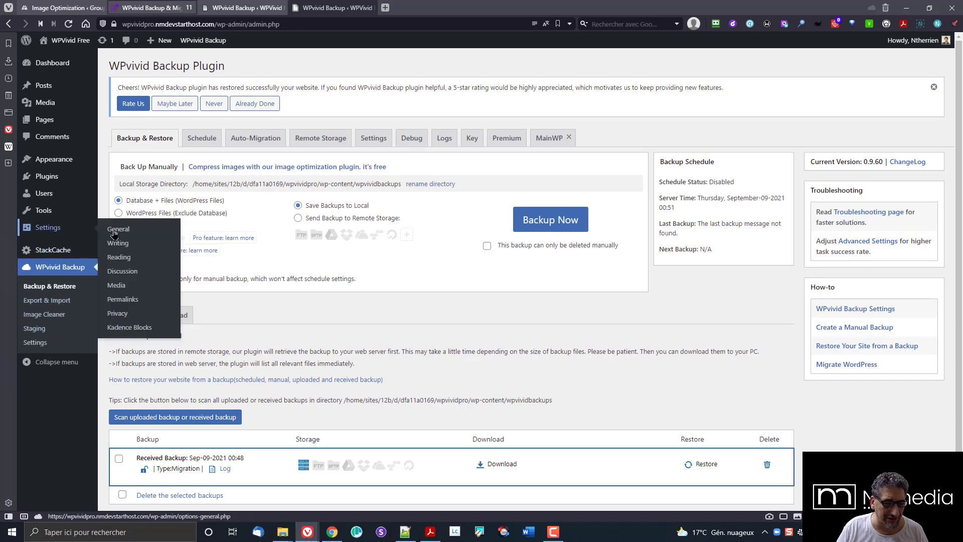
right_click(119, 230)
click(147, 238)
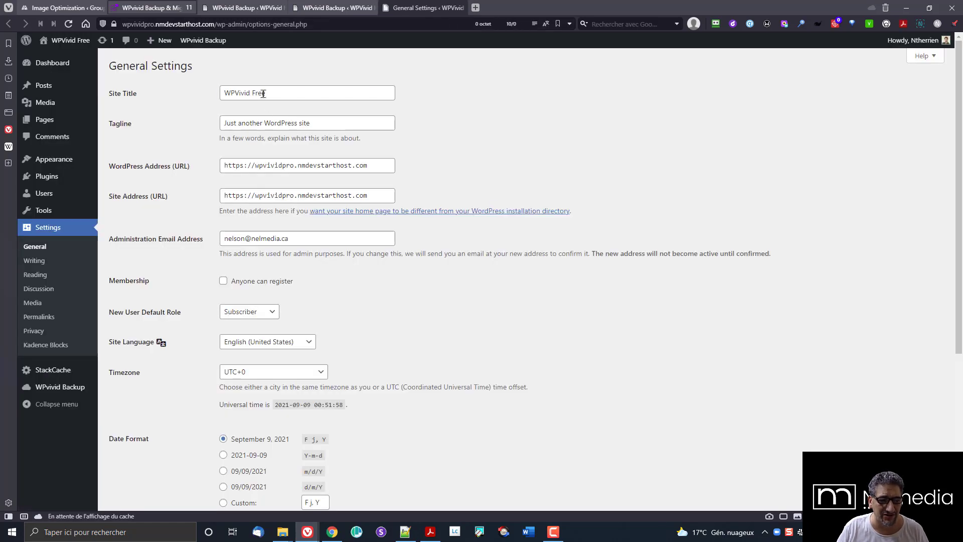
drag(252, 93, 332, 93)
key(BackSpace)
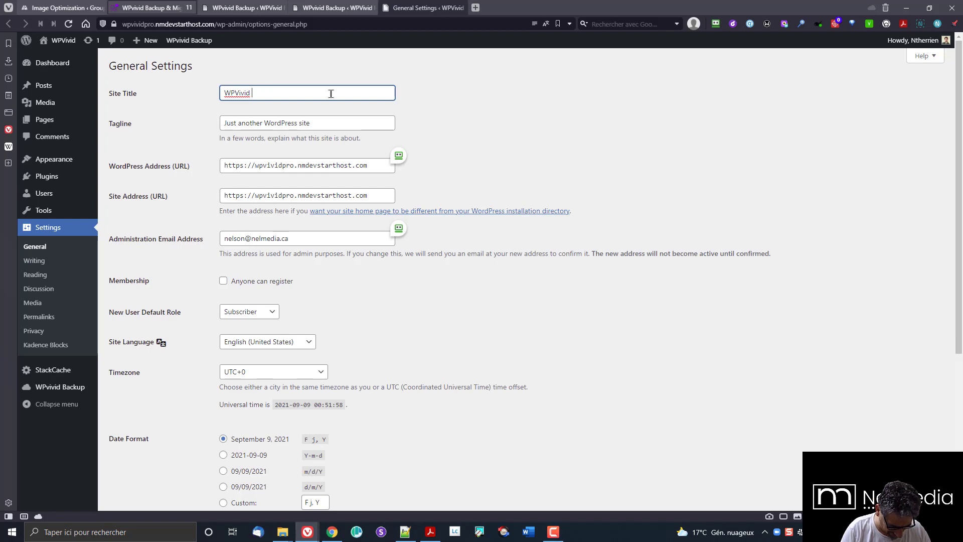
text(Pro)
scroll(248, 202, down, 5)
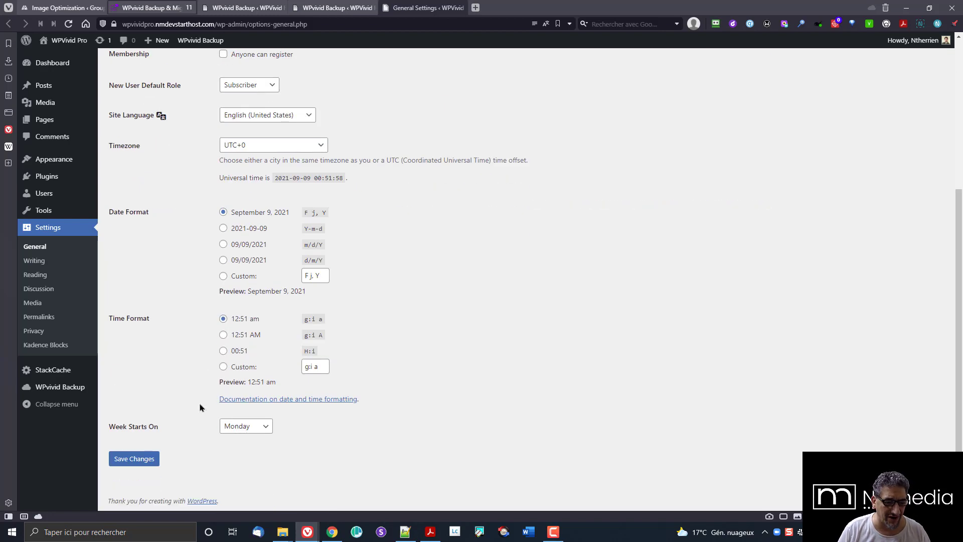
click(131, 458)
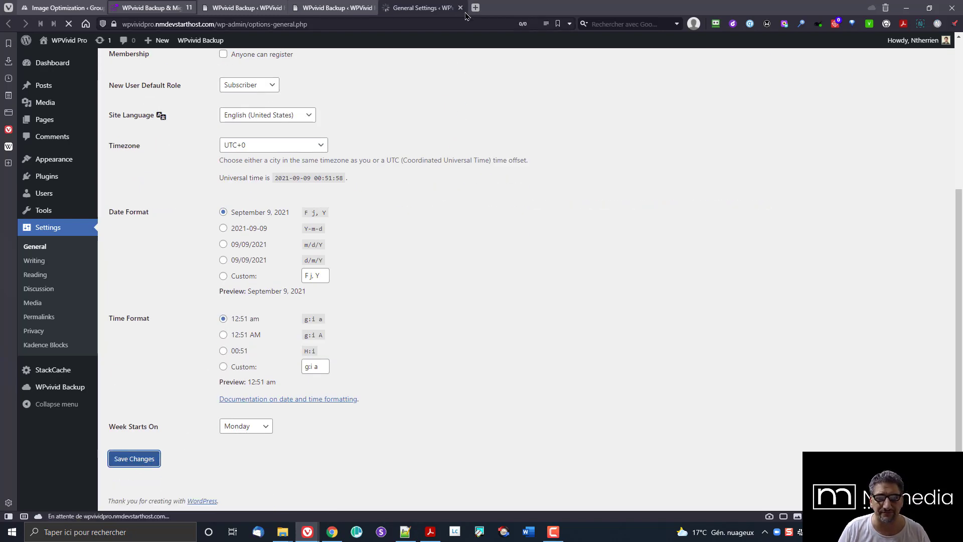
key(ctrl+w)
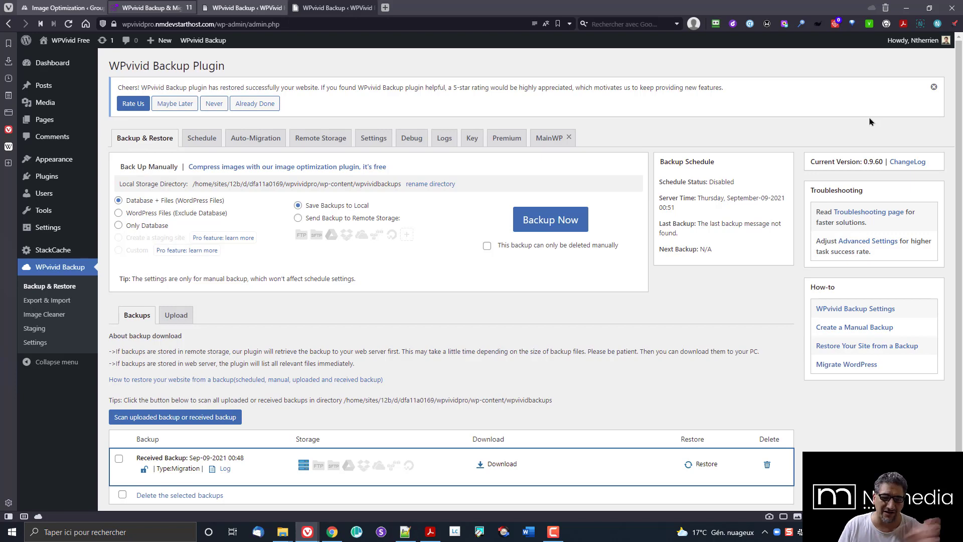
Step: Permanently dismiss the plugin rating request, and install and activate the plugin package wpvivid-installer-2.0.23.zip by upload
click(223, 107)
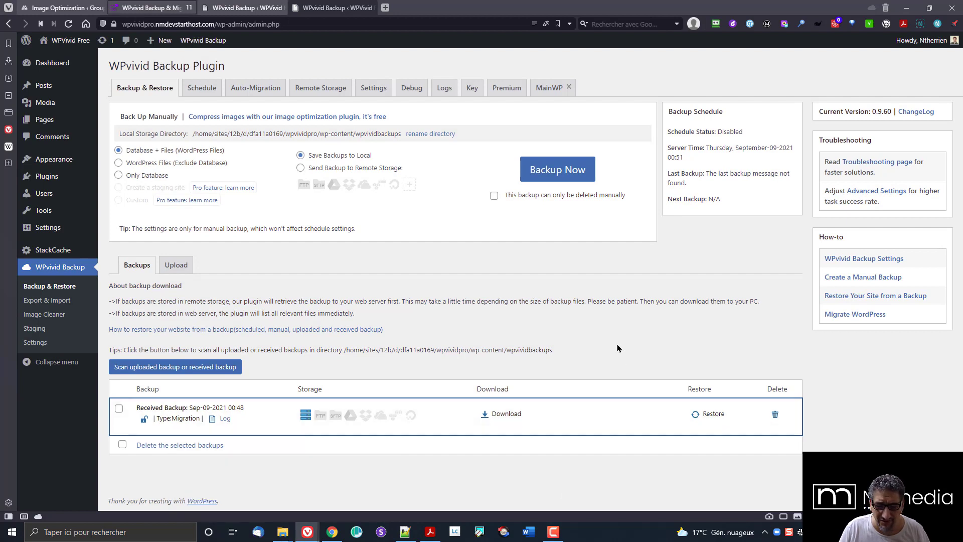
mouse_move(46, 180)
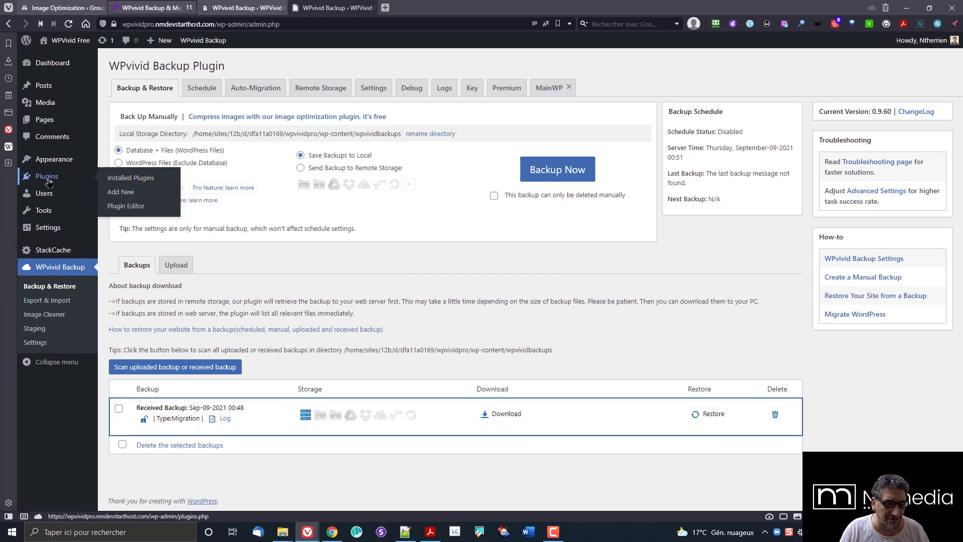
click(125, 194)
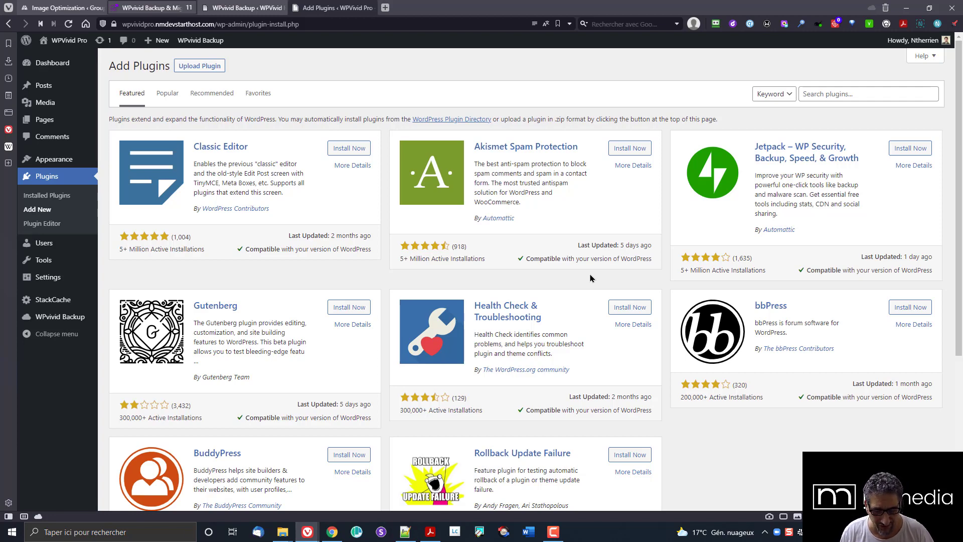
mouse_move(288, 535)
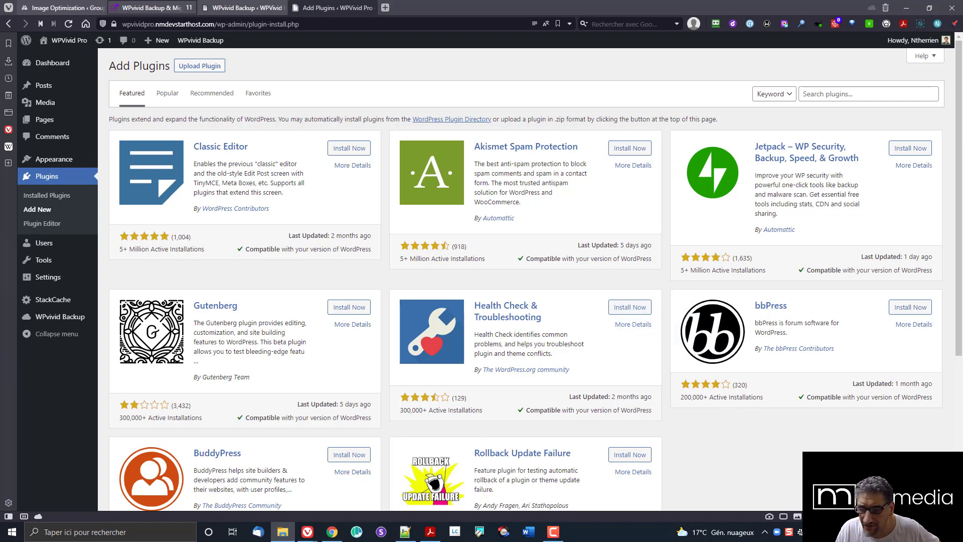
click(211, 61)
drag(962, 216, 468, 156)
click(574, 160)
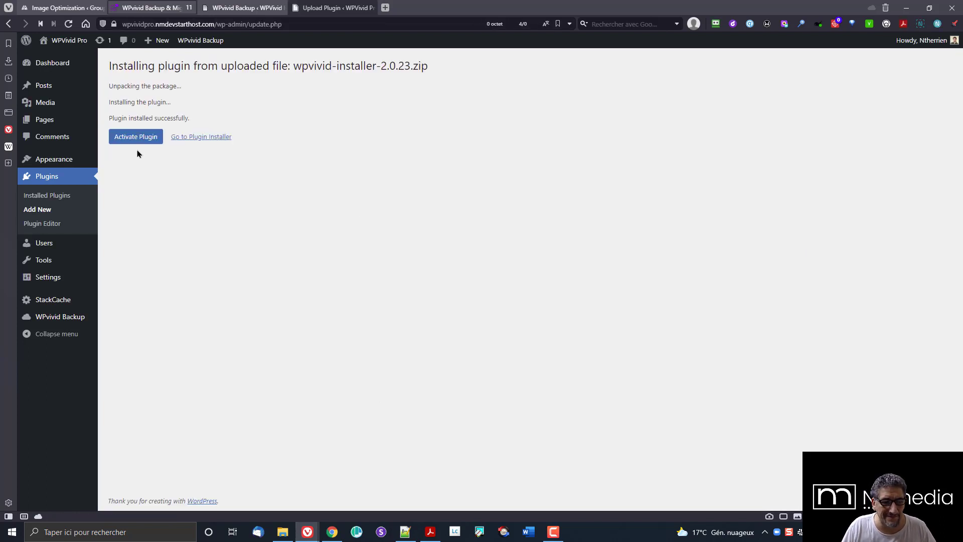
click(137, 143)
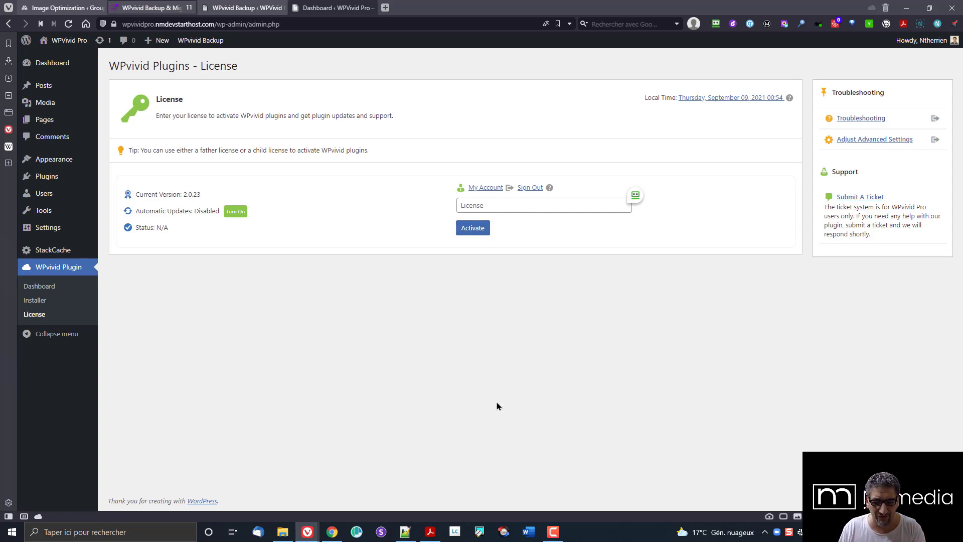
Step: Paste the WPvivid licence key, activate the licence, and decline to save it in the password manager
key(ctrl+v)
key(Return)
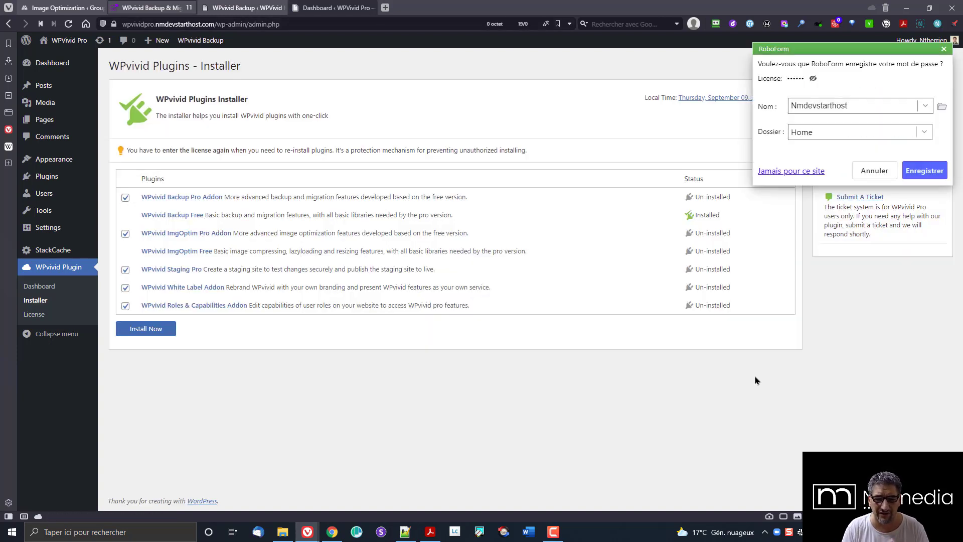
click(875, 171)
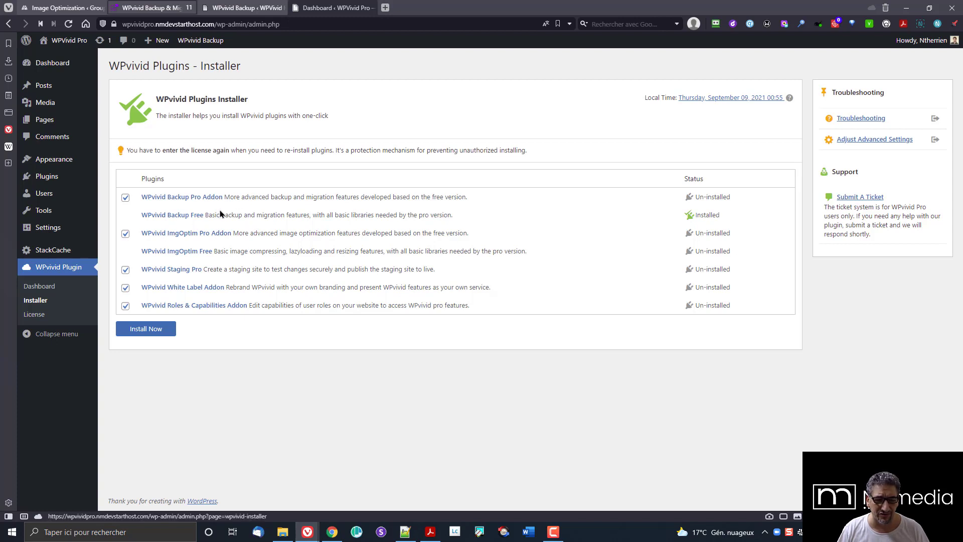
double_click(717, 215)
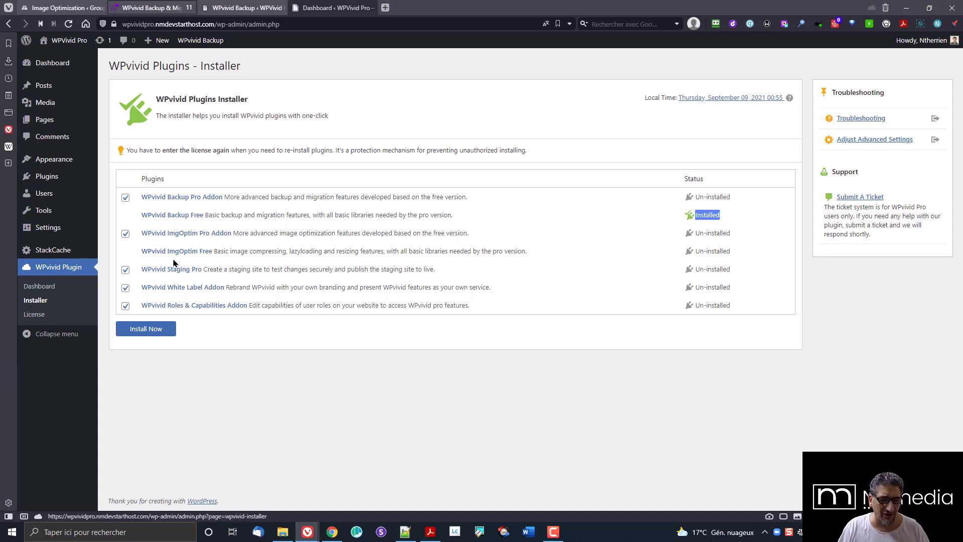
click(125, 234)
click(126, 234)
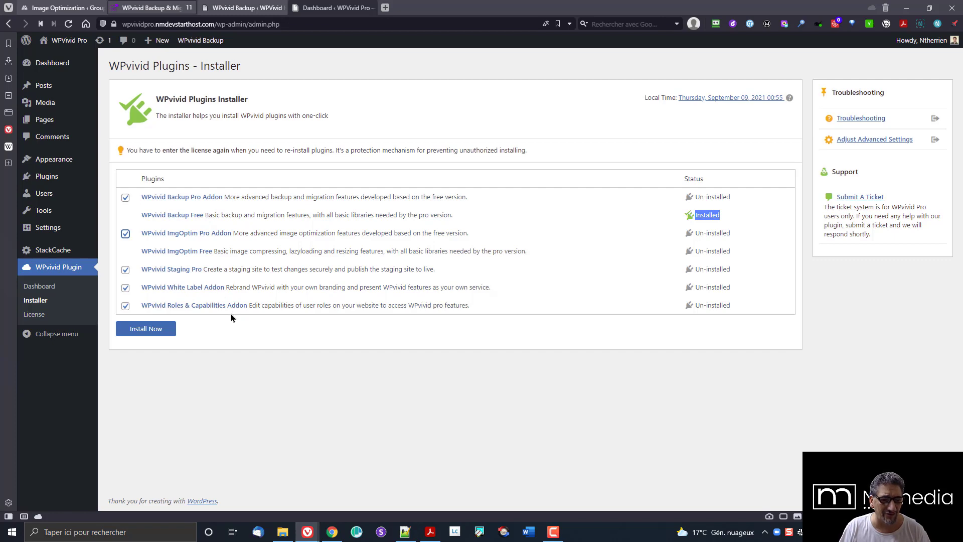
Step: Examine the plan comparison on WPvivid's pricing page, comparing domain limits and which Pro add-ons each plan includes
click(153, 5)
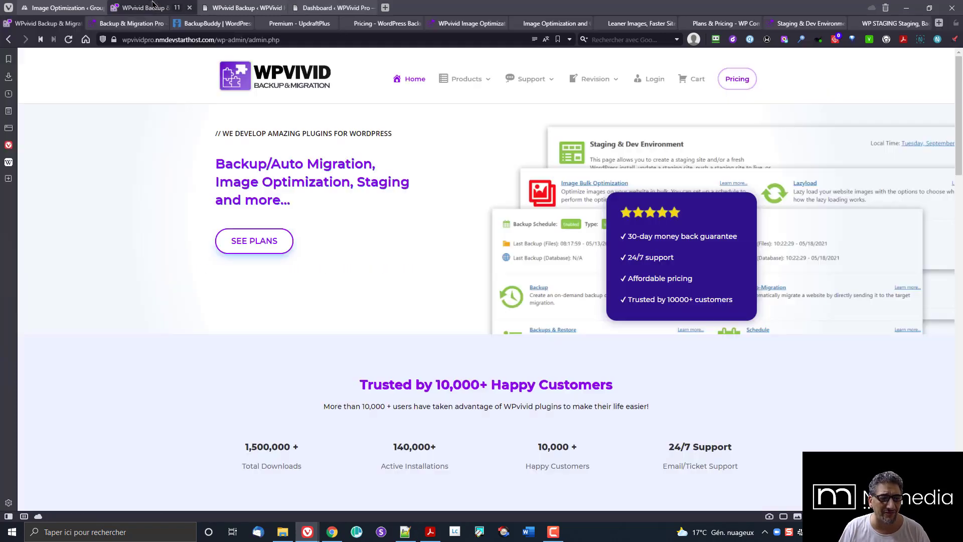
click(120, 26)
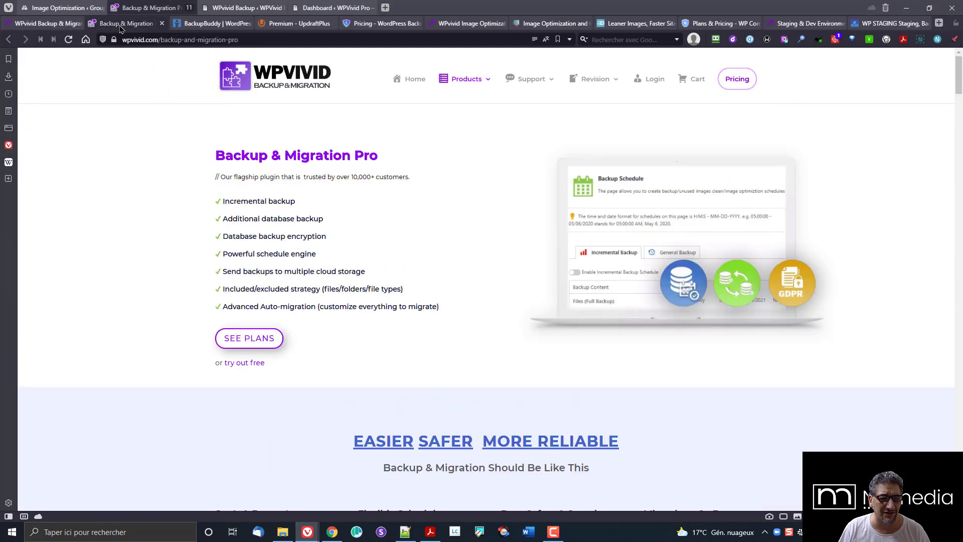
click(46, 24)
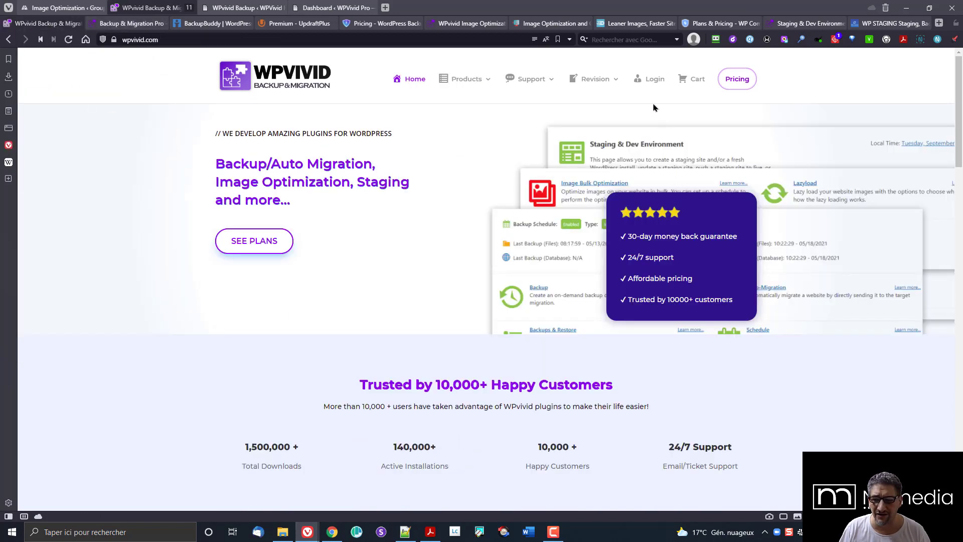
click(733, 80)
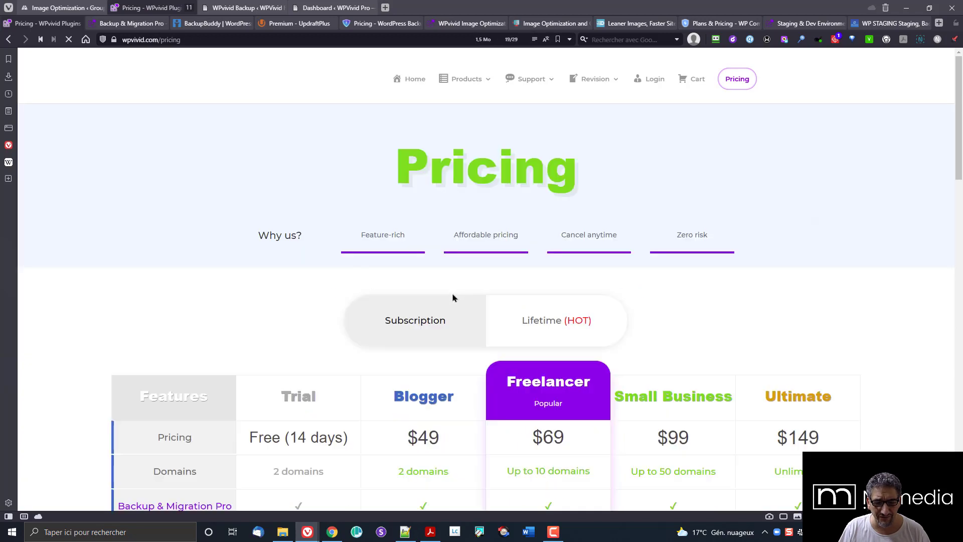
scroll(452, 299, down, 5)
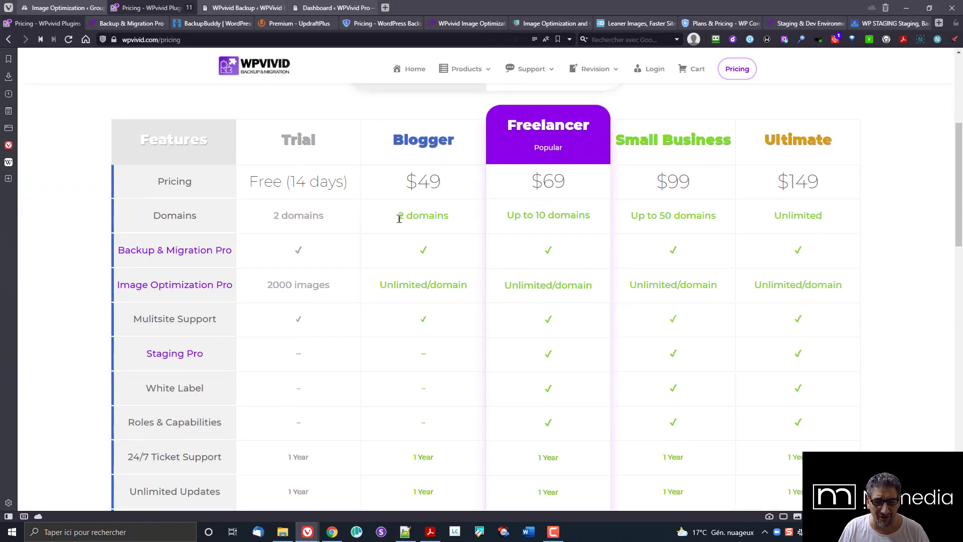
triple_click(423, 218)
scroll(467, 269, down, 4)
scroll(467, 269, up, 2)
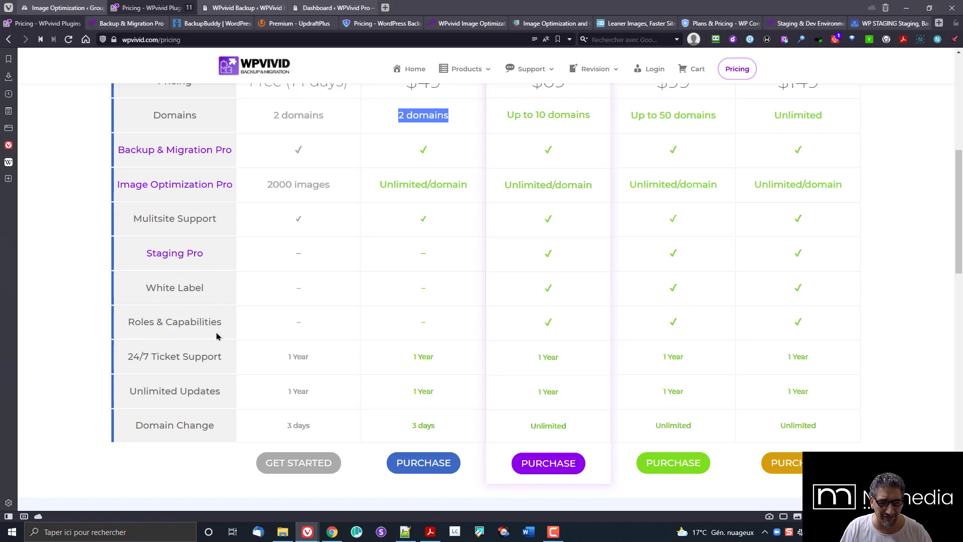
scroll(592, 258, up, 3)
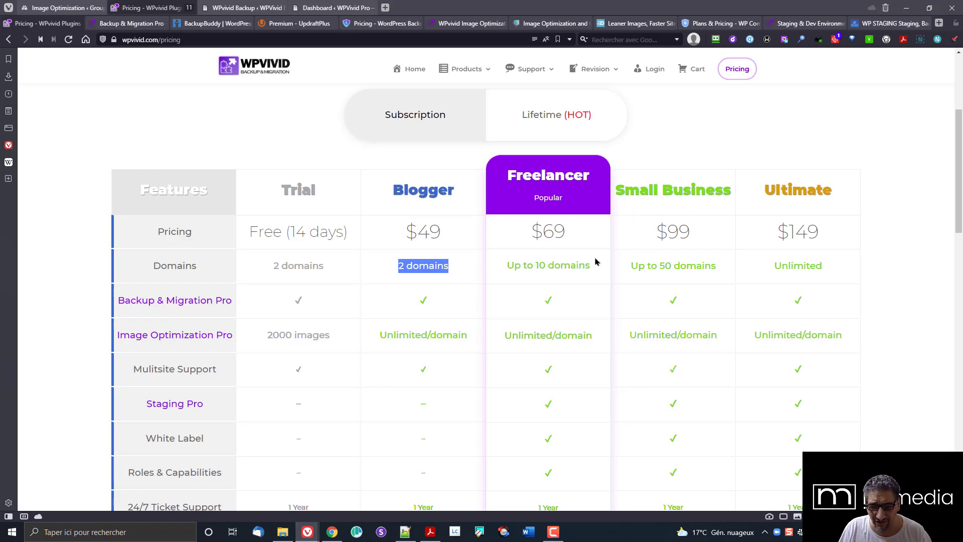
scroll(598, 263, down, 4)
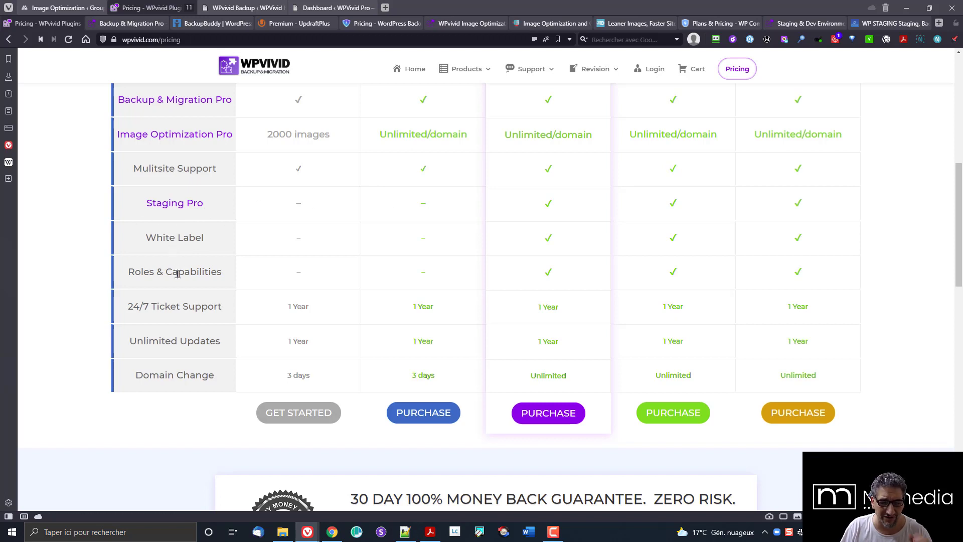
Step: Return to the WPVivid Pro site and install the Backup Pro, ImgOptim Pro, Staging Pro, White Label and Roles & Capabilities add-ons
click(335, 8)
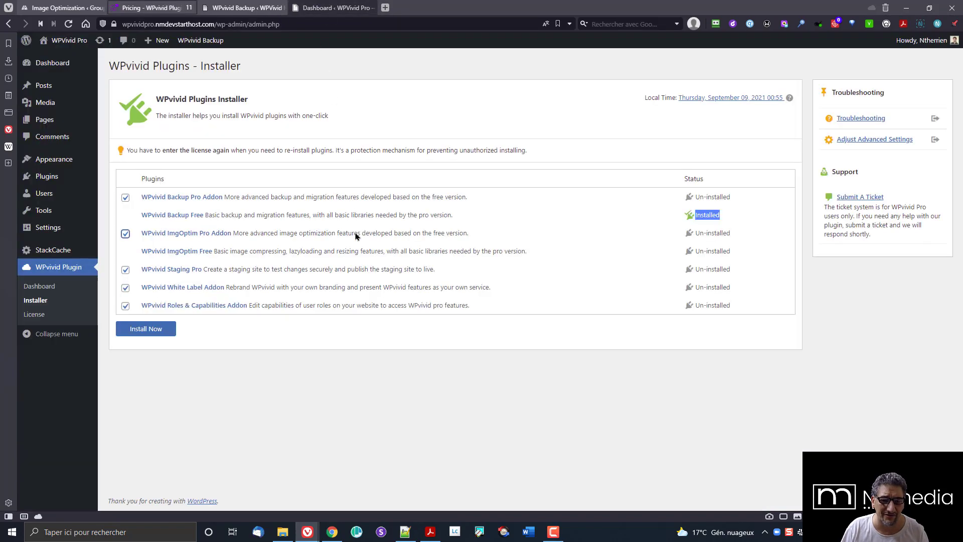
click(150, 333)
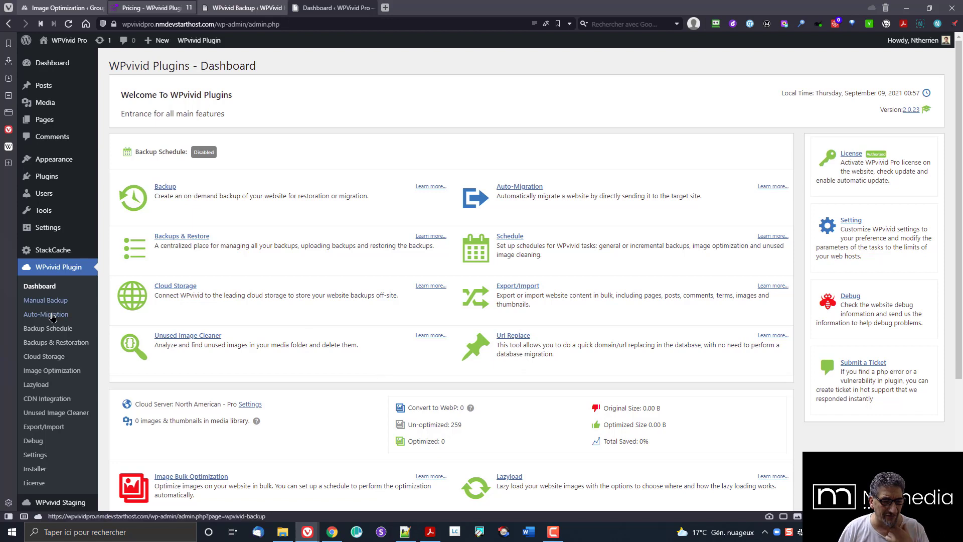
click(60, 444)
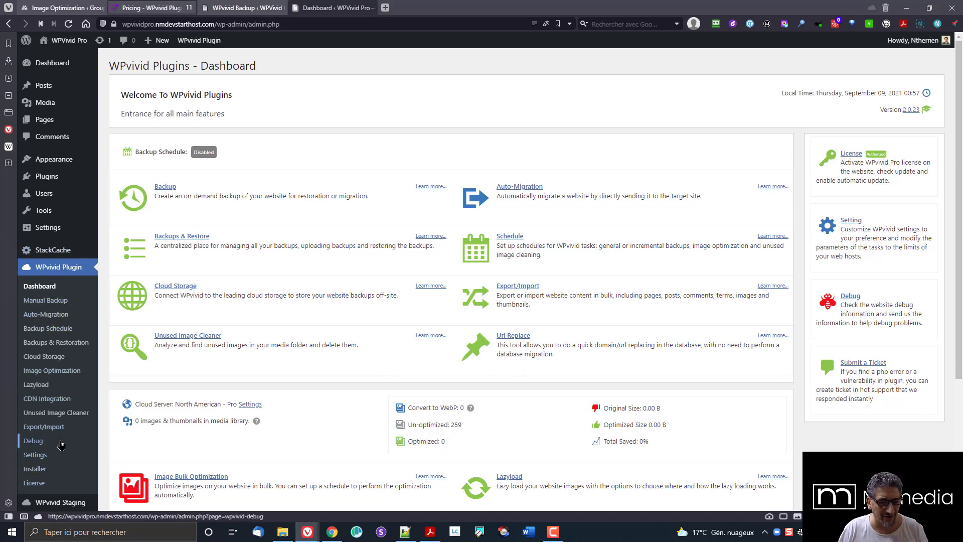
click(45, 386)
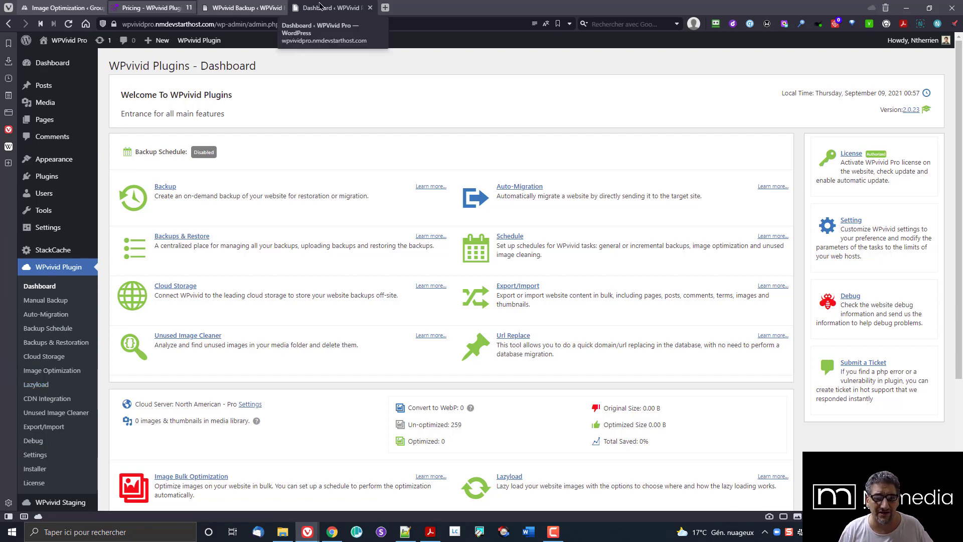
Step: Move the WPVivid Pro dashboard into its own browser window and place it side by side with the original browser window
drag(331, 8, 361, 82)
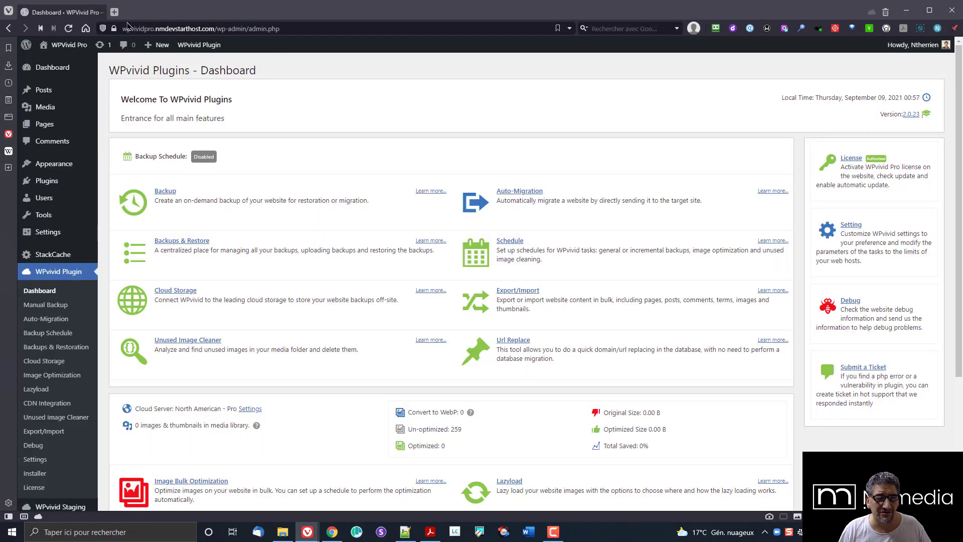
drag(151, 12, 664, 112)
drag(913, 81, 961, 83)
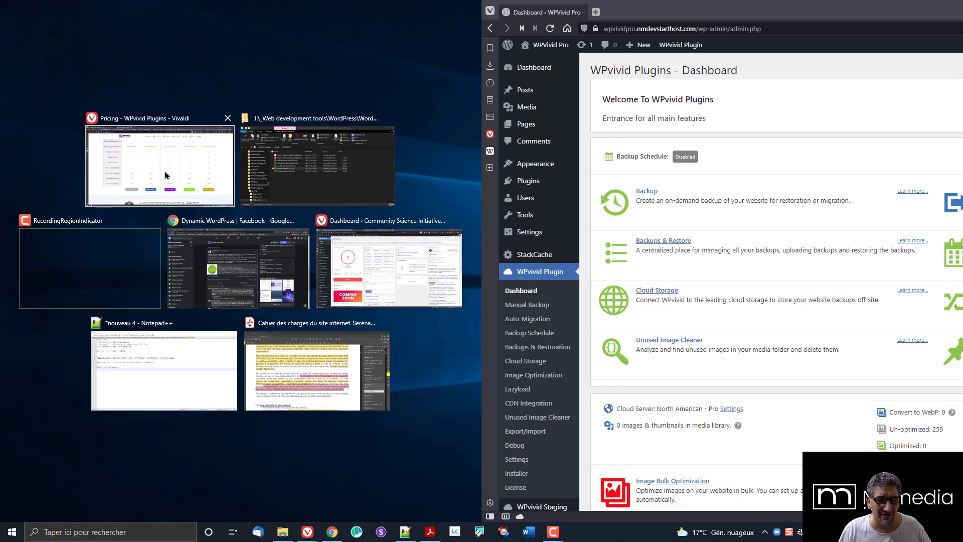
click(132, 173)
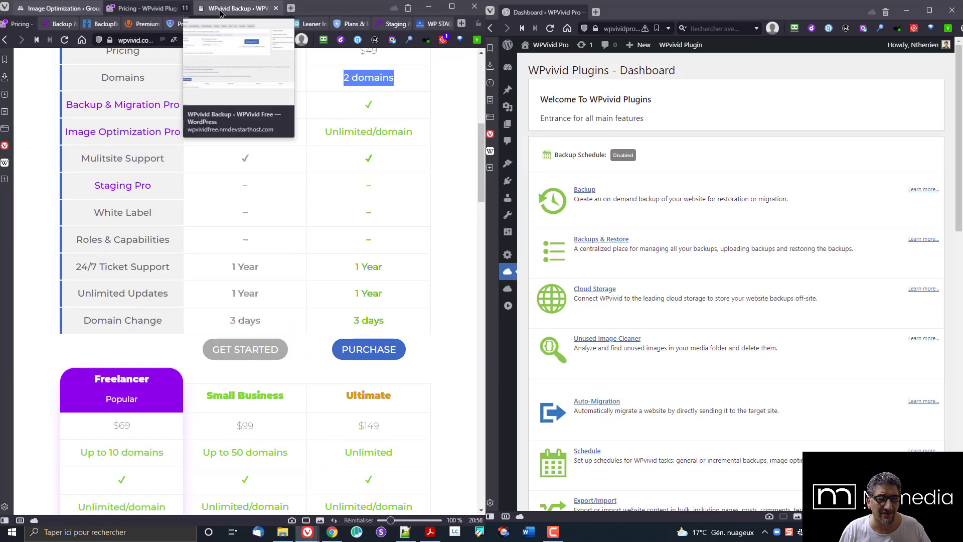
Step: Open the WPvivid general settings on the WPVivid Free site and the WPvivid Plugins settings on the WPVivid Pro site
click(222, 8)
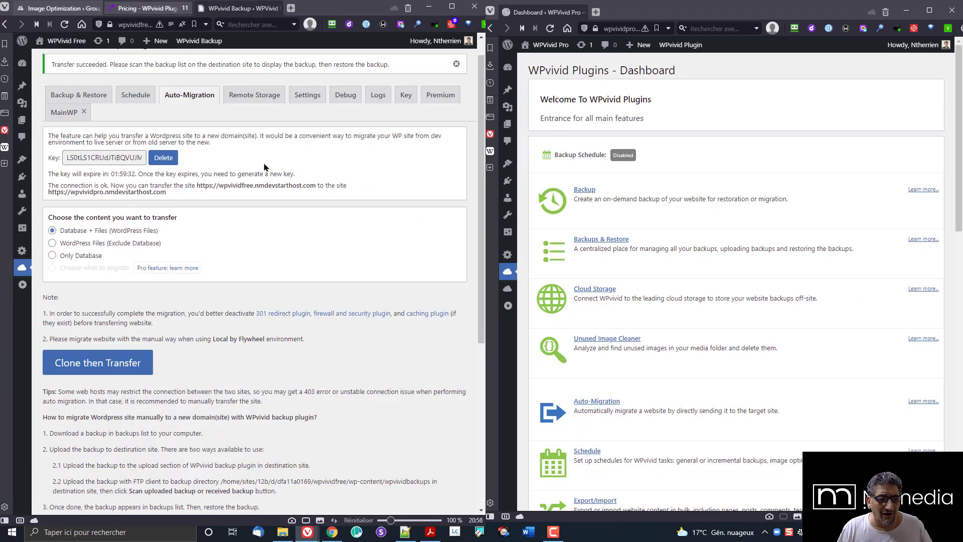
mouse_move(510, 273)
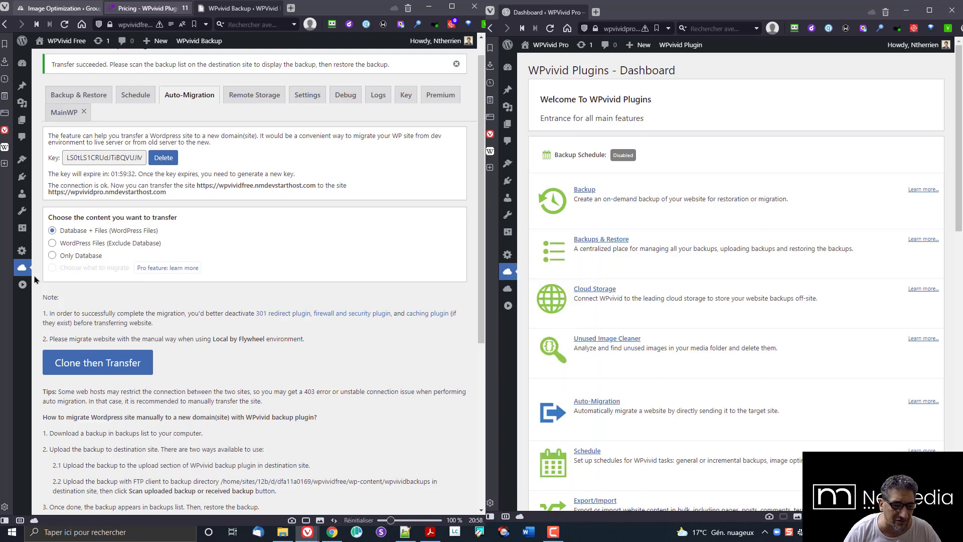
mouse_move(22, 267)
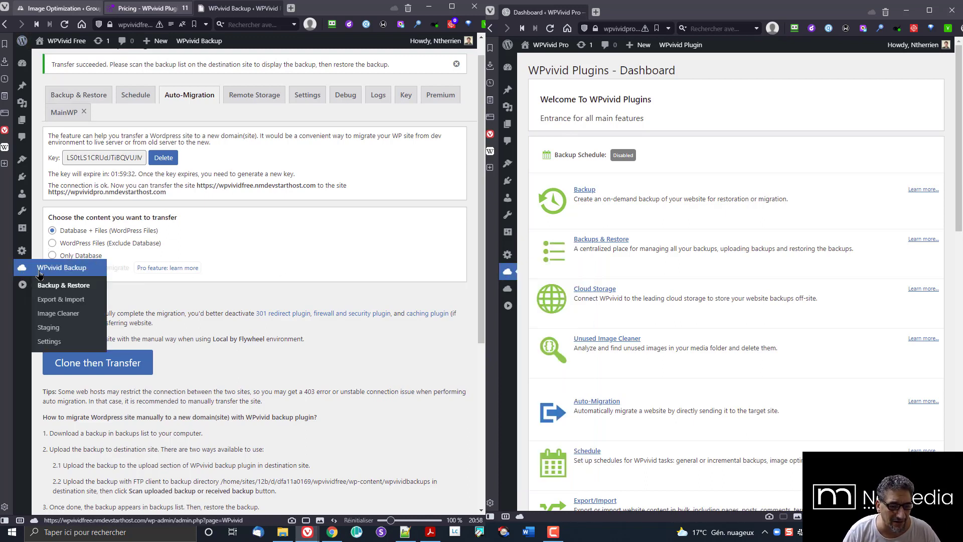
click(50, 342)
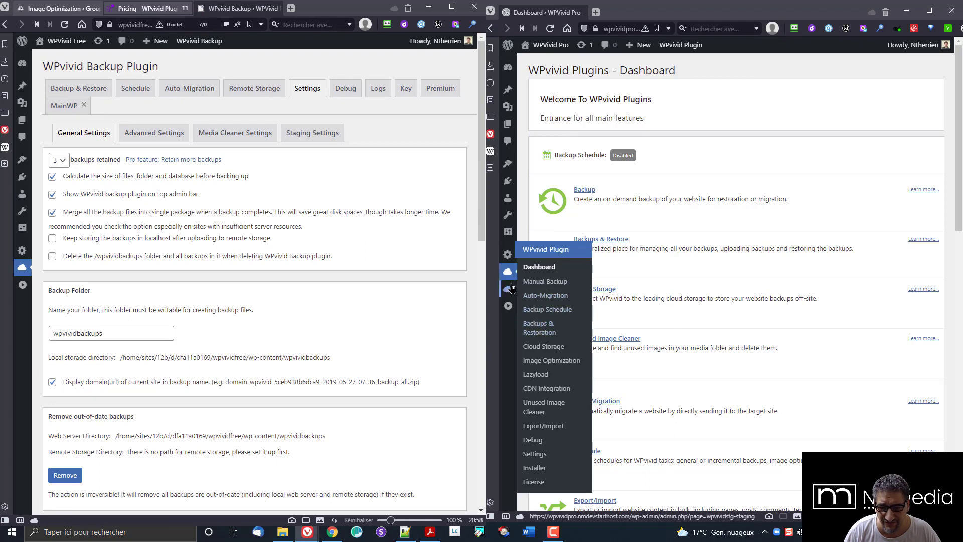
click(554, 459)
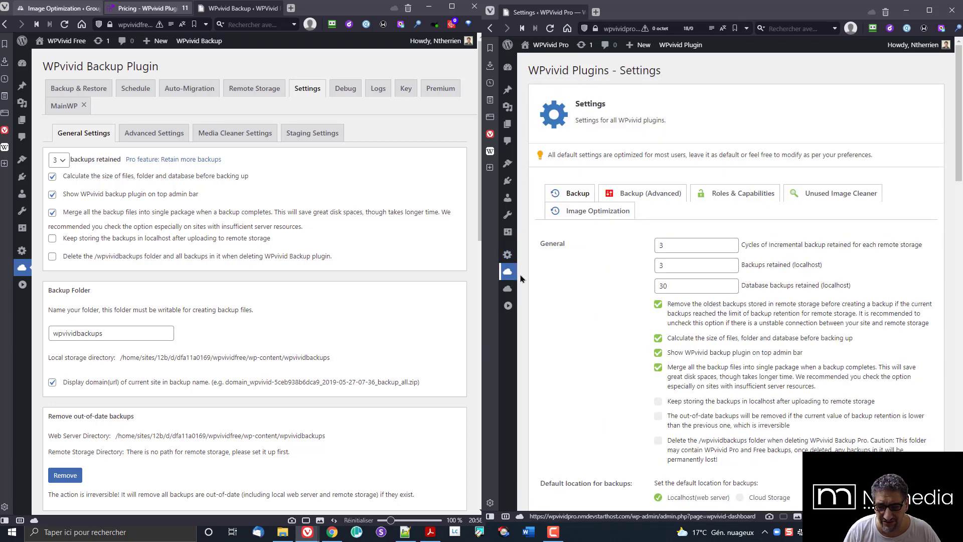
mouse_move(508, 272)
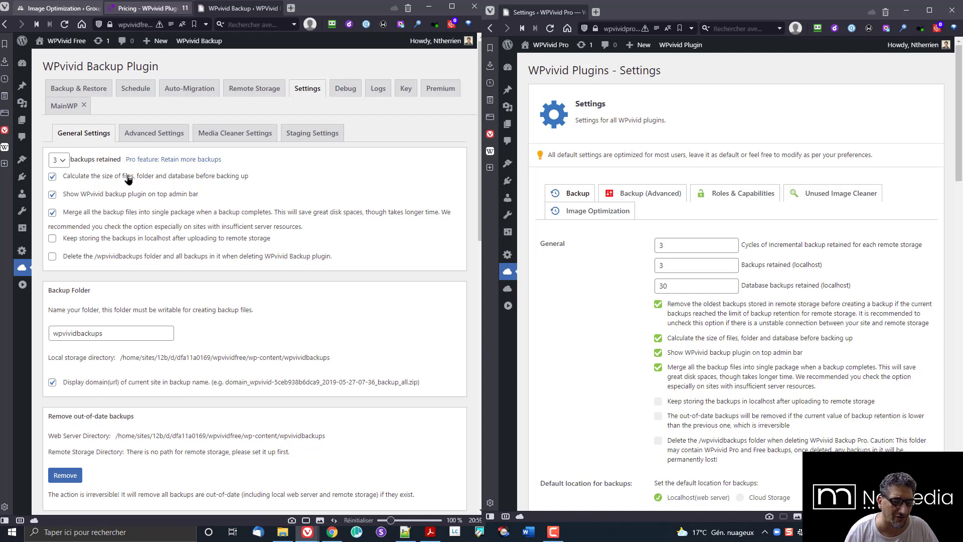
Step: Compare the backup retention options of both sites, including Pro's separate limits for incremental, localhost and database backups
click(66, 164)
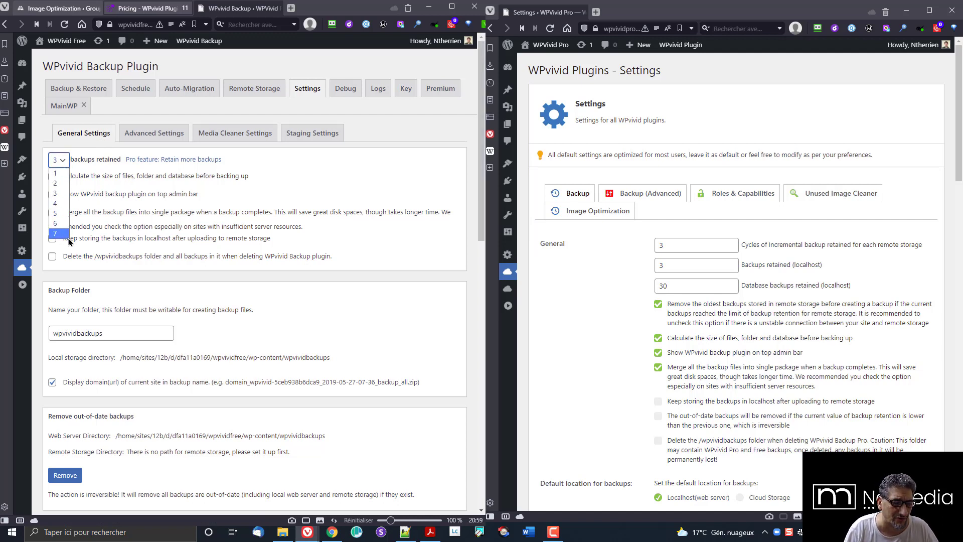
click(101, 158)
double_click(108, 159)
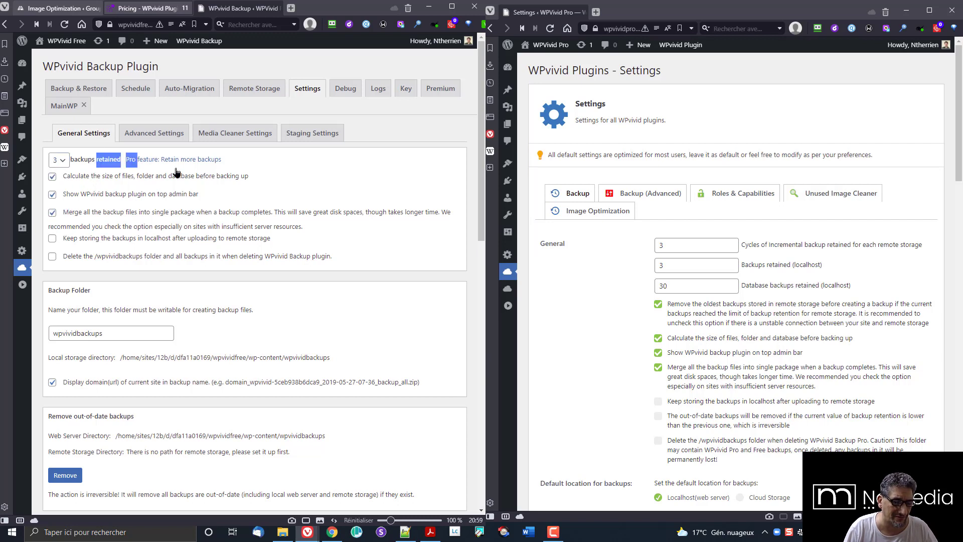
click(271, 156)
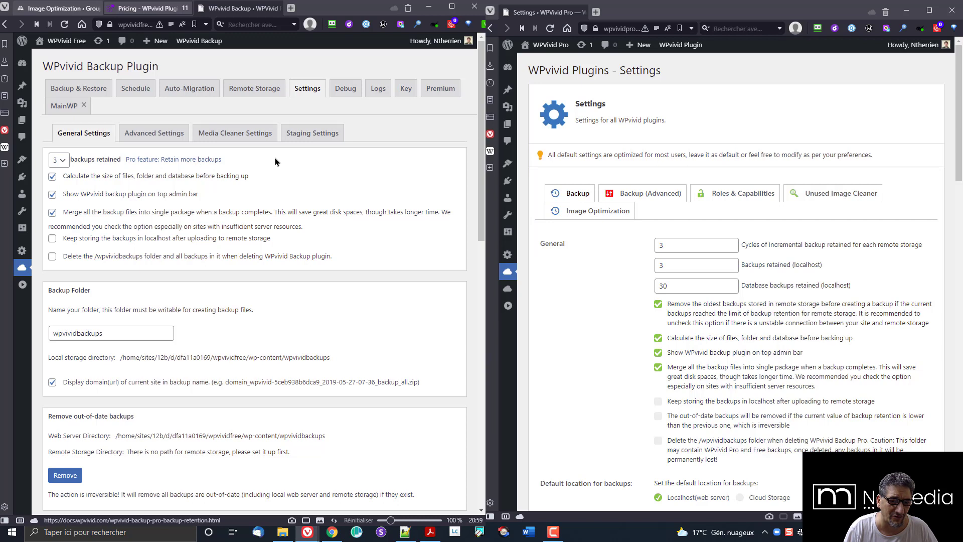
click(694, 244)
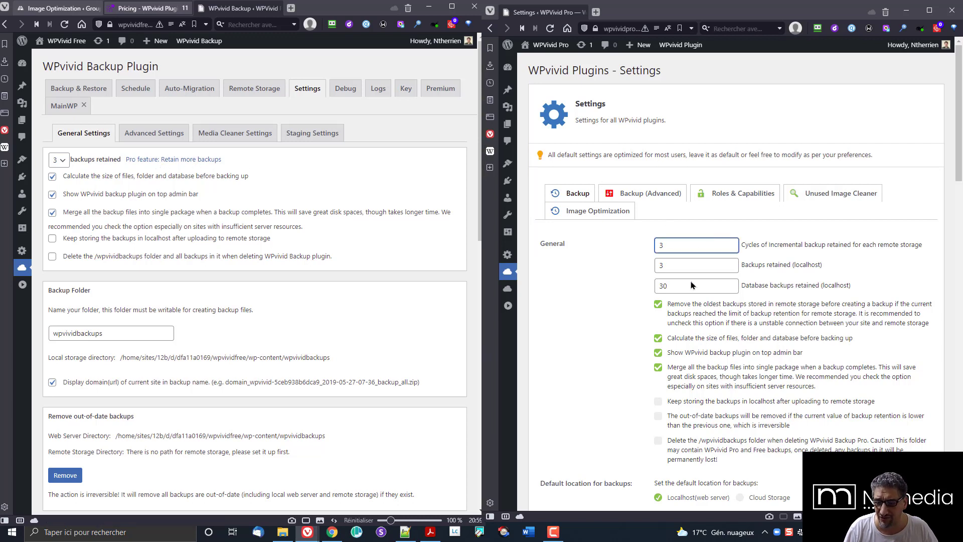
double_click(688, 244)
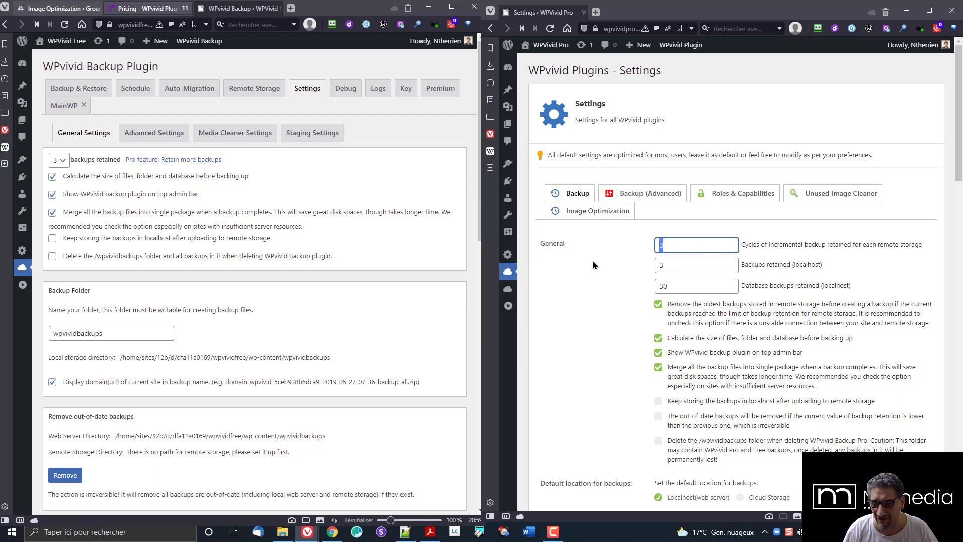
drag(768, 244, 824, 245)
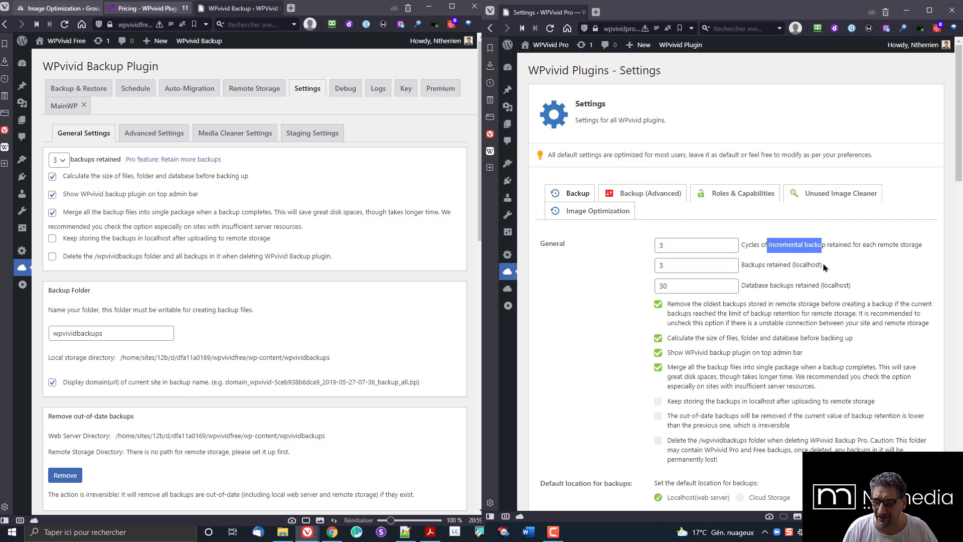
drag(756, 265, 842, 269)
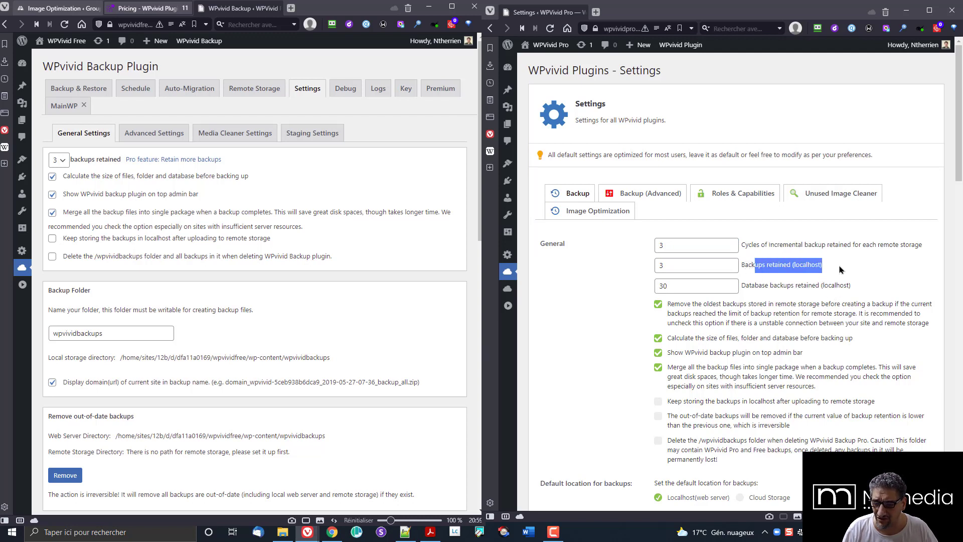
click(787, 286)
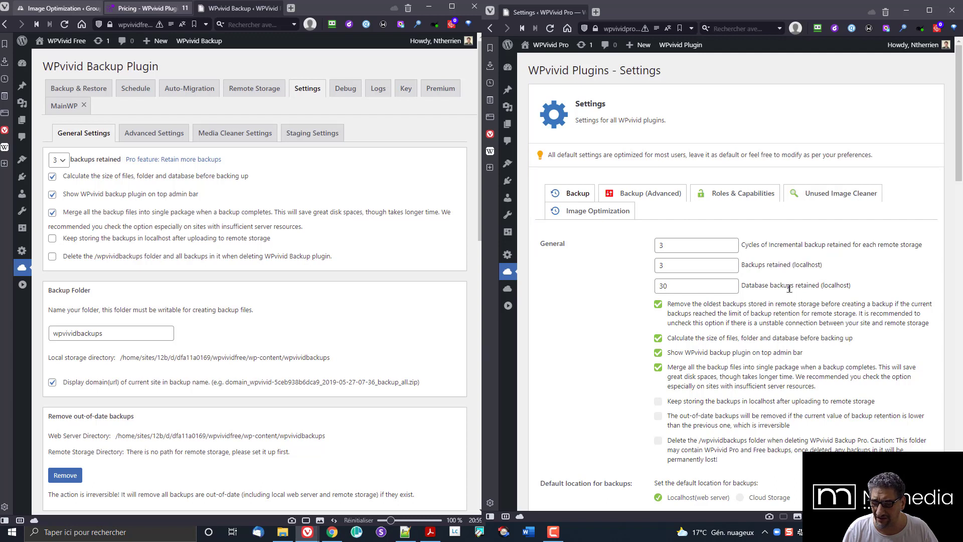
drag(773, 285, 863, 293)
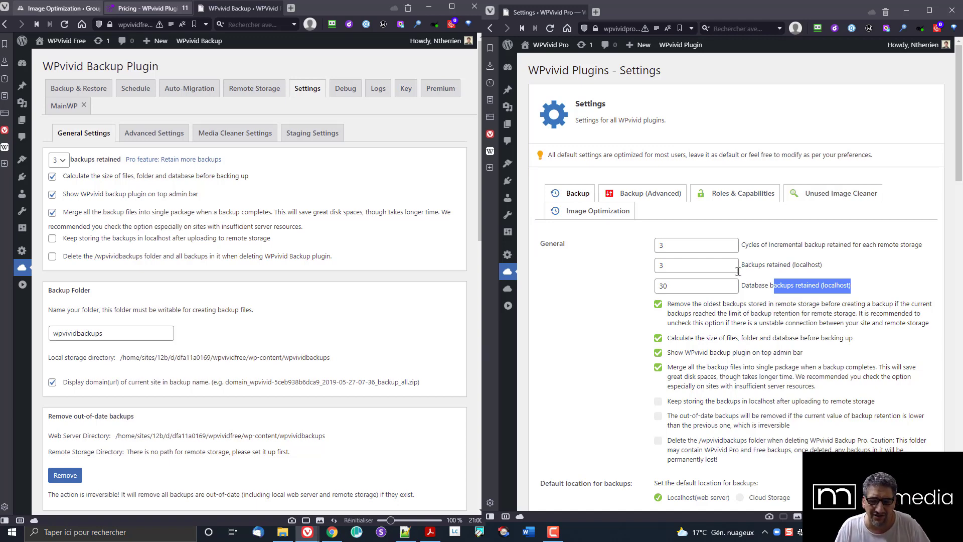
Step: Examine the remaining general settings on both sites, such as auto-backup before updating, backup folder, database encryption and email report
scroll(633, 311, down, 3)
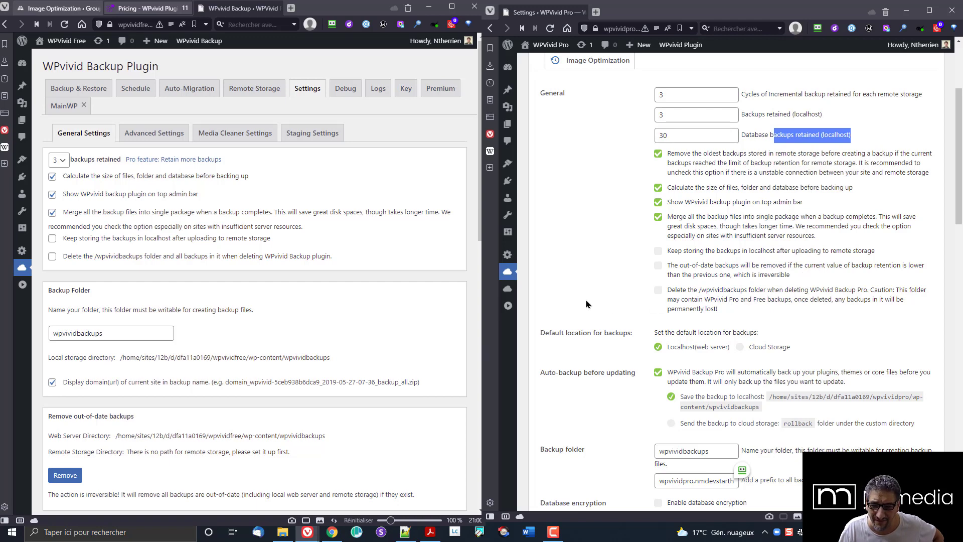
scroll(603, 311, down, 2)
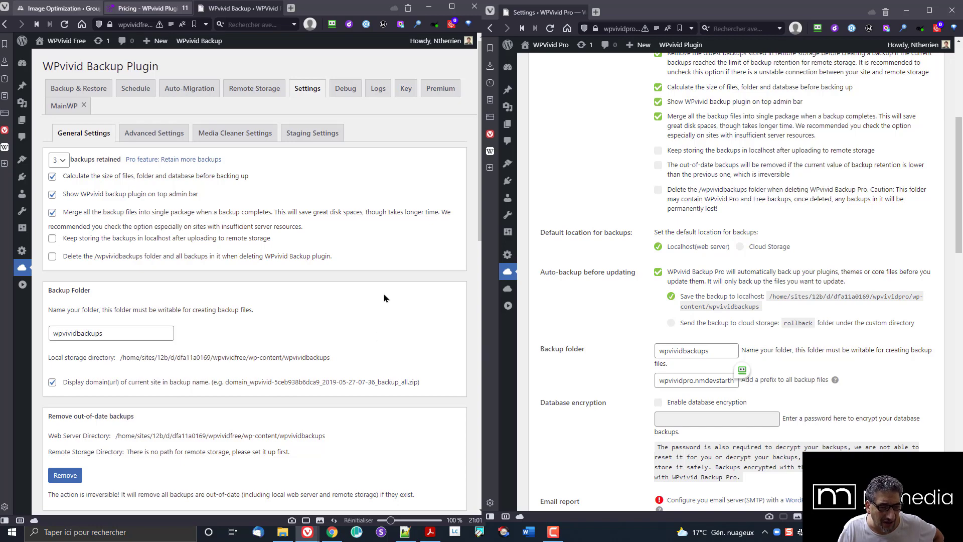
scroll(385, 300, down, 4)
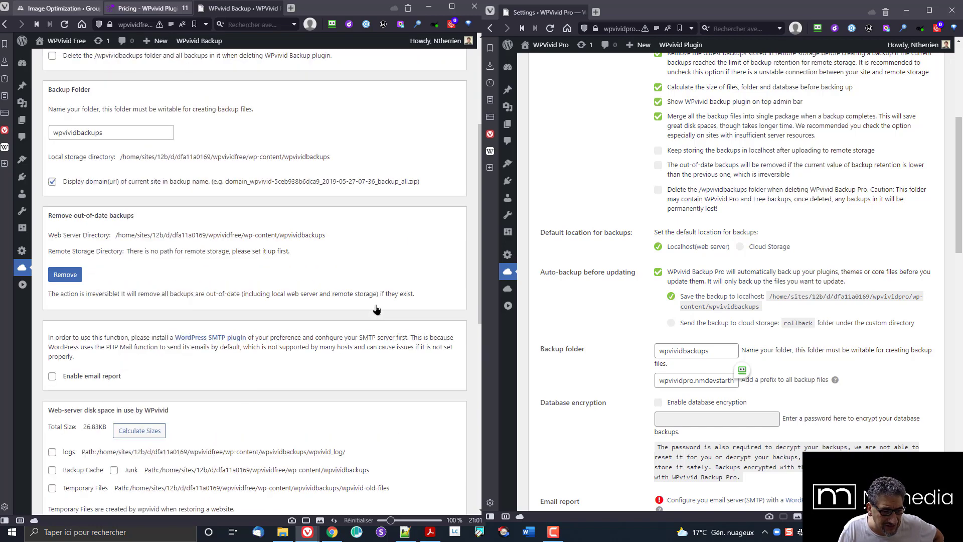
scroll(377, 309, down, 5)
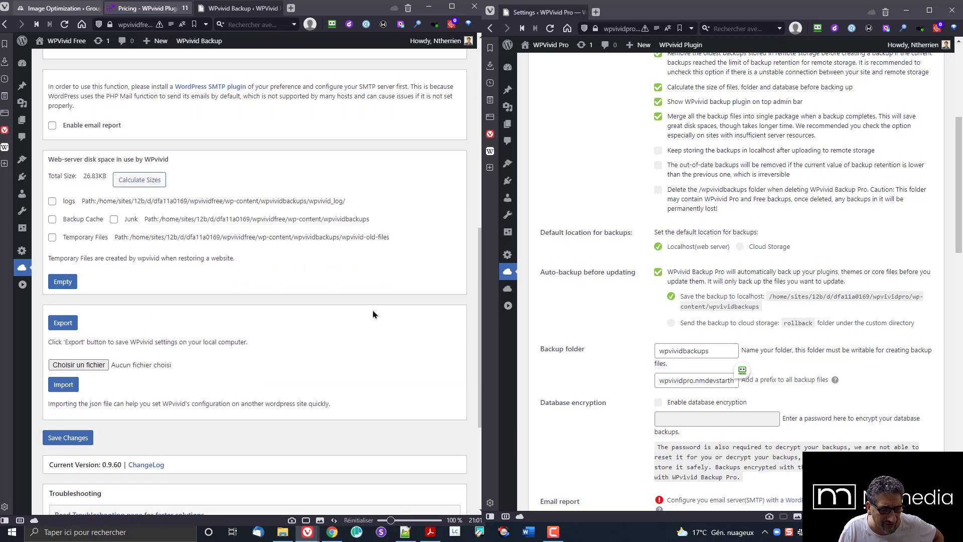
scroll(373, 314, down, 4)
scroll(373, 316, up, 6)
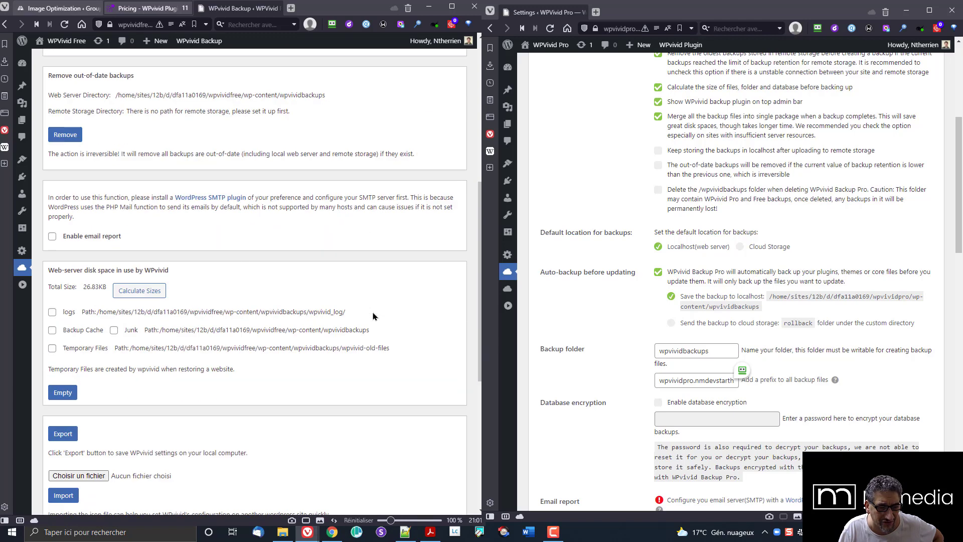
scroll(373, 316, down, 1)
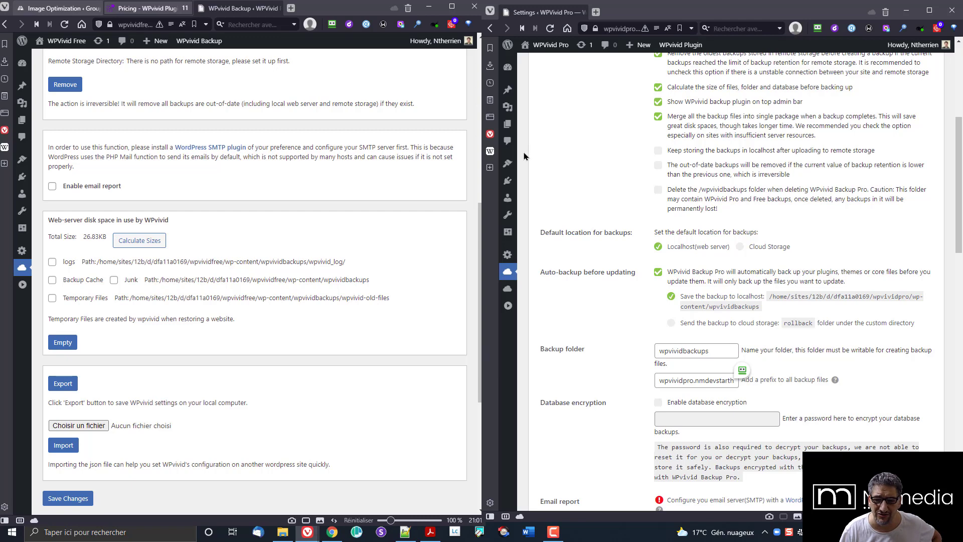
Step: Open the WPVivid Pro site's Themes page in a new tab to look for available theme updates
mouse_move(509, 165)
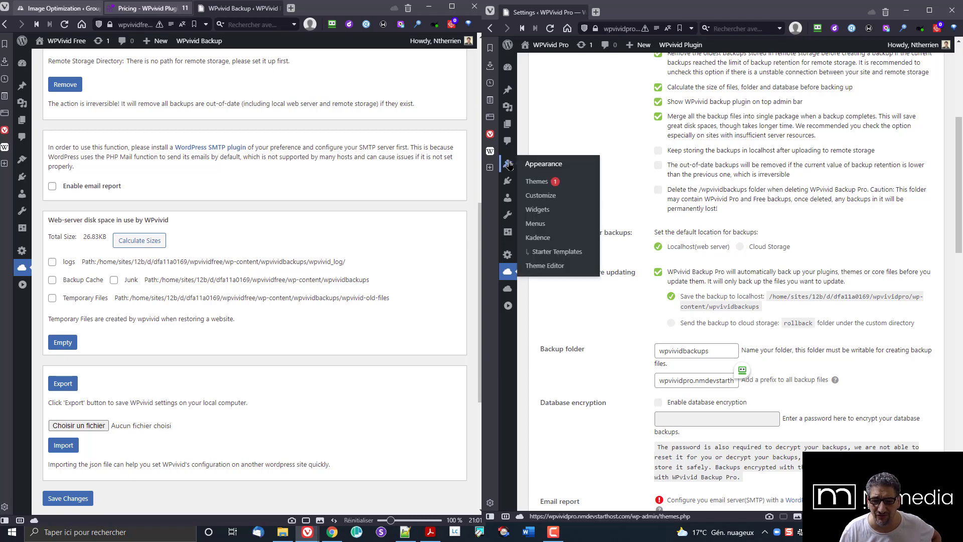
right_click(538, 185)
click(549, 189)
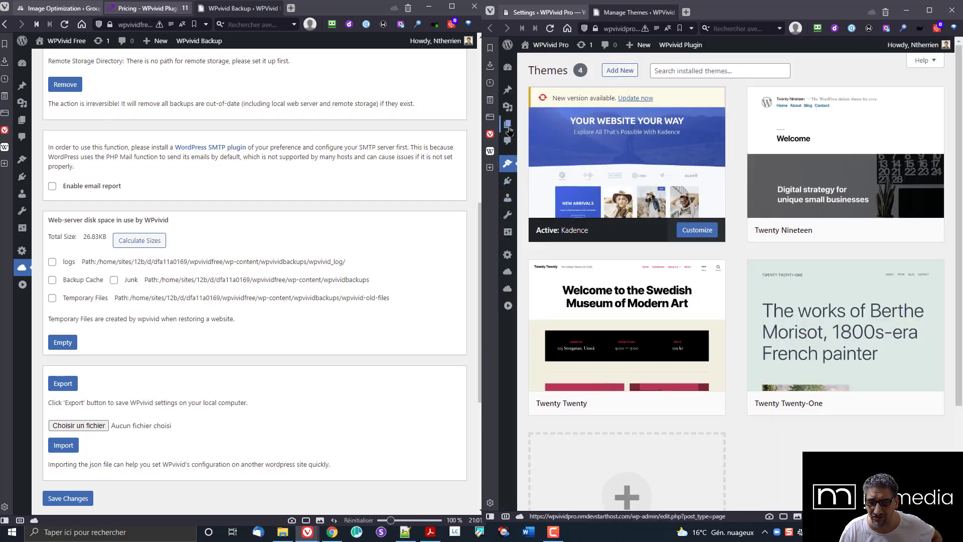
mouse_move(511, 167)
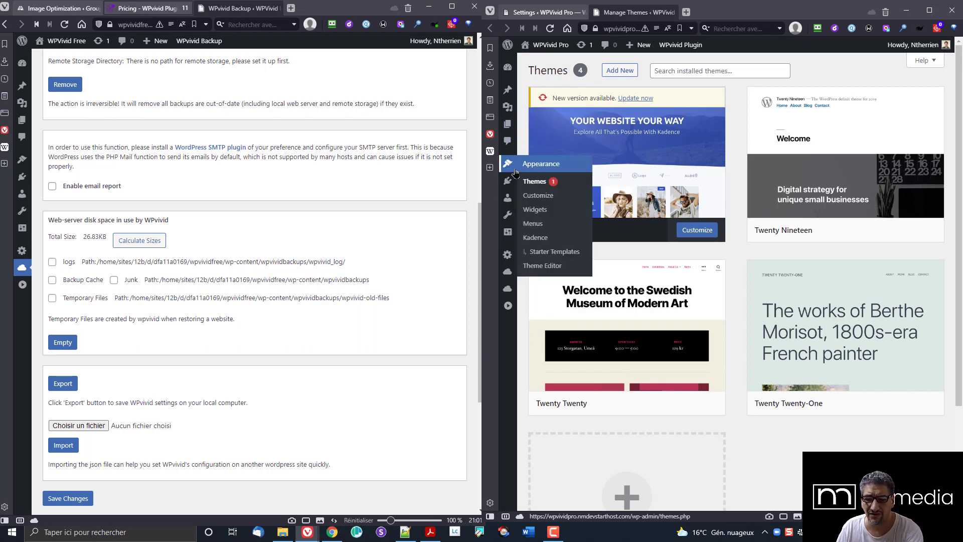
mouse_move(865, 407)
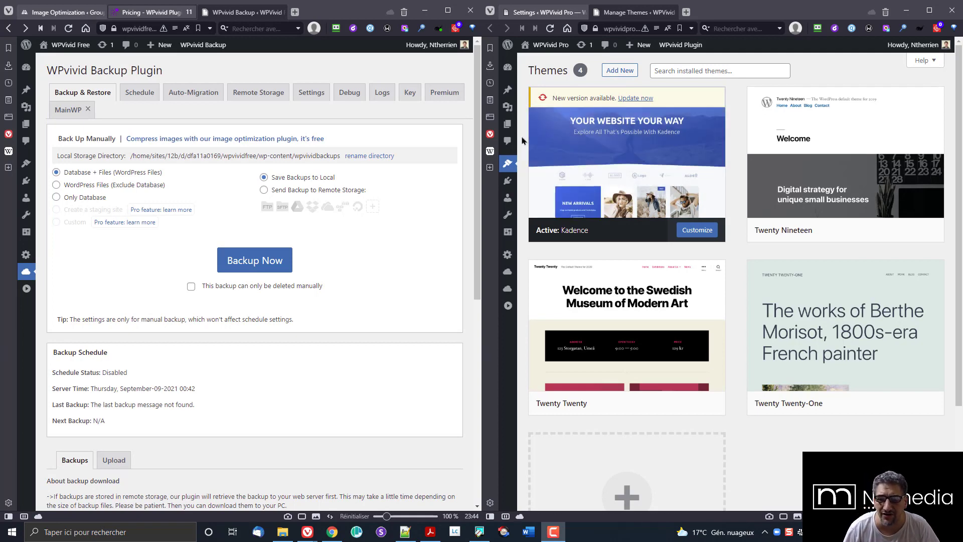
Step: Open the Pro site's WordPress Updates page in a new tab and check its auto-backup option against the plugin settings, leaving it enabled
right_click(582, 45)
click(599, 53)
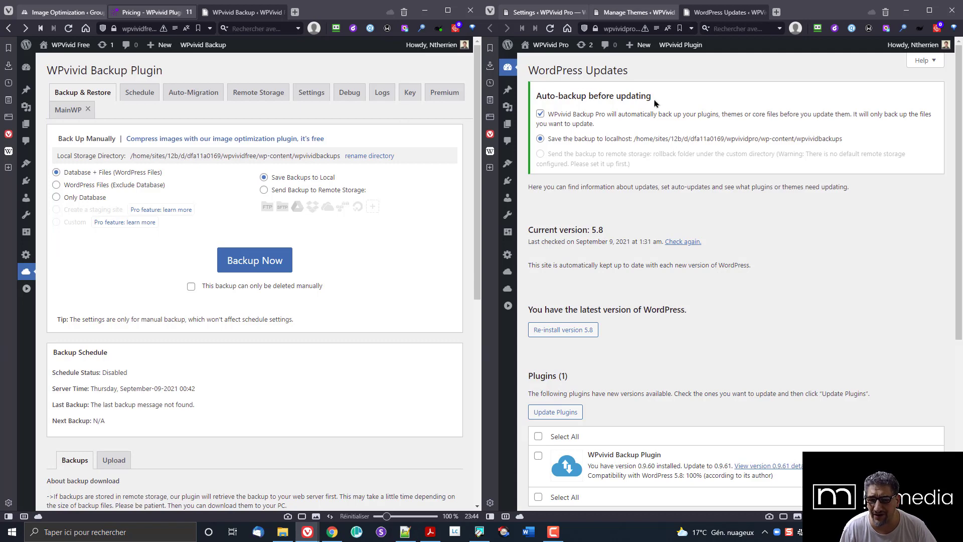
click(543, 13)
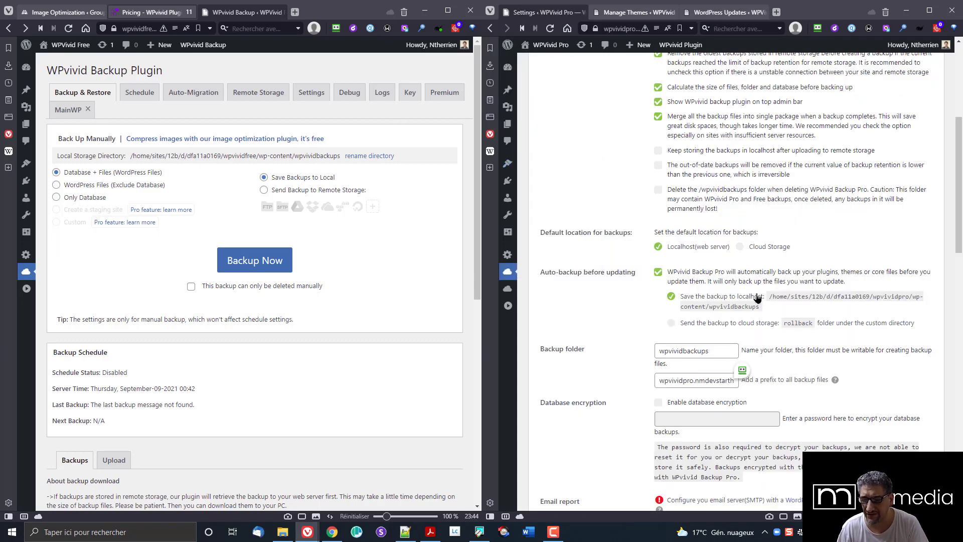
click(729, 12)
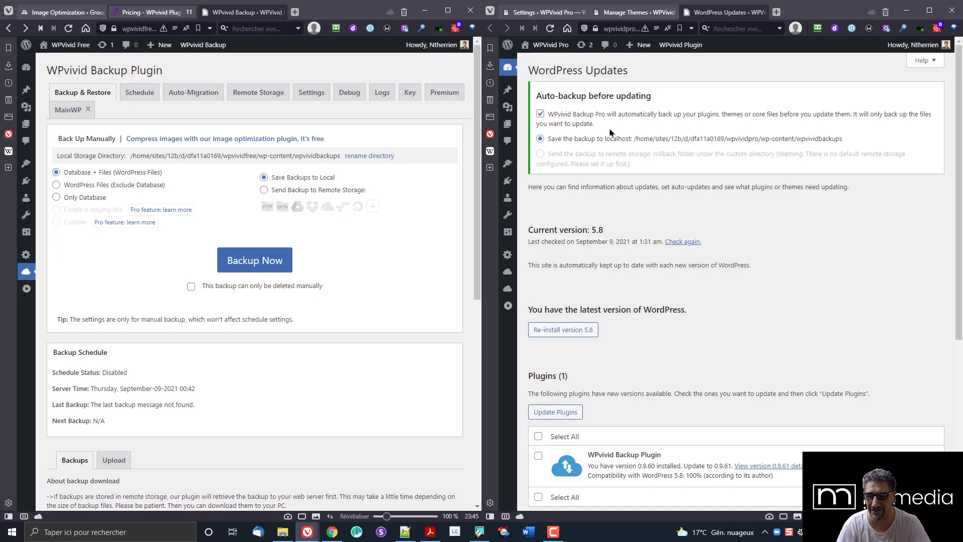
click(540, 115)
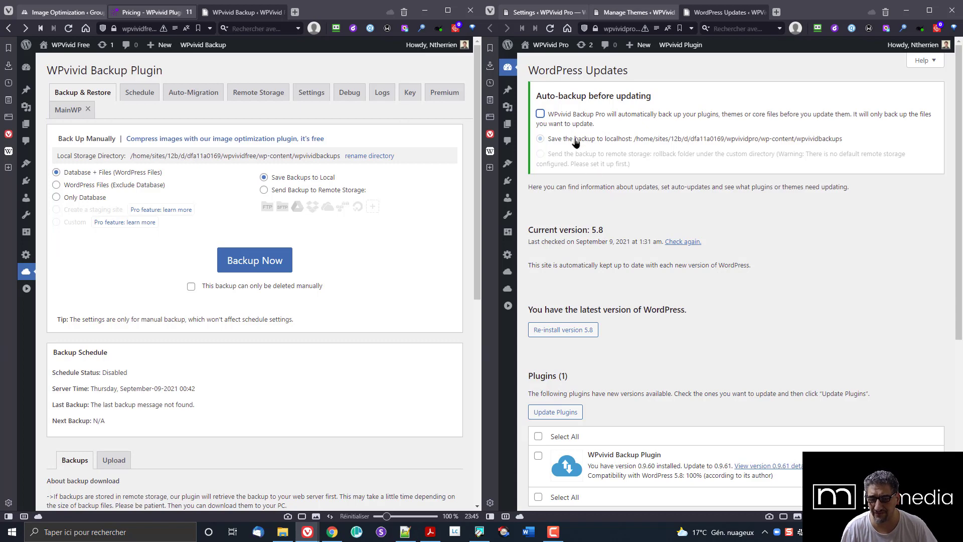
click(542, 116)
Step: Select all available plugin updates and update the WPvivid Backup Plugin to version 0.9.61
scroll(716, 354, down, 5)
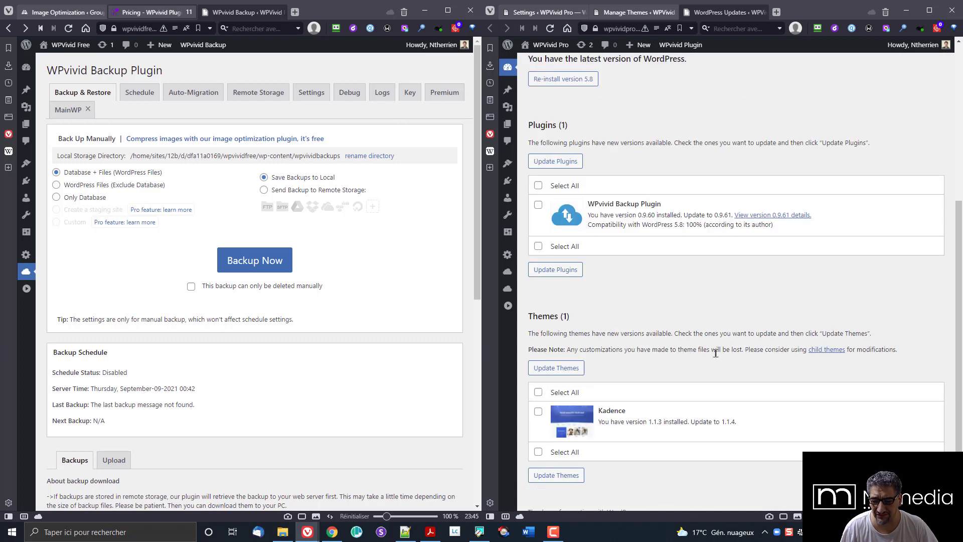
scroll(717, 356, down, 1)
scroll(716, 360, up, 1)
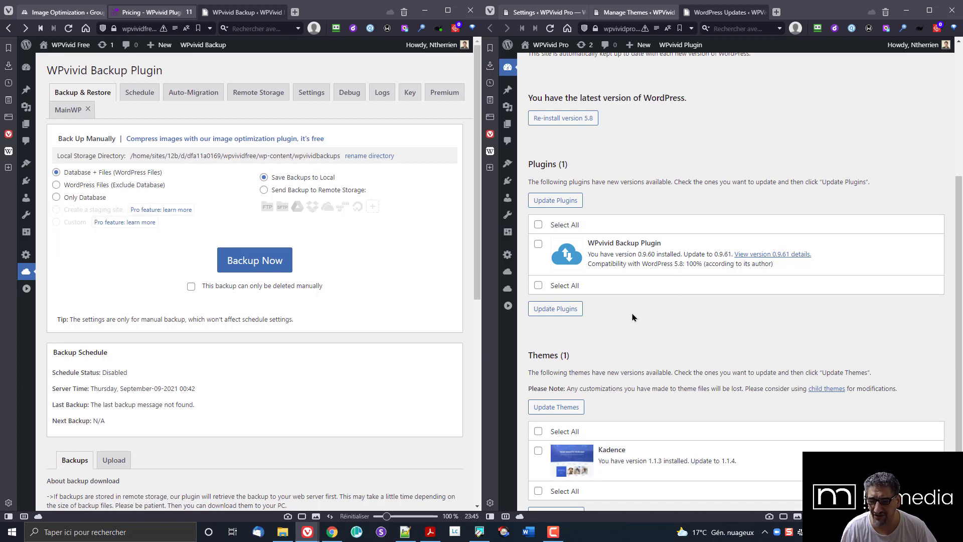
click(538, 225)
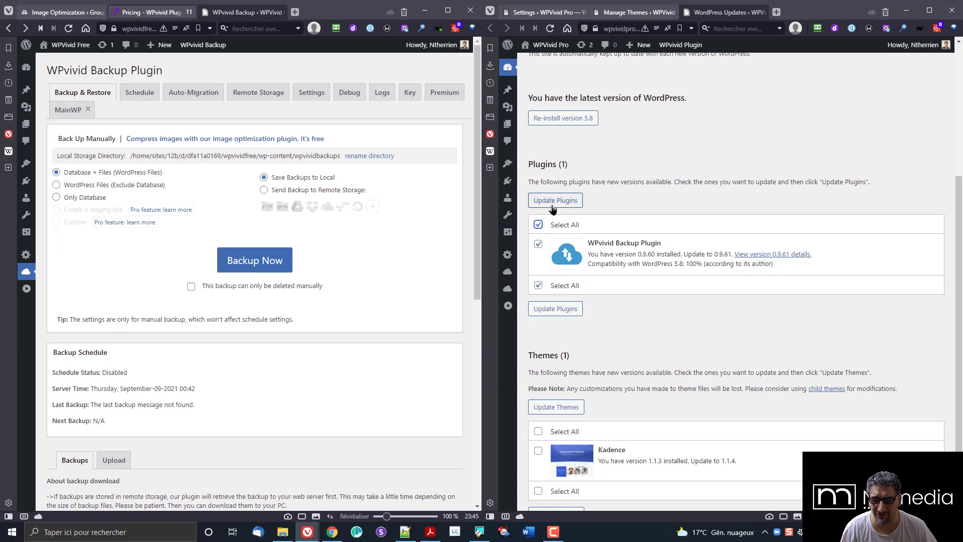
click(554, 201)
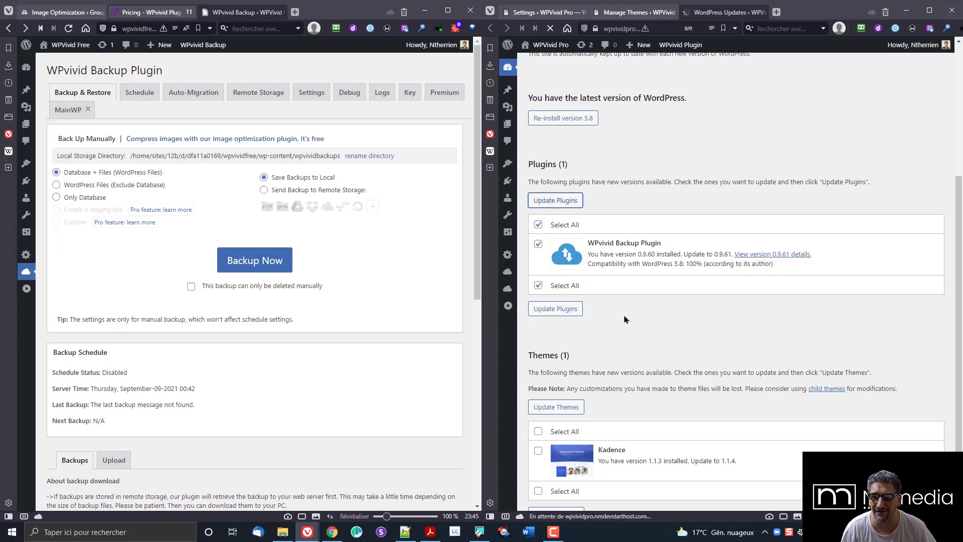
Step: Check the running plugin update and return to the Pro site's WPvivid settings page
click(546, 10)
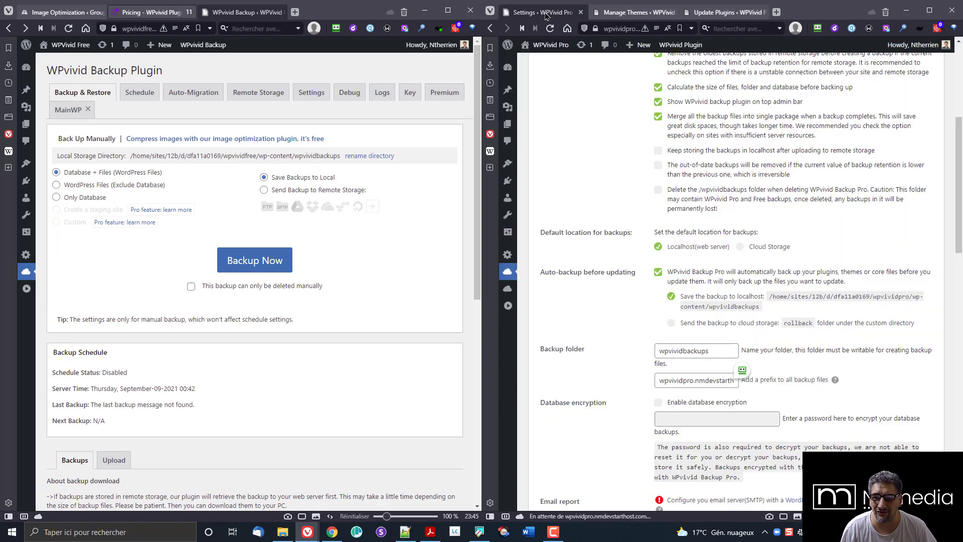
click(711, 12)
click(546, 12)
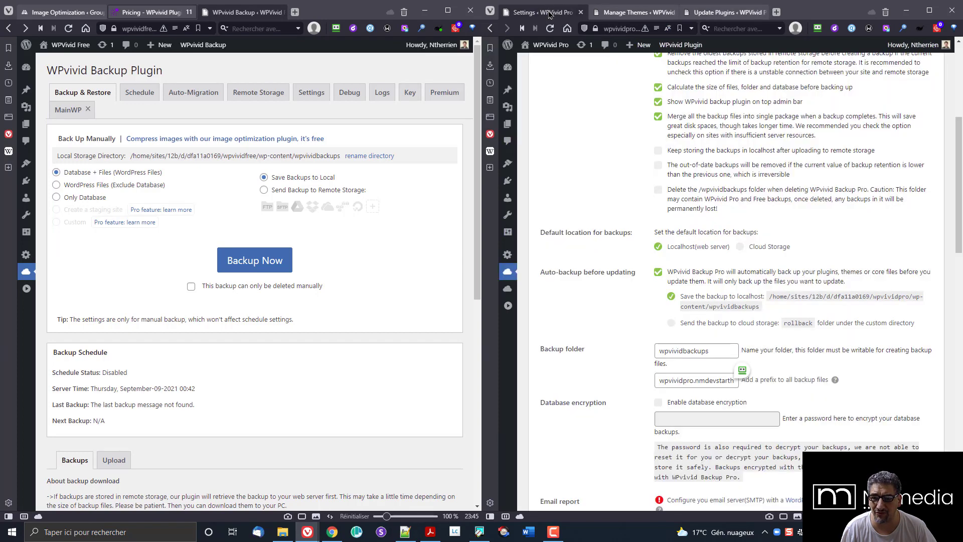
Step: Review the Pro plugin's general backup settings, including database encryption, email report, export/import, web-server disk space and out-of-date backup removal
scroll(613, 250, down, 2)
scroll(613, 250, down, 2)
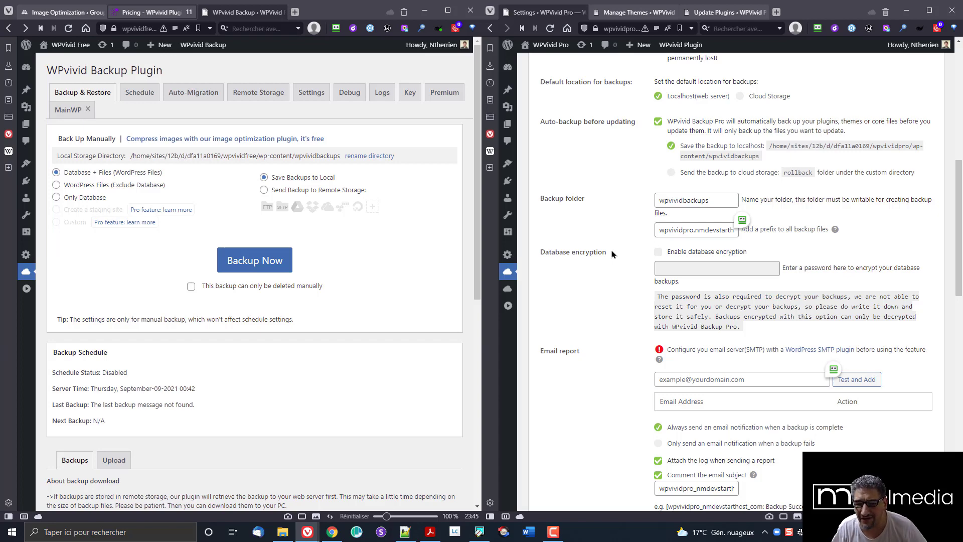
scroll(613, 253, down, 2)
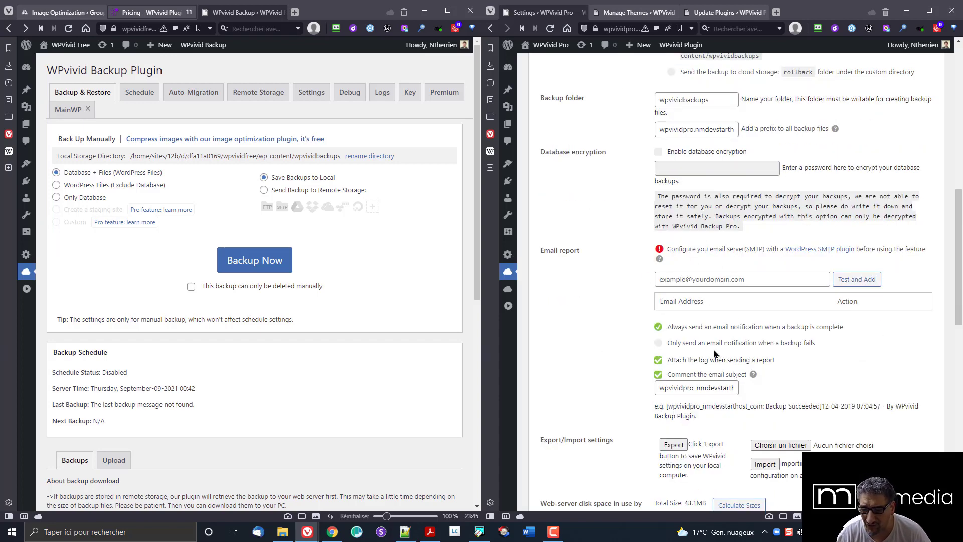
scroll(629, 287, down, 2)
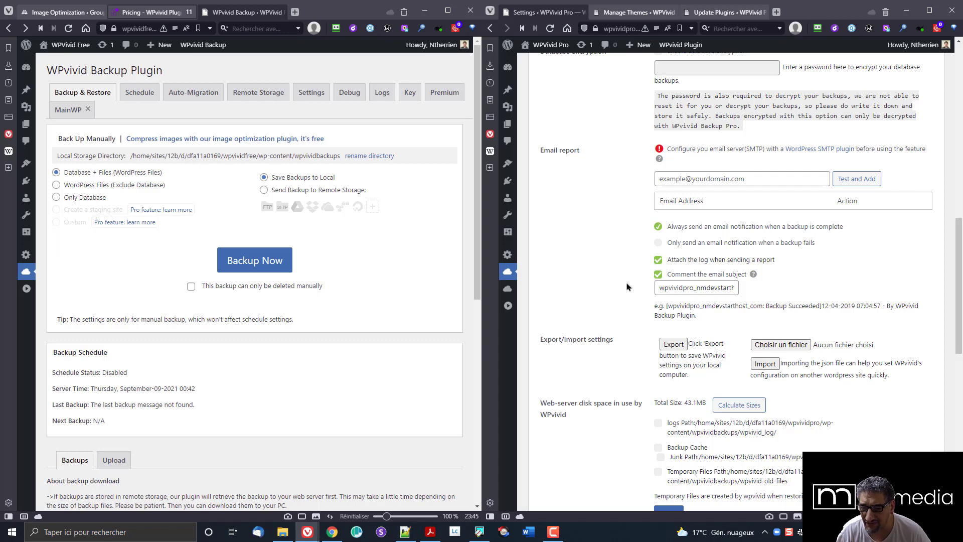
scroll(620, 247, down, 2)
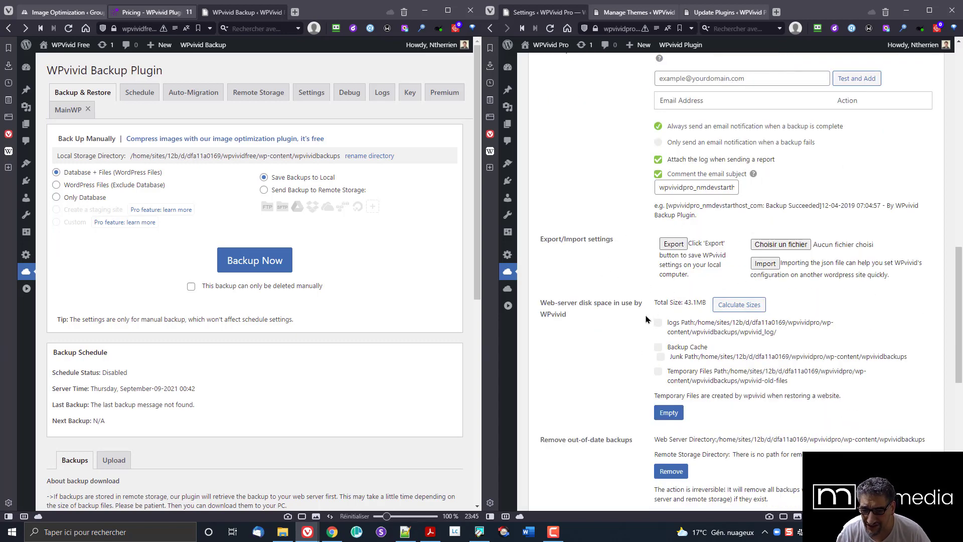
scroll(643, 318, down, 2)
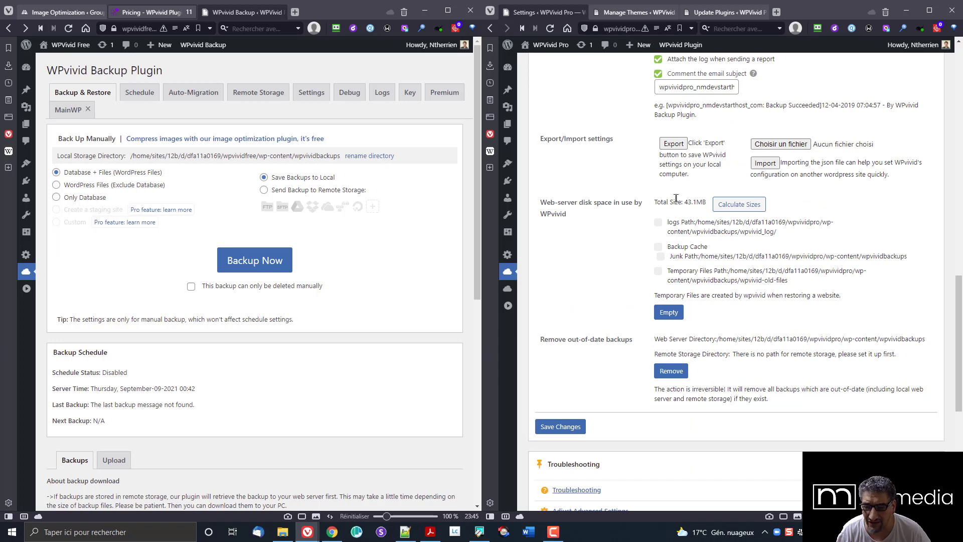
drag(684, 202, 708, 202)
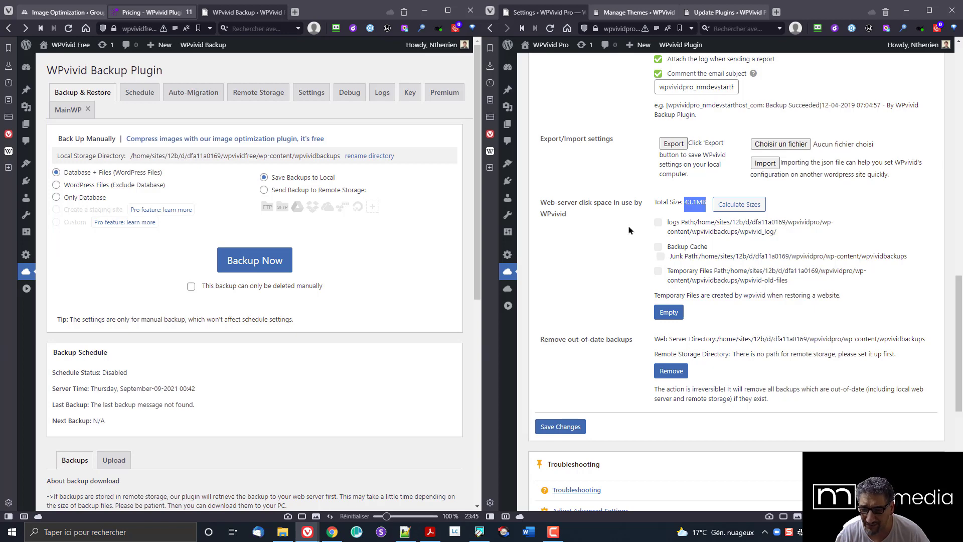
scroll(623, 249, down, 4)
scroll(654, 243, down, 2)
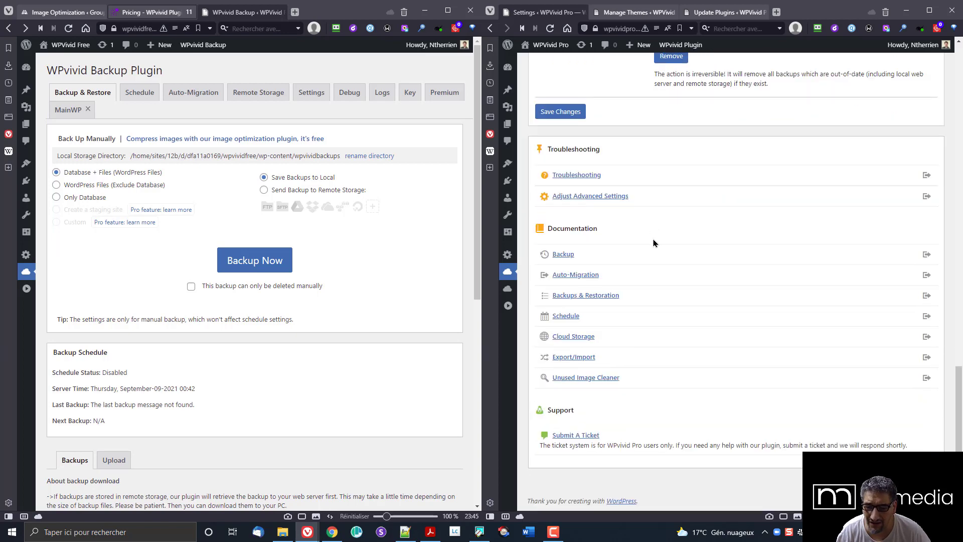
scroll(757, 328, up, 8)
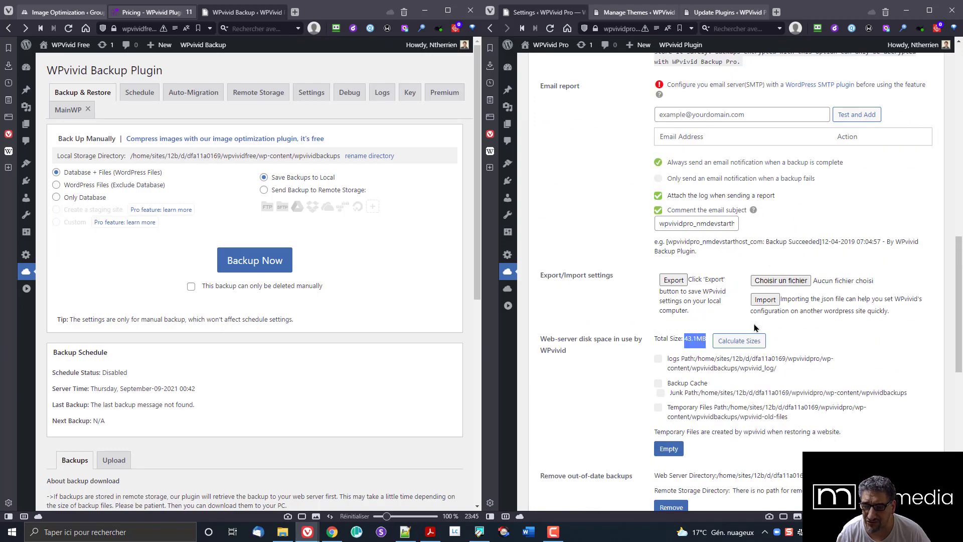
scroll(756, 327, up, 10)
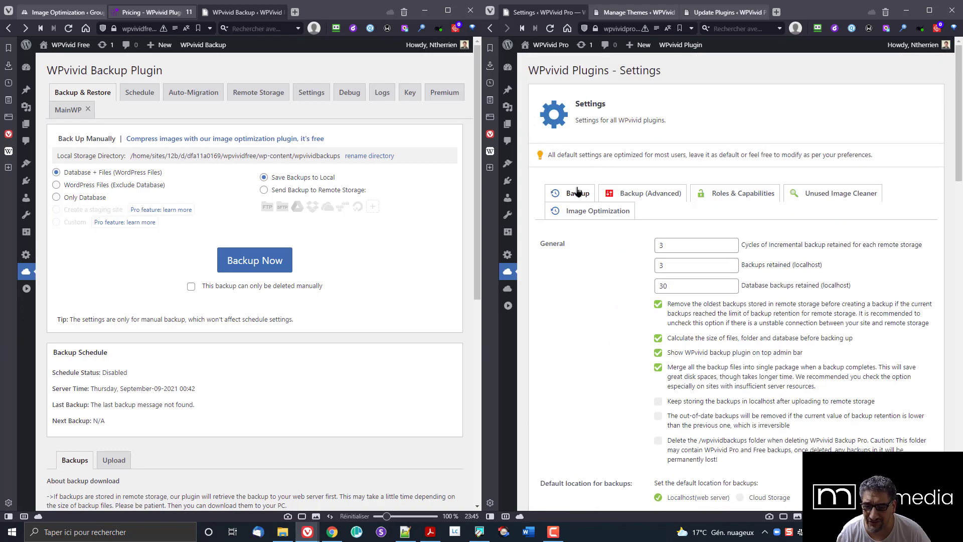
scroll(578, 192, down, 3)
scroll(651, 199, up, 3)
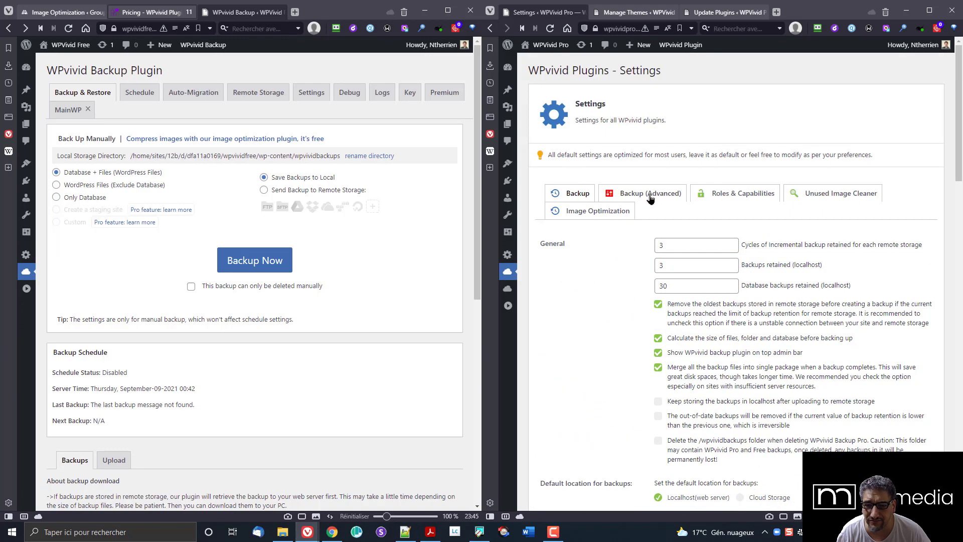
Step: Set the database access method to PDO in the Pro plugin's advanced backup settings and save the changes
click(650, 199)
scroll(630, 213, down, 3)
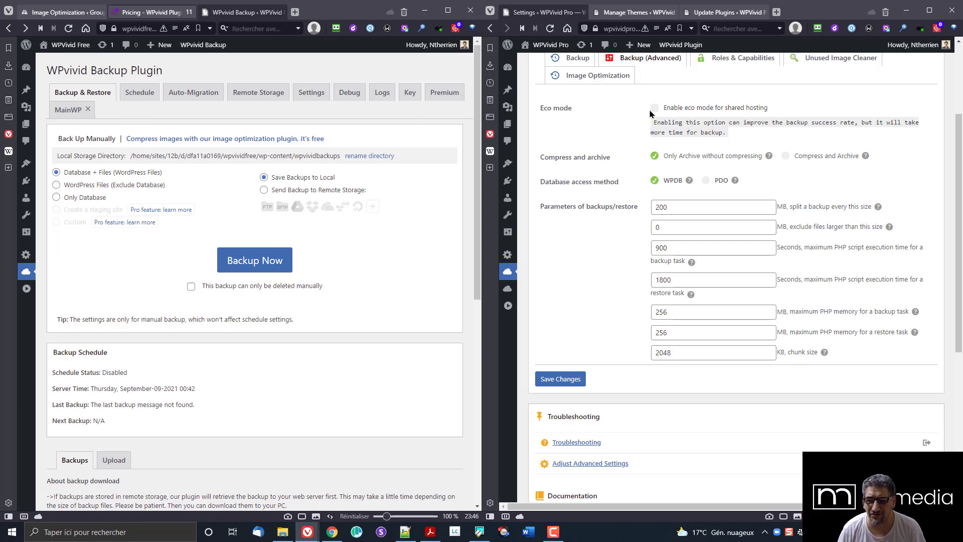
click(706, 182)
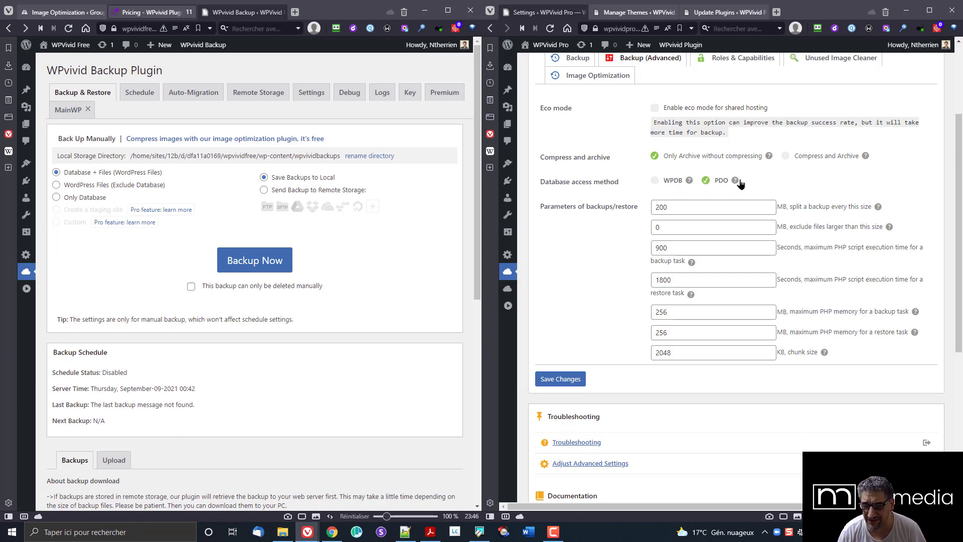
mouse_move(735, 182)
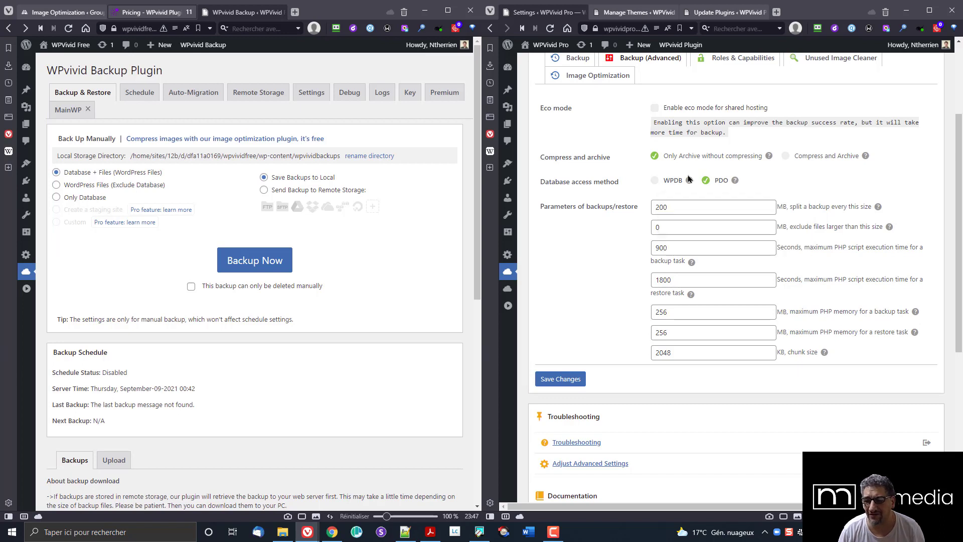
click(655, 181)
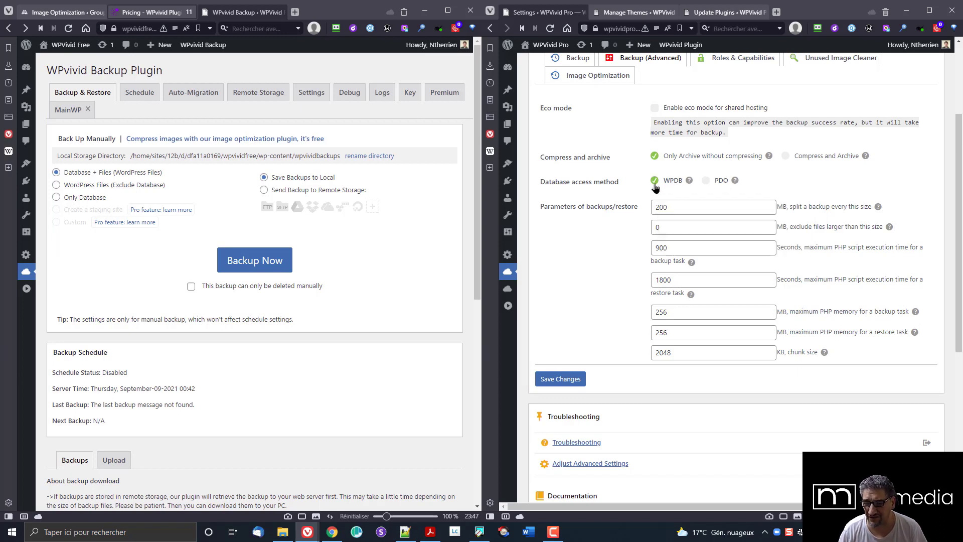
click(707, 181)
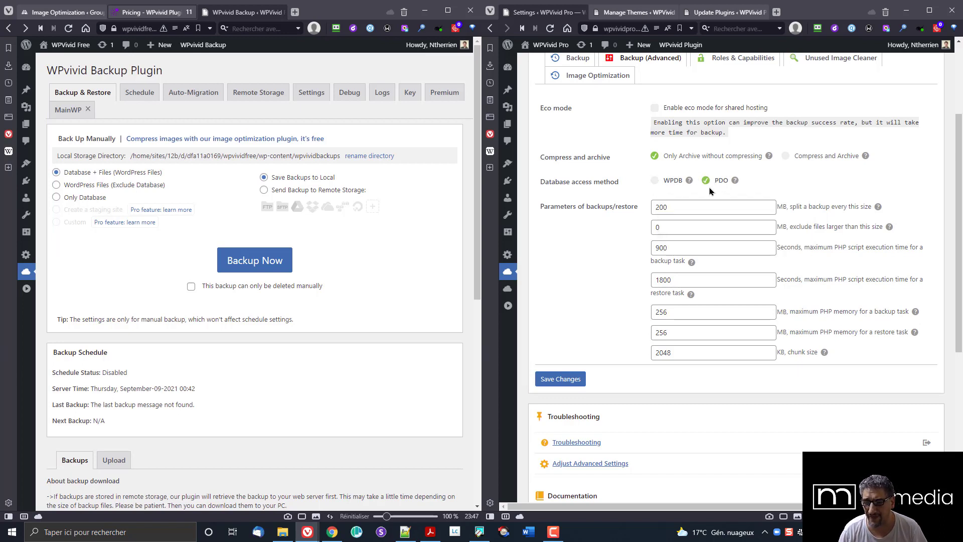
click(563, 383)
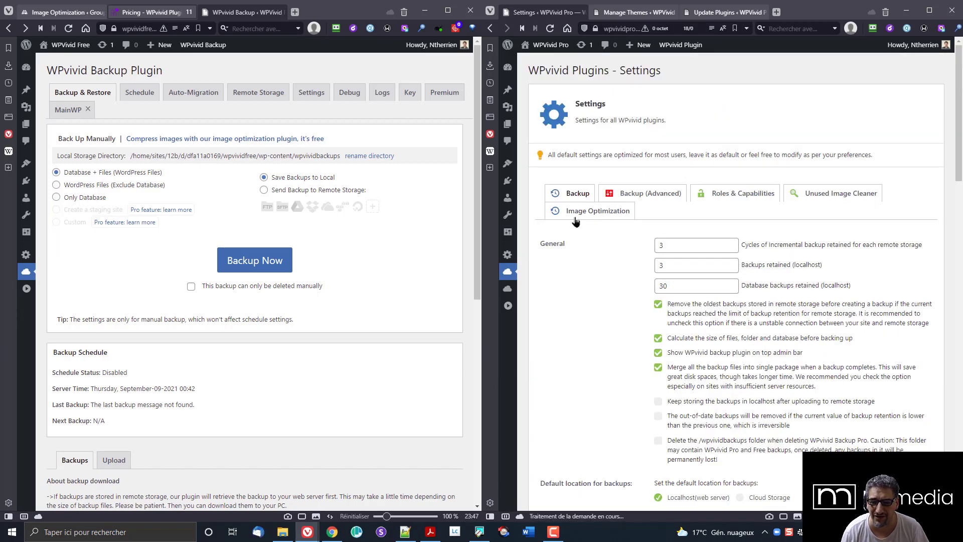
Step: Reopen the Pro plugin's advanced backup settings to check the saved database access method and backup parameters
click(634, 196)
scroll(659, 315, down, 3)
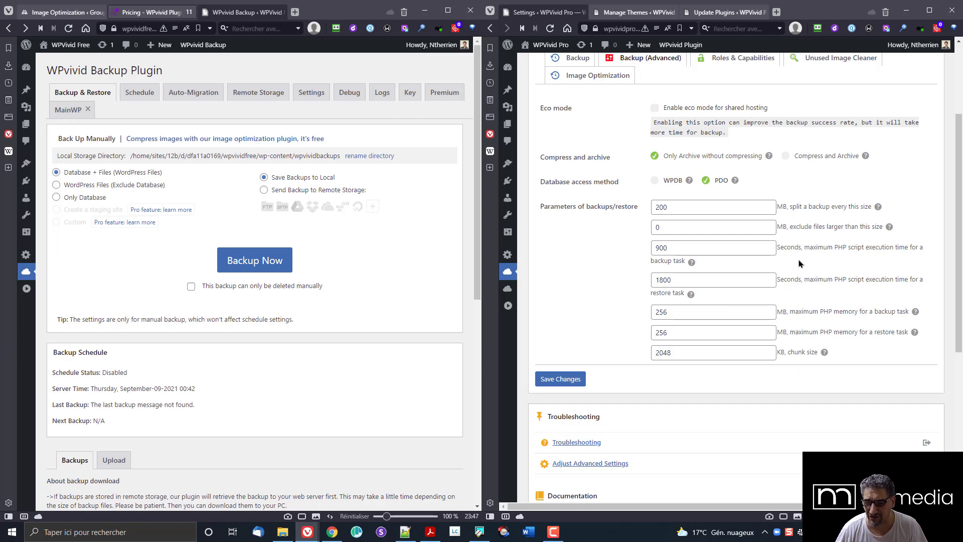
scroll(799, 263, up, 3)
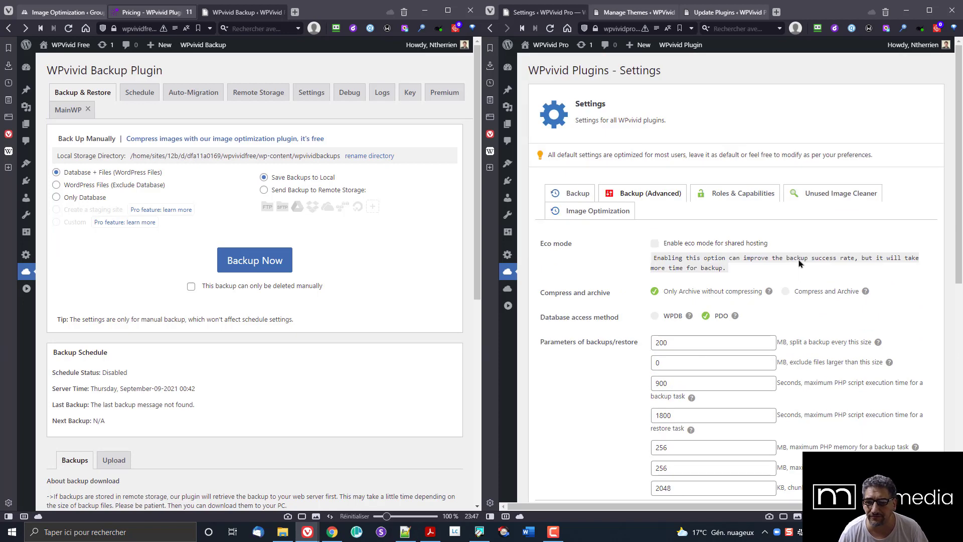
Step: Open the Pro plugin's Roles & Capabilities settings and try to browse the administrator role's capabilities
click(721, 195)
scroll(720, 198, down, 3)
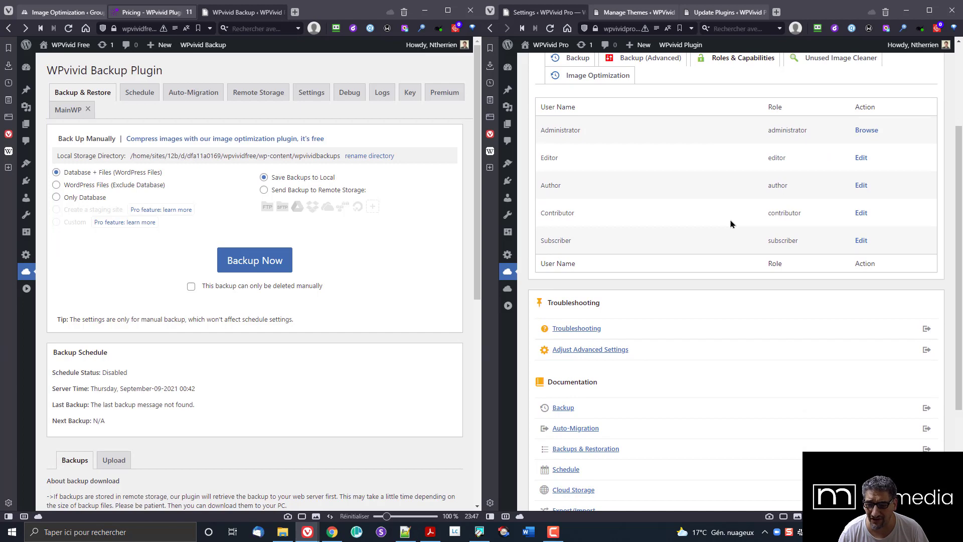
scroll(731, 223, up, 3)
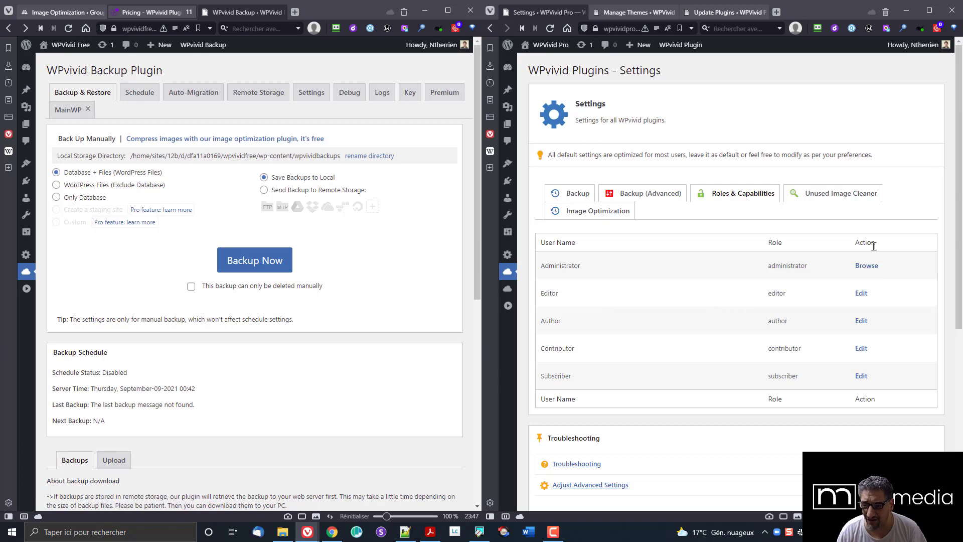
click(865, 268)
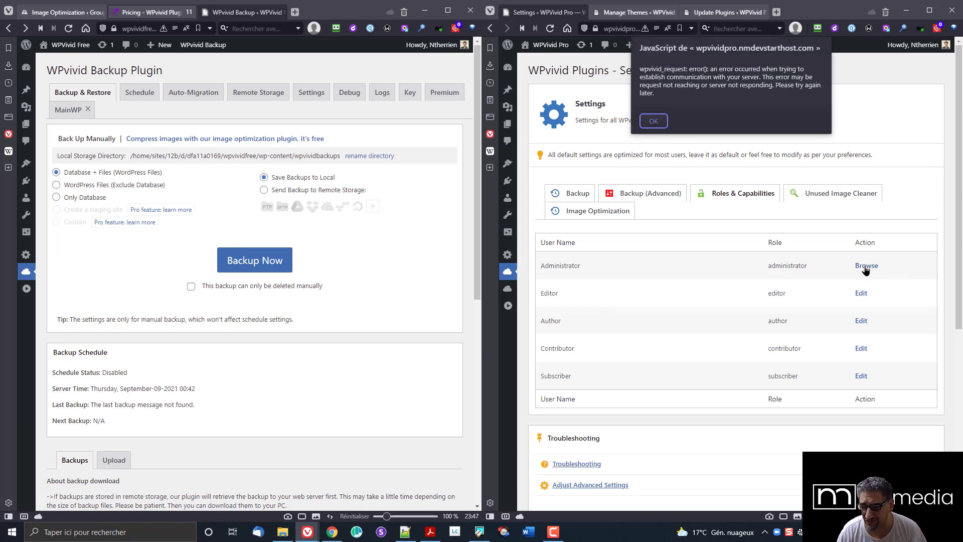
click(654, 122)
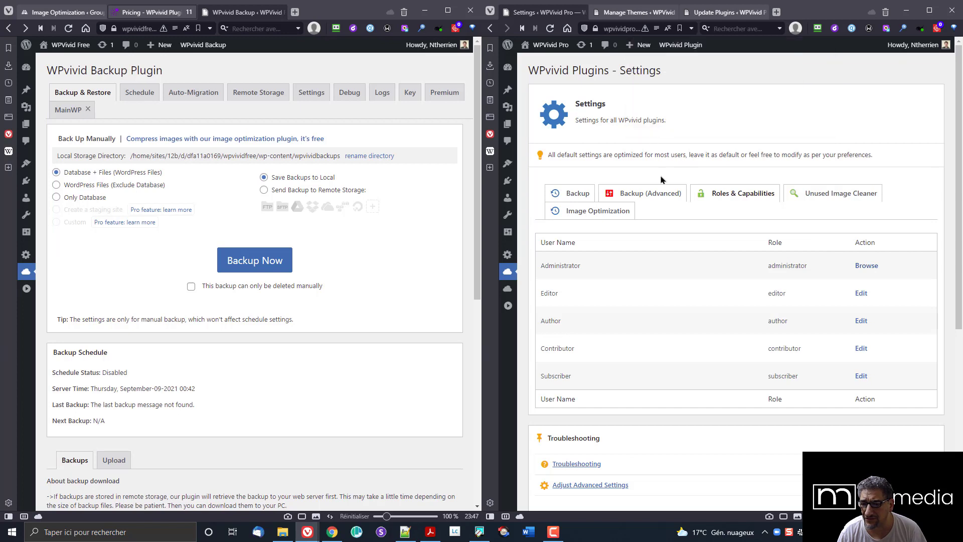
Step: Reload the Pro settings page and close the Update Plugins and Manage Themes tabs
click(551, 29)
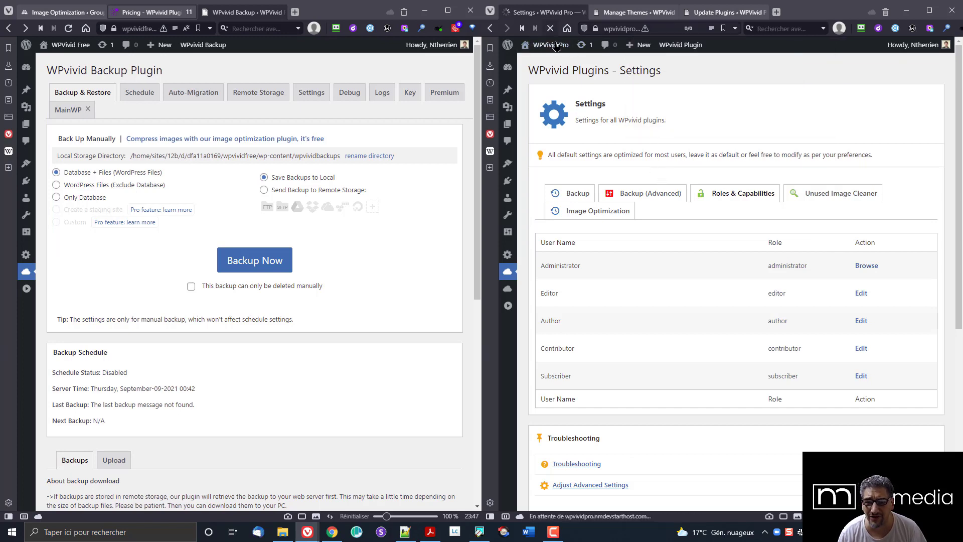
mouse_move(713, 9)
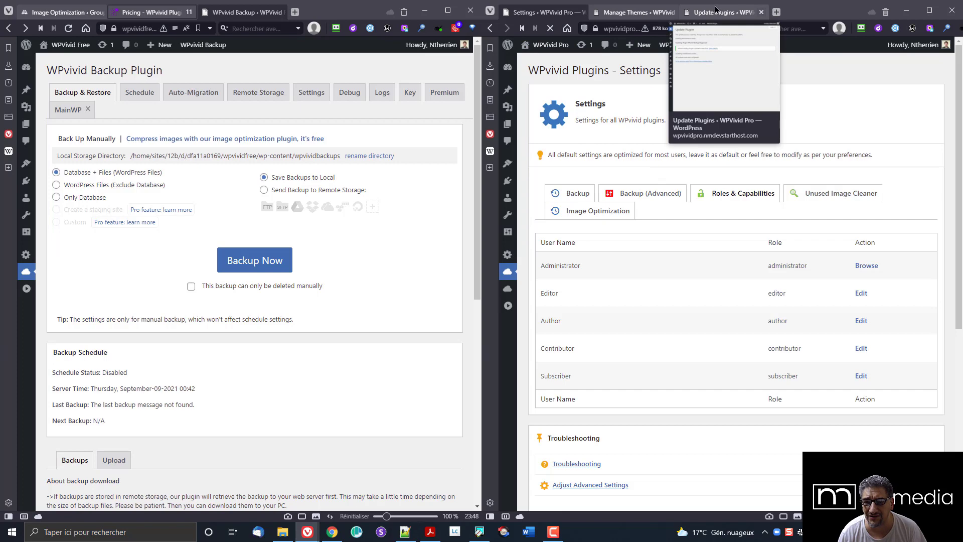
click(716, 9)
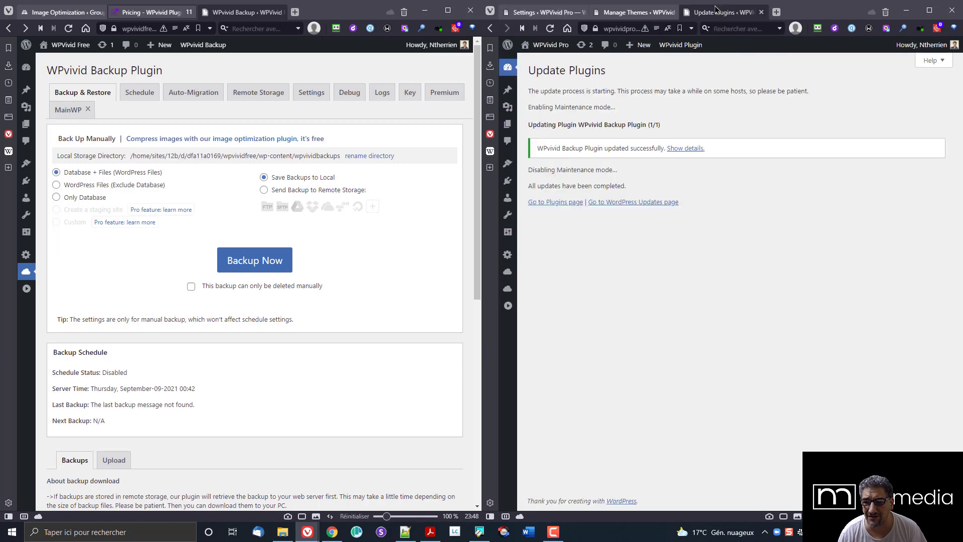
click(762, 13)
click(547, 12)
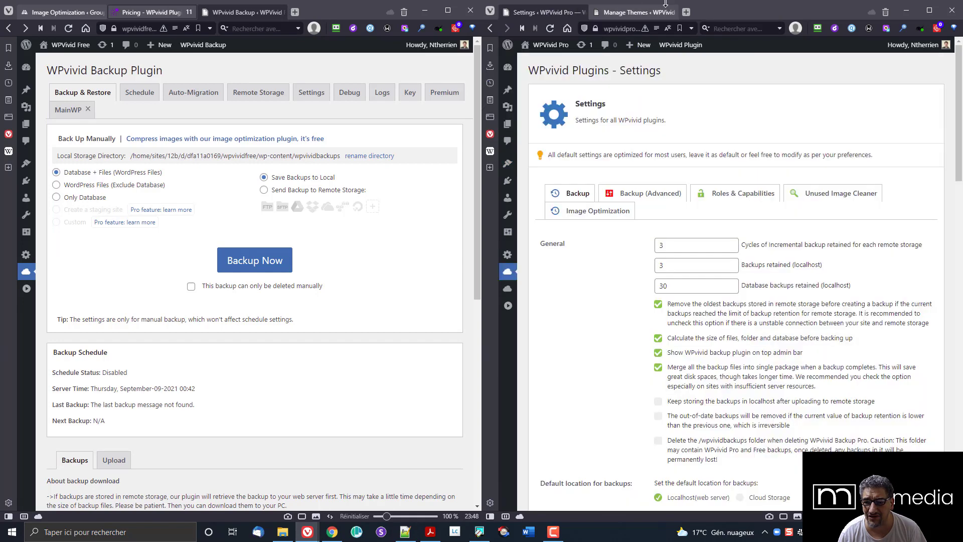
click(673, 12)
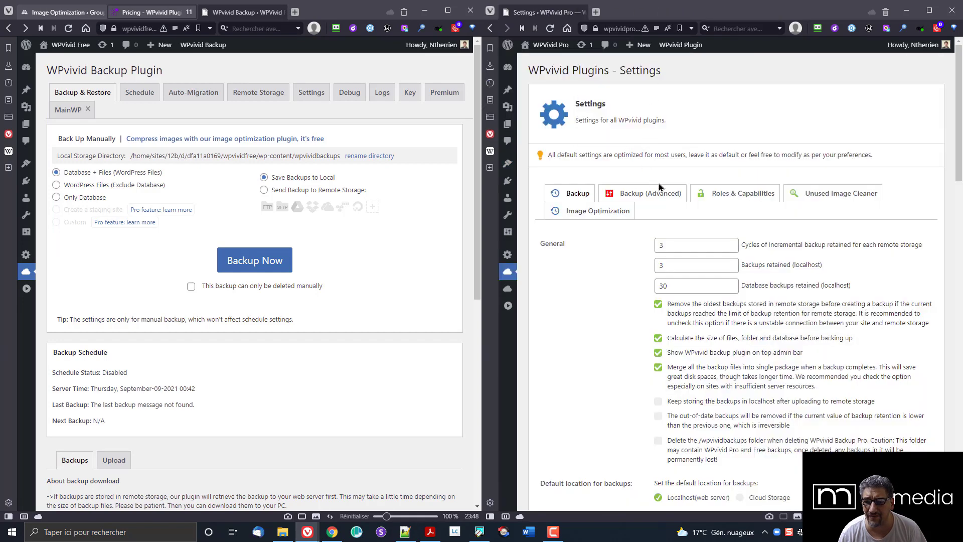
Step: Return to Roles & Capabilities, retry browsing the administrator role, and examine the capabilities available for the editor role
click(729, 198)
scroll(870, 141, down, 3)
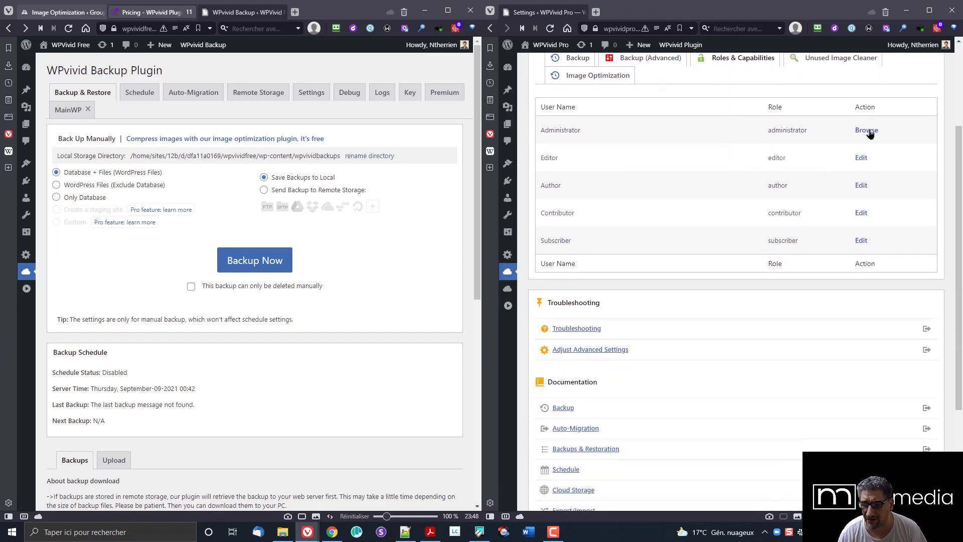
click(868, 132)
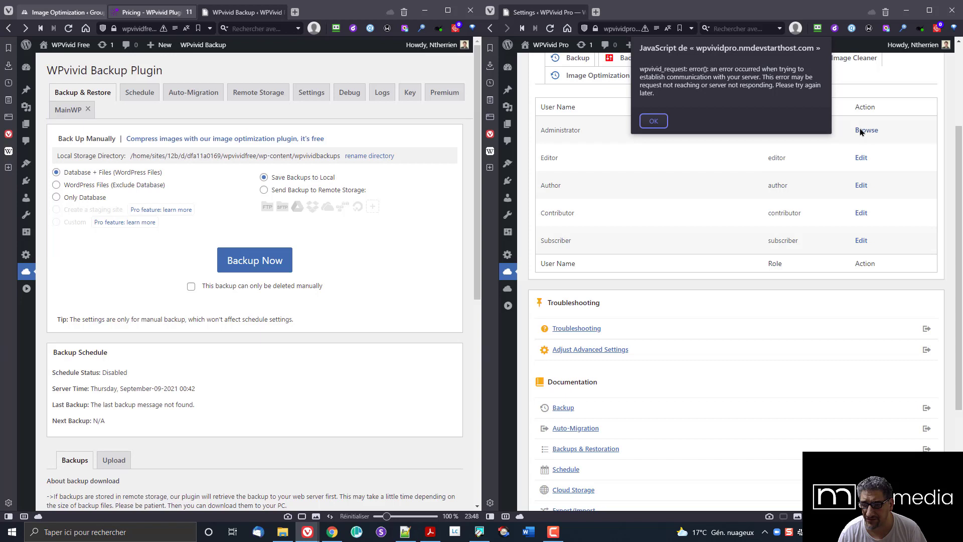
click(655, 122)
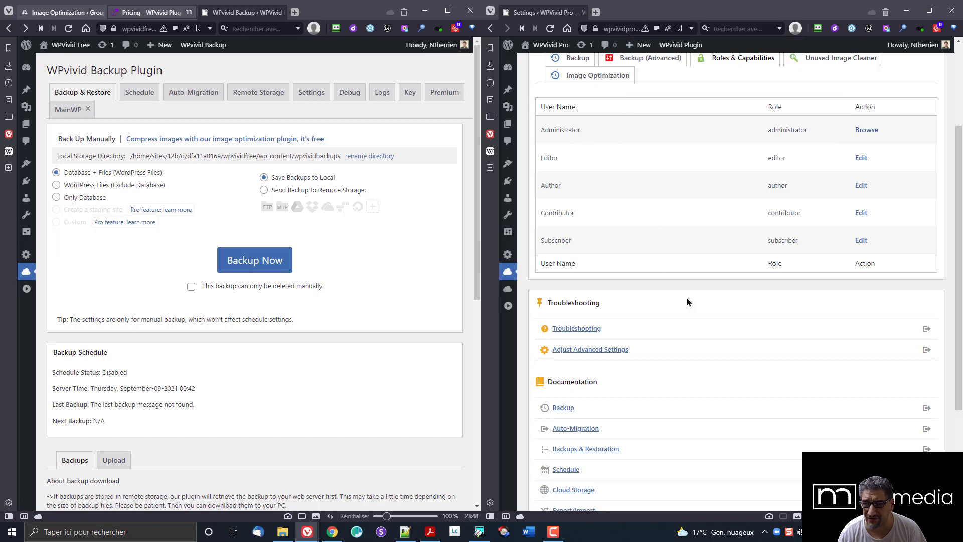
click(861, 158)
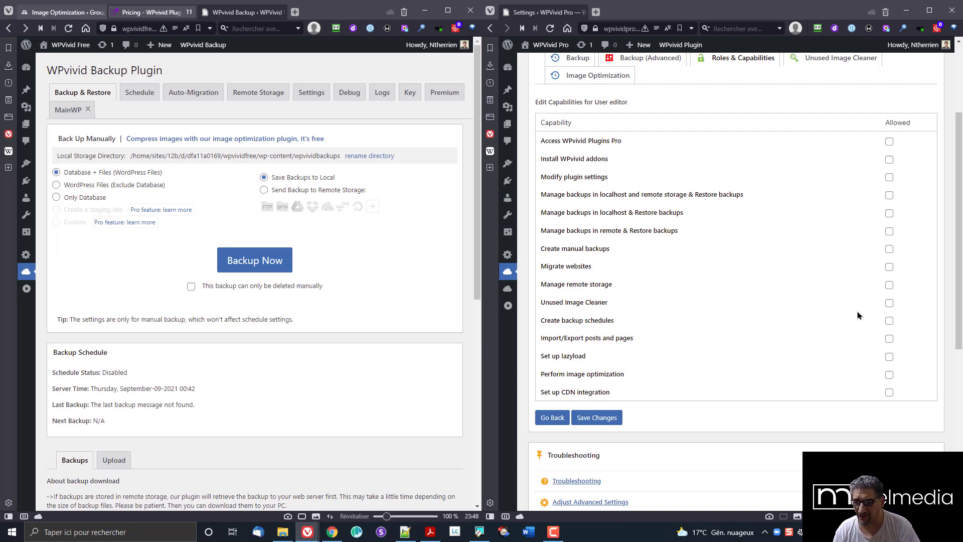
scroll(806, 295, up, 3)
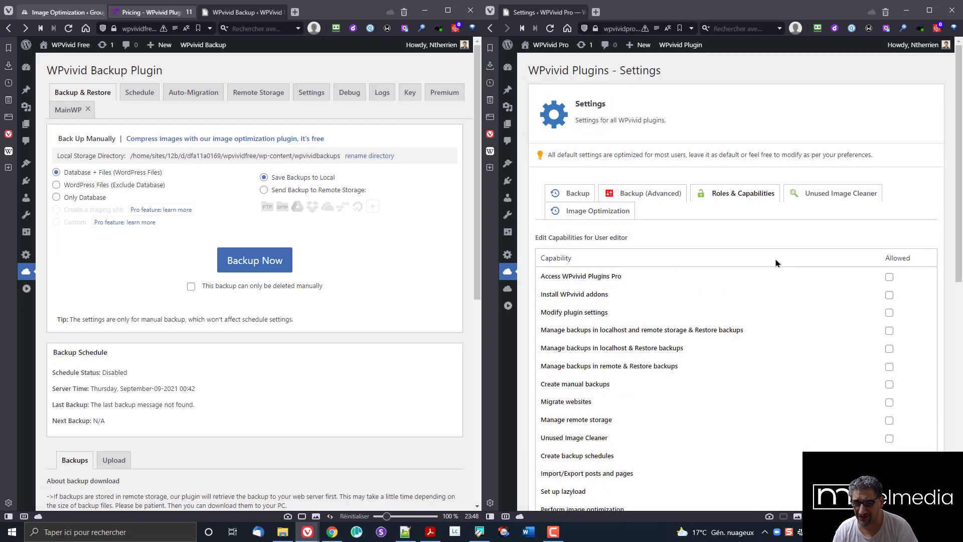
Step: Open the Pro plugin's Unused Image Cleaner settings and look for the matching image cleaner entry in the Free plugin
click(816, 194)
scroll(816, 210, down, 3)
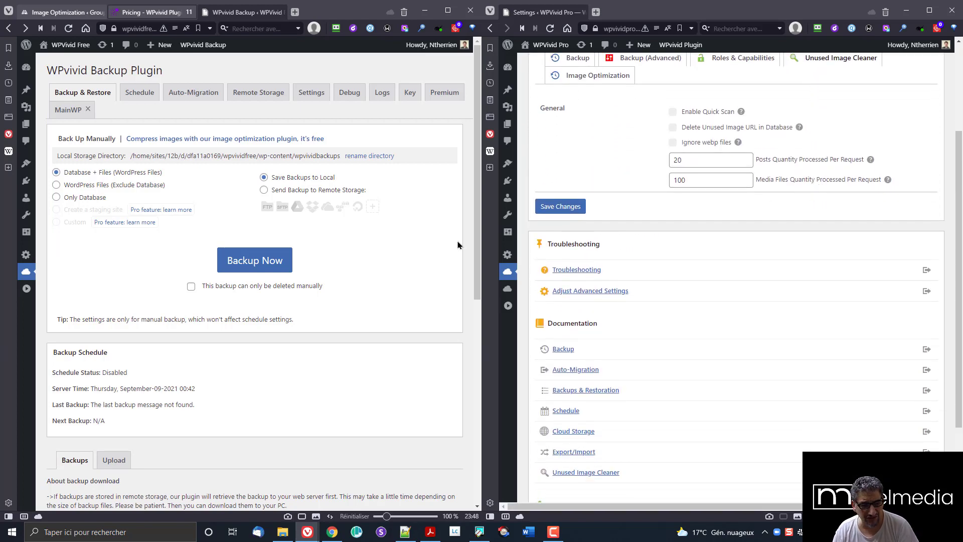
mouse_move(20, 273)
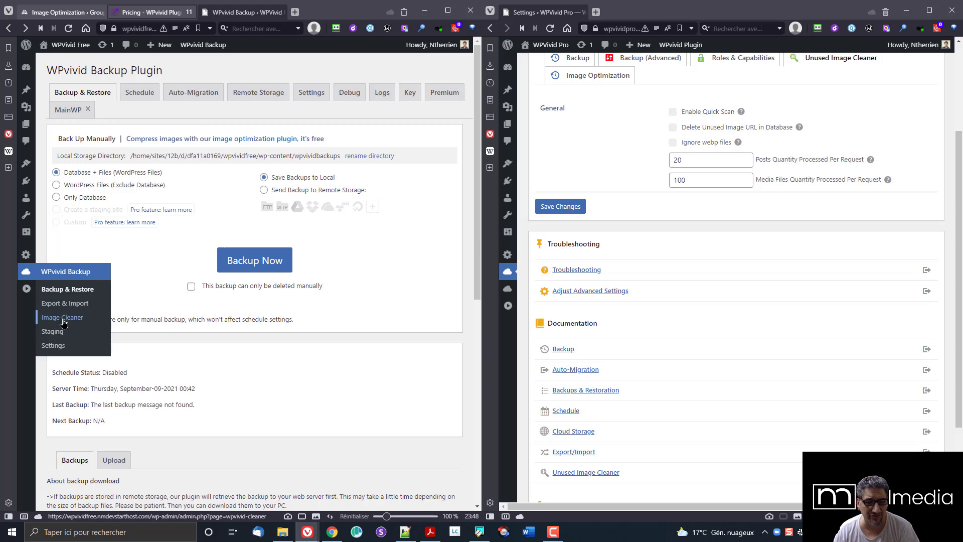
Step: Open the Free plugin's advanced settings and review the database access, compression, timeout and memory options
click(311, 94)
click(171, 139)
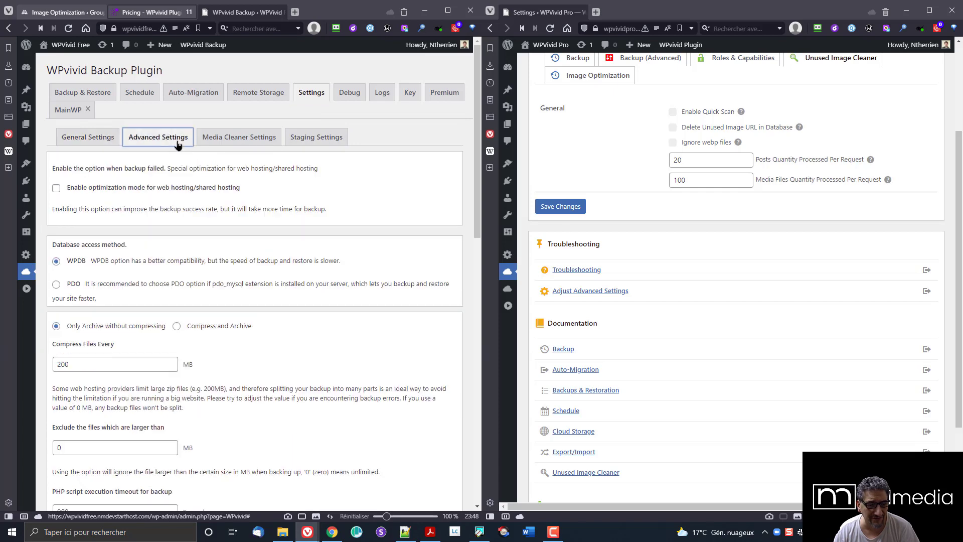
scroll(200, 249, down, 2)
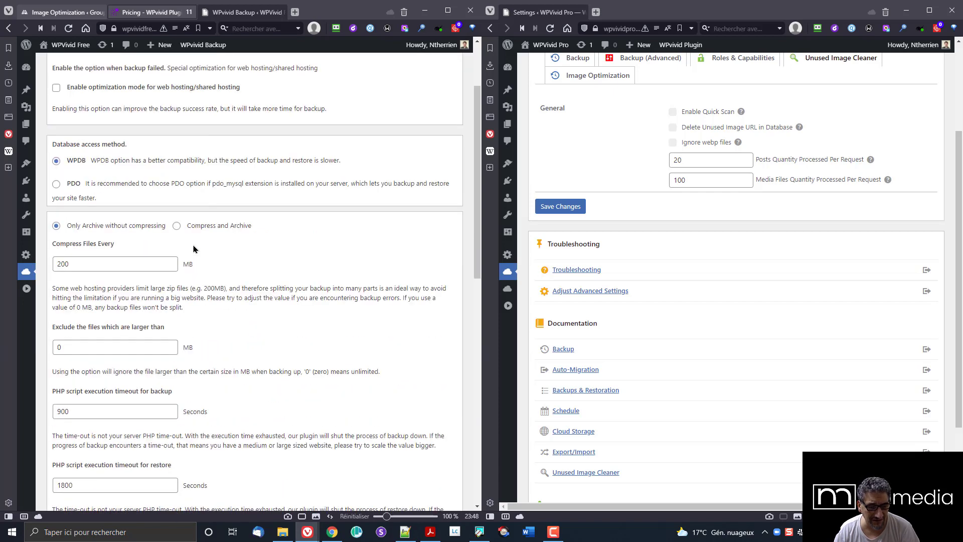
scroll(155, 307, down, 6)
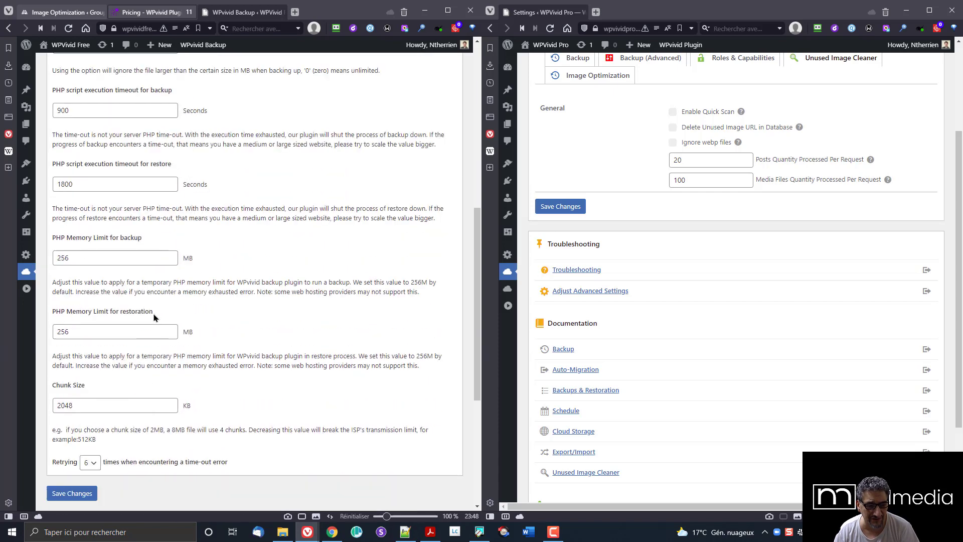
scroll(150, 313, up, 7)
scroll(153, 308, up, 1)
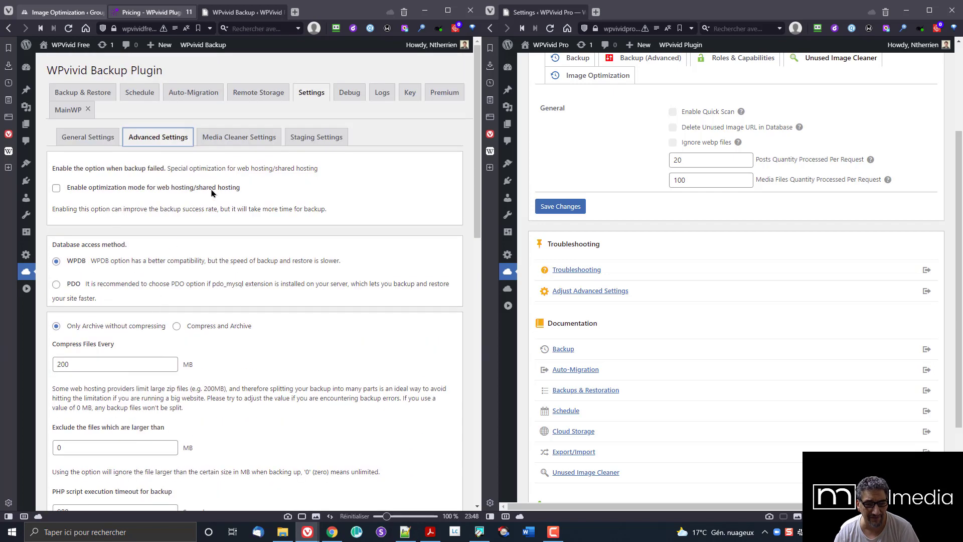
Step: Open the Free plugin's Media Cleaner Settings and compare them with the Pro plugin's Unused Image Cleaner options
click(228, 137)
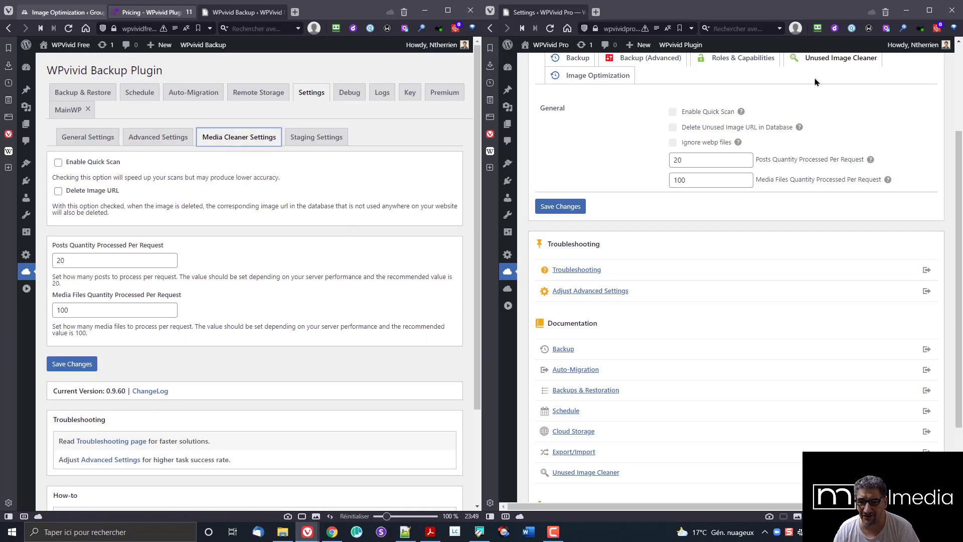
scroll(835, 74, up, 1)
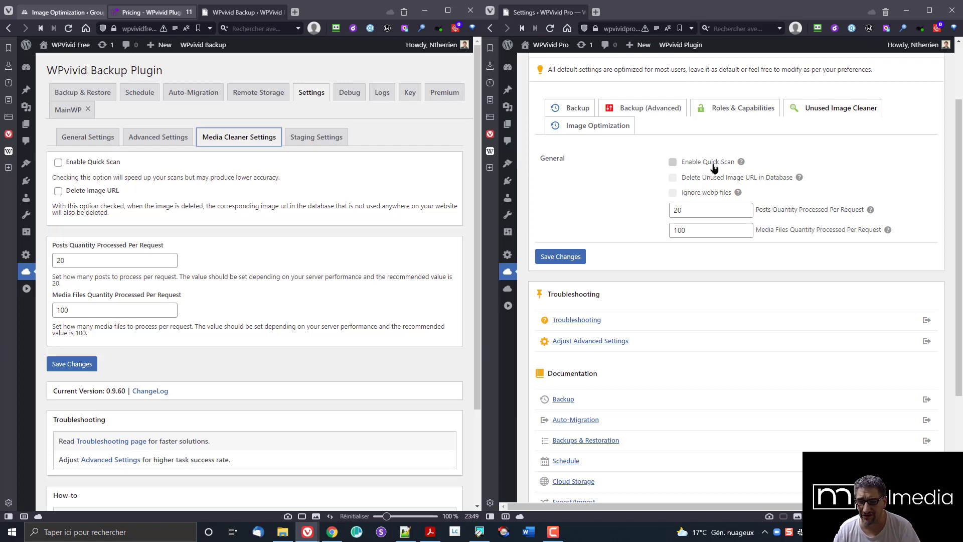
mouse_move(741, 162)
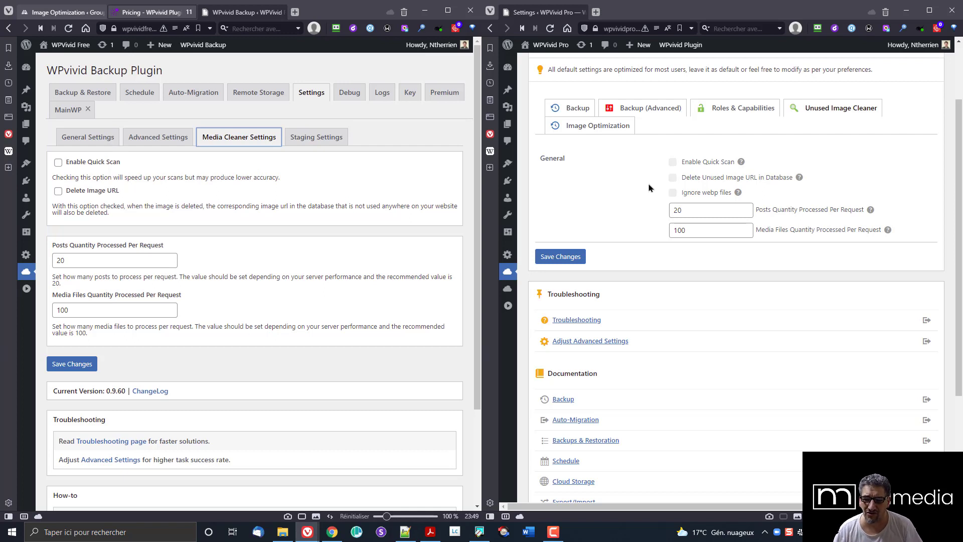
Step: Try out the Ignore webp files option in the Pro plugin's Unused Image Cleaner settings
click(675, 197)
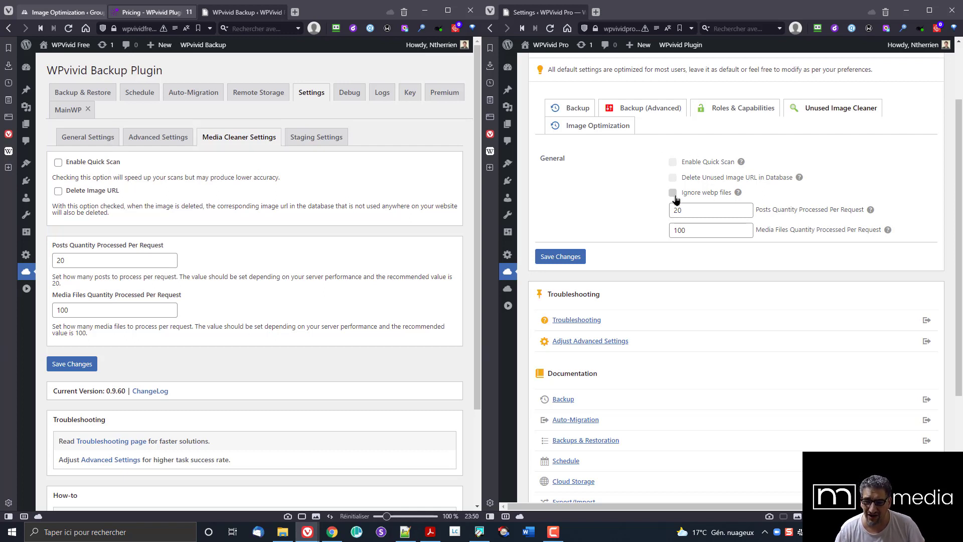
click(673, 193)
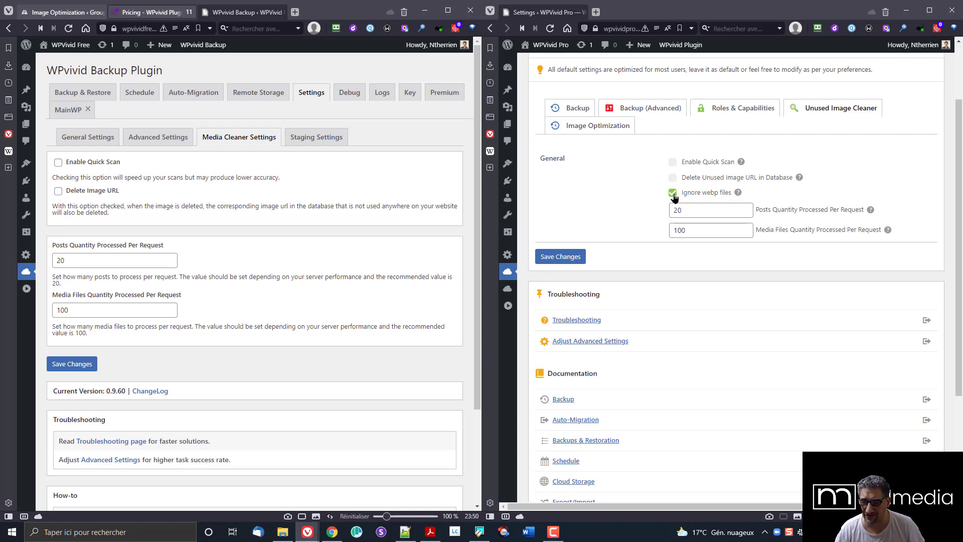
click(673, 194)
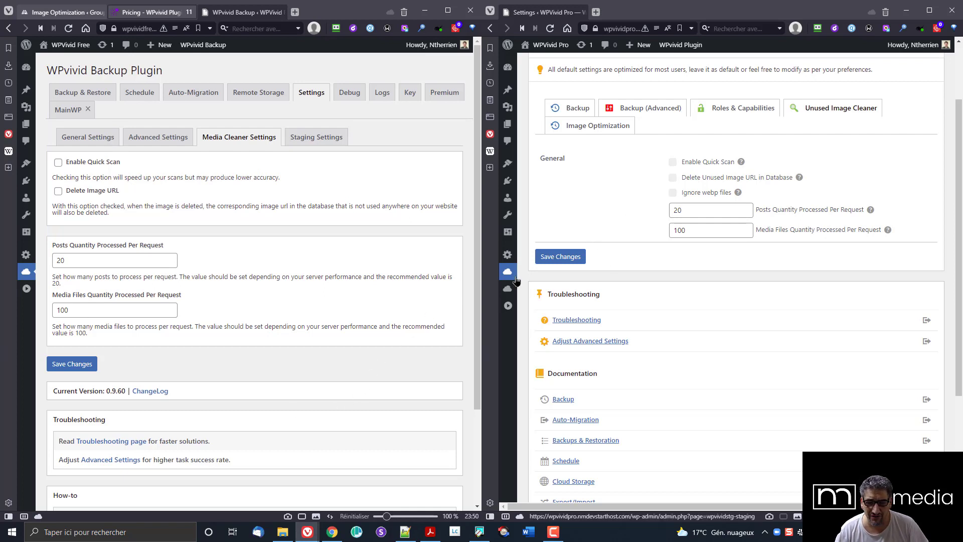
Step: Open the Pro plugin's Image Optimization settings and the Free plugin's Staging Settings, and compare what each offers
mouse_move(509, 275)
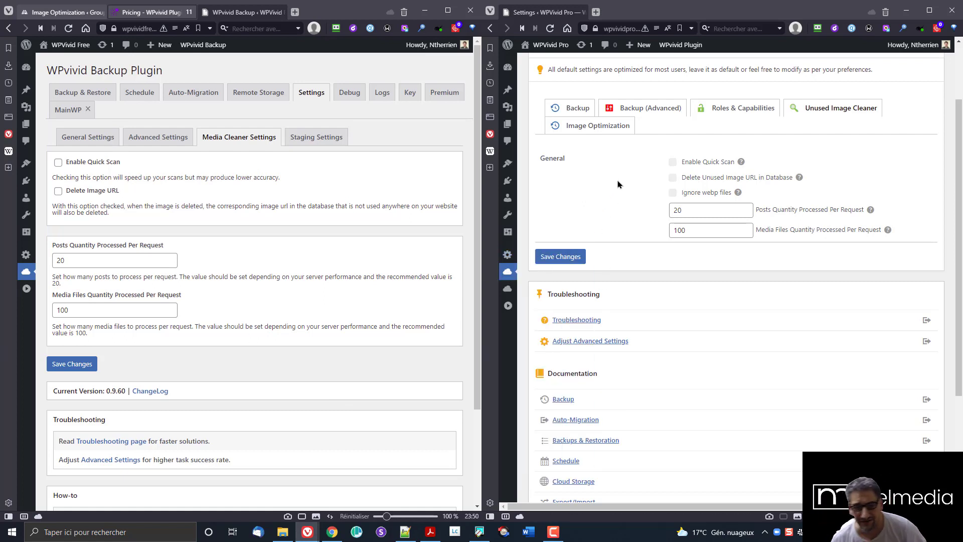
click(590, 130)
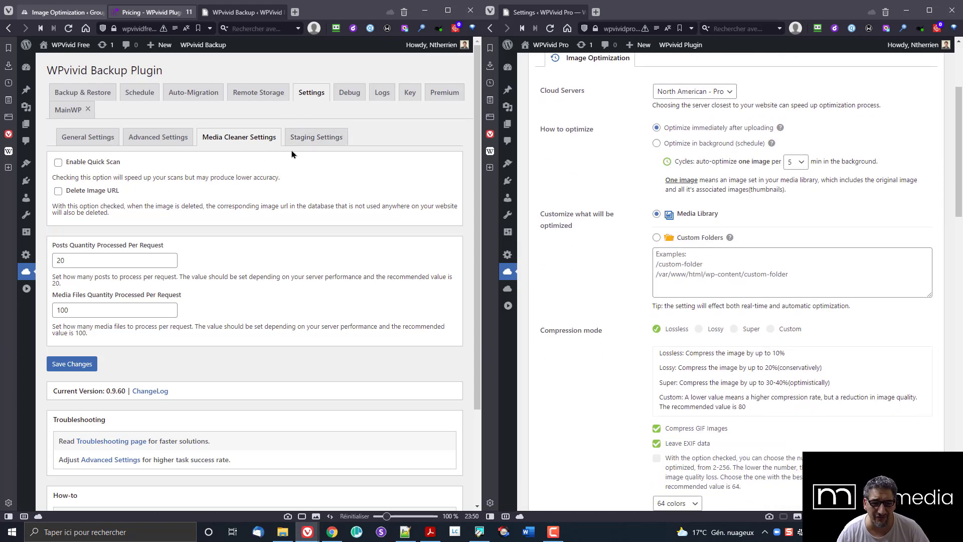
scroll(626, 265, up, 3)
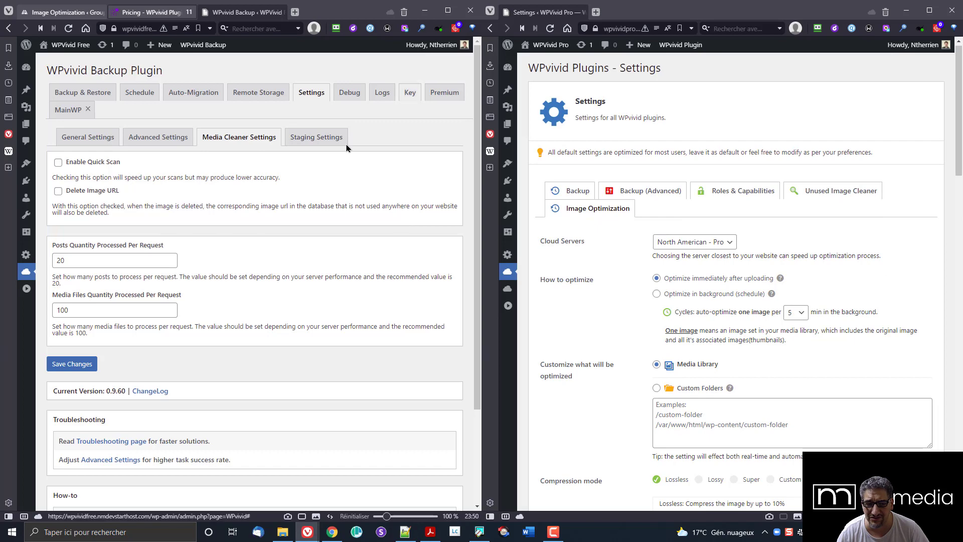
click(321, 137)
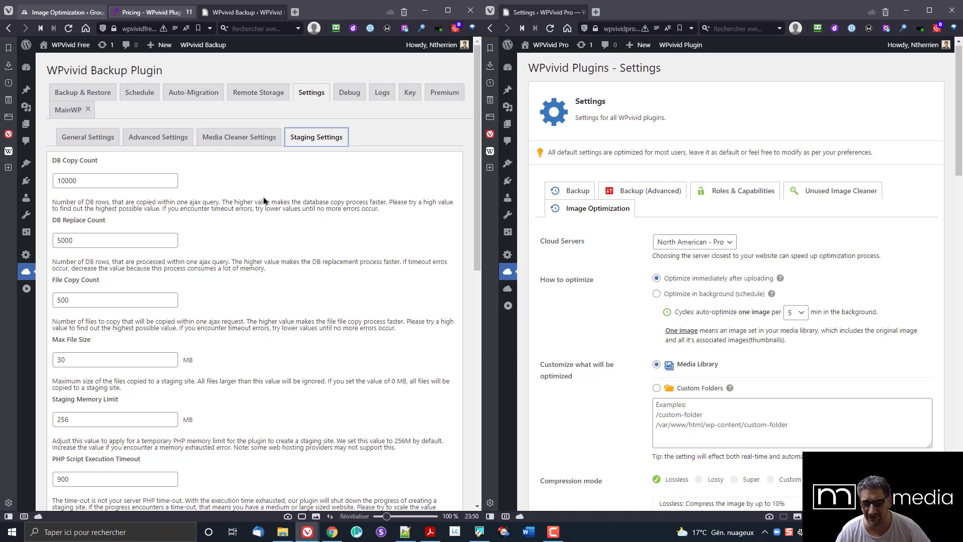
scroll(622, 284, down, 3)
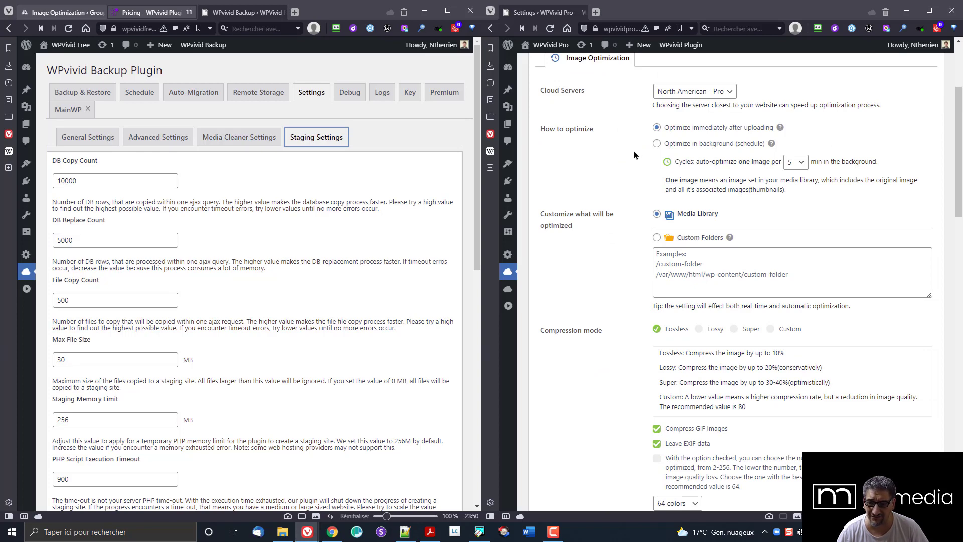
scroll(624, 177, up, 3)
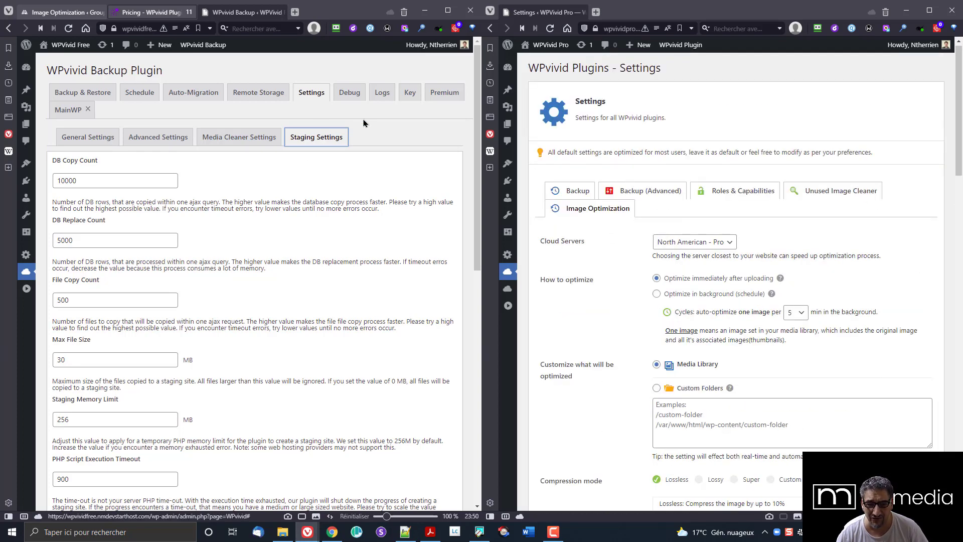
scroll(602, 248, down, 2)
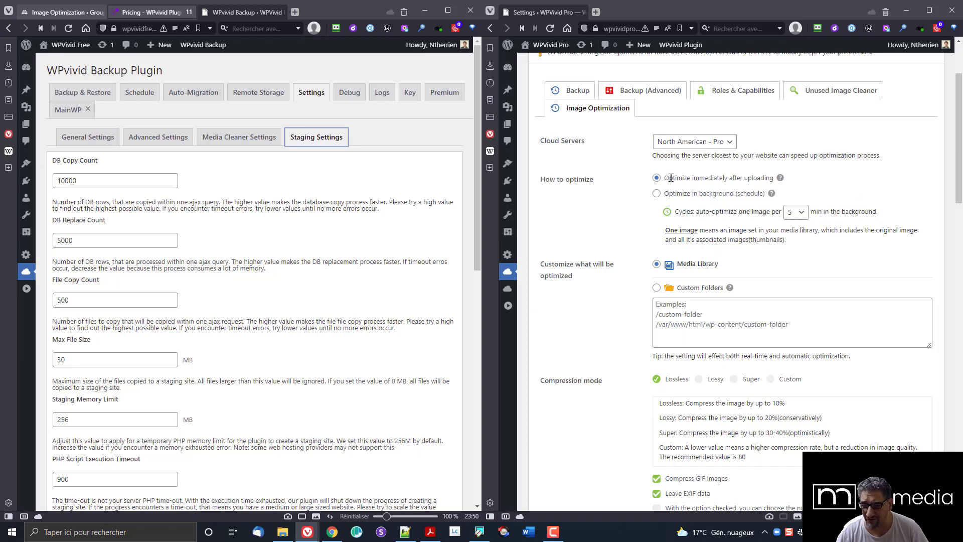
Step: Examine the Optimize immediately after uploading option and the available cloud servers in the Pro image optimization settings
drag(670, 178, 775, 178)
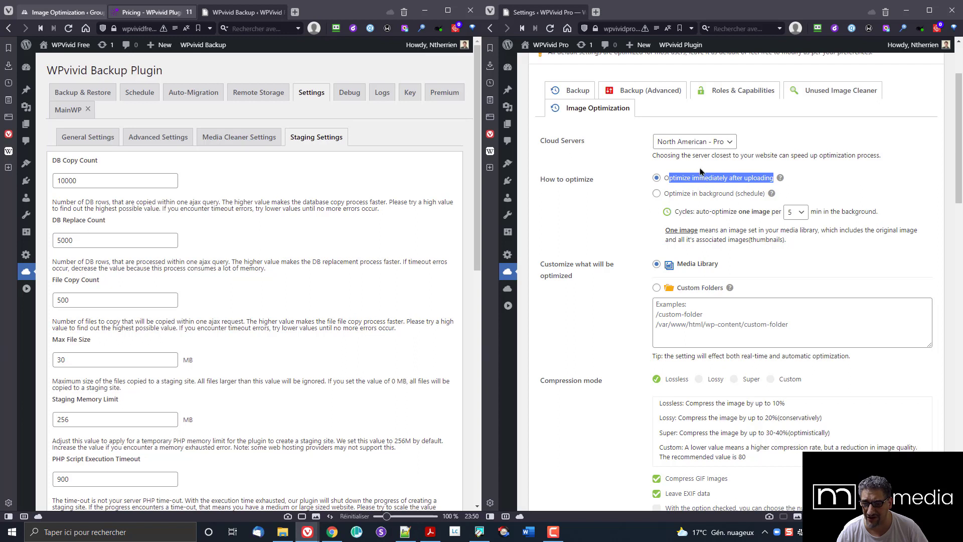
click(703, 146)
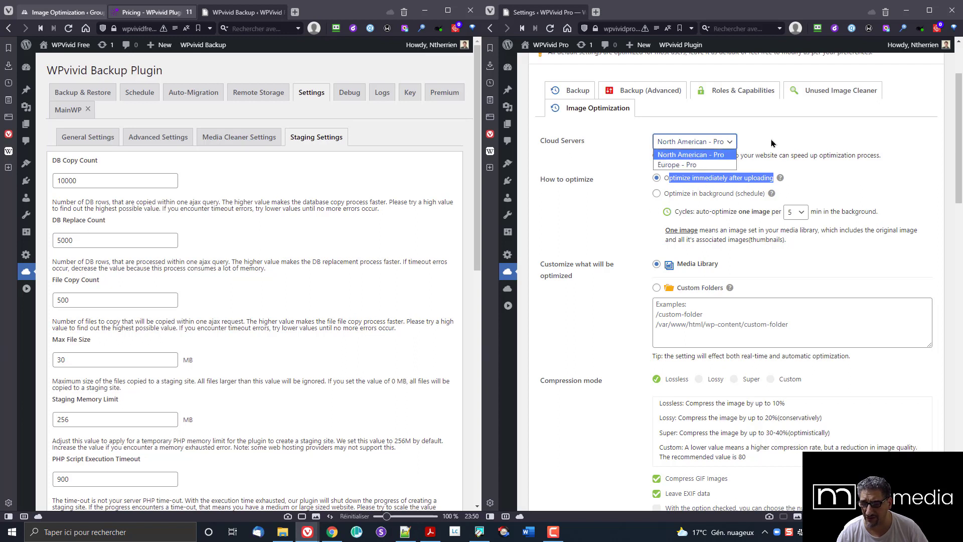
click(773, 144)
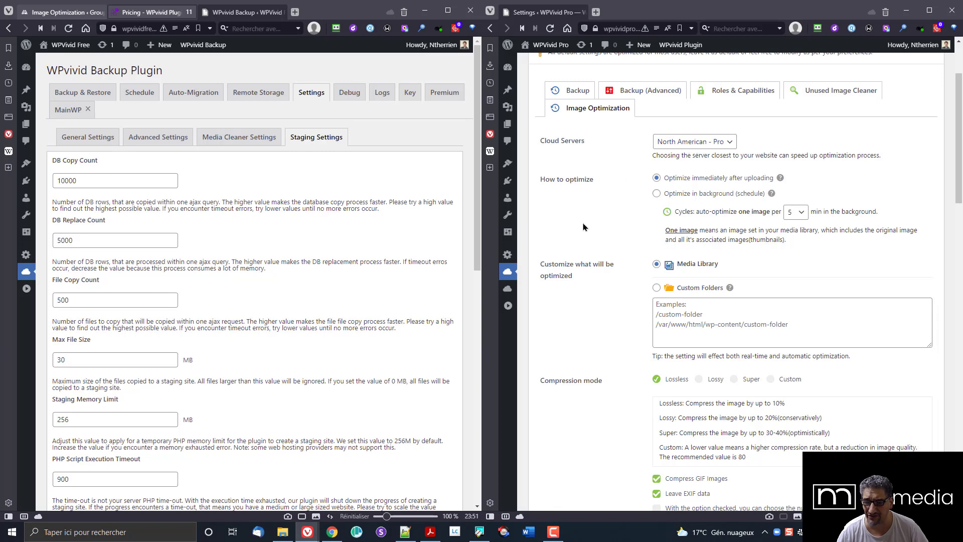
Step: Try Custom Folders as the image optimization target and return the selection to Media Library
scroll(637, 271, down, 2)
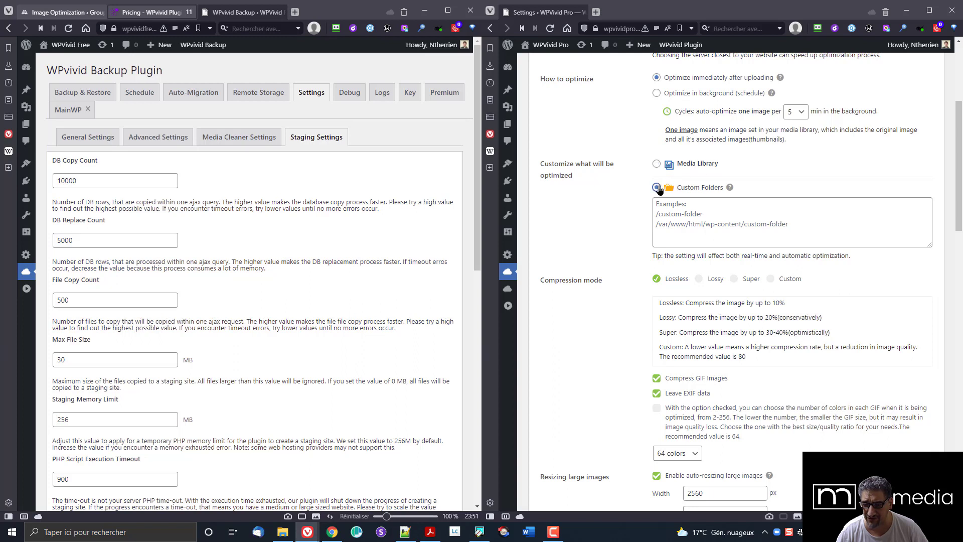
click(657, 187)
click(656, 164)
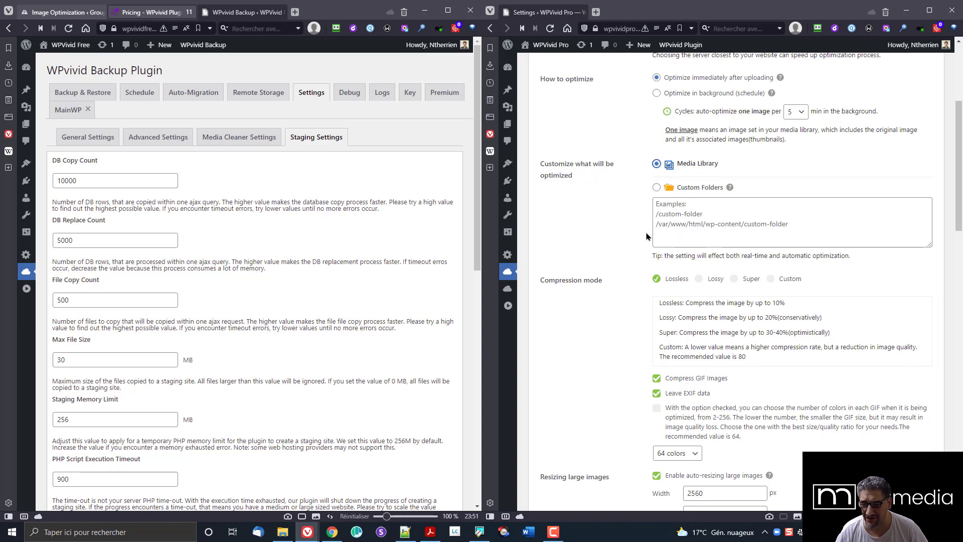
click(656, 188)
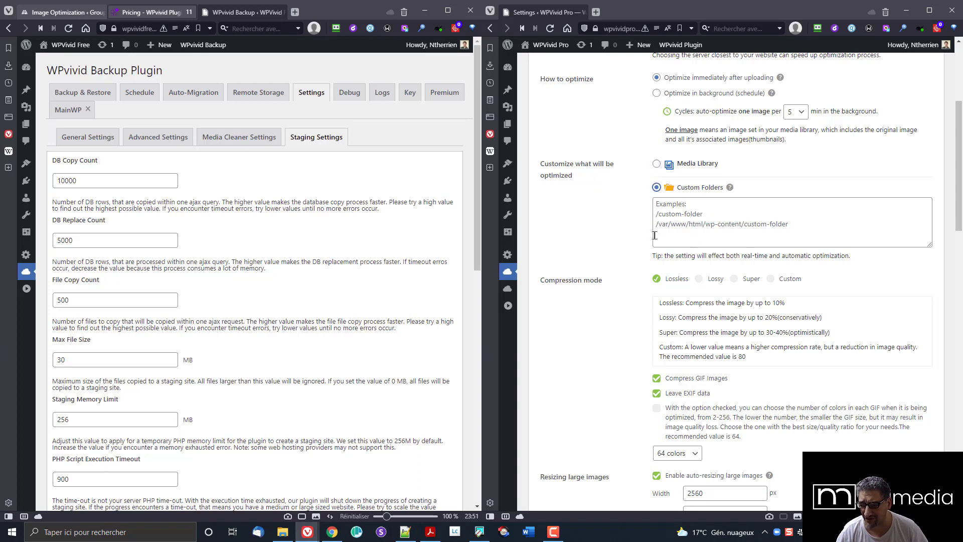
click(656, 165)
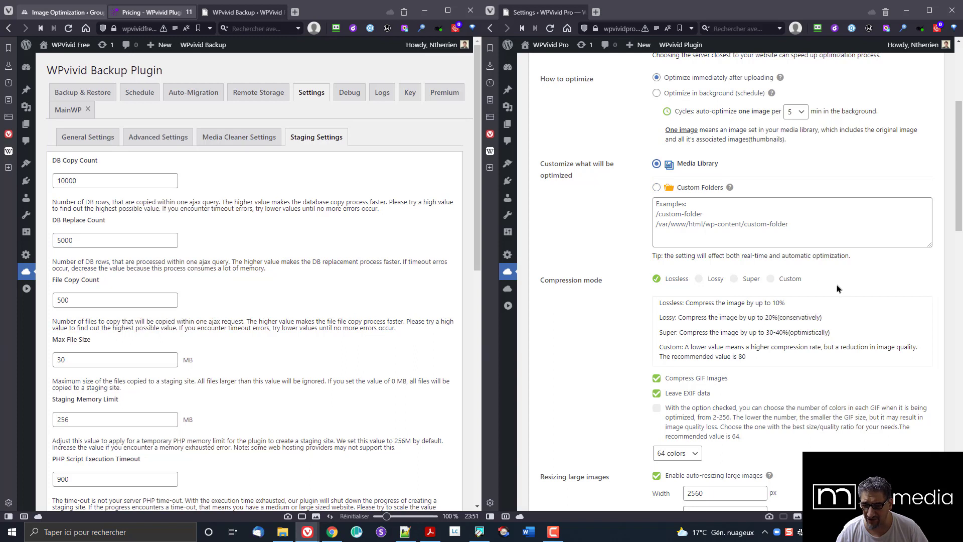
Step: Try the Super compression mode and set the image compression mode to Lossy
click(699, 279)
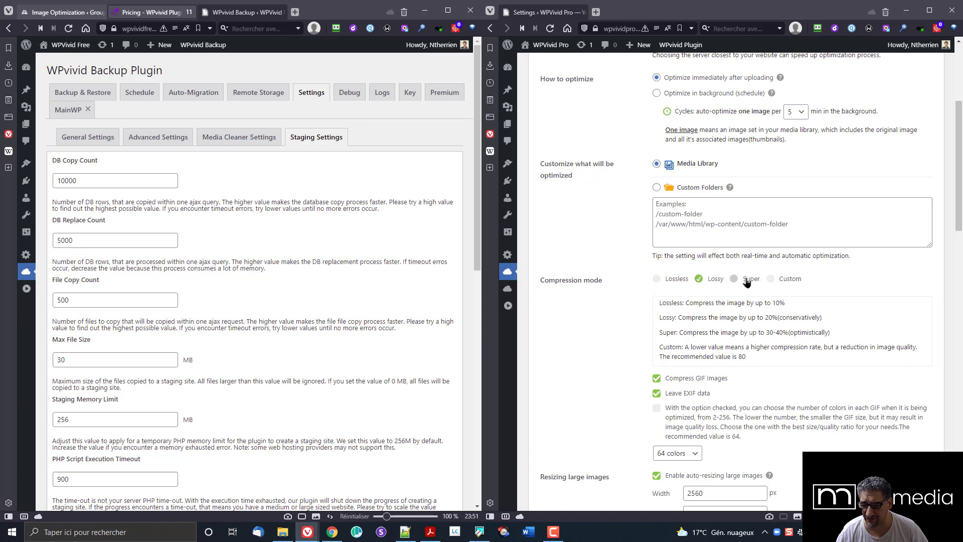
click(735, 279)
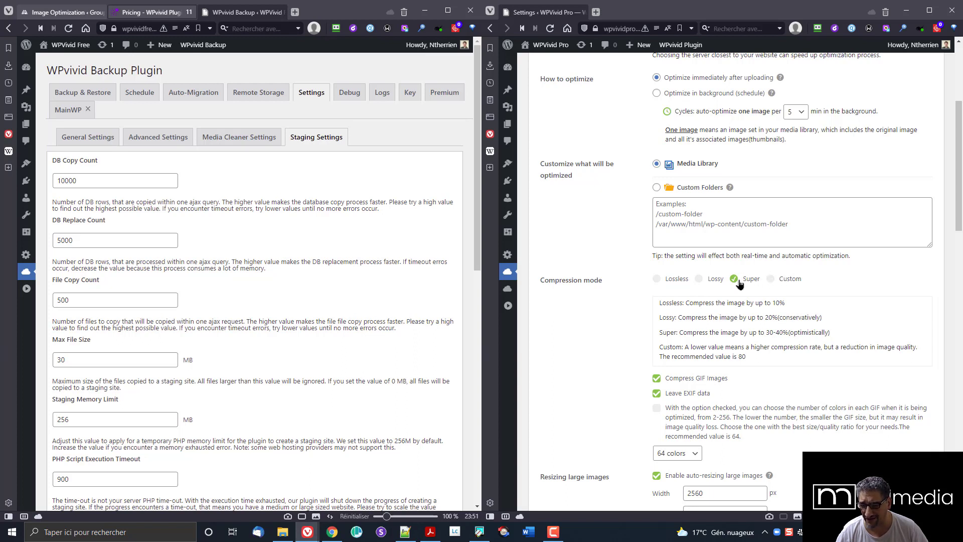
click(700, 280)
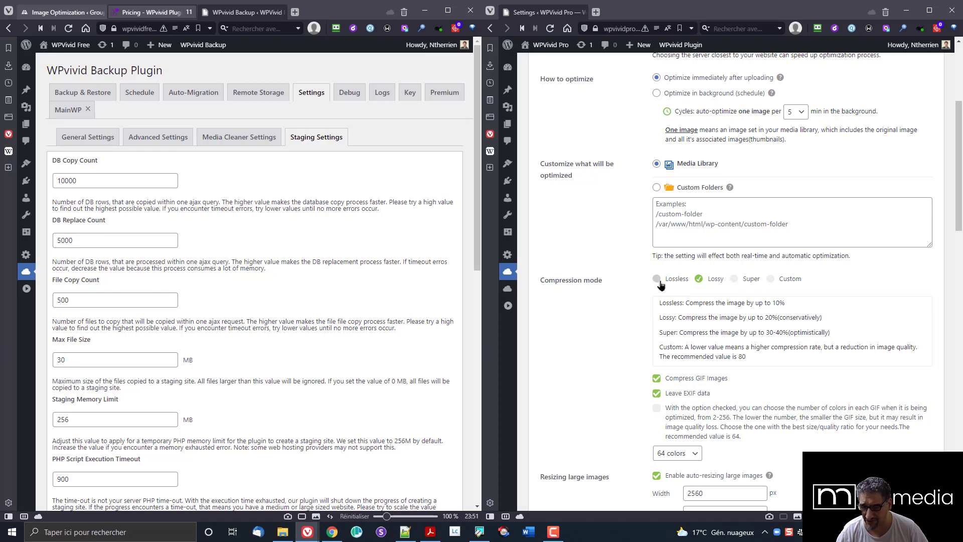
Step: Enable converting JPG, PNG and GIF images to Webp, turn on Webp format on the site, and review the image exclusion settings
scroll(642, 335, down, 5)
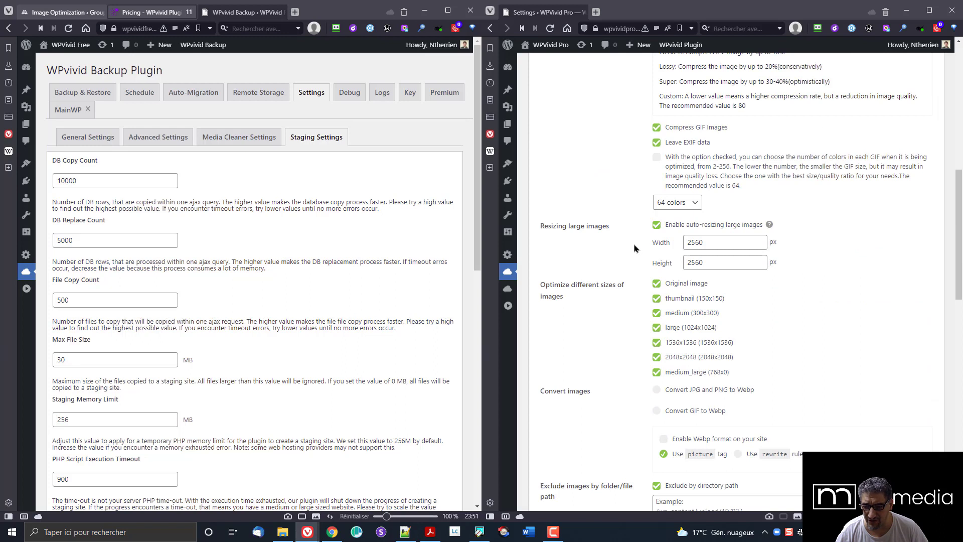
click(695, 390)
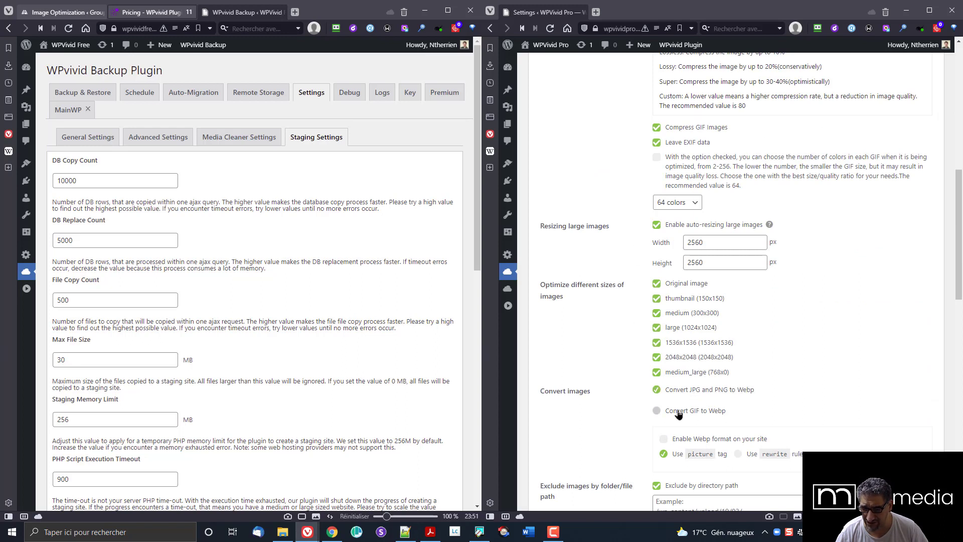
click(683, 414)
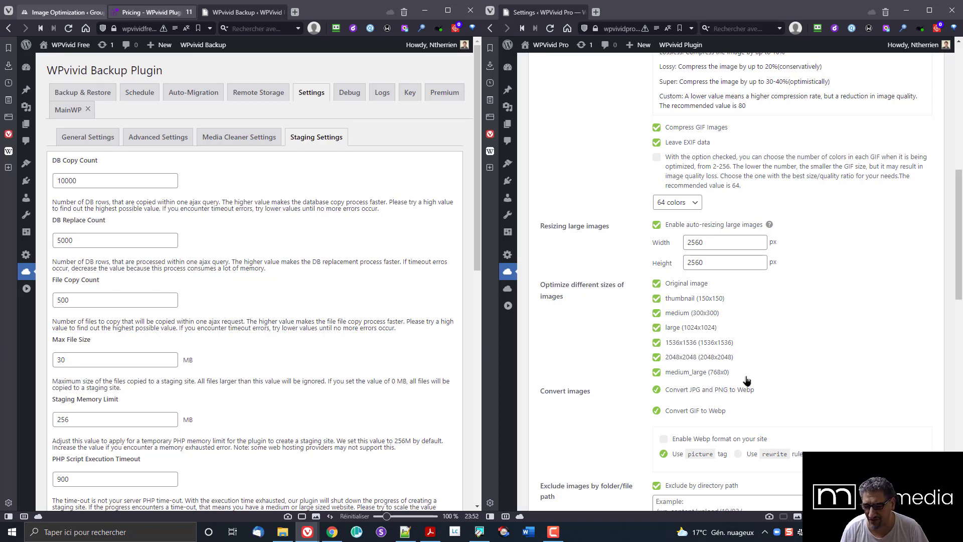
scroll(753, 379, down, 4)
click(662, 239)
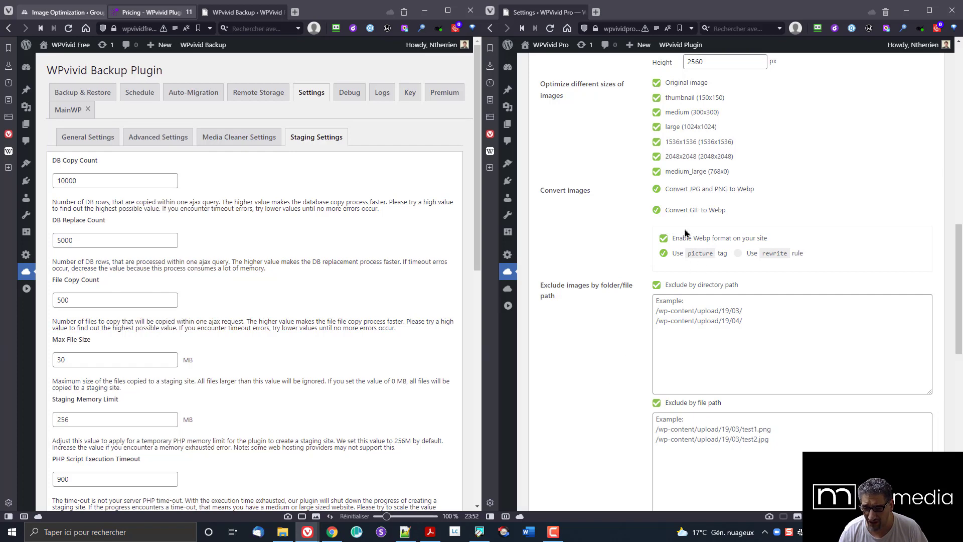
scroll(612, 364, down, 1)
scroll(612, 364, down, 1)
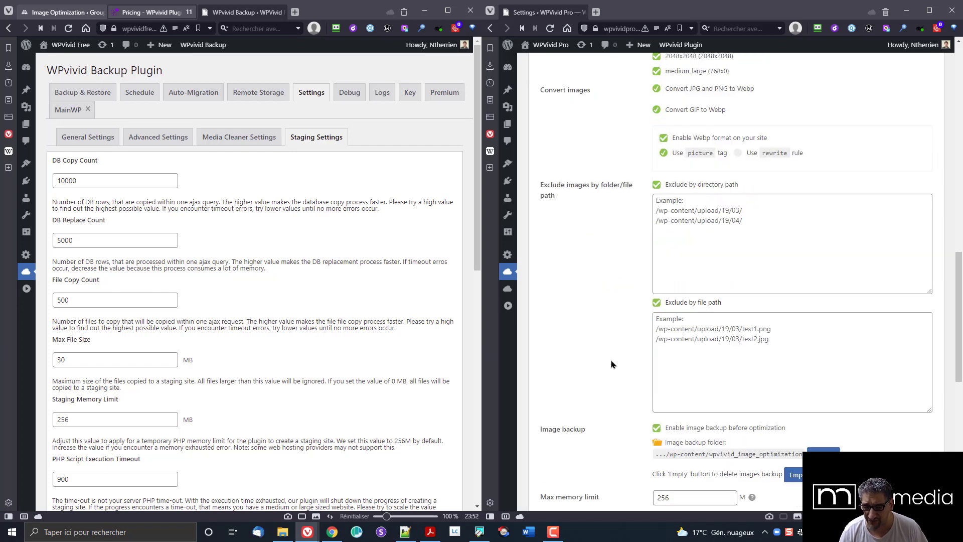
scroll(617, 365, up, 3)
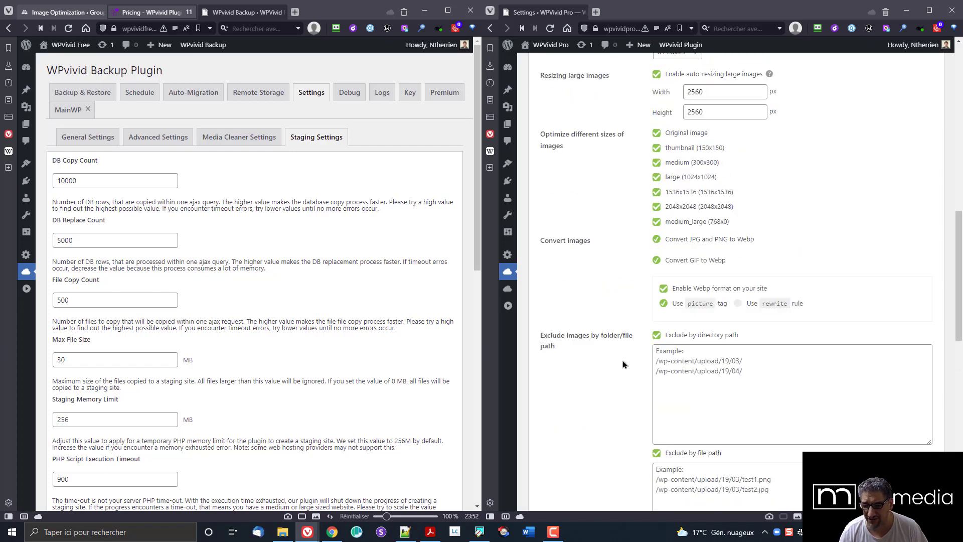
Step: Try the rewrite rule for Webp delivery, return to the picture tag, and review the image exclusion and backup settings
click(737, 306)
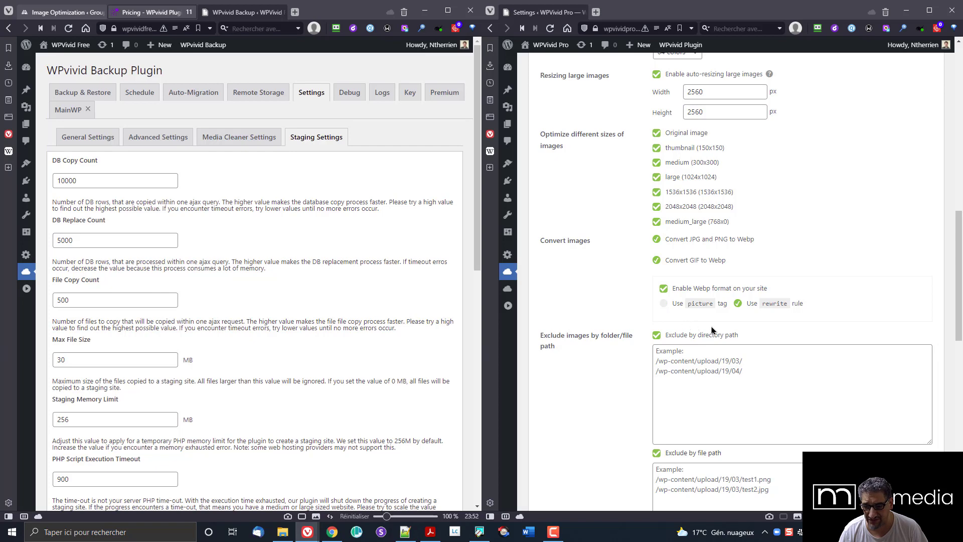
click(664, 304)
scroll(622, 401, down, 4)
scroll(618, 401, down, 2)
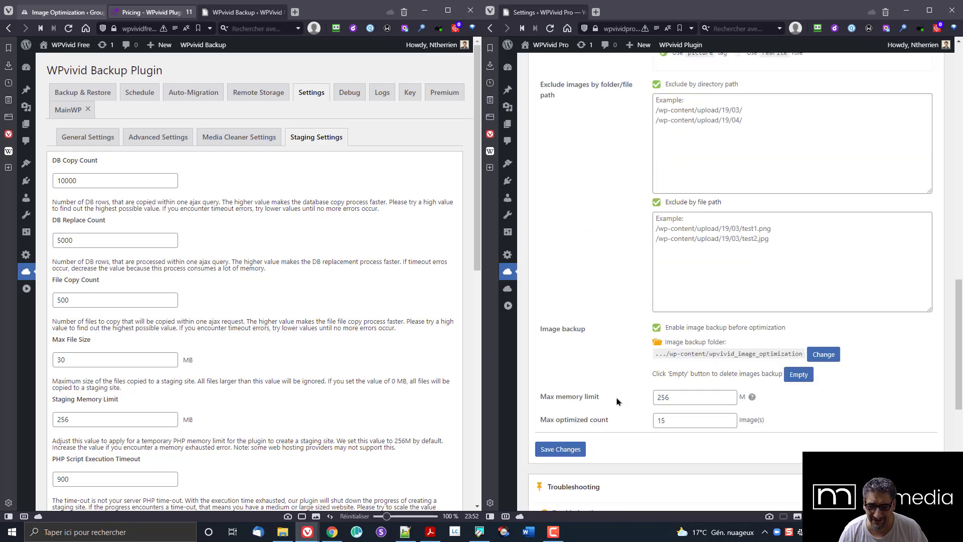
click(576, 400)
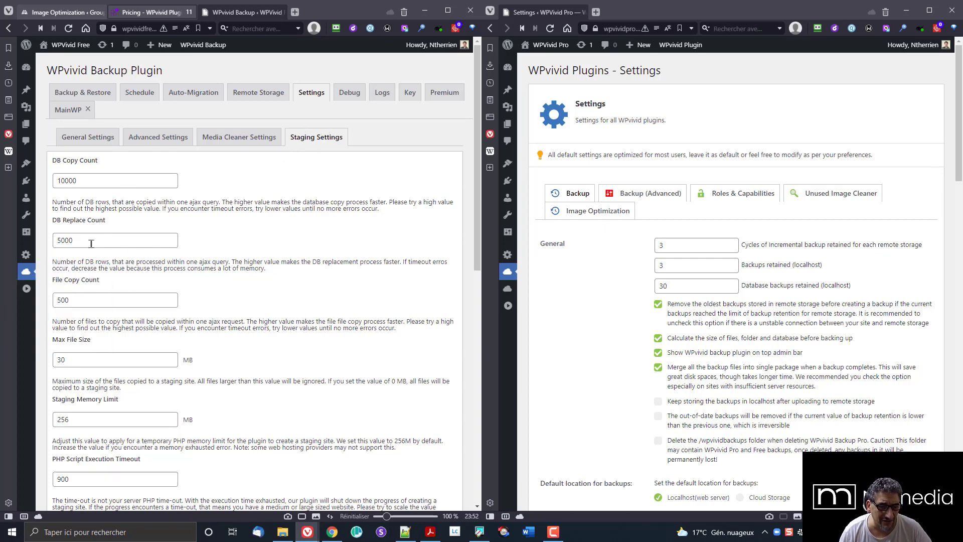
Step: Examine WPvivid Free's staging settings, from the copy counts and time-out values to the site visibility, permalink and retention options
scroll(92, 244, down, 4)
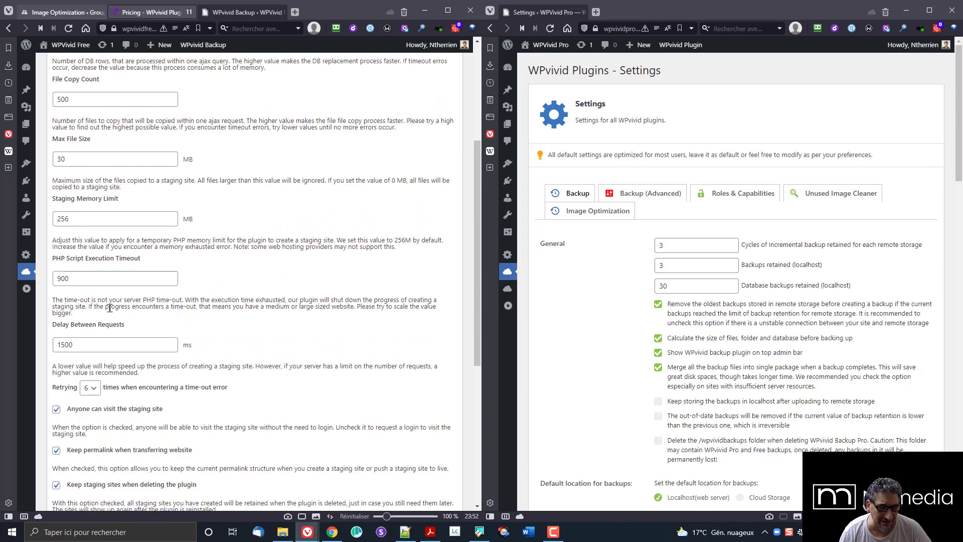
scroll(109, 314, down, 1)
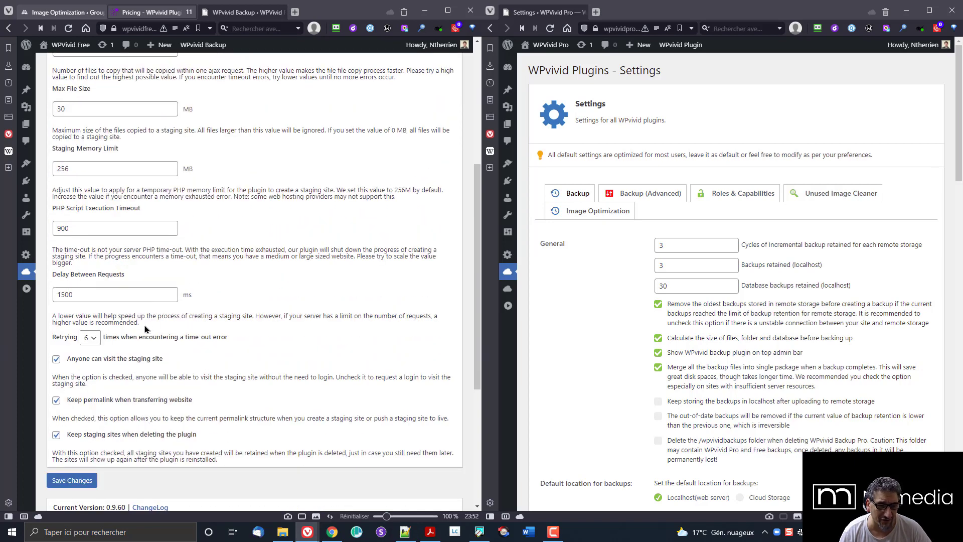
scroll(140, 382, down, 2)
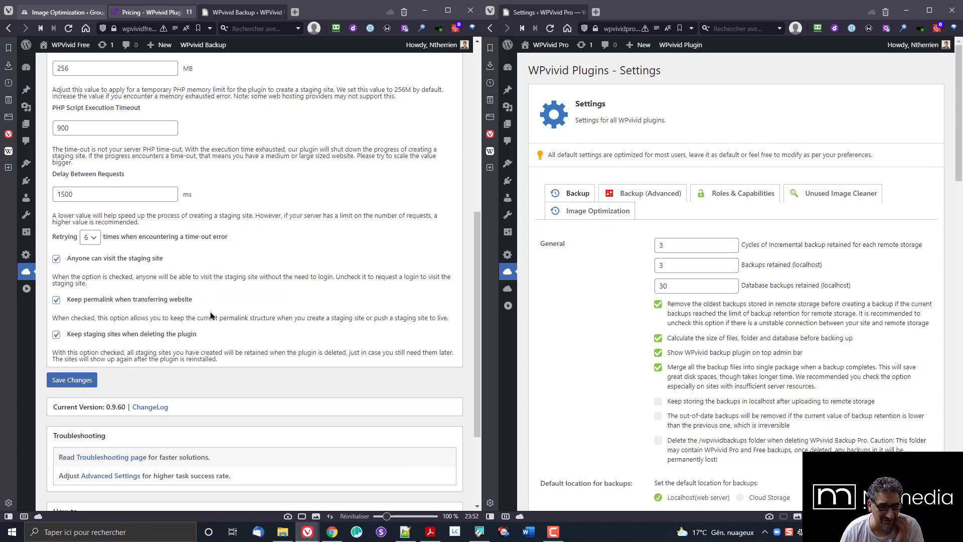
scroll(211, 315, up, 7)
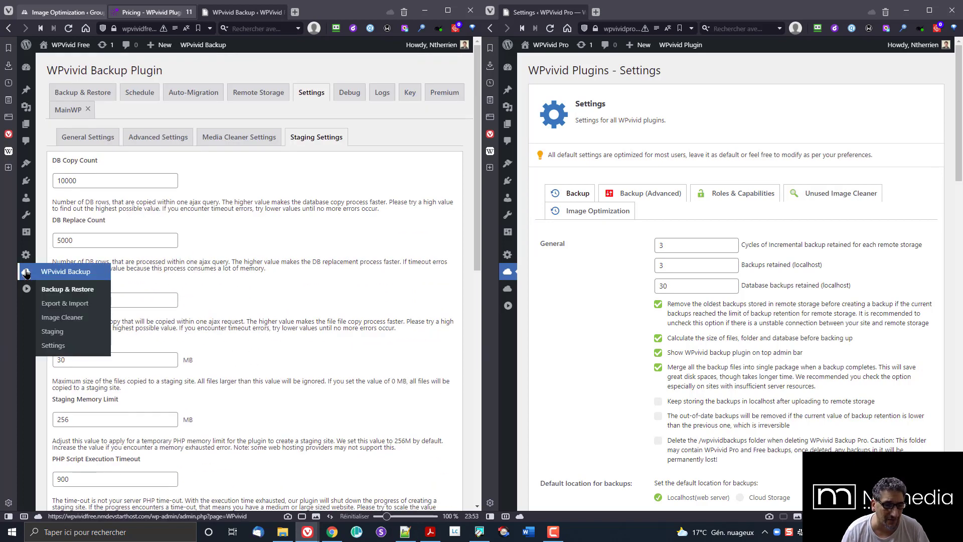
Step: Open Backup & Restore in WPvivid Free and the dashboard in Pro, and examine the features listed on the Pro dashboard
click(90, 92)
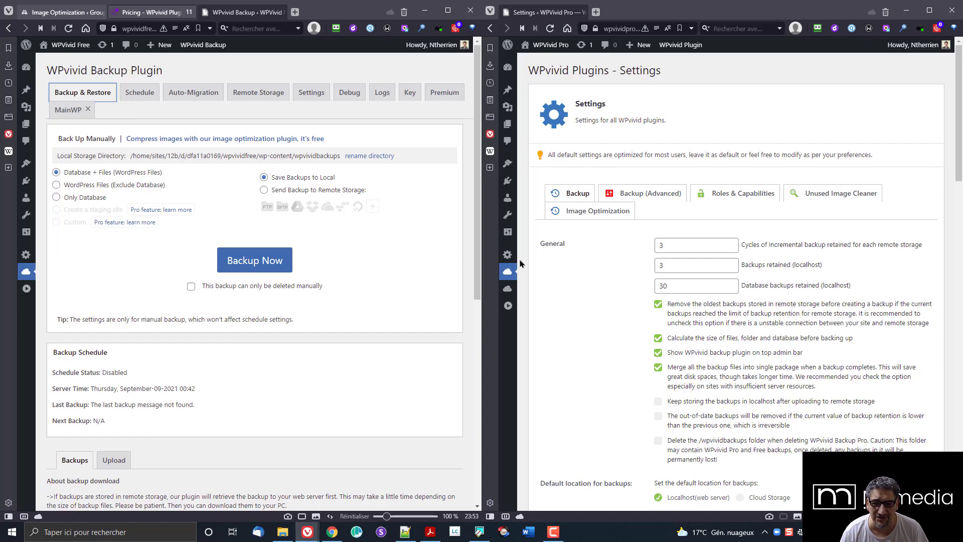
click(538, 267)
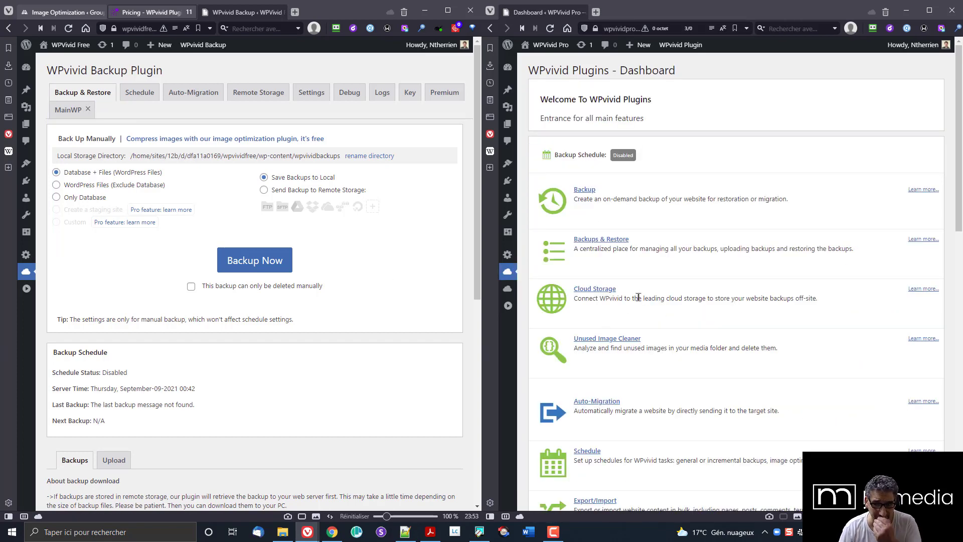
scroll(723, 298, down, 5)
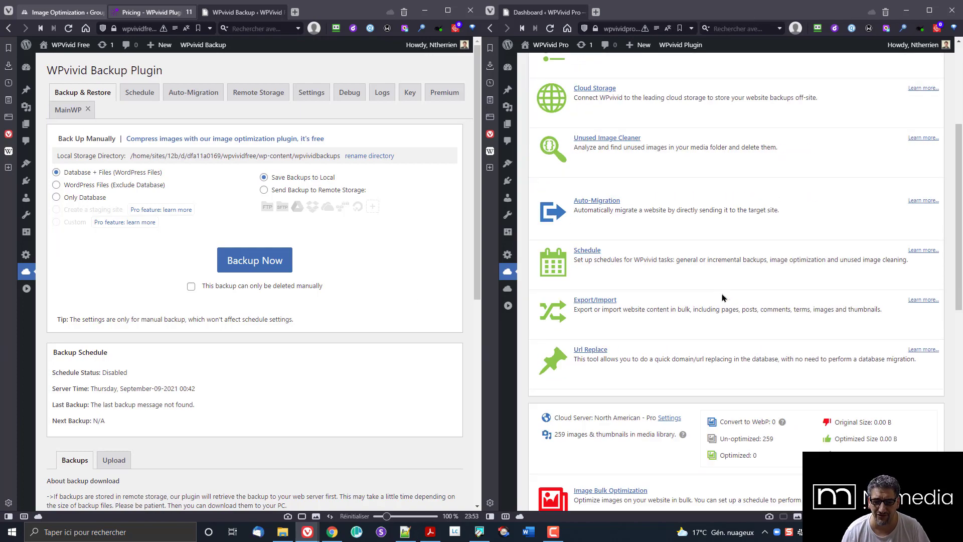
scroll(723, 298, up, 5)
scroll(723, 298, down, 3)
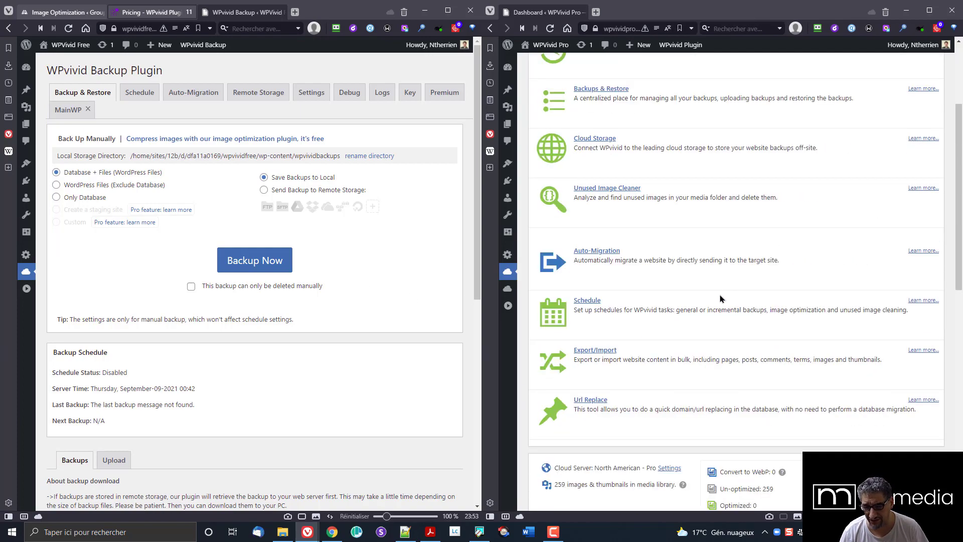
scroll(721, 298, down, 3)
scroll(648, 301, down, 4)
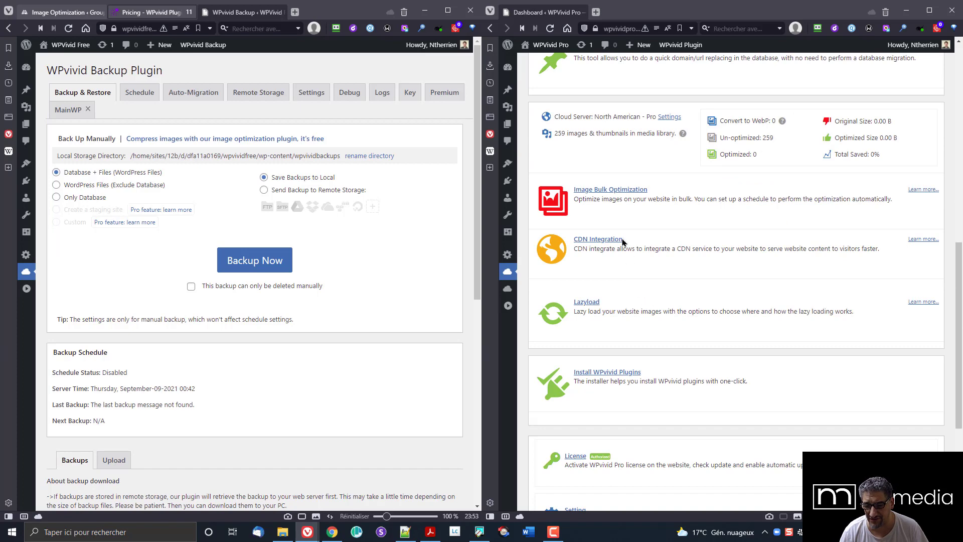
scroll(623, 243, down, 4)
scroll(629, 341, up, 8)
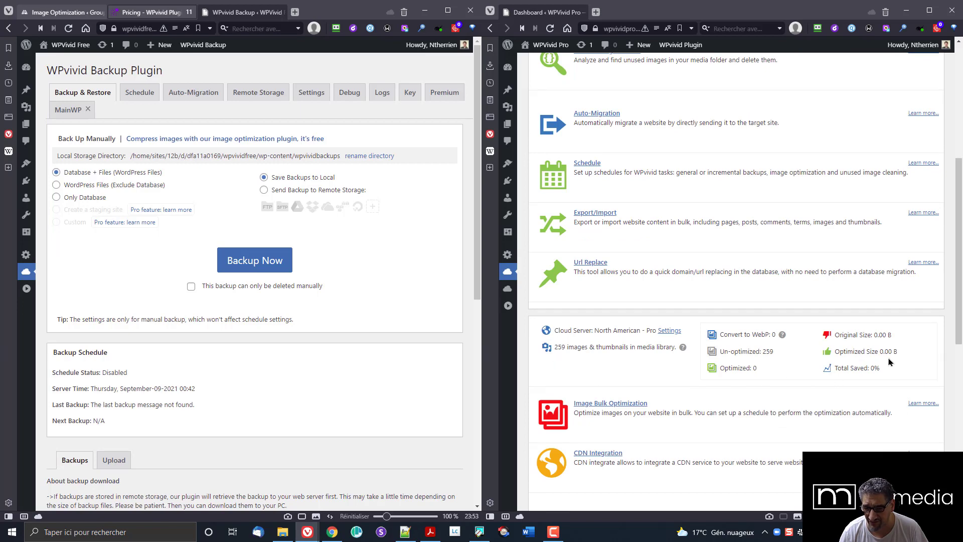
scroll(787, 315, up, 6)
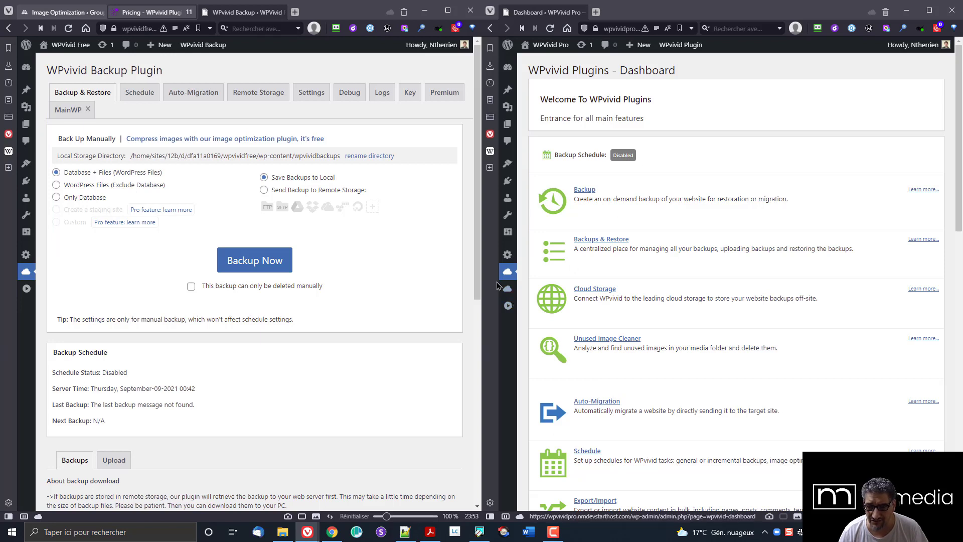
Step: On Pro's Manual Backup page, try sending the backup to remote storage and continue to the cloud storage setup
mouse_move(508, 272)
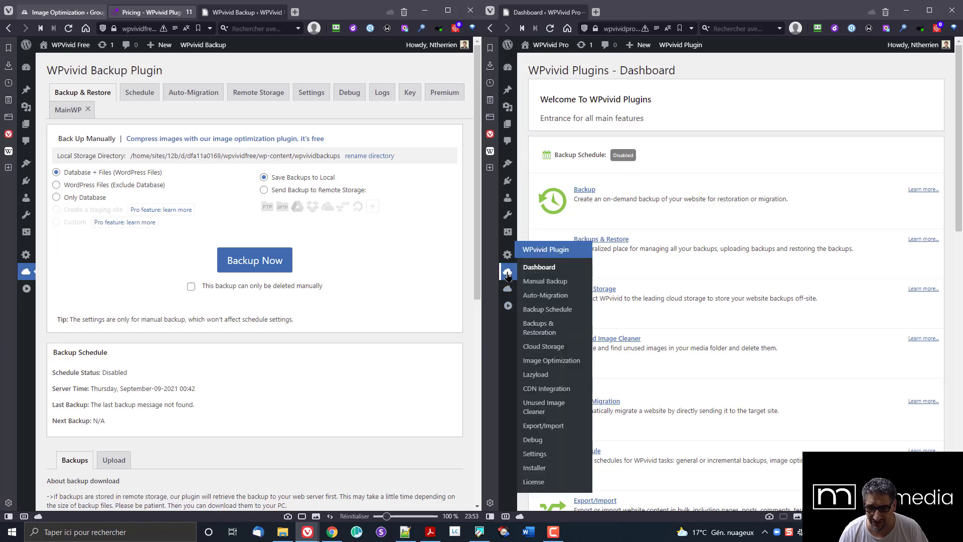
click(546, 282)
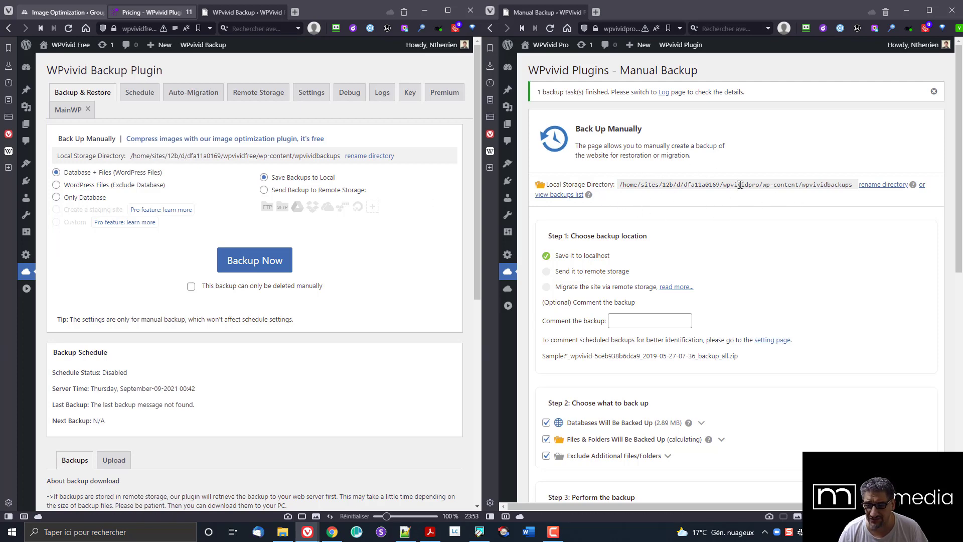
scroll(683, 183, down, 1)
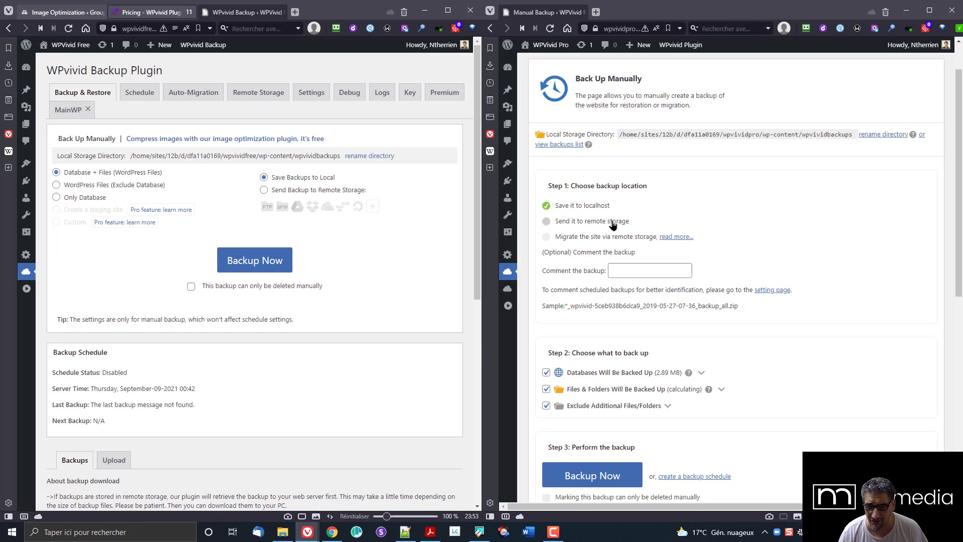
click(585, 226)
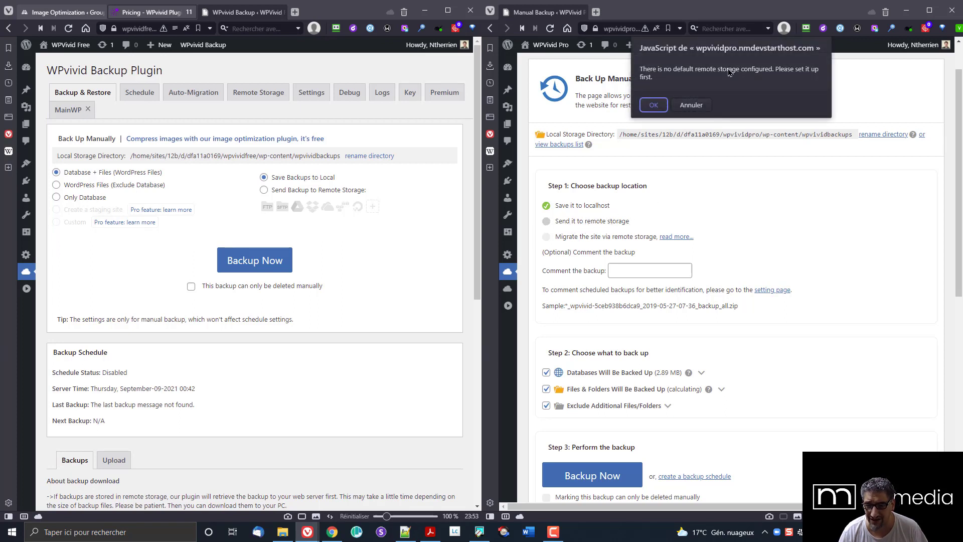
click(652, 107)
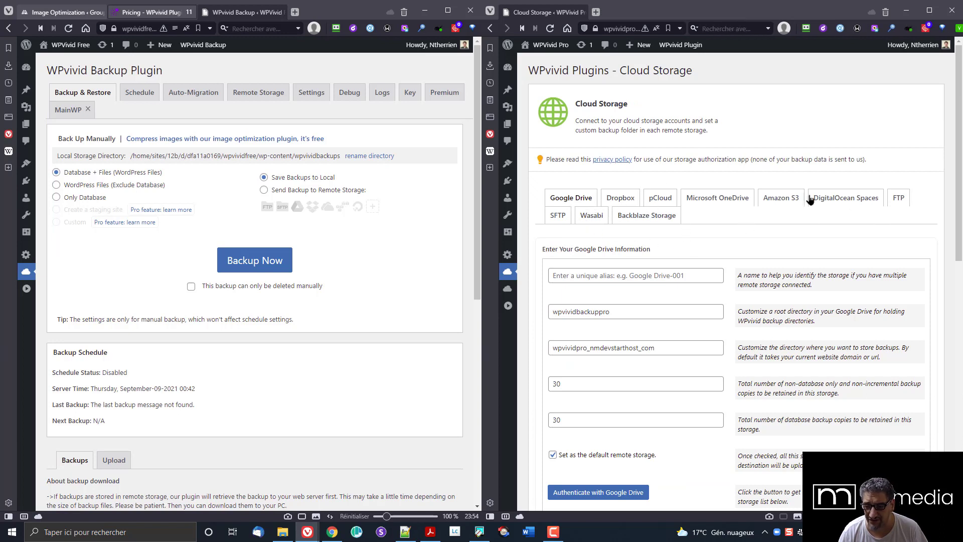
Step: Examine the cloud storage providers available in Pro and the Google Drive connection, directory and backup retention options
mouse_move(507, 271)
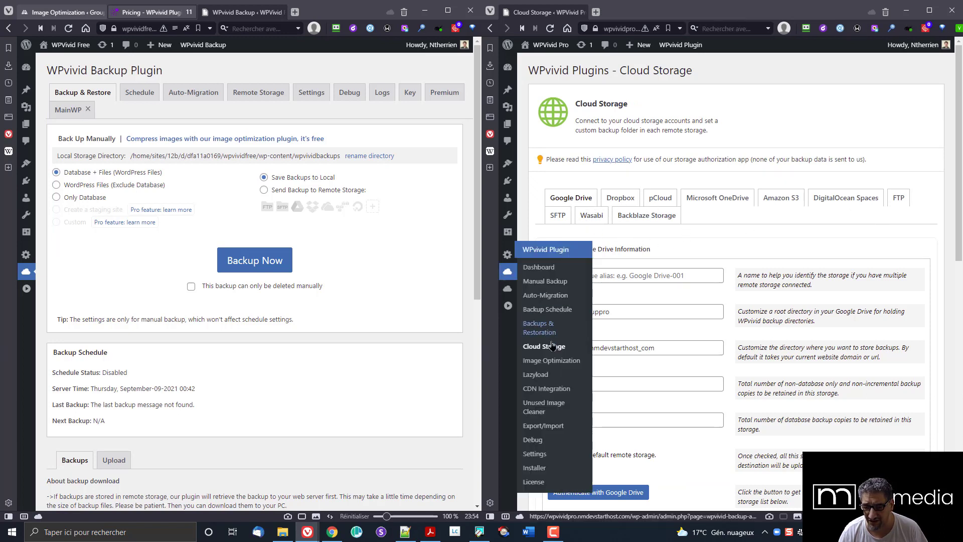
scroll(582, 165, down, 1)
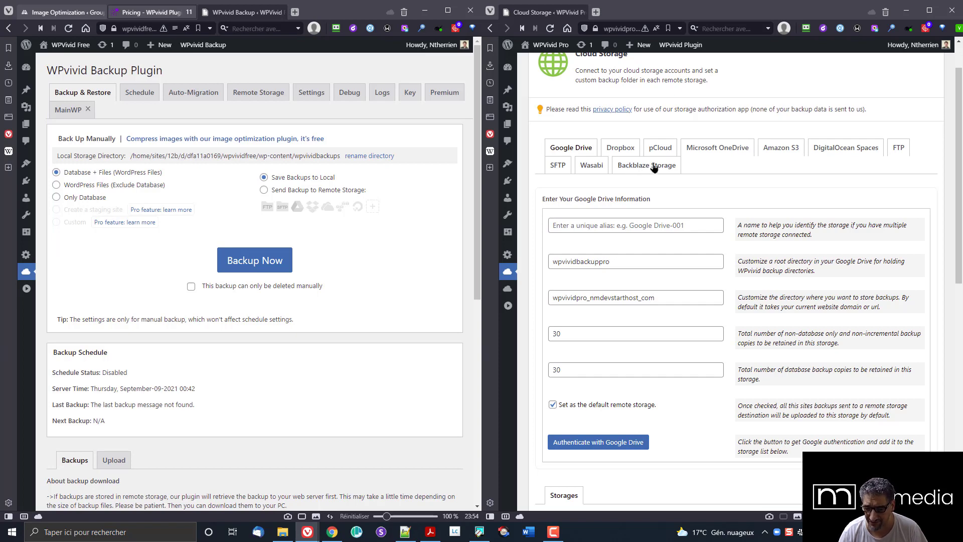
scroll(669, 175, down, 4)
scroll(668, 171, up, 5)
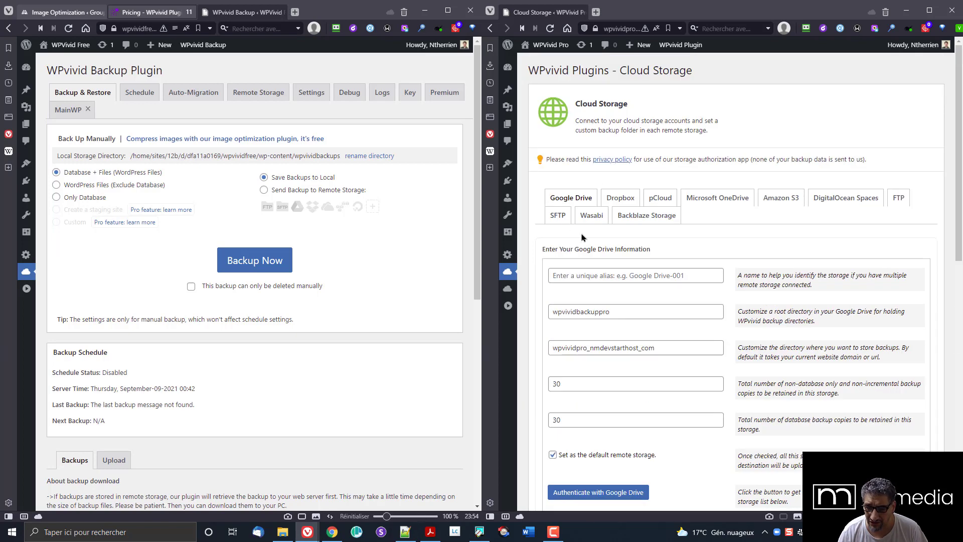
scroll(737, 226, down, 2)
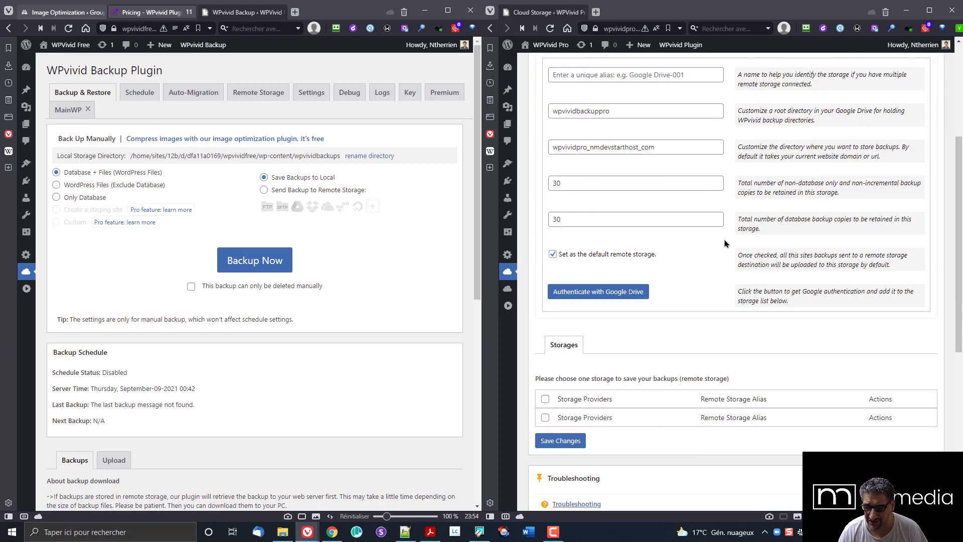
scroll(640, 348, down, 2)
scroll(664, 311, up, 6)
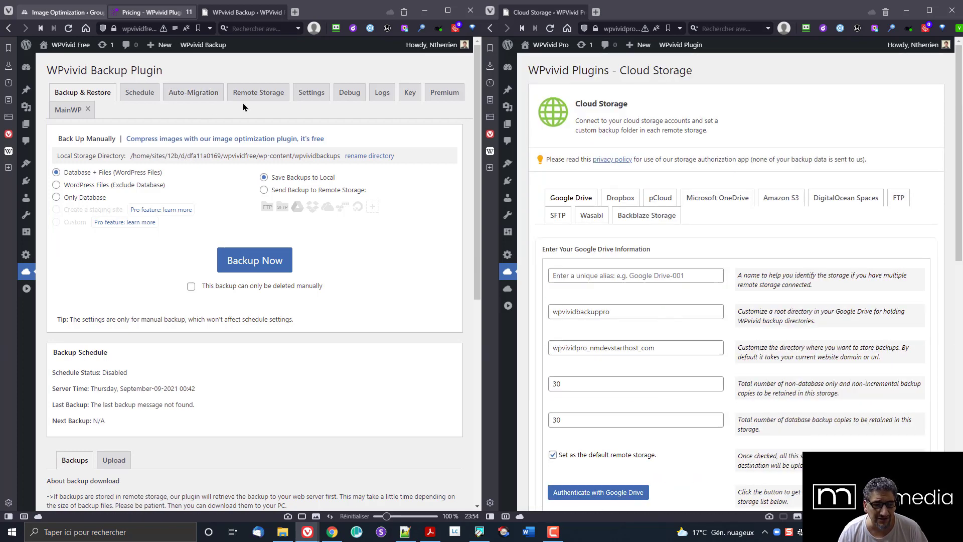
Step: Open Remote Storage in WPvivid Free and compare its Google Drive directory options and storage list with Pro's
click(257, 97)
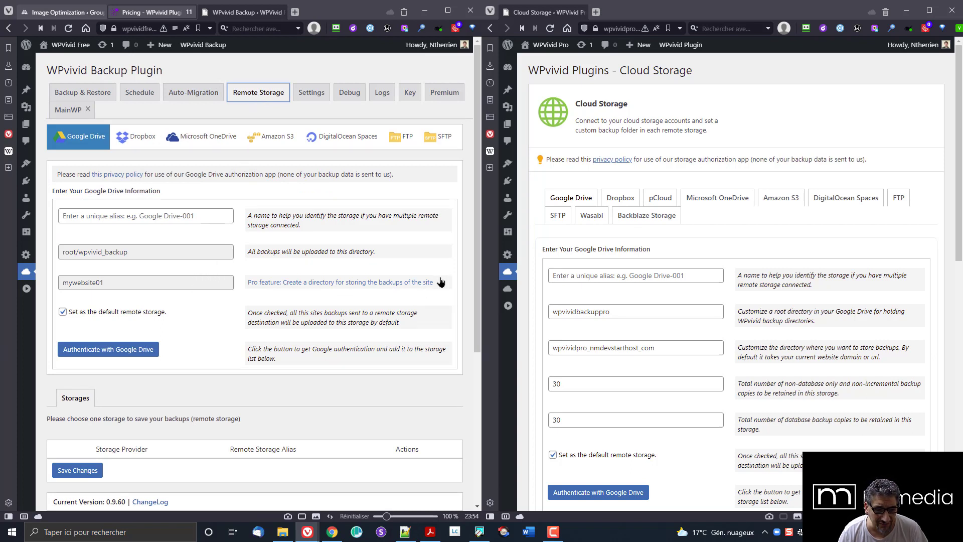
drag(440, 282, 241, 279)
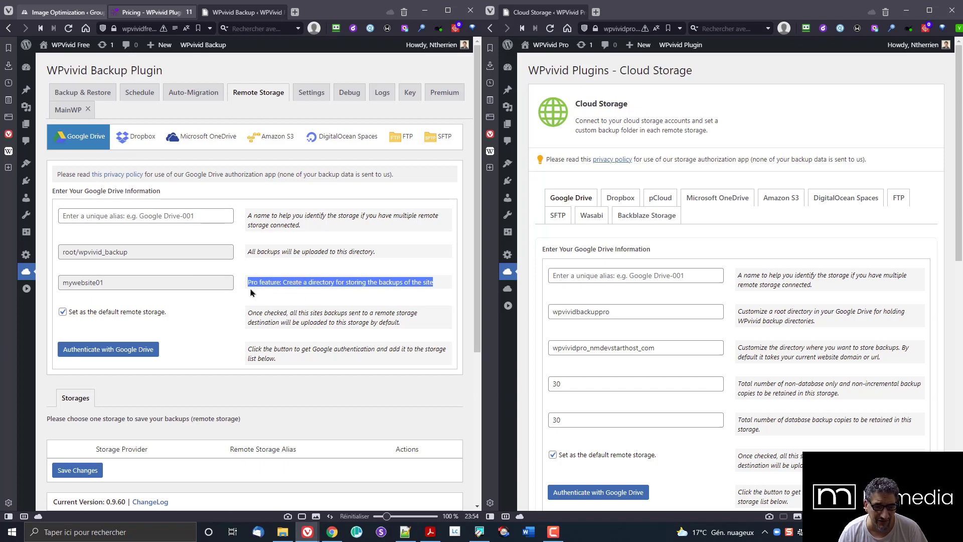
drag(157, 252, 51, 250)
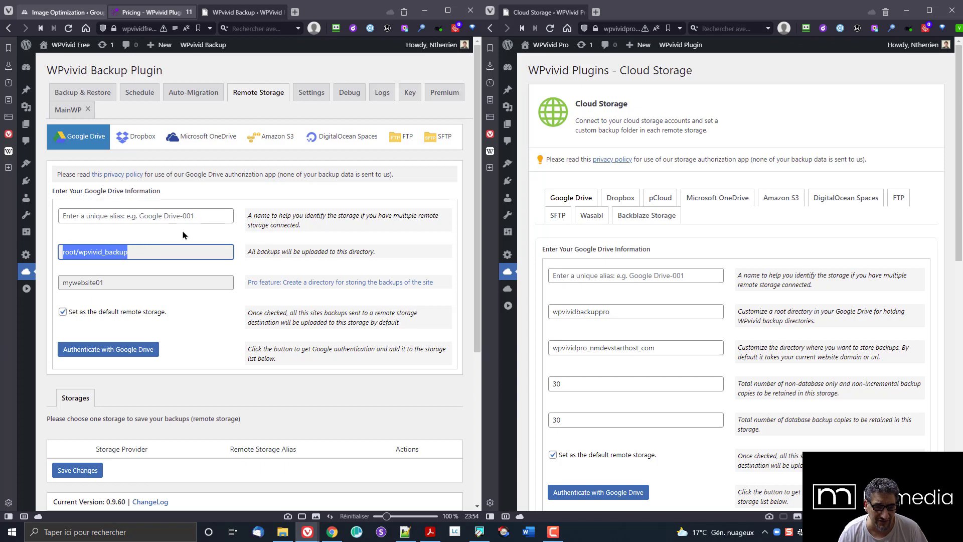
click(212, 219)
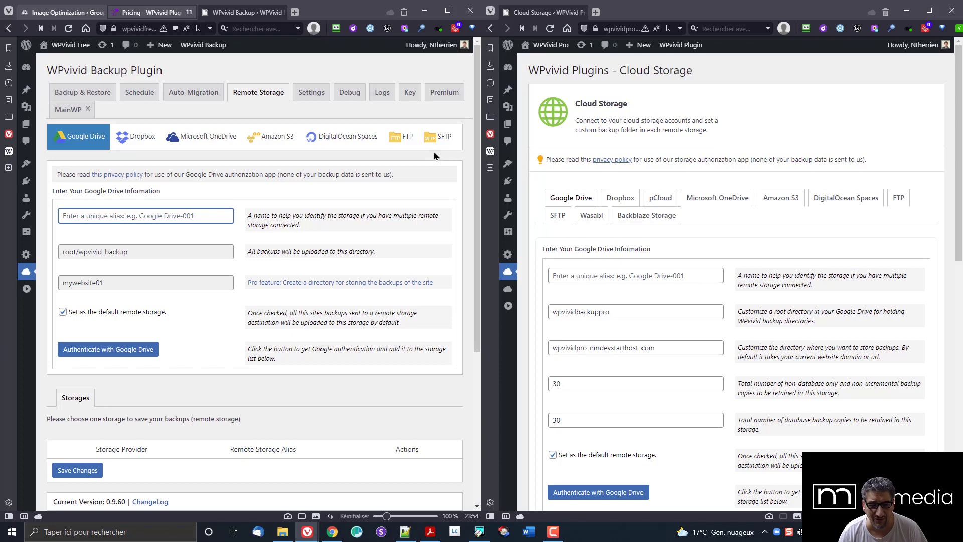
scroll(241, 269, down, 3)
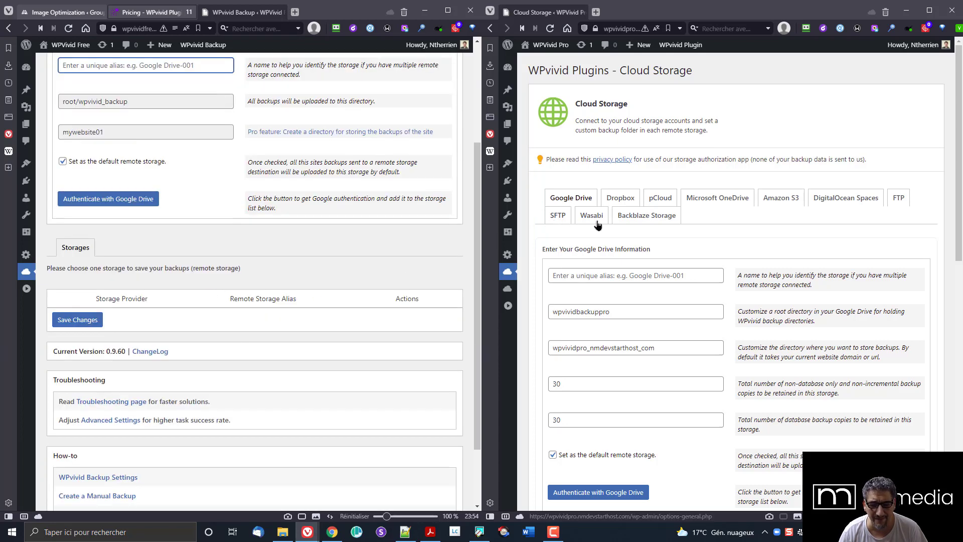
scroll(595, 221, down, 9)
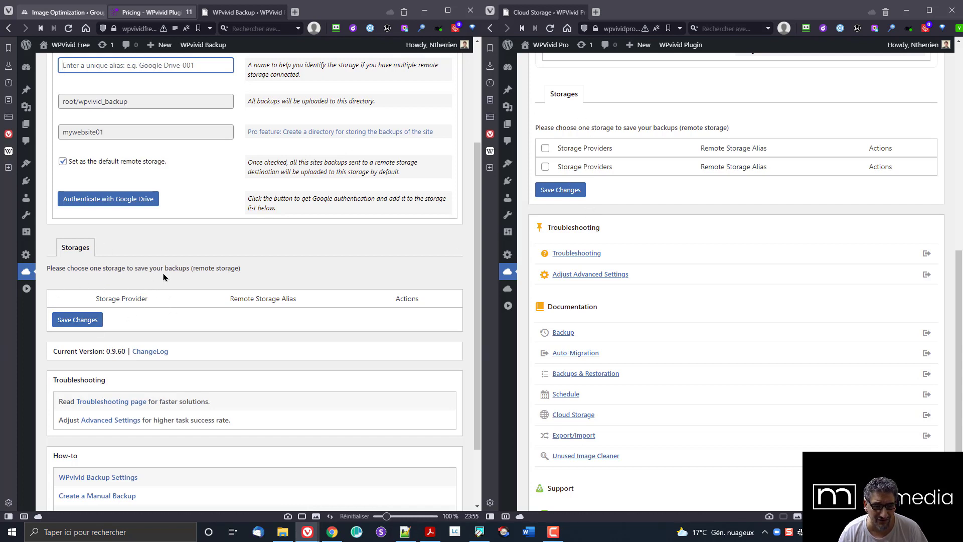
scroll(184, 274, up, 3)
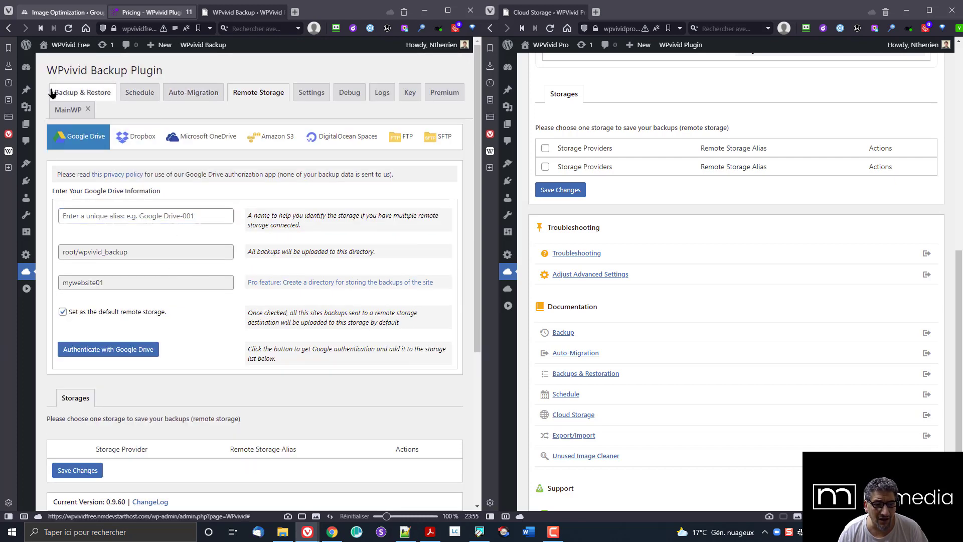
Step: Return WPvivid Free to Backup & Restore and open Pro's Manual Backup page to examine its location and content options
click(70, 93)
scroll(582, 98, up, 8)
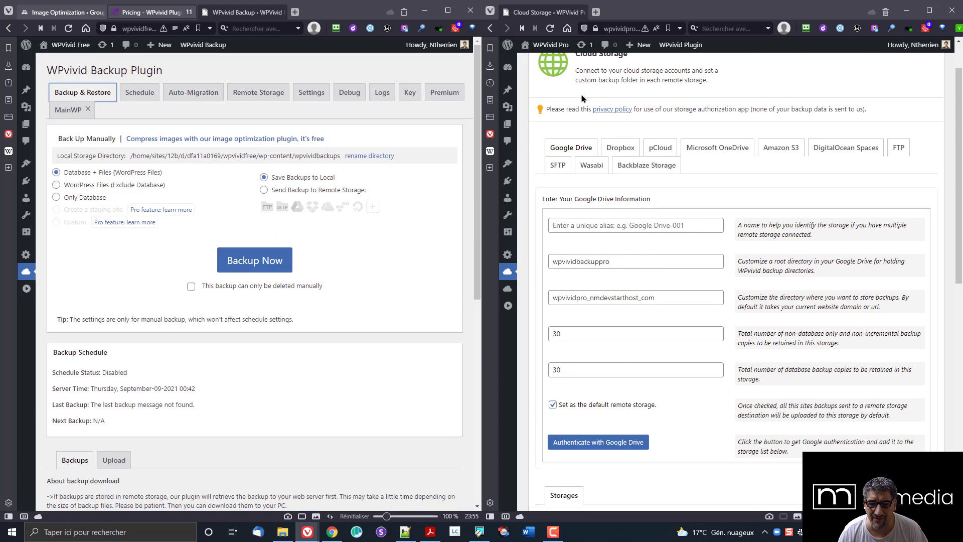
mouse_move(508, 280)
click(538, 269)
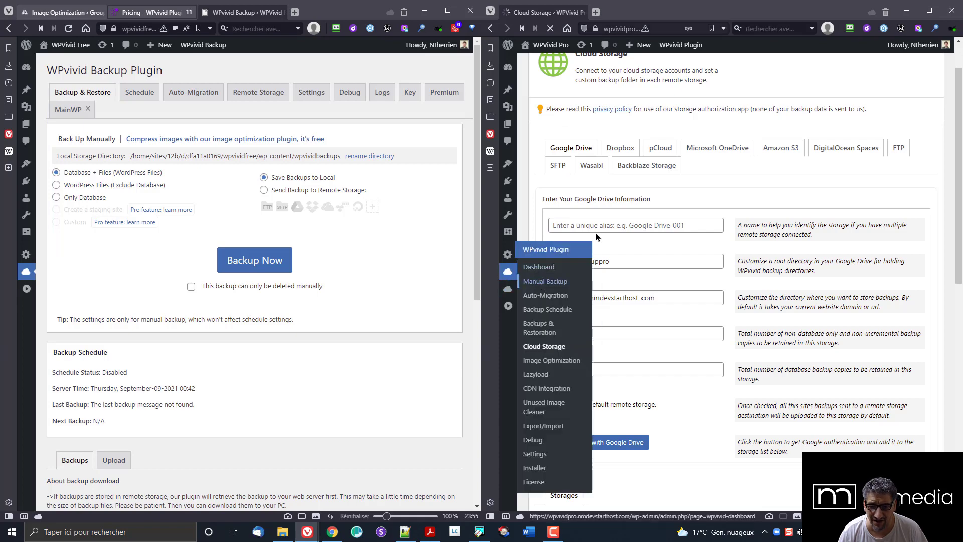
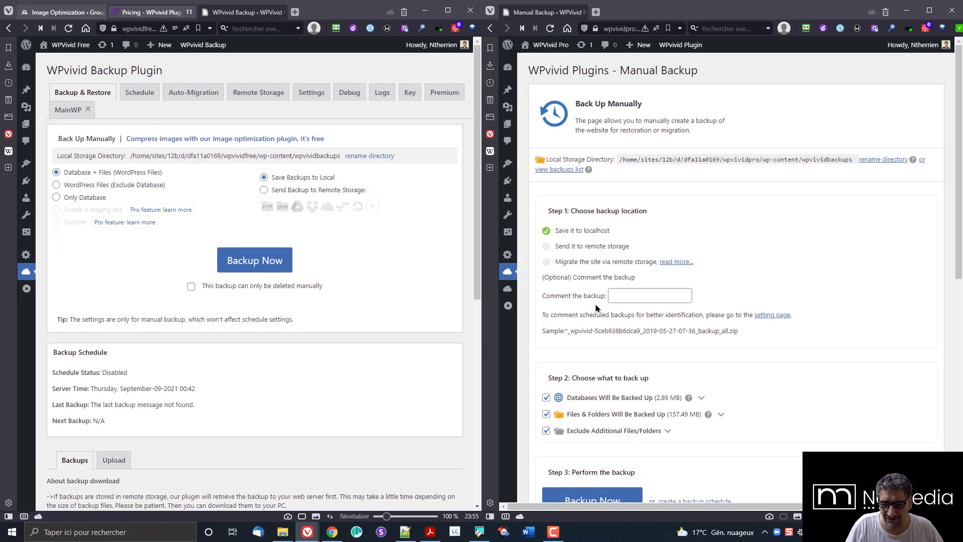
scroll(613, 301, down, 2)
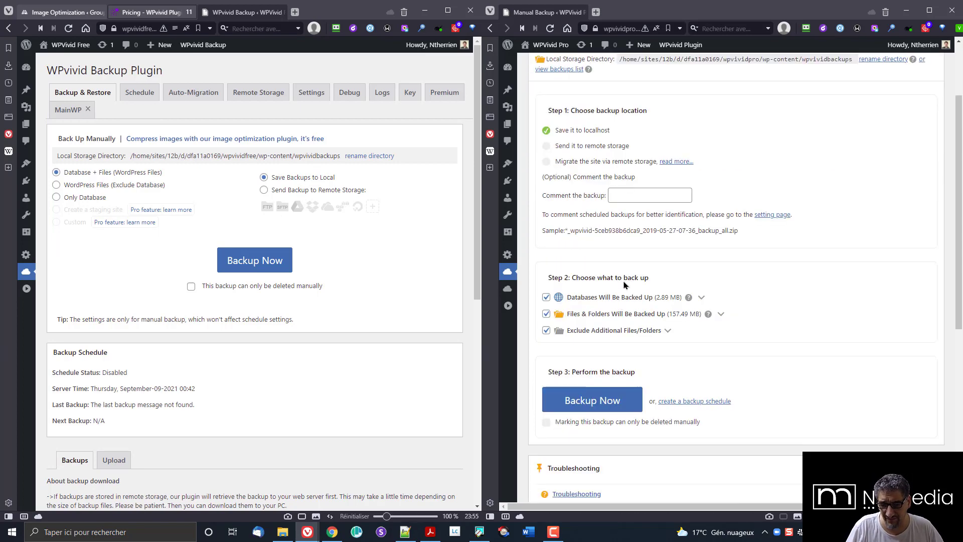
Step: Examine the optional backup comment field on Pro's Manual Backup page and expand the additional files and folders exclusions
click(619, 199)
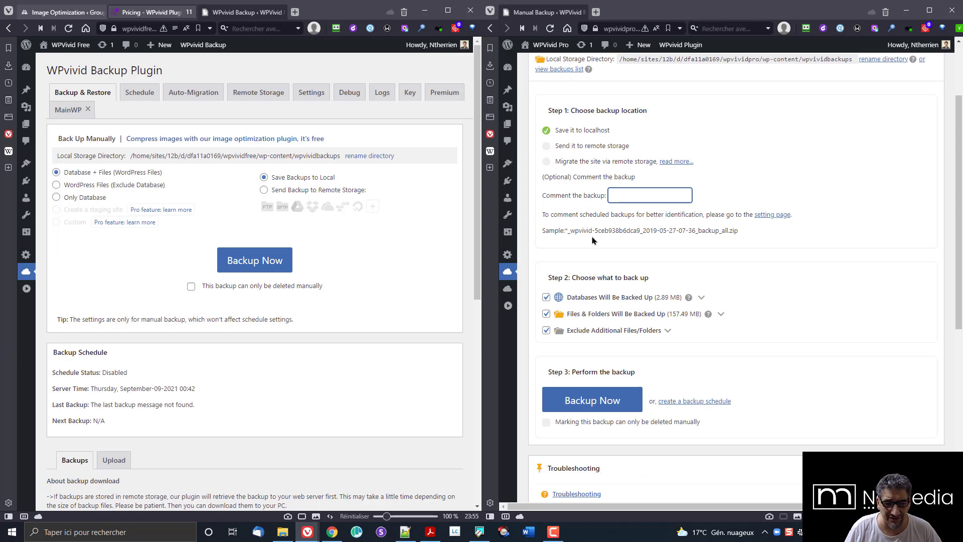
scroll(581, 234, down, 1)
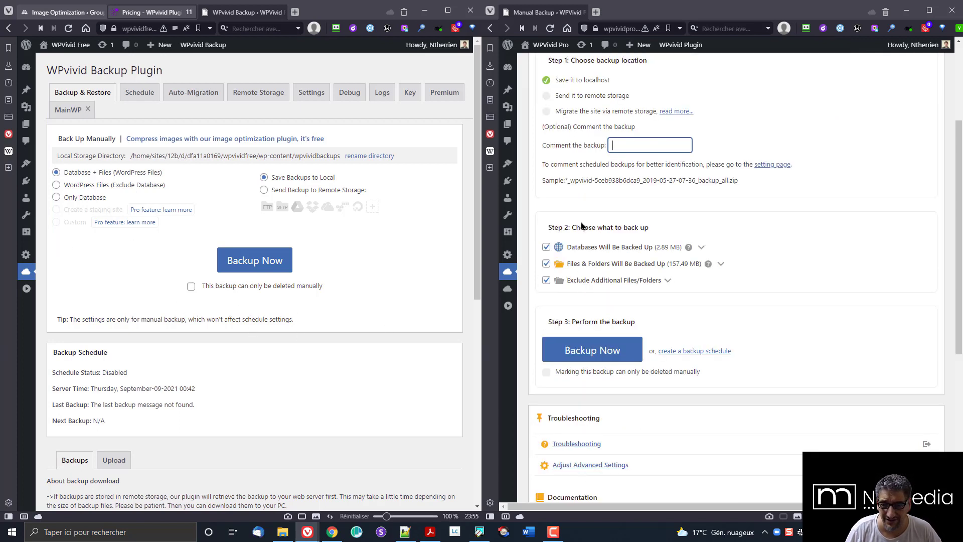
scroll(635, 254, down, 1)
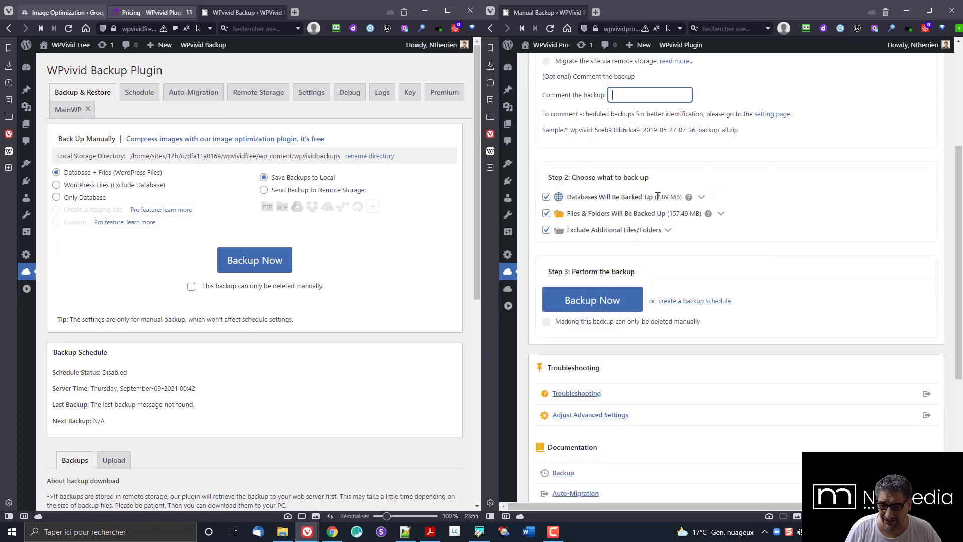
click(669, 231)
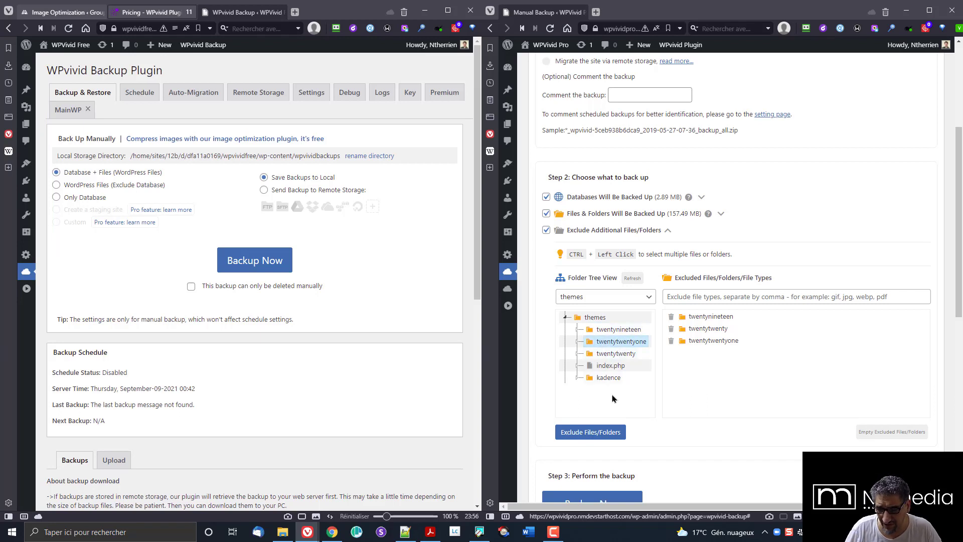
Step: Try excluding the kadence theme folder from the backup and remove it from the exclusion list
click(608, 379)
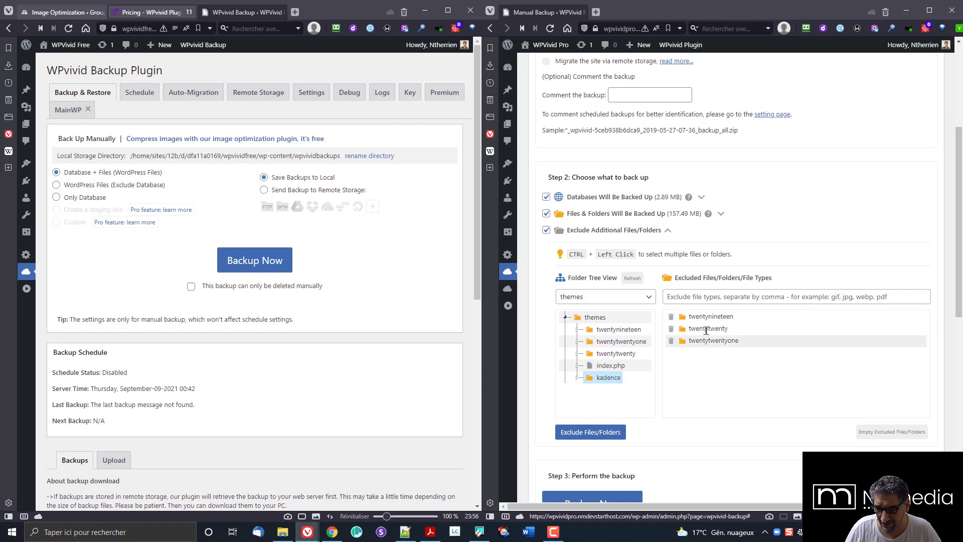
click(580, 435)
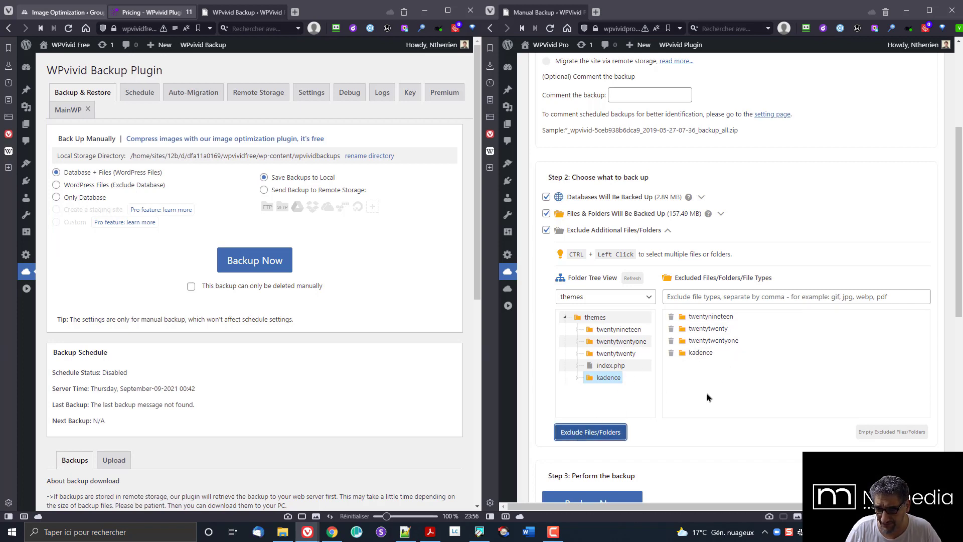
click(671, 352)
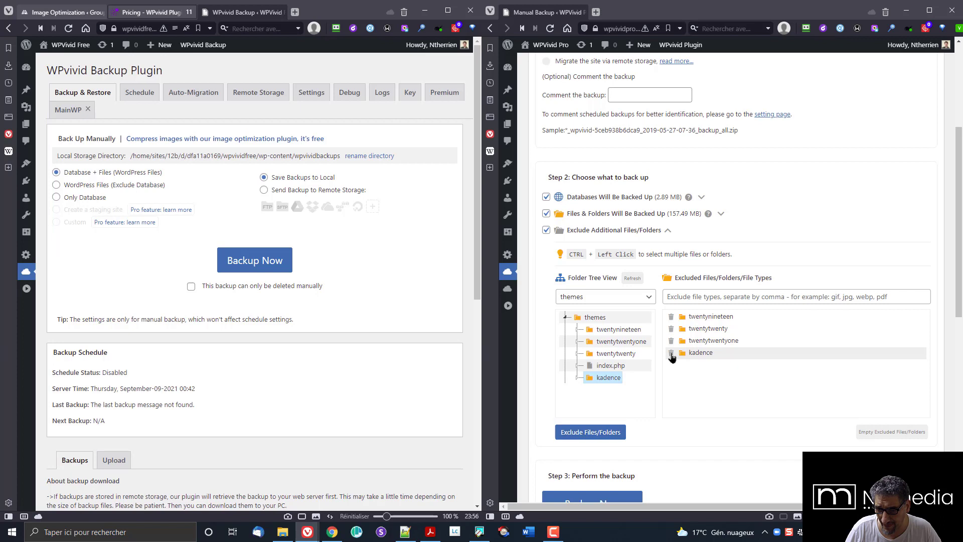
Step: Browse the wp-content folder tree, and exclude the kadence_starter_templates folder in uploads from the backup
click(592, 299)
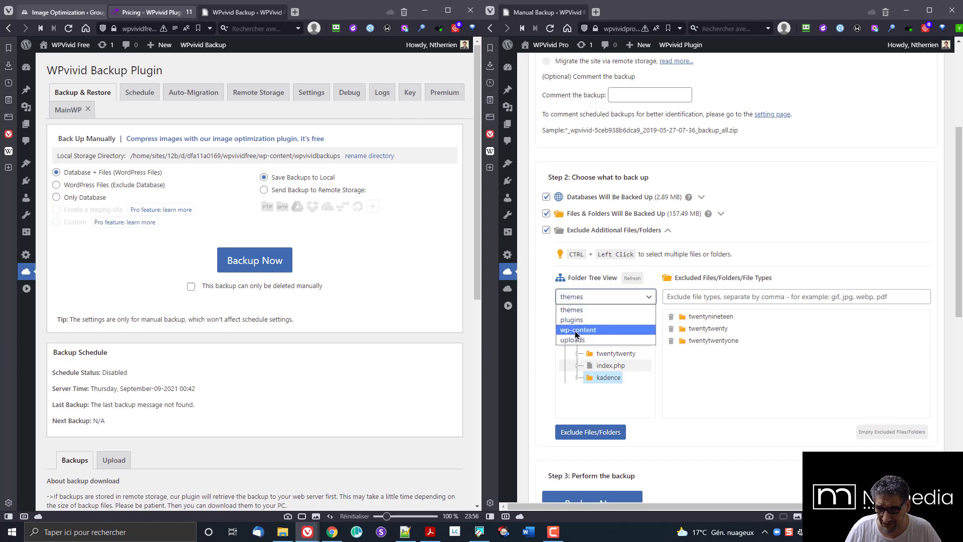
click(591, 332)
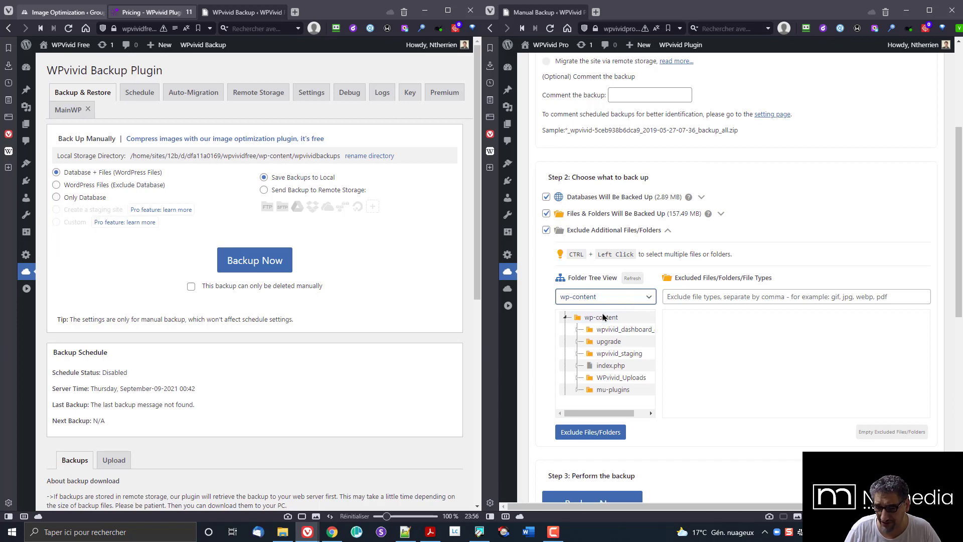
click(595, 297)
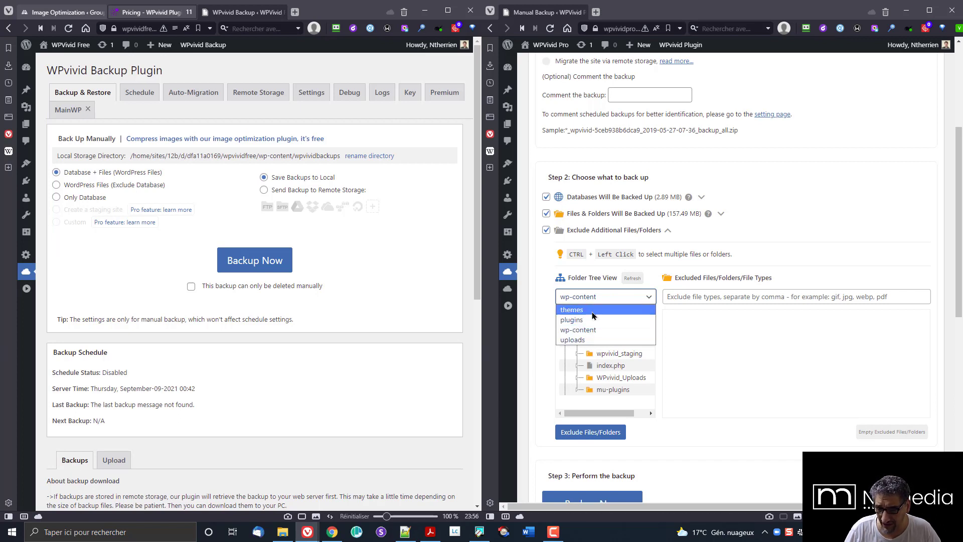
click(587, 343)
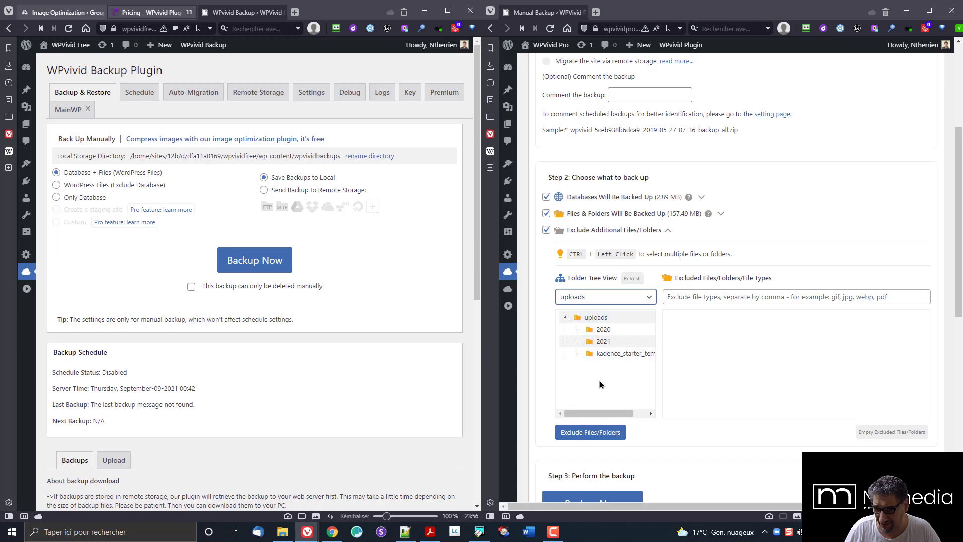
click(619, 354)
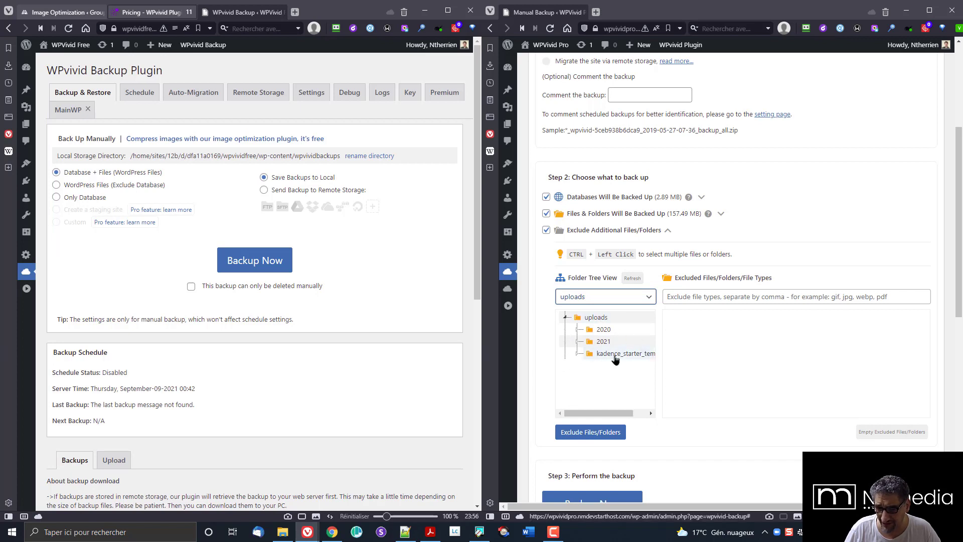
click(608, 435)
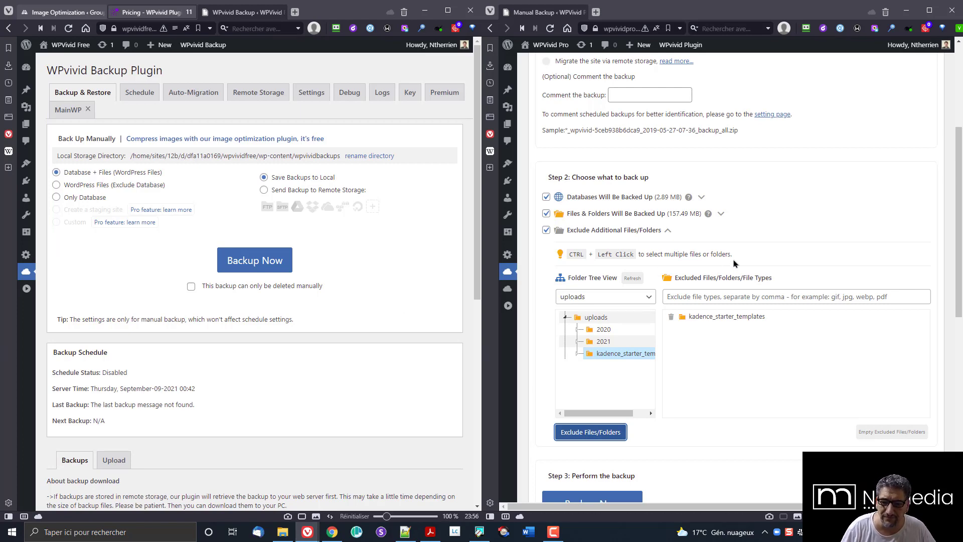
Step: Compare the option that allows a backup to be deleted only manually in Free and Pro
scroll(734, 264, down, 5)
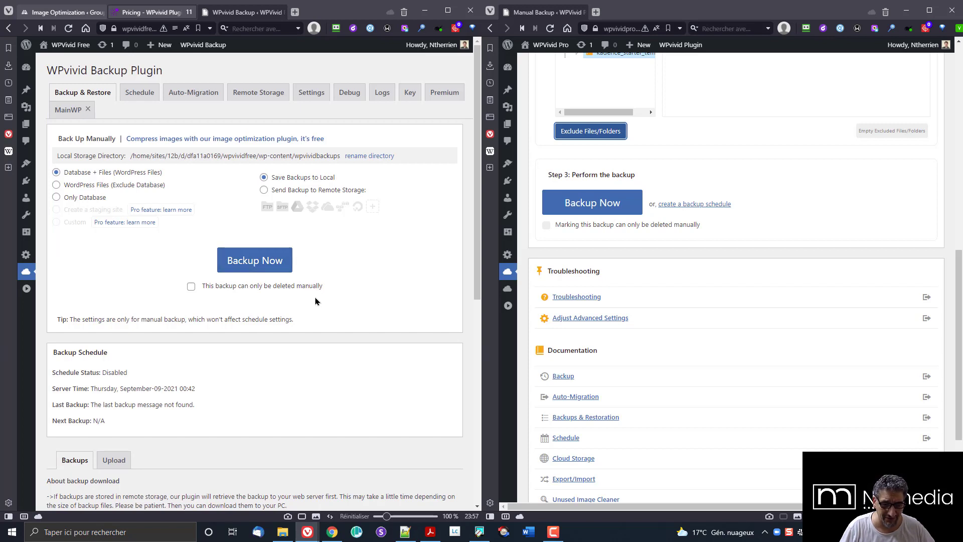
click(191, 287)
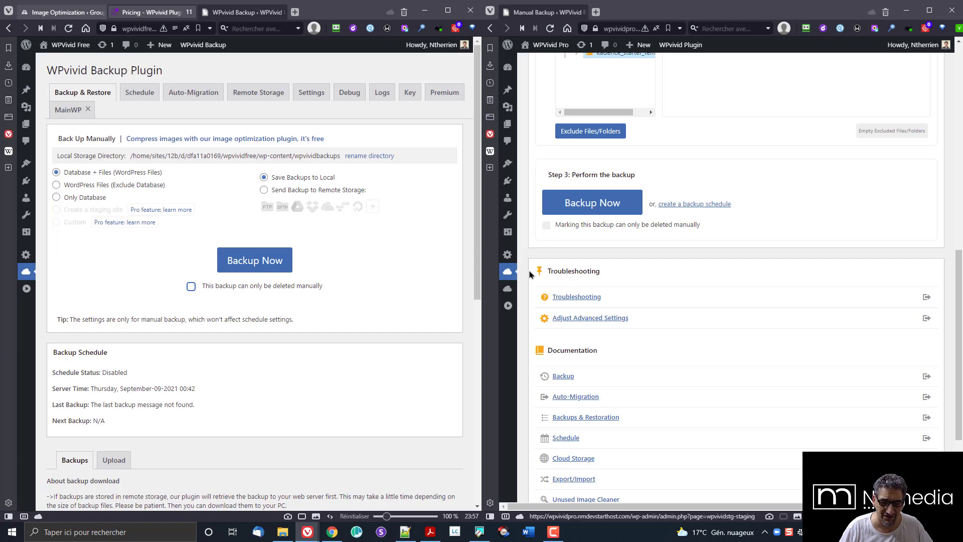
click(546, 225)
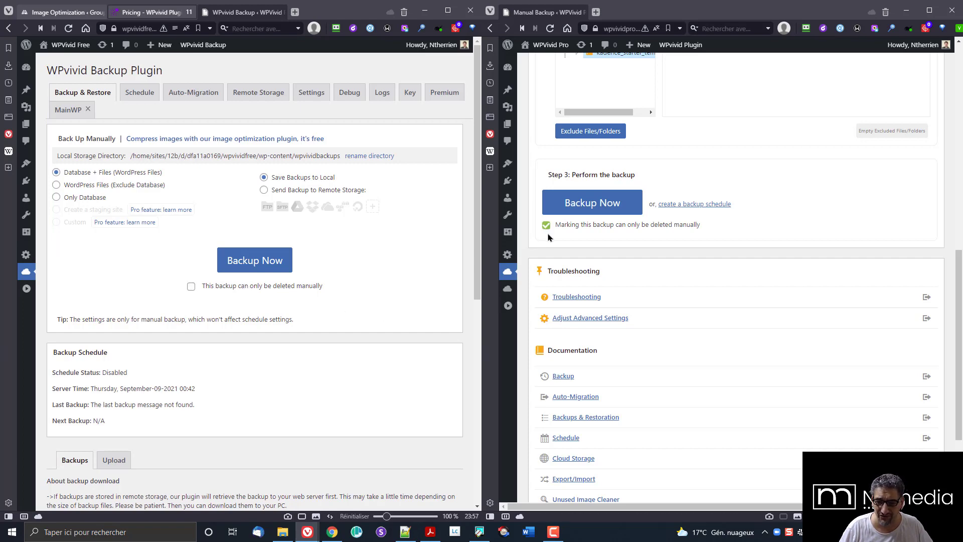
scroll(749, 253, up, 15)
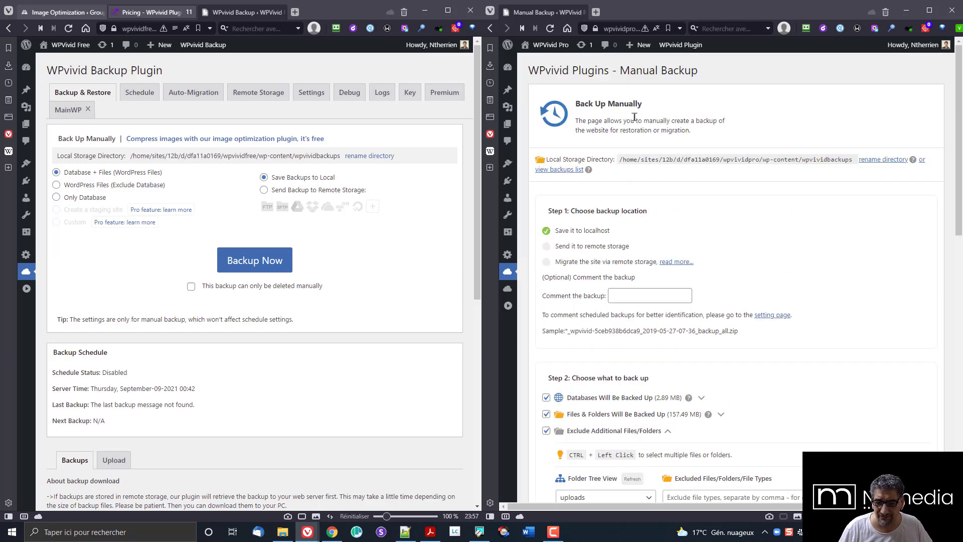
scroll(744, 198, down, 15)
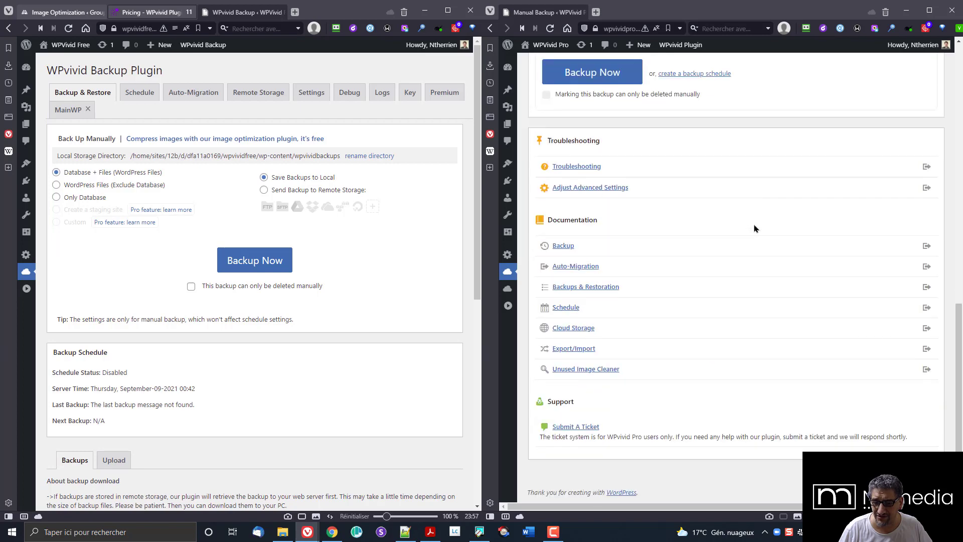
scroll(745, 198, up, 15)
Step: Examine the backup upload area and Backups list in WPvivid Free, and scan for uploaded or received backups
mouse_move(505, 277)
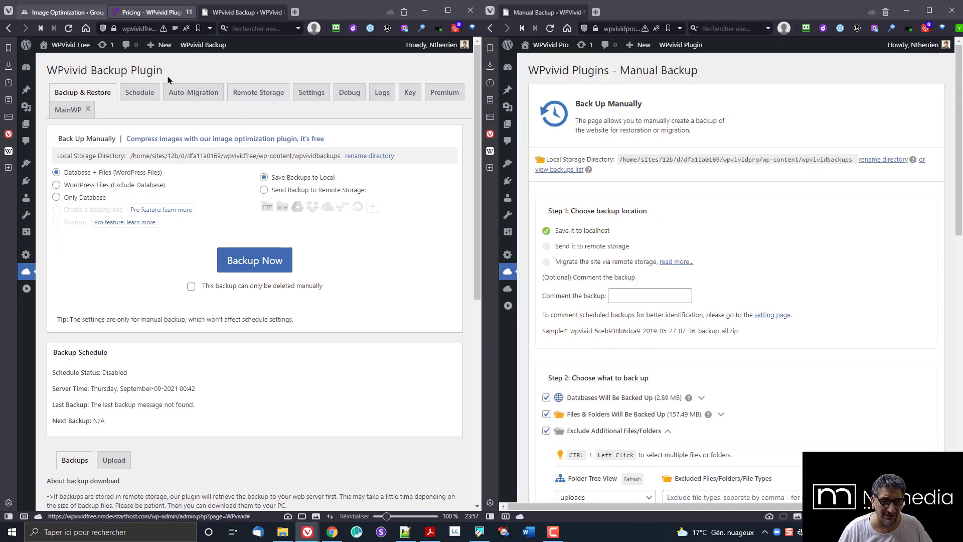
scroll(174, 263, down, 5)
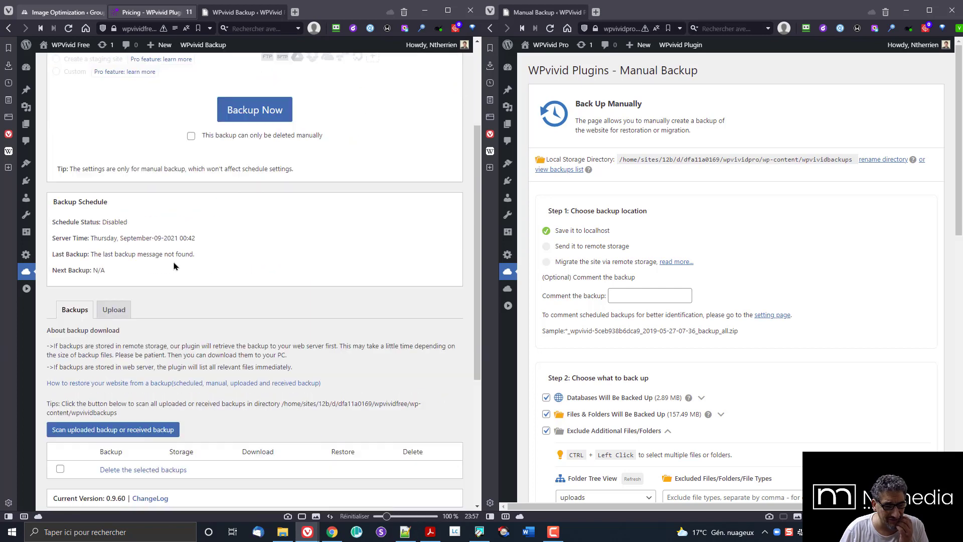
scroll(176, 261, up, 5)
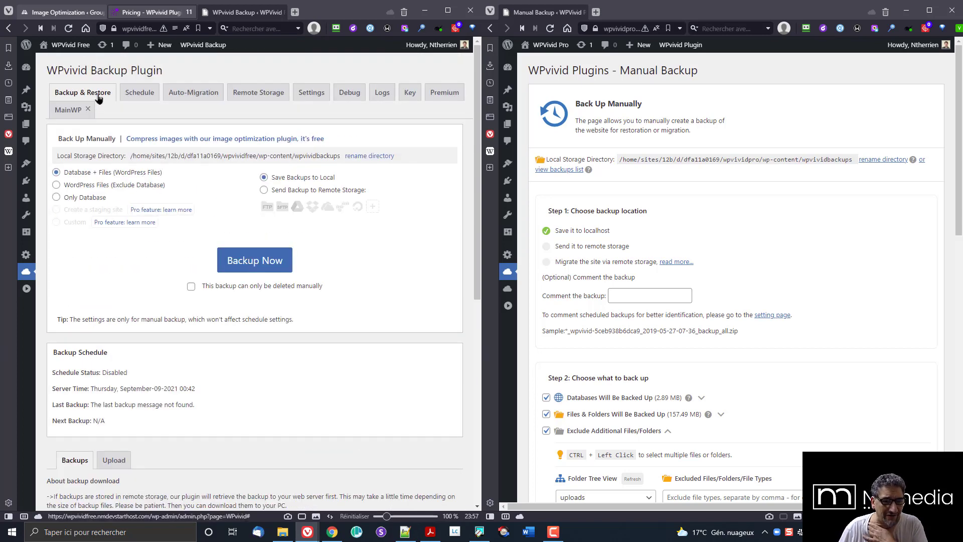
scroll(150, 176, down, 5)
scroll(156, 180, down, 3)
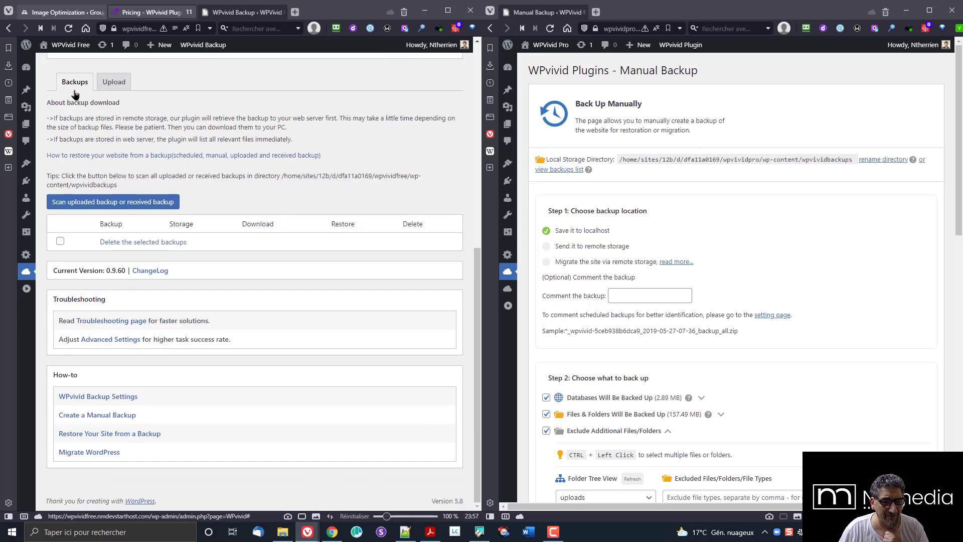
click(114, 82)
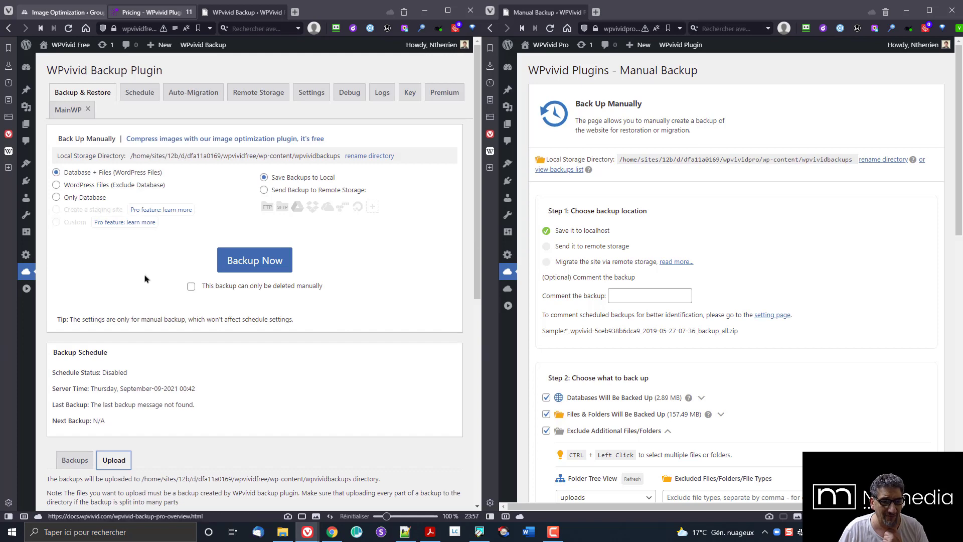
scroll(140, 232, down, 6)
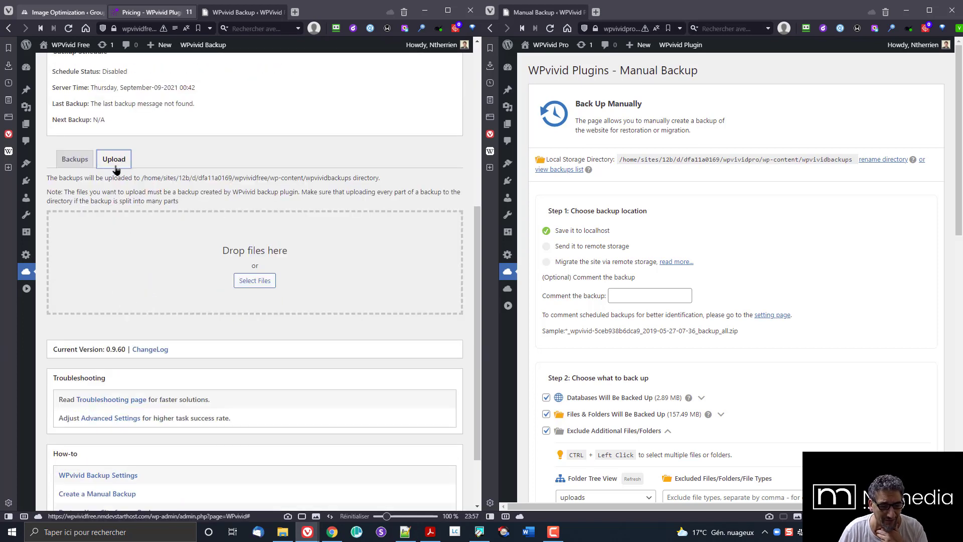
click(82, 165)
scroll(150, 214, down, 9)
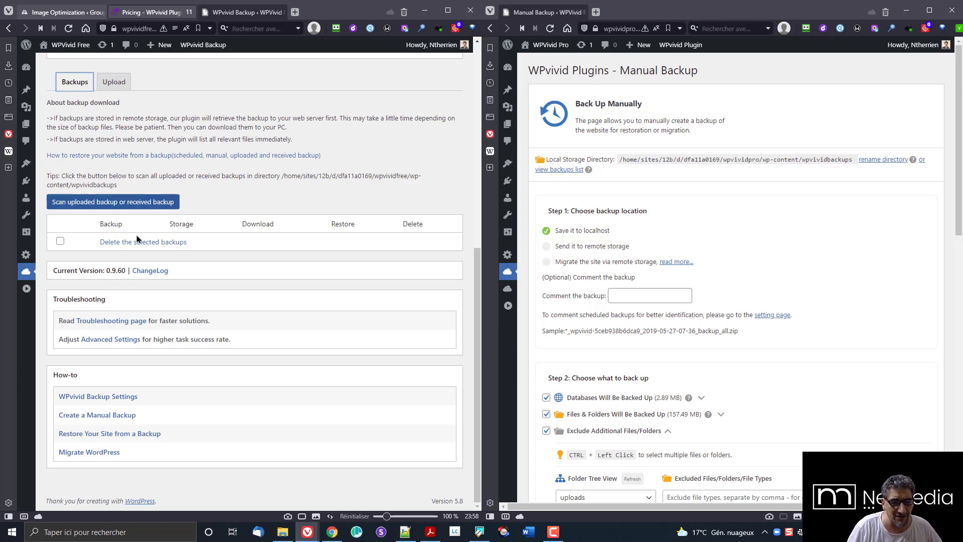
click(153, 202)
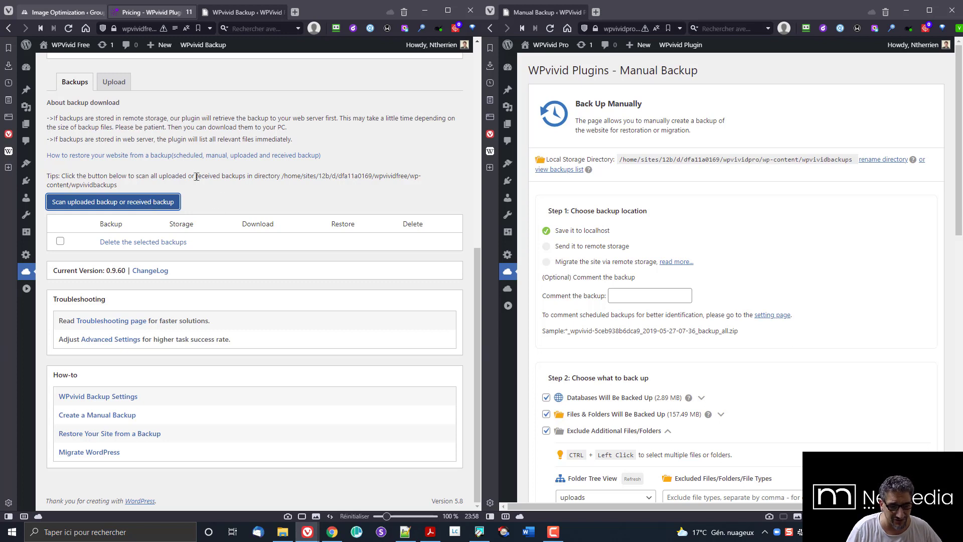
Step: Open Pro's Backups & Restoration page and examine its localhost and remote storage backup lists
mouse_move(506, 275)
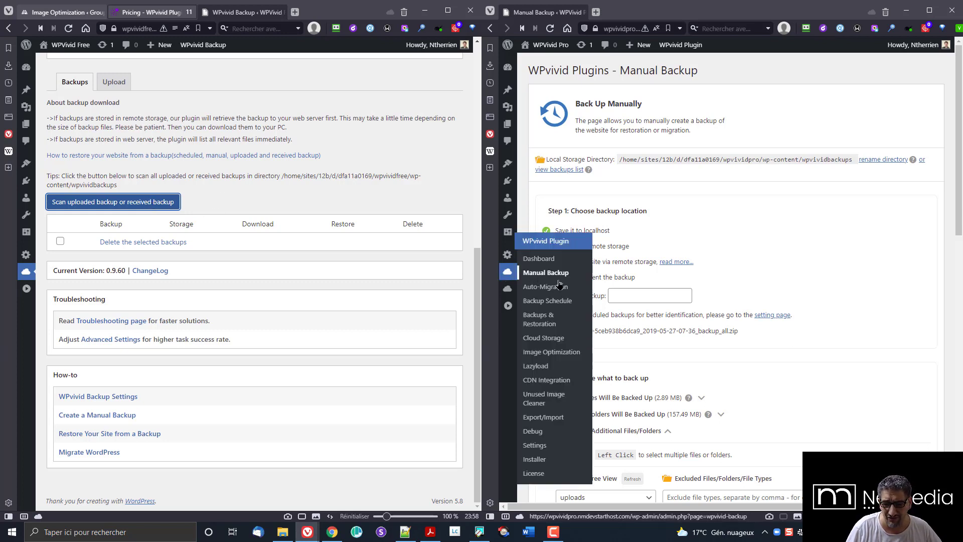
click(547, 322)
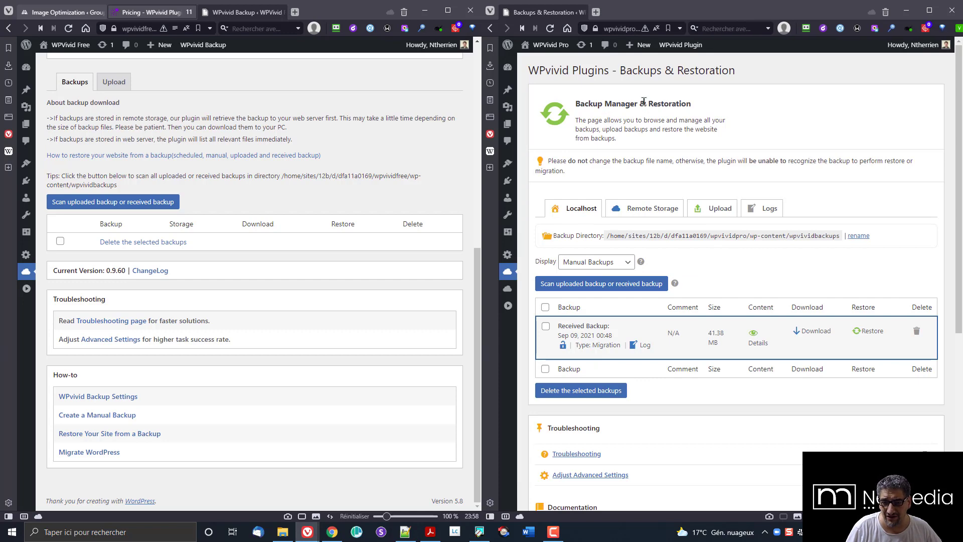
scroll(120, 171, up, 8)
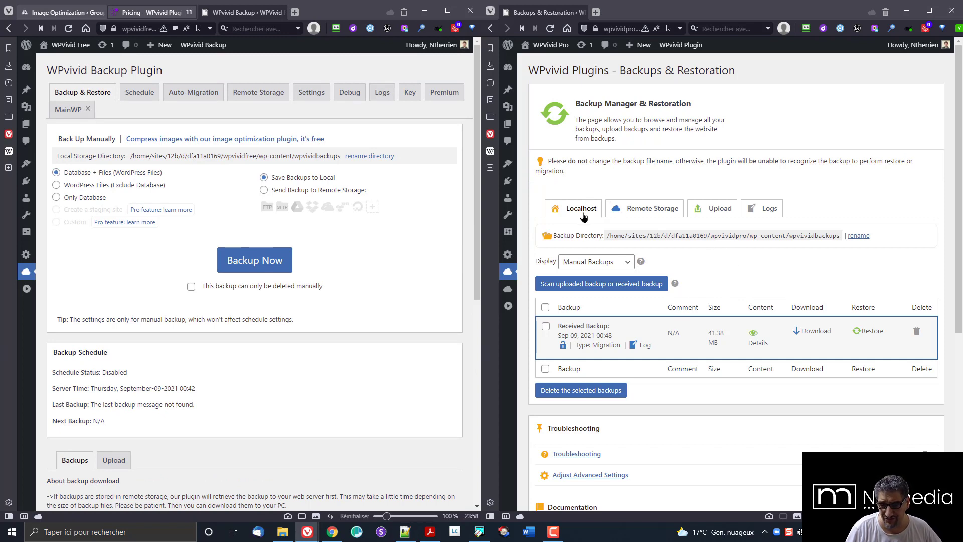
click(642, 210)
scroll(640, 211, down, 3)
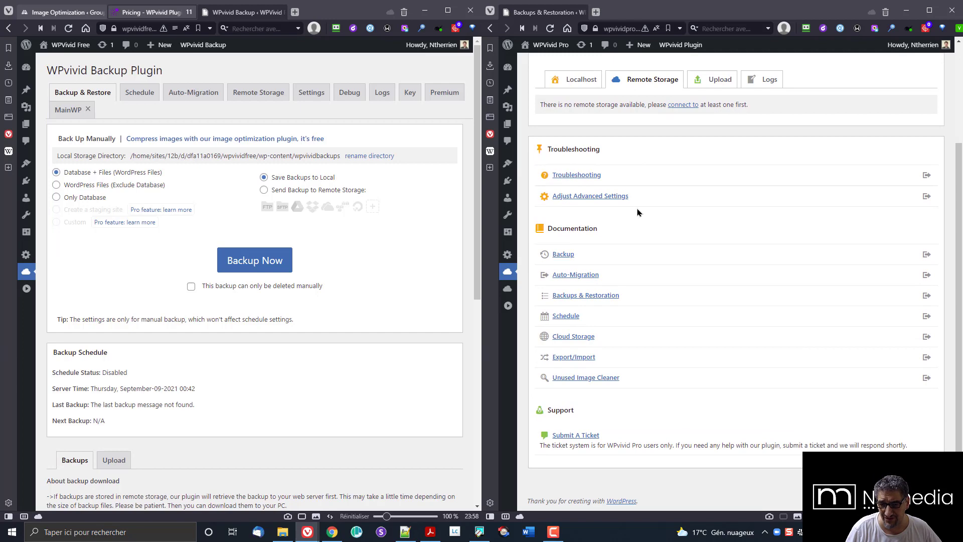
Step: Examine the backup upload area and the logs in Pro's Backups & Restoration page
click(713, 79)
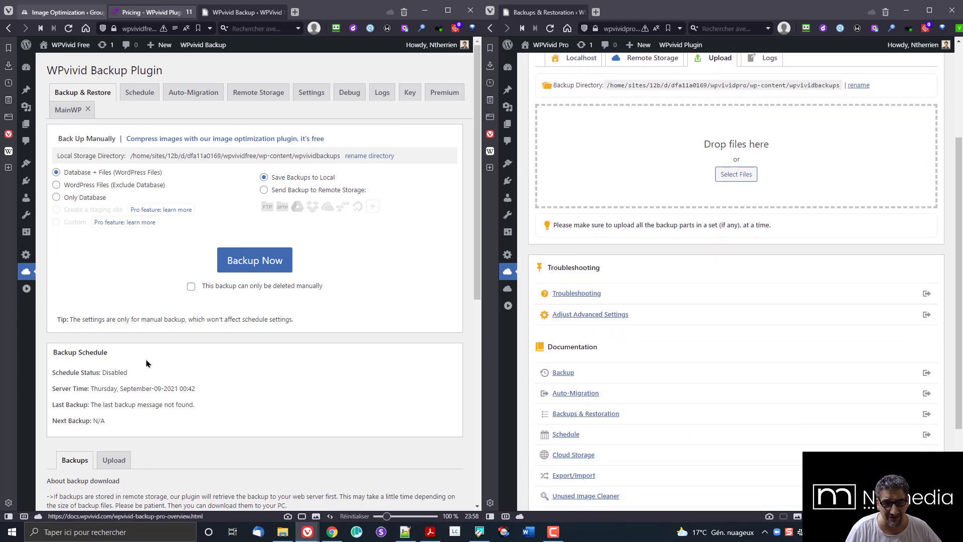
scroll(110, 451, down, 3)
scroll(682, 284, up, 3)
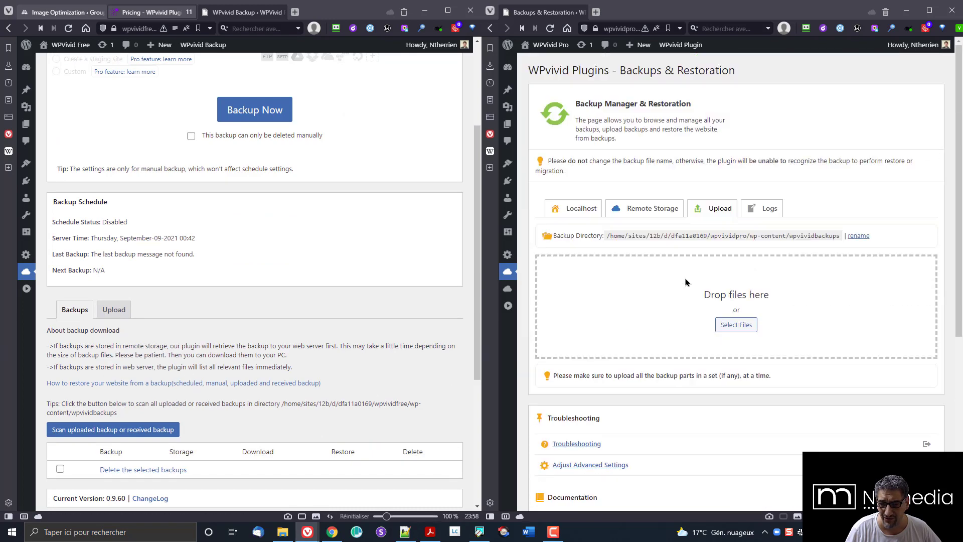
click(773, 210)
scroll(772, 212, down, 3)
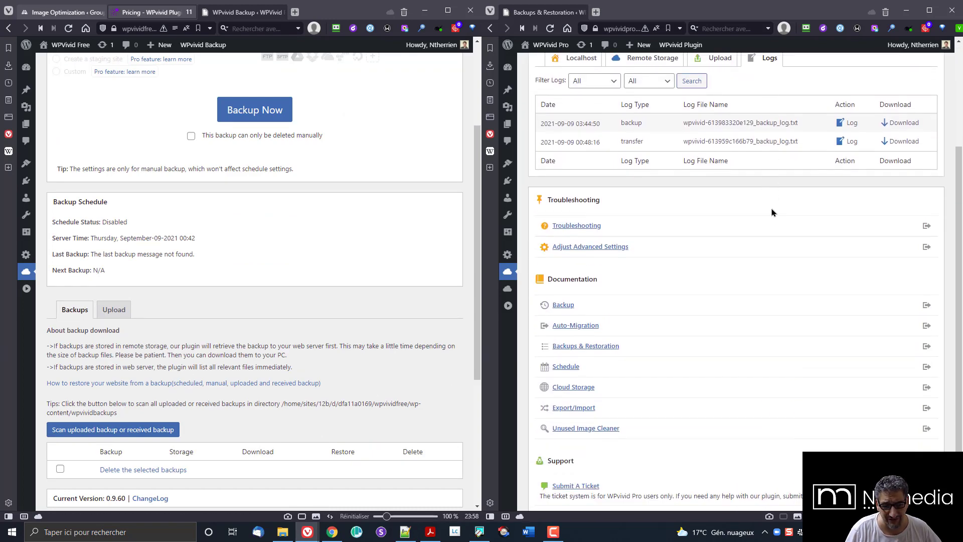
scroll(331, 348, up, 1)
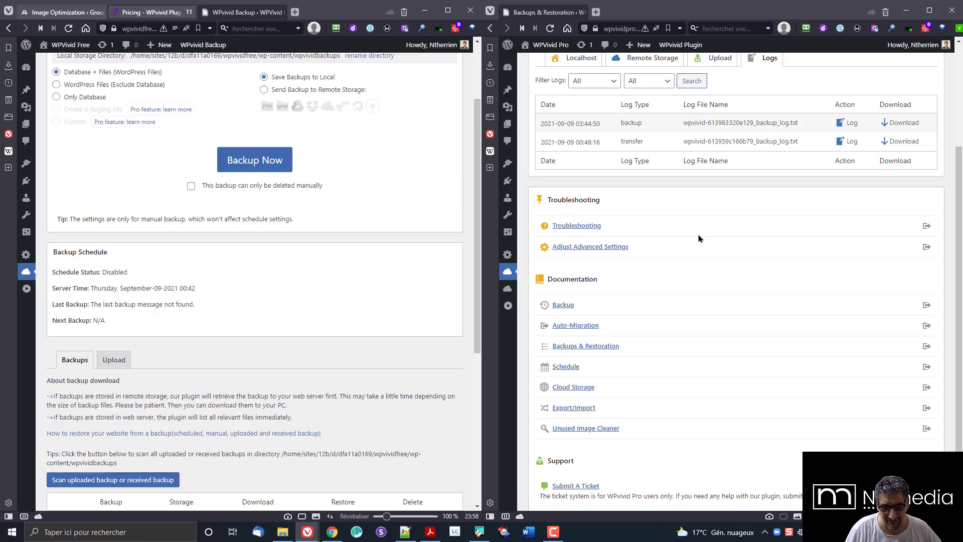
Step: Return to the localhost backup list in Pro and view the received backup's download, restore and delete options
scroll(655, 251, up, 3)
click(580, 210)
scroll(580, 214, down, 3)
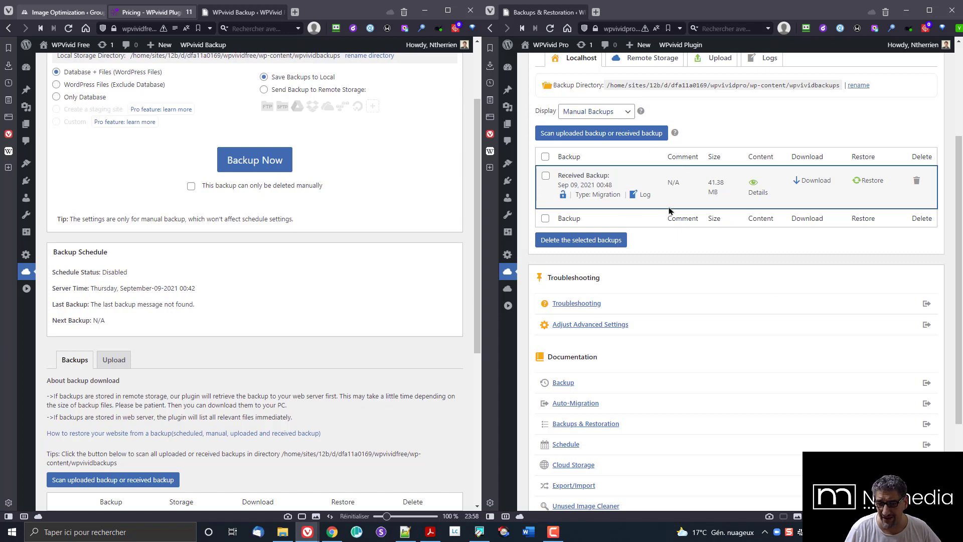
Step: Filter Pro's localhost backup list by scheduled, uploaded and rollback backups to compare what each list holds
click(605, 116)
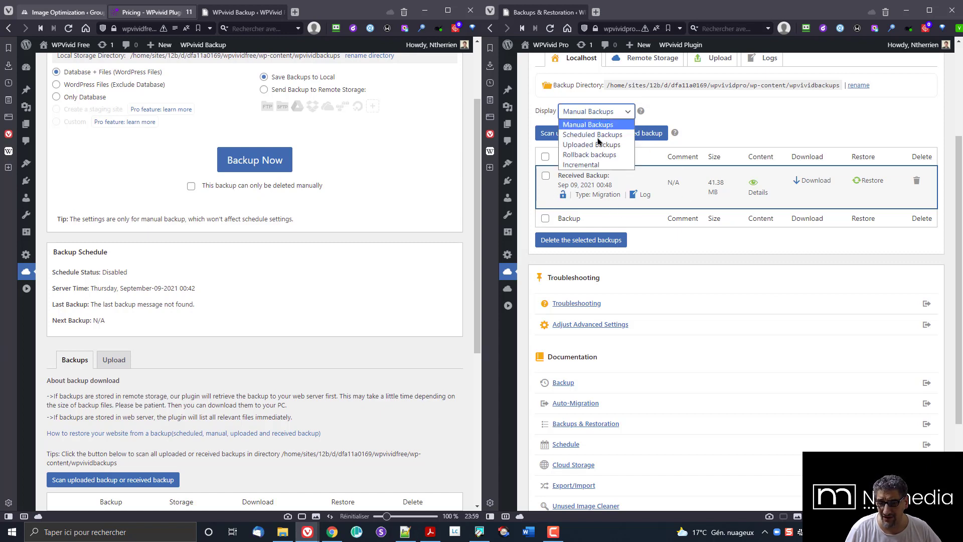
click(592, 133)
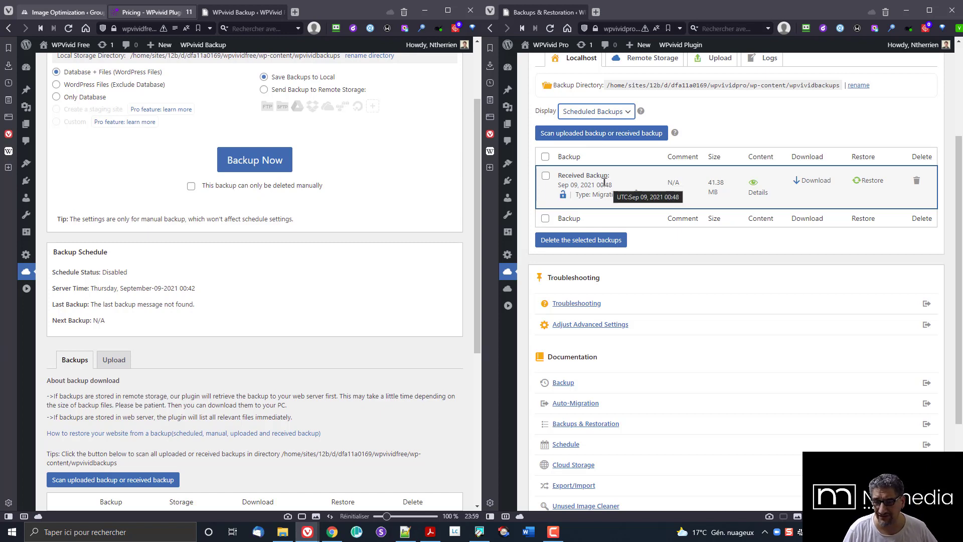
click(598, 116)
click(610, 145)
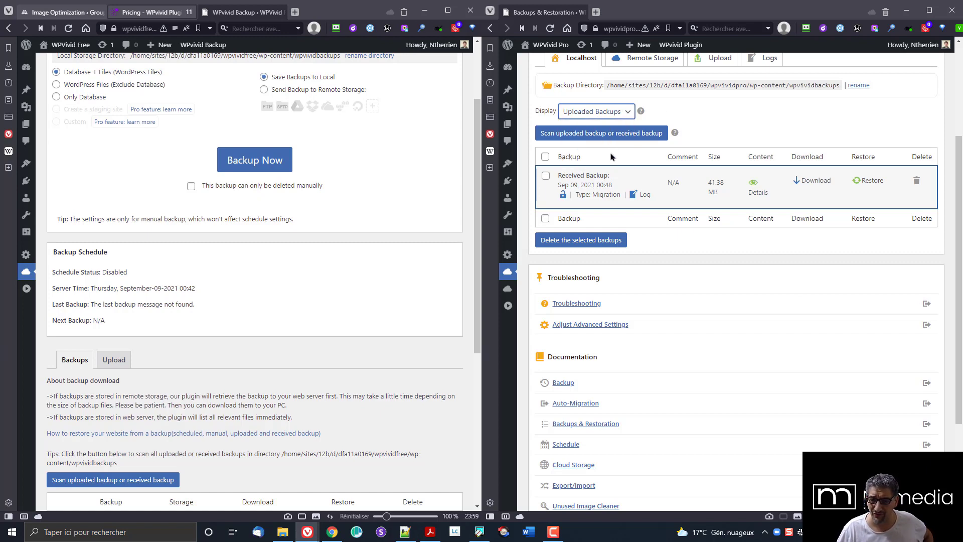
click(609, 116)
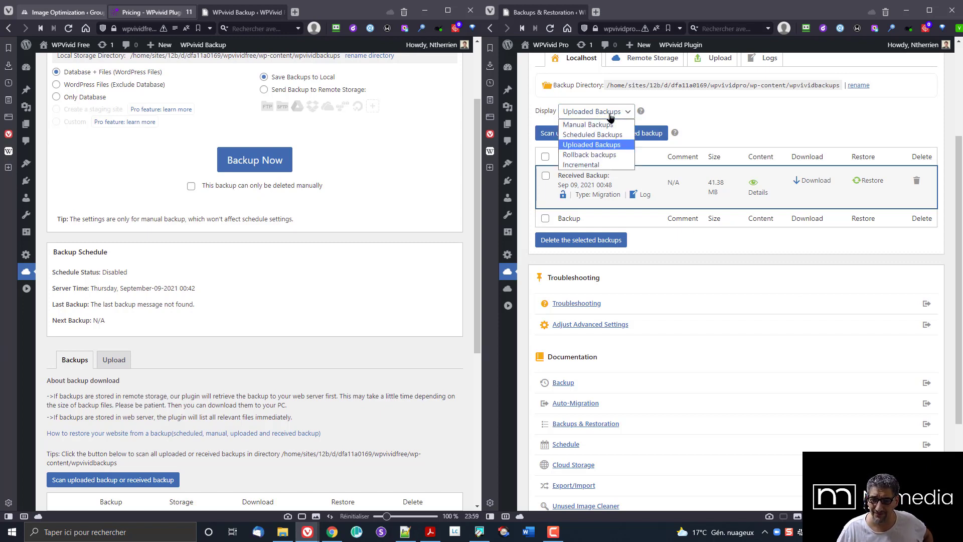
click(606, 154)
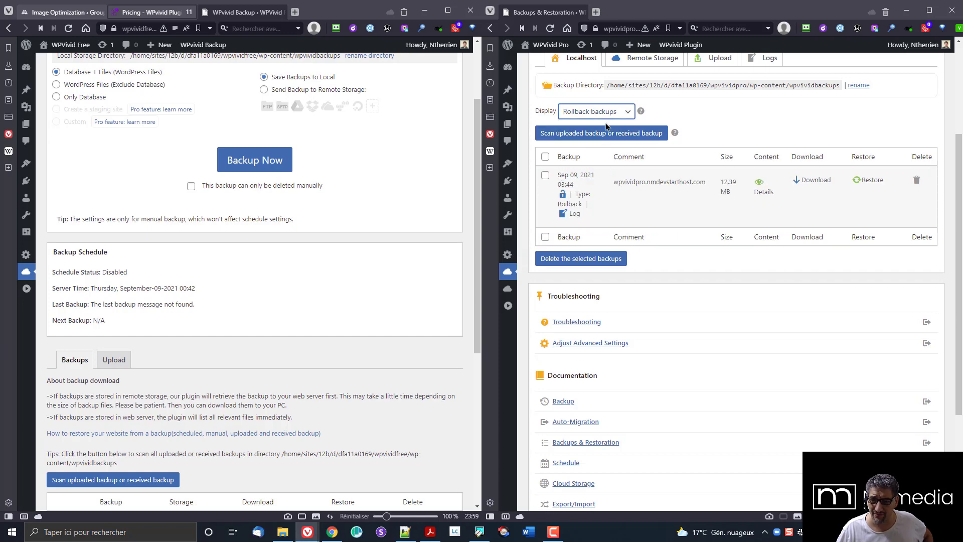
Step: Scan for uploaded or received backups in Pro and display the rollback backups again
scroll(617, 119, up, 2)
scroll(617, 119, up, 1)
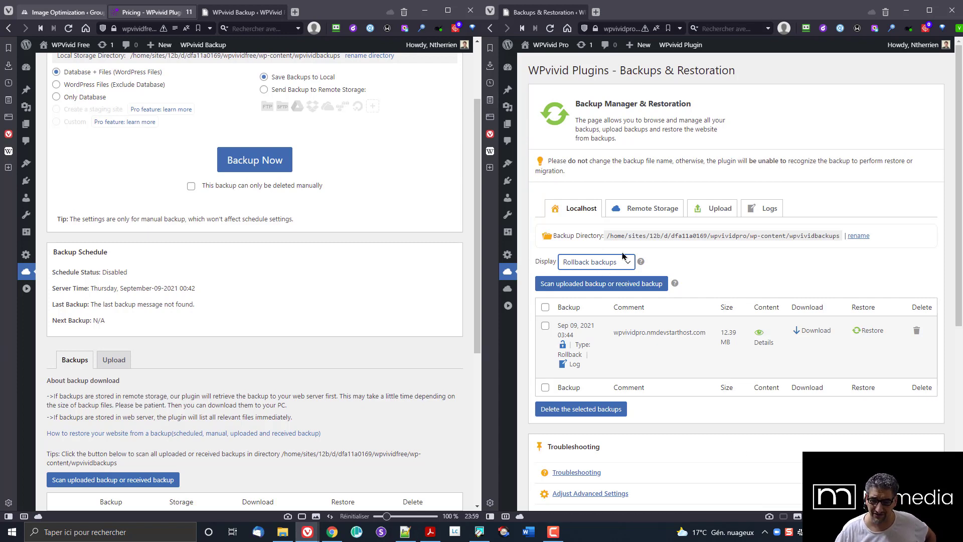
click(609, 285)
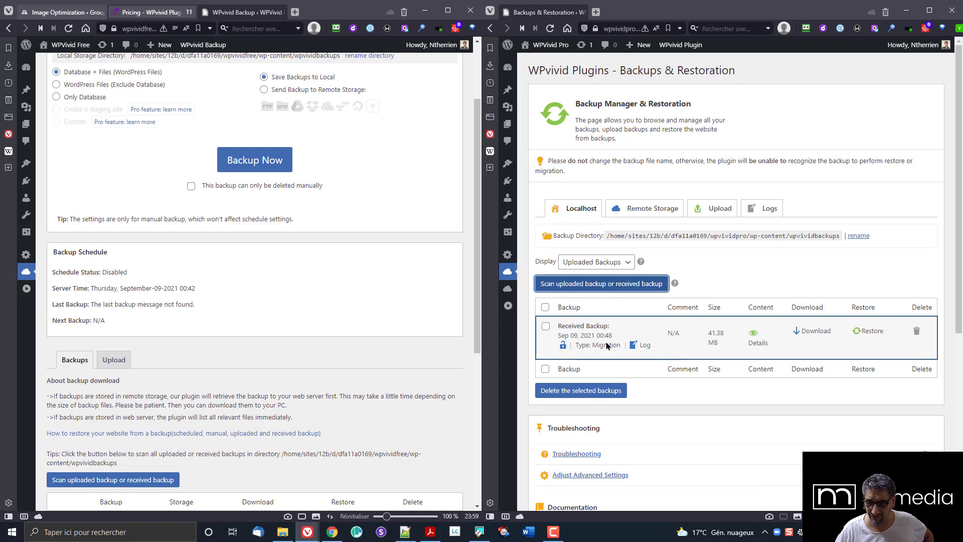
click(585, 262)
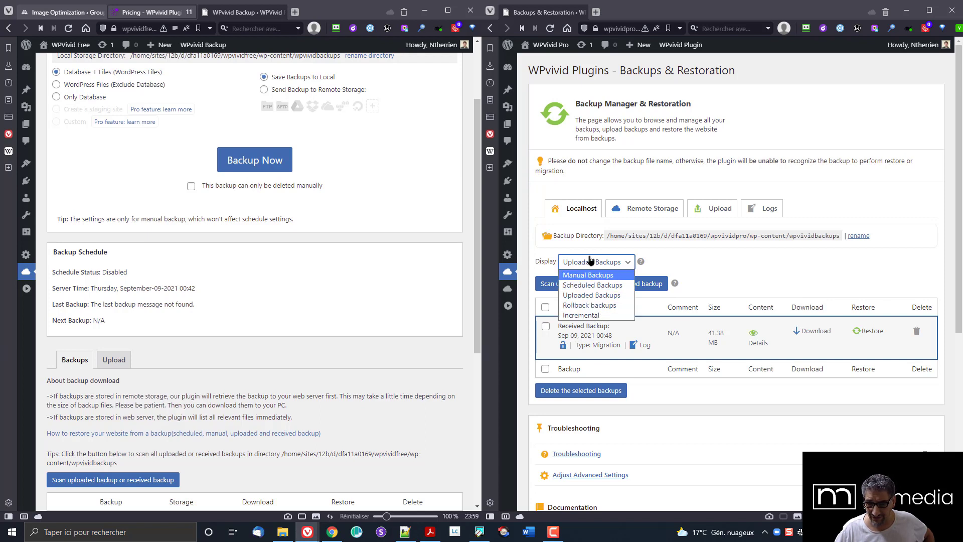
click(599, 305)
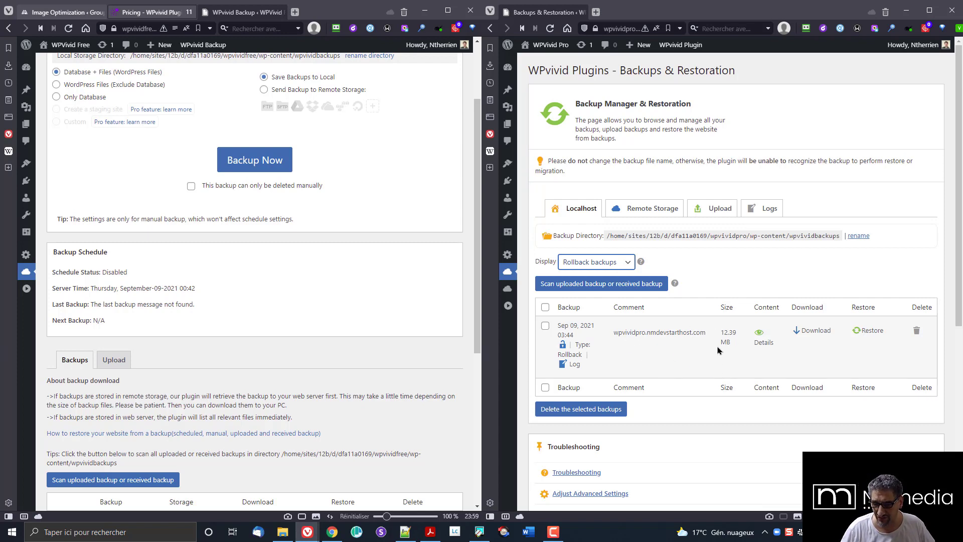
Step: Display Pro's incremental file backups and review the file, database and other backup categories available
click(590, 267)
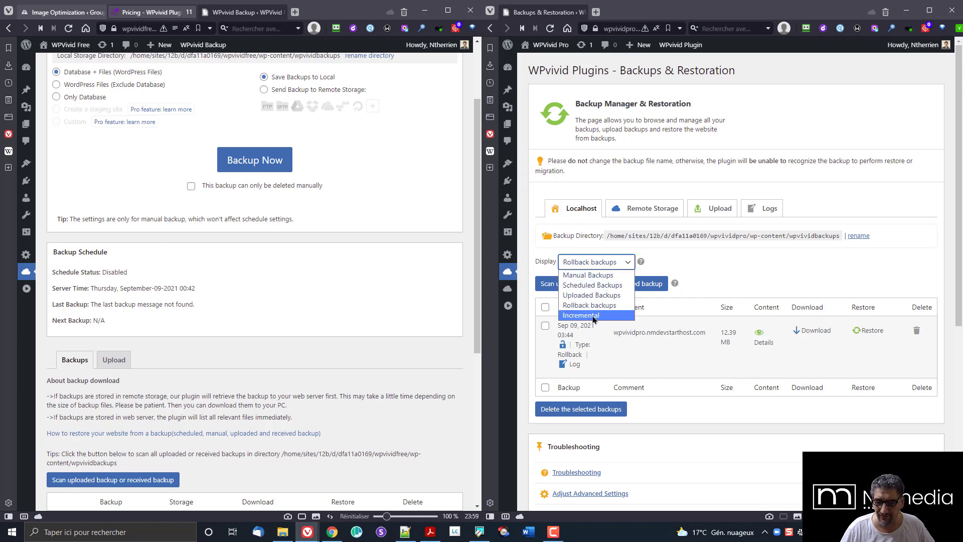
click(593, 316)
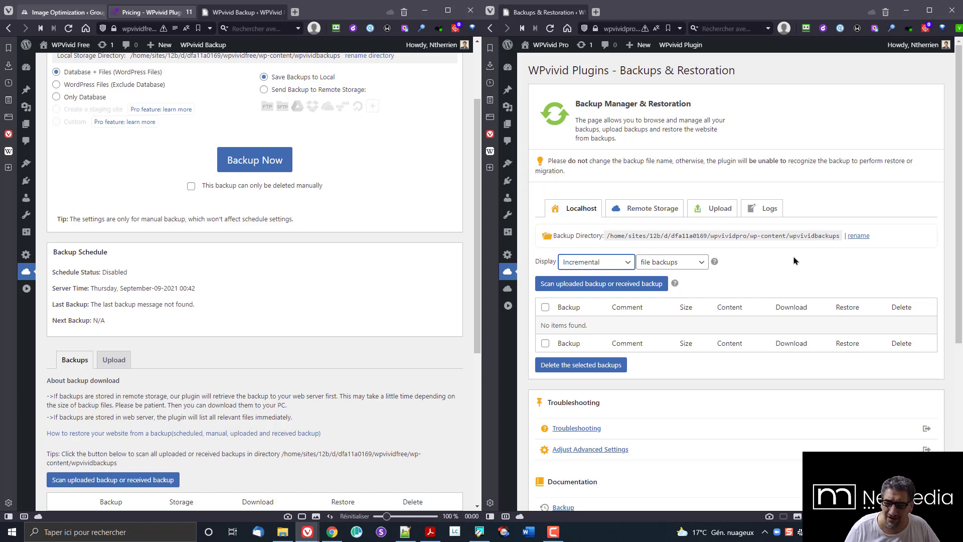
click(668, 265)
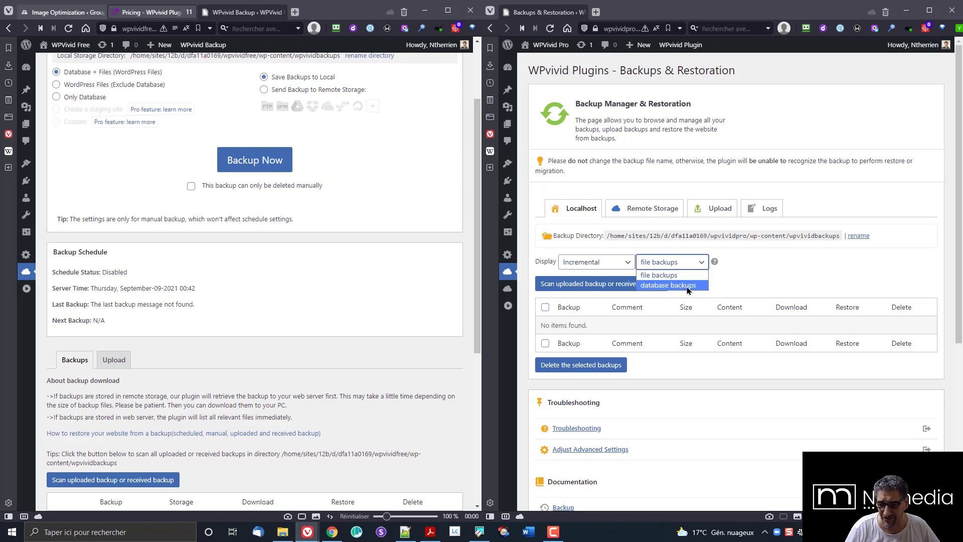
click(675, 275)
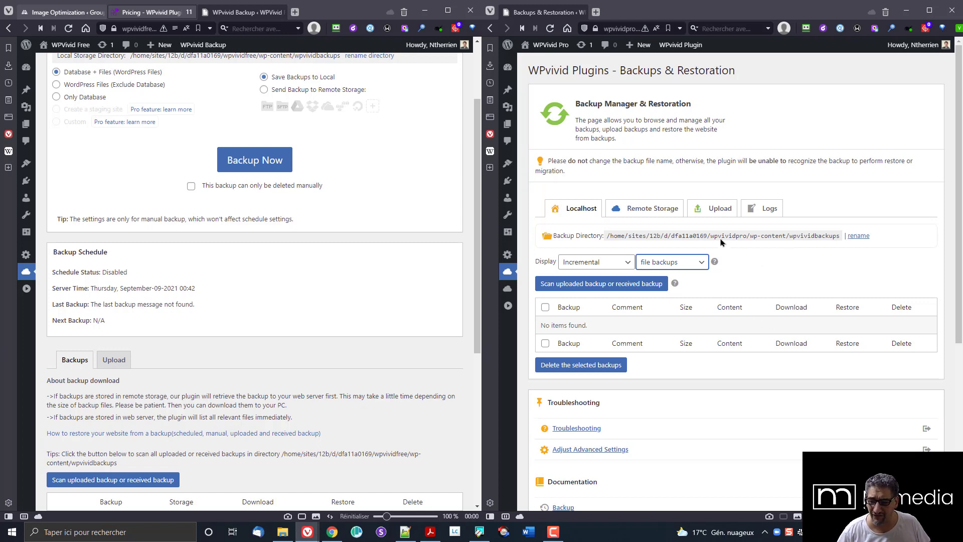
click(773, 268)
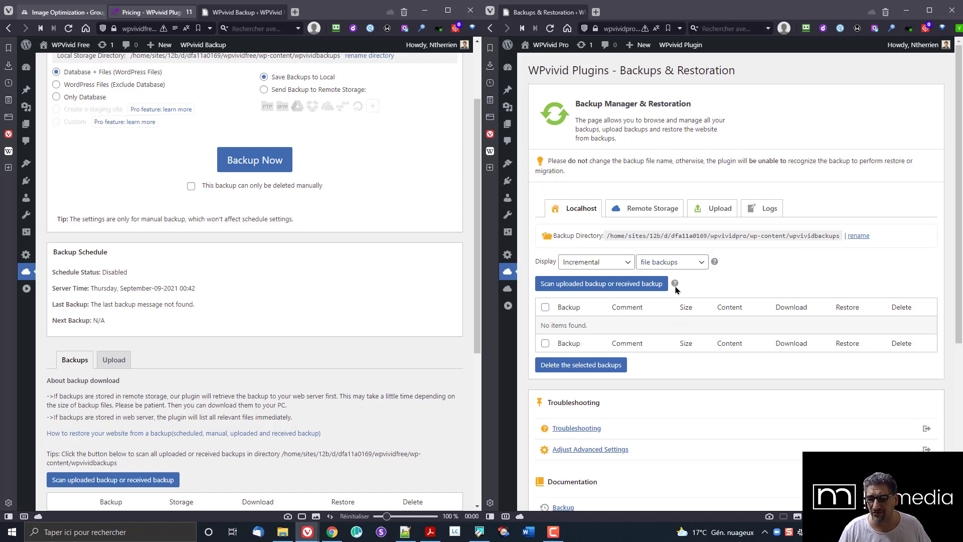
click(598, 263)
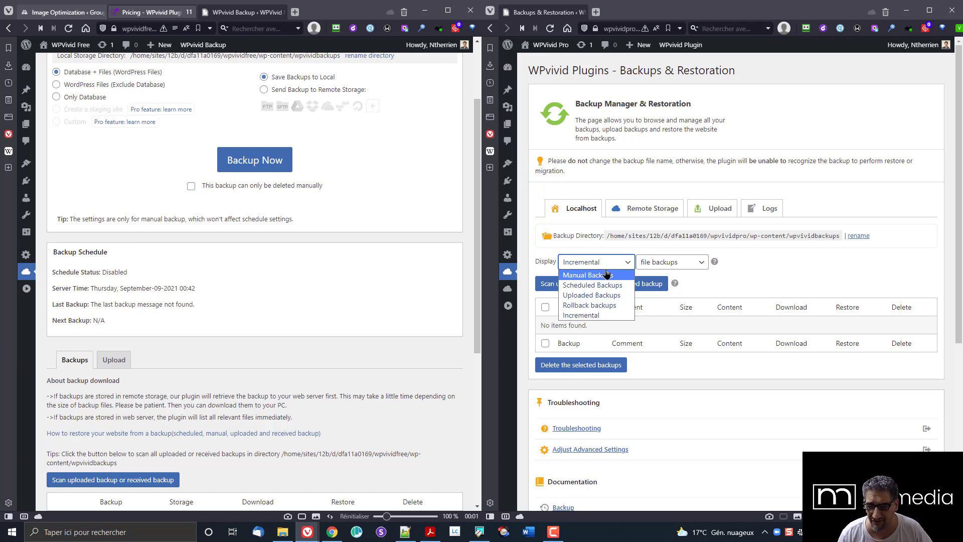
click(727, 288)
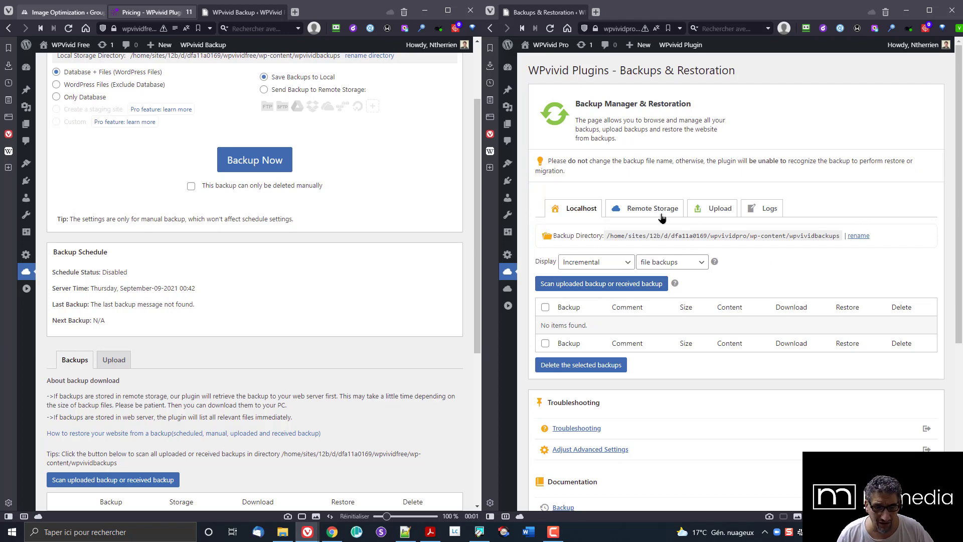
Step: Open the Schedule settings in WPvivid Free and the Backup Schedule page in Pro for comparison
scroll(272, 376, up, 2)
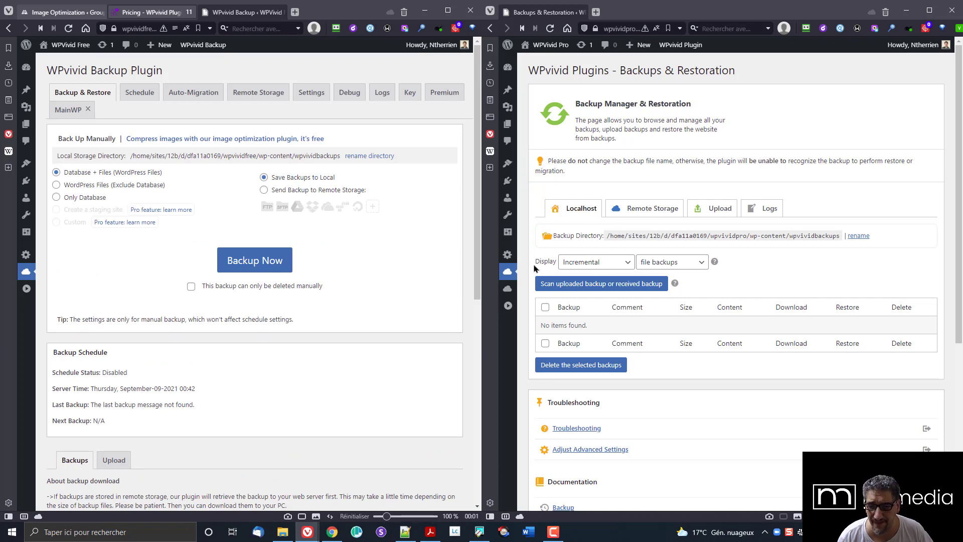
click(136, 100)
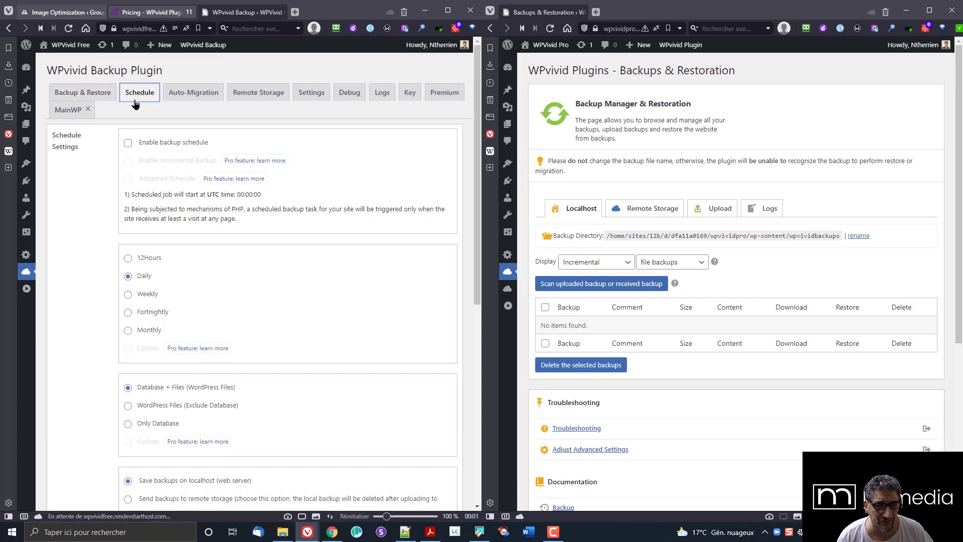
mouse_move(509, 275)
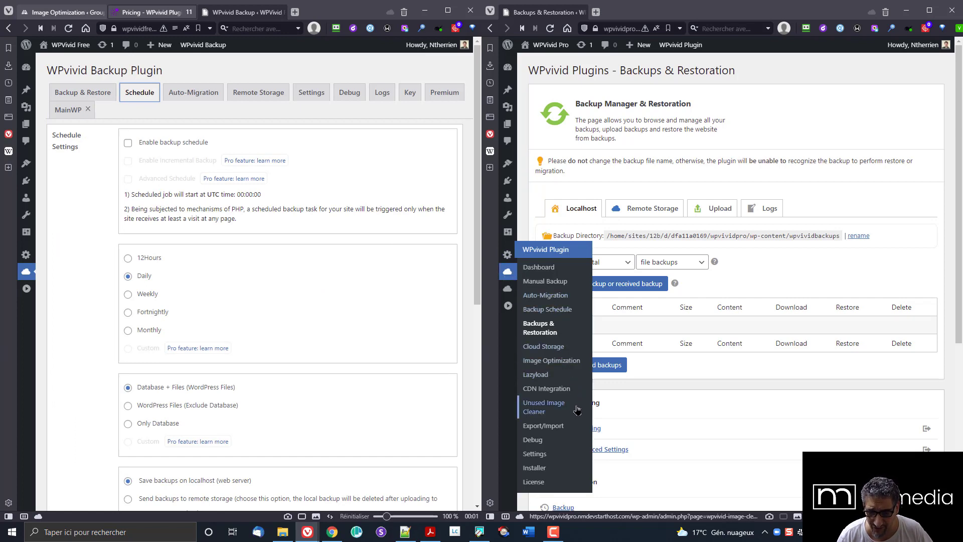
click(567, 312)
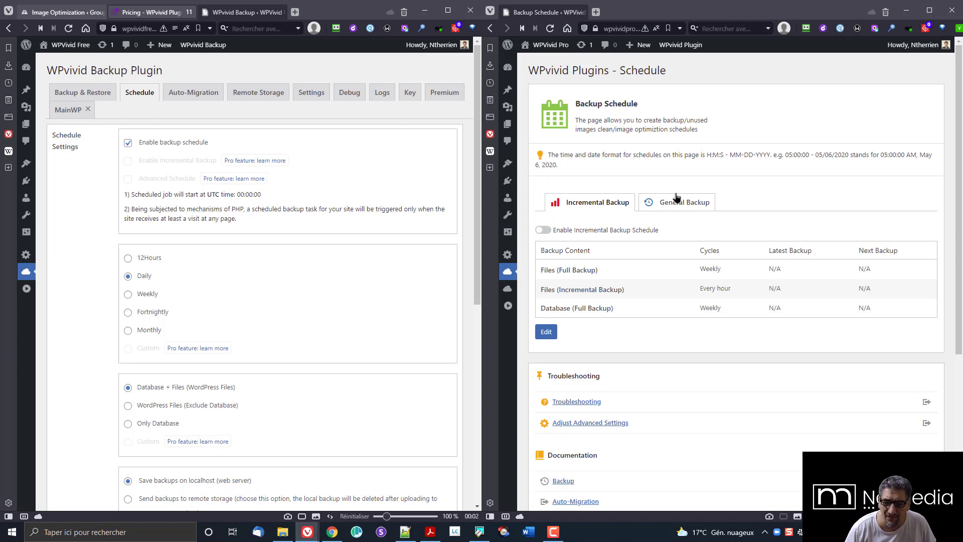
Step: Enable Pro's incremental backup schedule and check the next backup dates for files and database
click(543, 230)
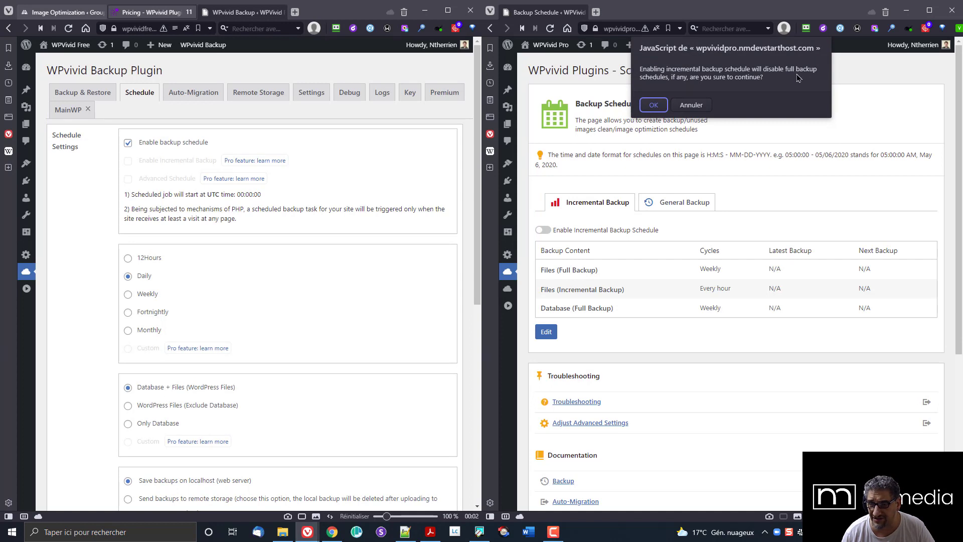
click(654, 105)
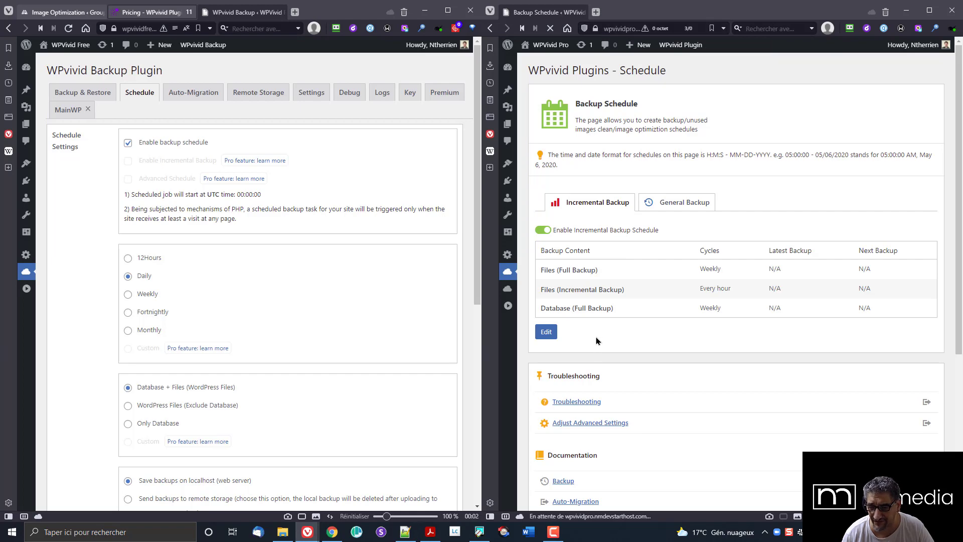
scroll(609, 286, down, 3)
scroll(709, 229, up, 3)
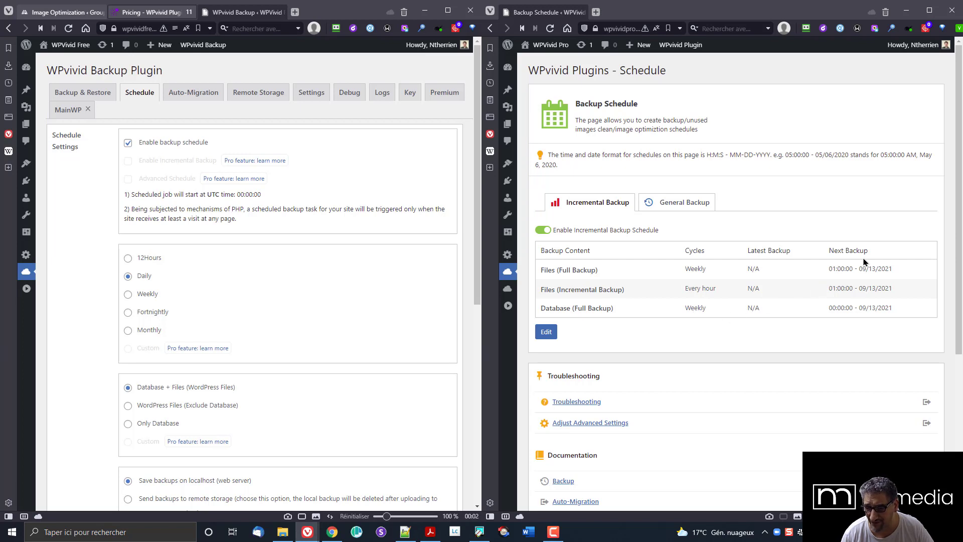
Step: Open the incremental schedule for editing and examine its cycles, start times, backup location and backup content options
click(546, 332)
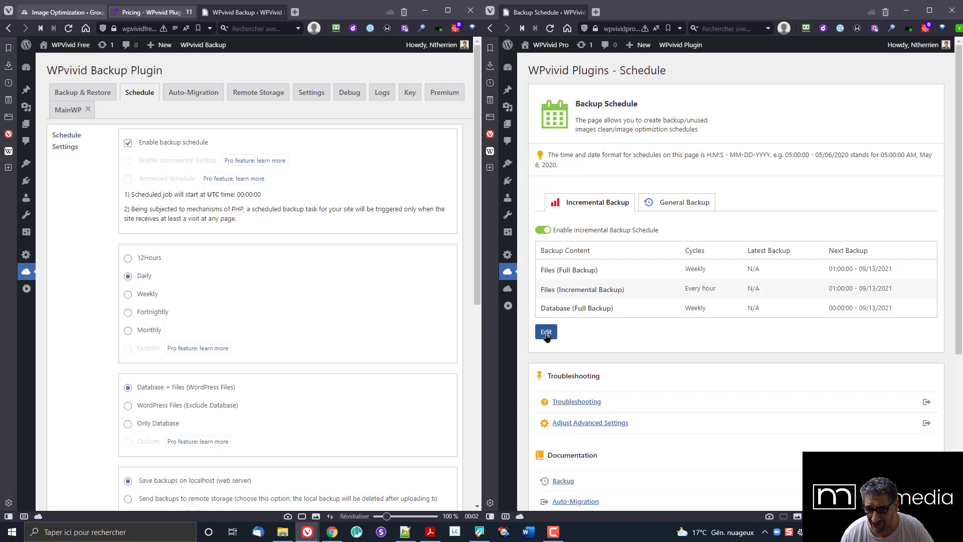
scroll(683, 300, down, 3)
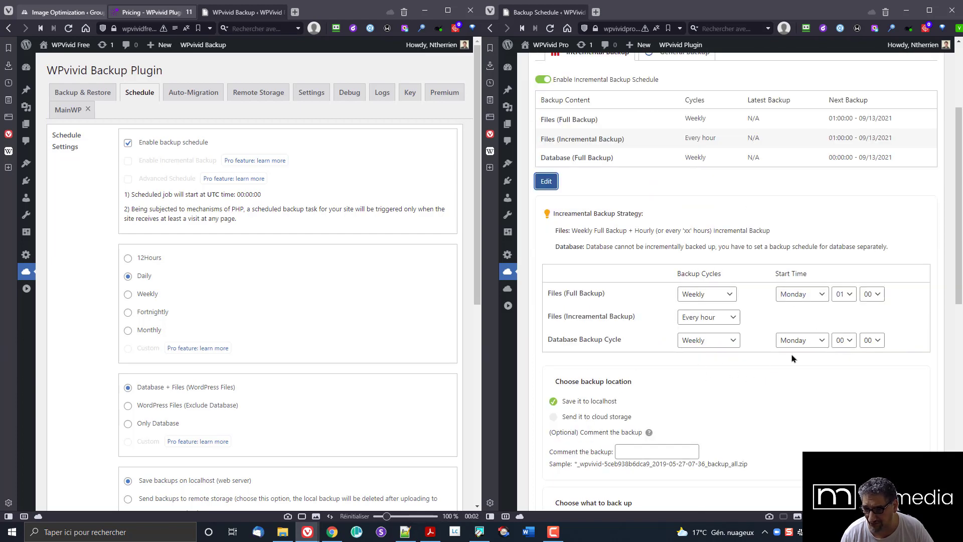
scroll(793, 358, down, 2)
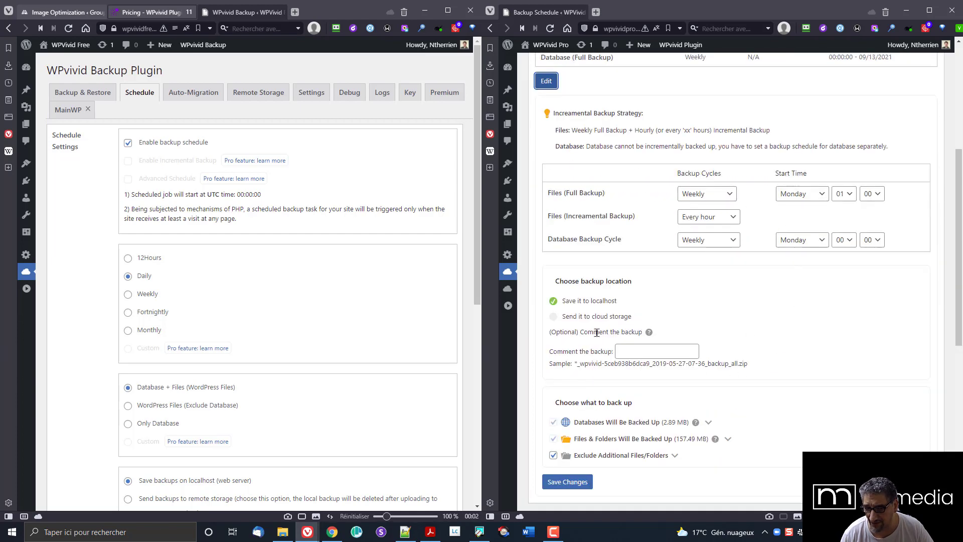
scroll(585, 451, down, 1)
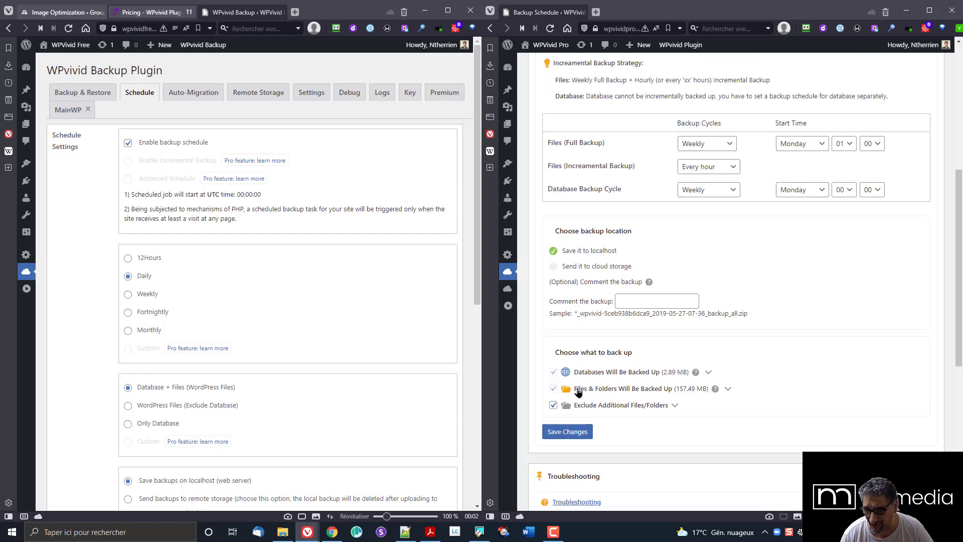
scroll(583, 362, up, 5)
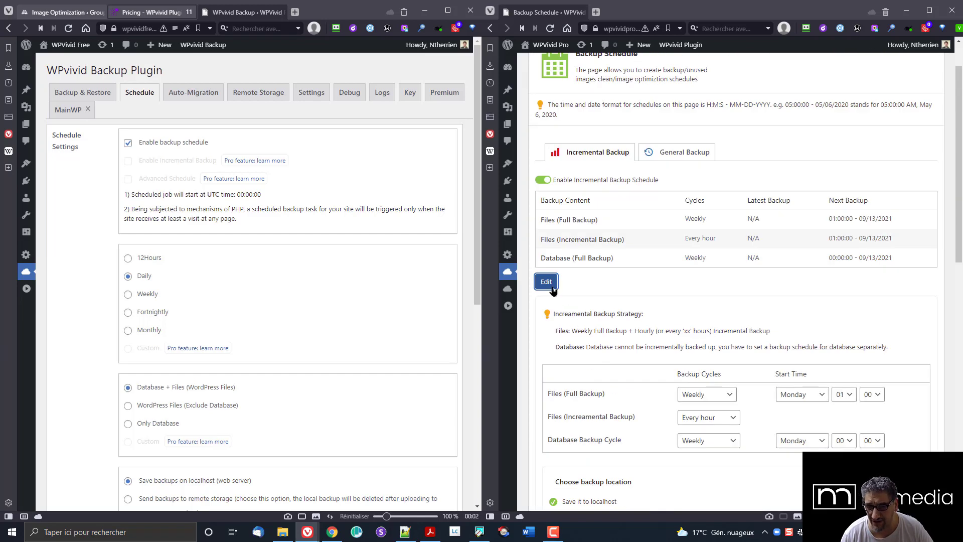
Step: Disable Pro's incremental backup schedule and view the General Backup schedule list
click(545, 180)
click(653, 104)
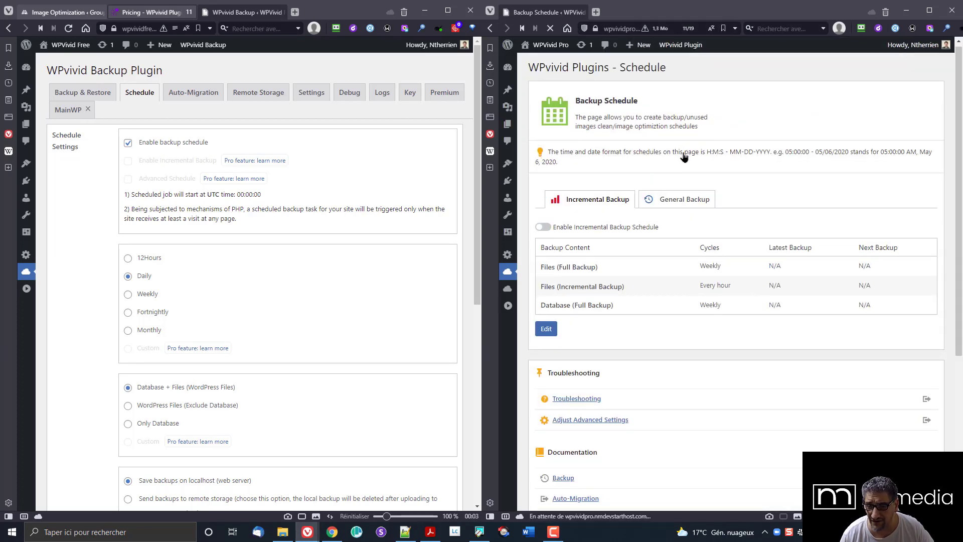
scroll(683, 151, down, 3)
click(679, 60)
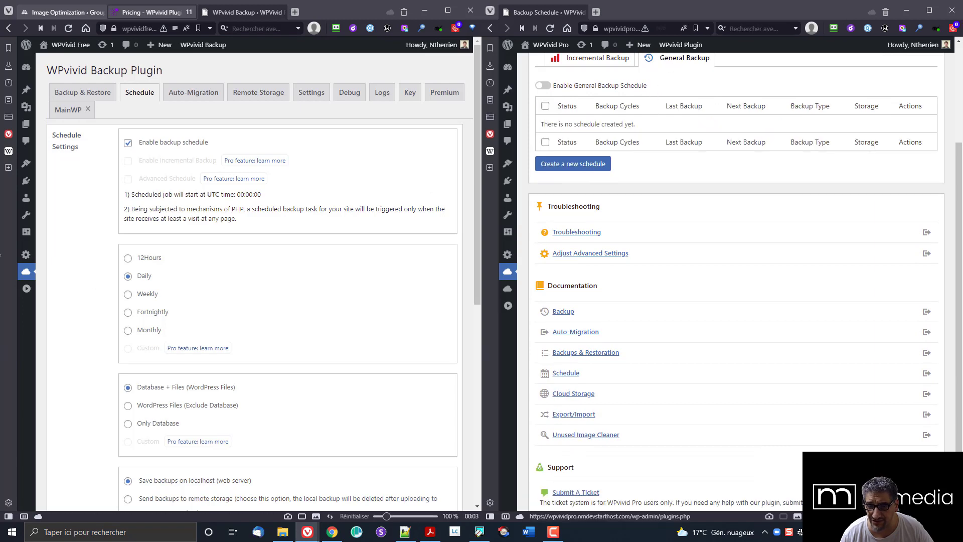
scroll(684, 271, up, 3)
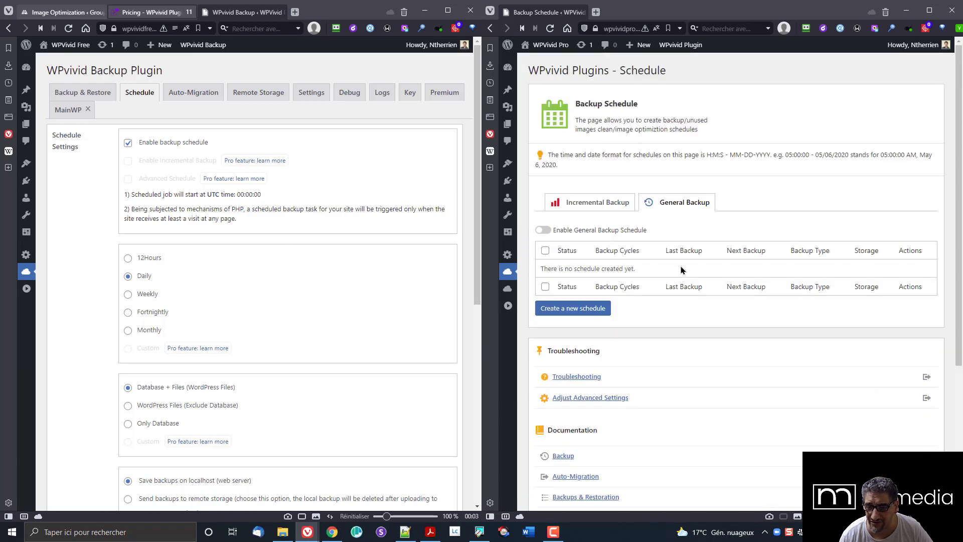
Step: Enable Pro's general backup schedule and open the form for creating a new schedule
click(543, 231)
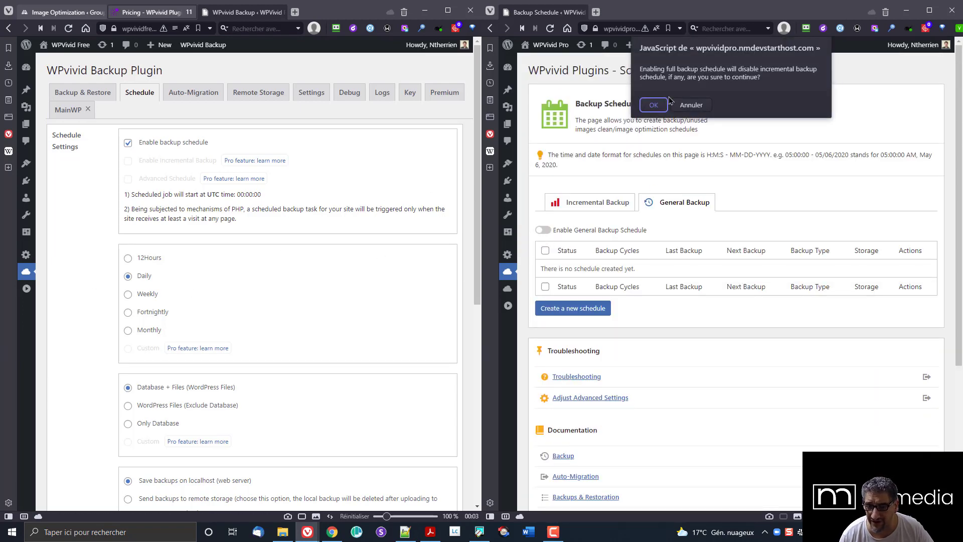
click(654, 104)
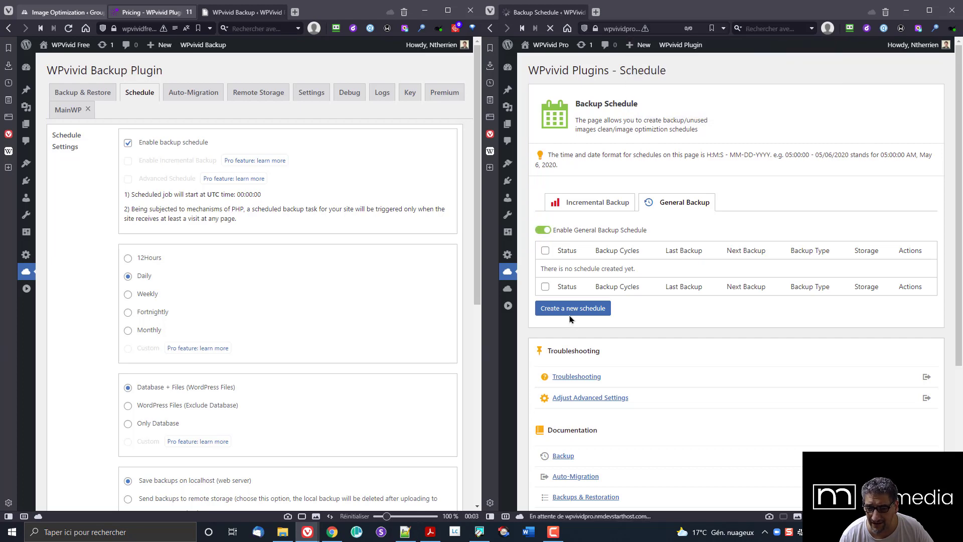
scroll(570, 315, down, 3)
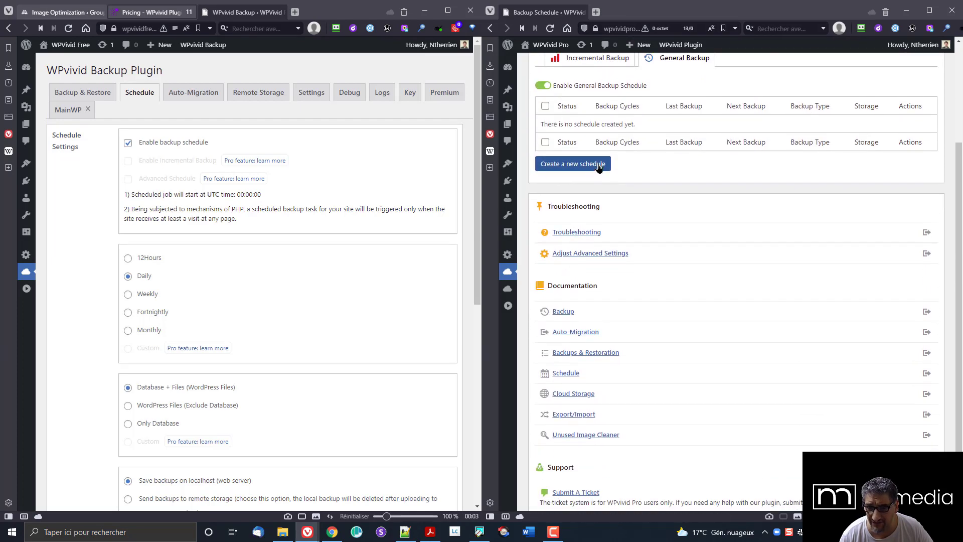
click(602, 165)
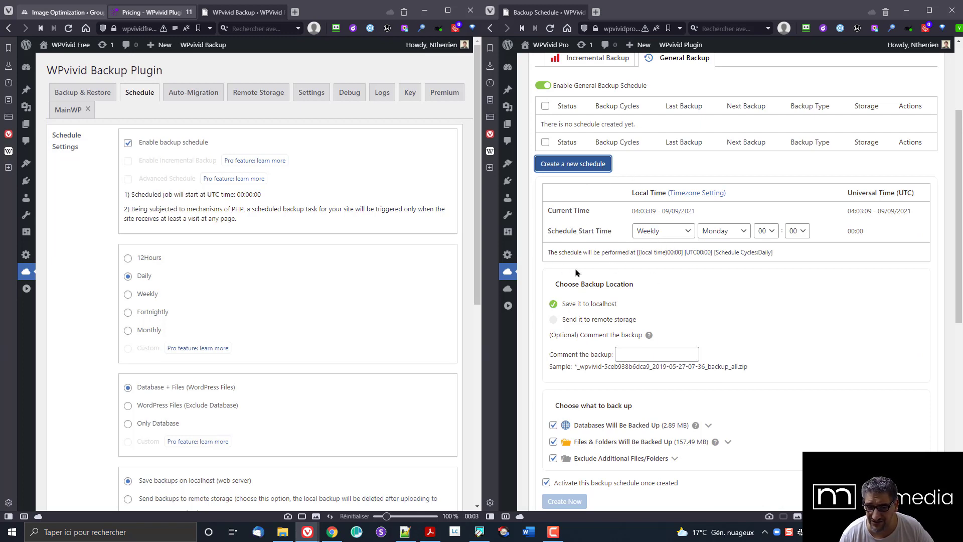
Step: Review the cycle and weekday choices for the new general backup schedule and set its cycle to Every 8 hours
click(672, 235)
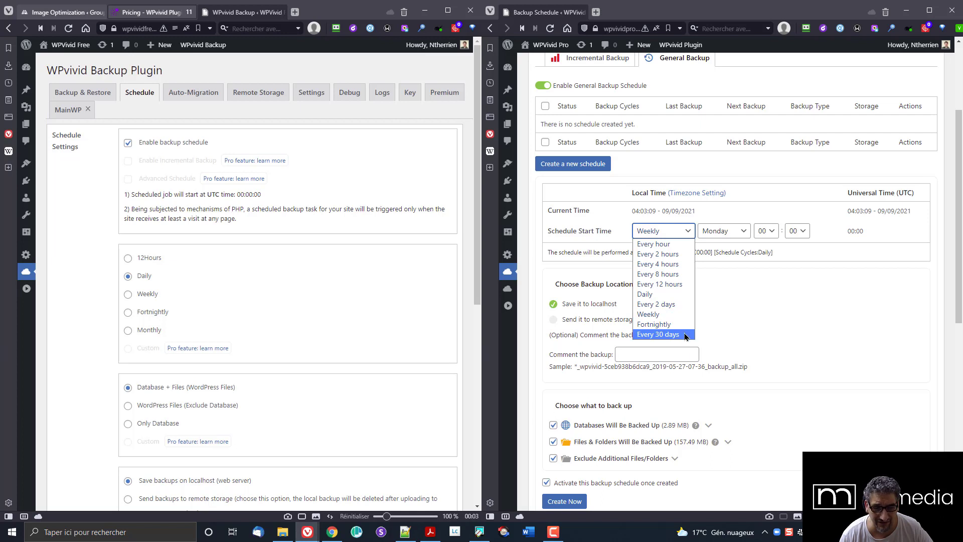
click(738, 307)
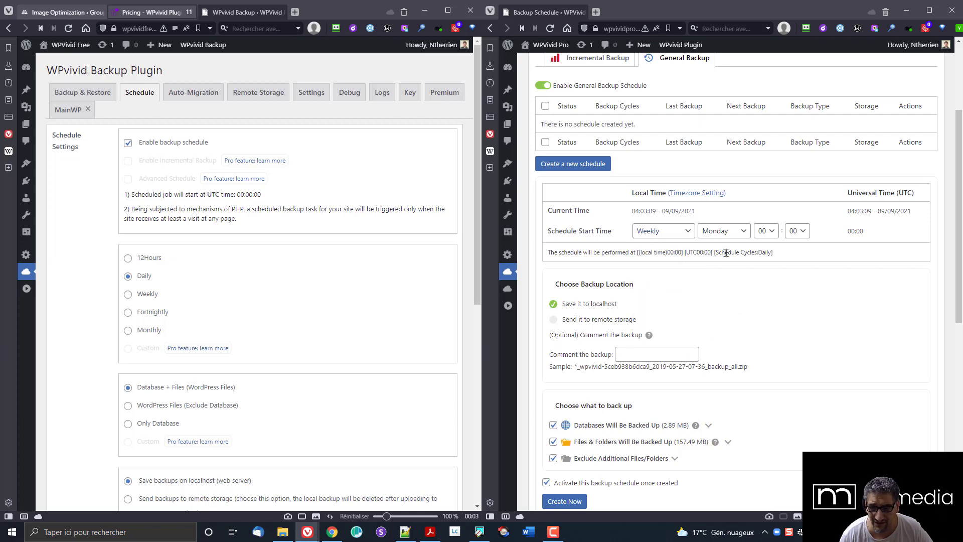
click(709, 235)
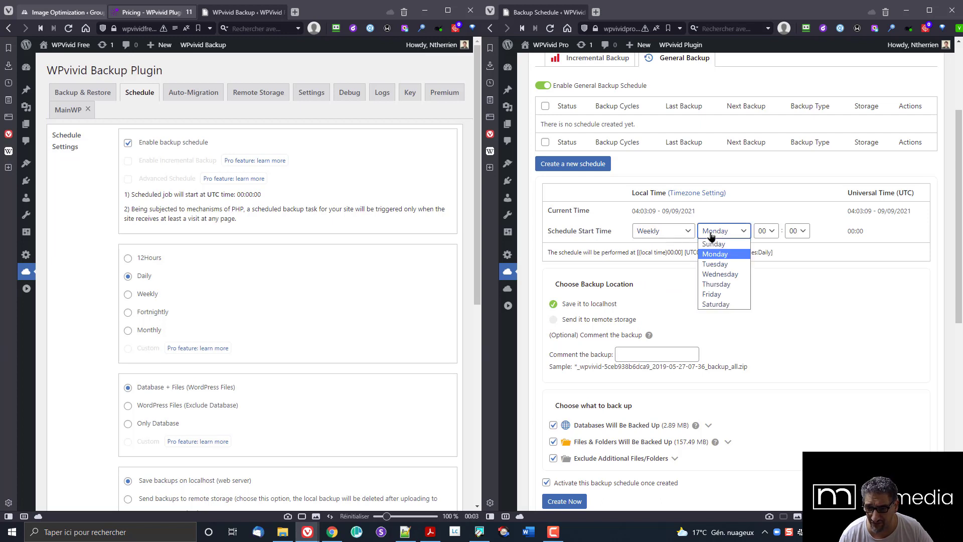
click(665, 233)
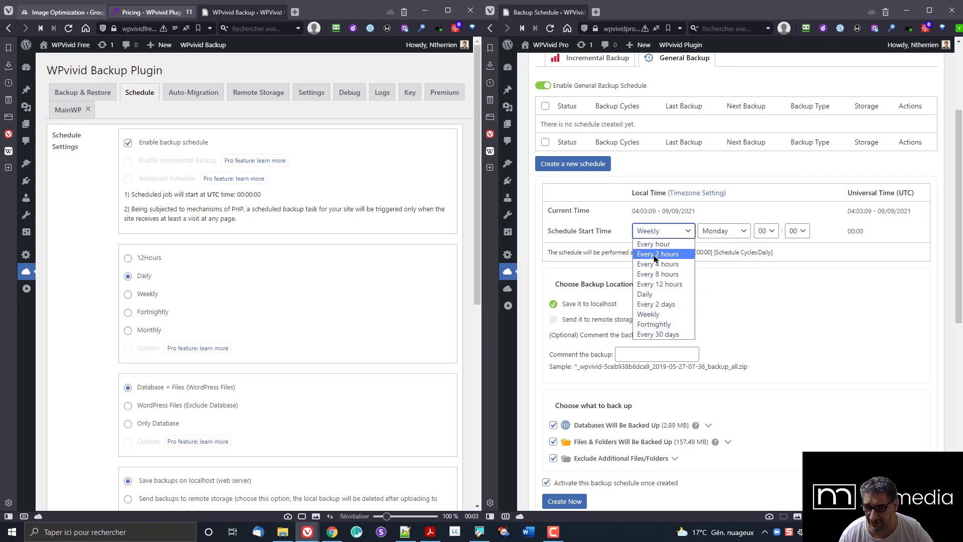
click(669, 277)
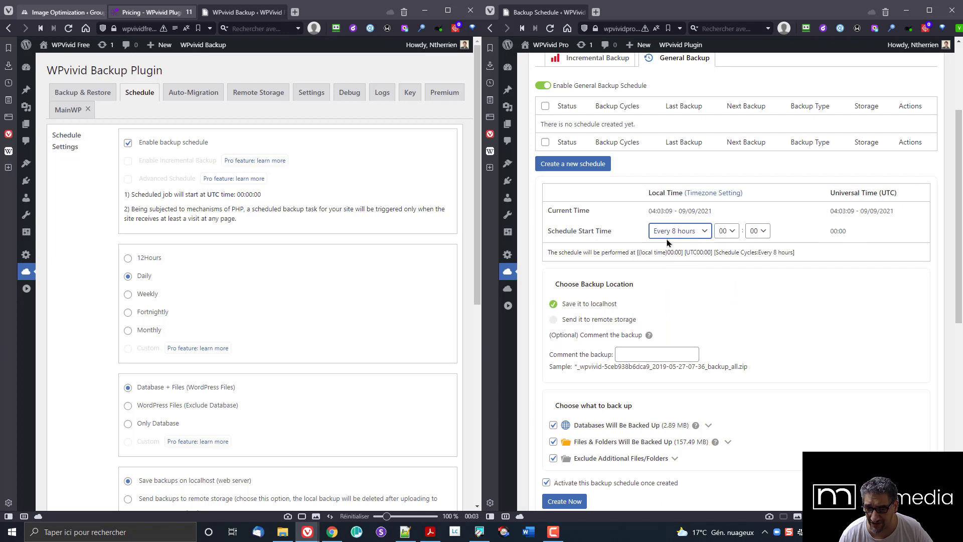
Step: Set the new general schedule's cycle to Every 30 days, starting on day 20
click(692, 235)
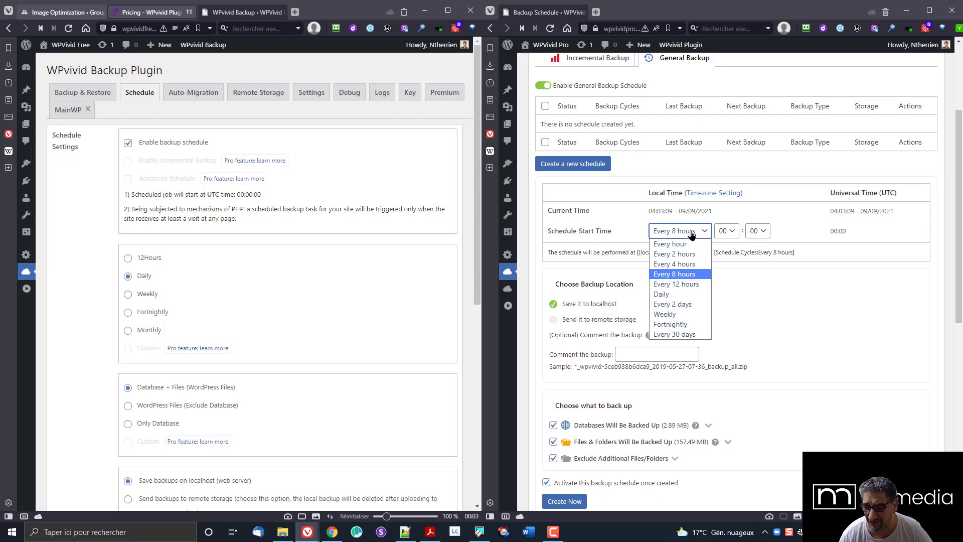
click(691, 335)
click(718, 231)
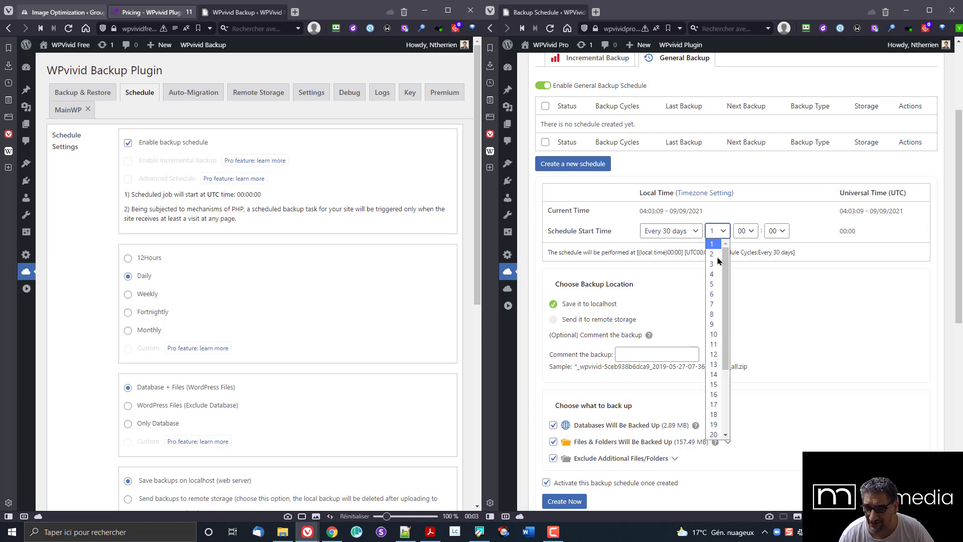
scroll(717, 301, down, 2)
scroll(730, 345, down, 2)
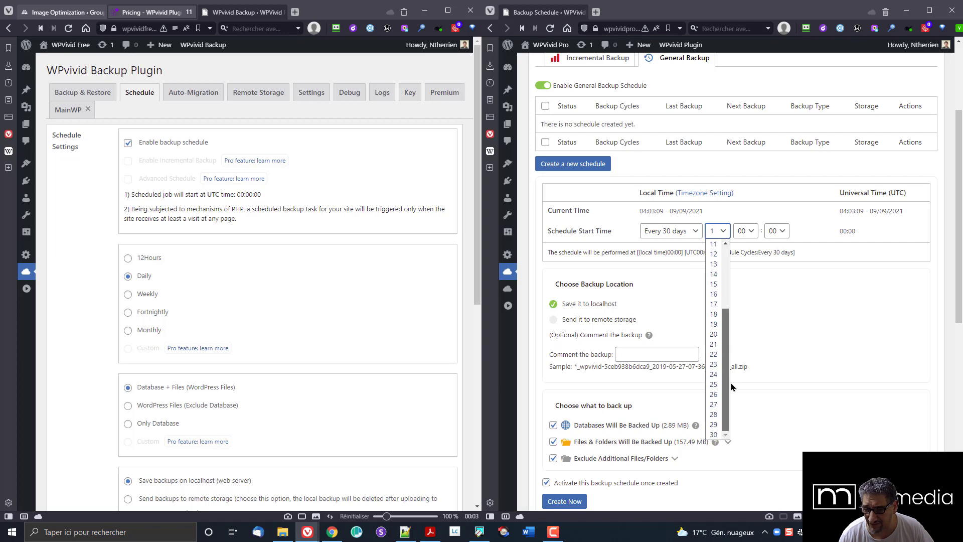
click(717, 335)
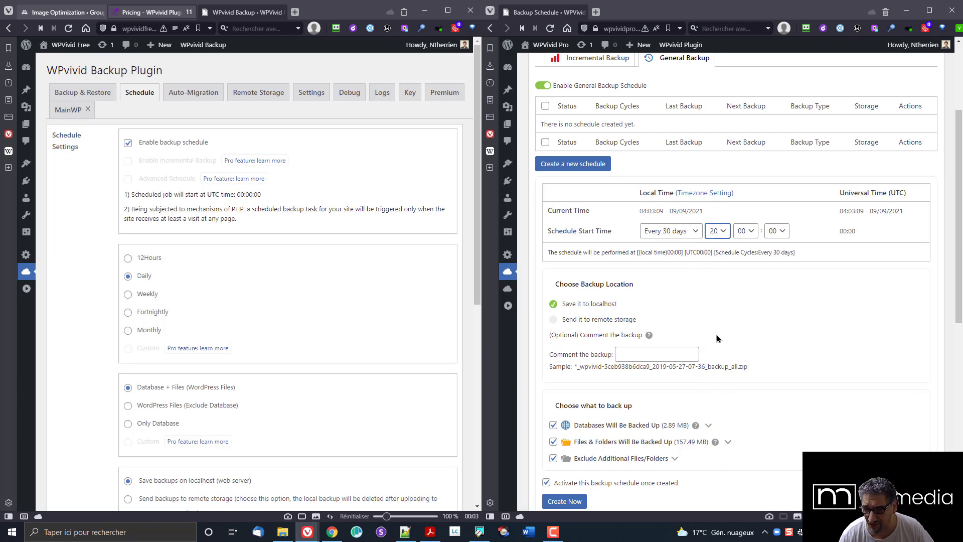
Step: Set the new general schedule's cycle to Every 12 hours and review its backup location and content options
click(719, 234)
click(687, 231)
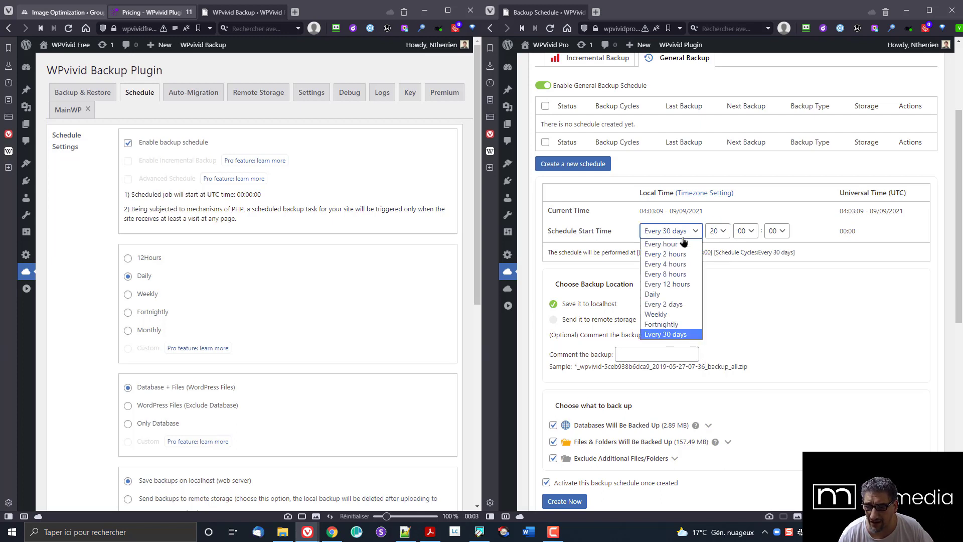
click(690, 286)
click(700, 282)
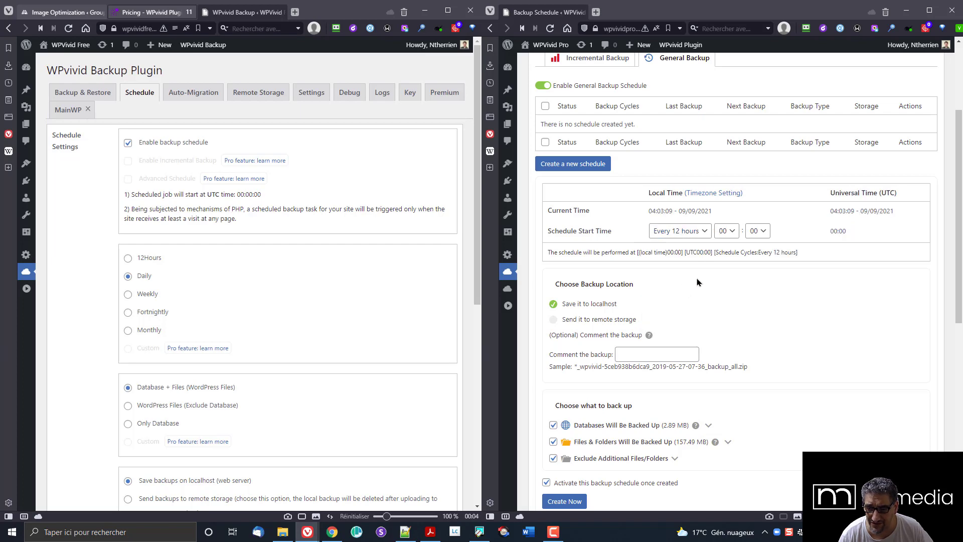
scroll(683, 275, down, 2)
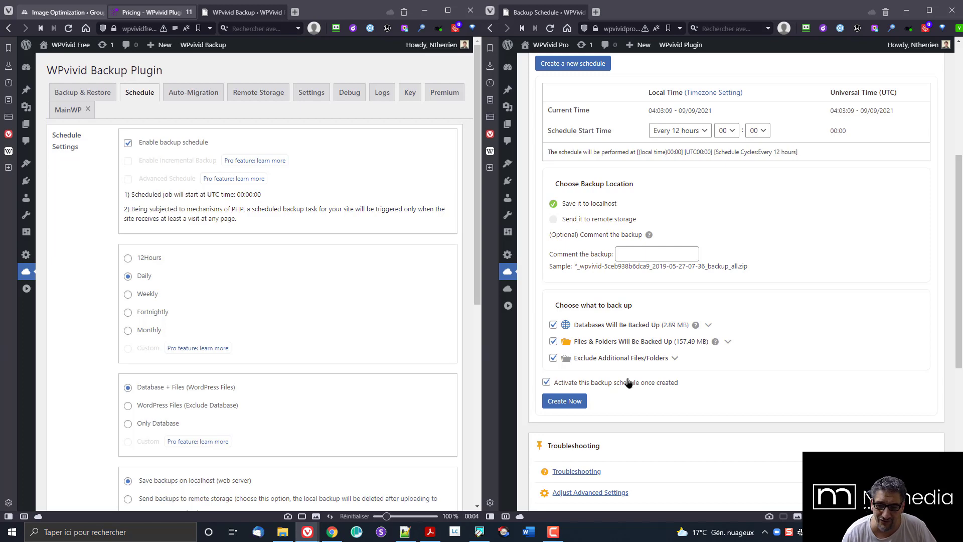
scroll(753, 384, up, 4)
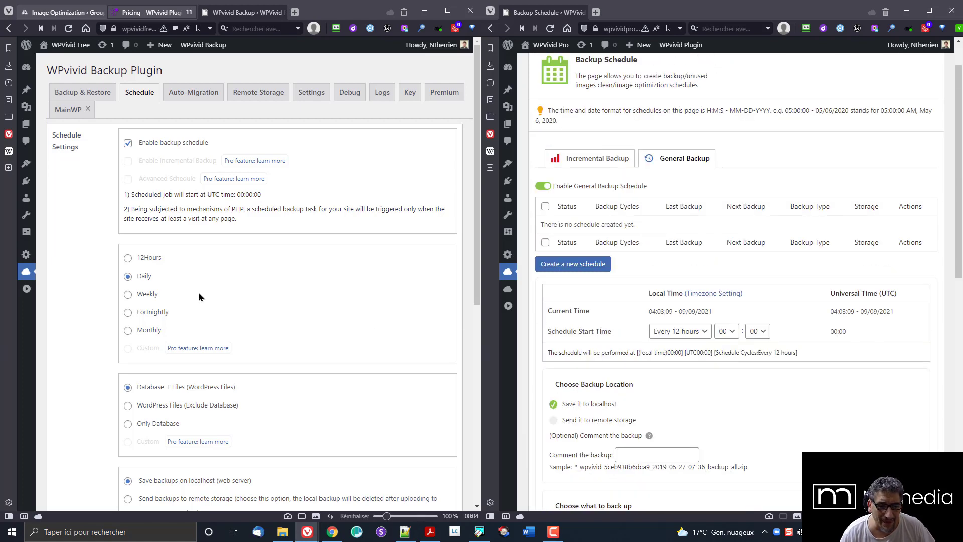
Step: Review the Free schedule settings for backup frequency, backup content, storage destination and the Pro-only options
scroll(199, 297, down, 3)
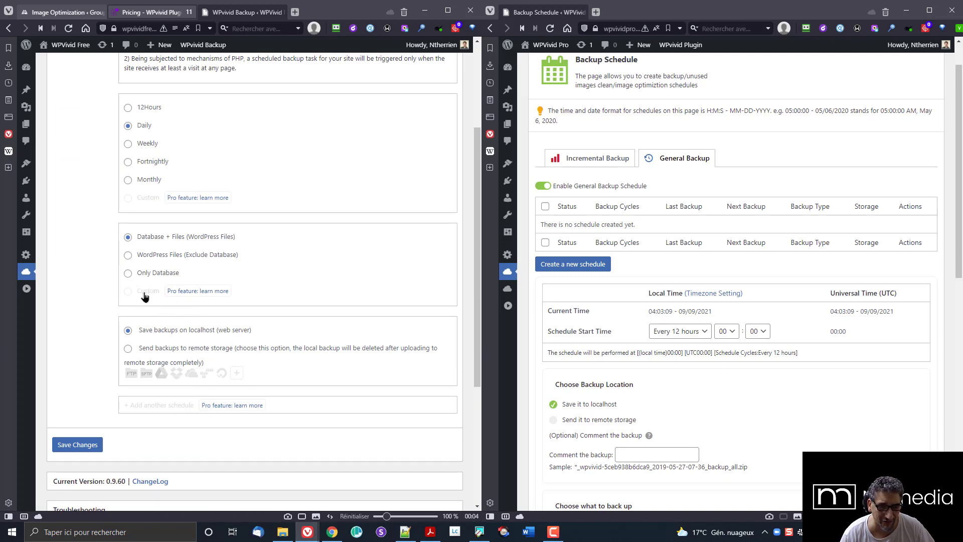
scroll(110, 318, down, 2)
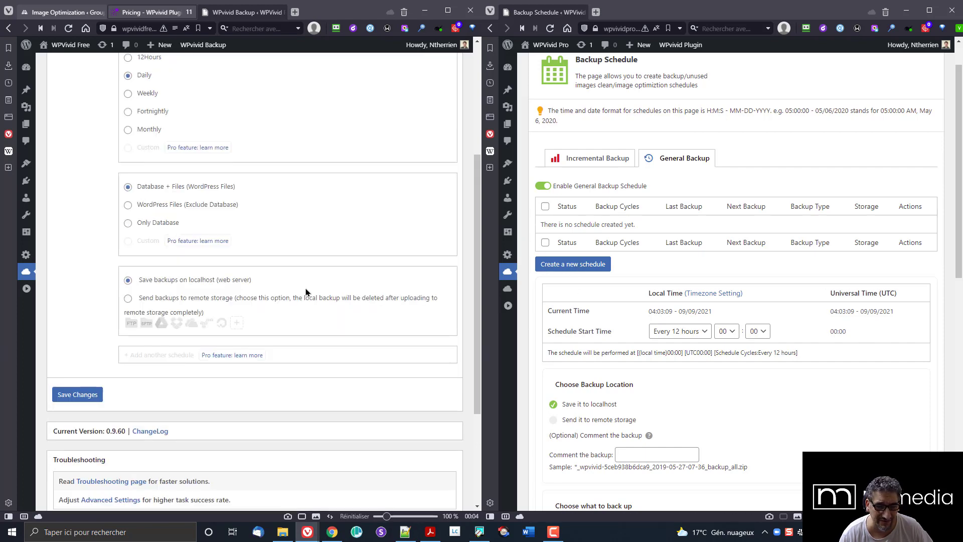
scroll(307, 292, up, 4)
scroll(307, 293, up, 1)
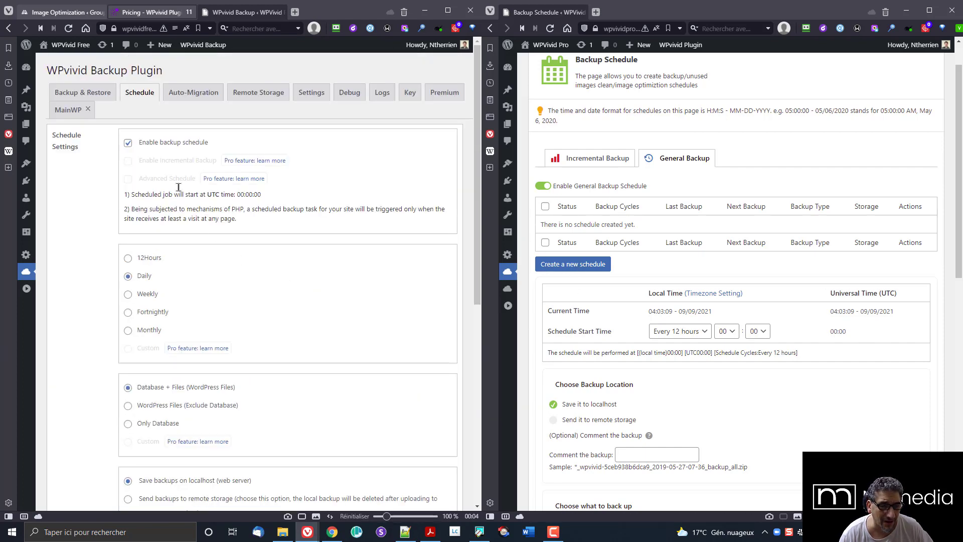
Step: Open the Auto-Migration page in WPvivid Free and in WPvivid Pro
click(193, 94)
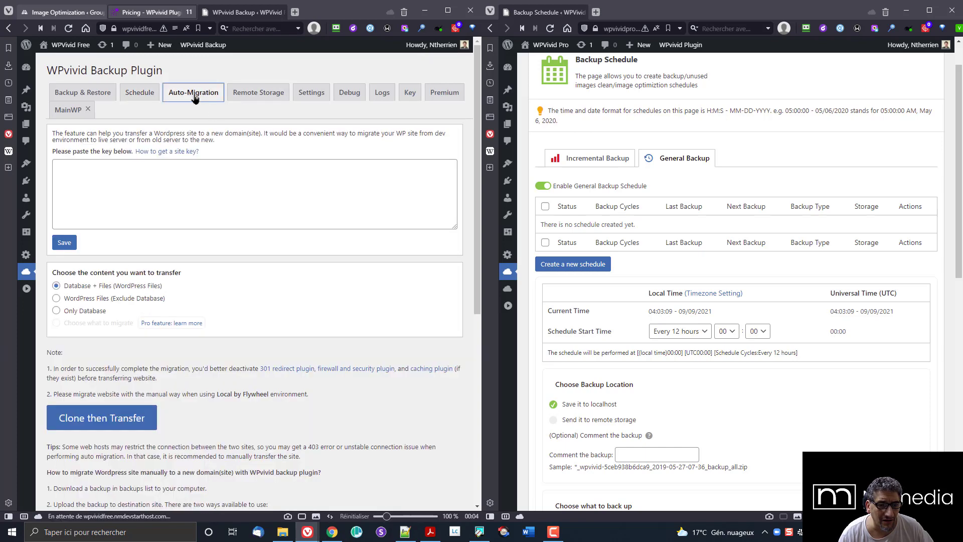
scroll(509, 274, down, 7)
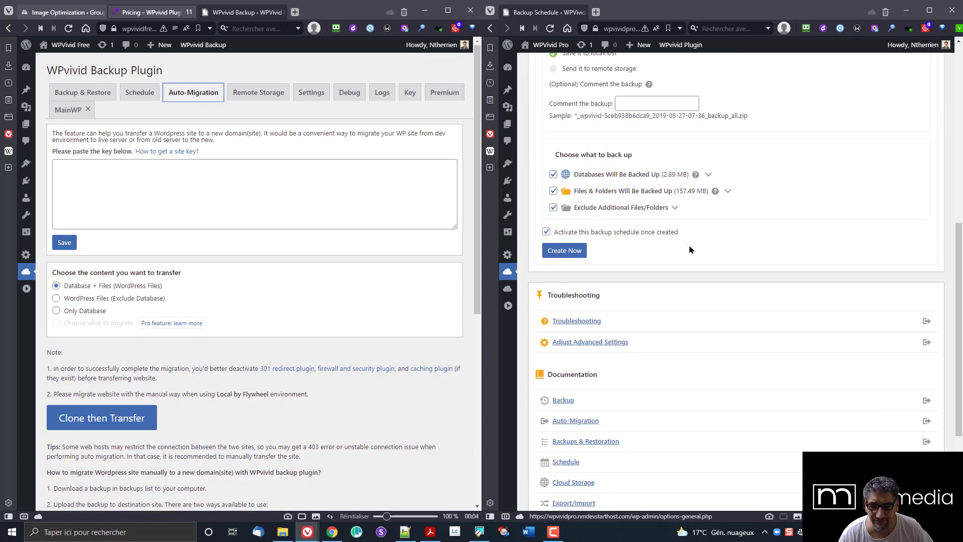
scroll(510, 276, up, 6)
mouse_move(512, 281)
click(550, 304)
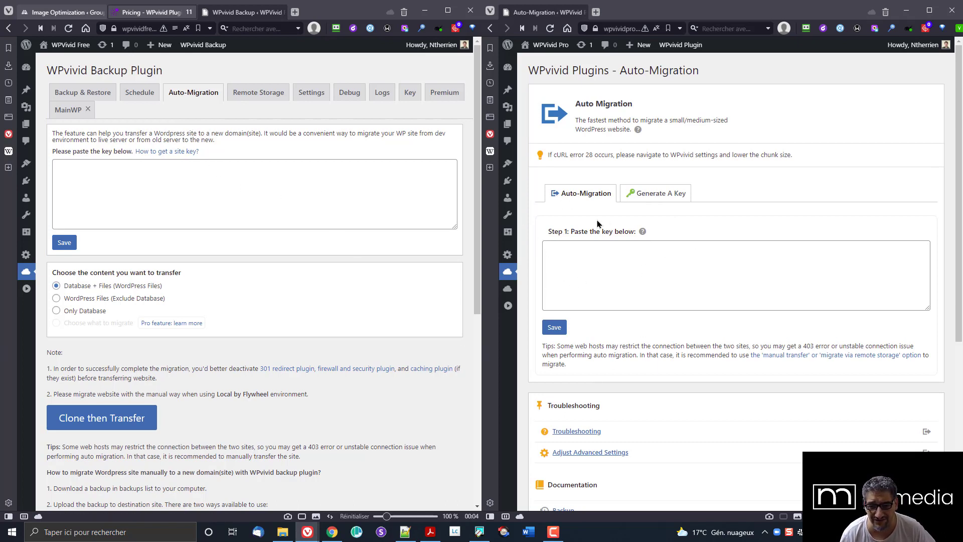
Step: Examine Pro's Generate A Key page, then return to its form for pasting a migration key
click(652, 195)
scroll(650, 196, down, 3)
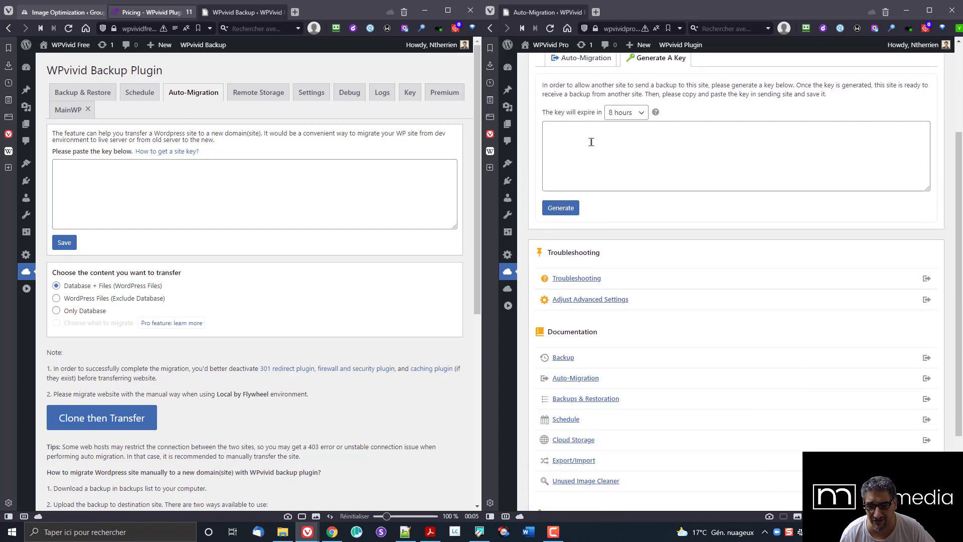
scroll(592, 142, up, 2)
click(592, 157)
scroll(593, 160, down, 2)
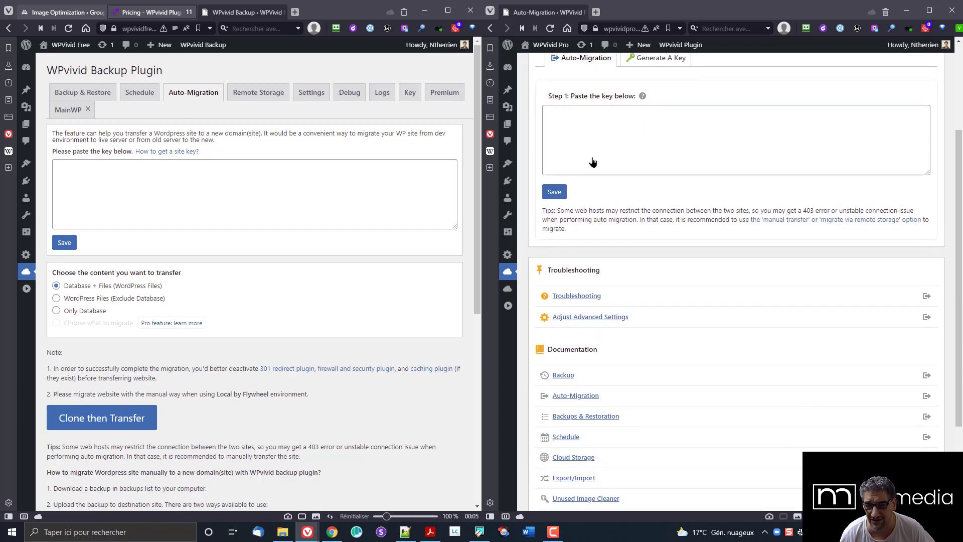
scroll(592, 161, up, 3)
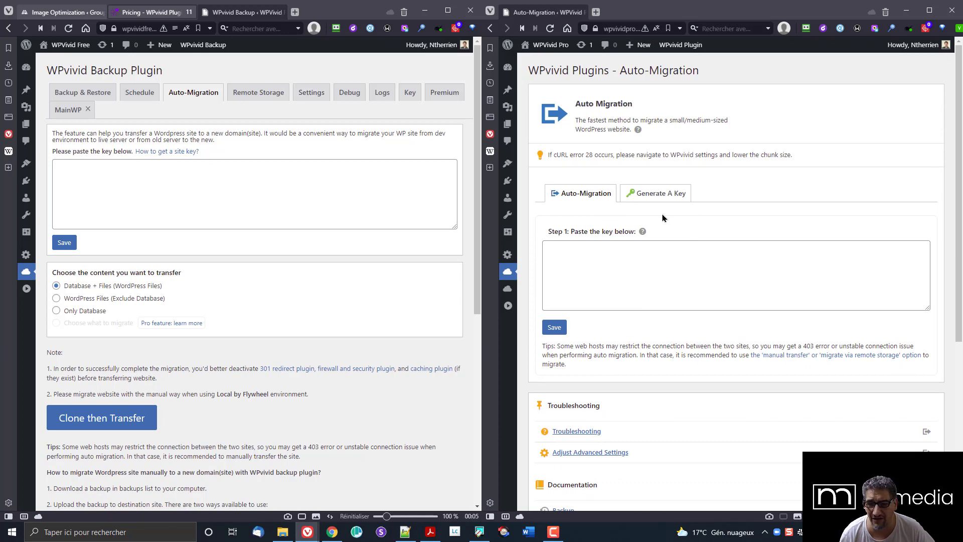
Step: Check the expiration choices for Pro's migration key without changing them, and go back to the Auto-Migration form
click(658, 195)
scroll(659, 195, down, 3)
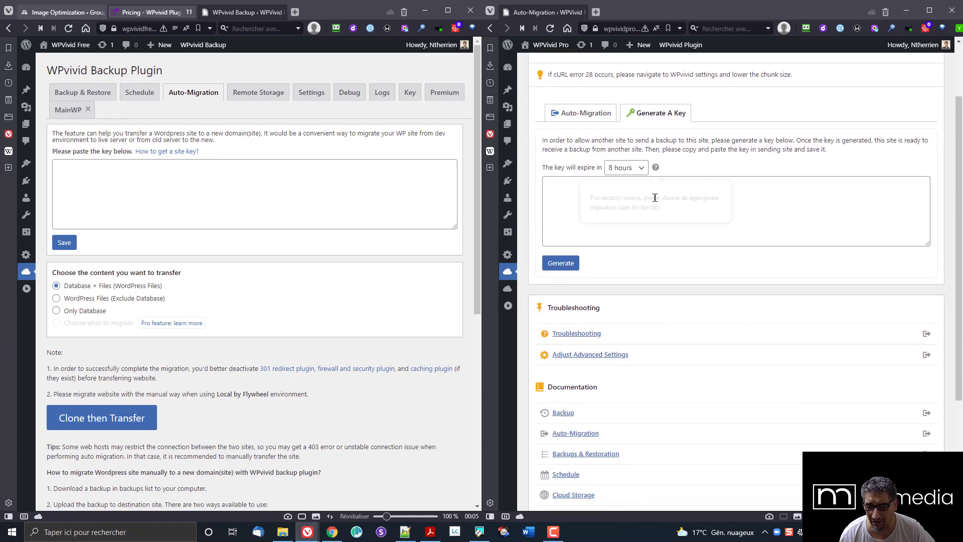
click(626, 113)
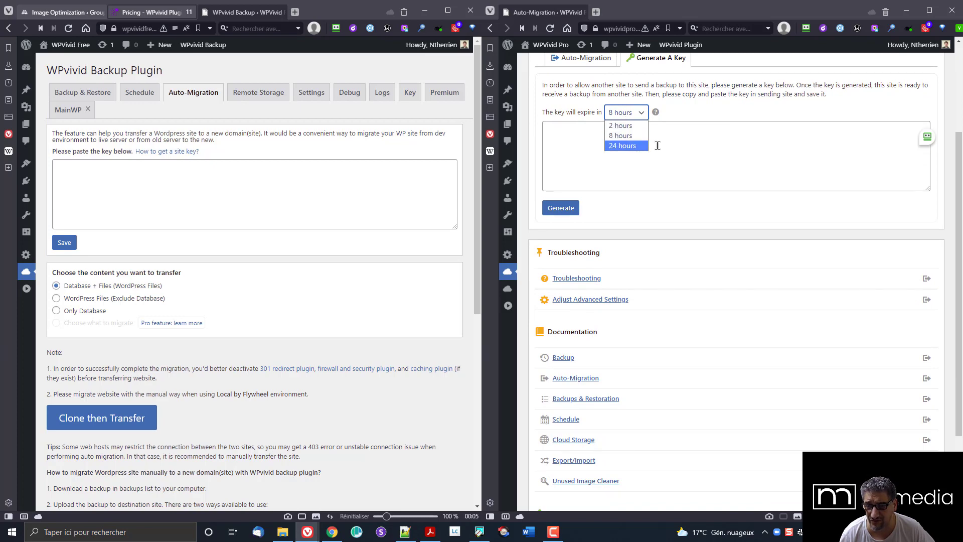
click(704, 116)
scroll(703, 161, up, 3)
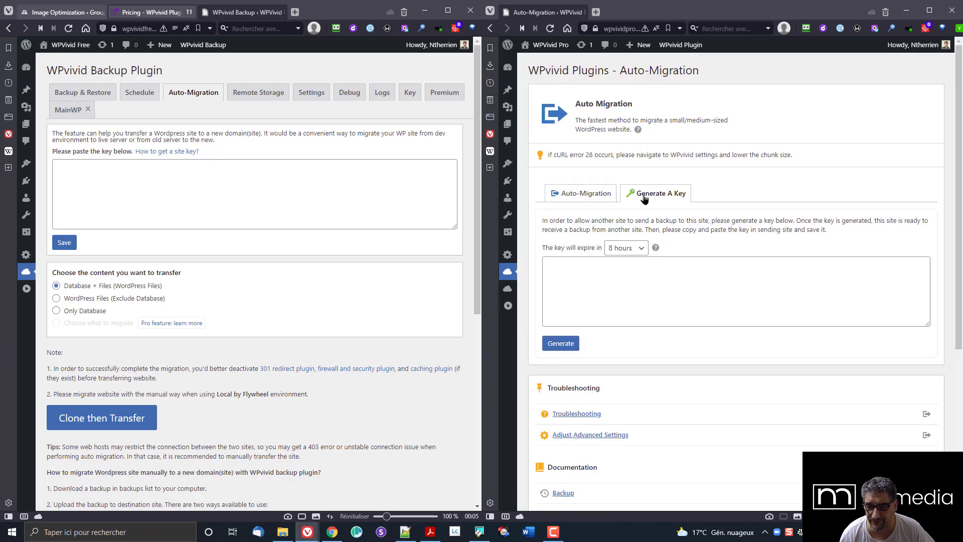
click(594, 193)
scroll(538, 223, down, 2)
scroll(538, 223, down, 1)
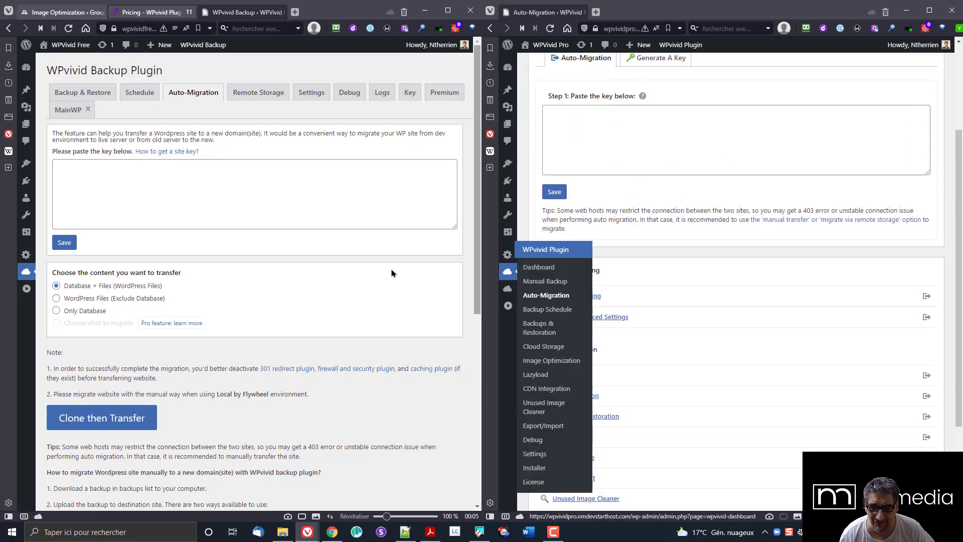
Step: Look through Free's Remote Storage, Settings, Debug and Logs pages
click(253, 100)
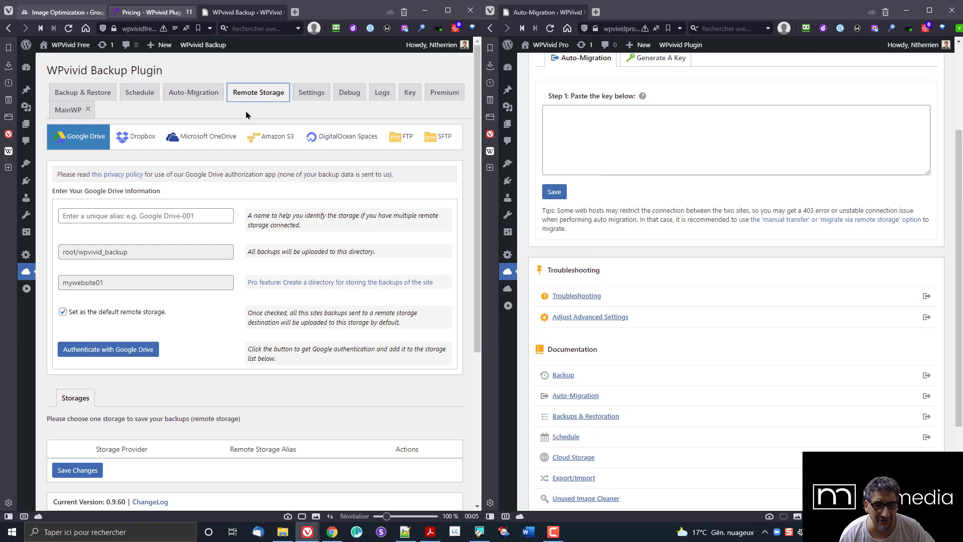
click(316, 93)
click(350, 93)
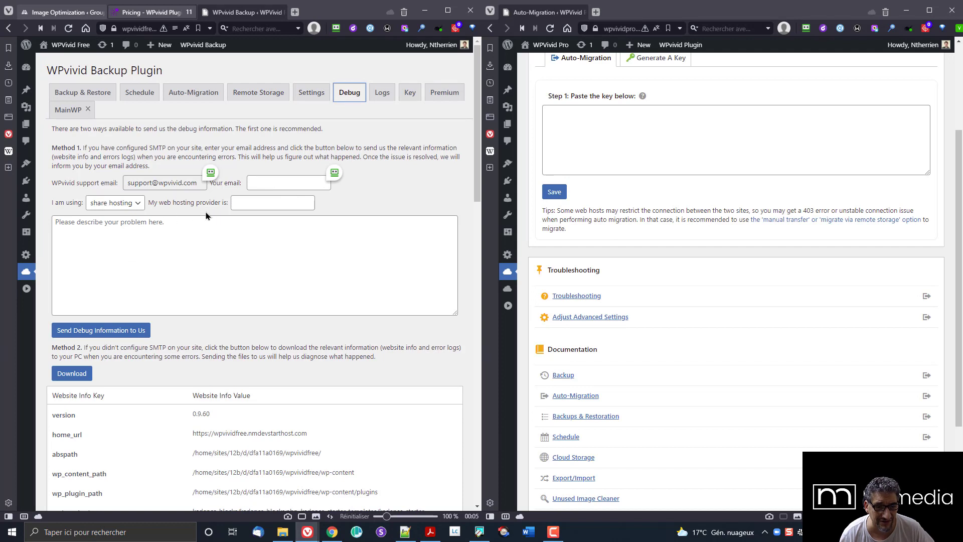
click(382, 94)
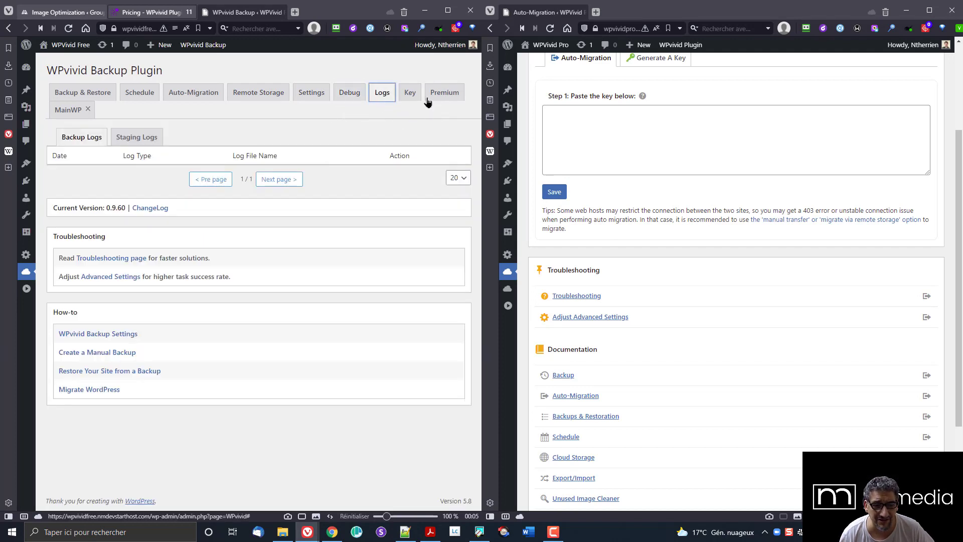
Step: View Free's Key page, its Premium plan comparison and its MainWP extension page
click(407, 98)
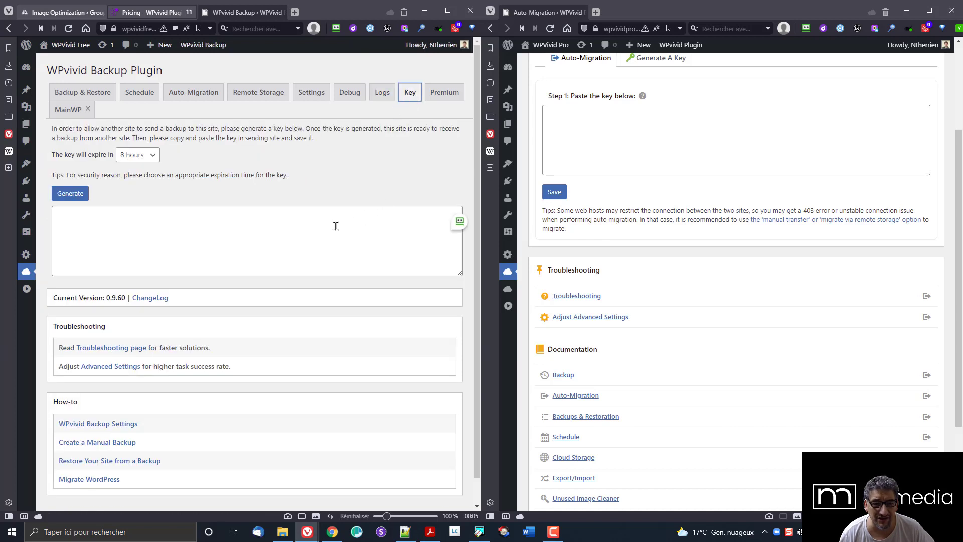
click(452, 97)
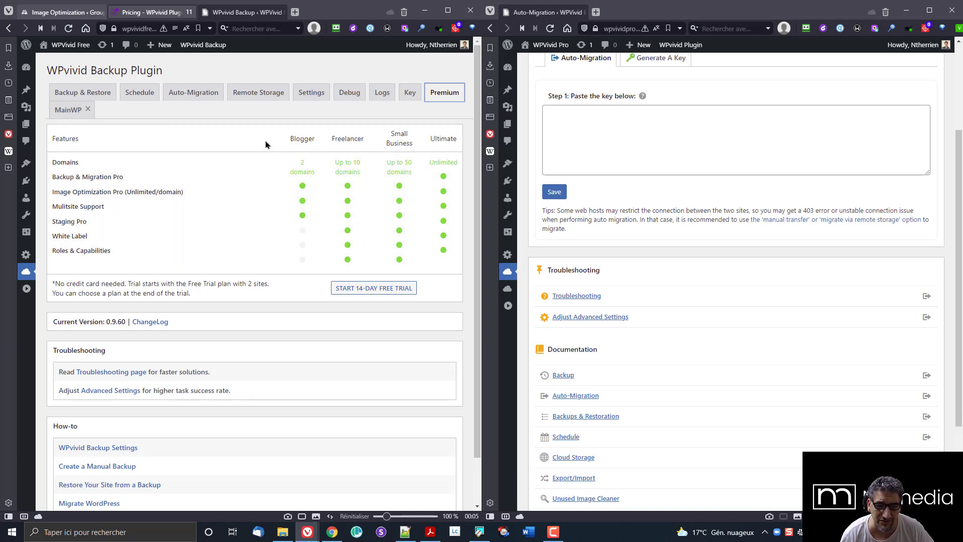
click(73, 113)
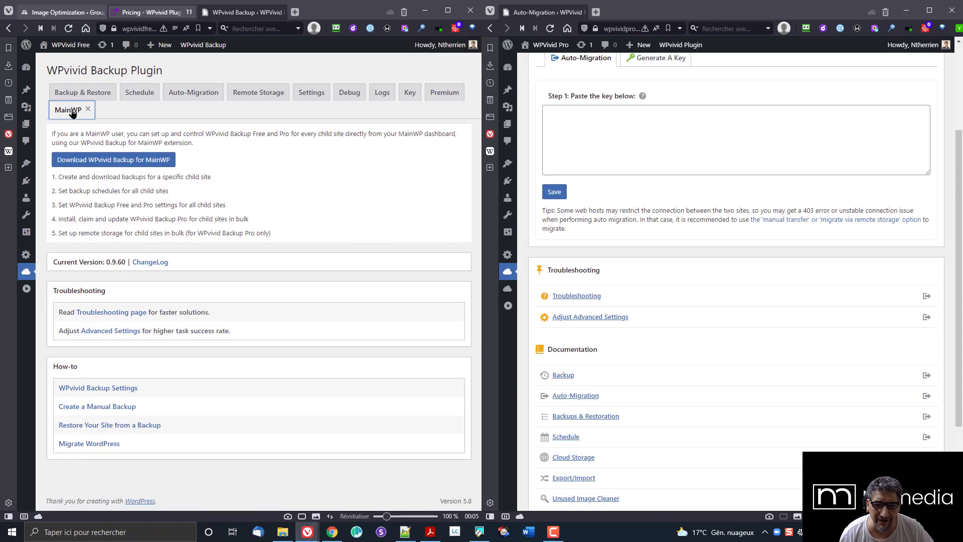
Step: Compare the plugin menu entries available in WPvivid Pro and WPvivid Free
scroll(701, 192, up, 3)
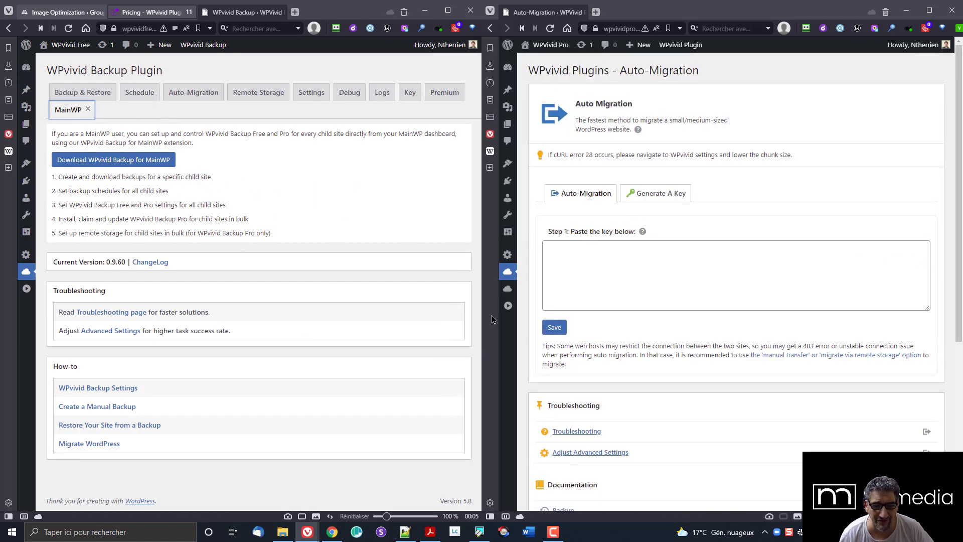
mouse_move(503, 275)
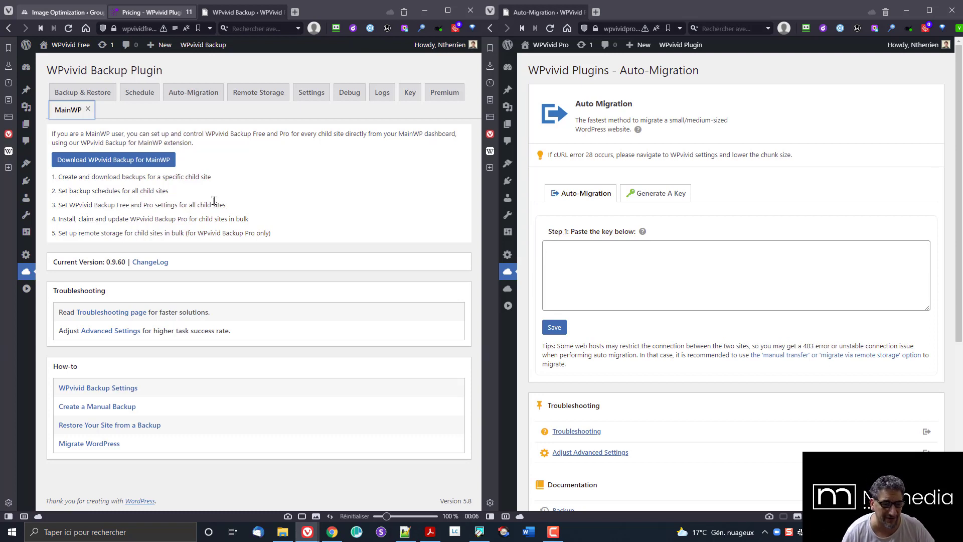
mouse_move(24, 272)
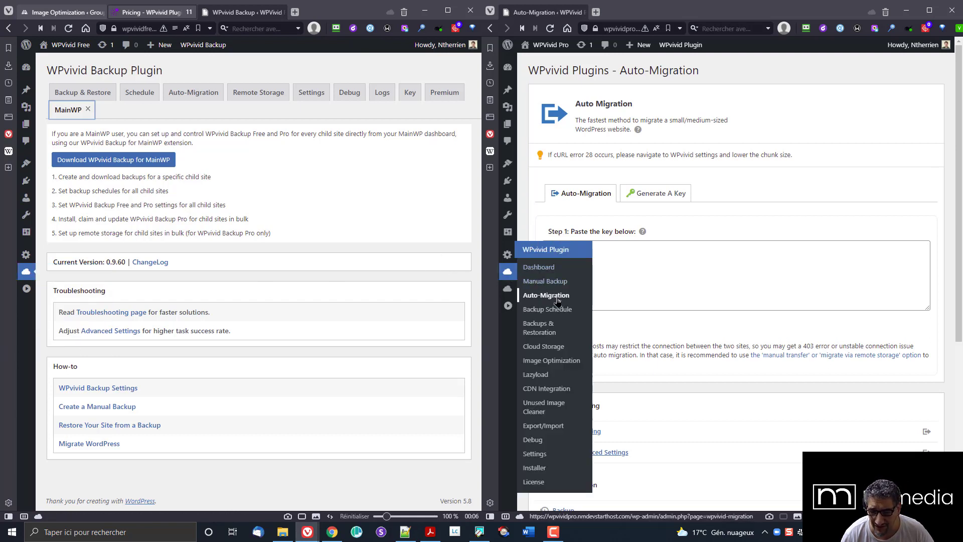
Step: View Pro's Cloud Storage page with its storage providers, and its CDN Integration page
click(552, 347)
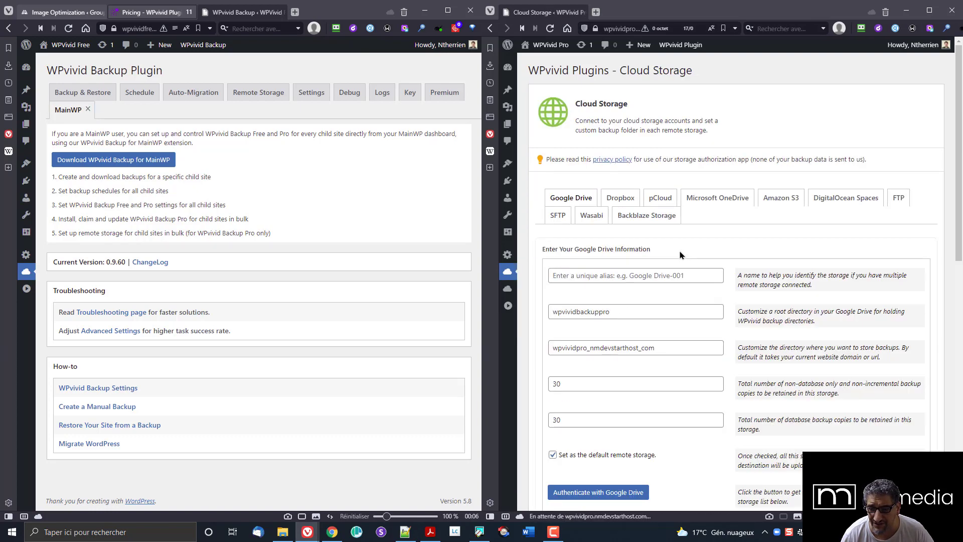
mouse_move(506, 278)
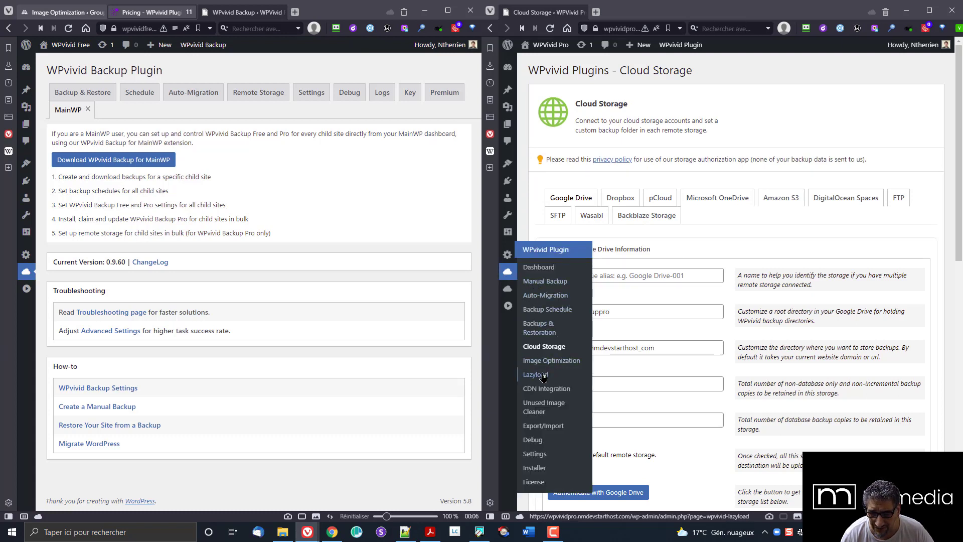
click(562, 394)
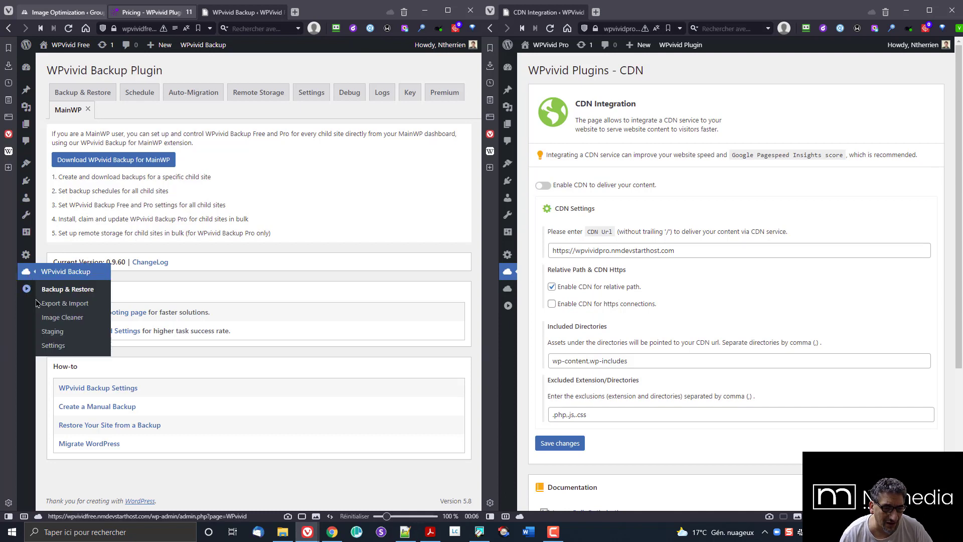
Step: Open the Export/Import pages in Free and Pro, and proceed in Free with Page as the post type to export
click(55, 304)
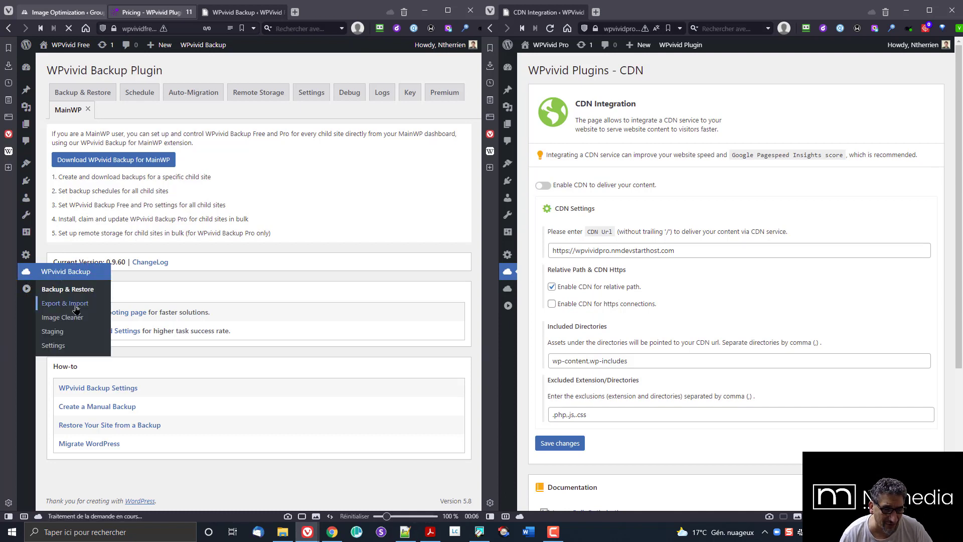
mouse_move(508, 306)
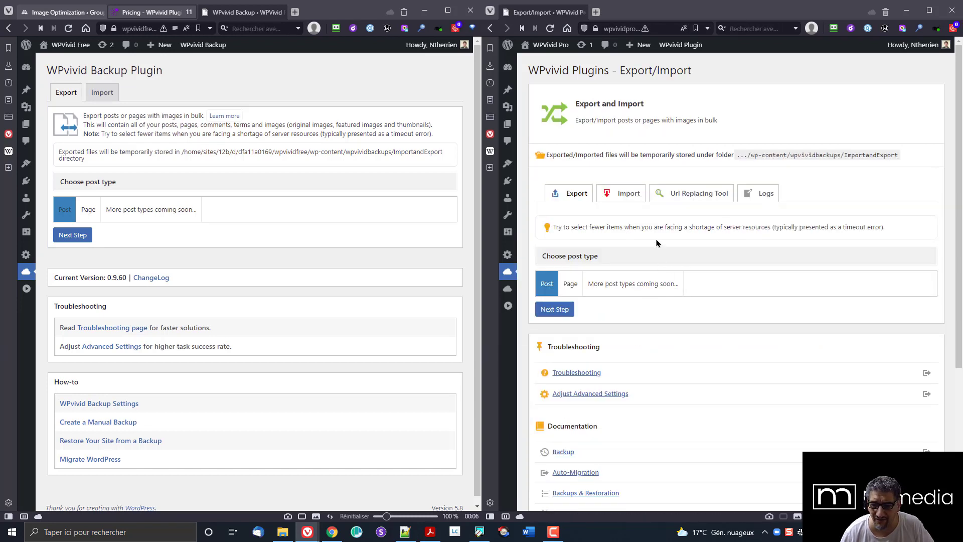
click(61, 212)
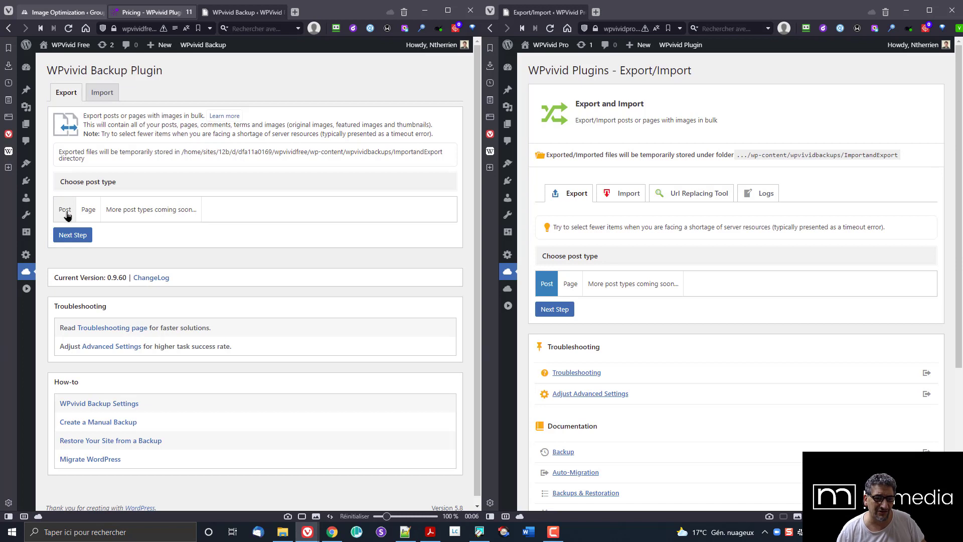
click(65, 214)
click(64, 210)
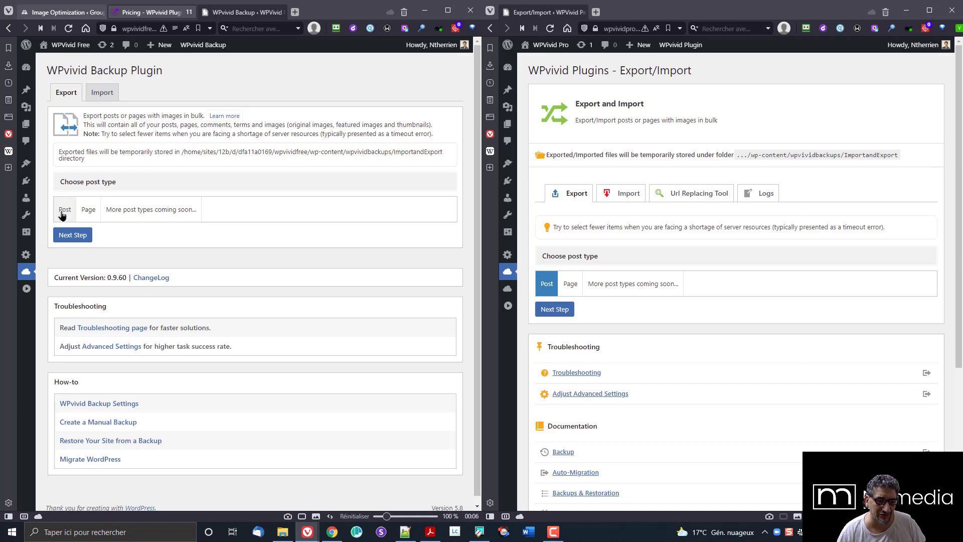
click(68, 211)
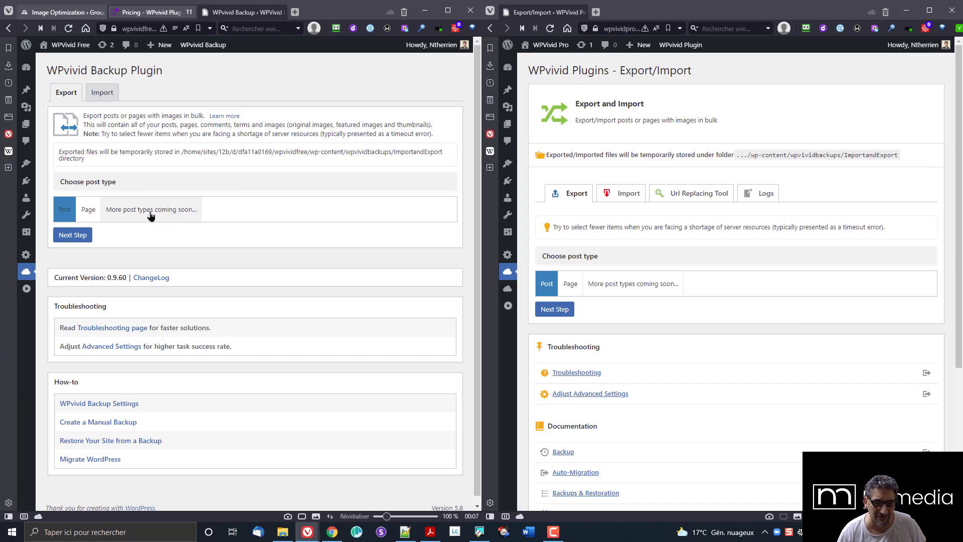
click(65, 211)
click(65, 209)
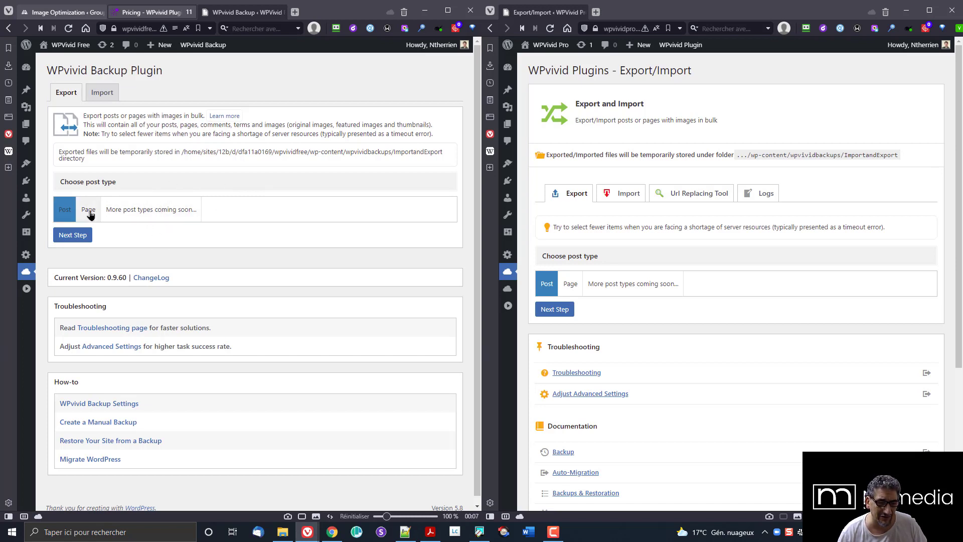
click(88, 210)
click(73, 236)
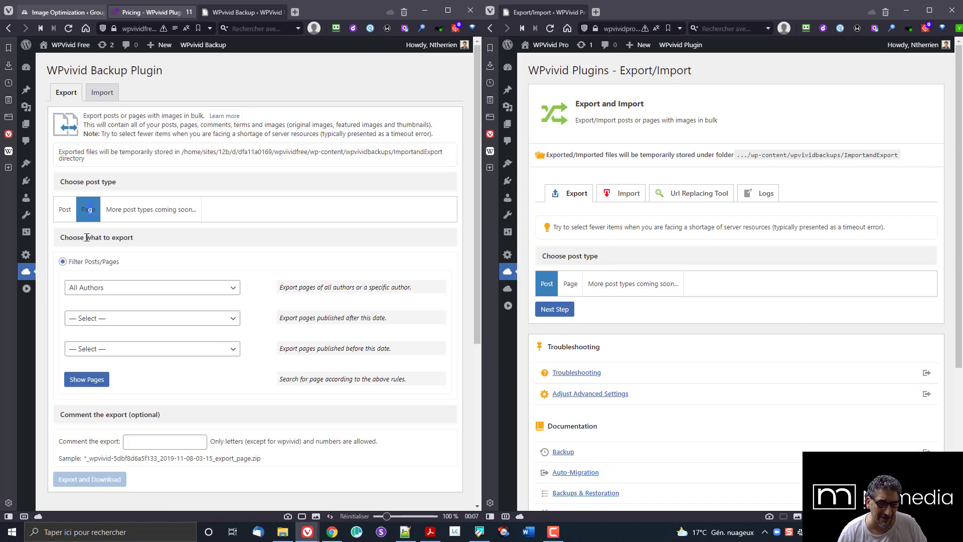
Step: Check Free's author filter, try September 2021 as the after date and December 2020 as the before date, and clear both dates
click(117, 287)
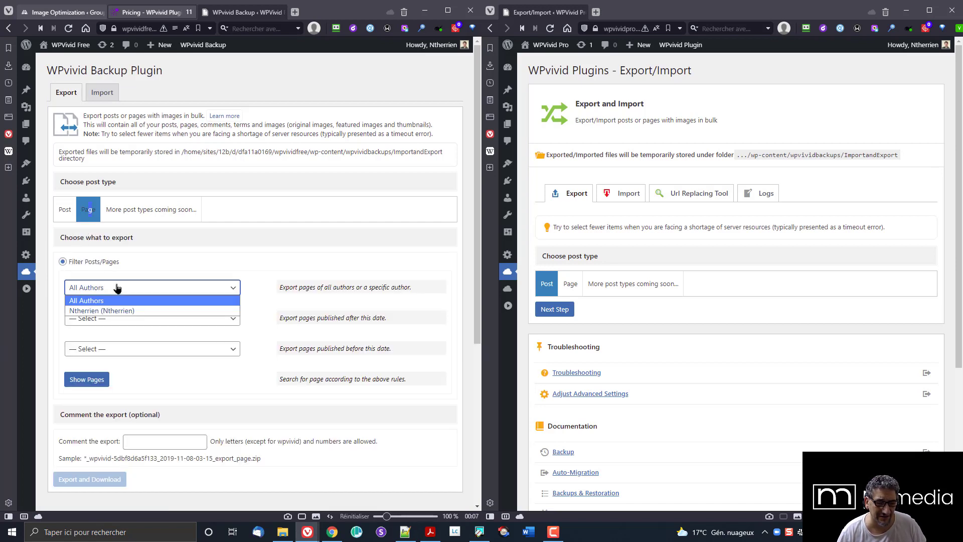
click(136, 331)
click(140, 321)
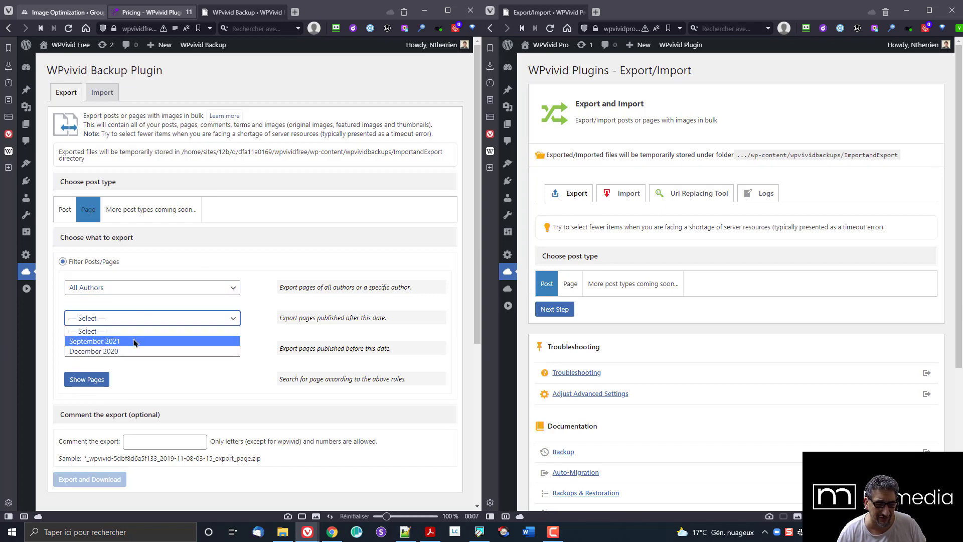
click(134, 341)
click(133, 350)
click(138, 381)
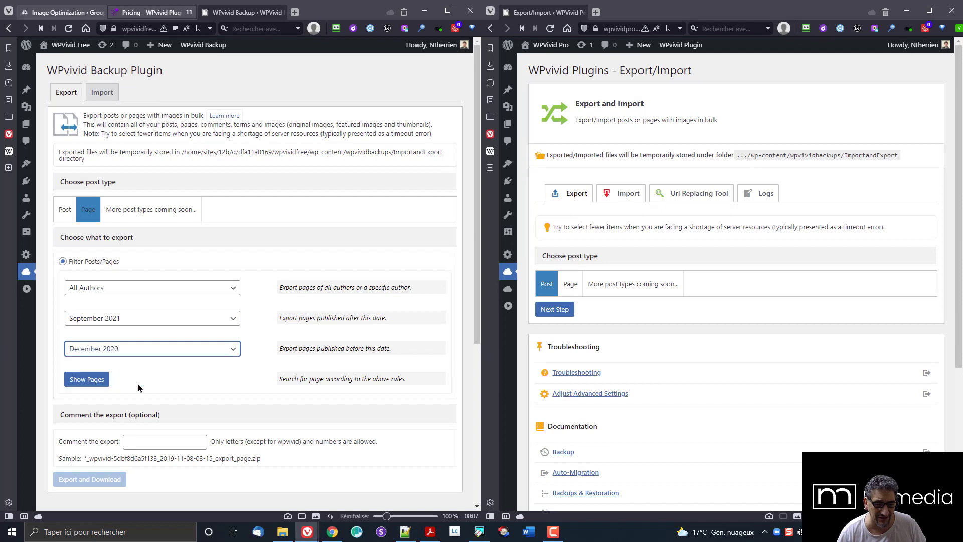
click(134, 351)
click(130, 321)
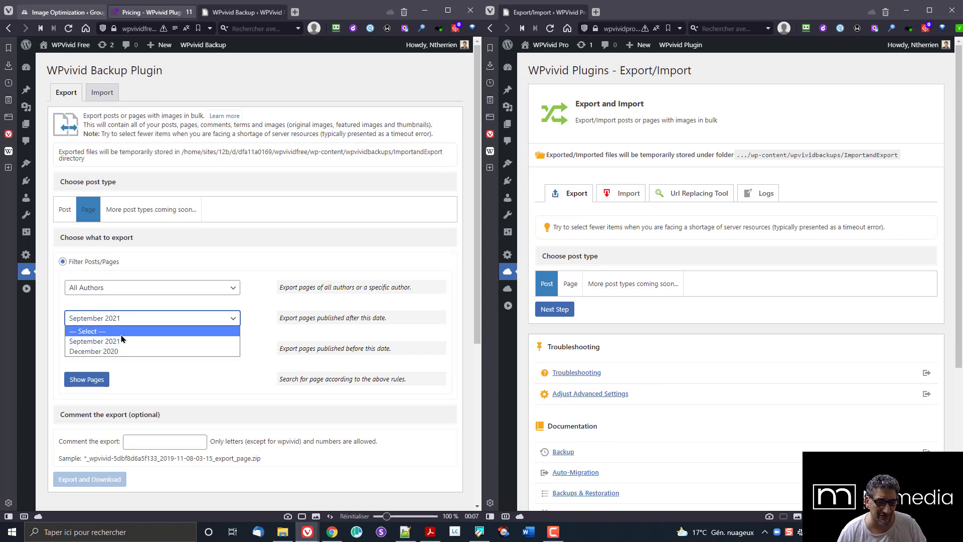
click(121, 332)
click(121, 349)
click(122, 359)
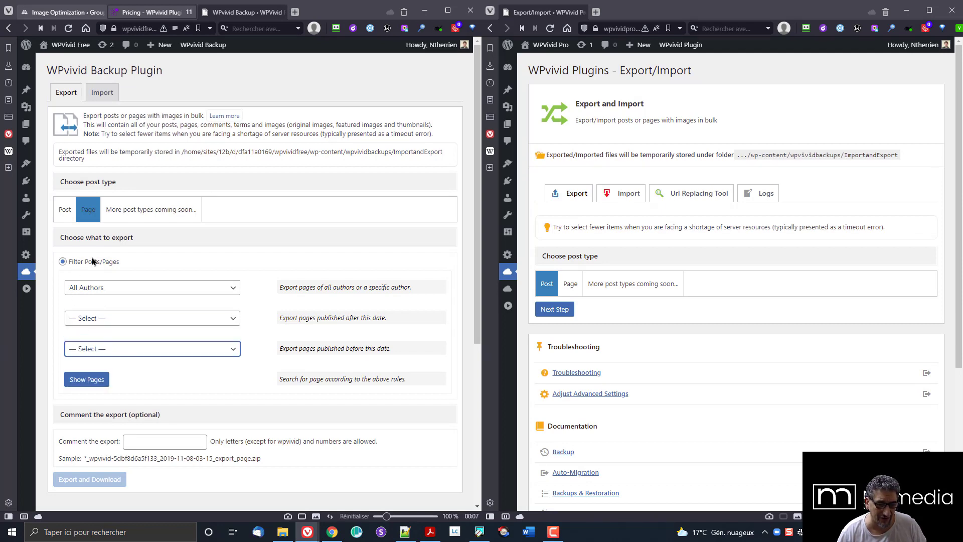
Step: List the pages of all authors without date limits in Free's export form, and select all of them
click(85, 385)
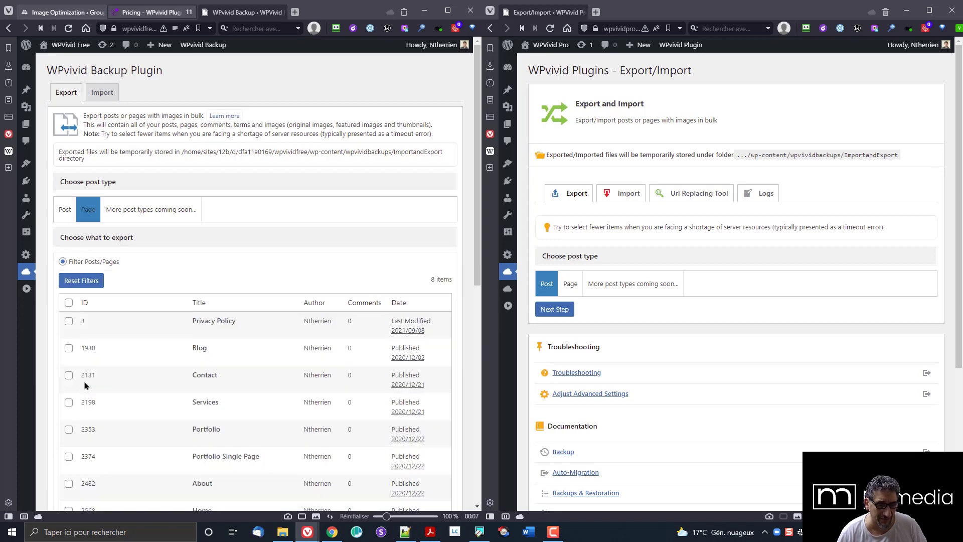
scroll(170, 249, down, 2)
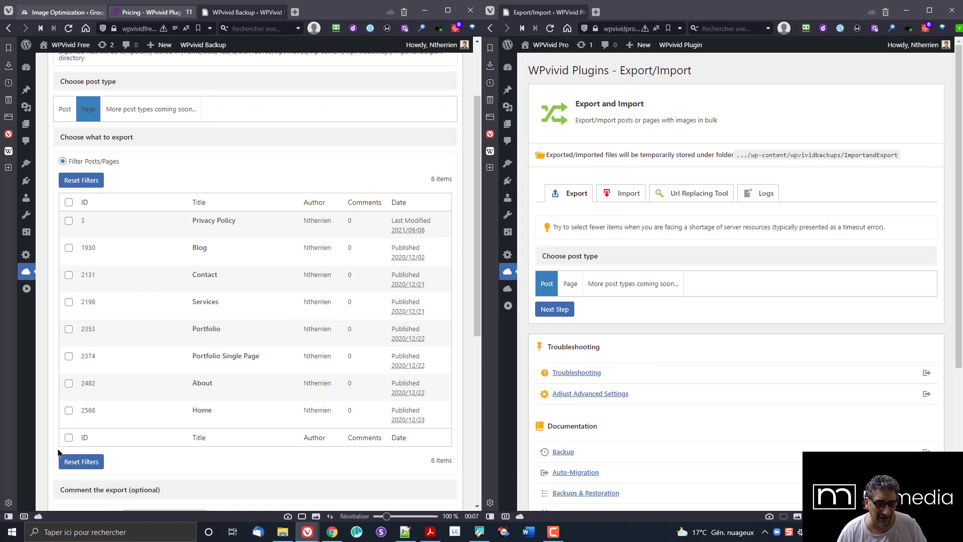
click(68, 221)
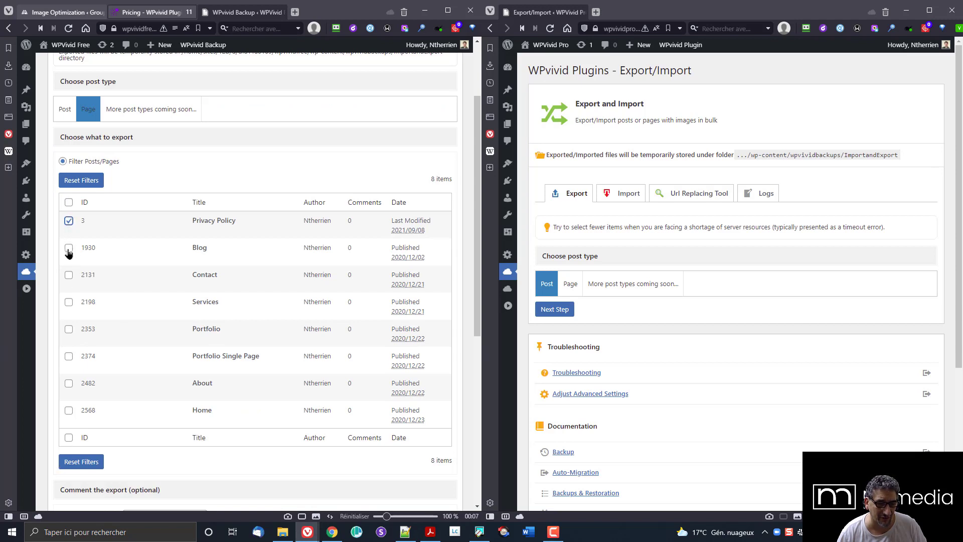
click(69, 248)
click(68, 202)
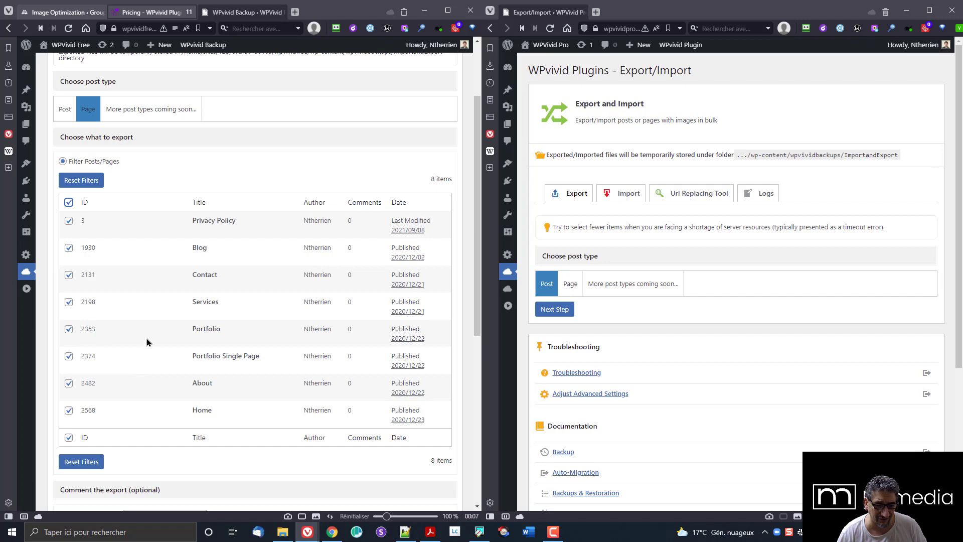
Step: Export the selected pages from Free without a comment, and save the generated zip file to a chosen folder
scroll(147, 343, down, 3)
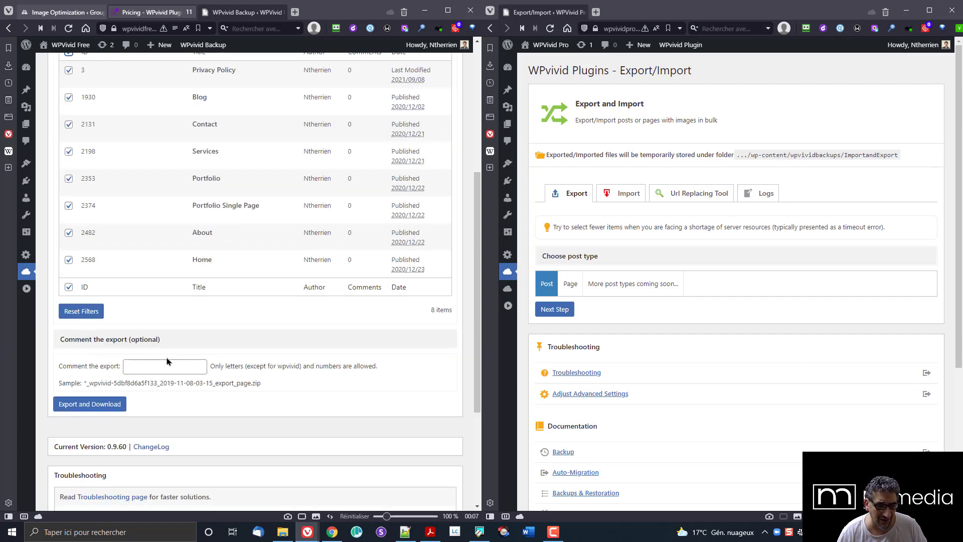
click(100, 410)
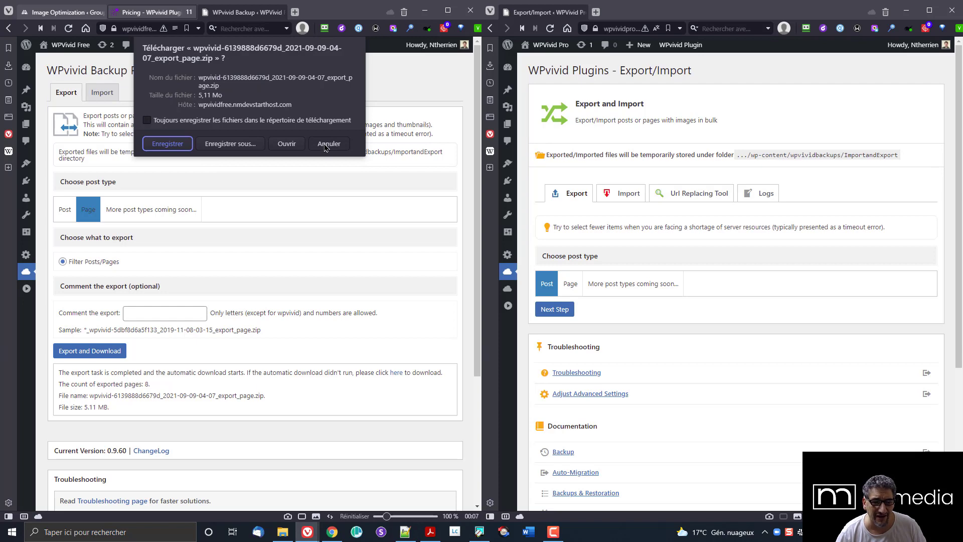
click(229, 145)
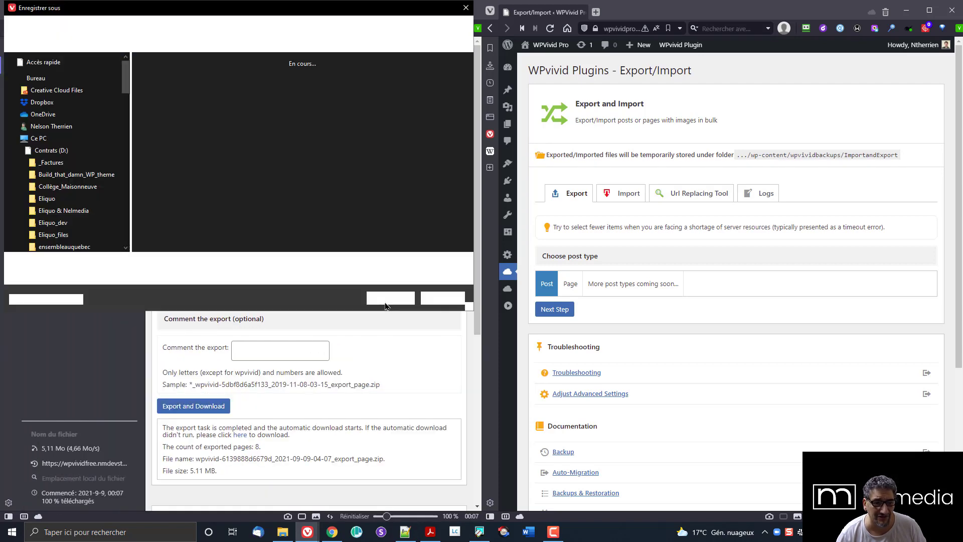
scroll(113, 128, down, 3)
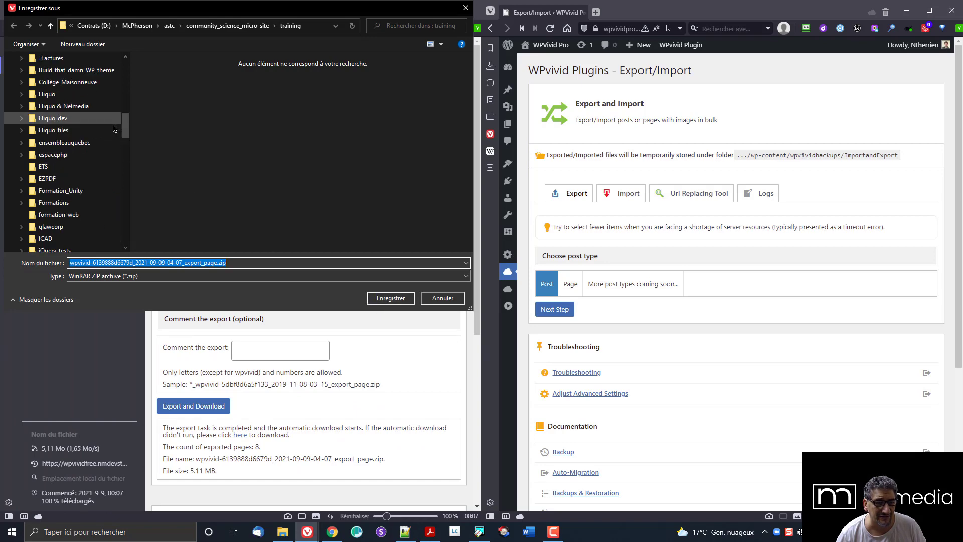
scroll(71, 100, up, 10)
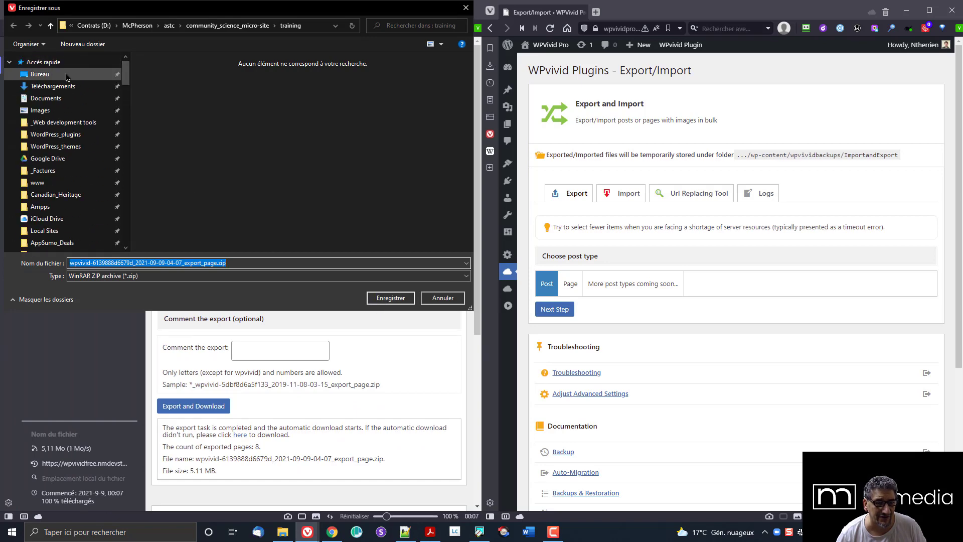
click(67, 75)
click(391, 298)
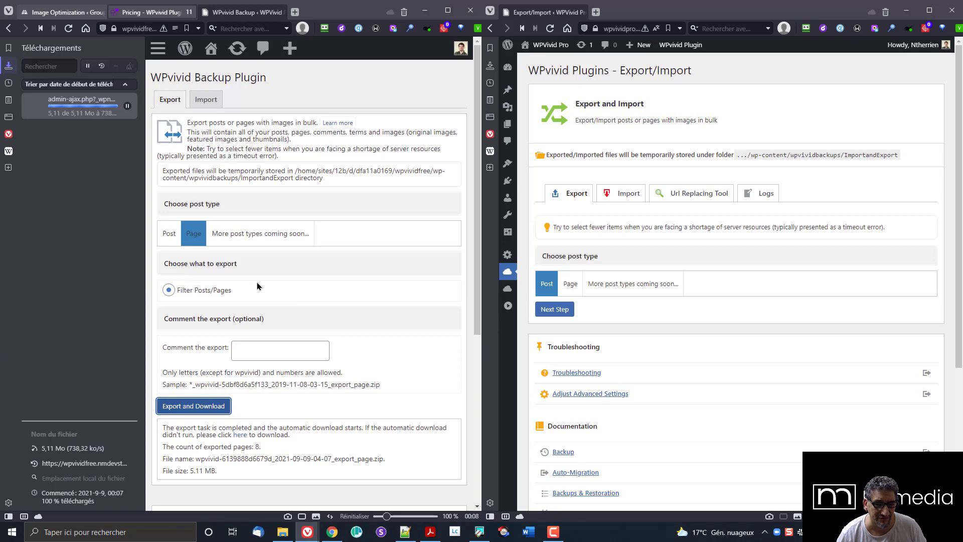
click(8, 67)
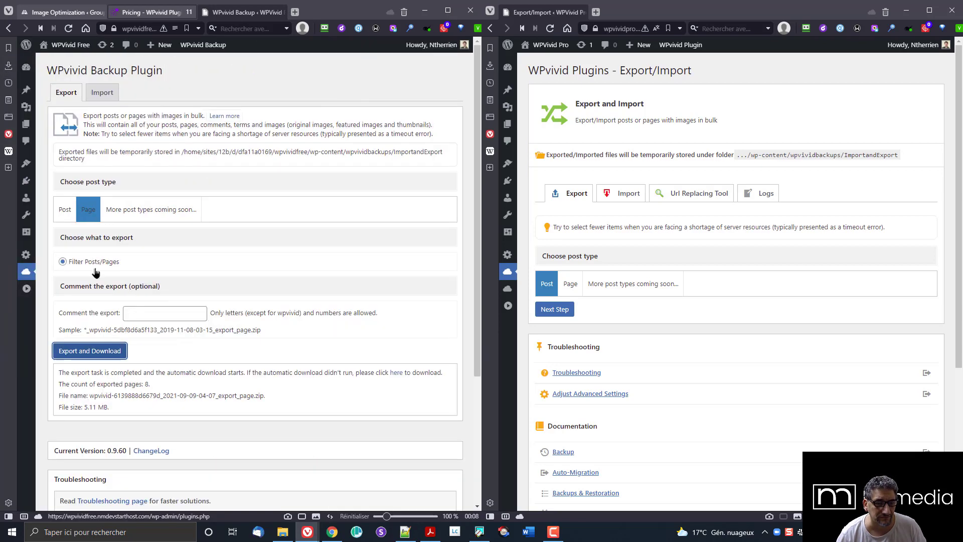
click(103, 96)
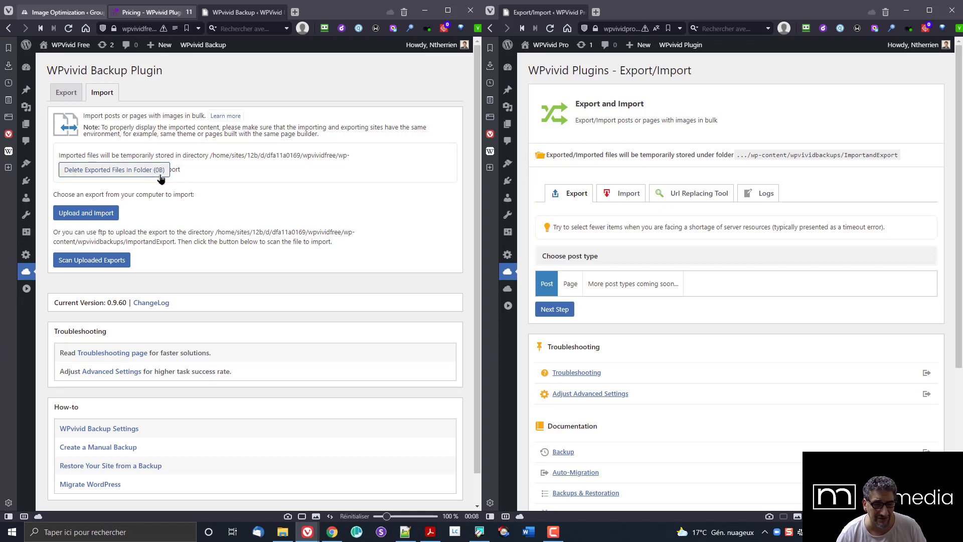
click(101, 217)
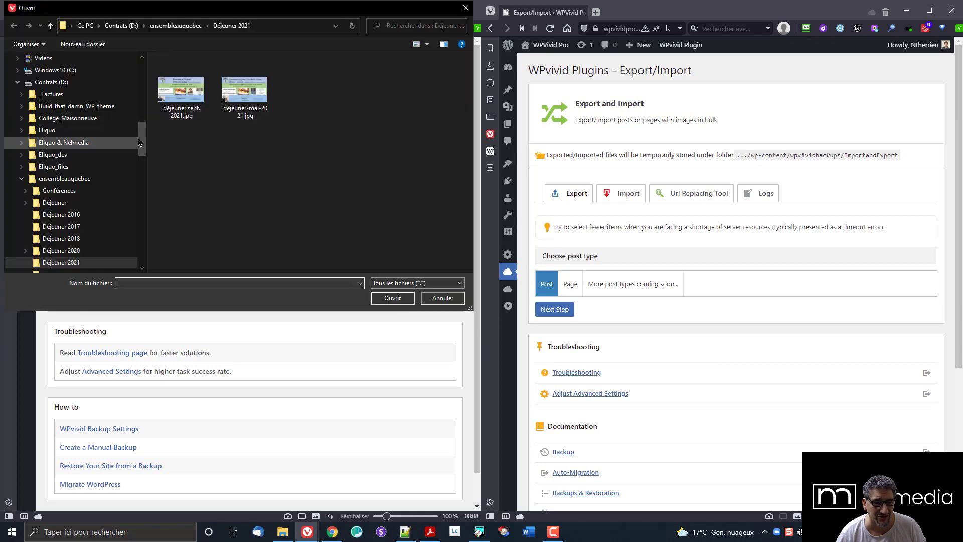
drag(142, 142, 142, 79)
click(68, 76)
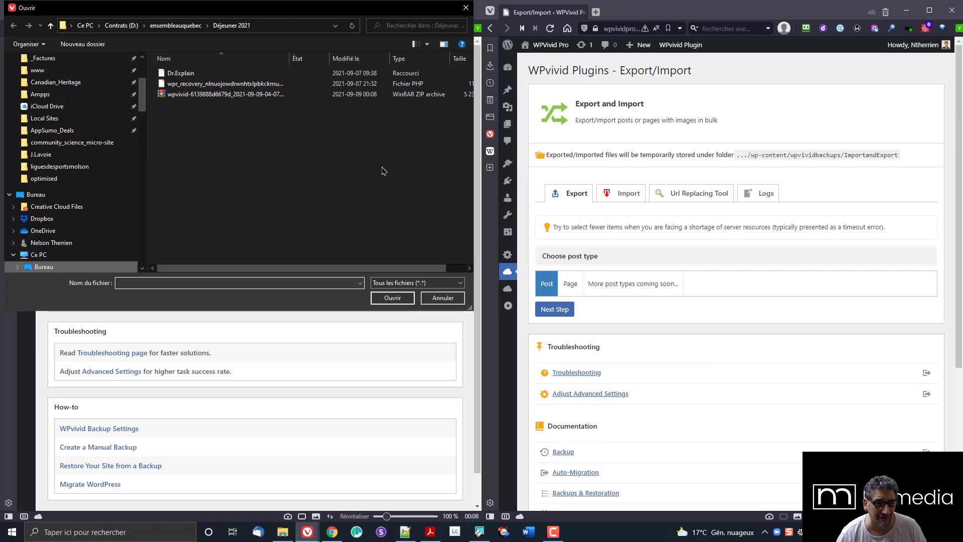
double_click(207, 95)
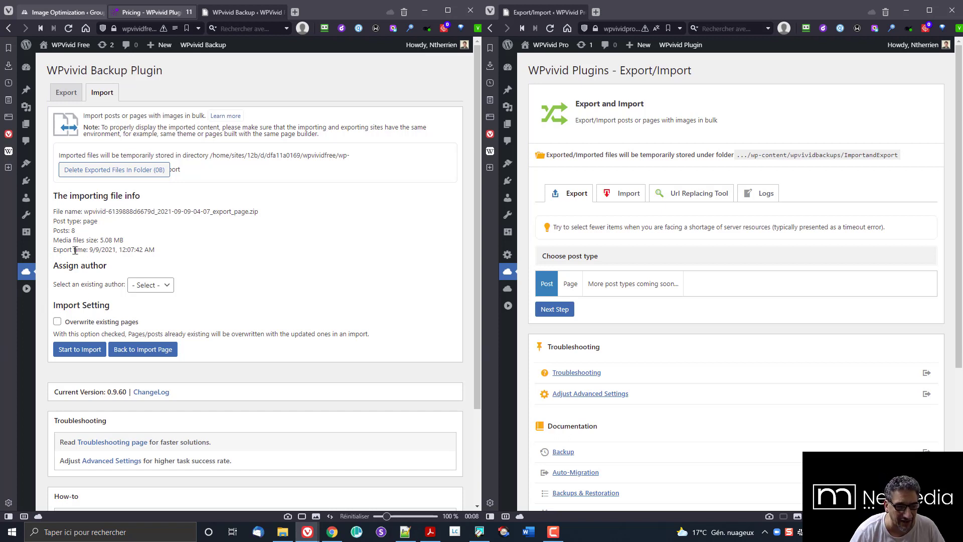
Step: Assign the imported pages to the existing author and leave Overwrite existing pages unchecked
click(153, 285)
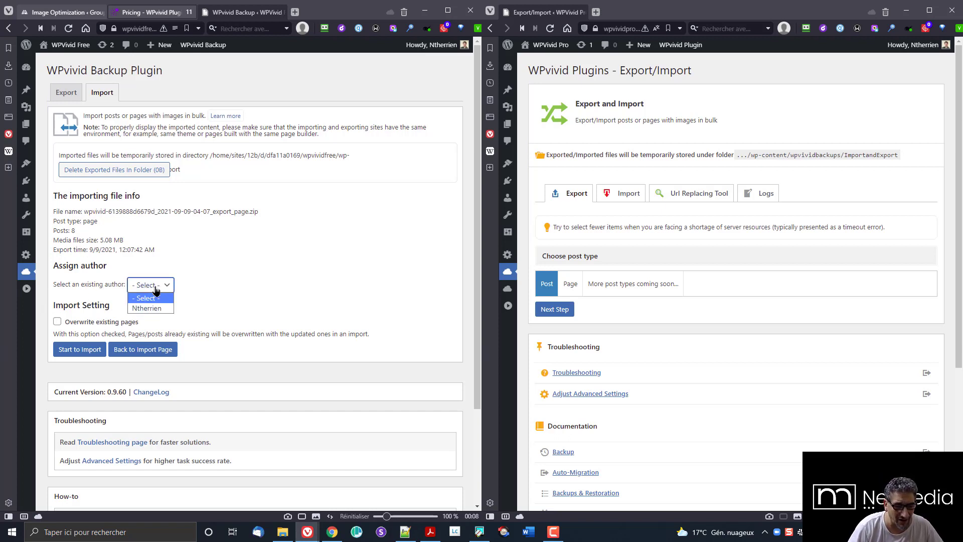
click(150, 308)
click(57, 322)
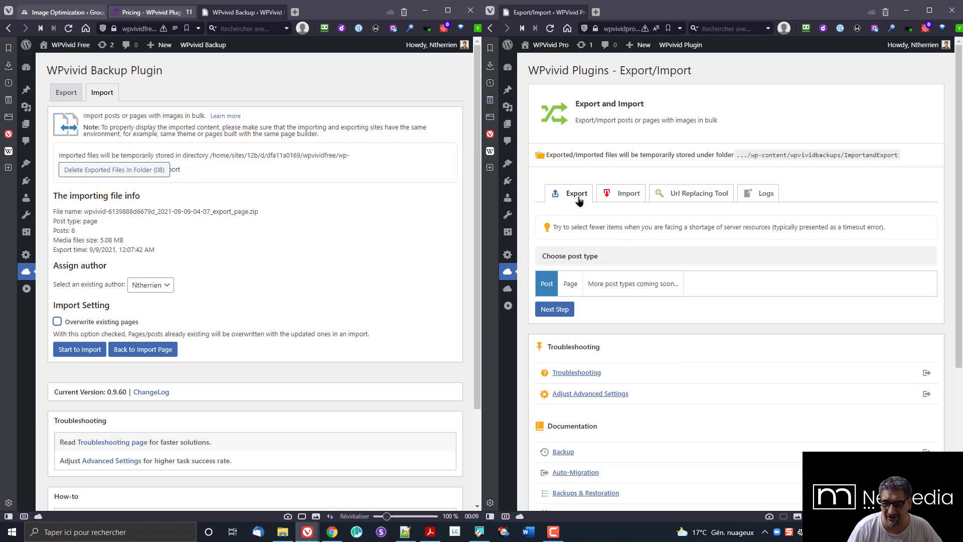
Step: On the WPvivid Pro site, choose Page as the export post type and list the pages of all authors
click(626, 196)
scroll(612, 165, down, 3)
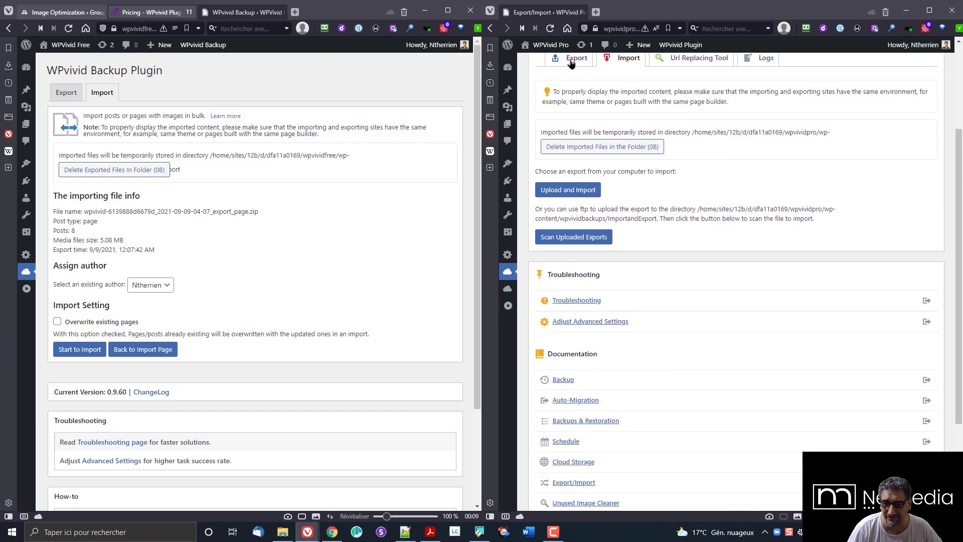
click(571, 60)
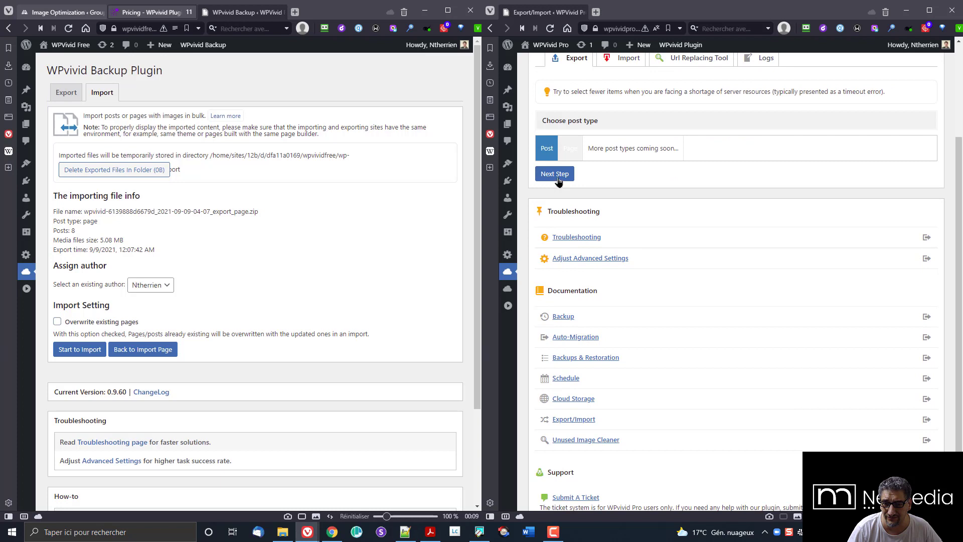
click(571, 149)
click(557, 174)
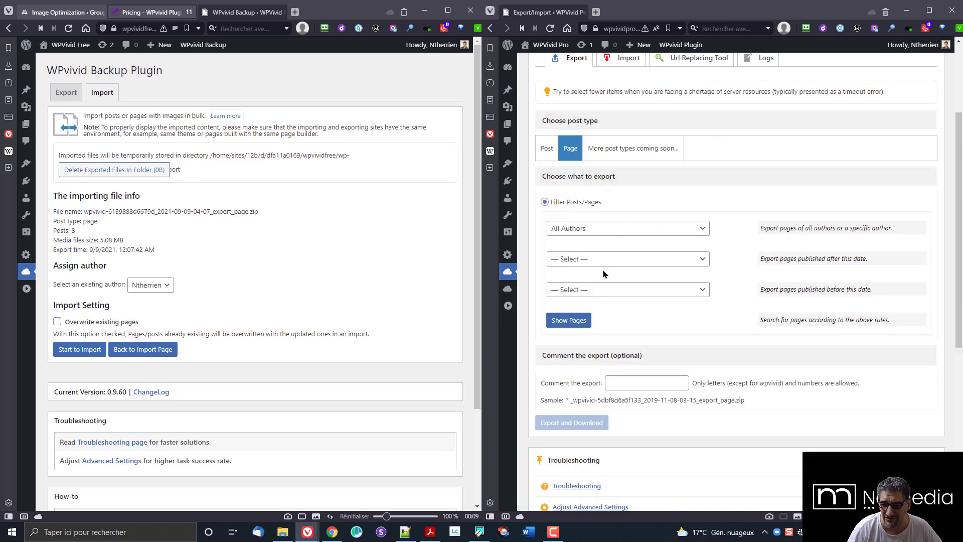
scroll(630, 323, down, 1)
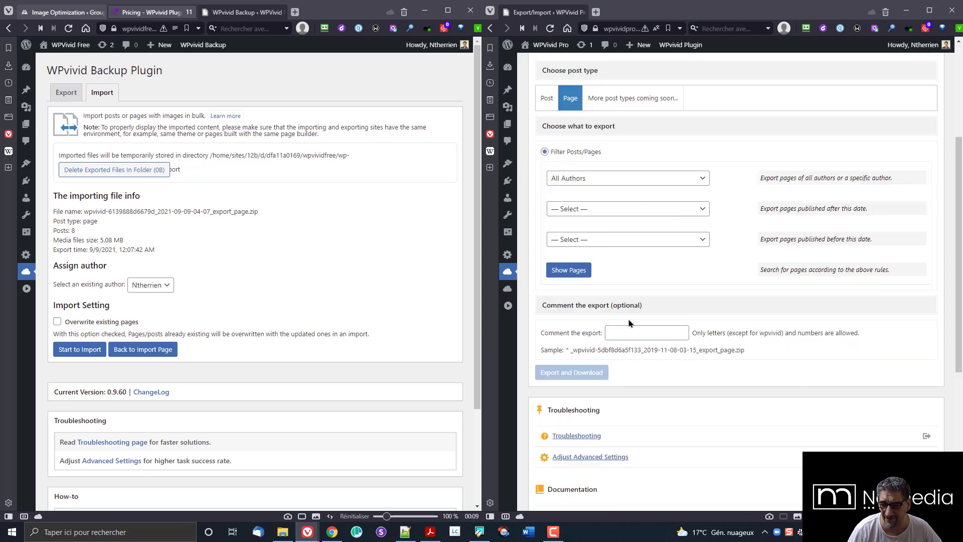
click(580, 276)
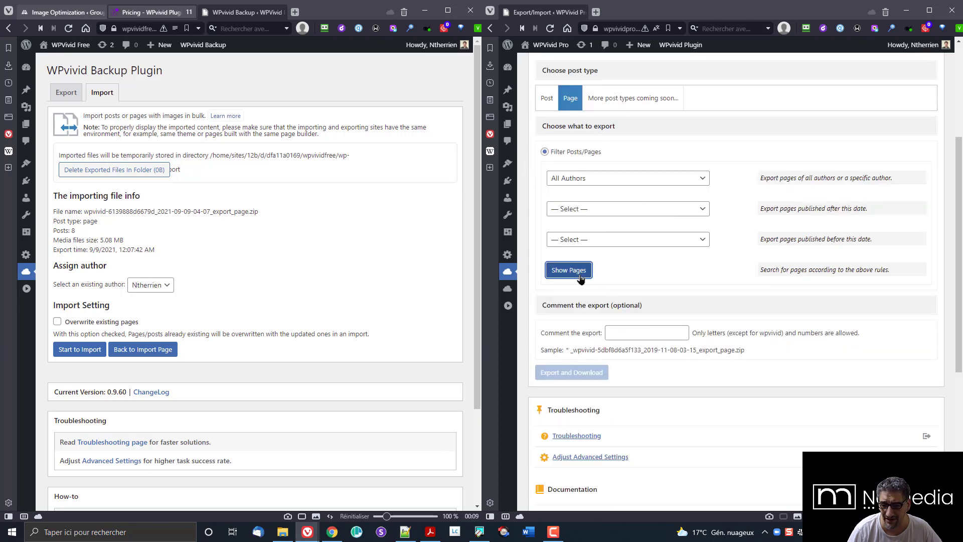
scroll(587, 296, down, 3)
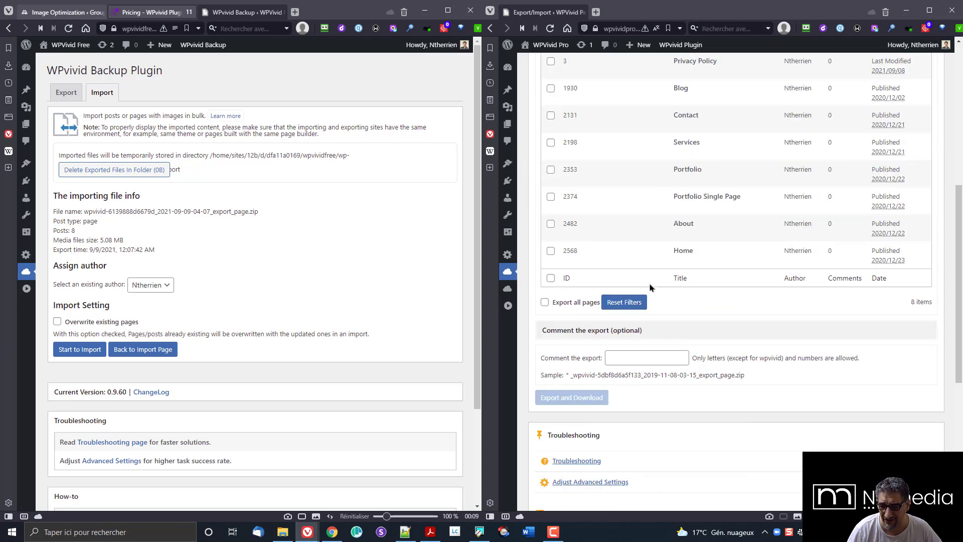
scroll(659, 339, up, 6)
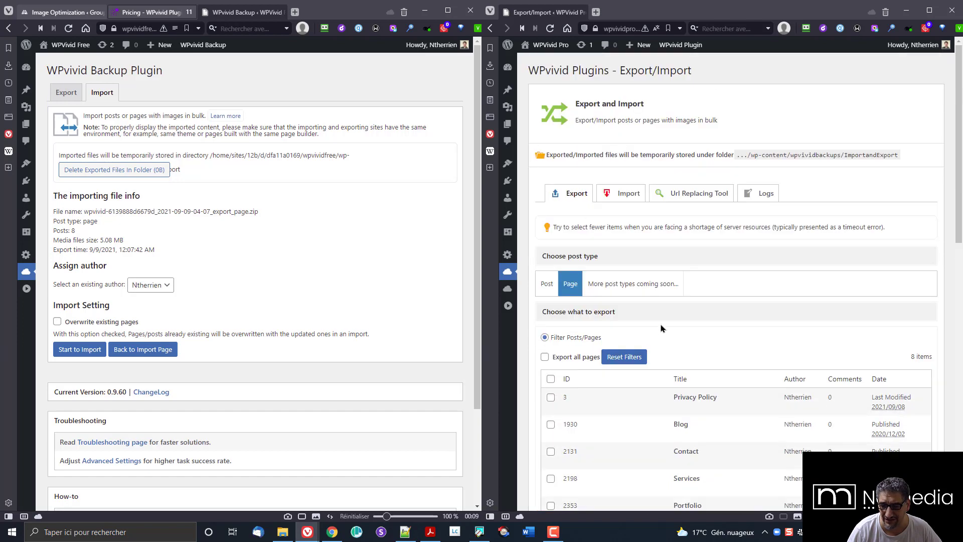
Step: Review the upload and scan options for importing content on the WPvivid Pro site
click(626, 195)
scroll(626, 203, down, 3)
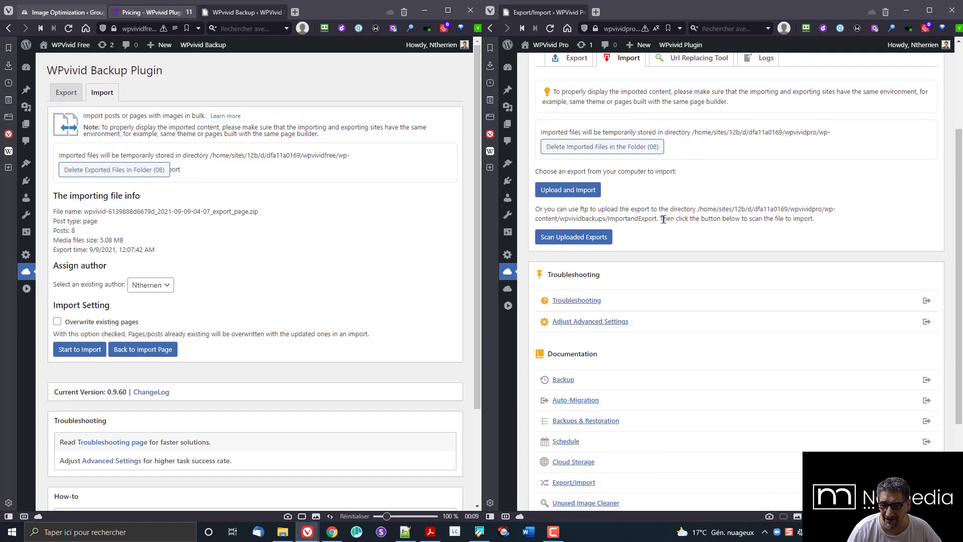
scroll(681, 228, up, 3)
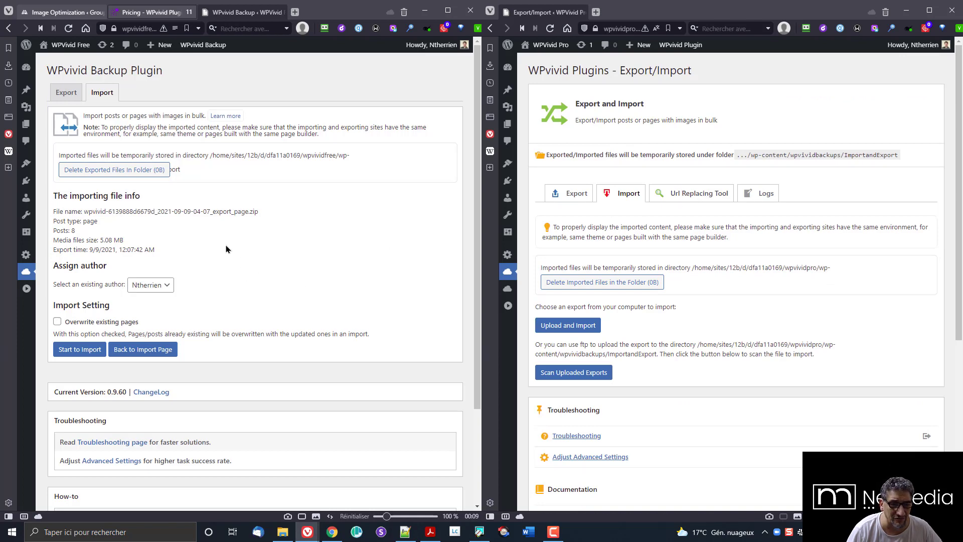
Step: Open the Url Replacing Tool on the WPvivid Pro site and look over its search and replacement URL fields
click(688, 196)
scroll(722, 196, down, 3)
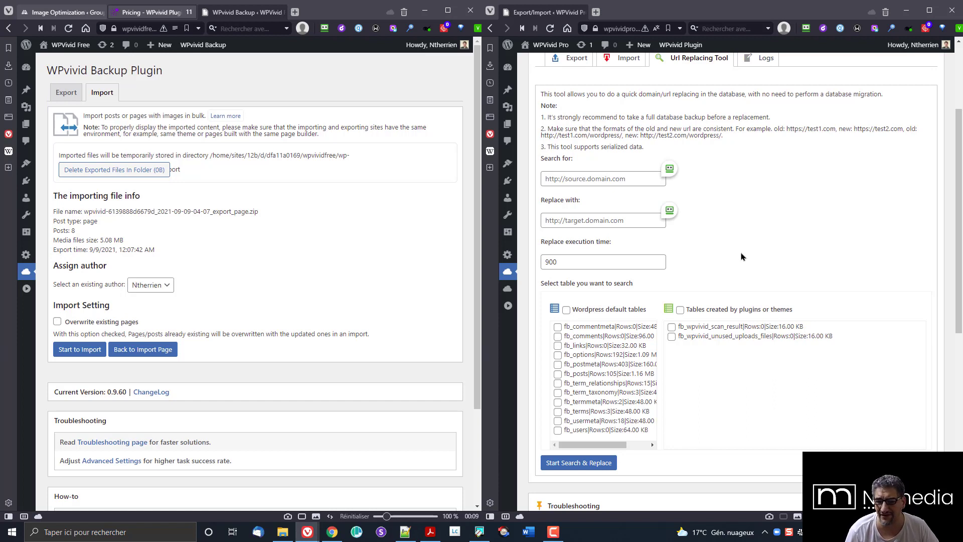
click(627, 219)
click(760, 242)
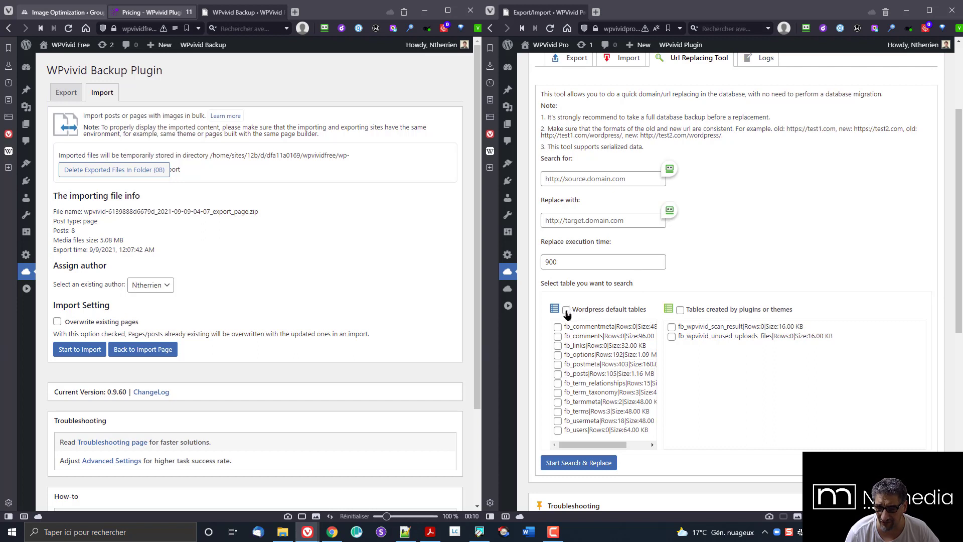
click(565, 179)
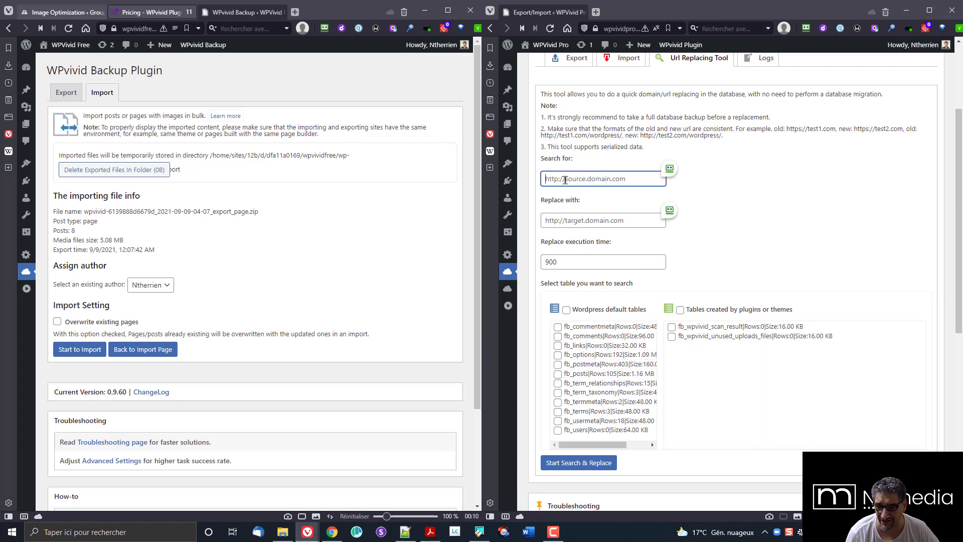
click(567, 221)
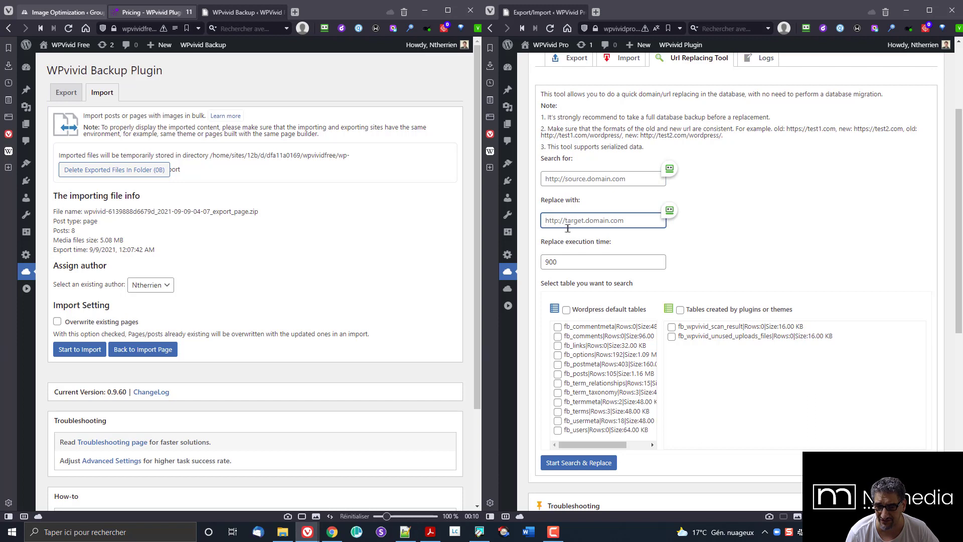
click(139, 29)
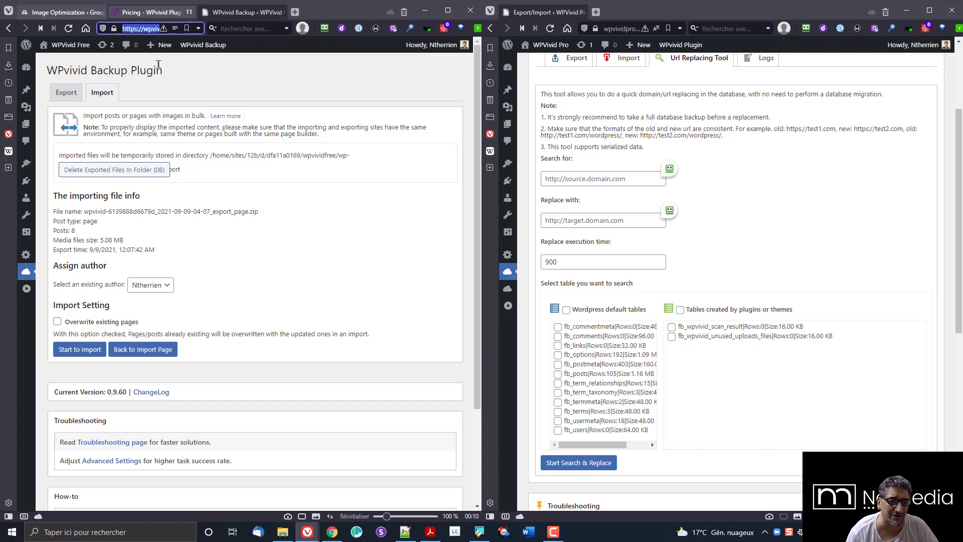
key(Home)
key(ctrl+shift+Right)
key(ctrl+shift+Right)
key(ctrl+shift+Right)
key(ctrl+shift+Right)
key(ctrl+shift+Right)
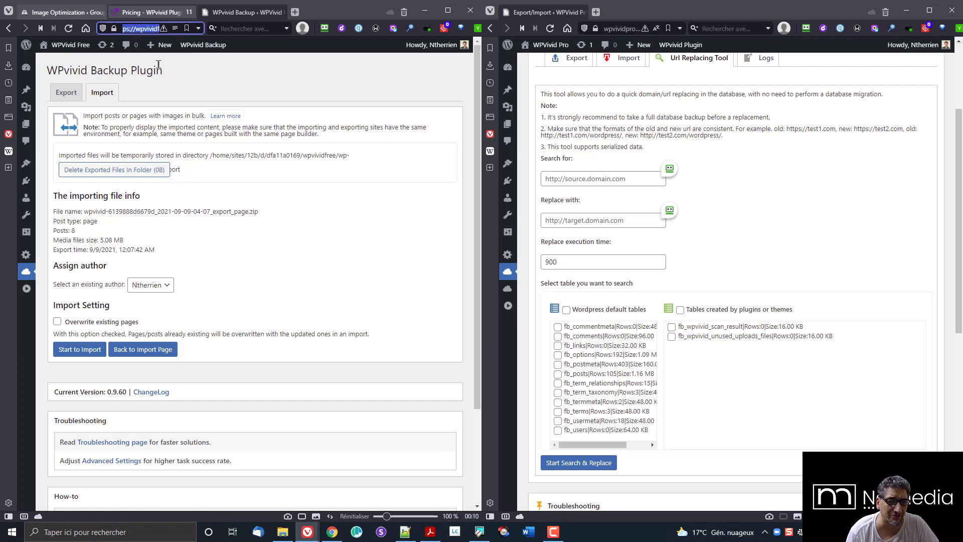
key(ctrl+shift+Right)
key(ctrl+shift+Right)
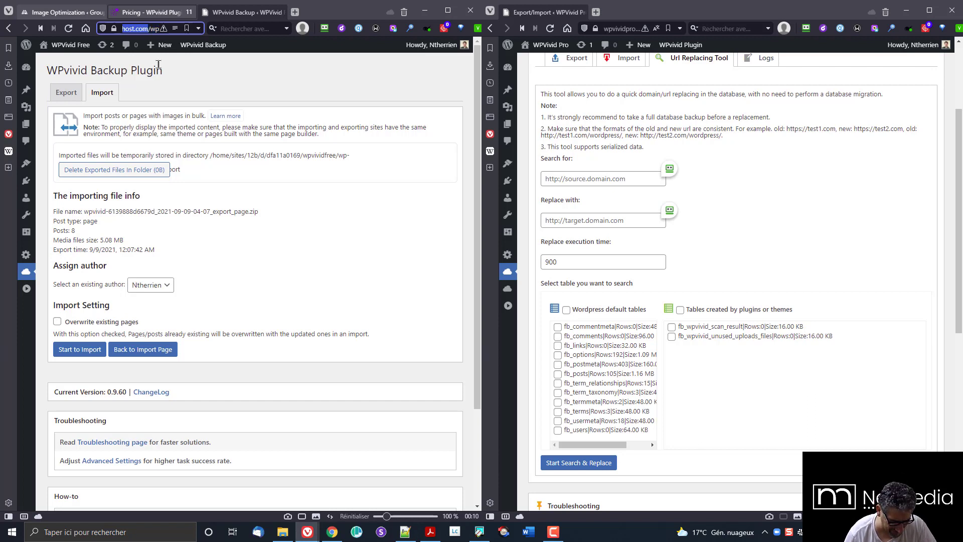
click(577, 180)
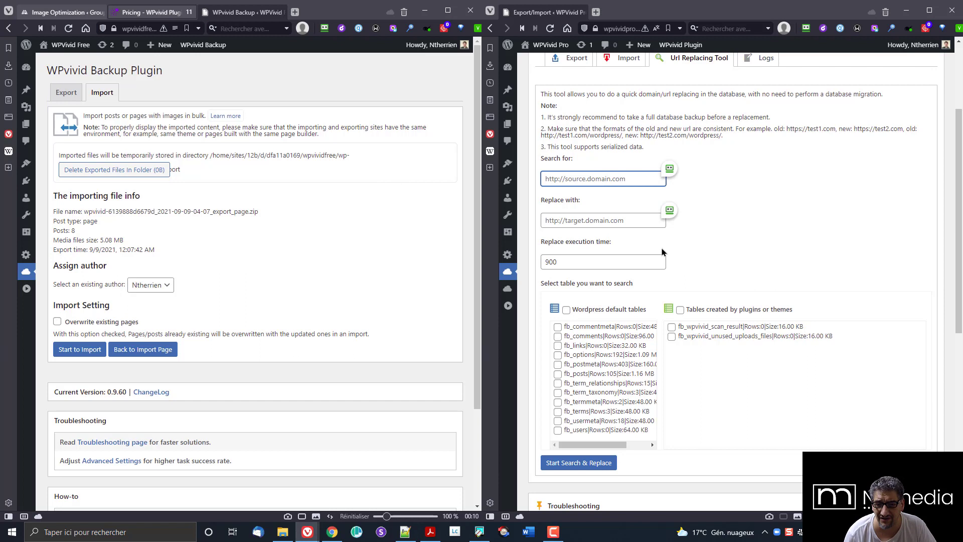
text(https://wpvividfree.nmdevstarthost.com)
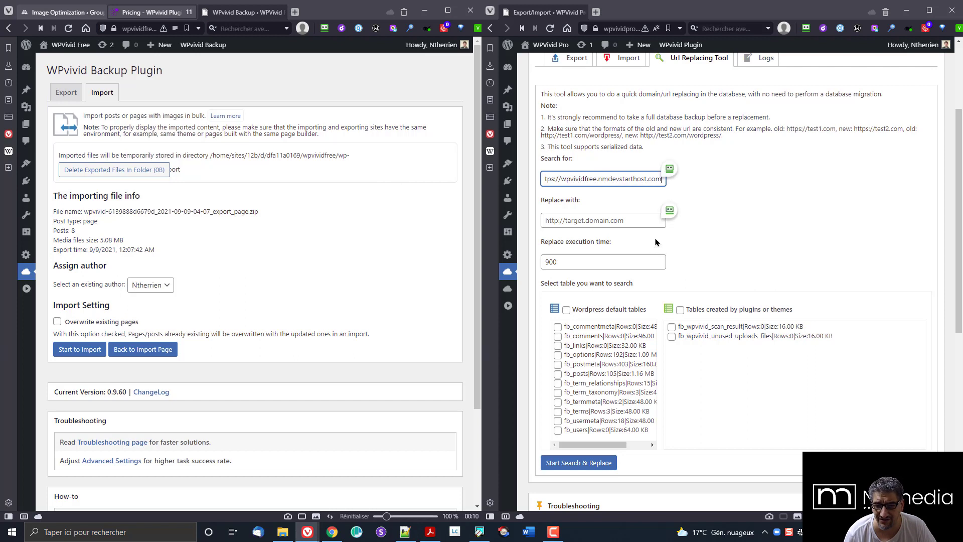
click(614, 28)
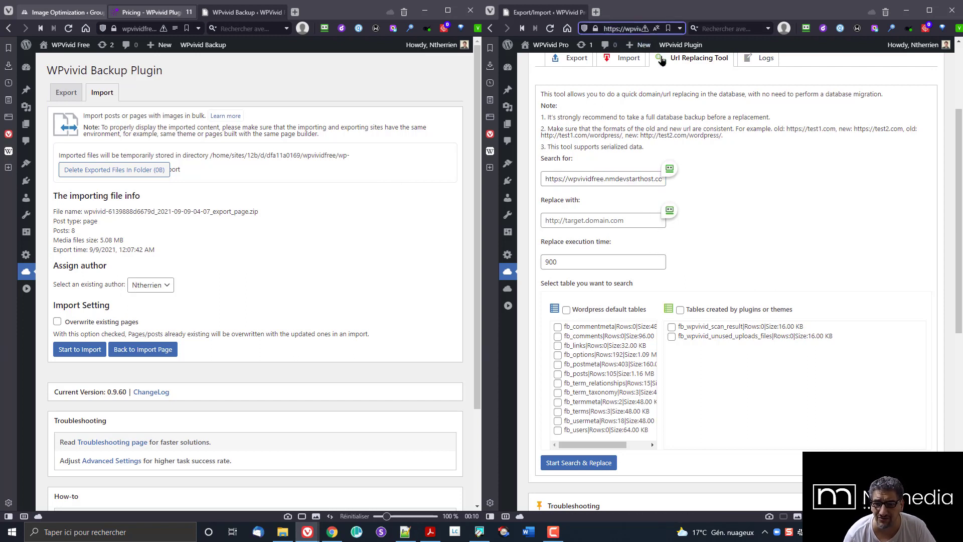
key(shift+Right)
key(shift+Right)
key(shift+Right)
key(shift+Right)
key(shift+Right)
key(shift+Right)
key(shift+Right)
key(shift+Right)
key(shift+Right)
key(shift+Right)
key(shift+Right)
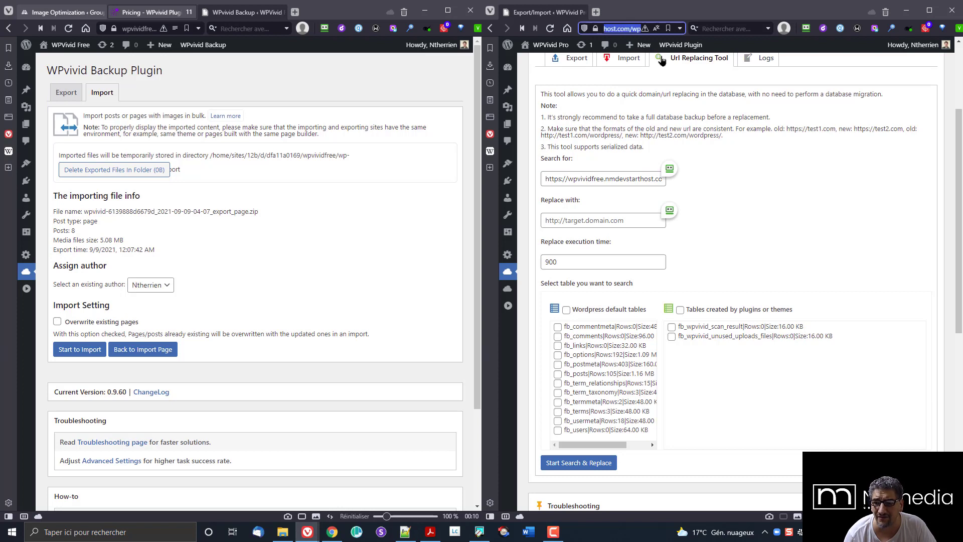
key(shift+Right)
key(shift+Left)
key(shift+Left)
key(shift+Left)
key(ctrl+c)
click(589, 221)
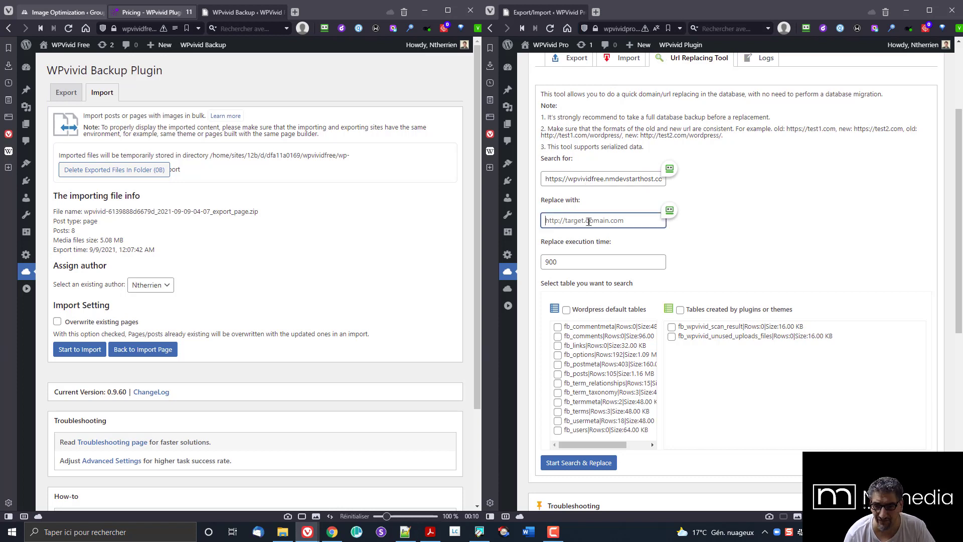
key(ctrl+v)
Step: Select all WordPress default tables and all tables created by plugins or themes for the URL replacement
click(567, 311)
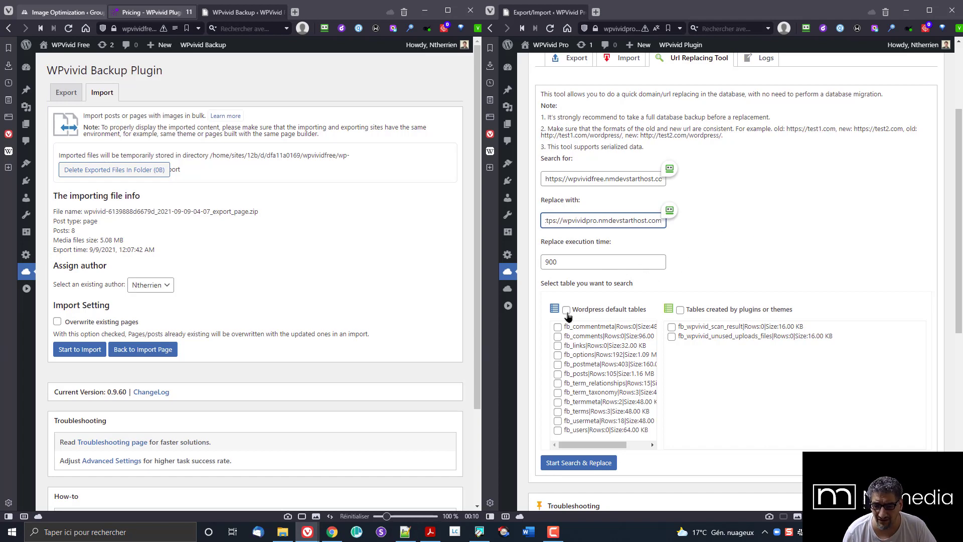
scroll(634, 313, down, 2)
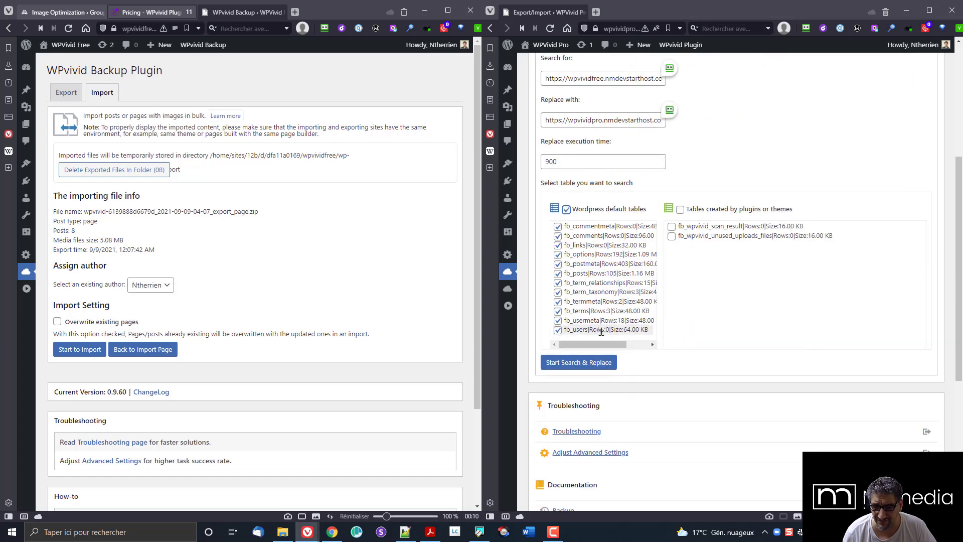
drag(603, 345, 628, 351)
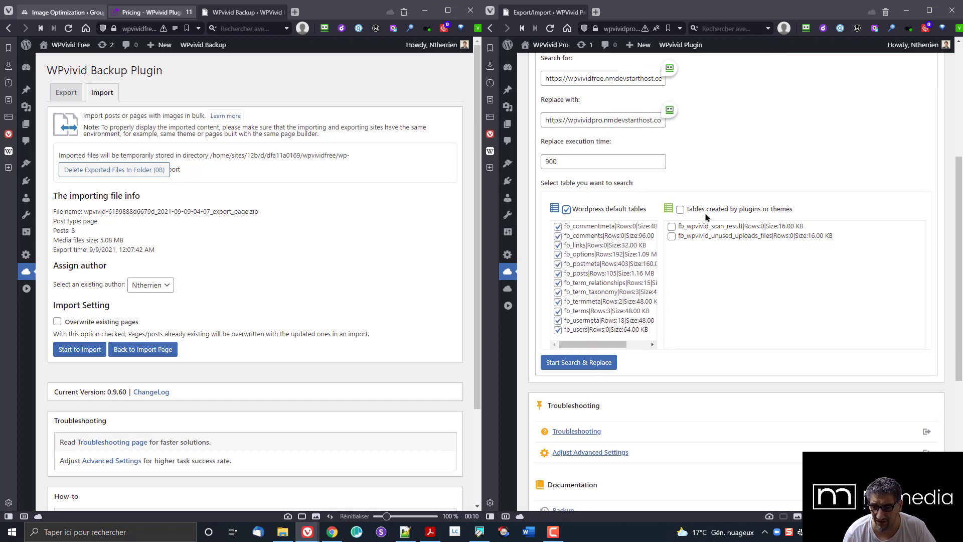
click(681, 210)
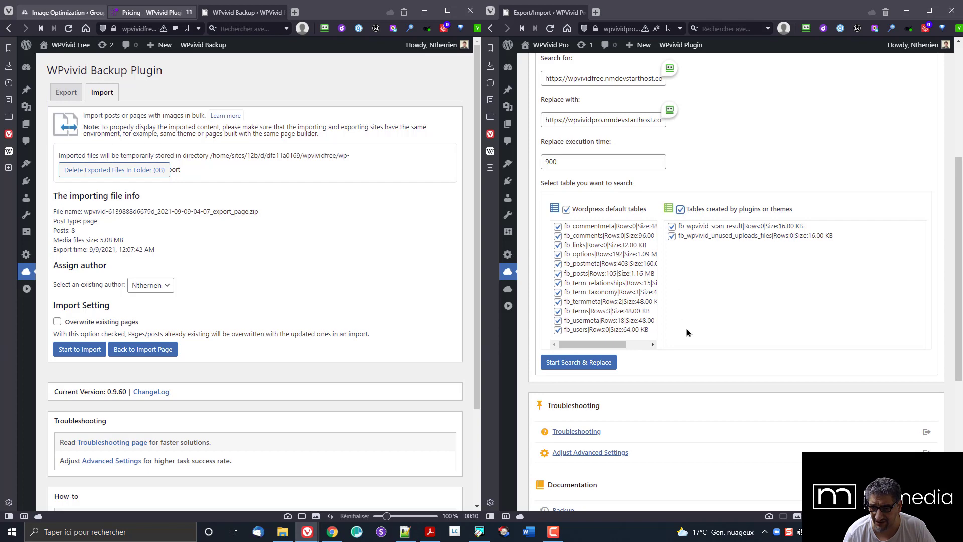
Step: Run the search and replace on the selected tables of the Pro site and dismiss the completion message
click(567, 366)
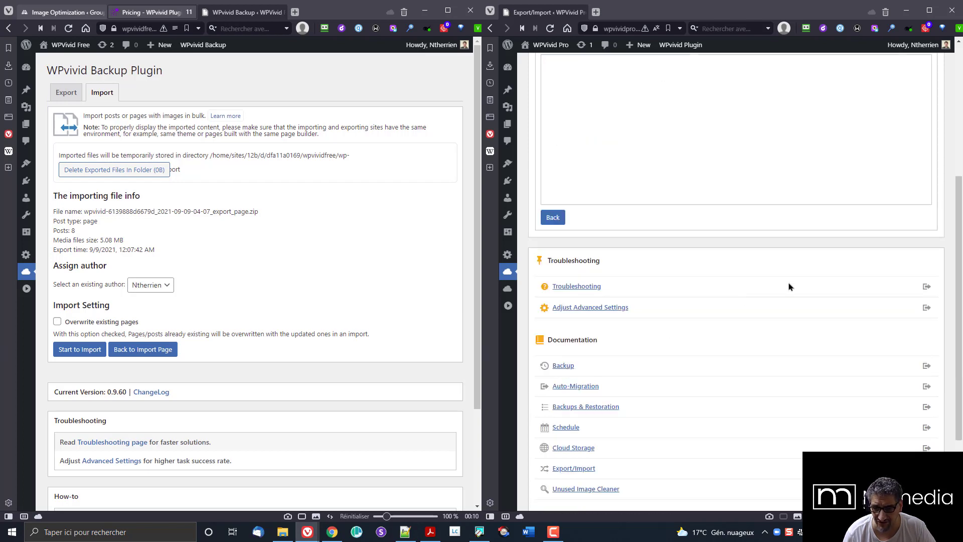
scroll(760, 196, up, 5)
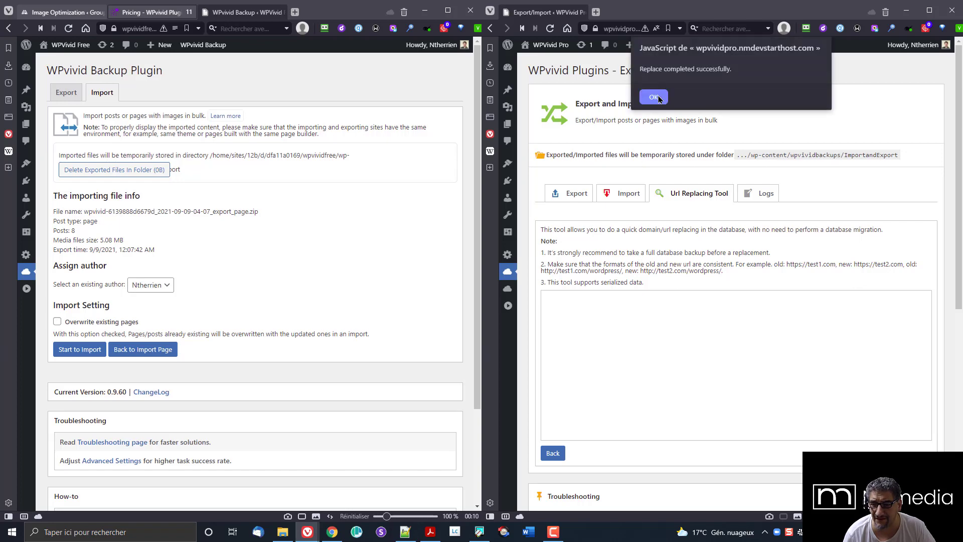
click(655, 97)
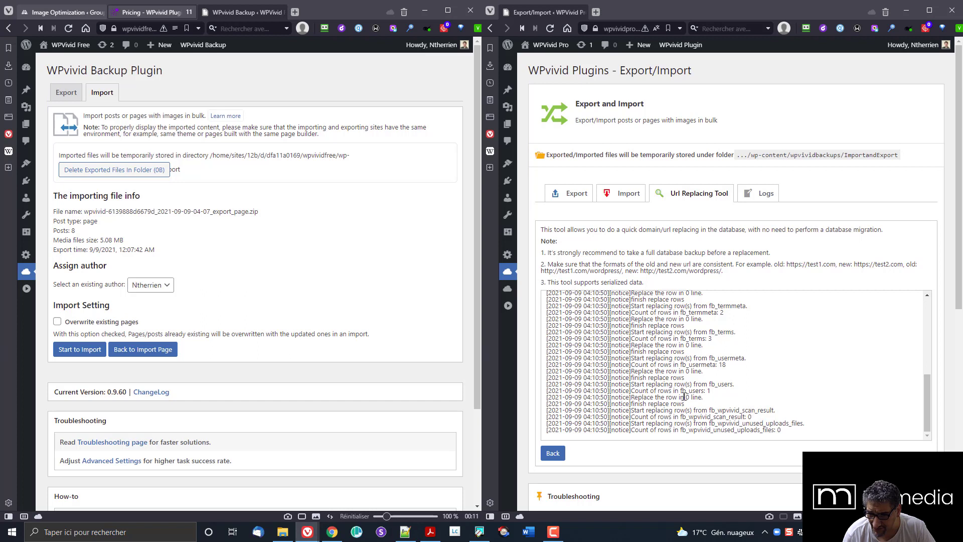
Step: Examine the URL replacement log, checking the row counts processed for the users, usermeta, termmeta, term_relationships and posts tables
drag(712, 391, 697, 390)
click(737, 387)
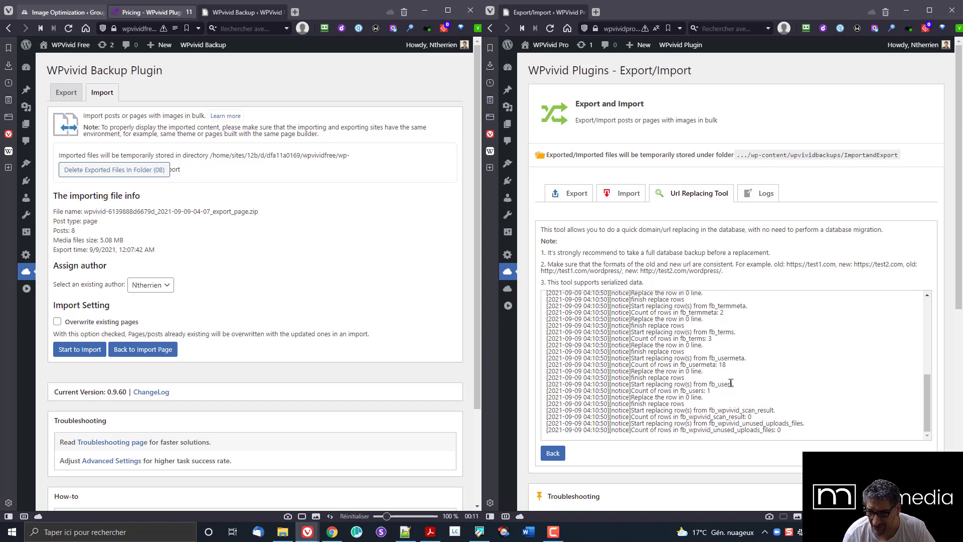
drag(733, 367, 721, 361)
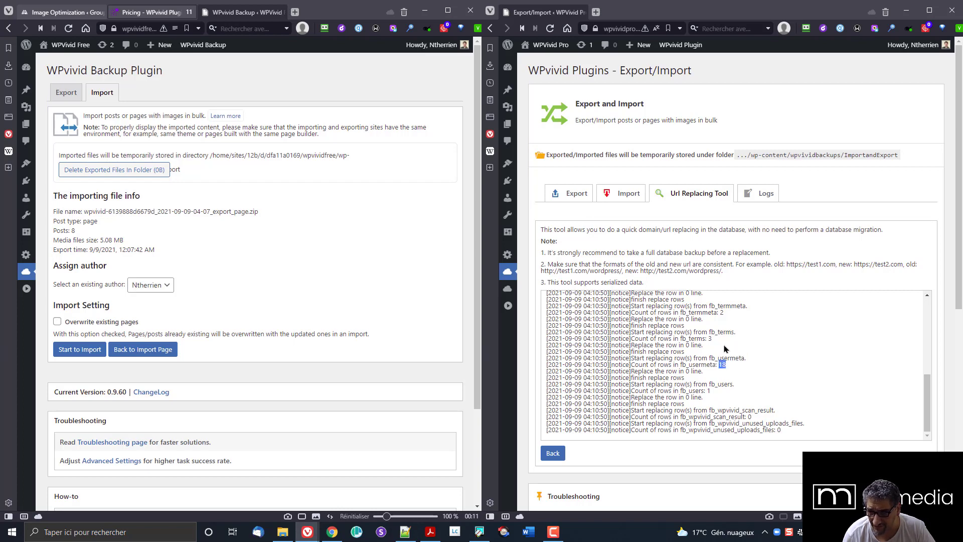
drag(725, 314, 718, 313)
scroll(717, 328, up, 5)
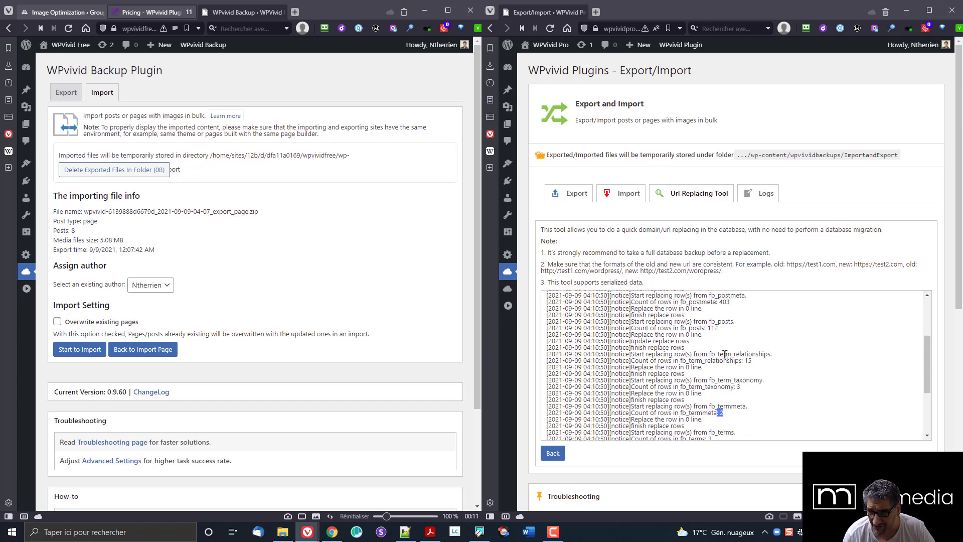
drag(745, 387, 743, 361)
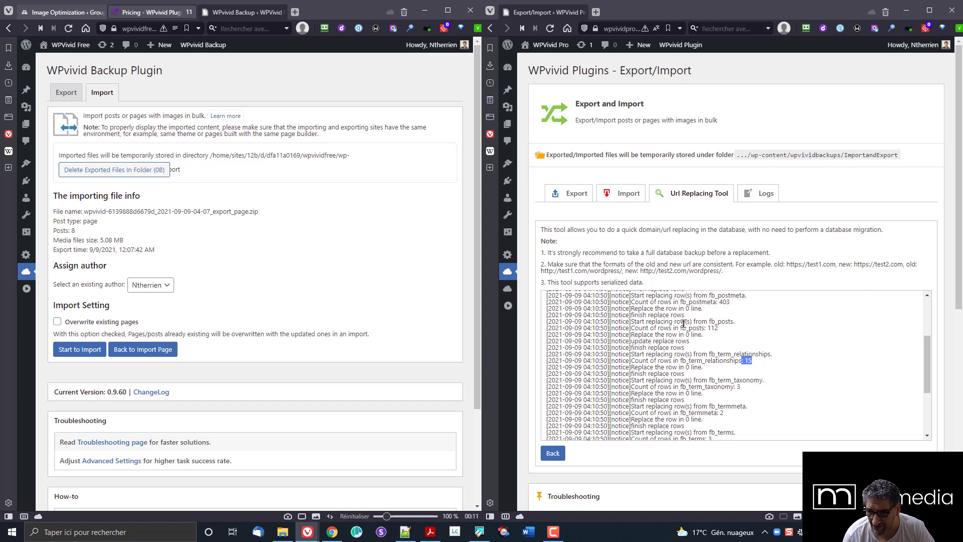
click(717, 326)
drag(719, 328, 706, 328)
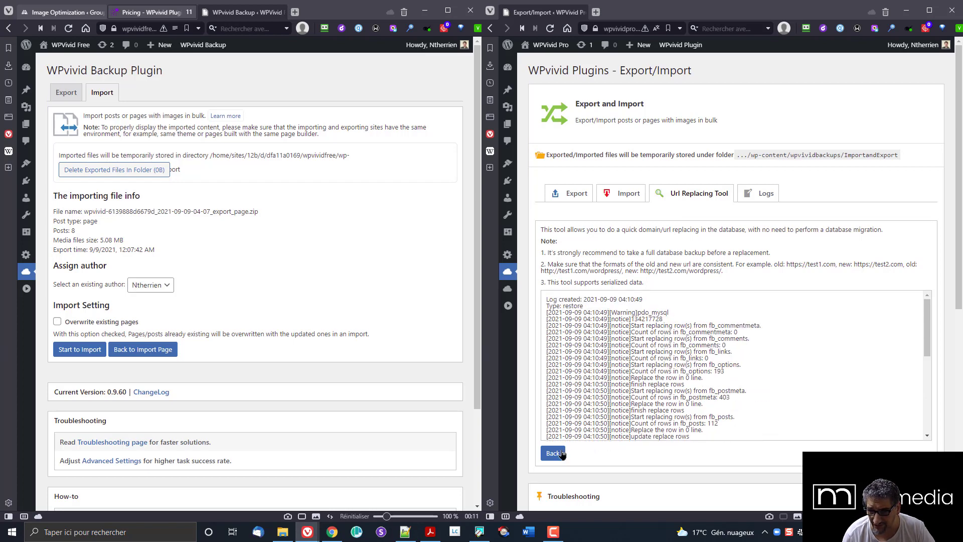
Step: Check the Pro site's Export/Import logs, then return to the Url Replacing Tool's settings form
click(767, 194)
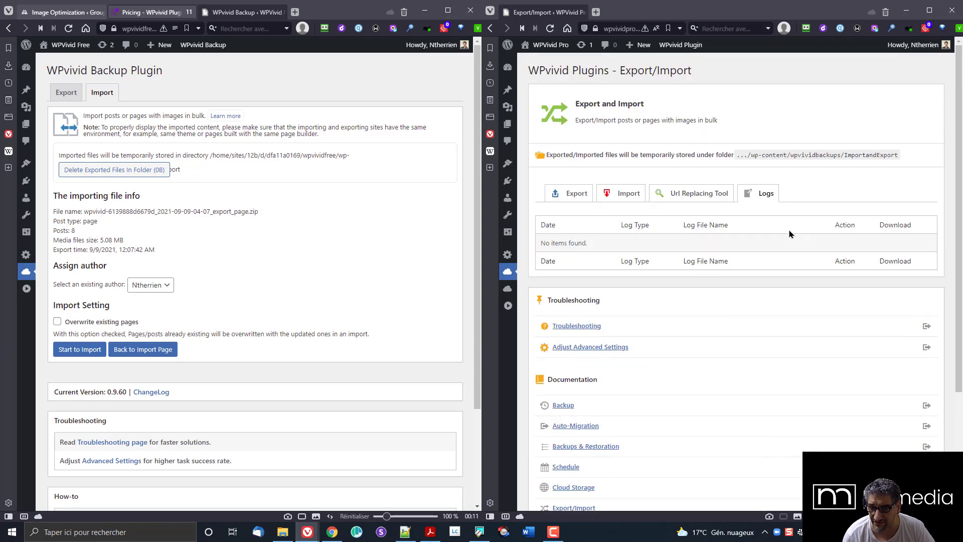
click(703, 193)
click(553, 318)
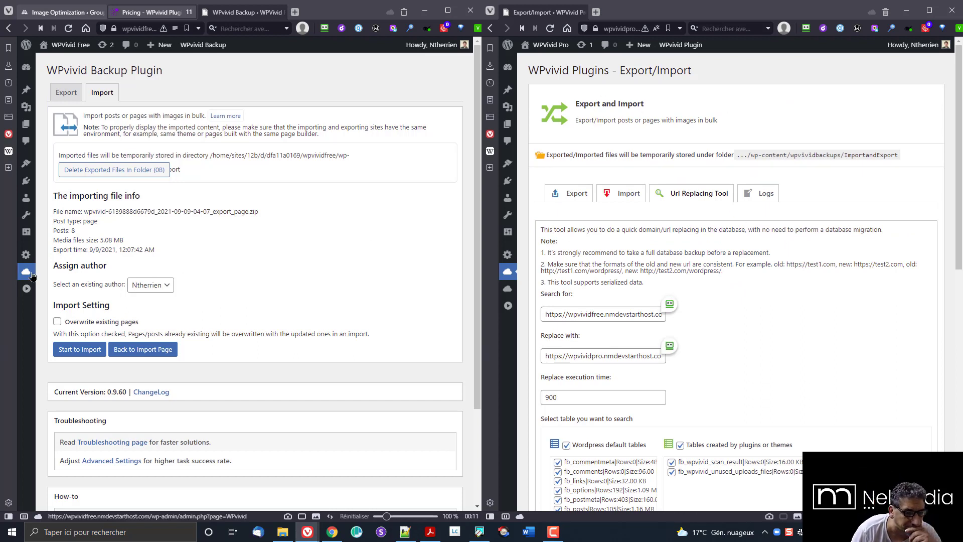
Step: Open the Image Cleaner on the free site and the Unused Image Cleaner on the Pro site for comparison
mouse_move(30, 273)
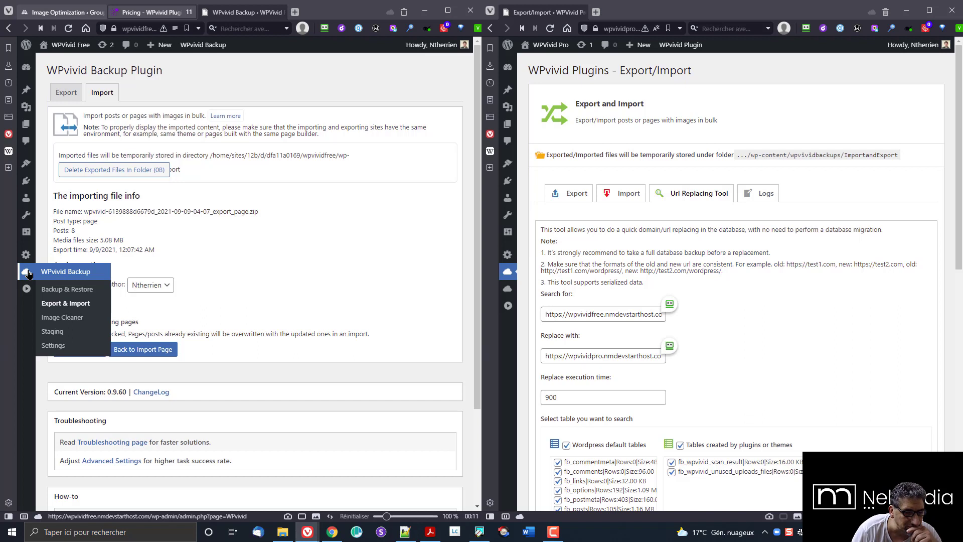
click(70, 321)
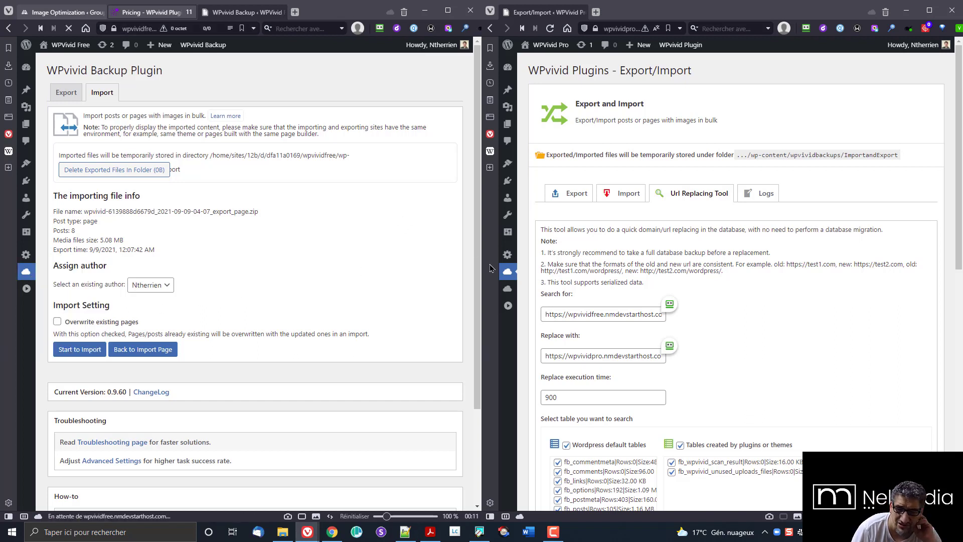
mouse_move(507, 279)
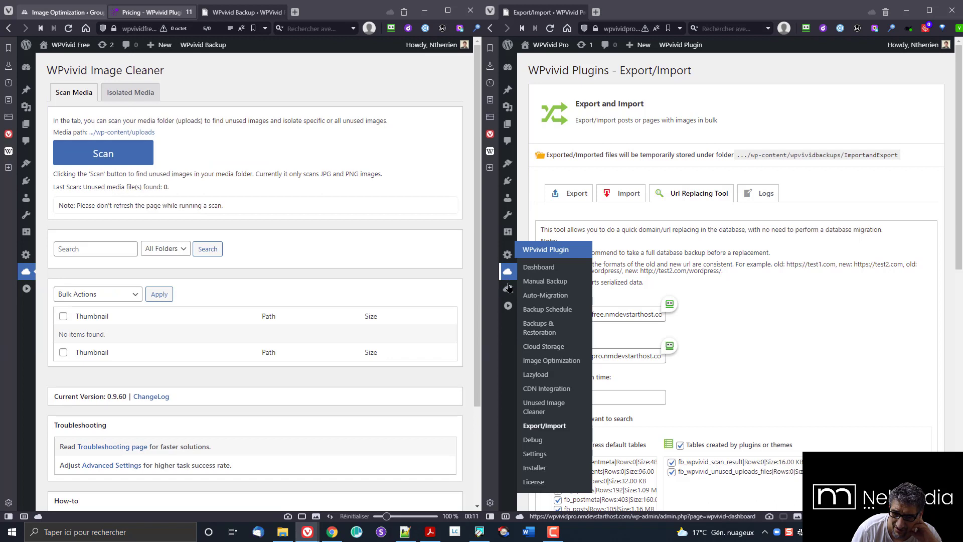
click(575, 365)
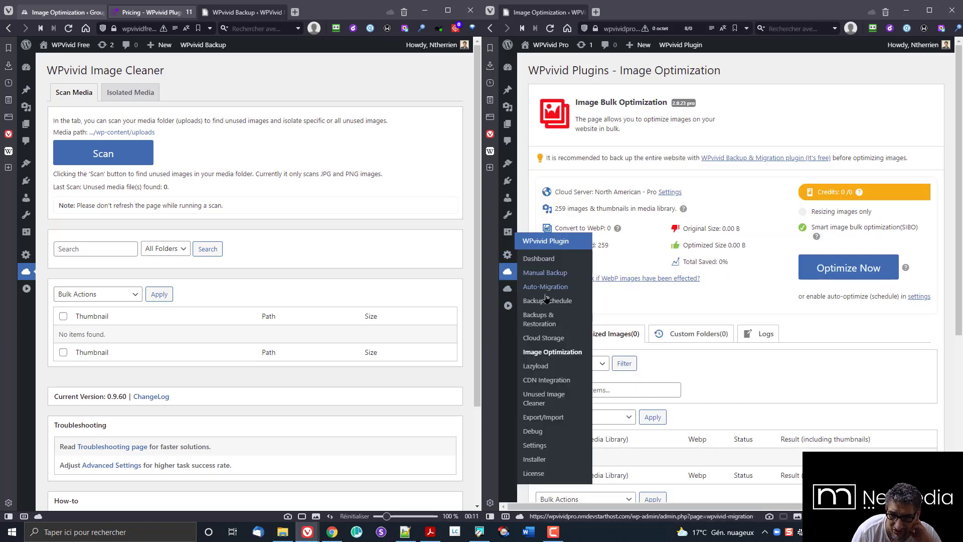
click(561, 402)
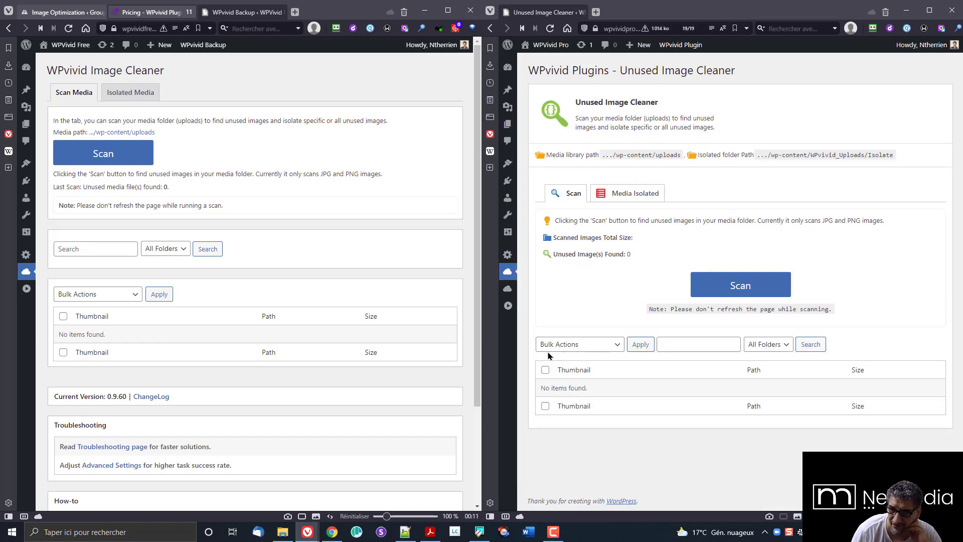
Step: Scan the free site's media folder for unused images and look through the first page of results
click(120, 161)
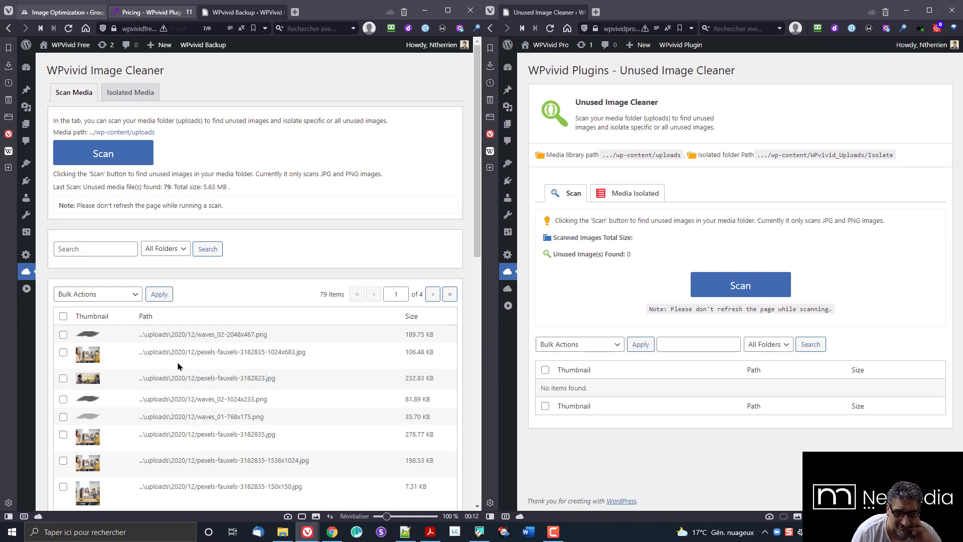
scroll(178, 366, down, 5)
scroll(280, 320, down, 4)
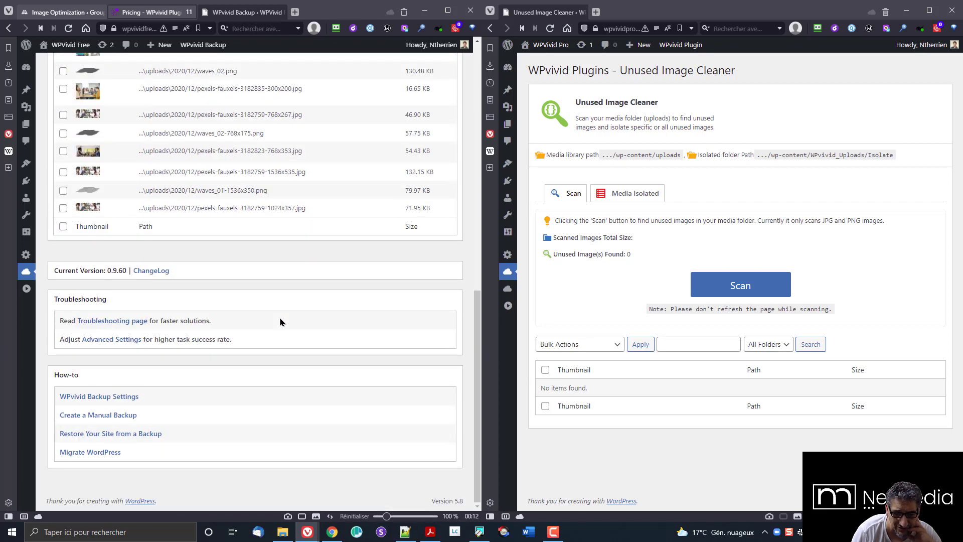
scroll(274, 321, up, 9)
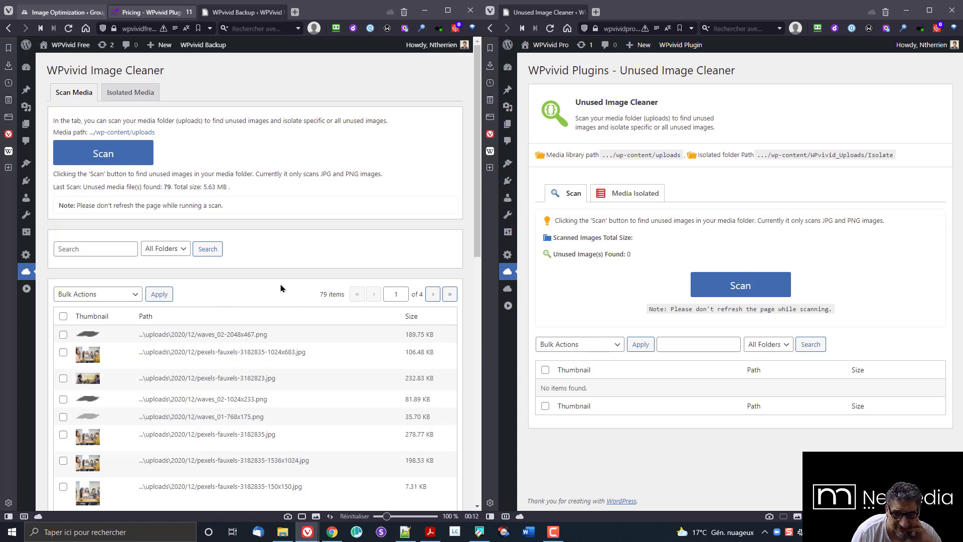
Step: Browse the second page of the free site's unused images and continue to page 3
click(434, 295)
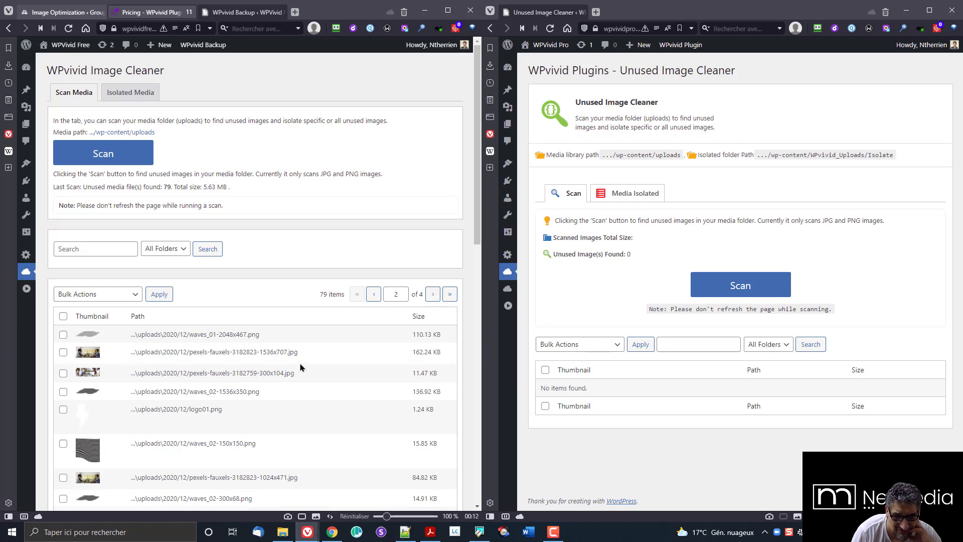
scroll(300, 370, down, 9)
scroll(296, 377, down, 3)
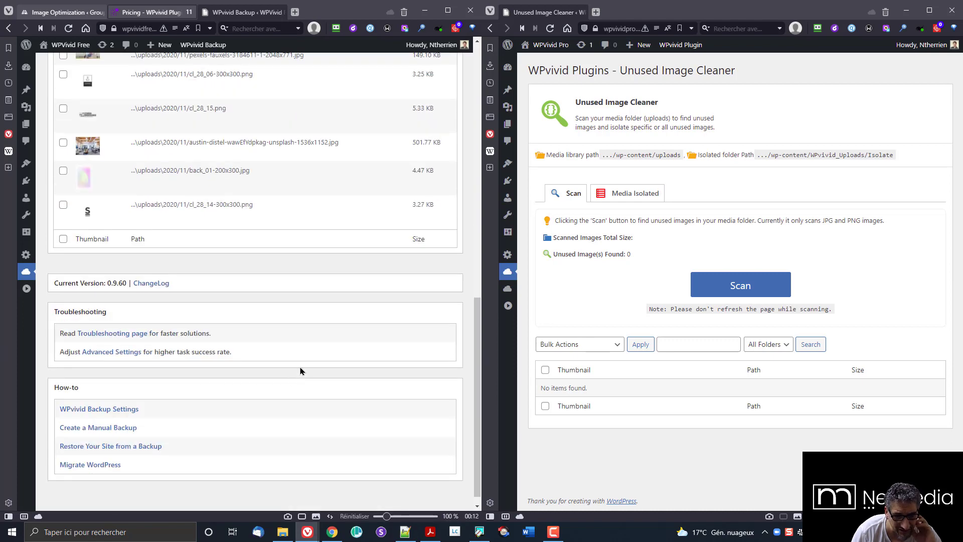
scroll(301, 371, up, 12)
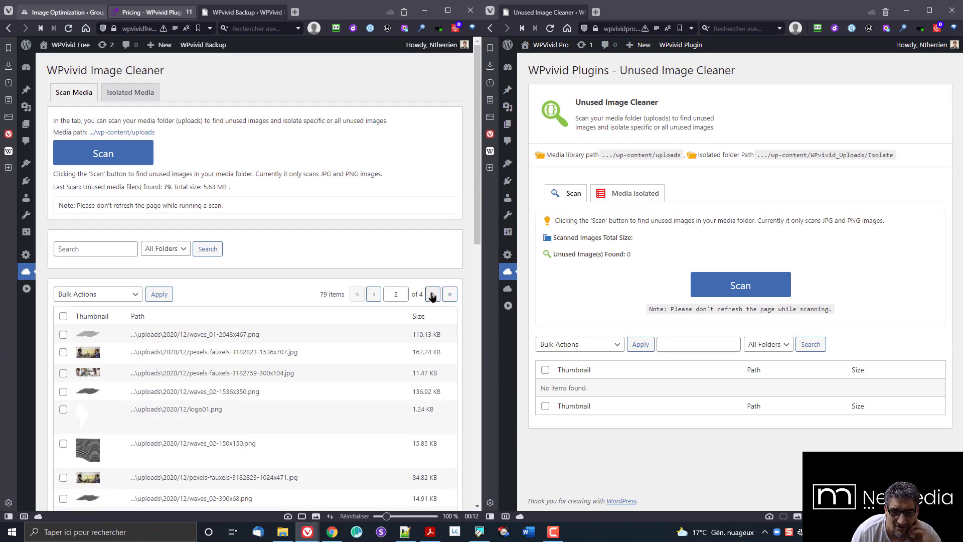
click(433, 295)
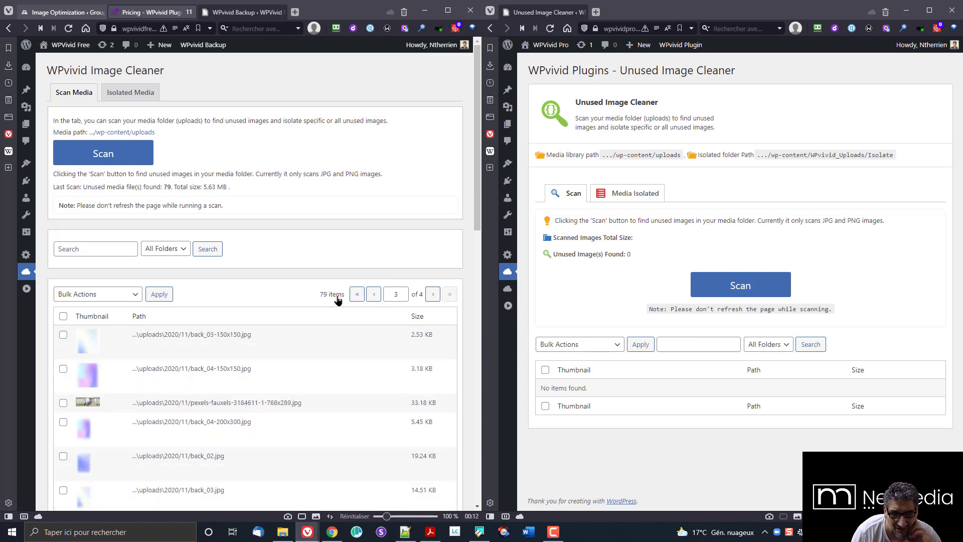
Step: Look over the bulk isolation options and the number of unused media files found on the free site
click(109, 297)
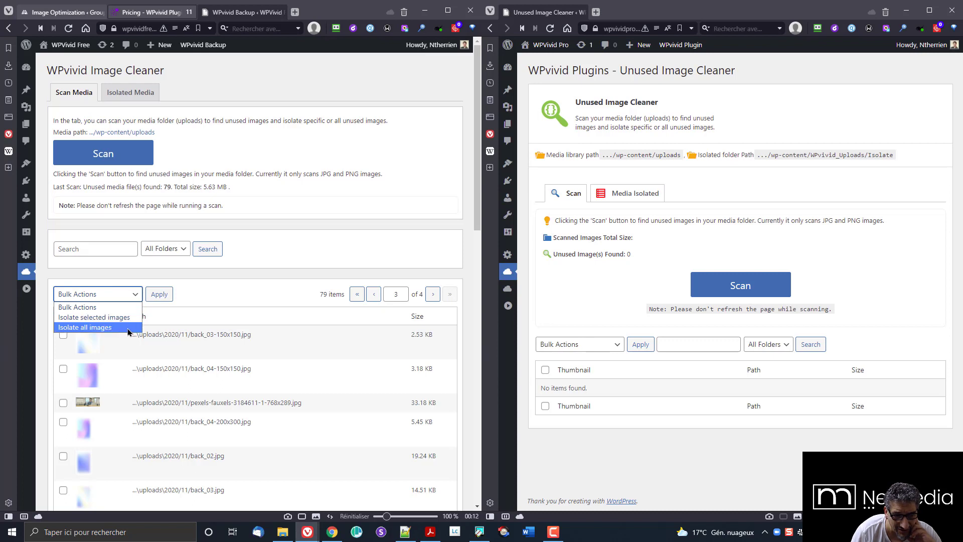
click(261, 301)
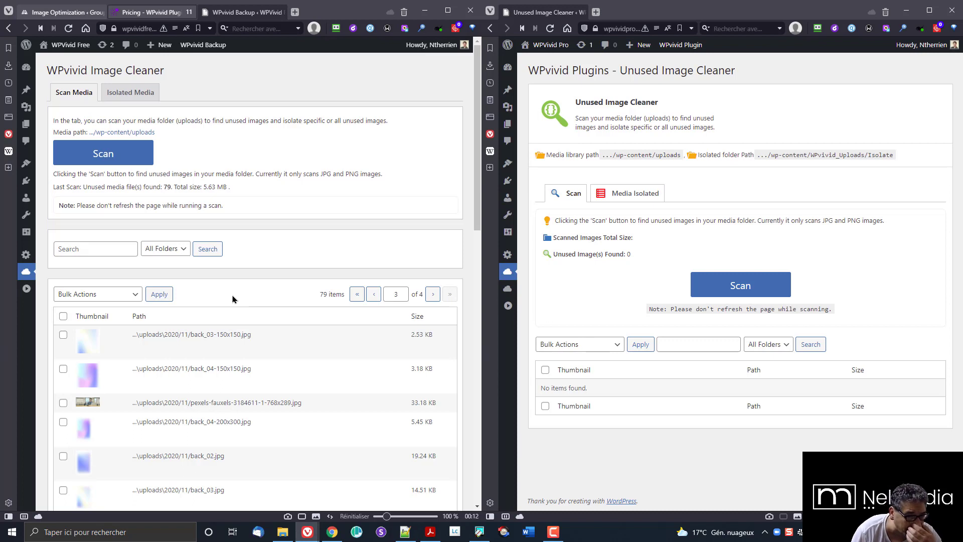
drag(164, 186, 170, 187)
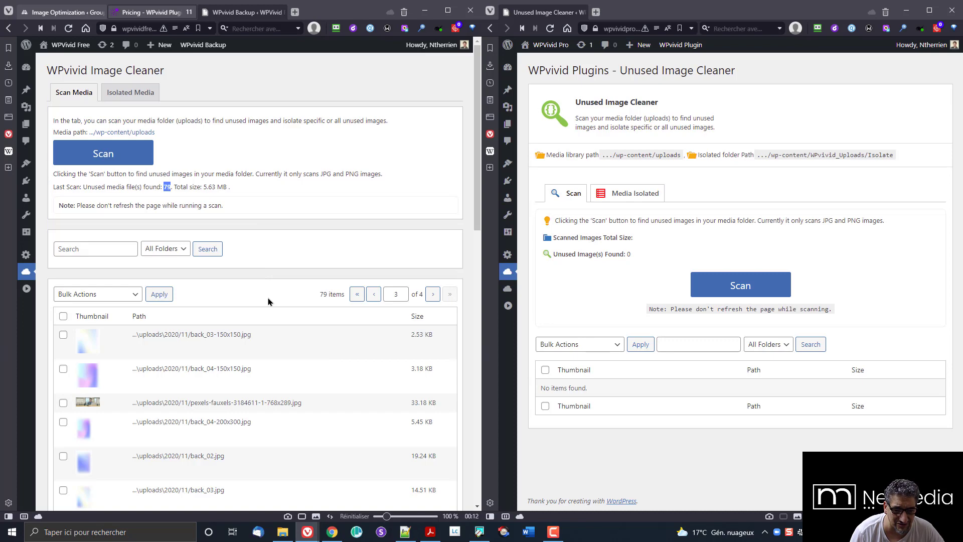
scroll(267, 301, down, 7)
scroll(265, 301, up, 7)
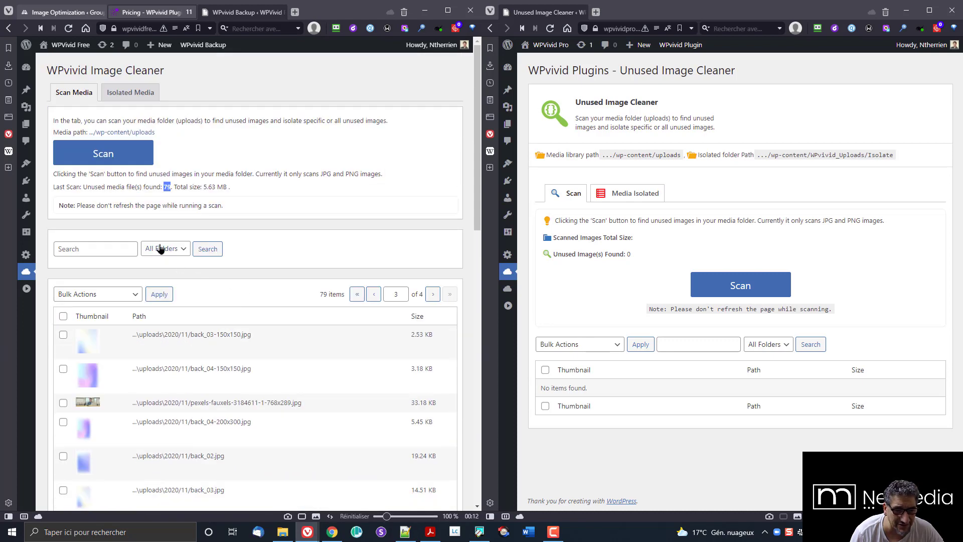
Step: Open the free site's Media Library in list view and examine its item count and files
mouse_move(22, 74)
mouse_move(34, 112)
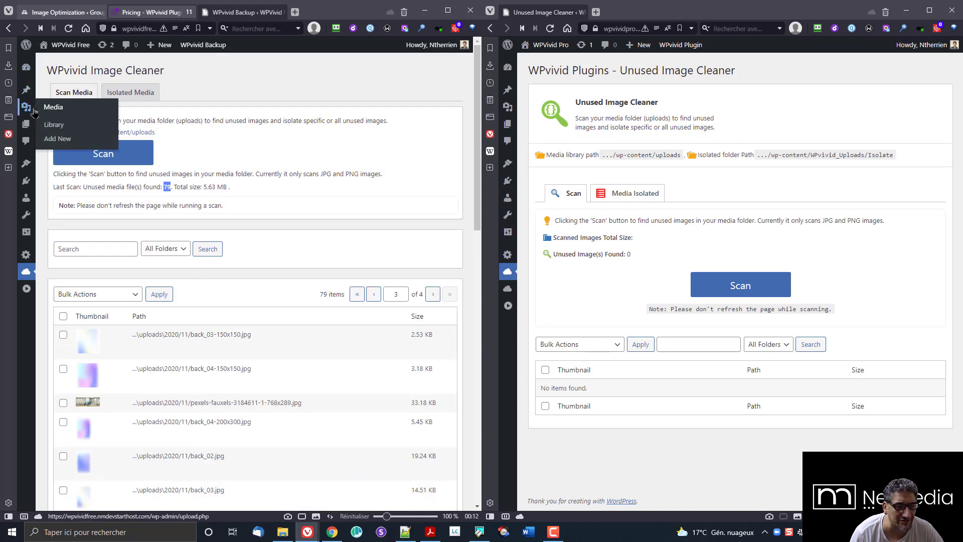
click(54, 124)
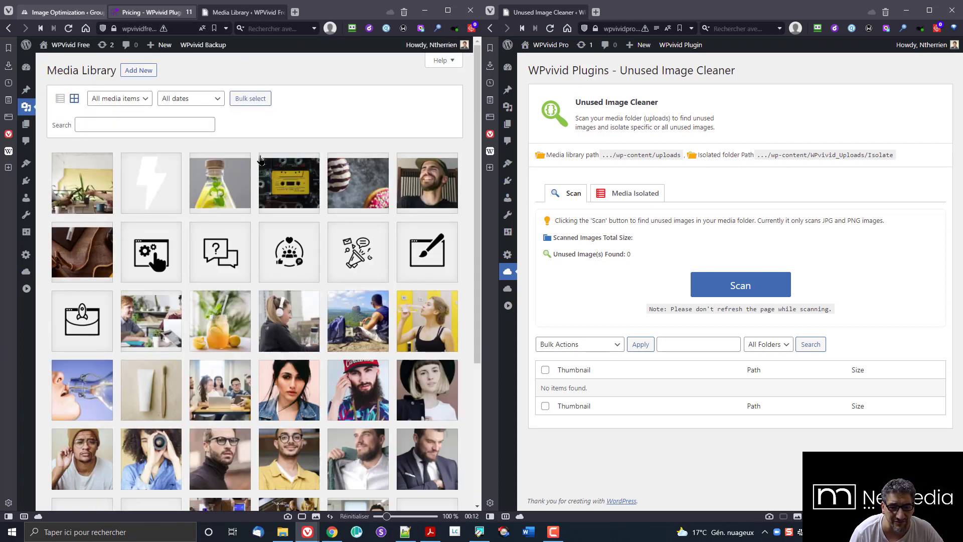
click(58, 99)
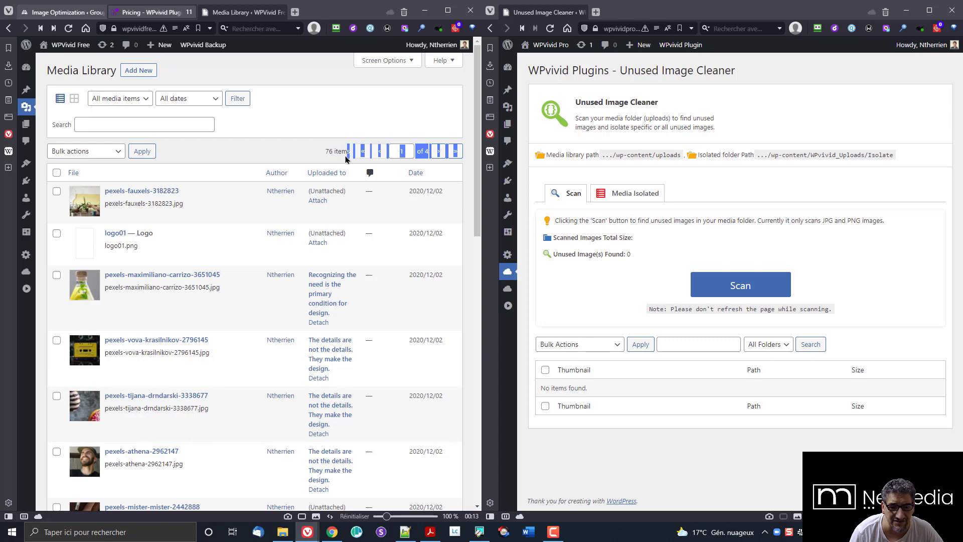
scroll(226, 231, down, 20)
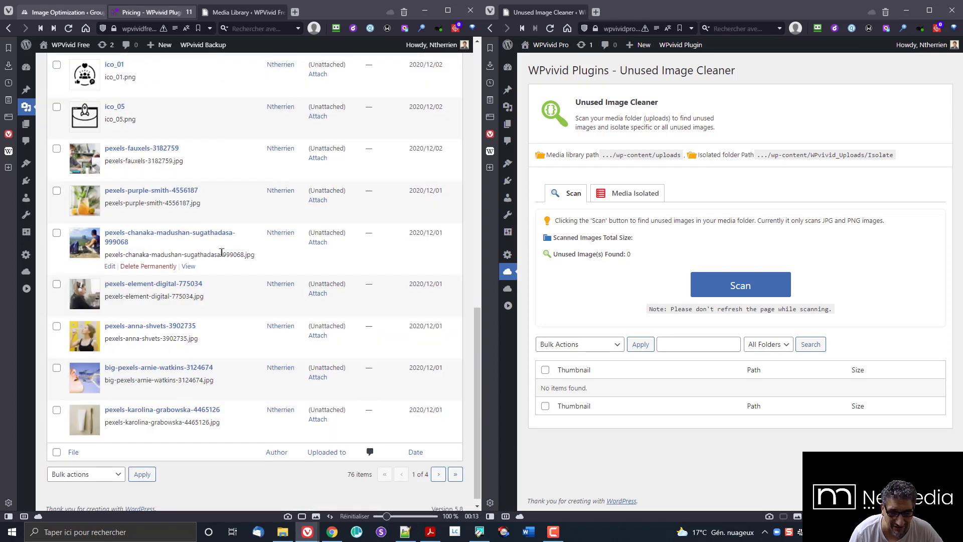
scroll(221, 253, up, 20)
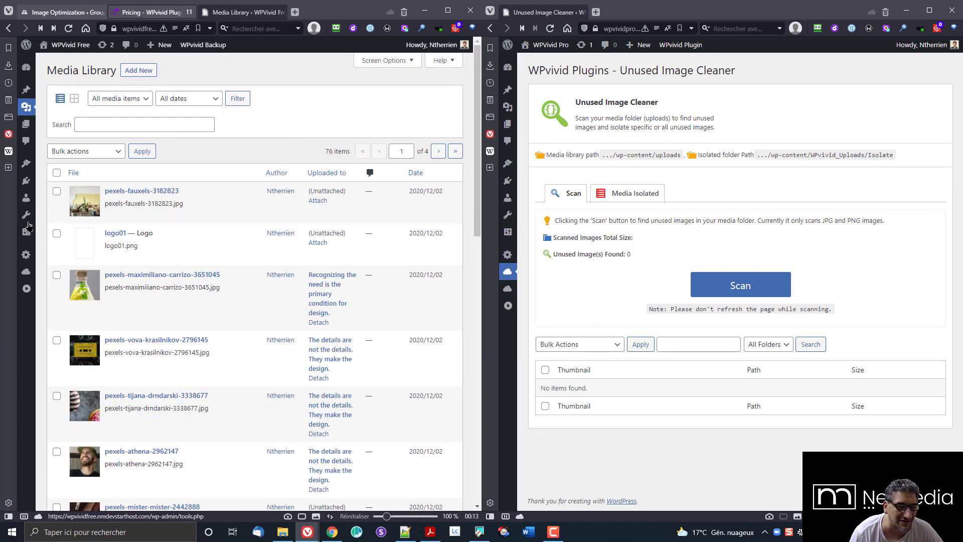
Step: Return to the free site's Image Cleaner and review the paths and size variants of the unused images
mouse_move(35, 272)
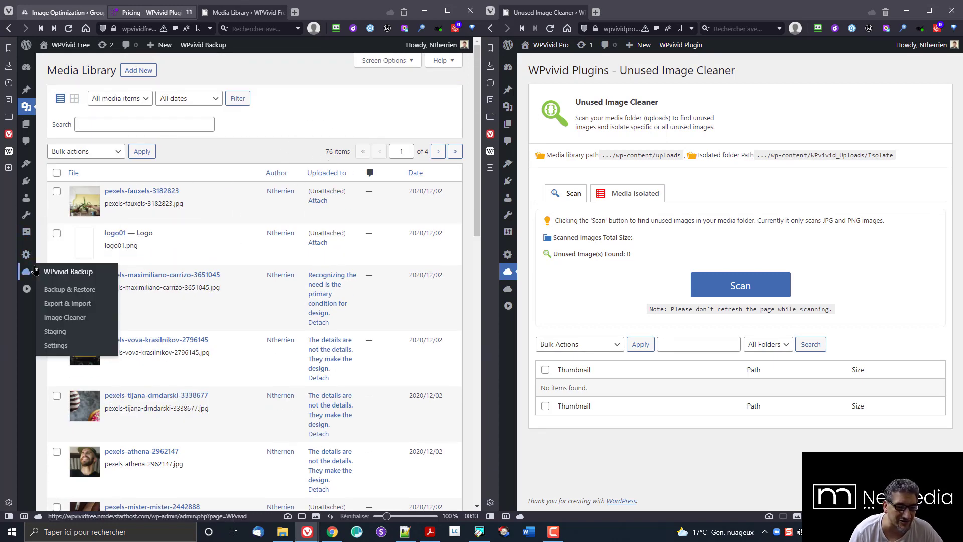
click(63, 317)
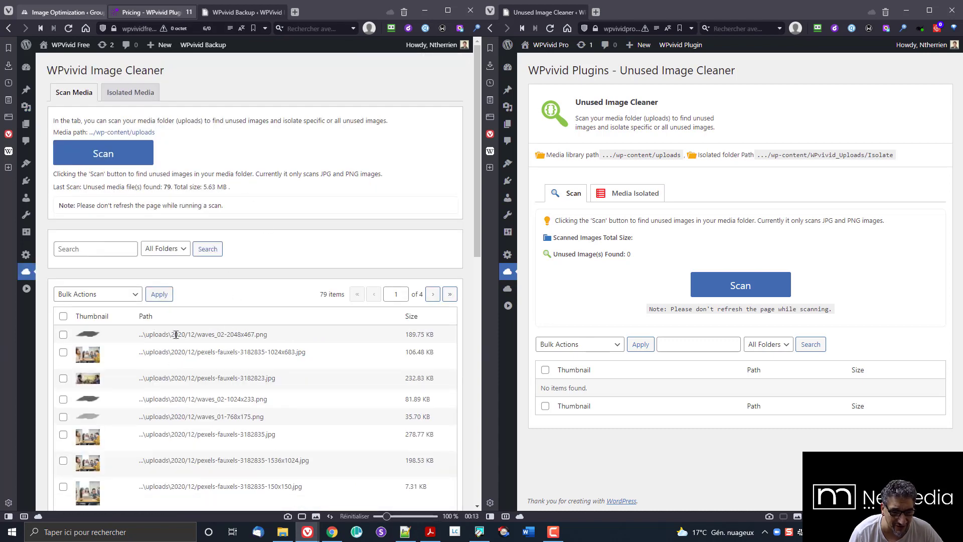
scroll(110, 402, down, 1)
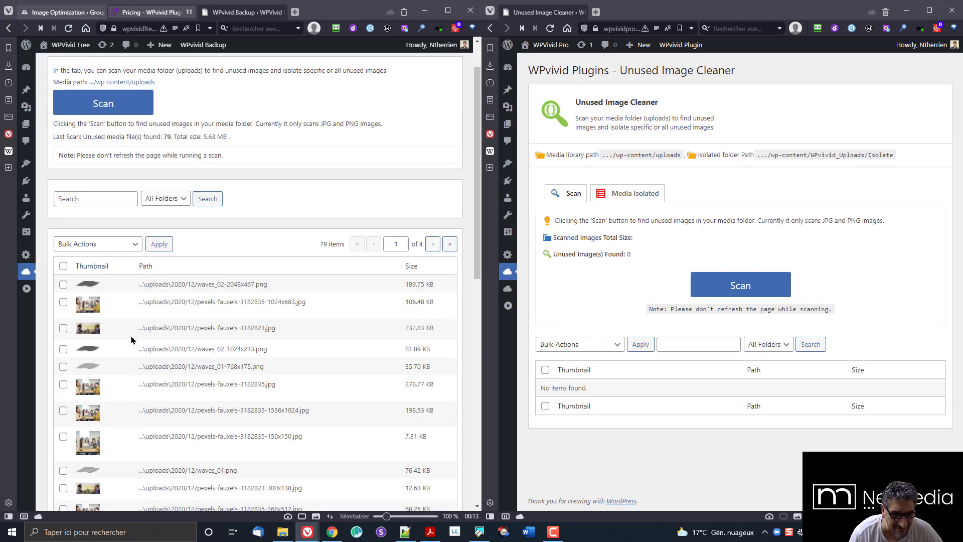
scroll(132, 340, down, 1)
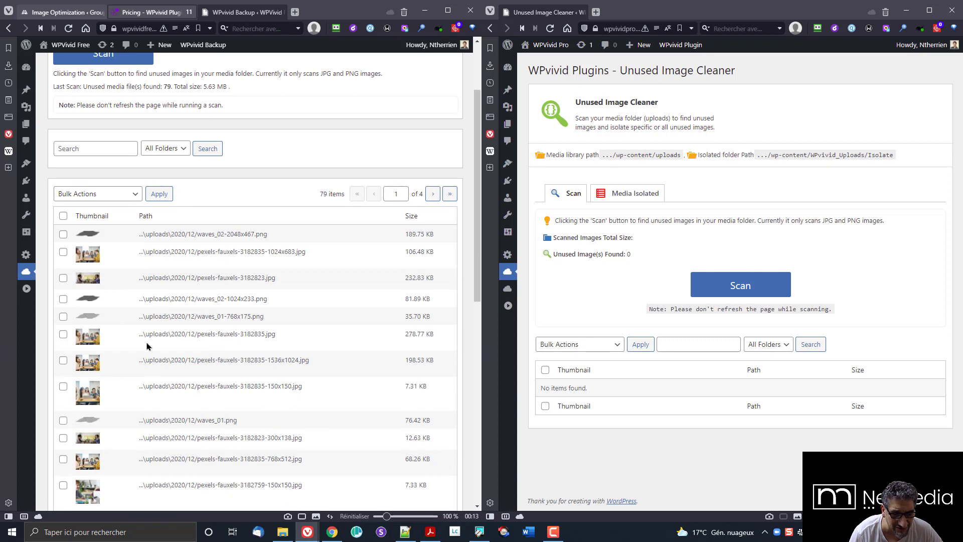
Step: Select pexels-fauxels-3182835.jpg and its 1536x1024 and 150x150 variants in the free site's unused image list
click(63, 334)
click(63, 360)
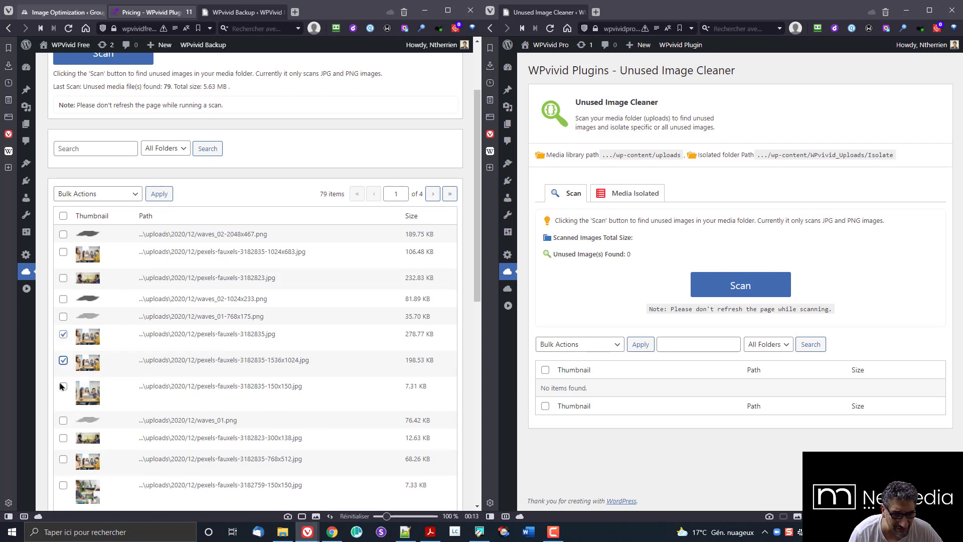
click(63, 386)
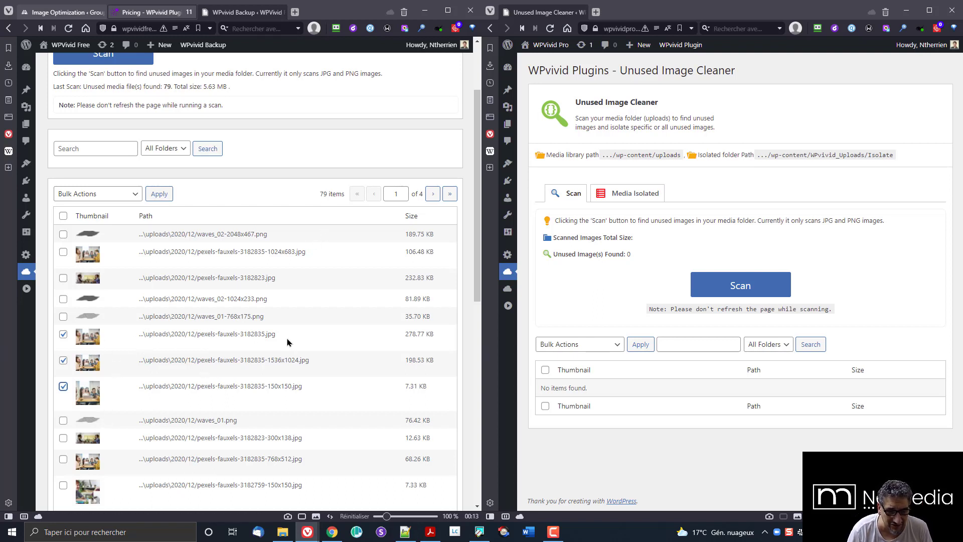
drag(238, 334, 265, 361)
drag(303, 386, 267, 386)
Step: Look over the rest of the first page of unused images and the scan summary on the free site
scroll(323, 396, down, 4)
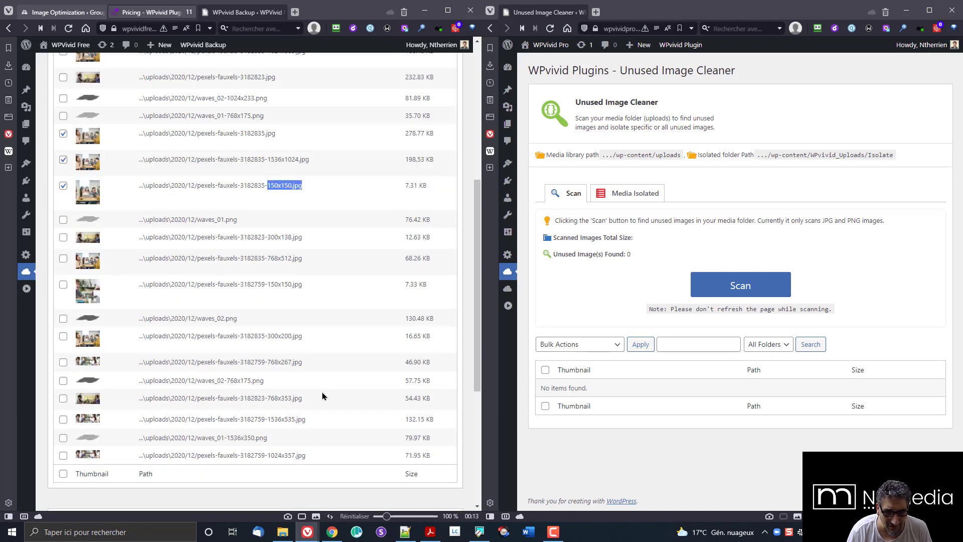
scroll(323, 396, up, 2)
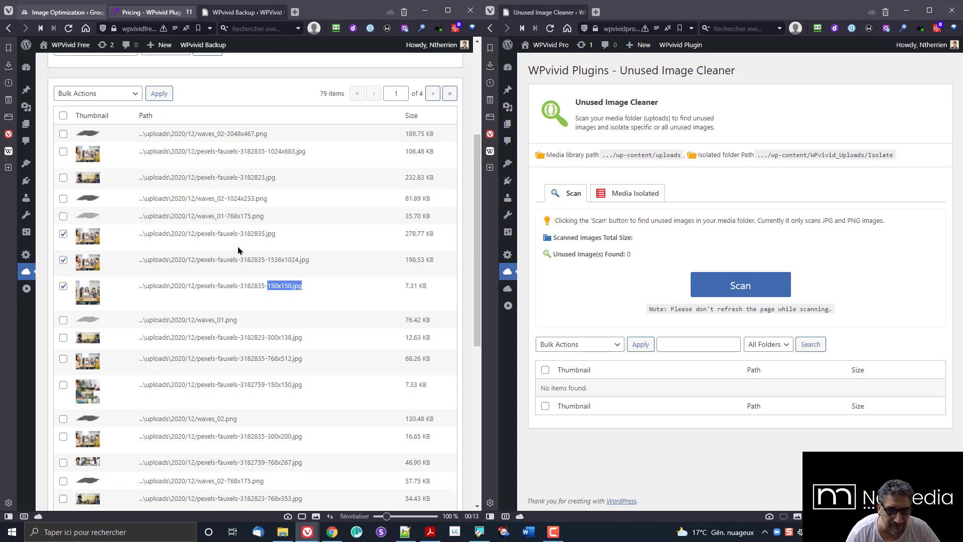
scroll(235, 283, up, 4)
scroll(222, 312, down, 10)
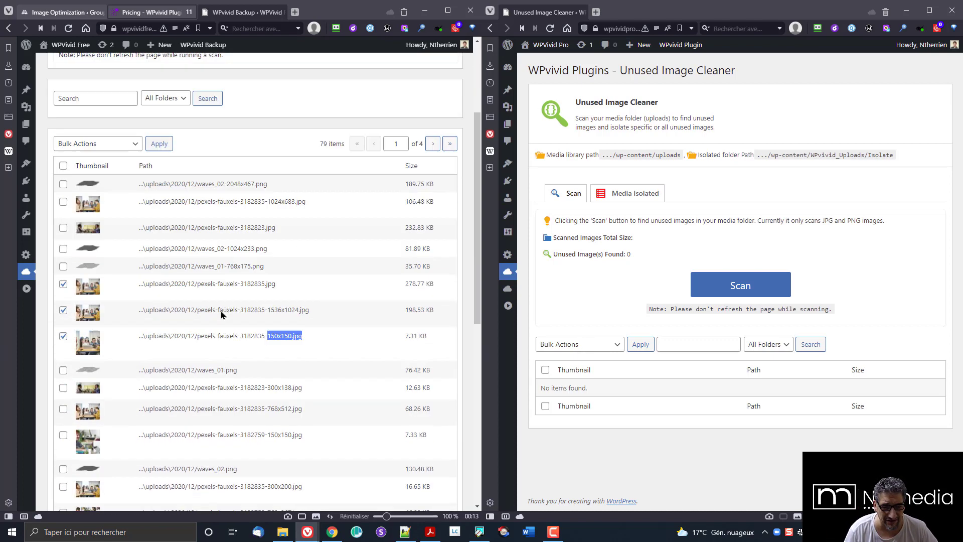
scroll(213, 325, up, 6)
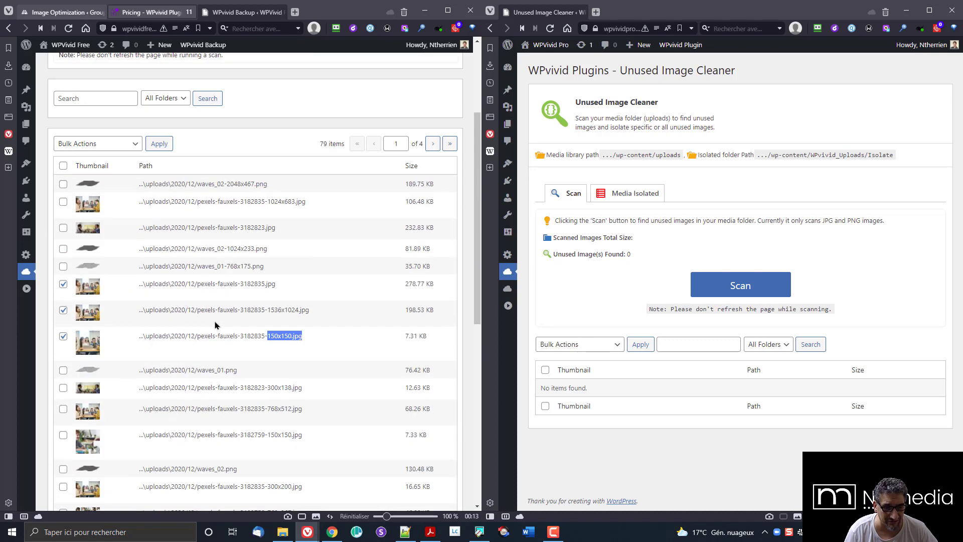
scroll(214, 326, down, 6)
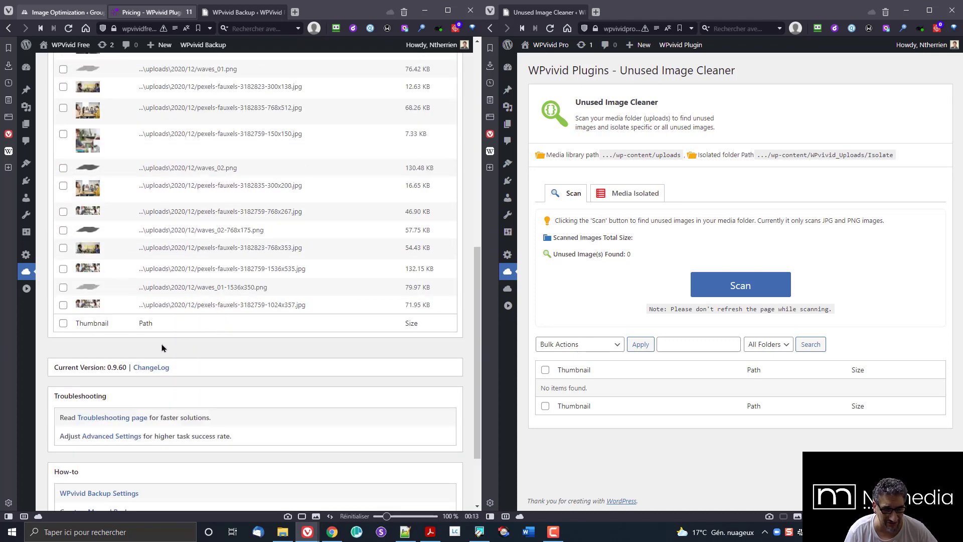
scroll(175, 346, up, 8)
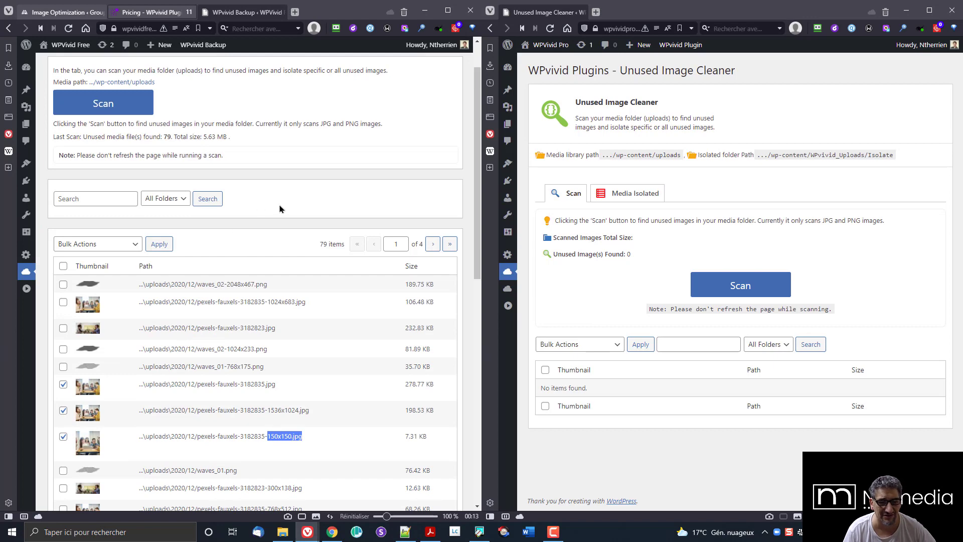
click(280, 209)
scroll(284, 213, up, 1)
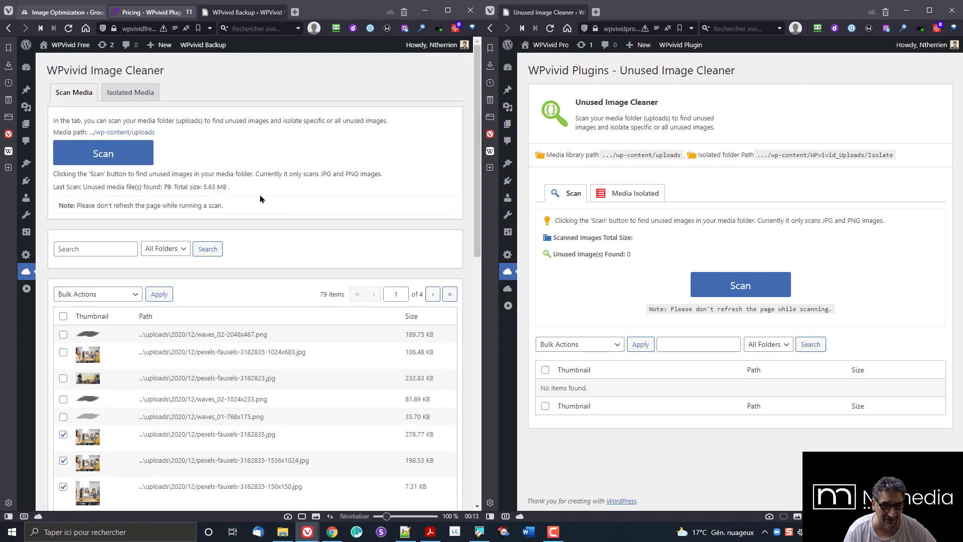
Step: Check the free site's isolated media list, then return to the scan results and isolate the selected images
click(145, 96)
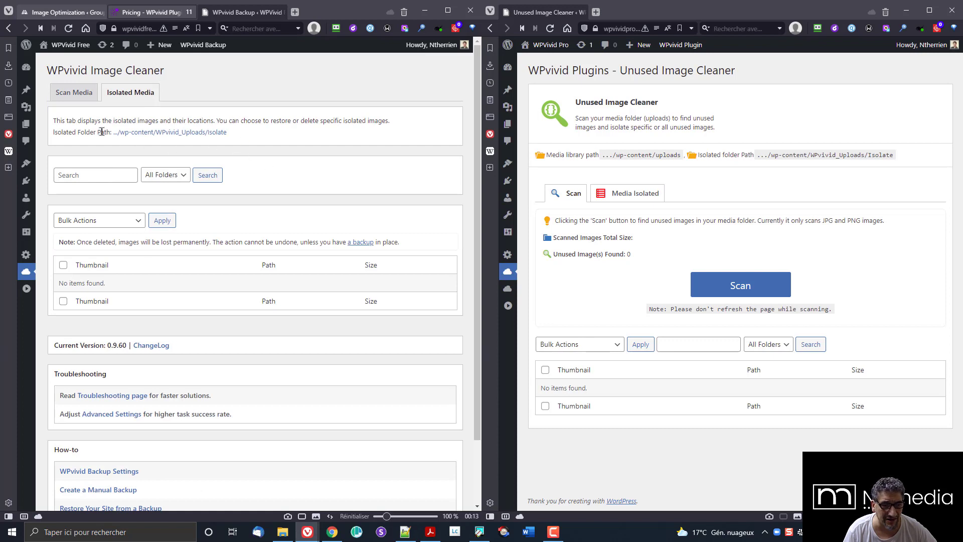
click(68, 92)
click(100, 295)
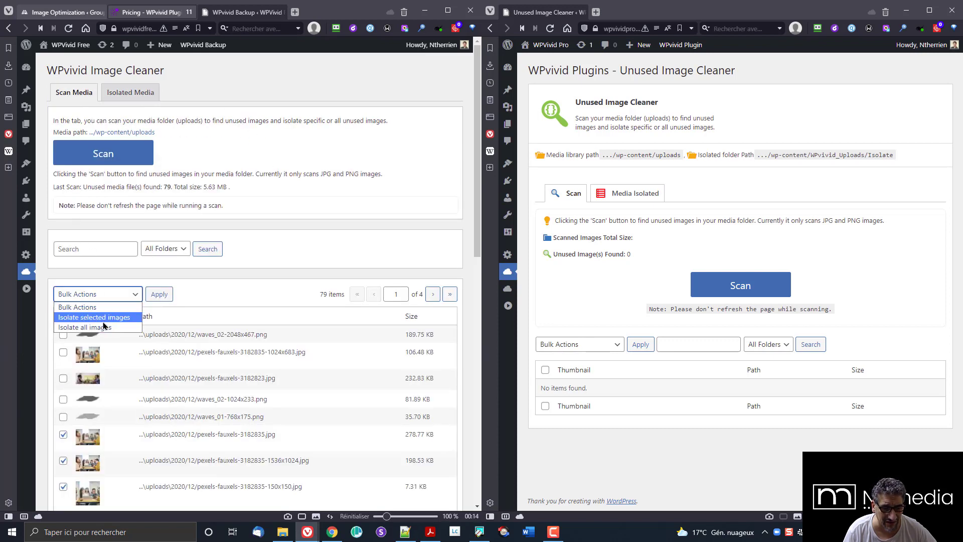
click(63, 486)
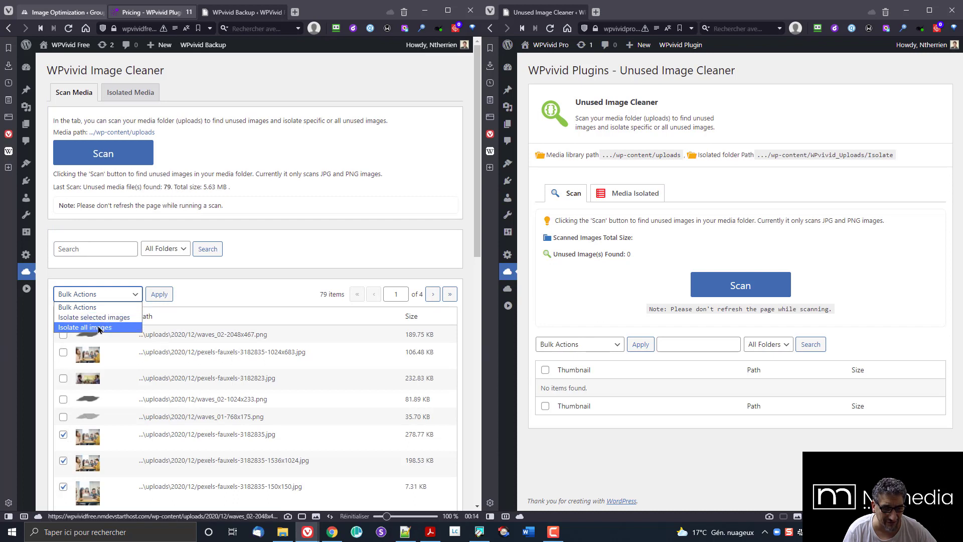
click(108, 319)
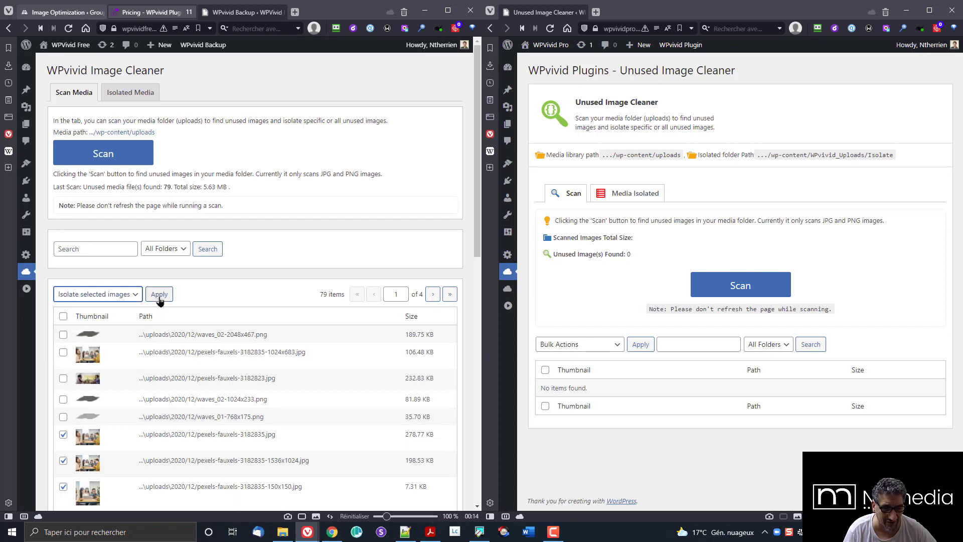
click(159, 294)
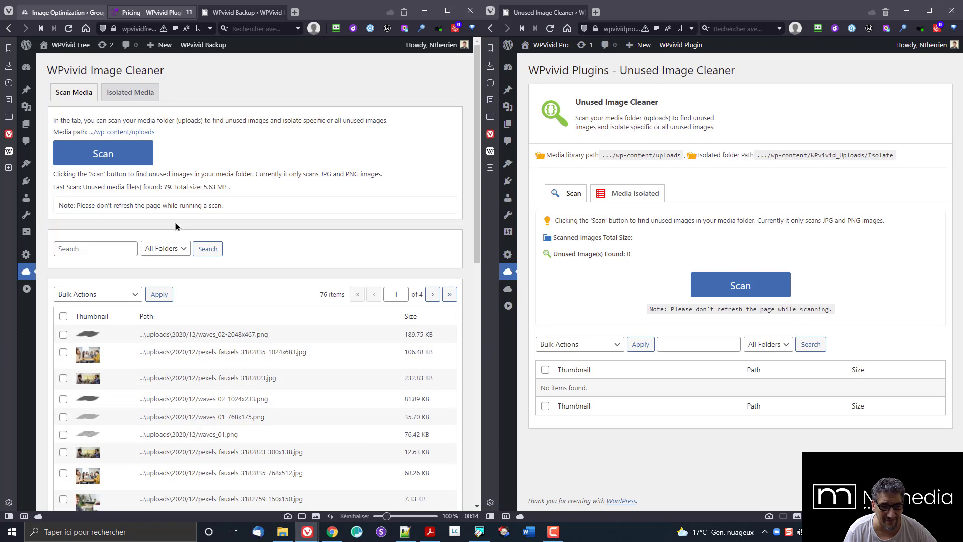
Step: Restore all isolated images on the free site and open the isolated media list on the Pro site
click(125, 92)
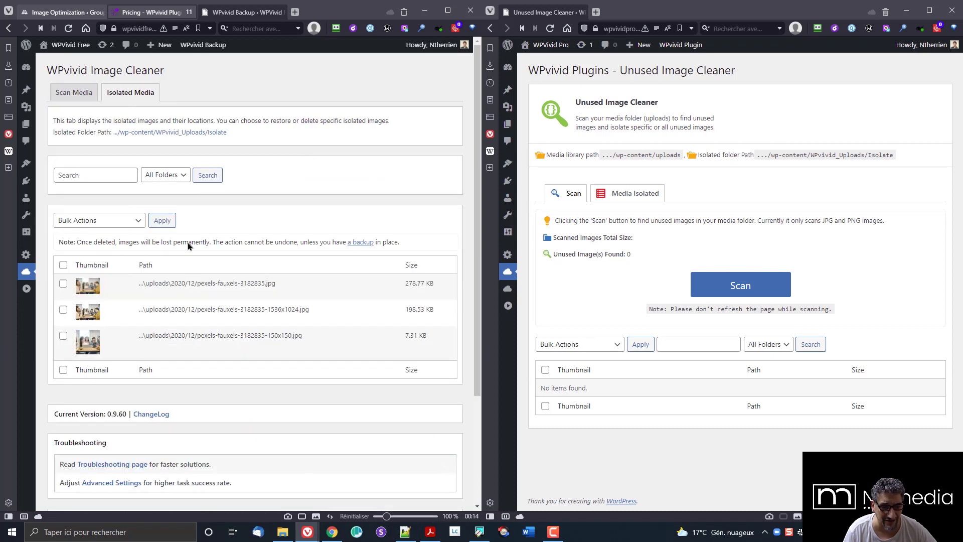
click(123, 220)
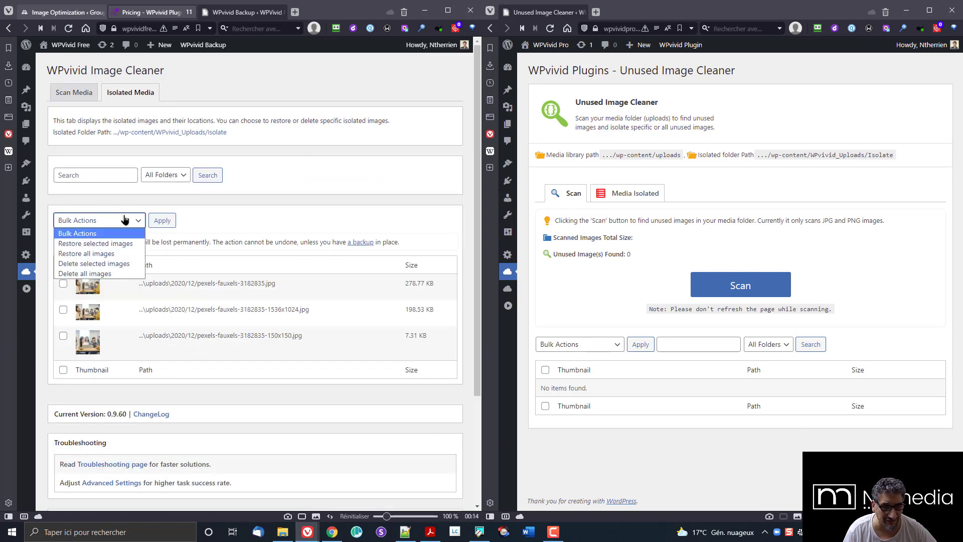
click(112, 257)
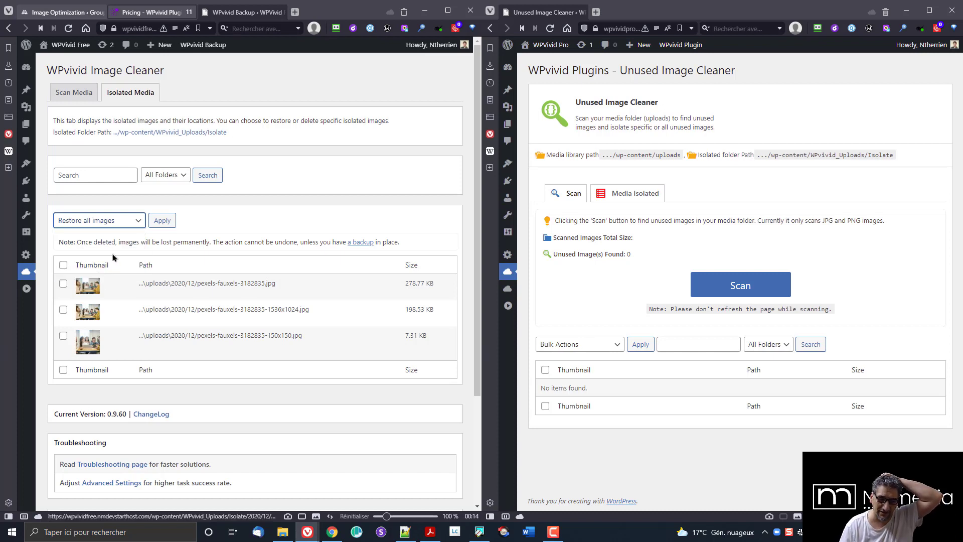
click(162, 221)
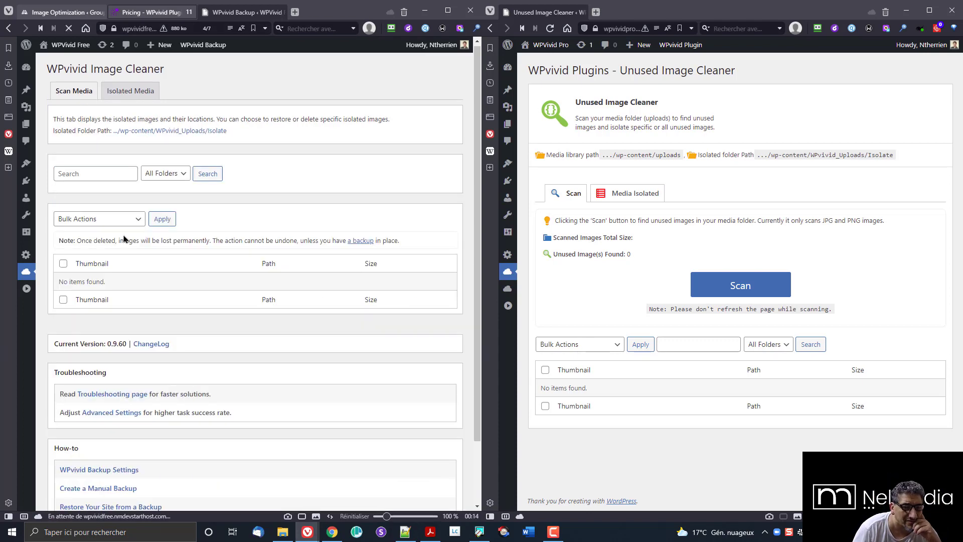
scroll(128, 239, down, 1)
click(617, 201)
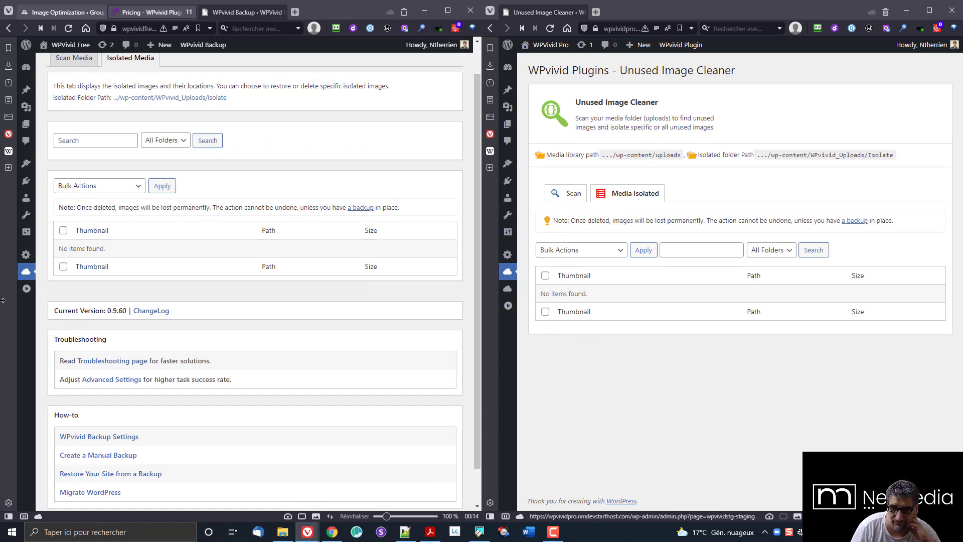
Step: Open the free site's Staging page and look through the WPvivid feature list on the Pro site
mouse_move(29, 275)
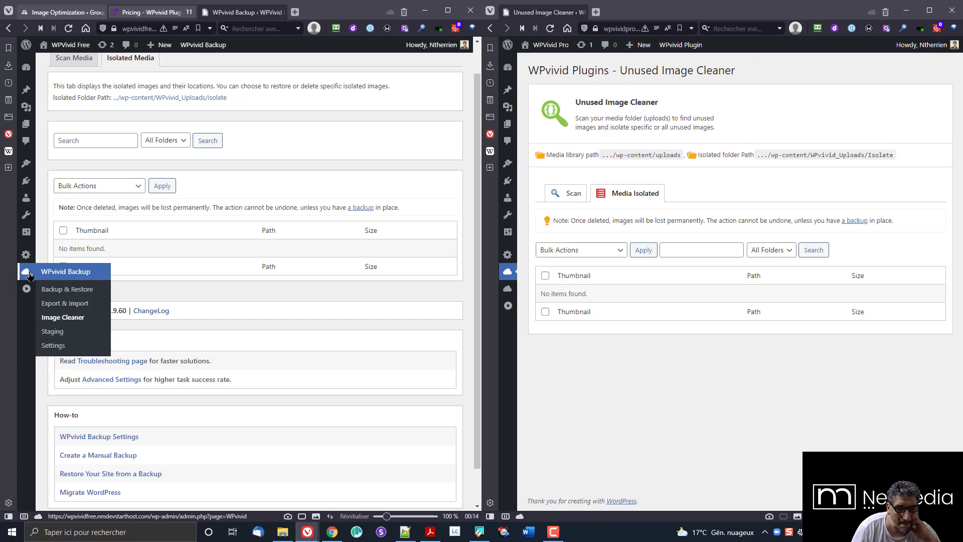
click(59, 334)
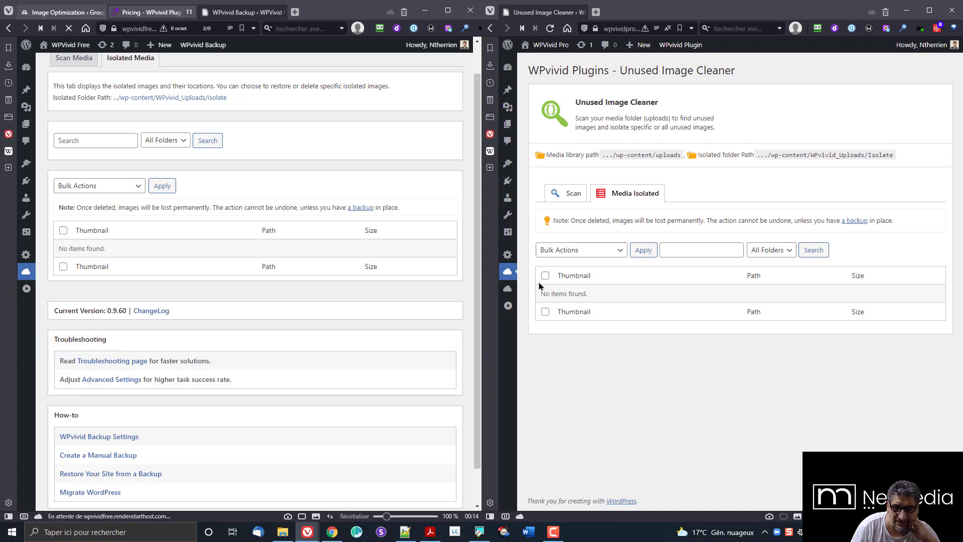
mouse_move(508, 271)
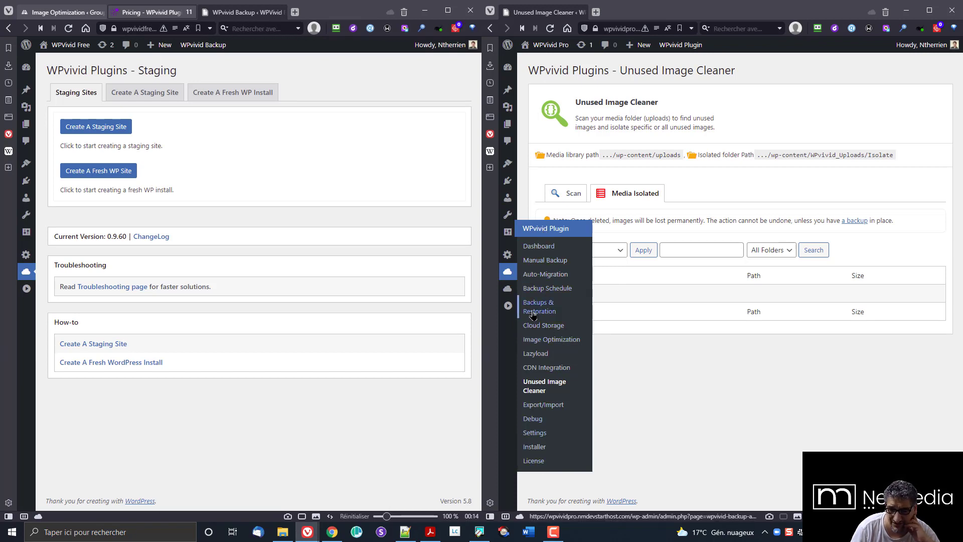
Step: Examine which plans include Staging Pro on the WPvivid pricing page
click(144, 12)
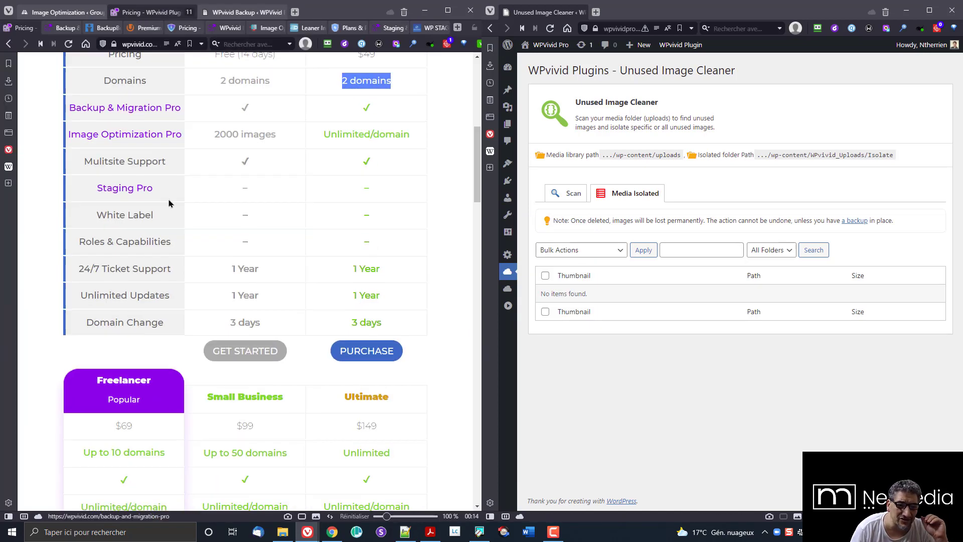
scroll(254, 266, up, 6)
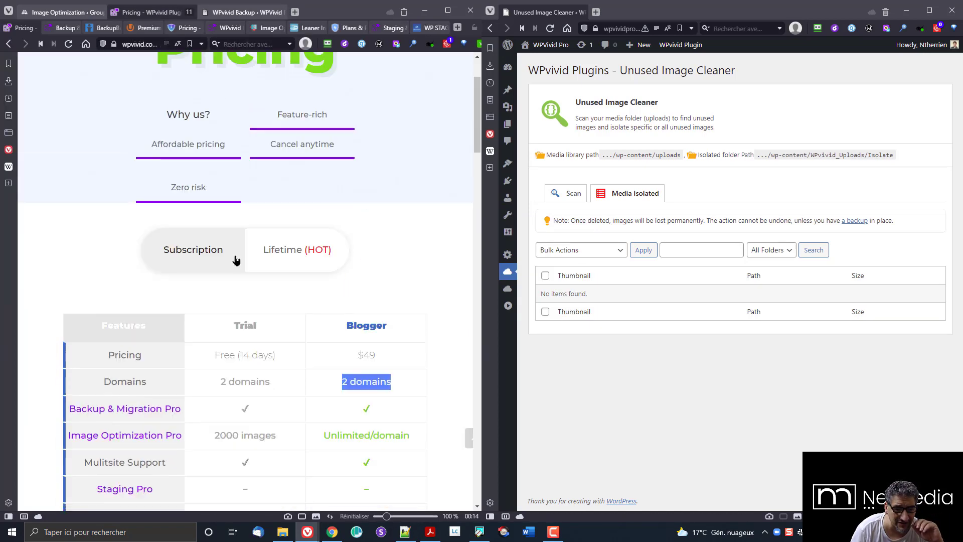
scroll(236, 258, down, 2)
scroll(387, 232, down, 2)
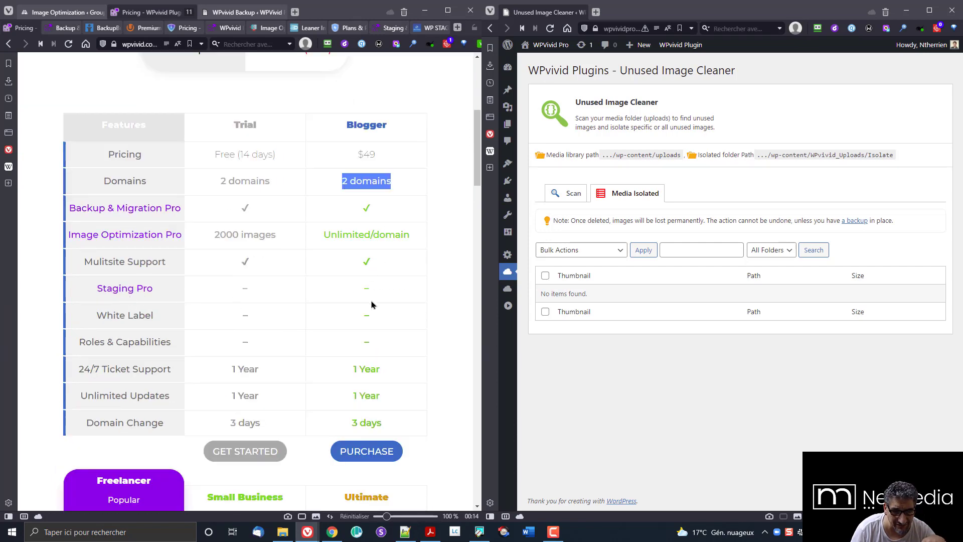
scroll(216, 335, down, 6)
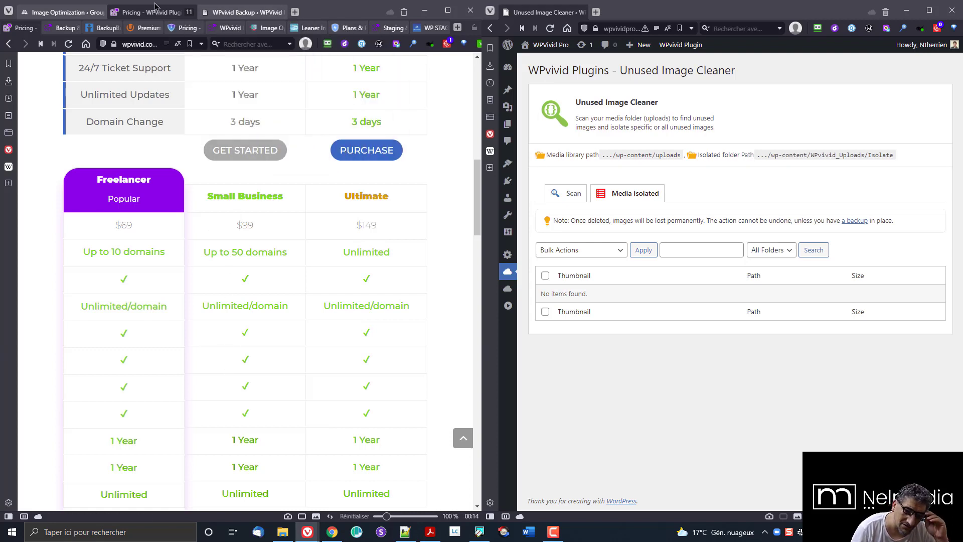
Step: Return to the free site and review the staging options in the WPvivid Backup settings
click(244, 13)
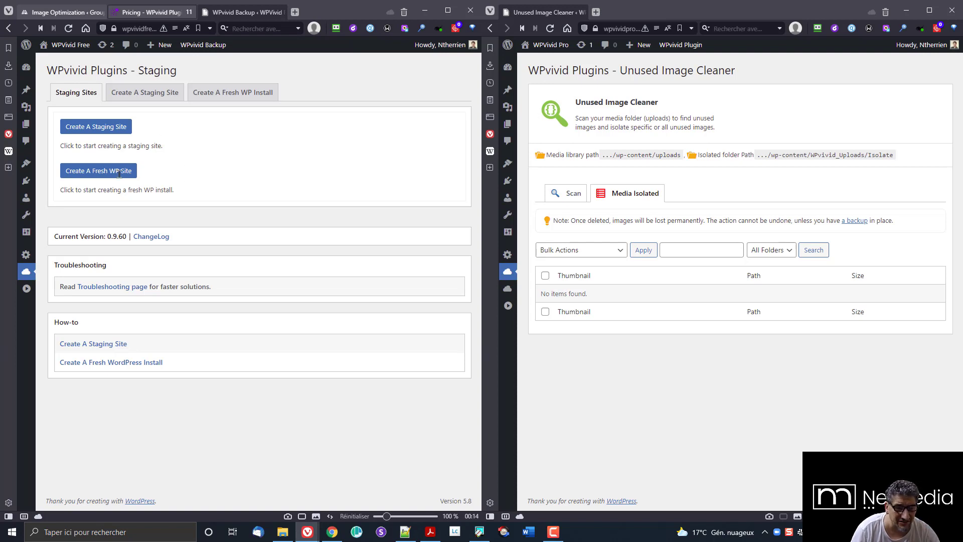
mouse_move(25, 276)
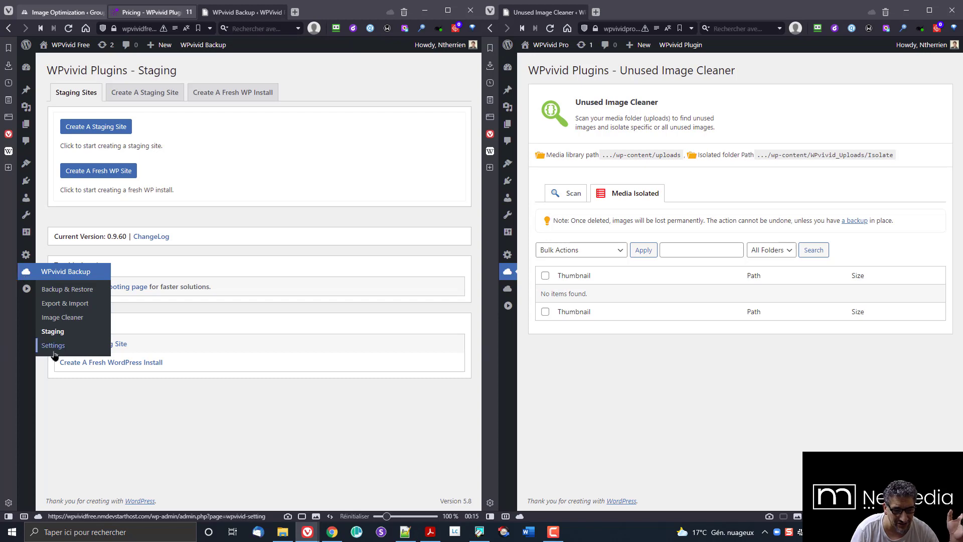
click(53, 332)
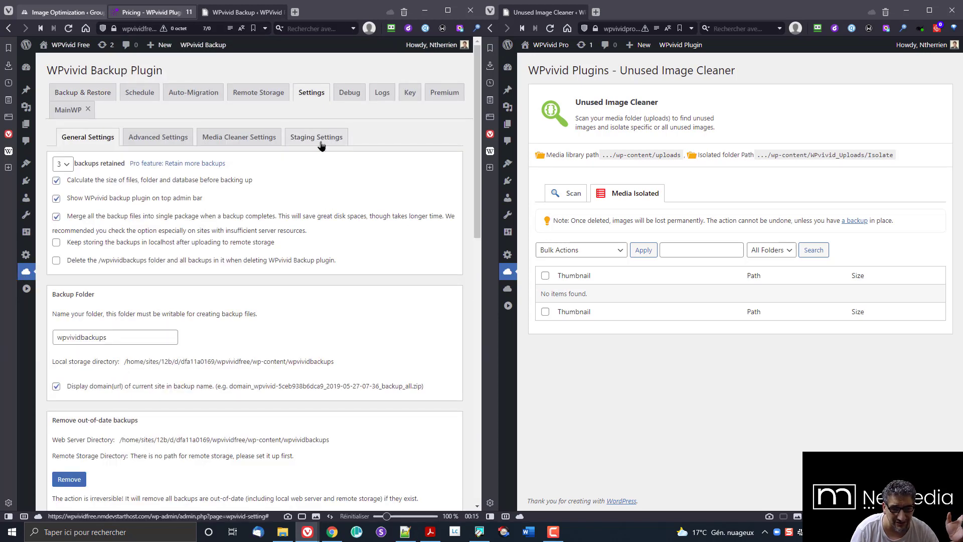
click(316, 137)
scroll(256, 254, down, 6)
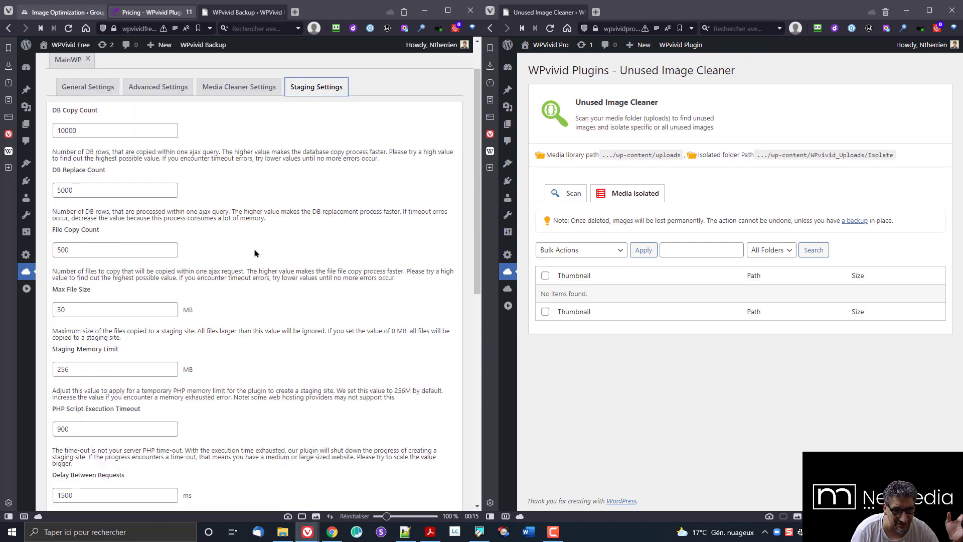
scroll(241, 287, down, 2)
scroll(246, 289, up, 8)
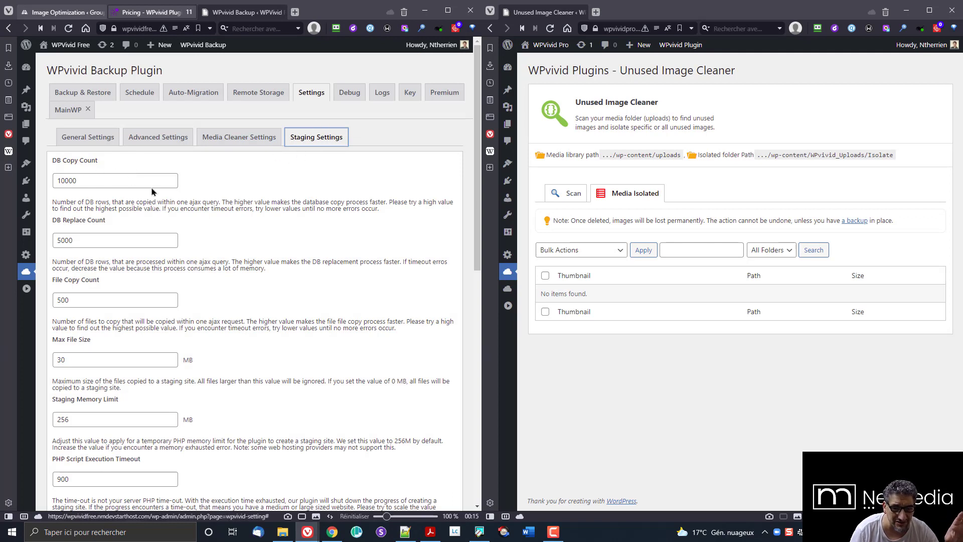
Step: On the free site's Staging page, start a fresh WordPress install and select Kadence Blocks, Kadence Starter Templates and WPvivid Backup Plugin for copying
mouse_move(33, 274)
click(53, 332)
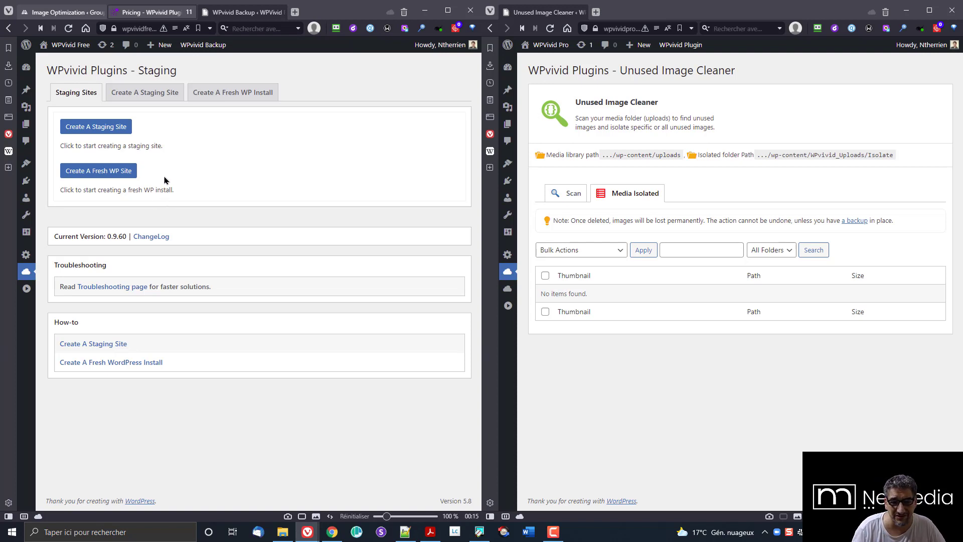
click(94, 176)
scroll(116, 152, down, 1)
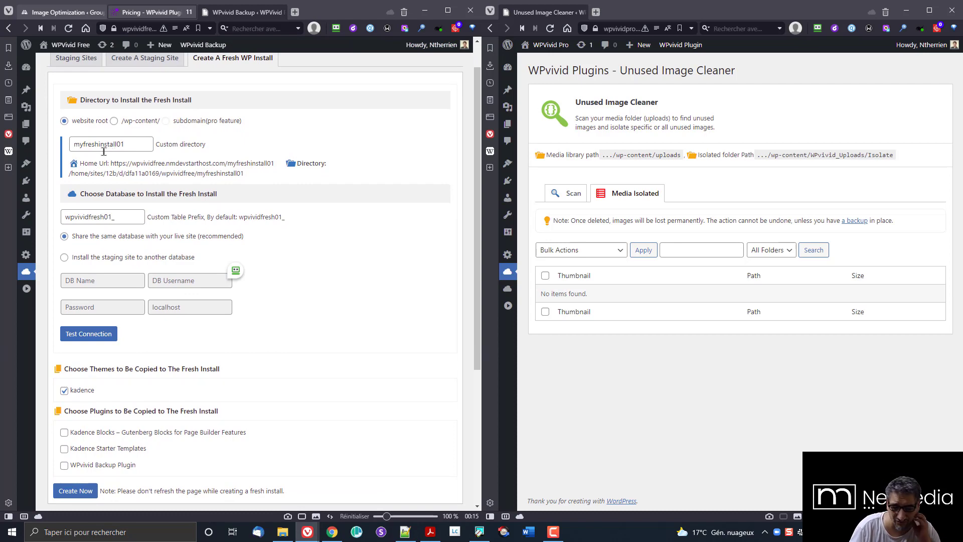
scroll(132, 284, down, 3)
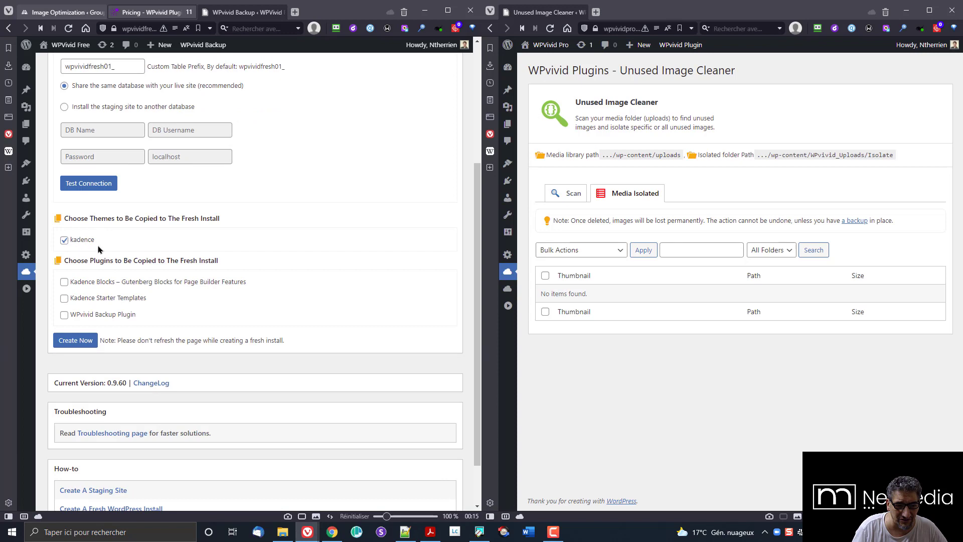
click(63, 282)
click(64, 298)
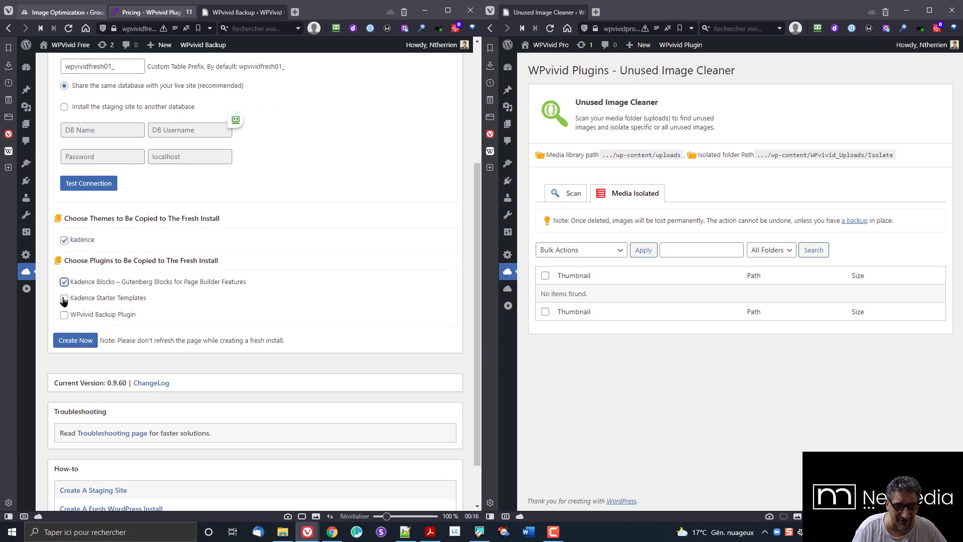
click(64, 315)
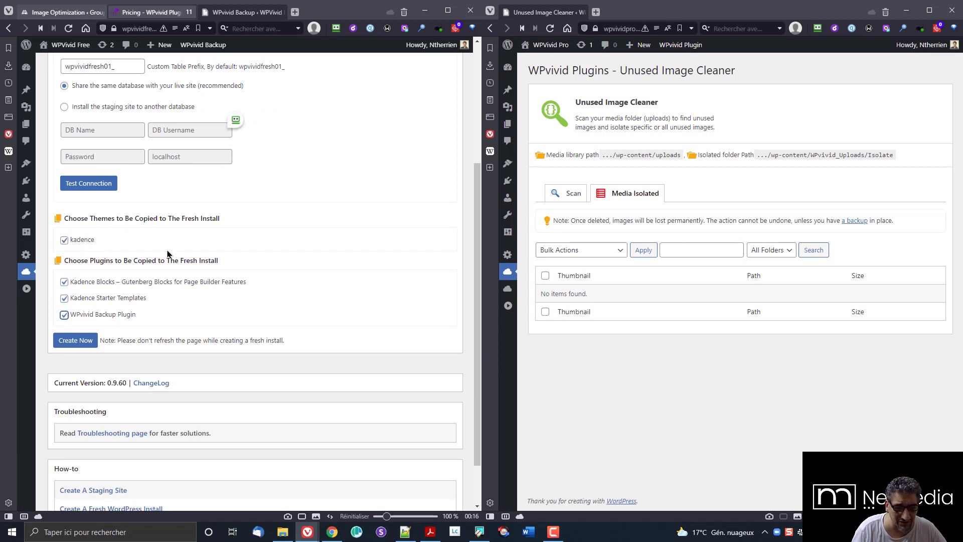
scroll(259, 279, up, 5)
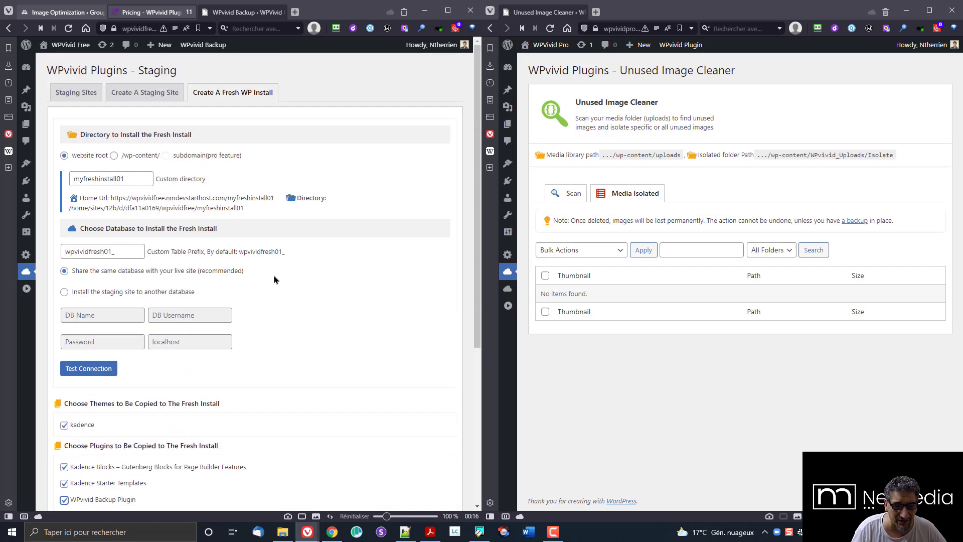
Step: Open the staging site creation form on the free site and the matching form on the Pro site
click(135, 97)
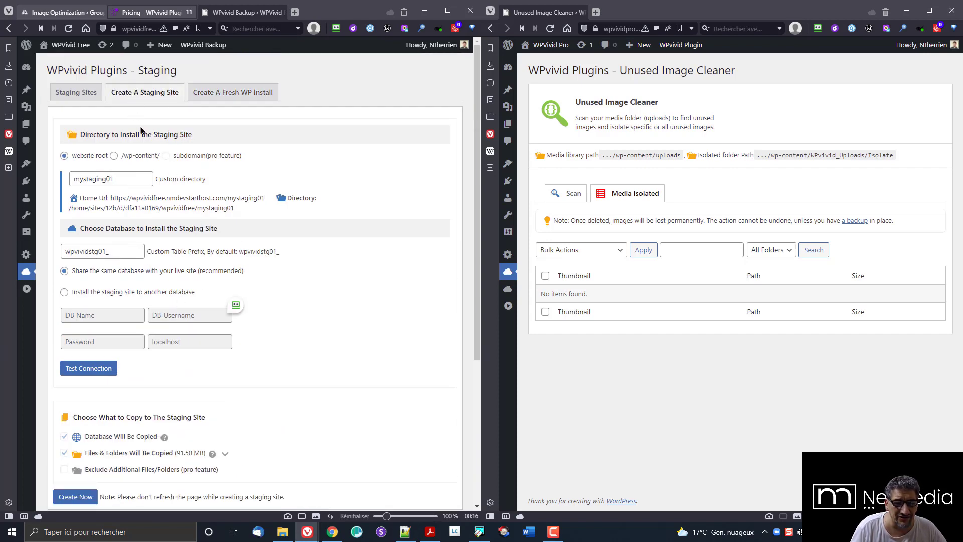
click(79, 92)
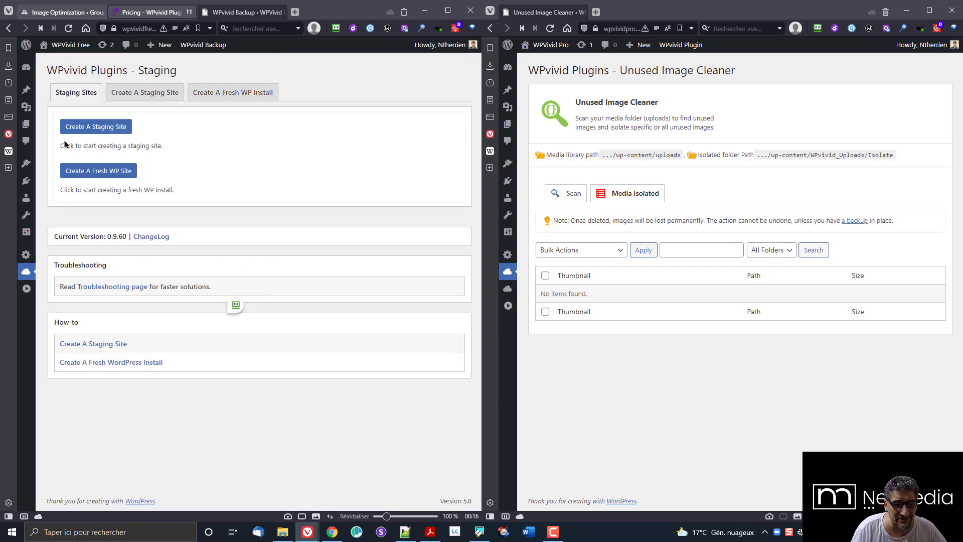
click(88, 129)
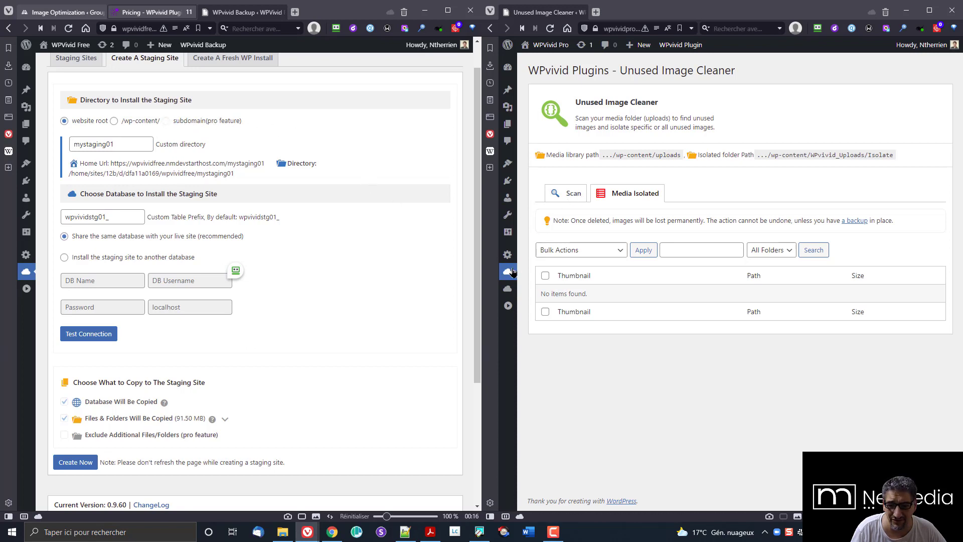
mouse_move(508, 289)
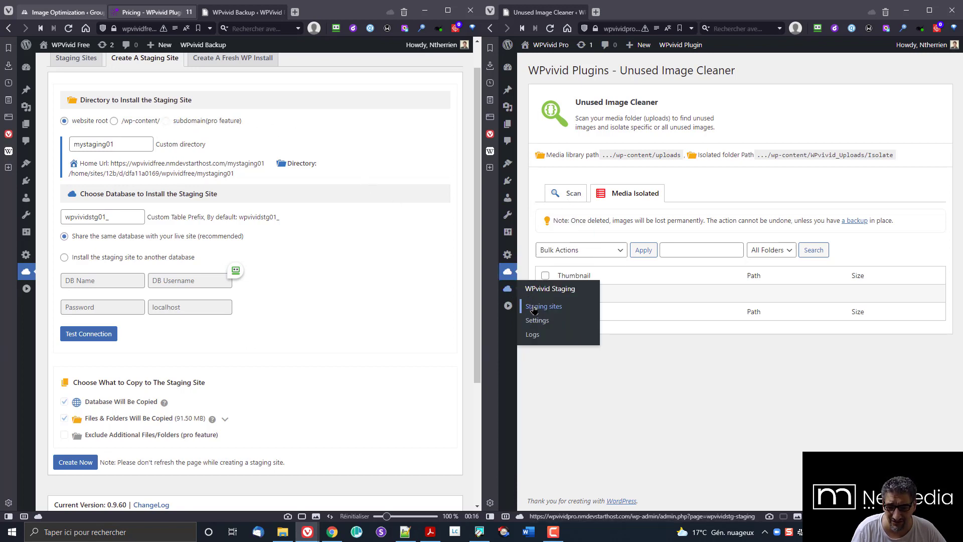
click(532, 306)
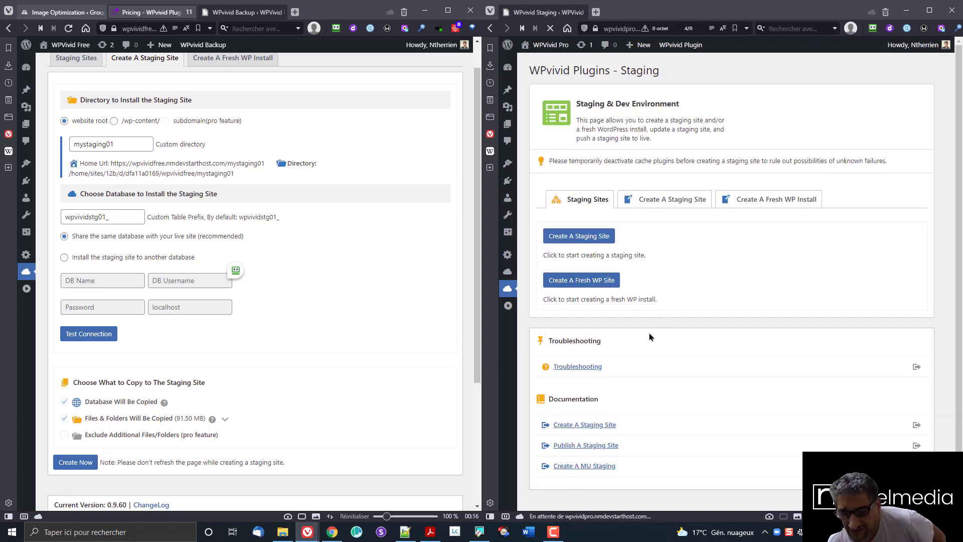
click(647, 203)
scroll(653, 175, down, 3)
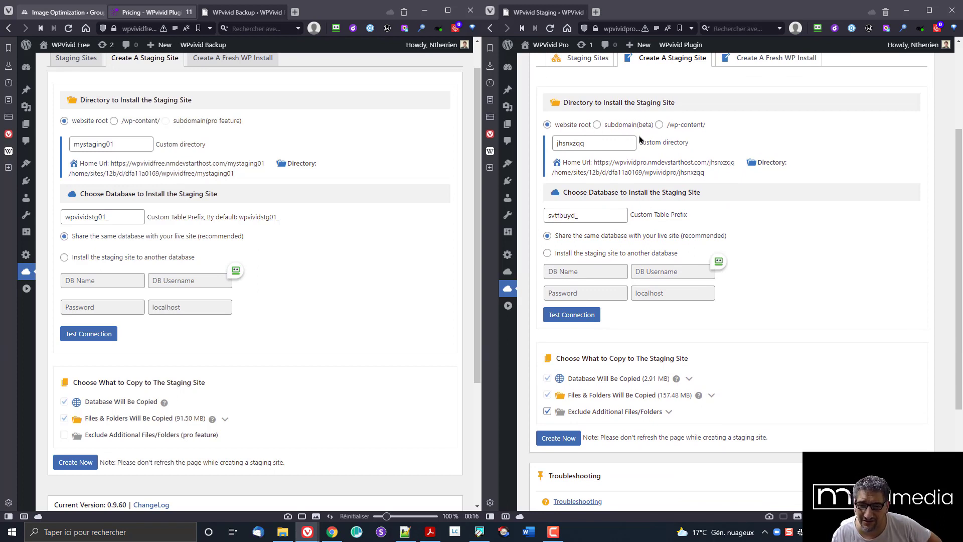
Step: Compare the default custom directory, table prefix and copy options in the free and Pro staging forms
double_click(595, 149)
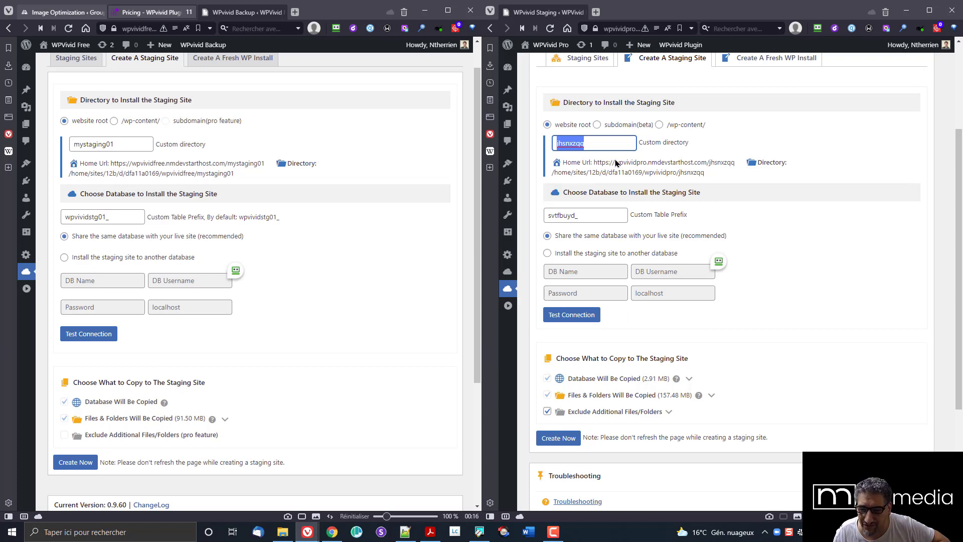
double_click(125, 143)
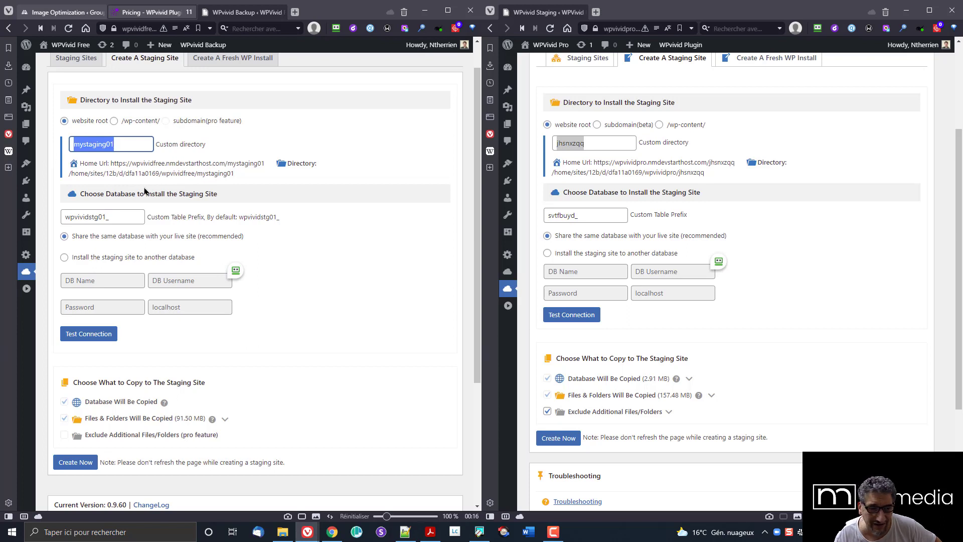
double_click(595, 147)
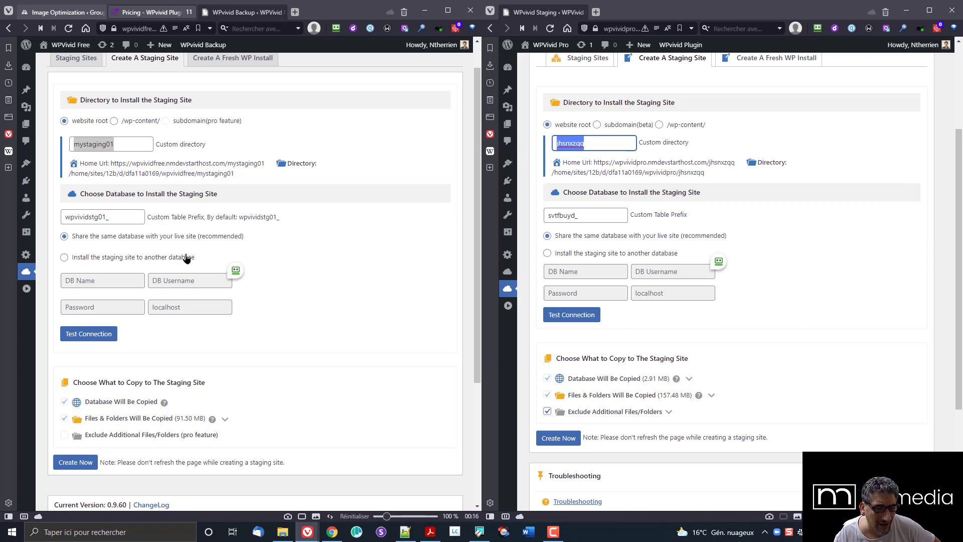
click(131, 217)
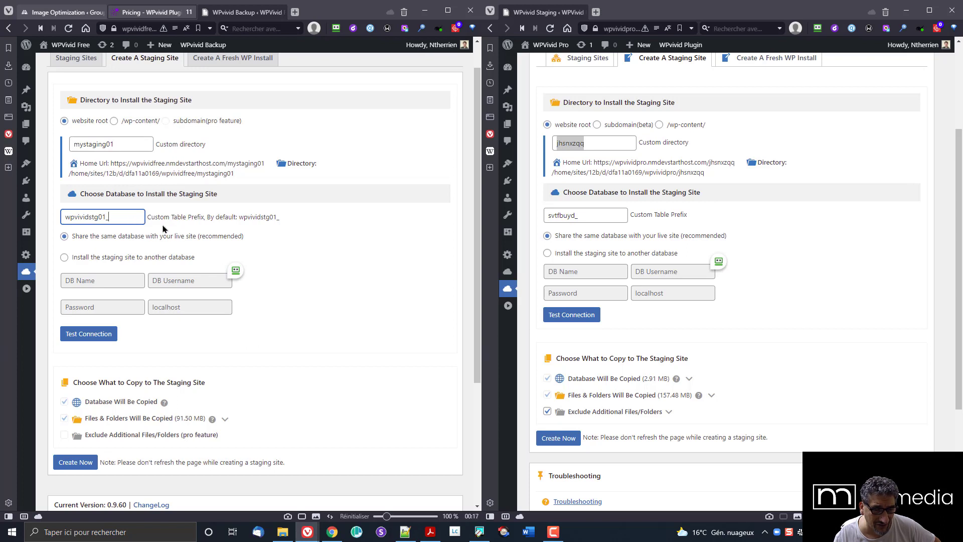
drag(280, 217, 240, 217)
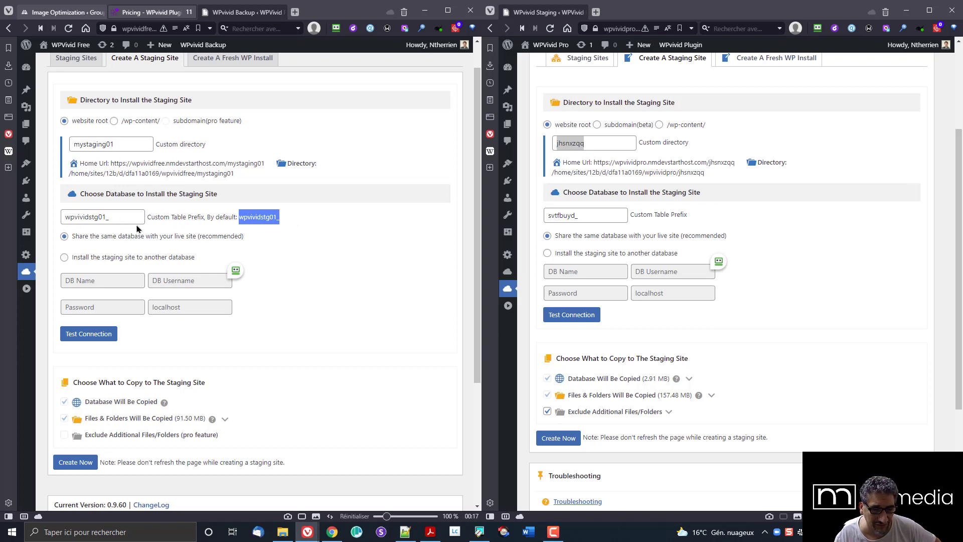
double_click(567, 215)
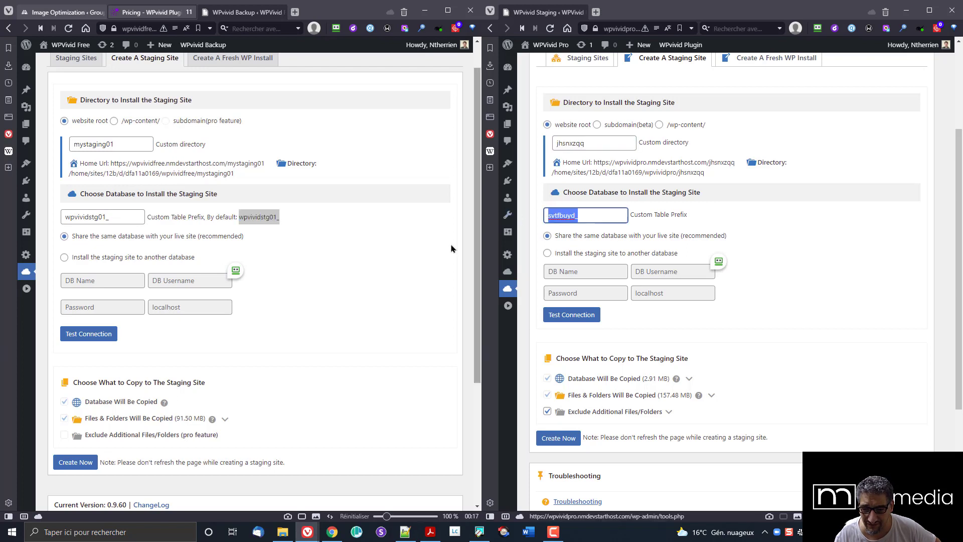
click(315, 267)
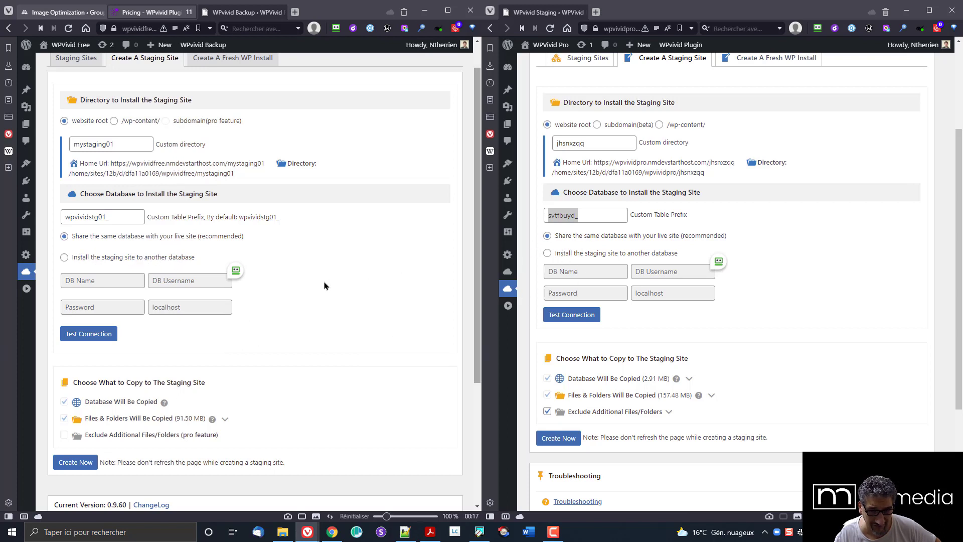
scroll(357, 280, down, 1)
scroll(351, 281, down, 2)
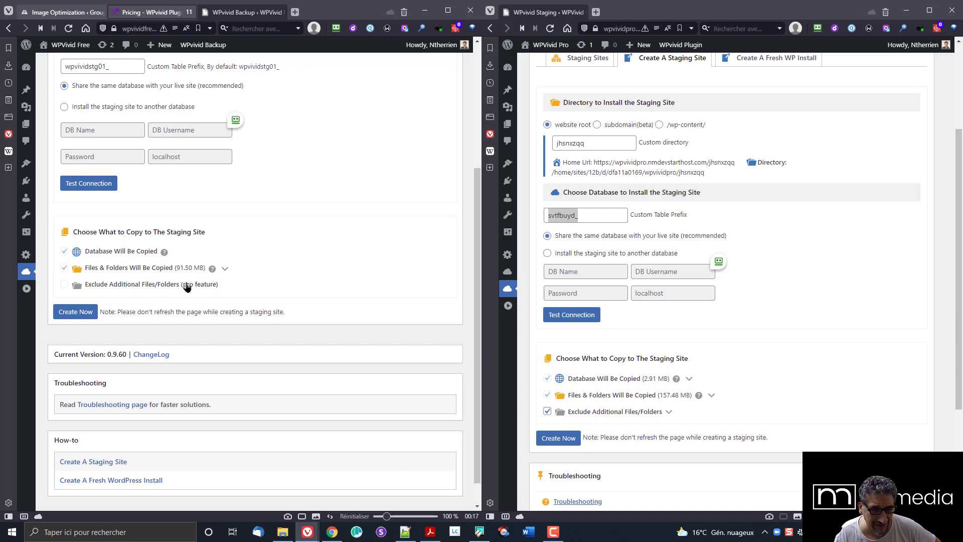
Step: Exclude the twentynineteen, twentytwentyone and twentytwenty theme folders from the Pro site's staging copy
scroll(699, 336, down, 3)
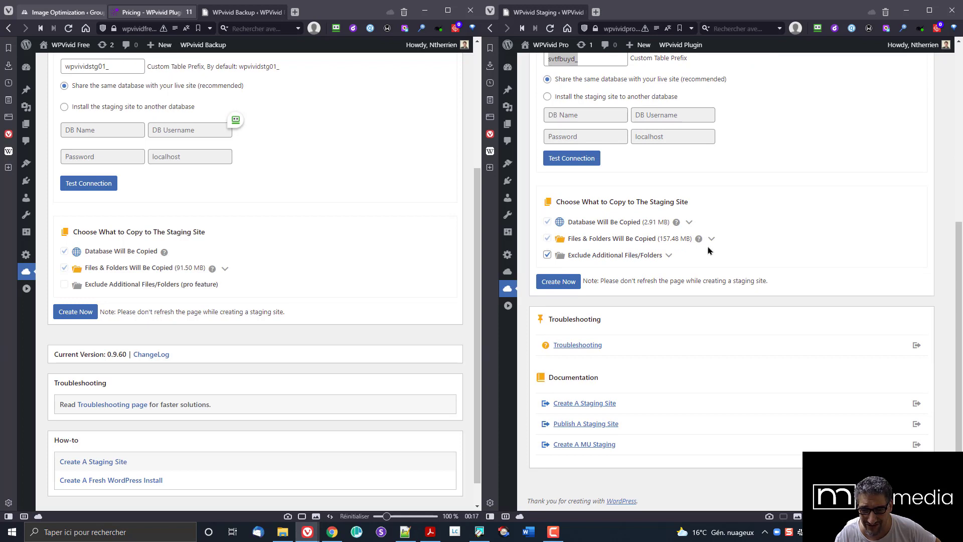
click(669, 256)
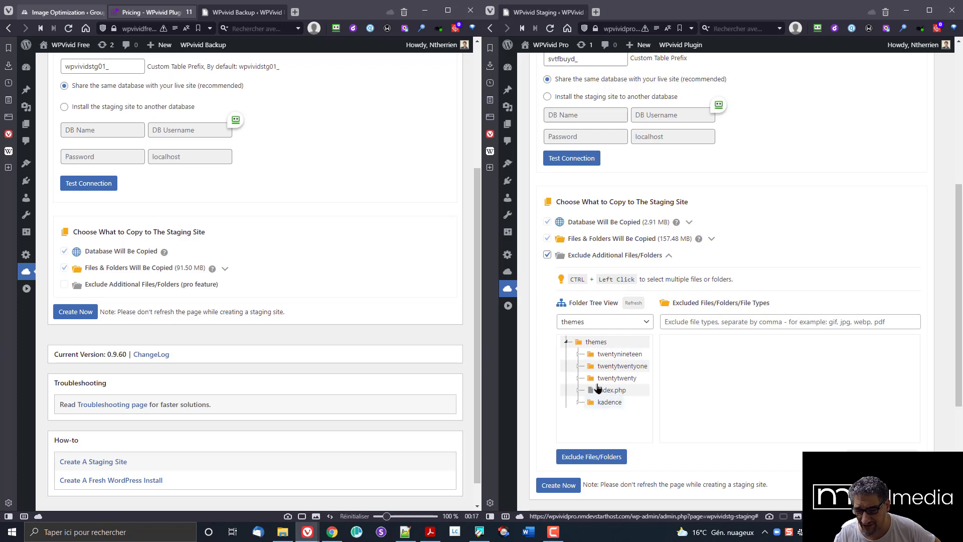
click(618, 354)
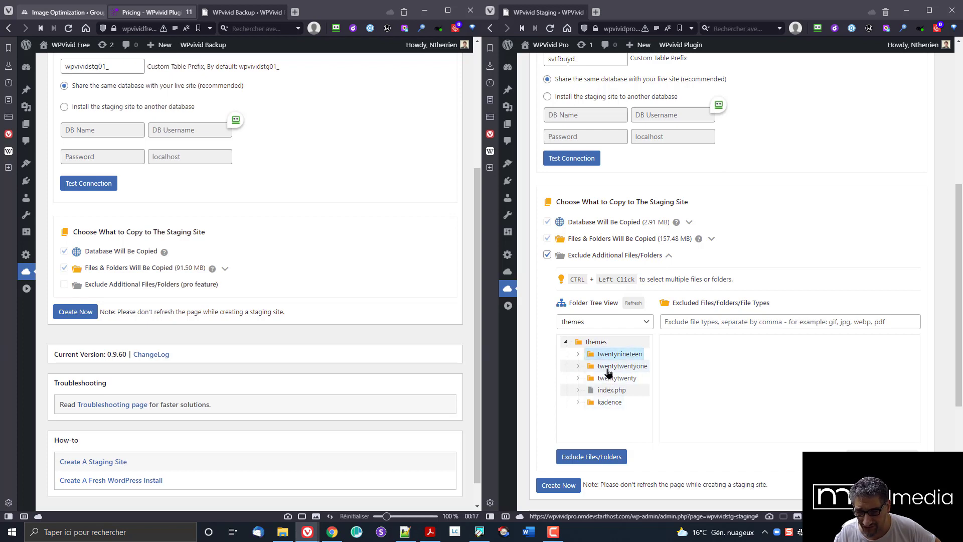
shift+click(611, 379)
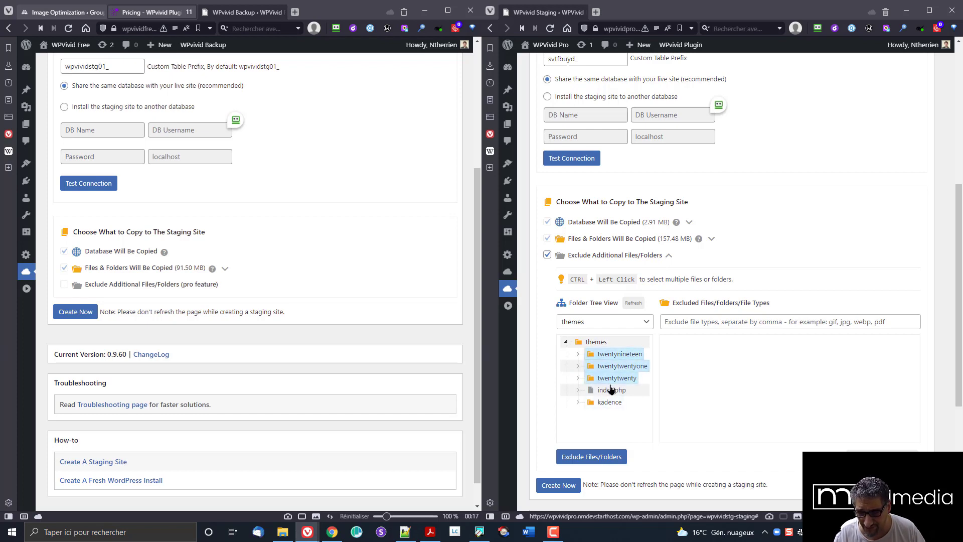
click(599, 457)
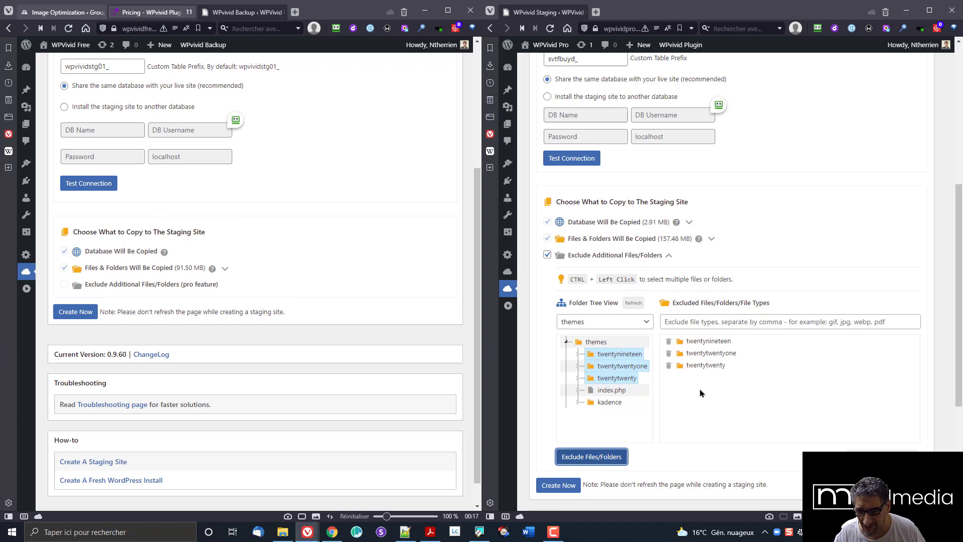
Step: Show the plugins folder in the Pro site's exclusion tree and review the plugin folders that can be excluded
click(602, 322)
click(602, 344)
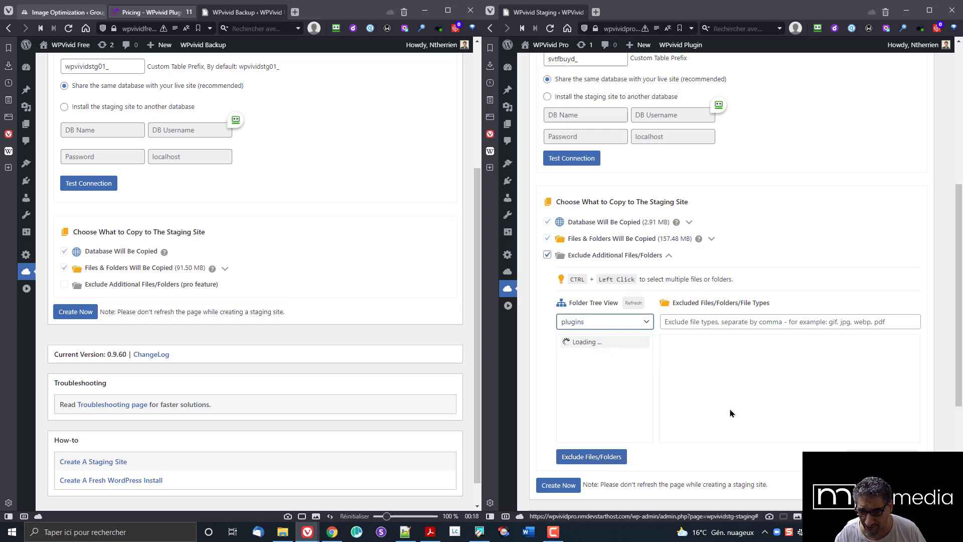
scroll(565, 289, down, 4)
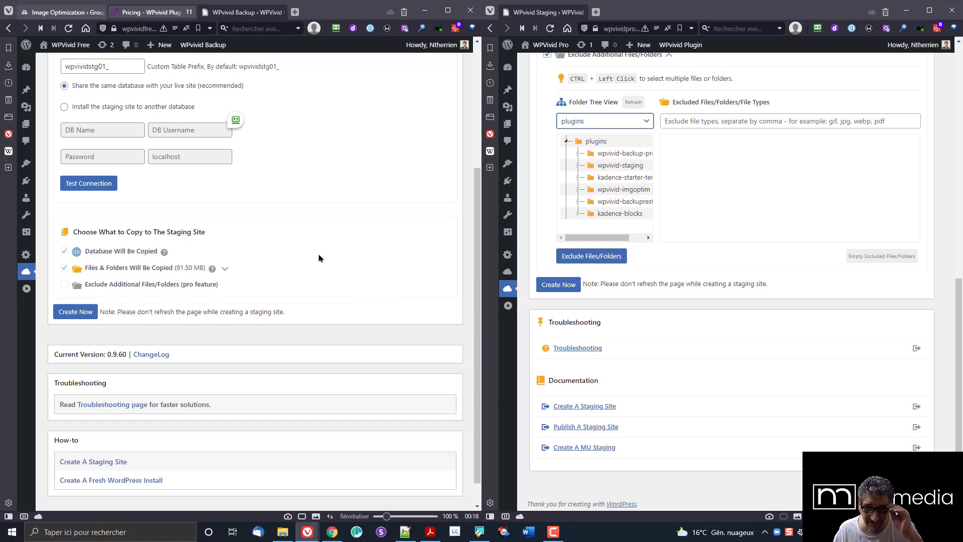
Step: Create the mystaging01 staging site on the free site with the default directory, database and copy settings
scroll(221, 249, up, 4)
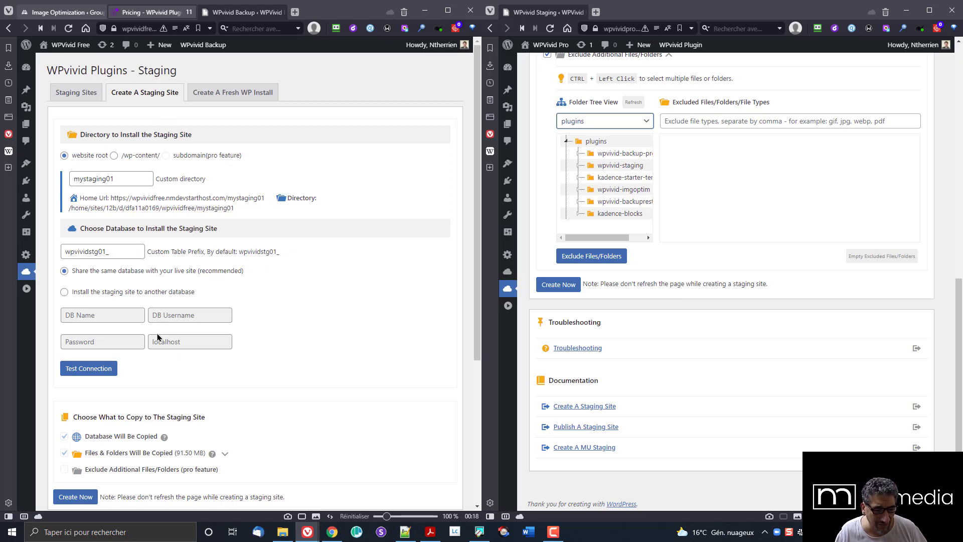
scroll(178, 326, down, 4)
click(80, 283)
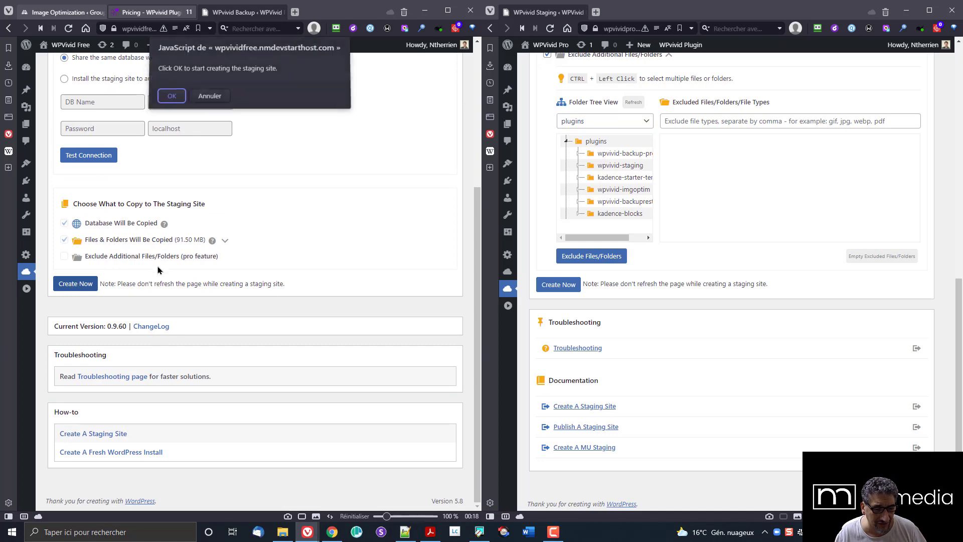
click(172, 97)
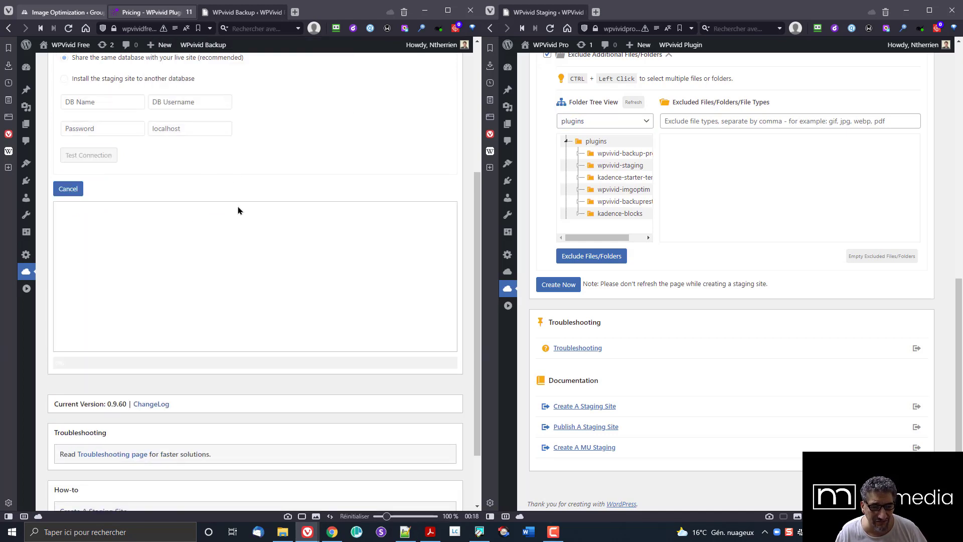
scroll(237, 209, up, 4)
scroll(238, 209, down, 4)
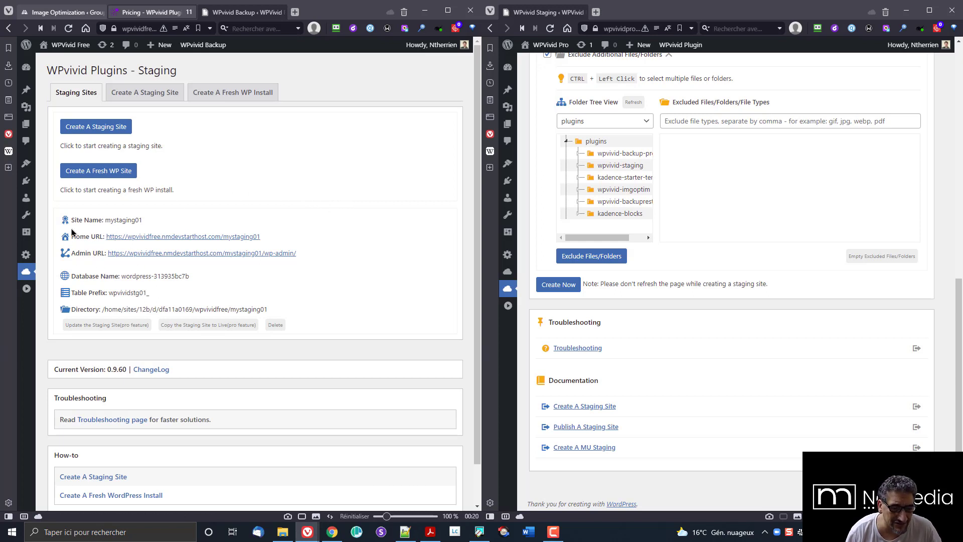
Step: Open the mystaging01 home page in a new browser tab and look through the copied site
drag(70, 221, 143, 220)
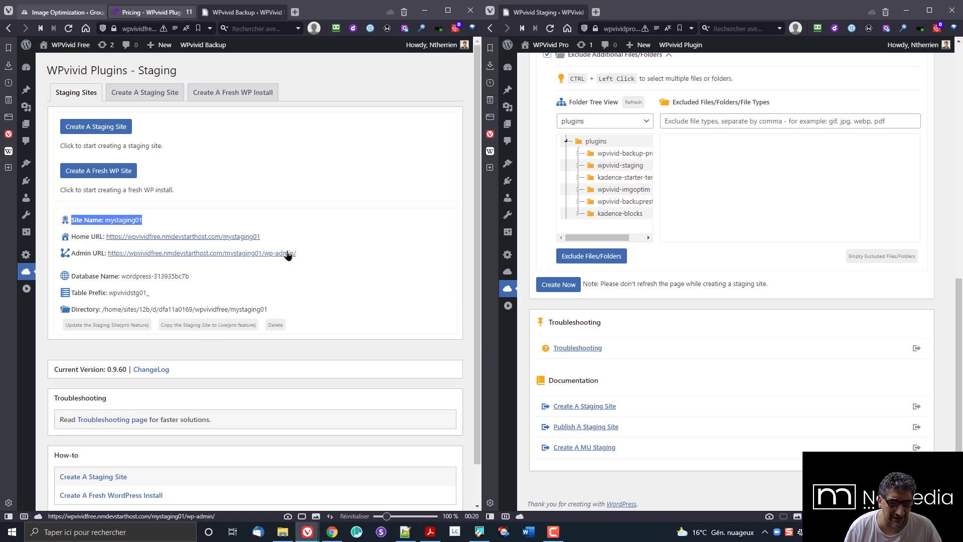
middle_click(240, 238)
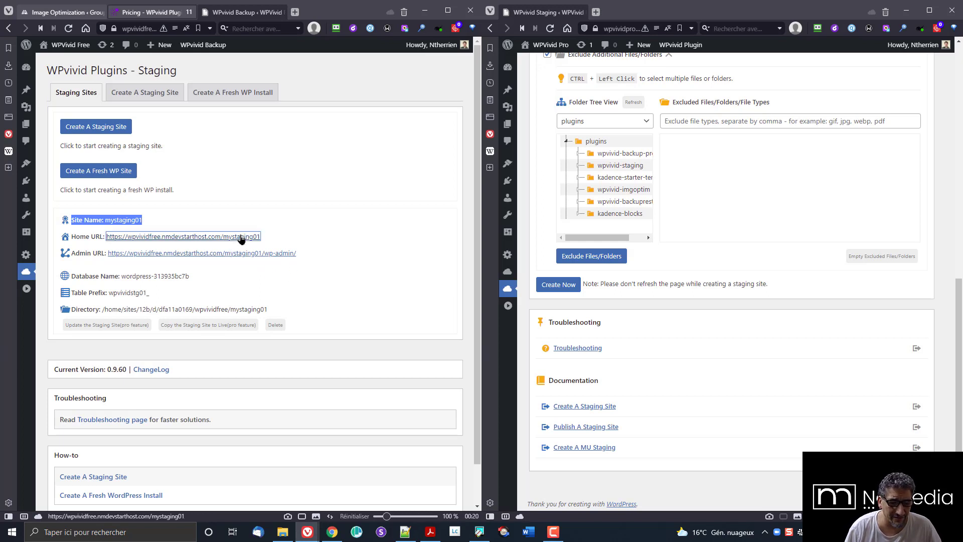
click(298, 19)
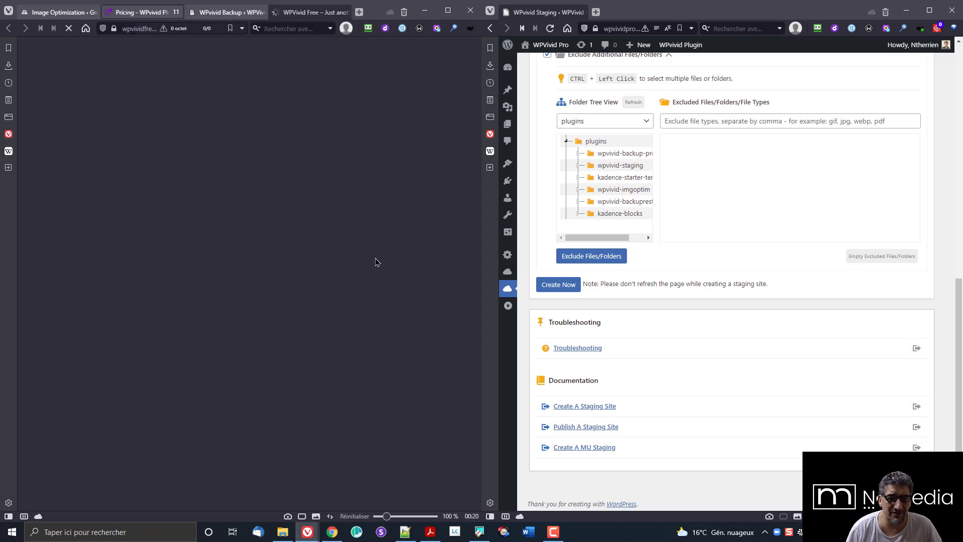
scroll(333, 159, down, 20)
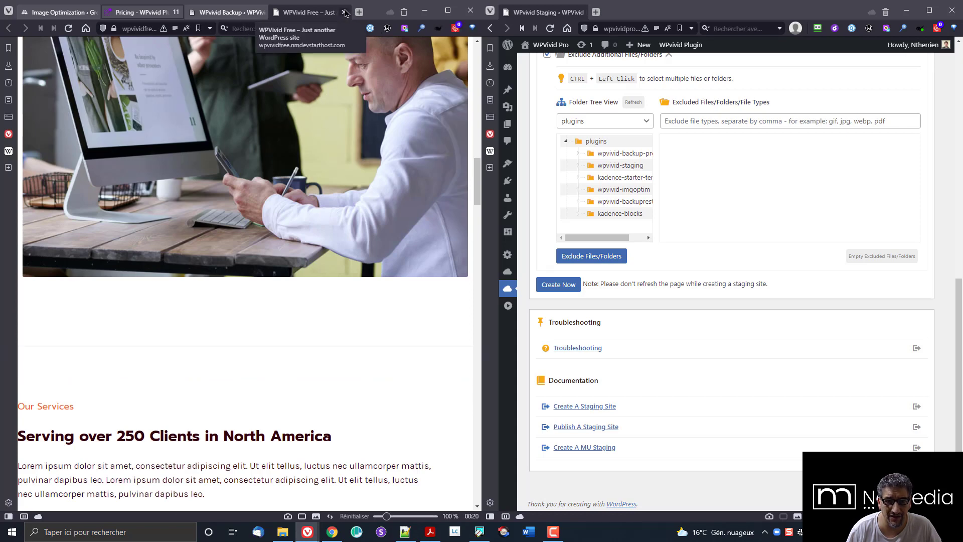
Step: Open the mystaging01 admin page in a new tab, log in with the account username and password, and decline updating the saved login
click(348, 12)
middle_click(226, 254)
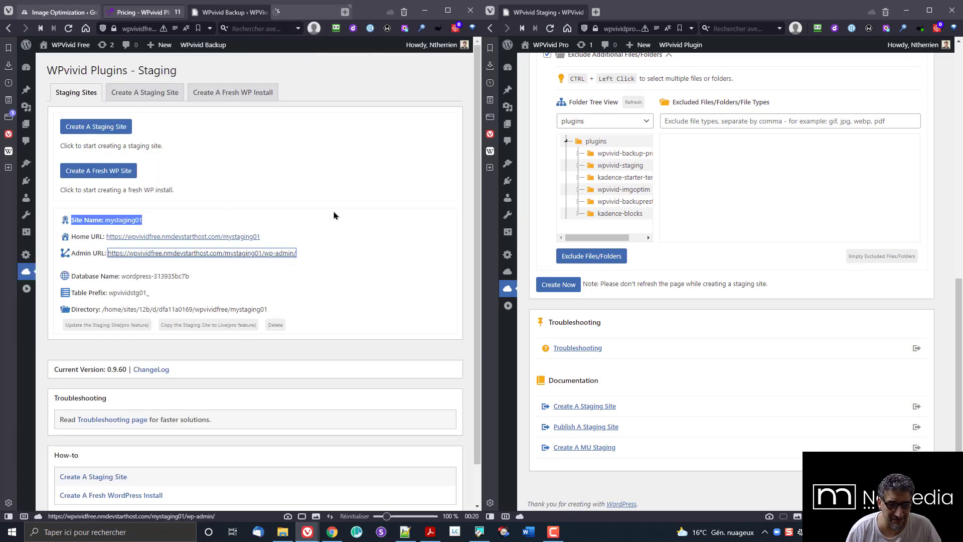
click(295, 9)
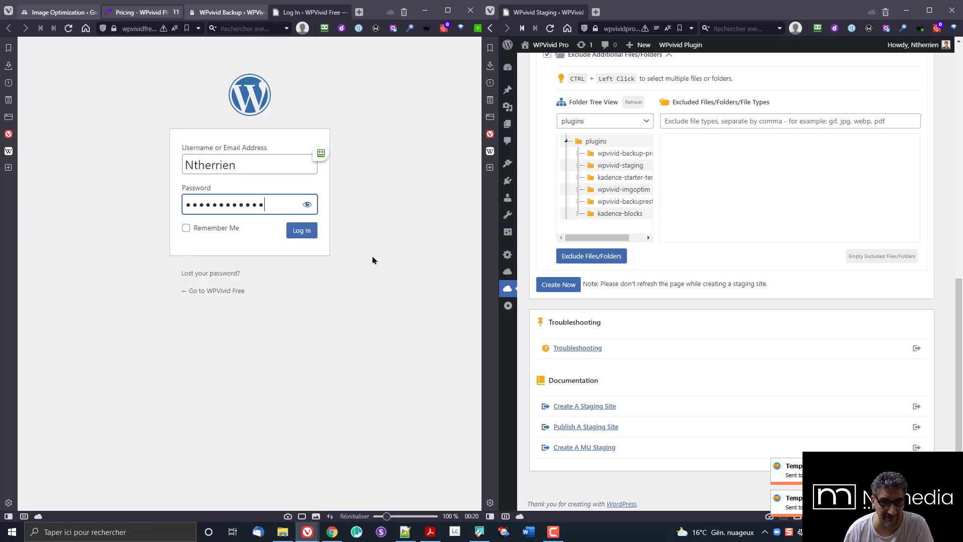
click(315, 235)
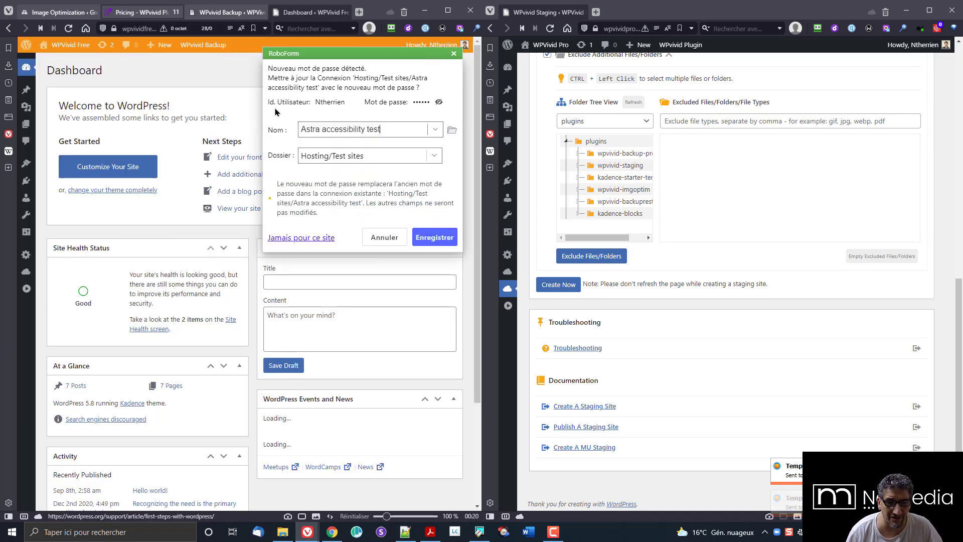
click(392, 242)
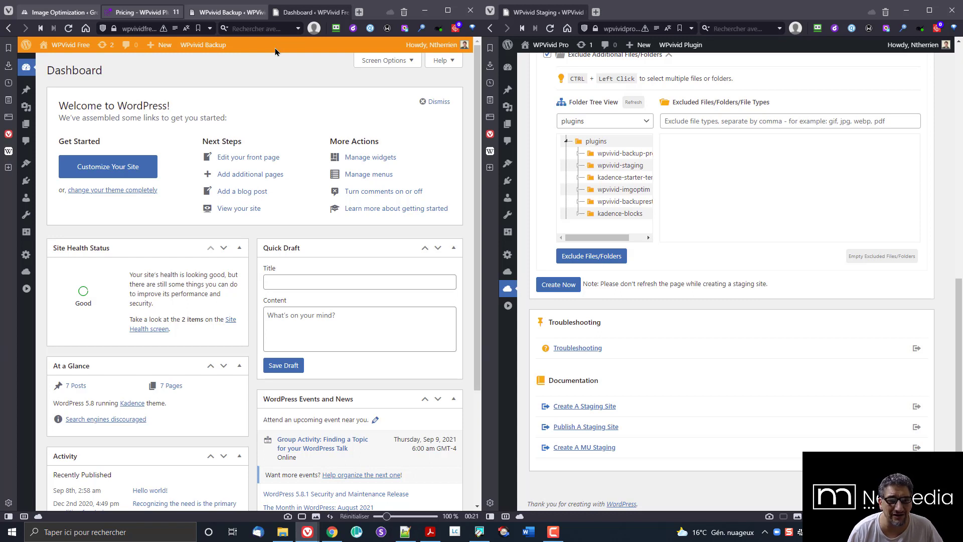
Step: Compare the mystaging01 dashboard with the free site's staging page and check the update and copy-to-live options
click(234, 13)
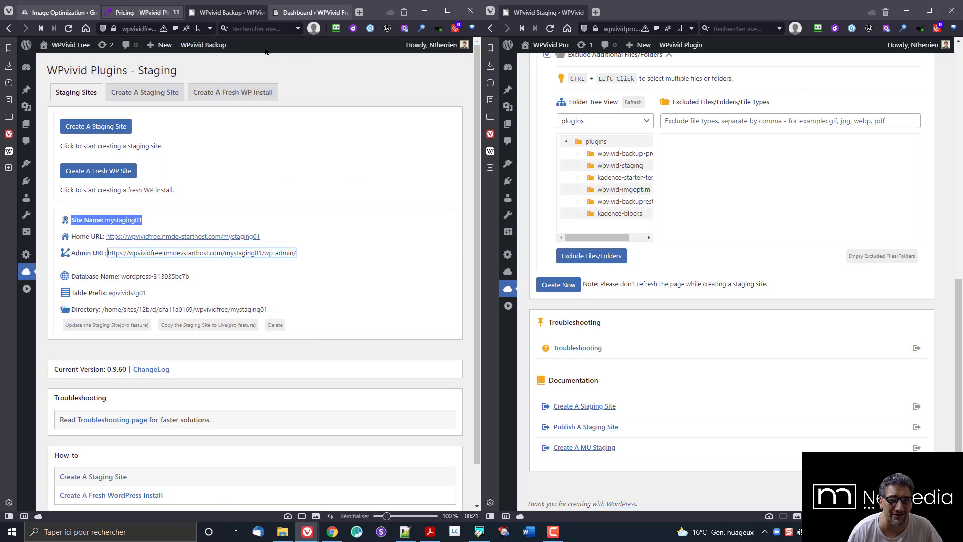
click(308, 11)
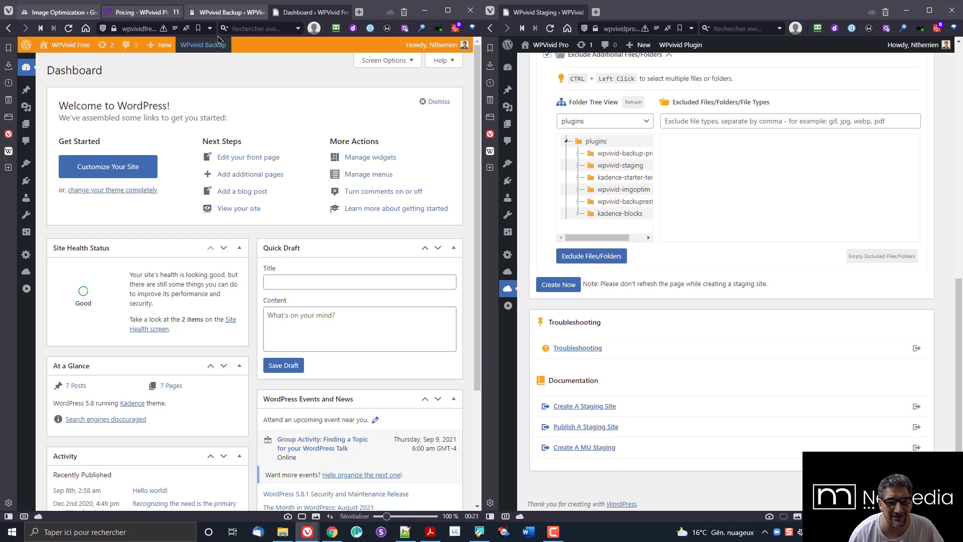
click(224, 12)
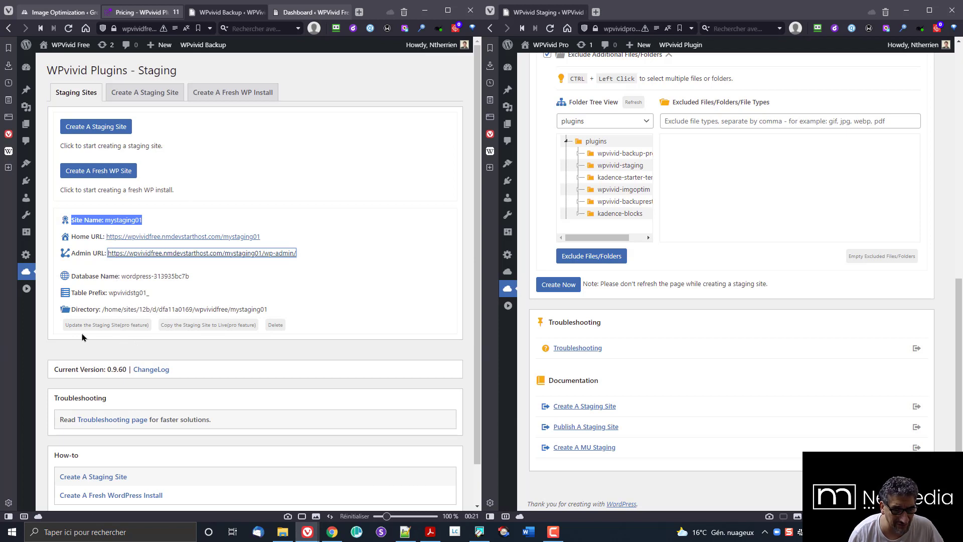
click(134, 329)
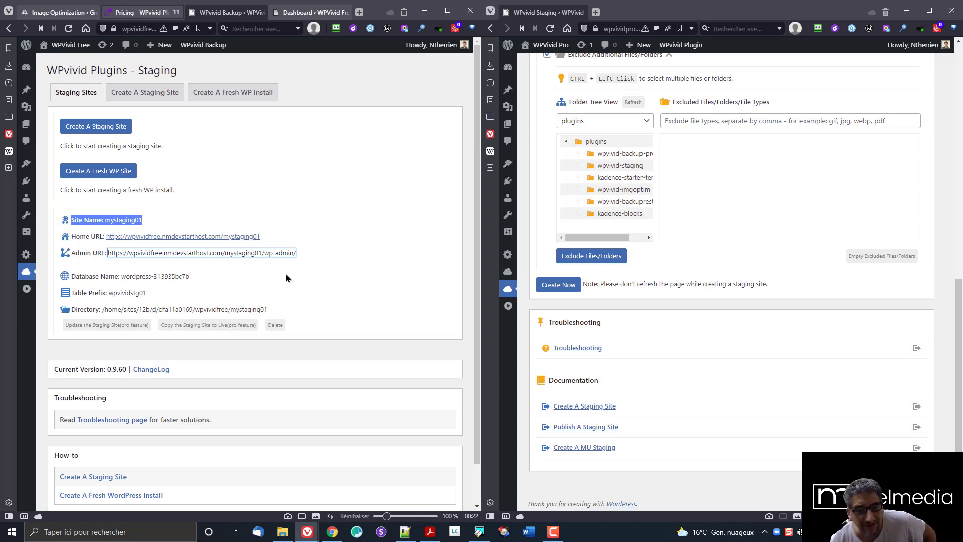
Step: Close the mystaging01 dashboard and delete the mystaging01 staging site from the free site
click(345, 12)
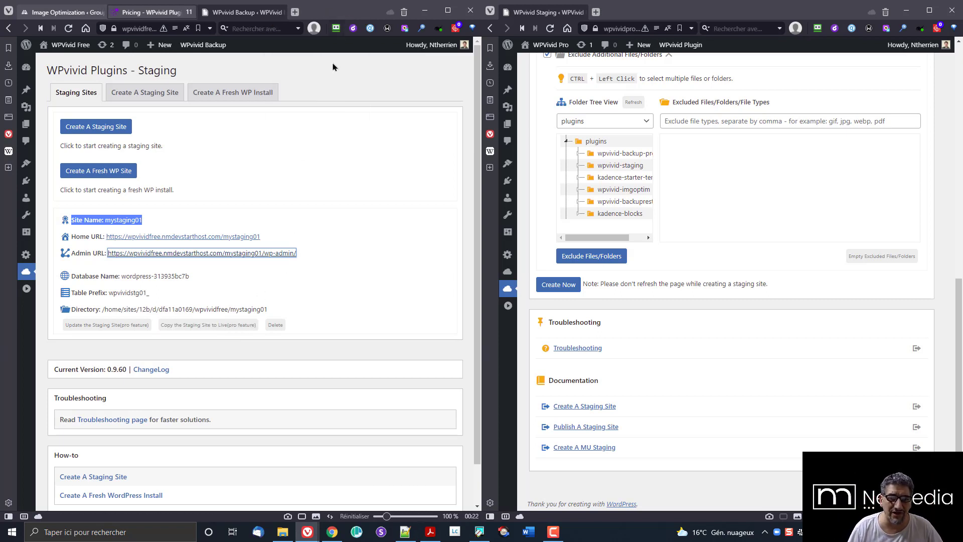
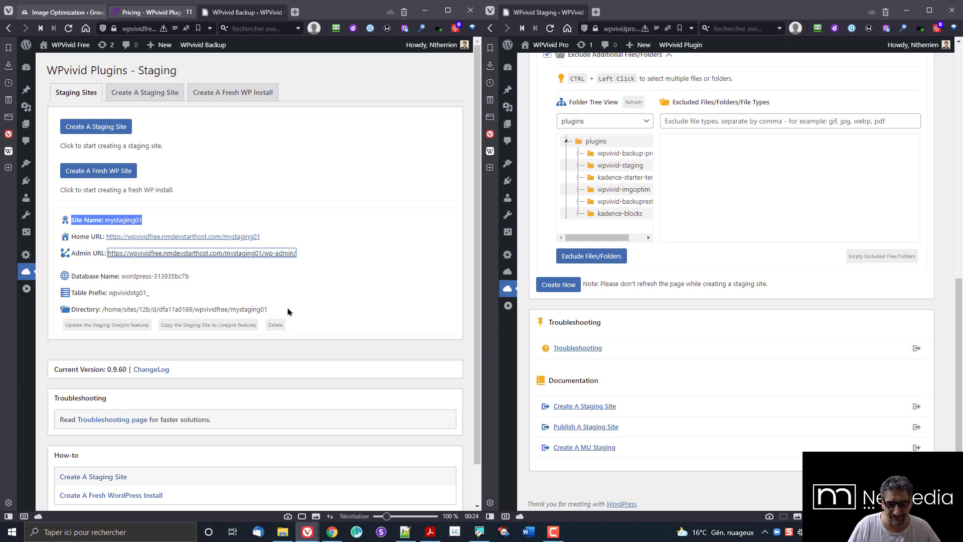
click(274, 326)
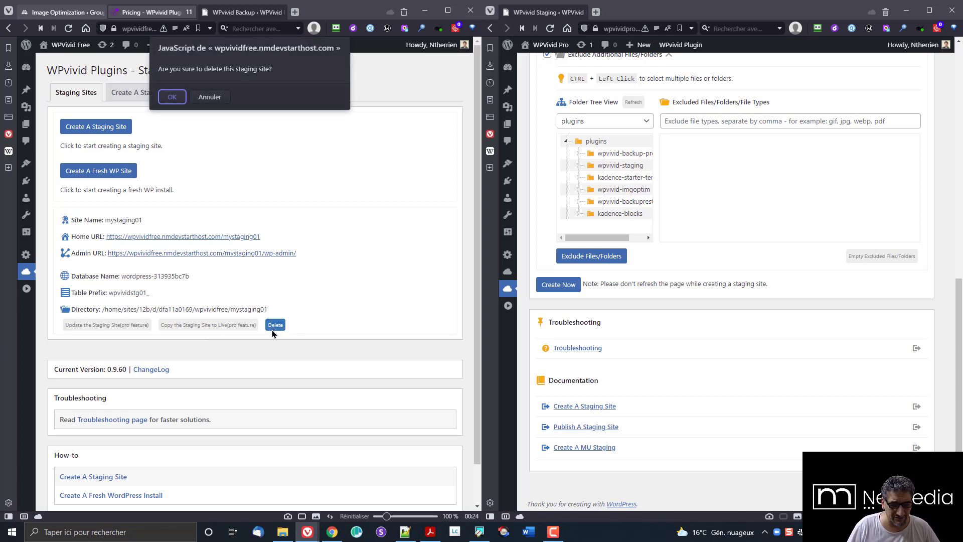
click(172, 97)
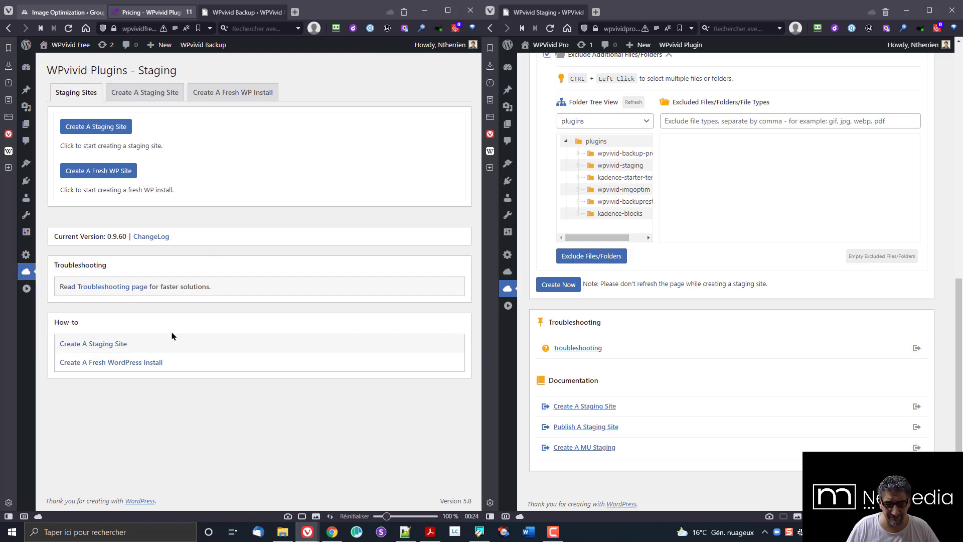
Step: Open the Pro site's WPvivid Staging settings, review all the options, and compare the WPvivid menu entries on both sites
mouse_move(508, 288)
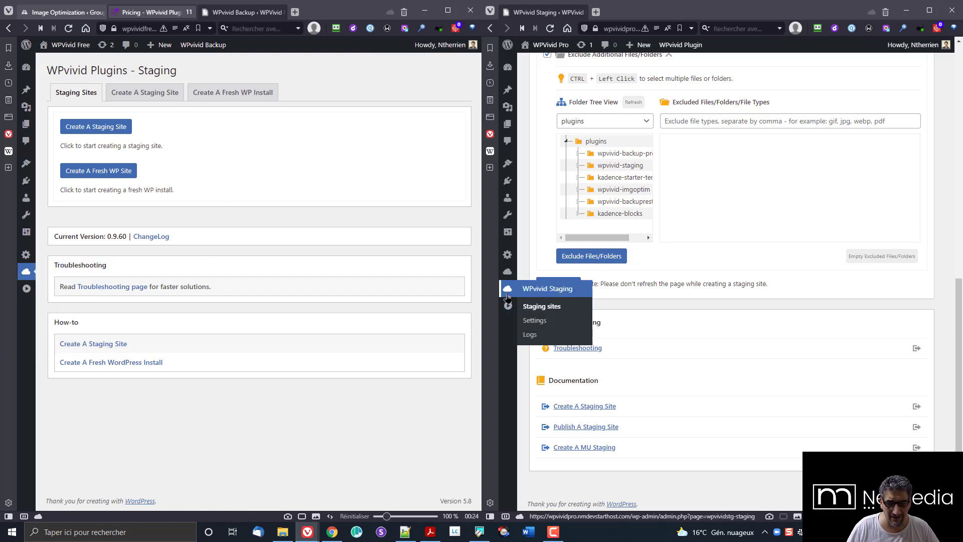
click(528, 321)
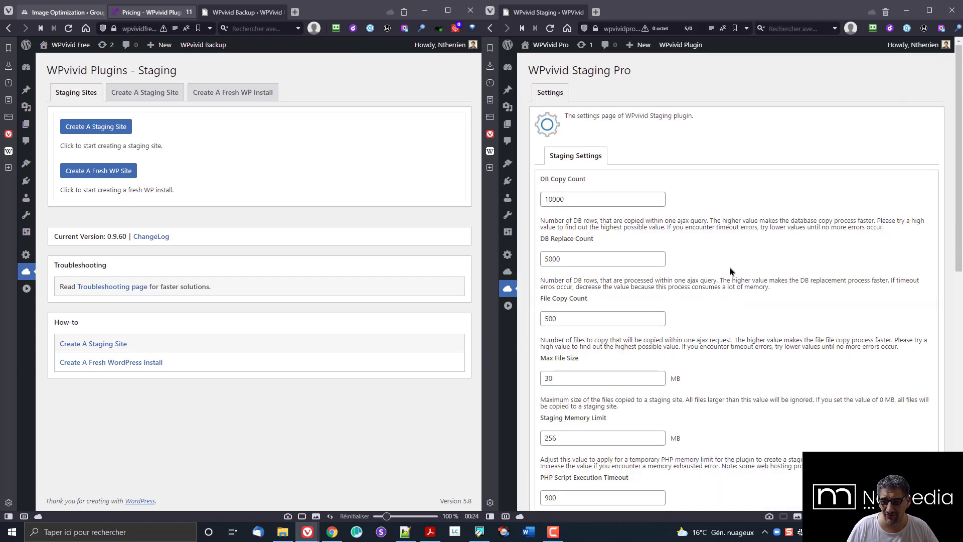
scroll(732, 273, down, 5)
scroll(730, 270, down, 3)
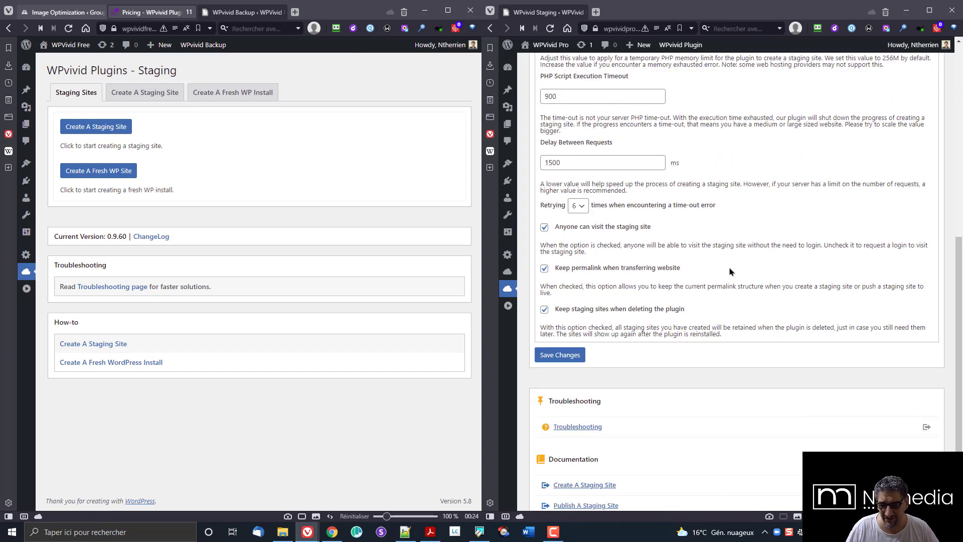
scroll(730, 270, up, 8)
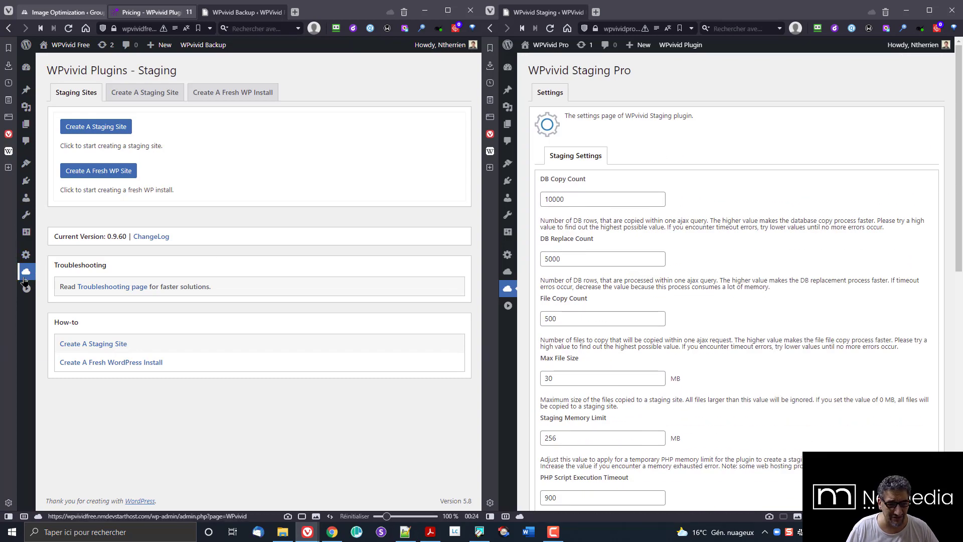
mouse_move(25, 282)
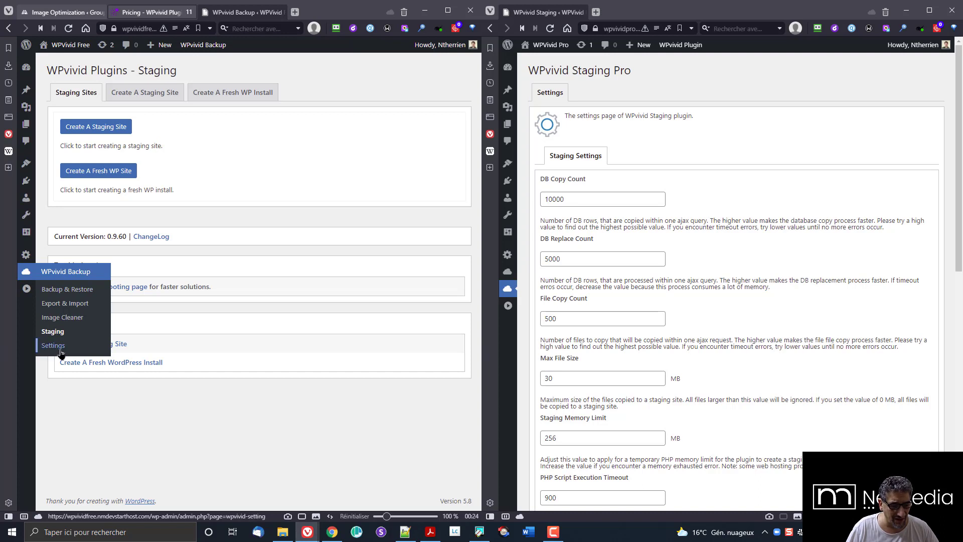
mouse_move(513, 291)
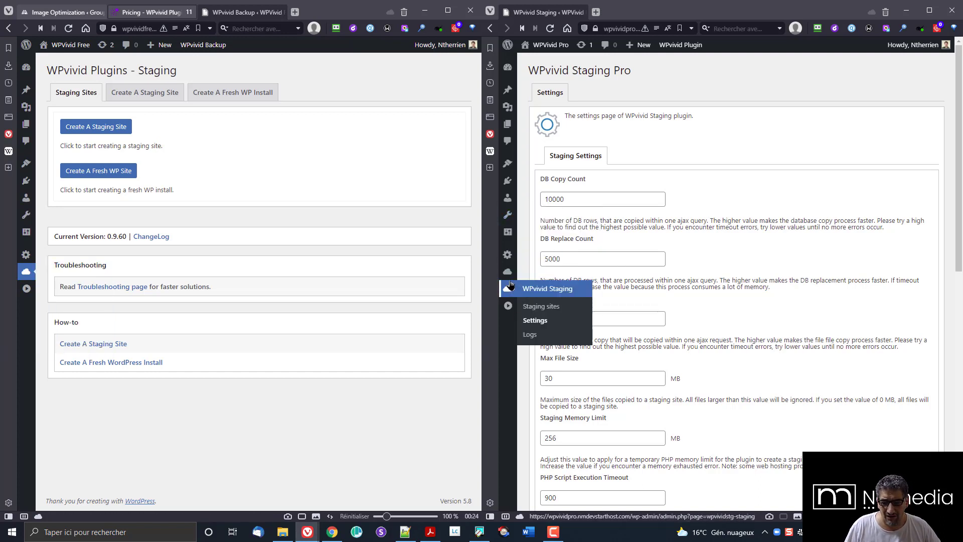
mouse_move(512, 273)
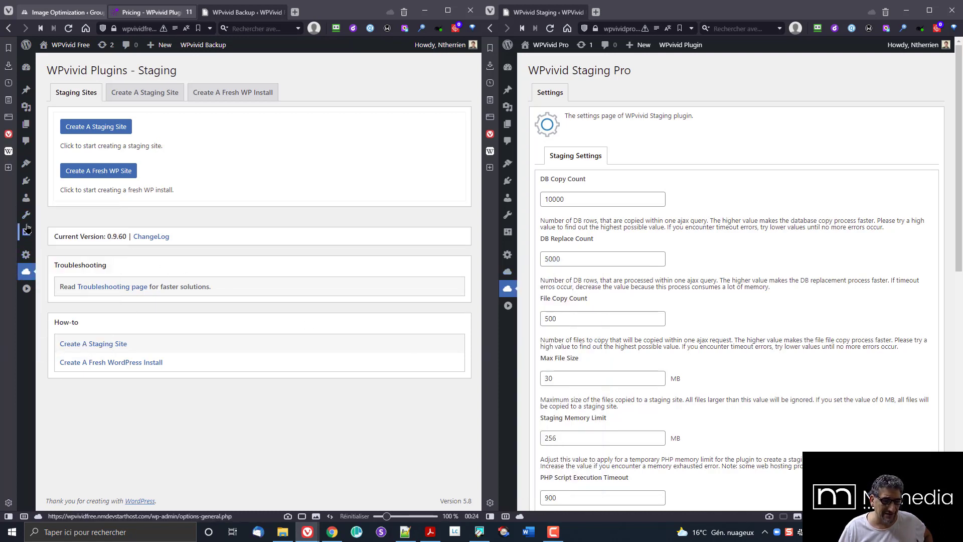
Step: Search for wpvivid in the free site's plugin directory, and install and activate the WPvivid Image Optimization plugin
mouse_move(27, 222)
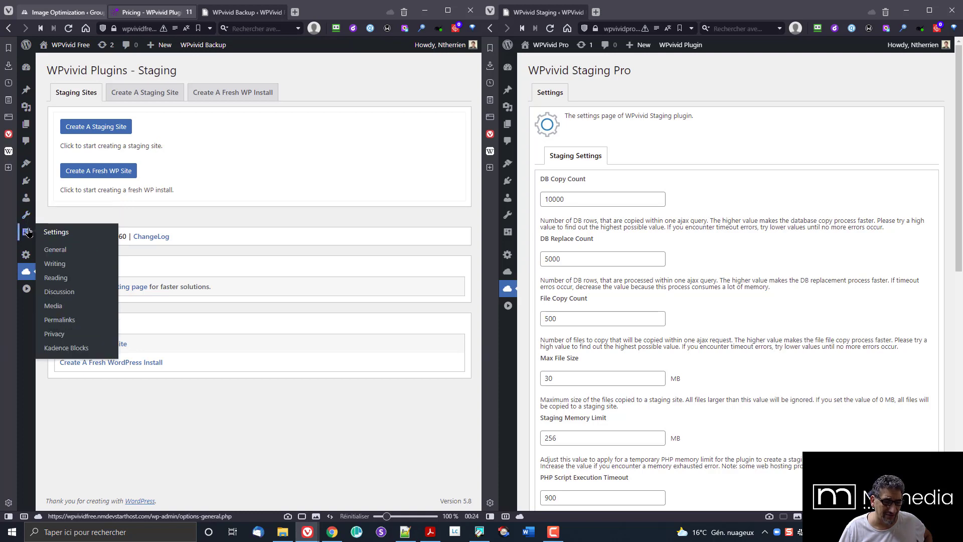
mouse_move(27, 184)
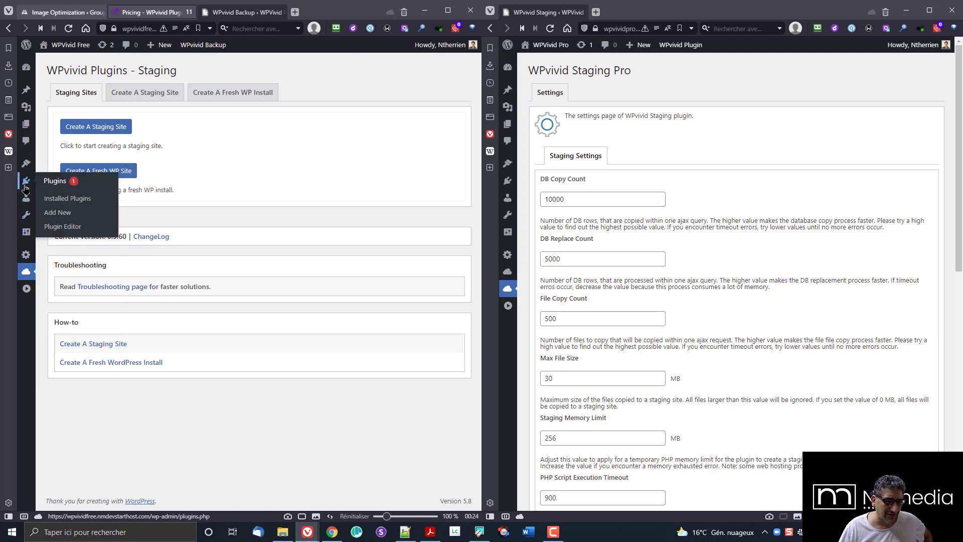
click(56, 199)
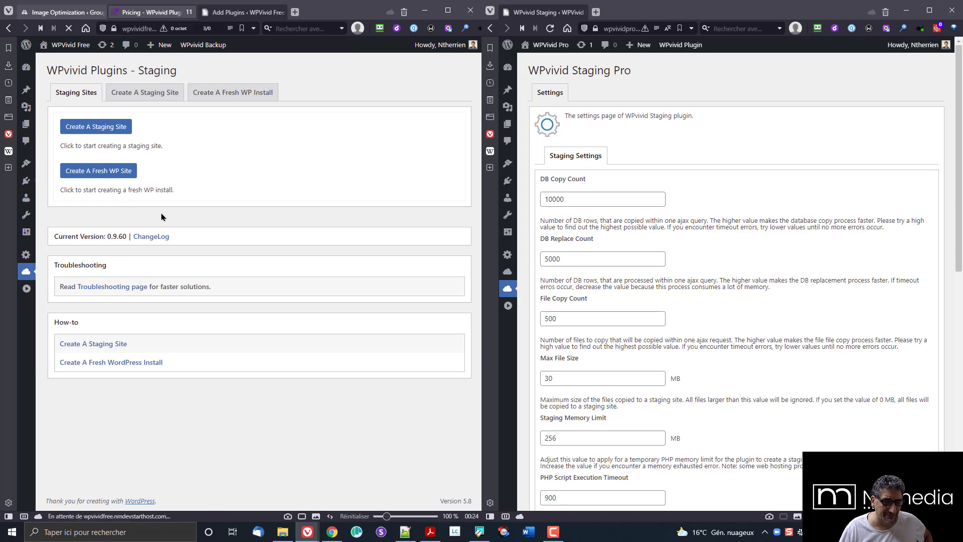
click(393, 96)
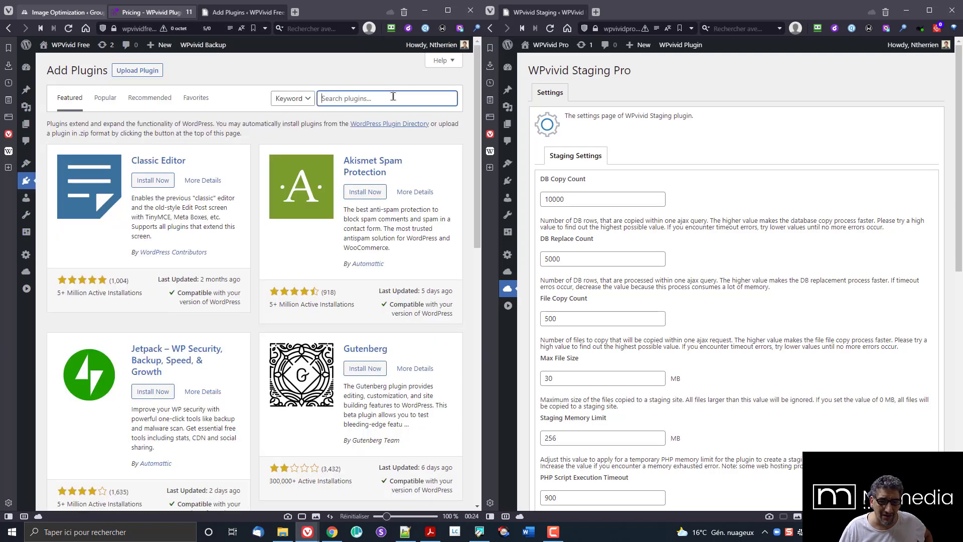
text(w)
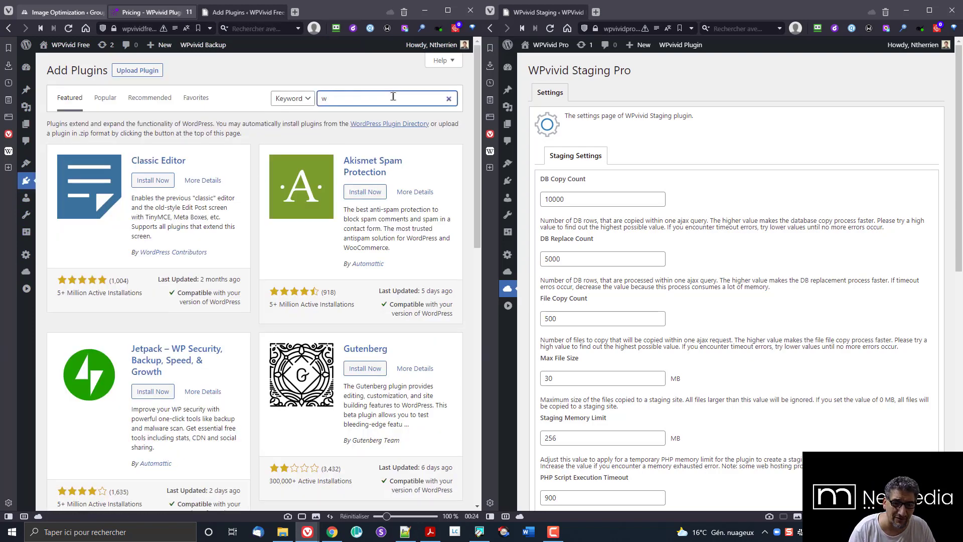
text(vpvivid)
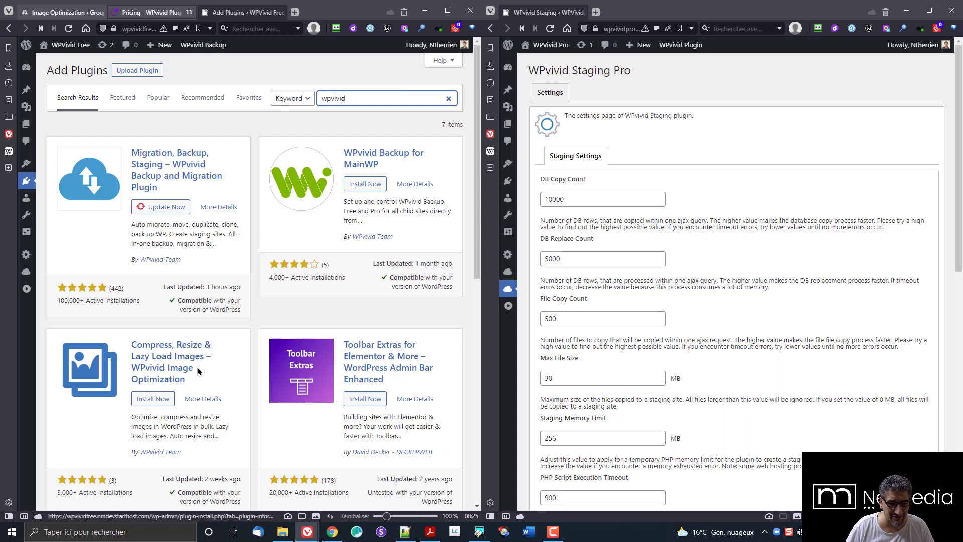
click(156, 400)
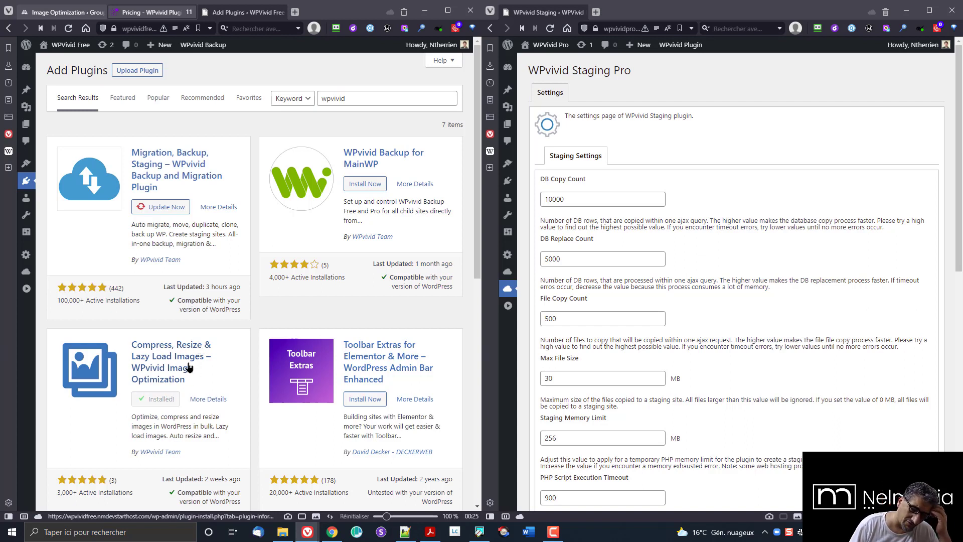
click(154, 399)
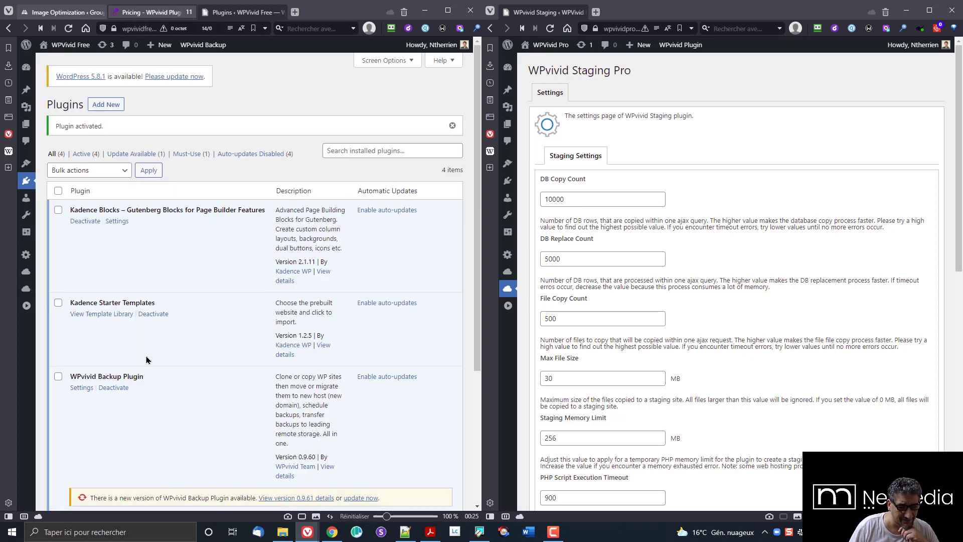
Step: Find WPvivid Imgoptim Free among the free site's installed plugins and open its settings
scroll(203, 338, down, 2)
scroll(198, 336, up, 2)
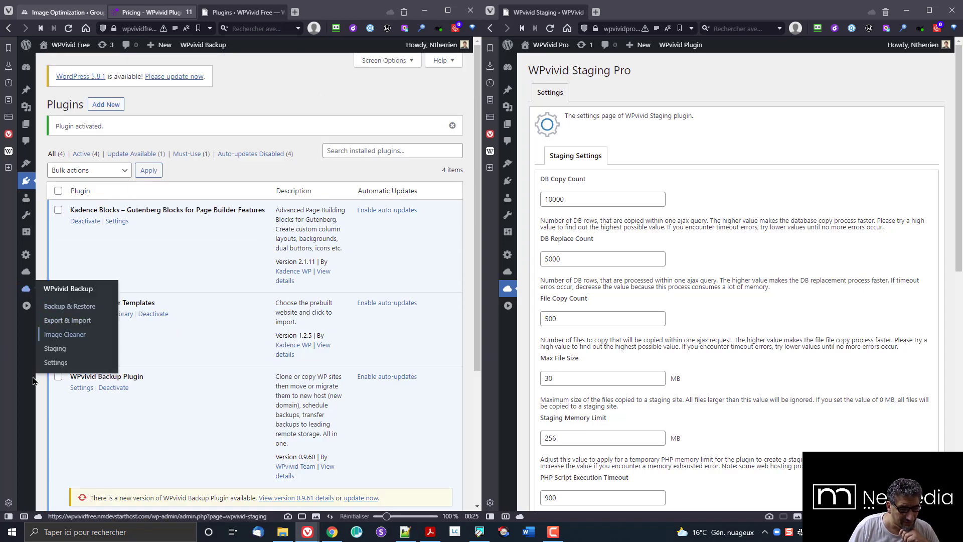
scroll(198, 290, down, 4)
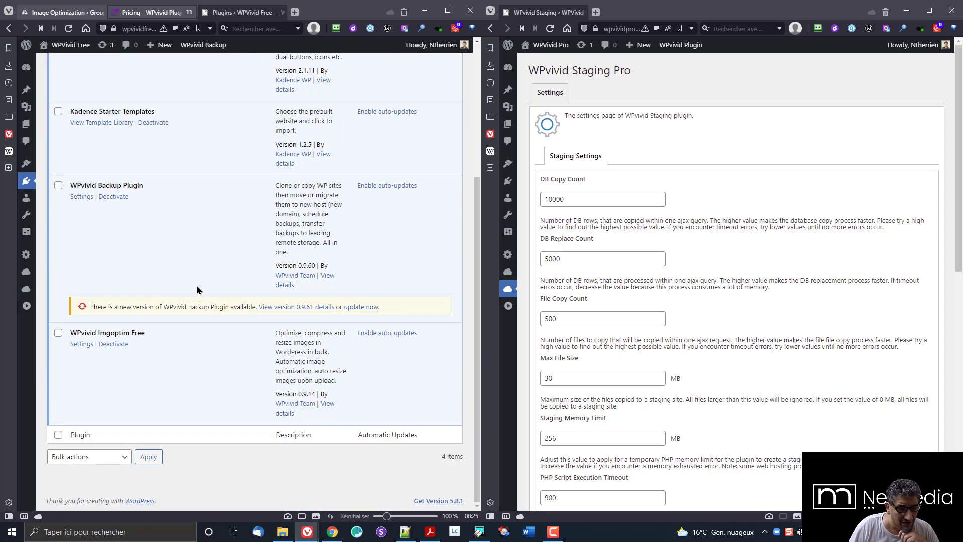
click(83, 344)
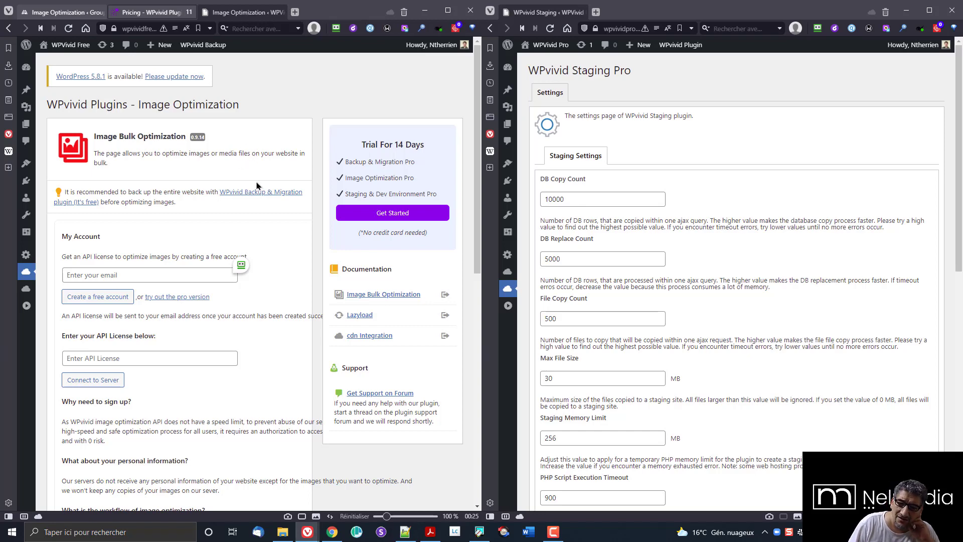
Step: Check the Image Optimization Pro image allowances for each plan on the WPvivid pricing page
click(139, 9)
scroll(136, 197, up, 5)
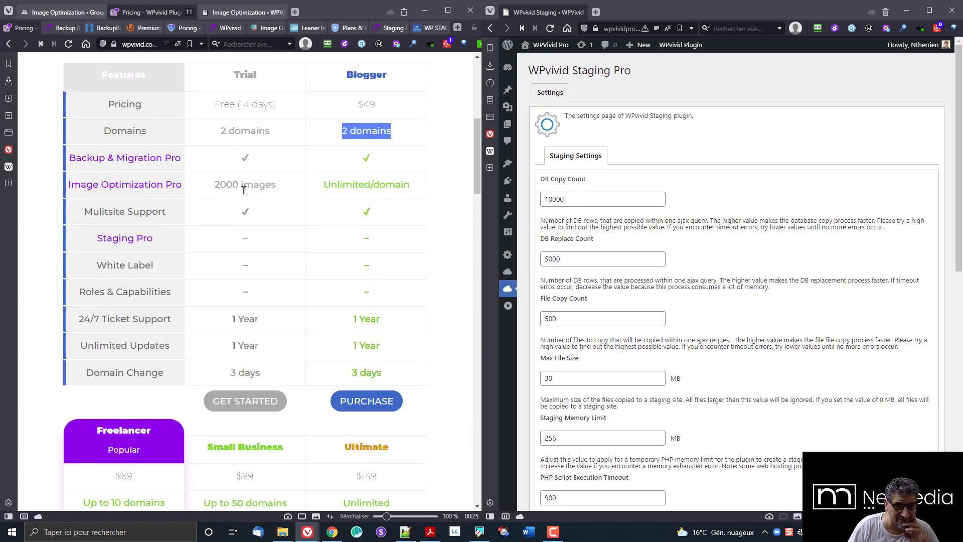
drag(284, 190, 214, 185)
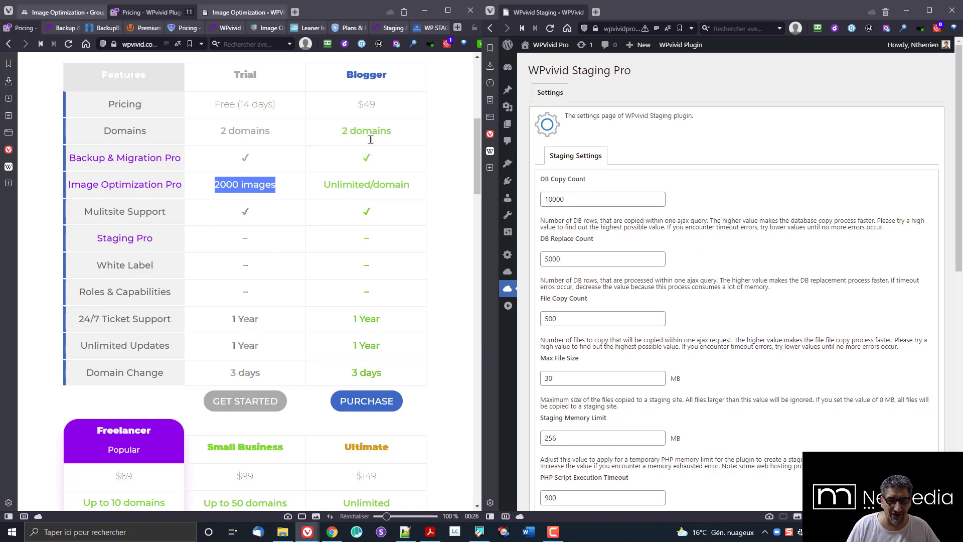
drag(321, 186, 410, 196)
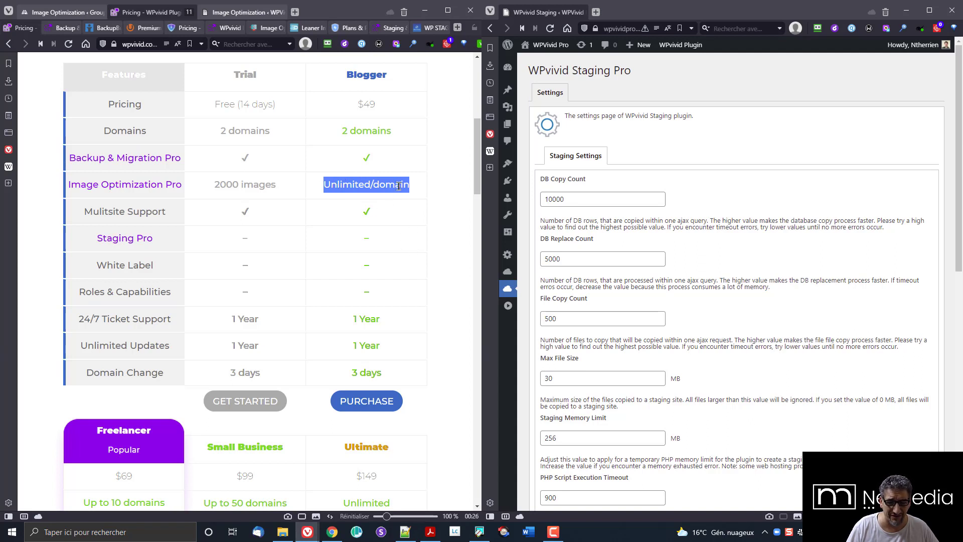
scroll(244, 323, down, 3)
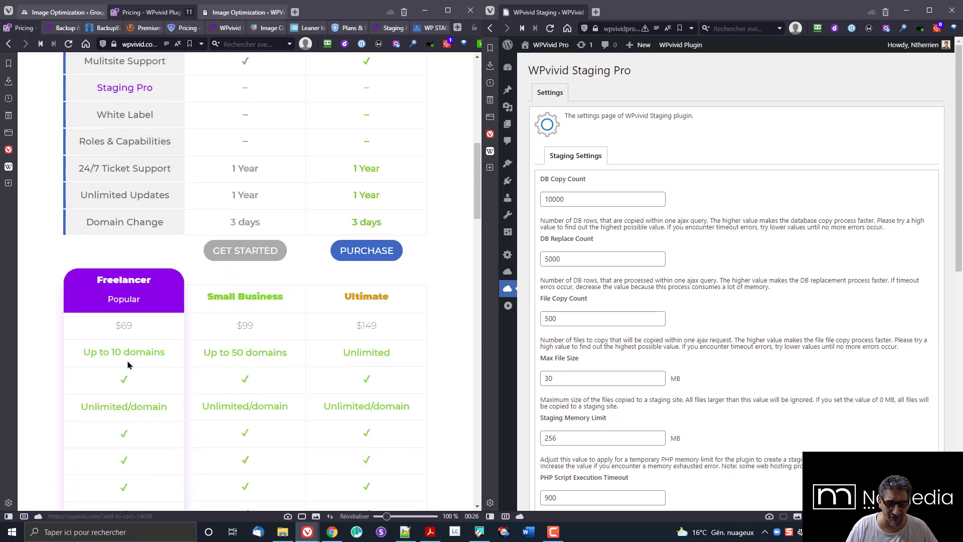
scroll(286, 343, up, 4)
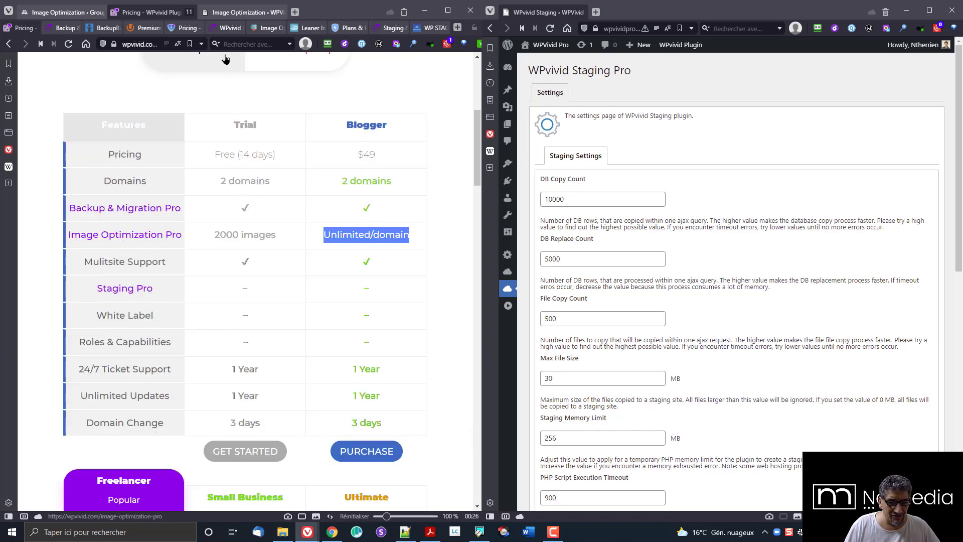
Step: Return to the free site's Image Optimization page and review the account, API license, workflow and image statistics sections
click(237, 12)
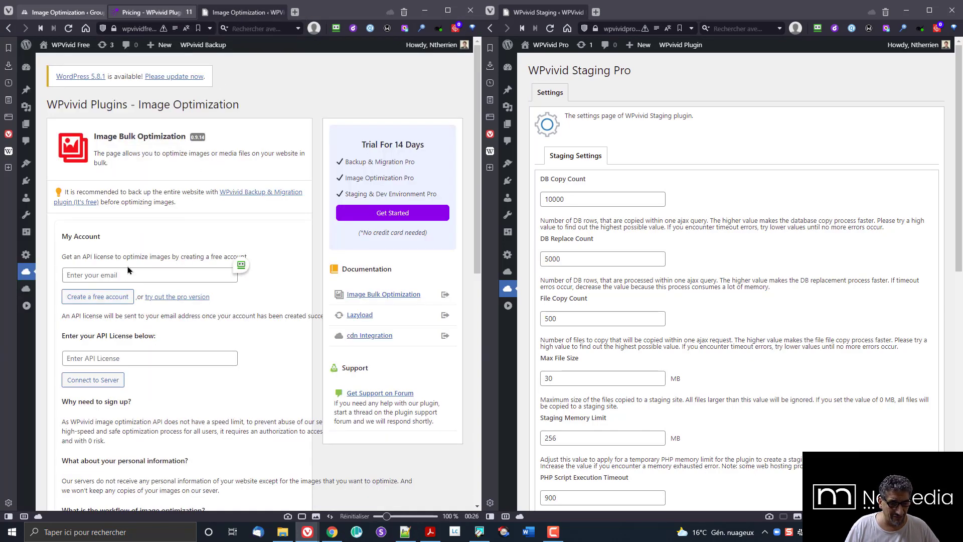
drag(60, 256, 247, 269)
click(247, 268)
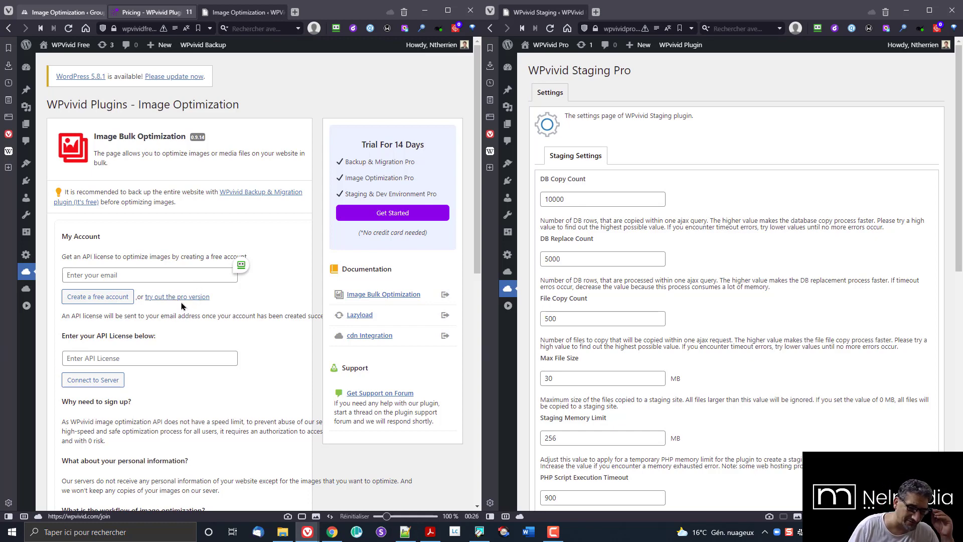
click(105, 358)
scroll(206, 338, down, 4)
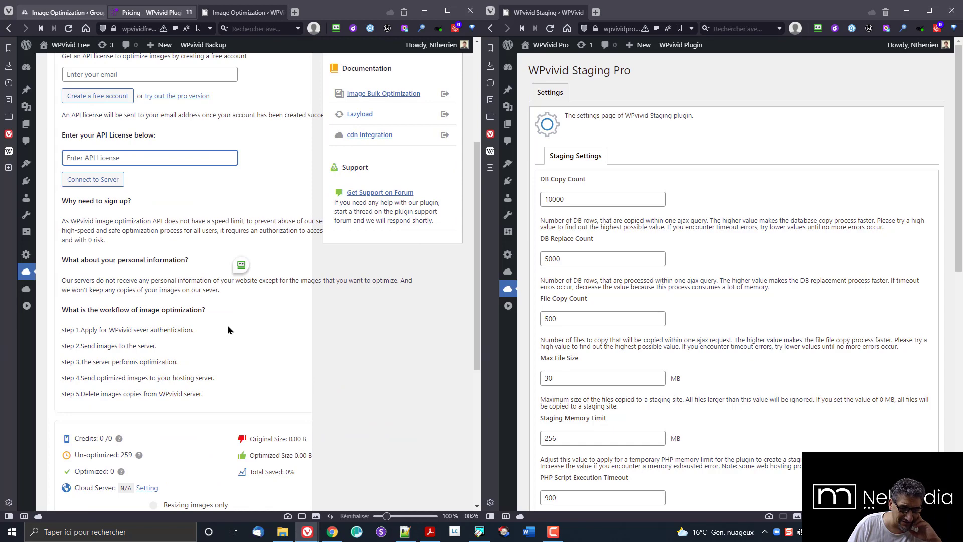
scroll(229, 330, down, 3)
scroll(228, 330, up, 3)
scroll(228, 329, down, 3)
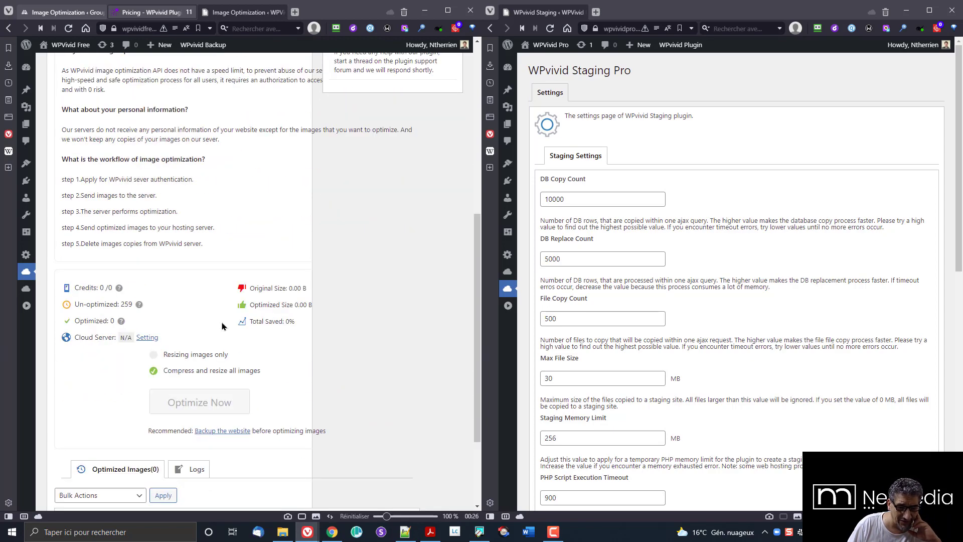
scroll(208, 317, down, 2)
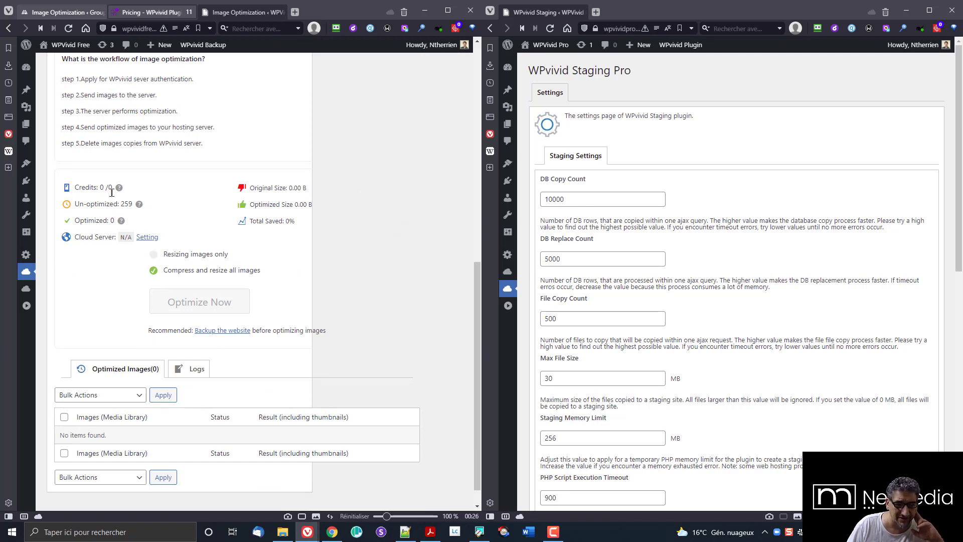
double_click(129, 205)
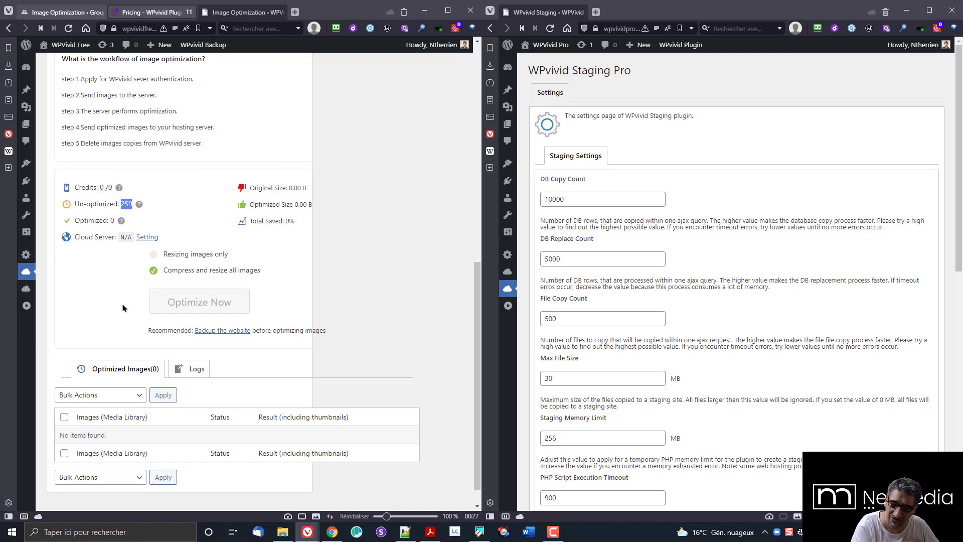
Step: Open the free site's Media settings in a separate tab, examine the thumbnail, medium and large image sizes, and close that tab
right_click(27, 257)
click(44, 262)
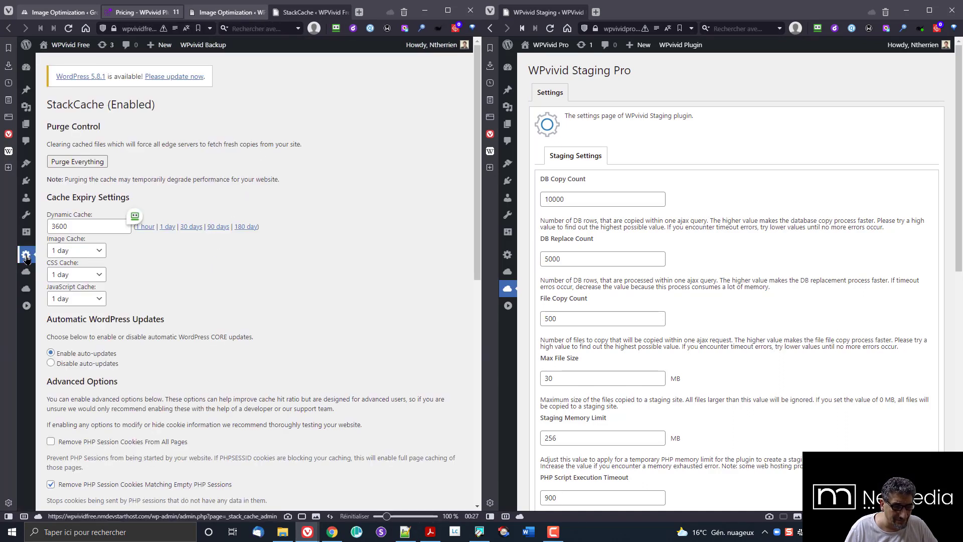
mouse_move(31, 219)
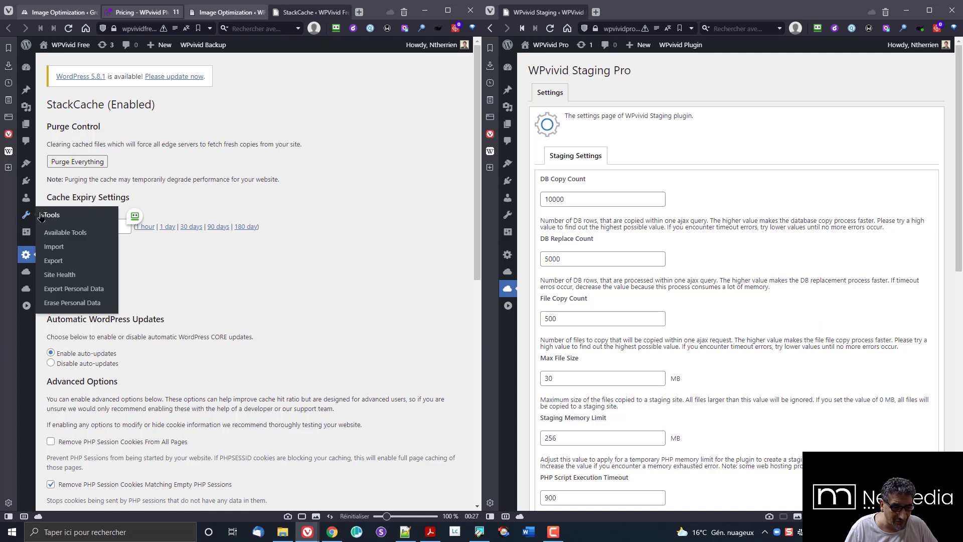
mouse_move(28, 238)
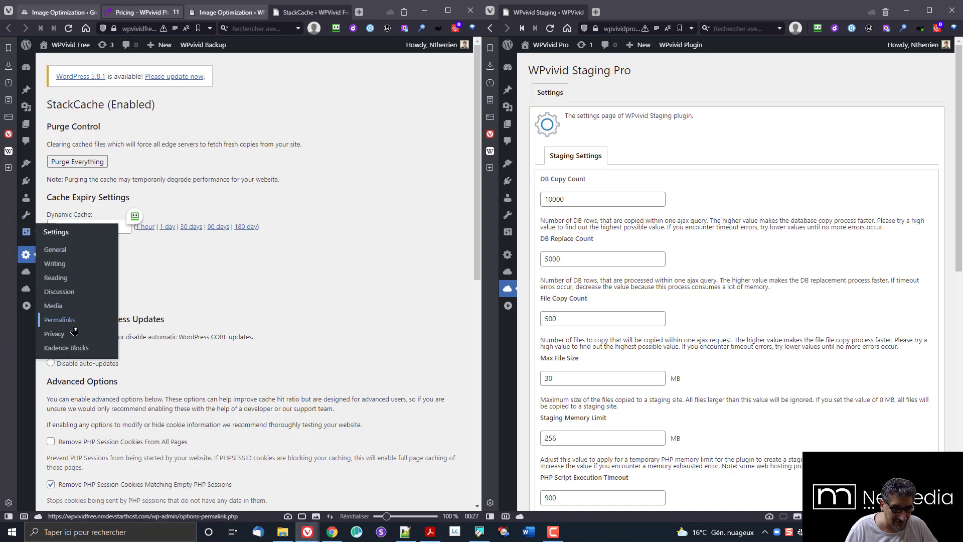
click(60, 307)
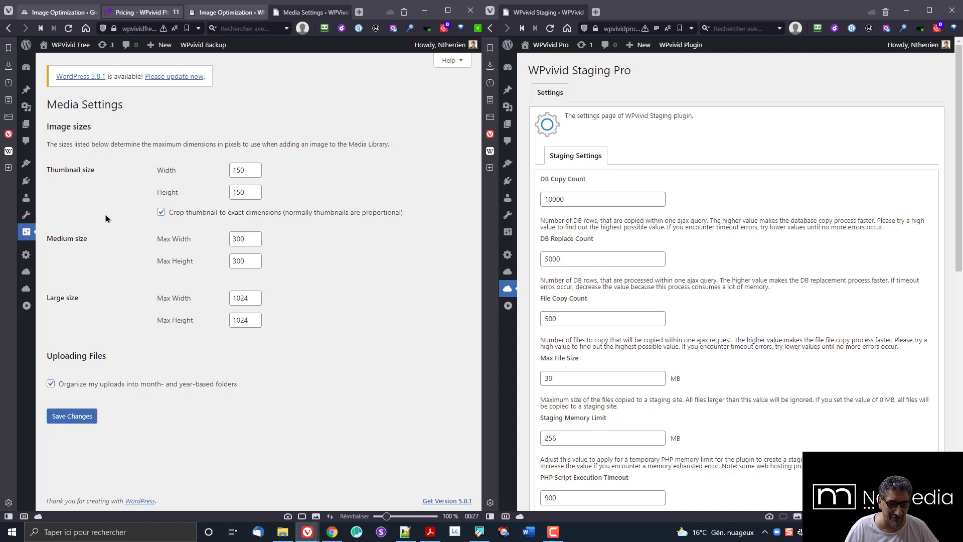
click(351, 12)
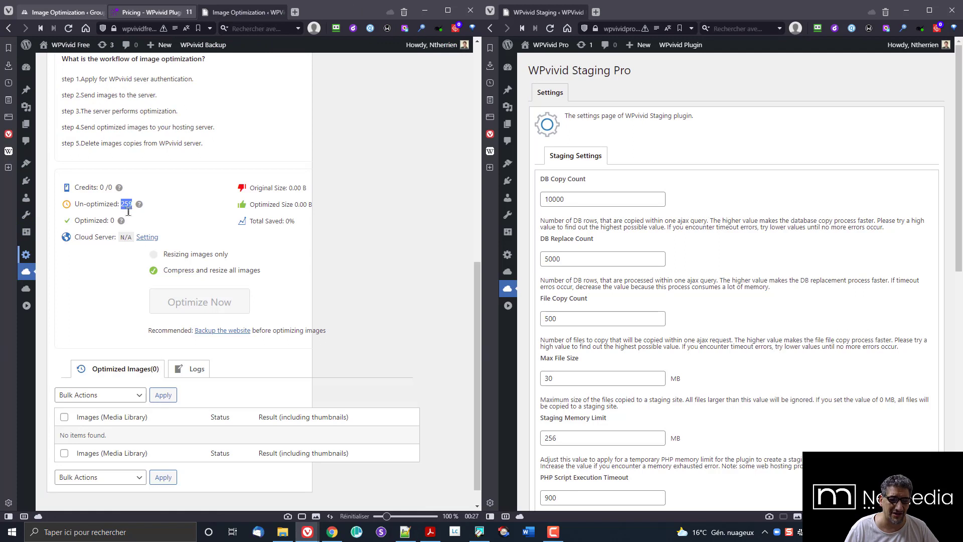
Step: Check the free site's optimized image count and review the API license requirements for starting the optimization
click(149, 209)
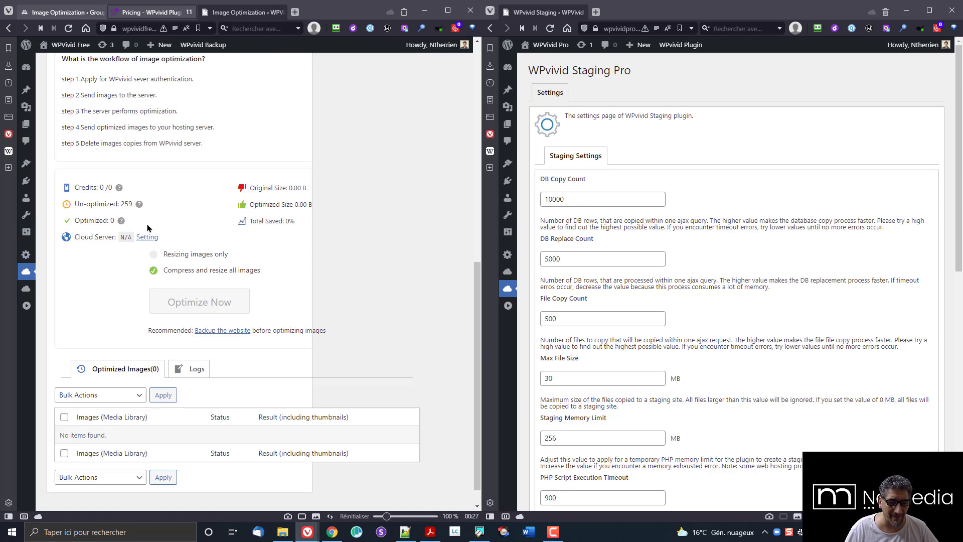
double_click(113, 220)
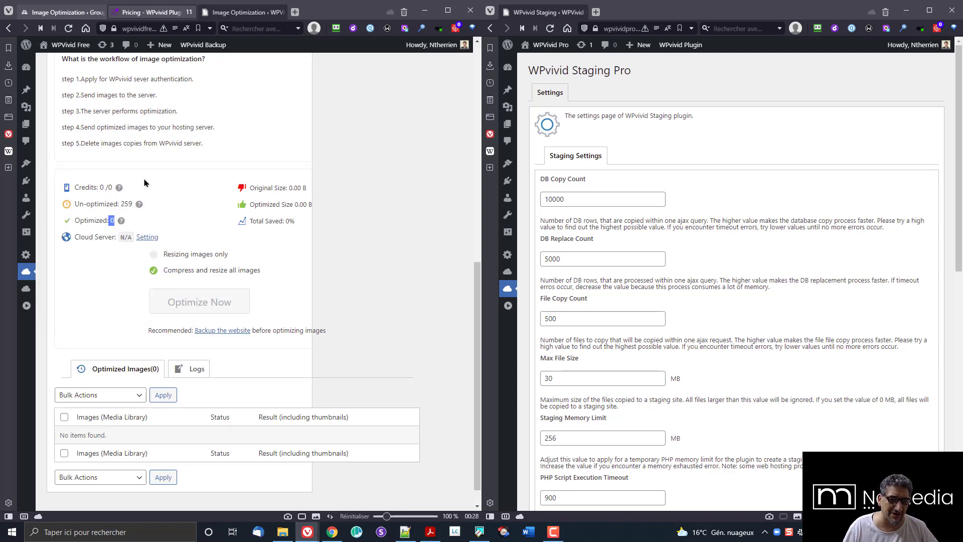
scroll(336, 147, up, 6)
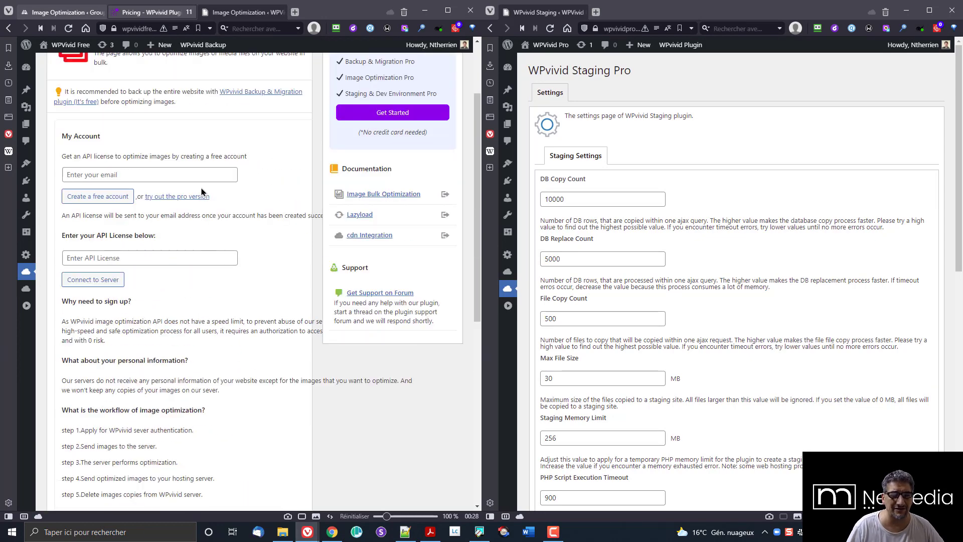
scroll(253, 201, down, 3)
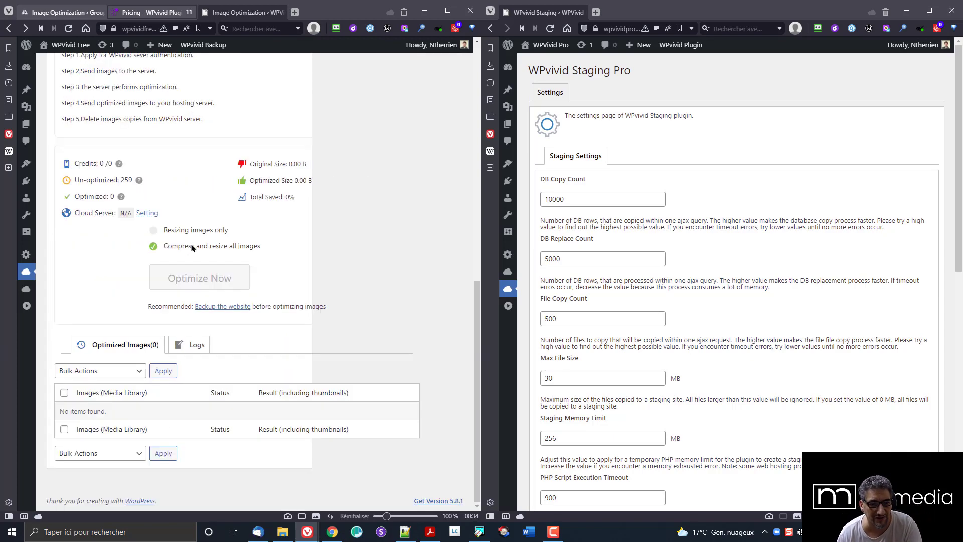
Step: Read the notice above the free site's My Account form and clear the email address from its sign-up field
scroll(215, 248, up, 6)
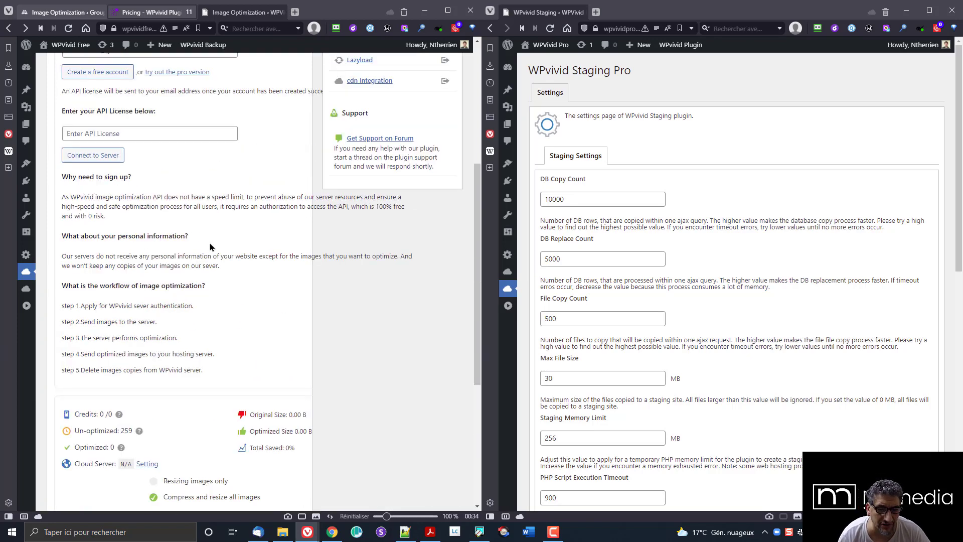
scroll(209, 247, up, 4)
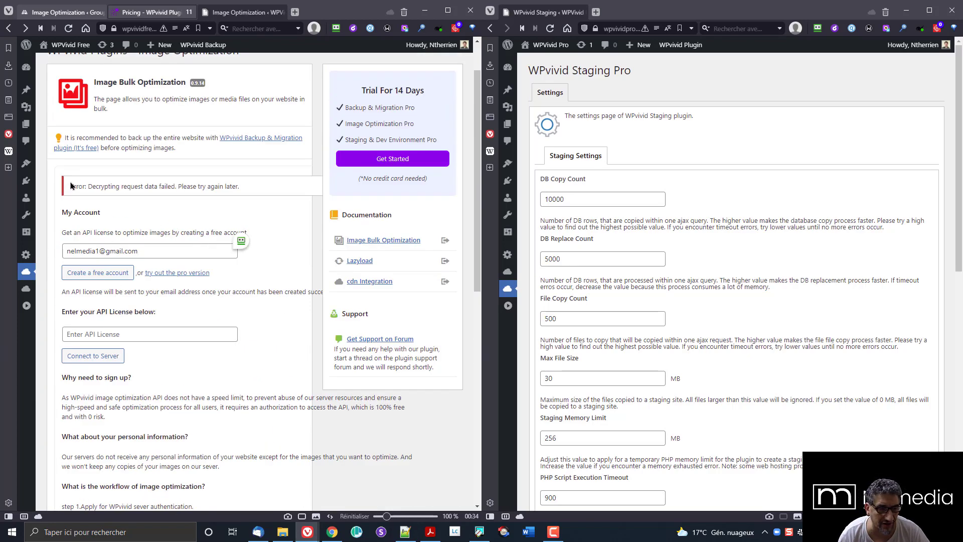
drag(71, 186, 248, 195)
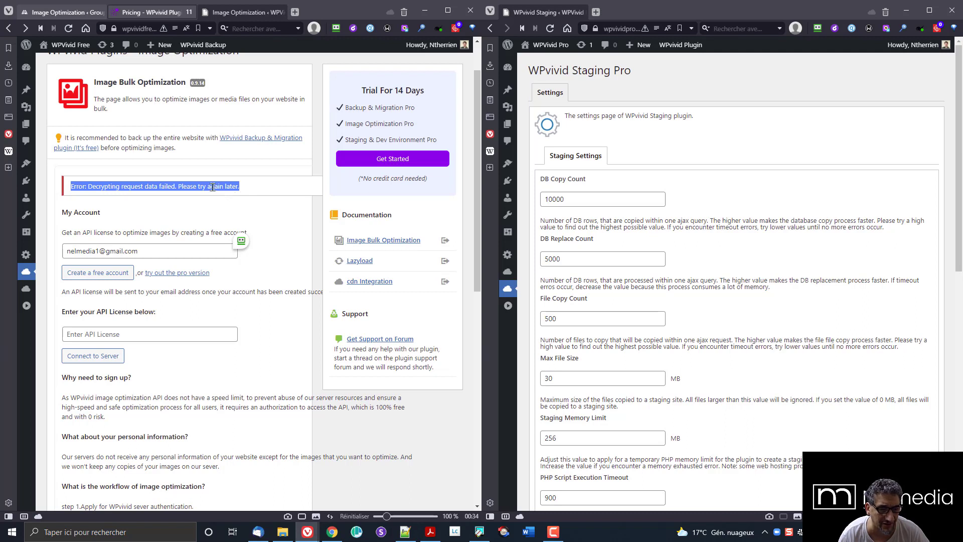
triple_click(140, 251)
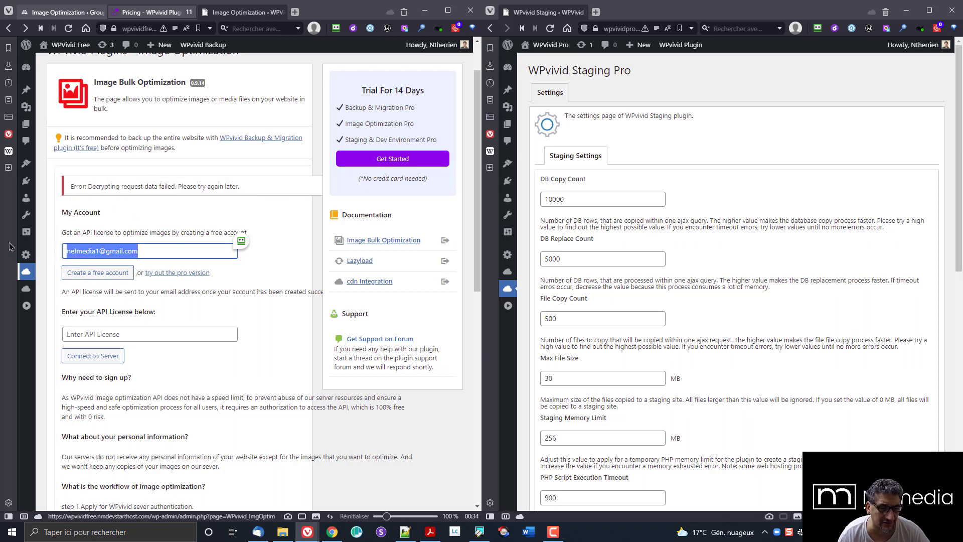
key(BackSpace)
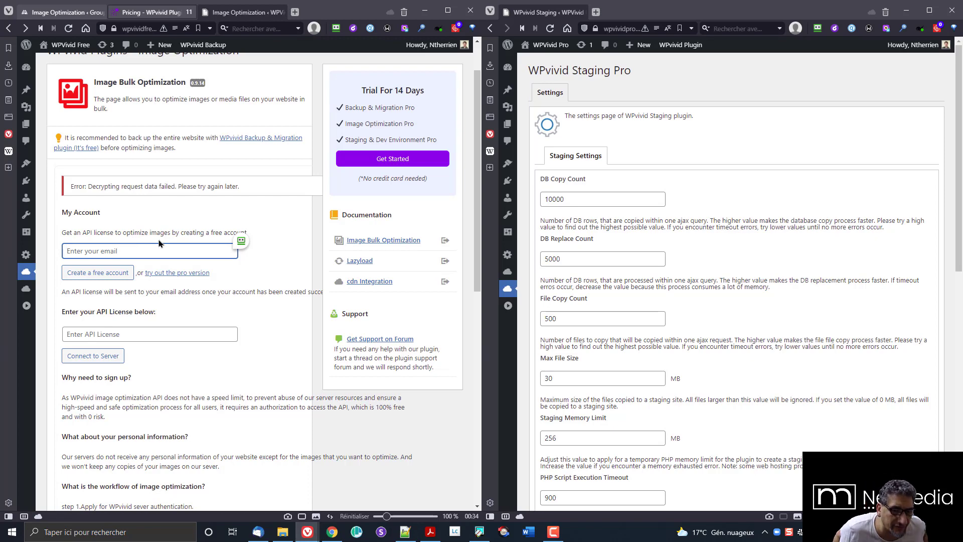
scroll(150, 273, down, 9)
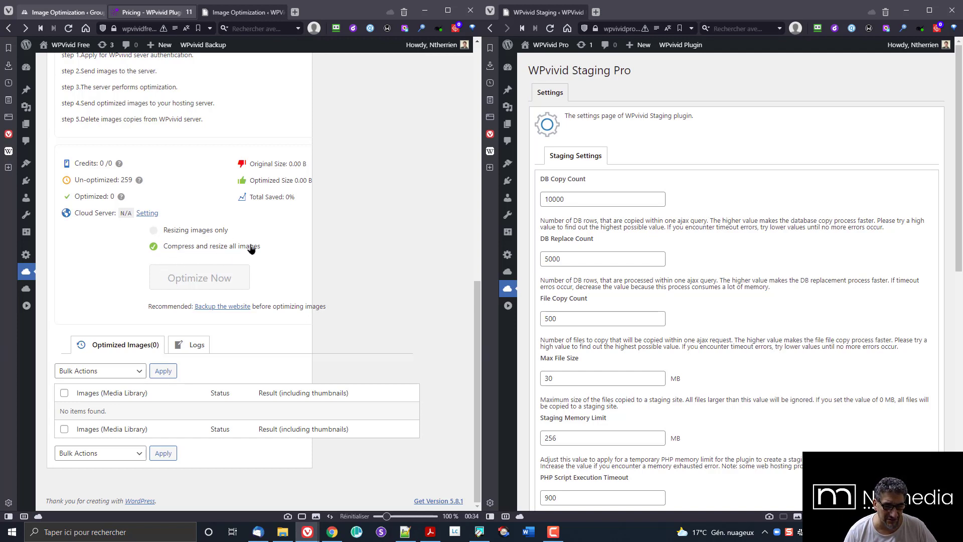
scroll(279, 256, up, 10)
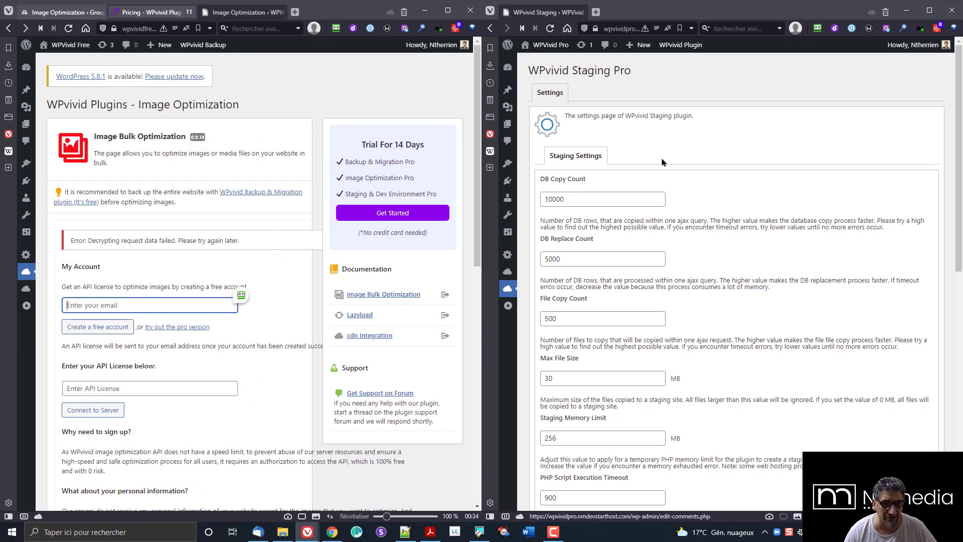
Step: Open the Pro site's Image Optimization page and check the available optimization credits
mouse_move(509, 277)
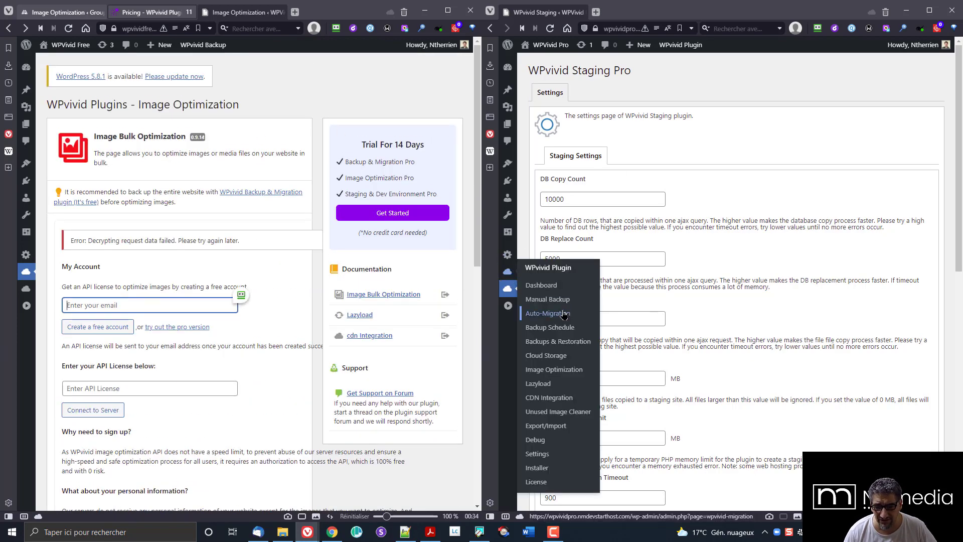
click(554, 369)
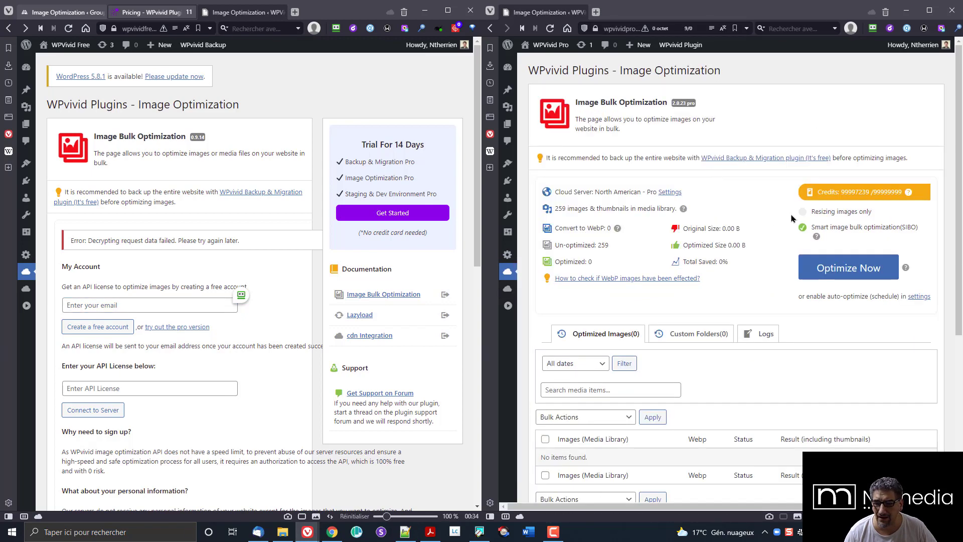
drag(842, 194, 899, 193)
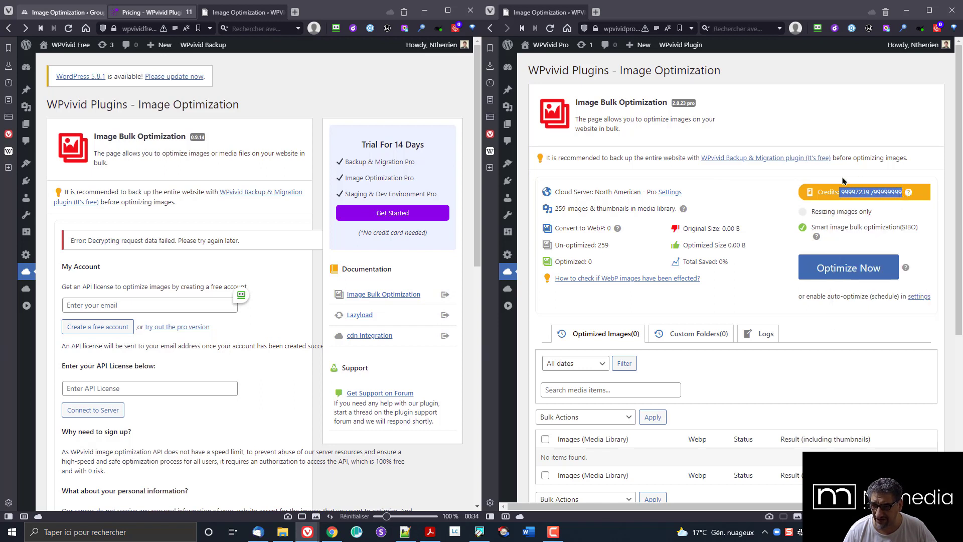
click(758, 192)
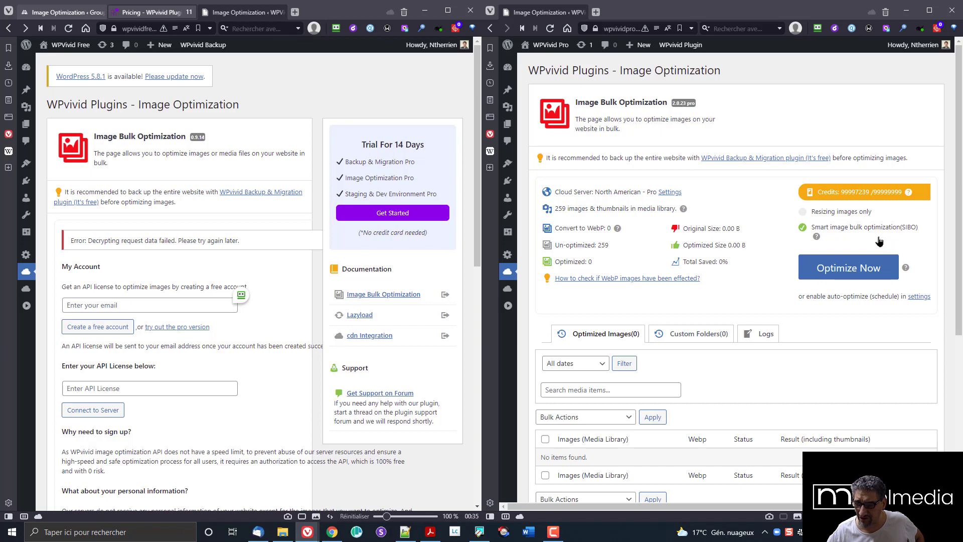
Step: Review the optimized images section on the Pro site and start the smart bulk optimization of its media library
scroll(858, 268, down, 2)
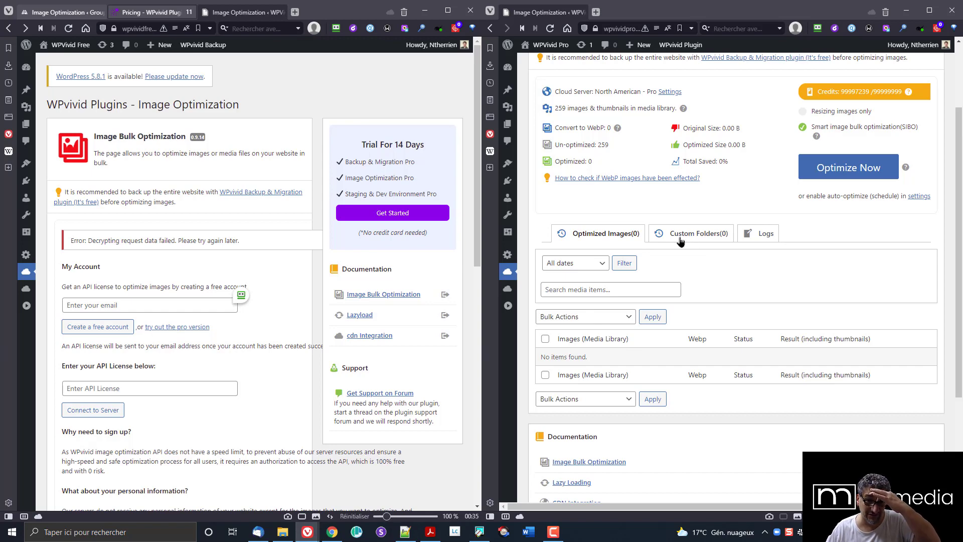
scroll(572, 237, up, 2)
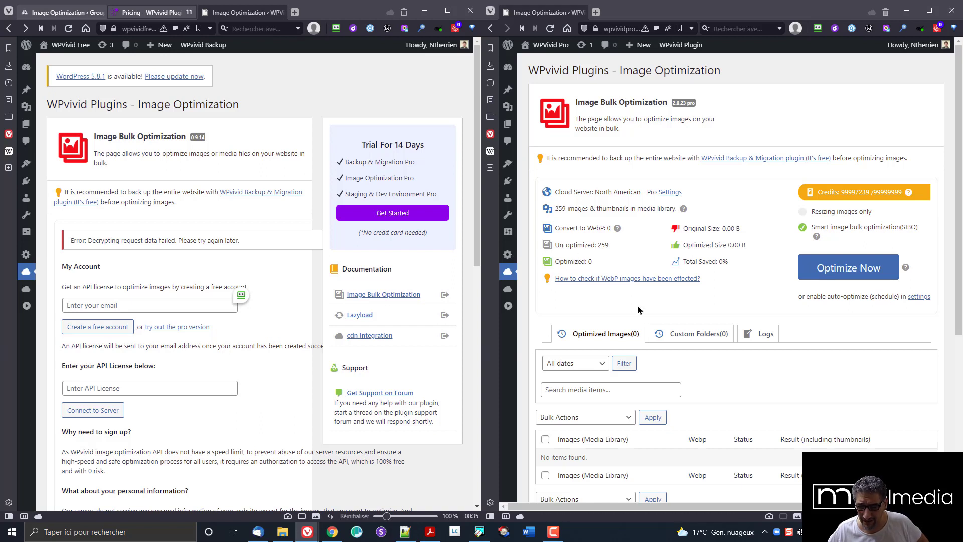
click(858, 274)
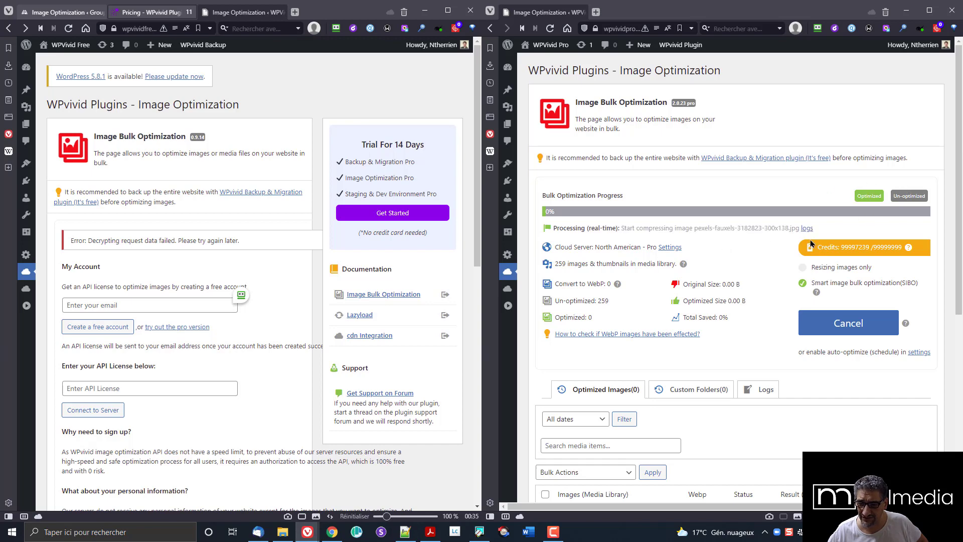
Step: Open the Pro site's Lazyload page in a new tab, turn on Enable lazyload, and review the remaining options
mouse_move(507, 296)
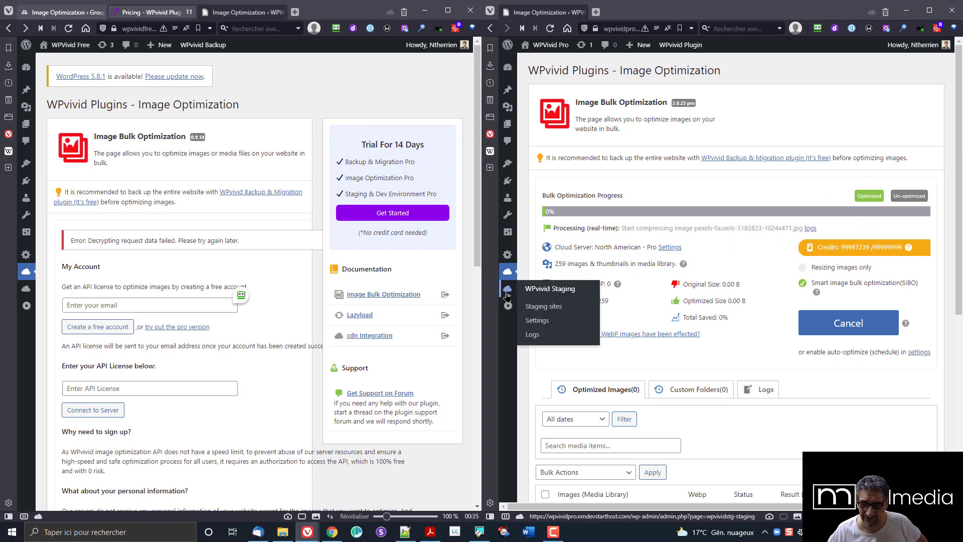
mouse_move(508, 272)
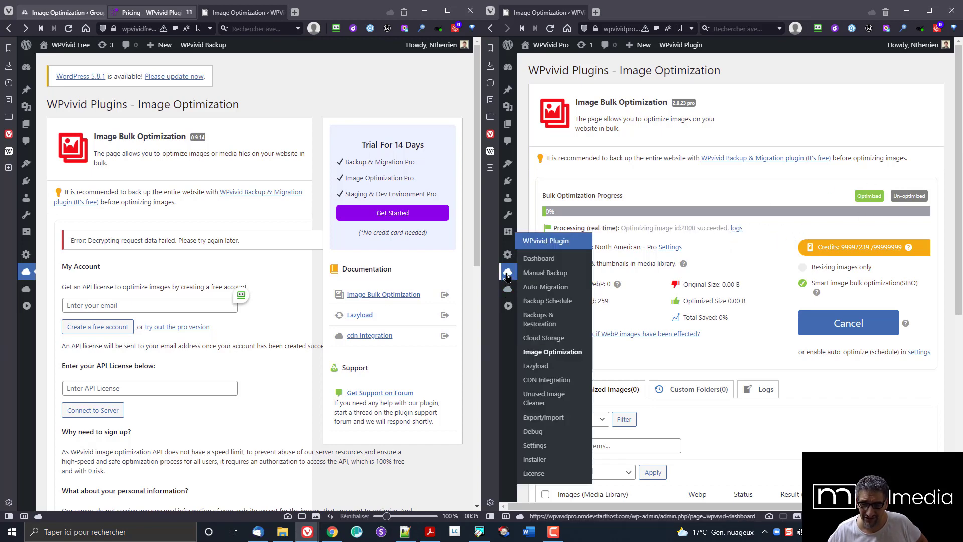
right_click(544, 370)
click(582, 101)
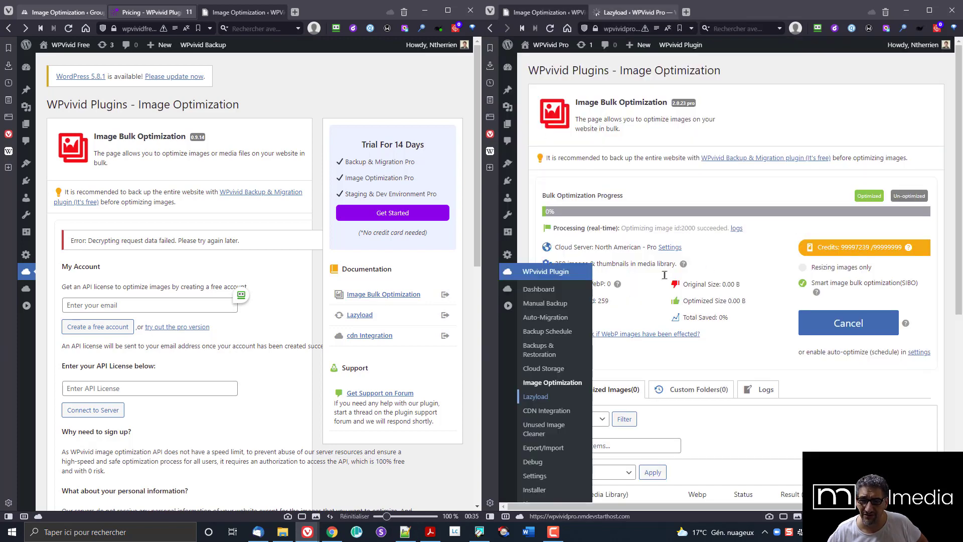
click(597, 12)
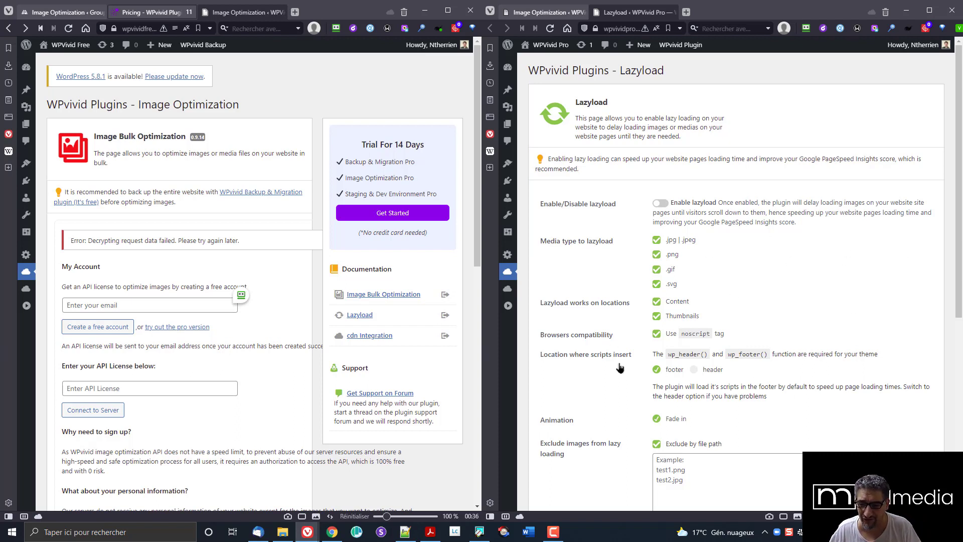
click(661, 203)
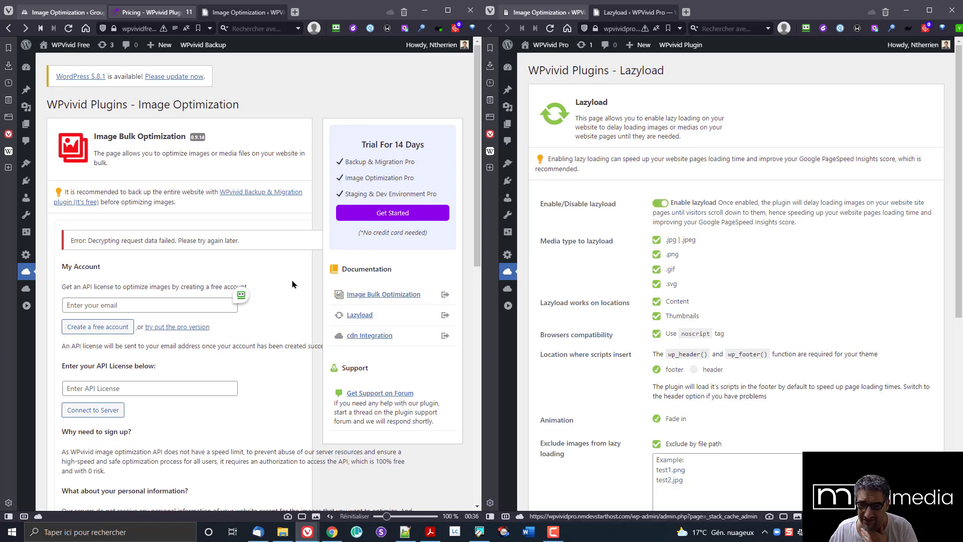
scroll(751, 237, down, 2)
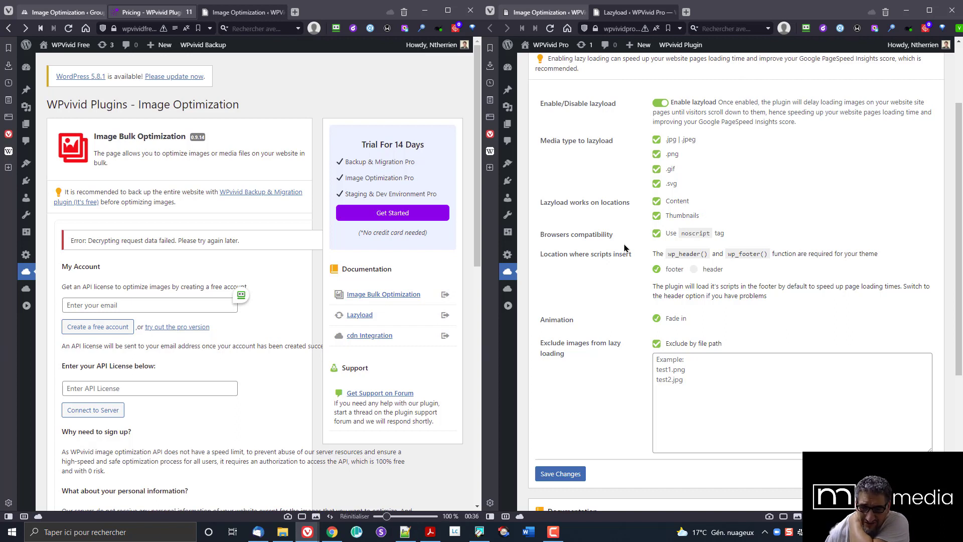
Step: Save the Pro site's Lazyload settings and open its CDN Integration page
click(567, 474)
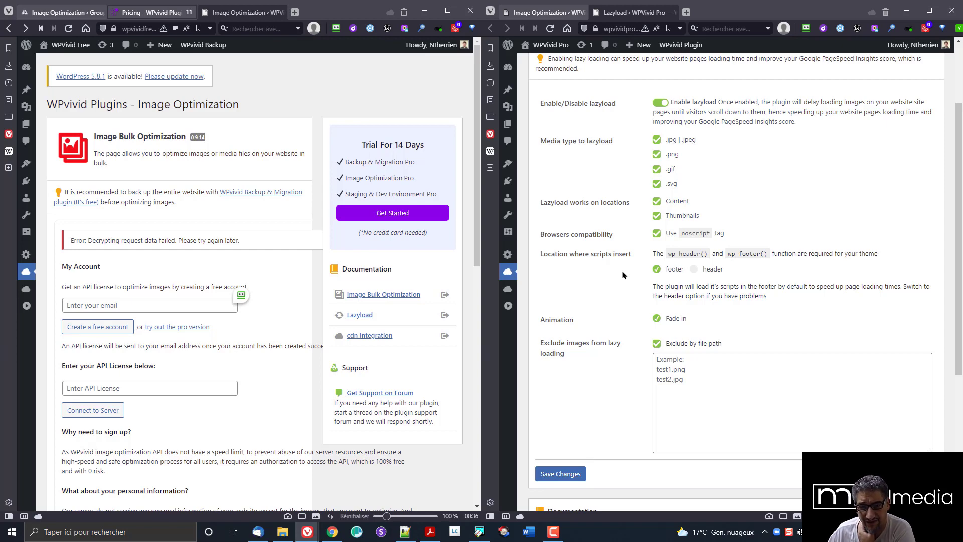
scroll(645, 256, up, 2)
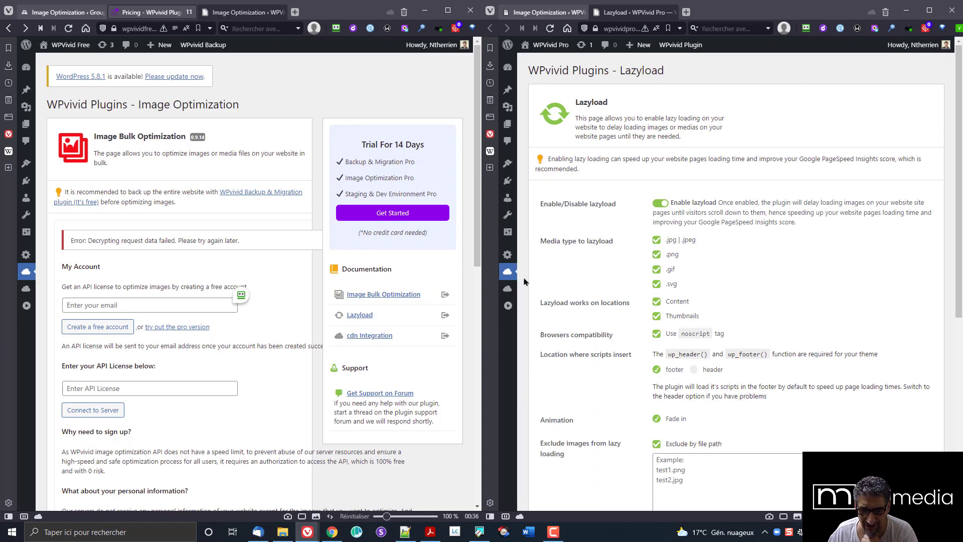
mouse_move(516, 273)
click(558, 394)
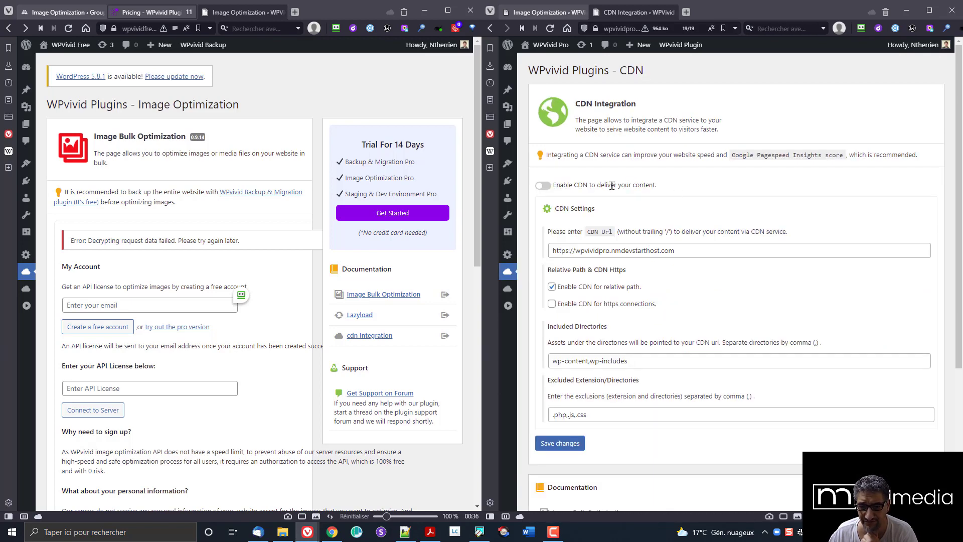
Step: Turn on CDN content delivery, check the CDN Url field, and turn the delivery off again
click(544, 187)
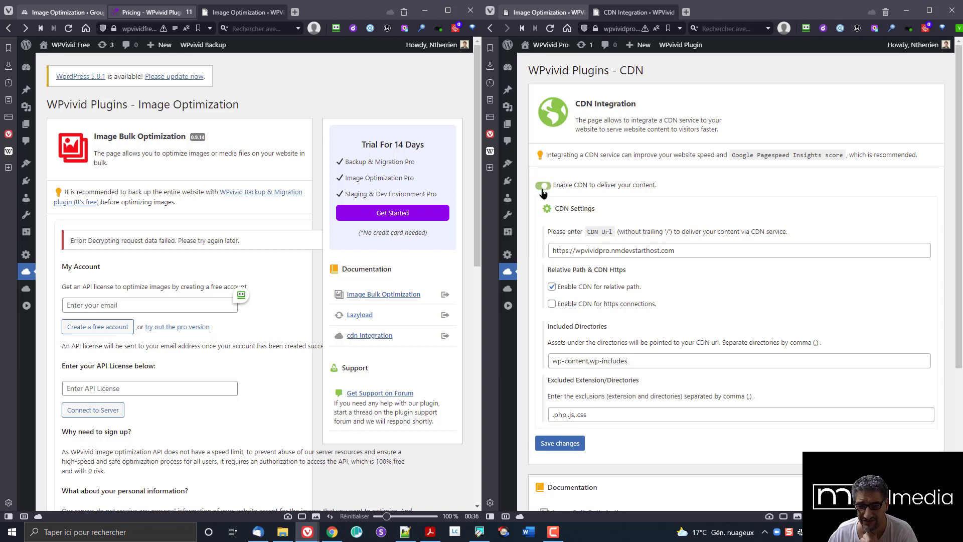
click(694, 249)
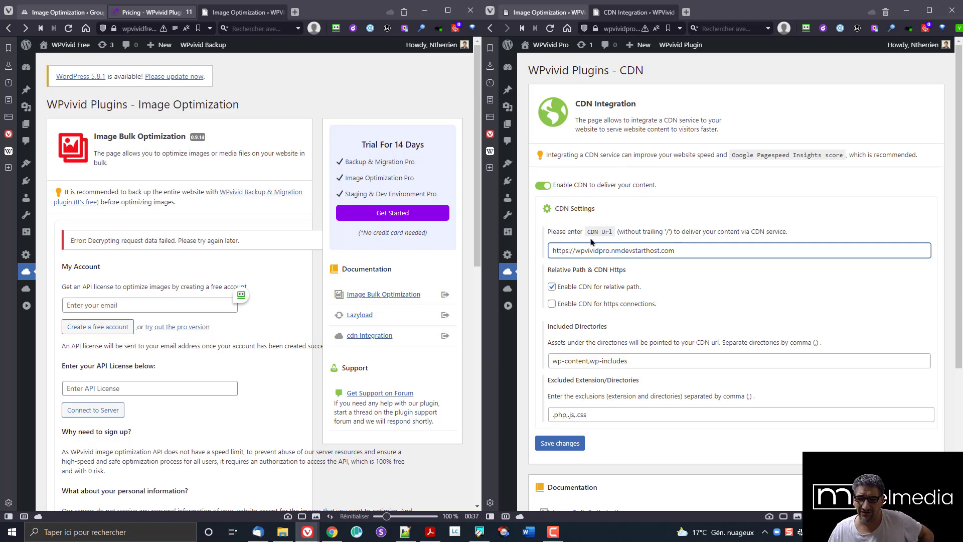
click(543, 185)
Step: Open the Pro site's Debug page and review the web hosting type choices and the form for sending debug information
mouse_move(507, 275)
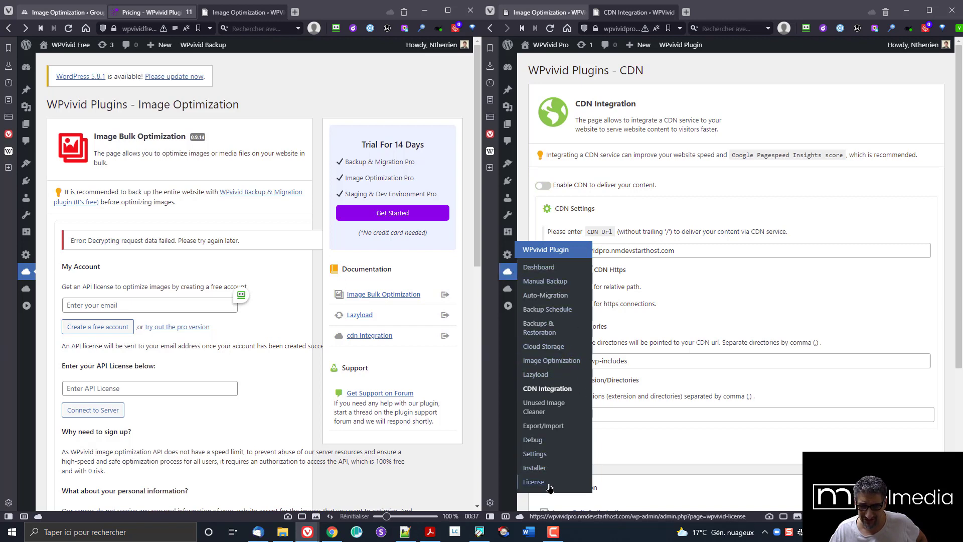
click(533, 440)
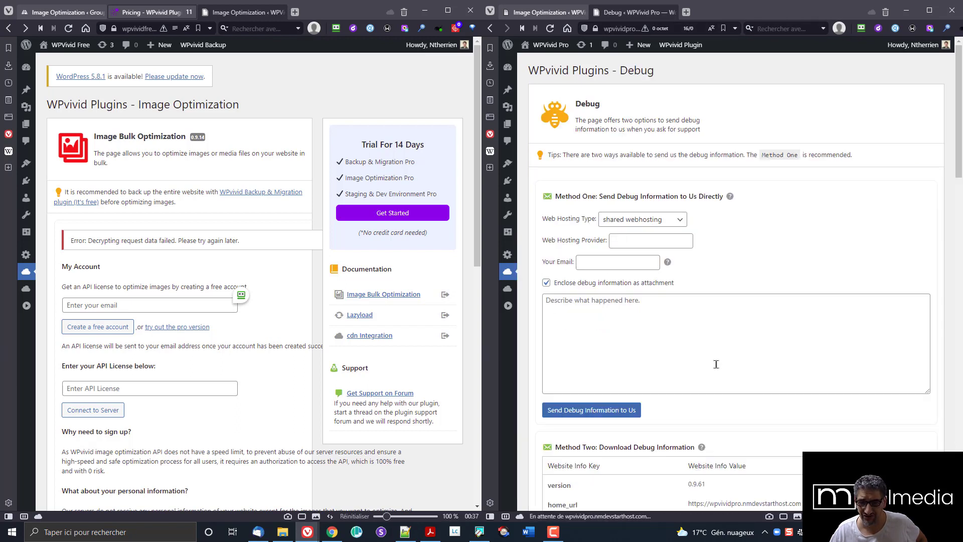
click(647, 221)
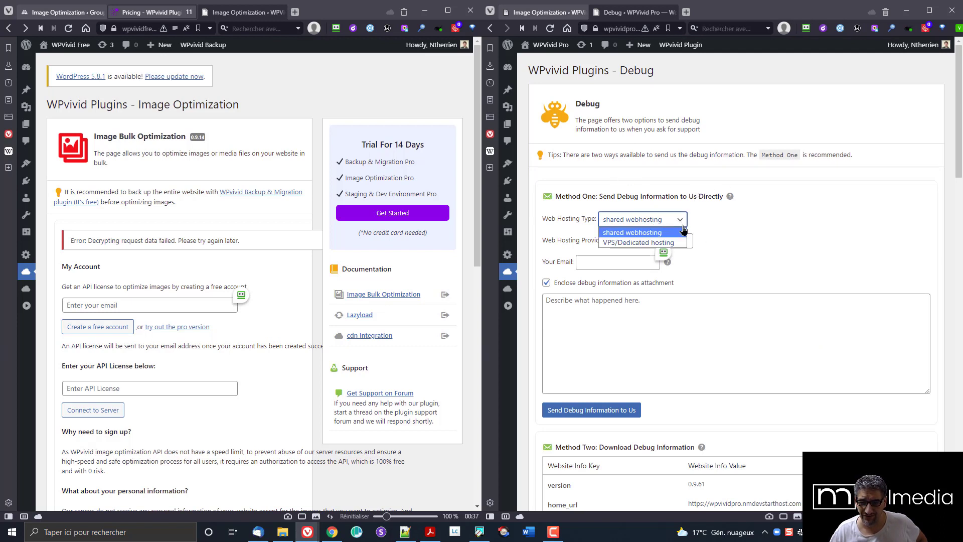
click(743, 223)
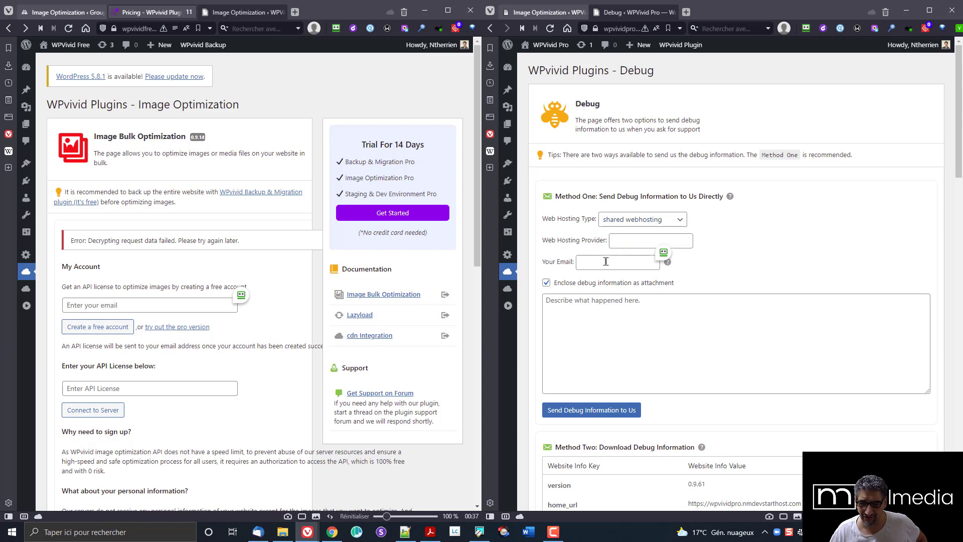
scroll(645, 356, down, 1)
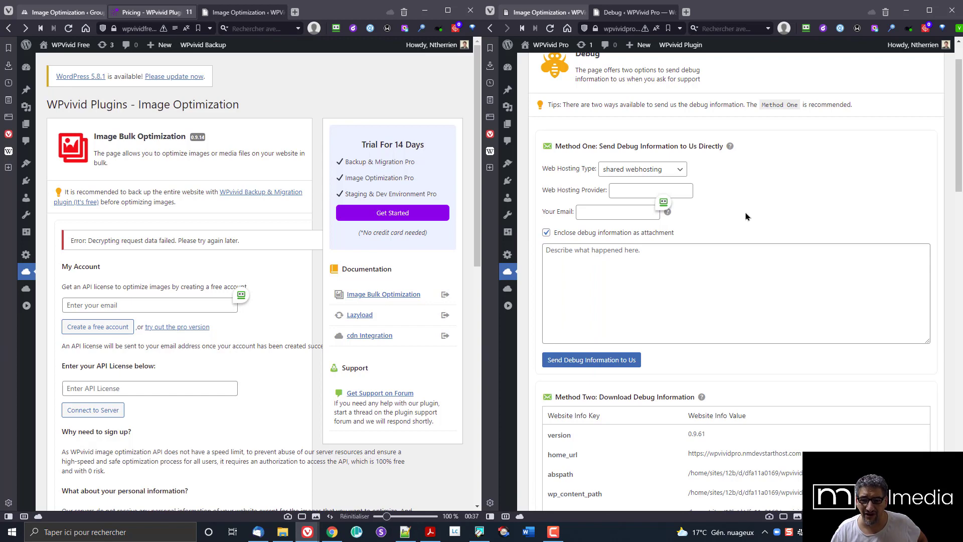
Step: Check the Pro site's bulk image optimization progress, and bring up the WPvivid pricing page in the maximized free-site window
click(543, 12)
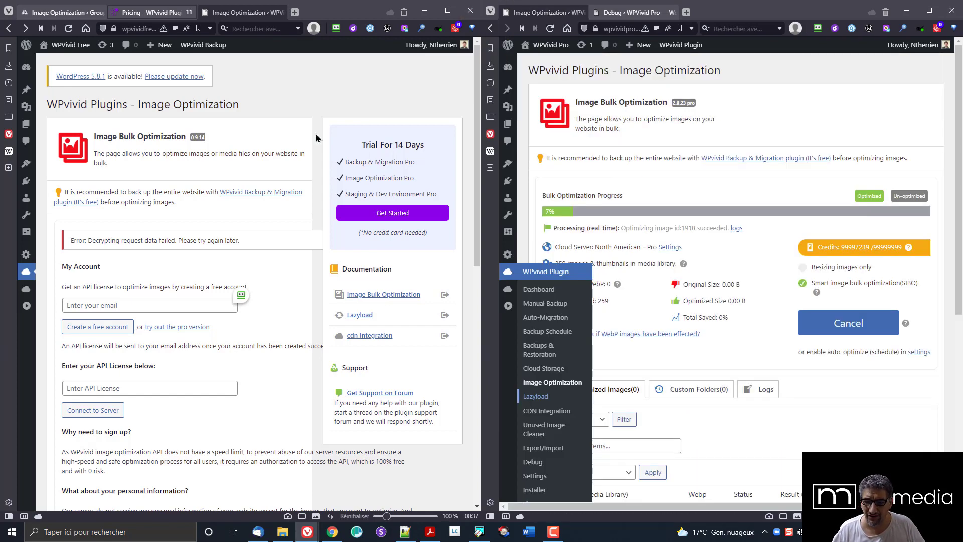
click(449, 10)
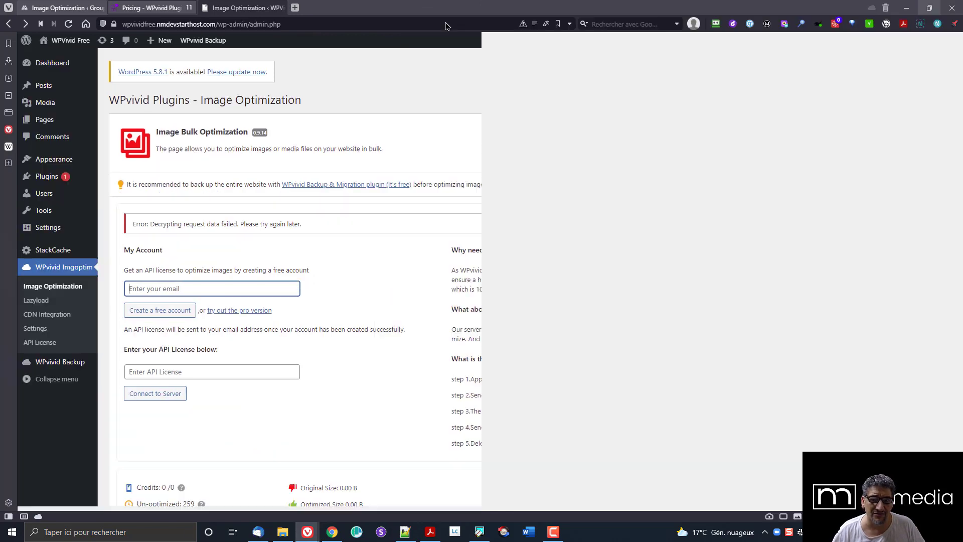
click(135, 9)
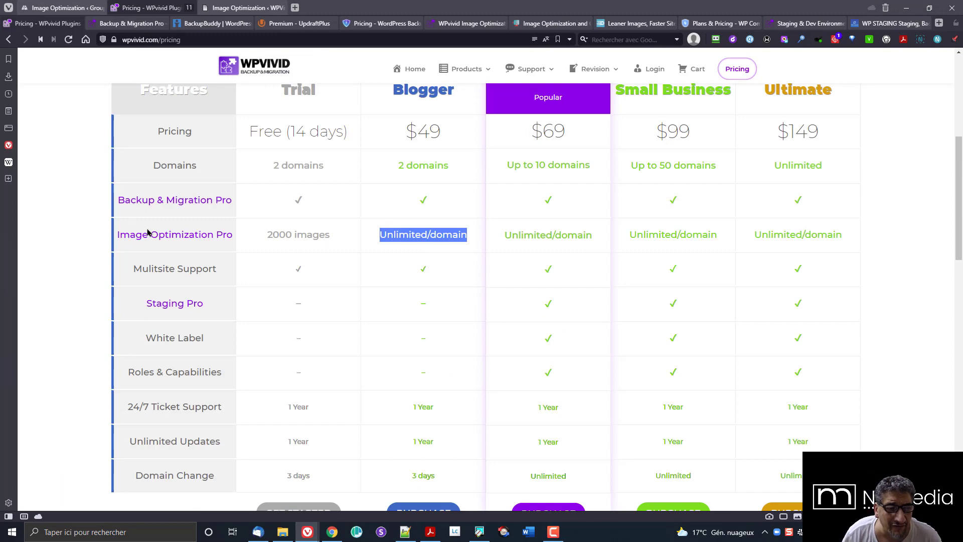
Step: Examine the Blogger subscription plan's column, including the Staging Pro, White Label and Roles & Capabilities rows
scroll(546, 281, up, 2)
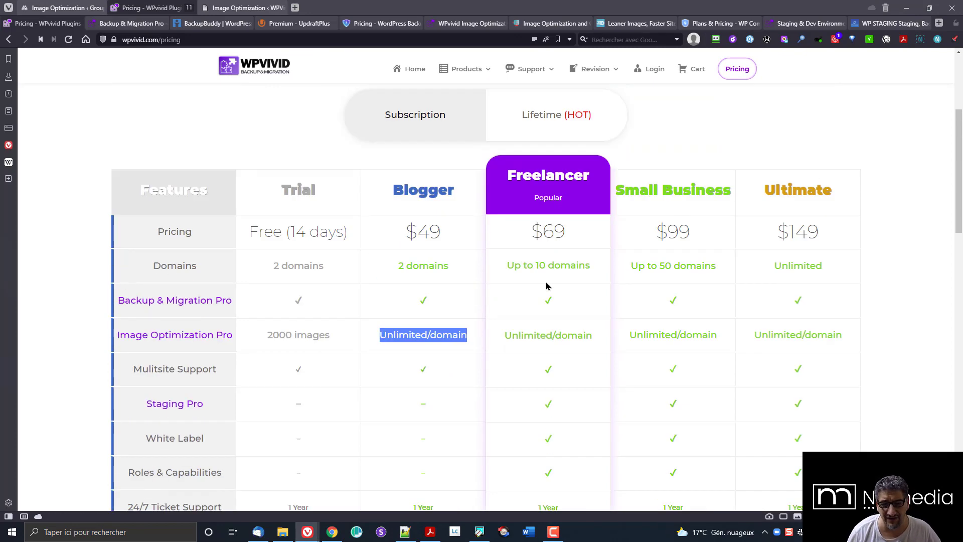
drag(392, 186, 467, 198)
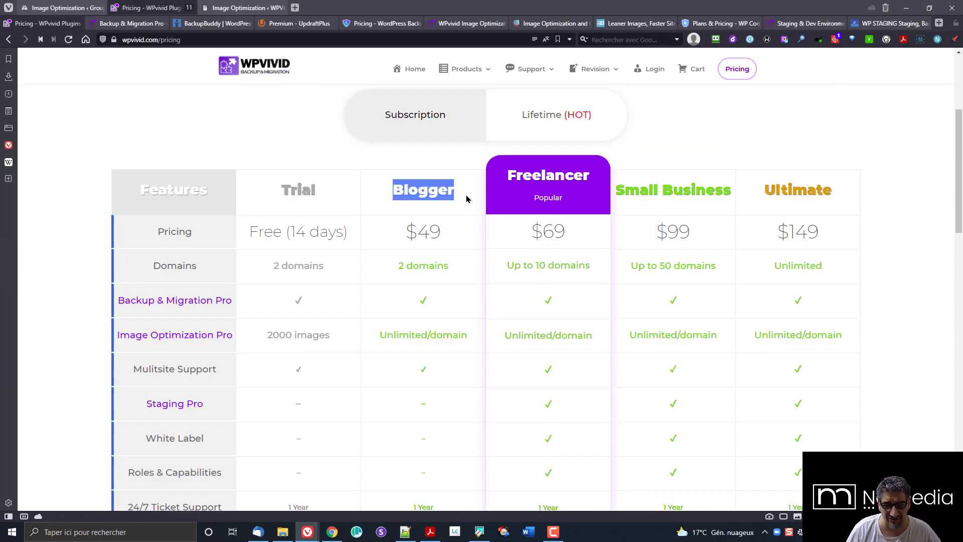
scroll(454, 307, down, 2)
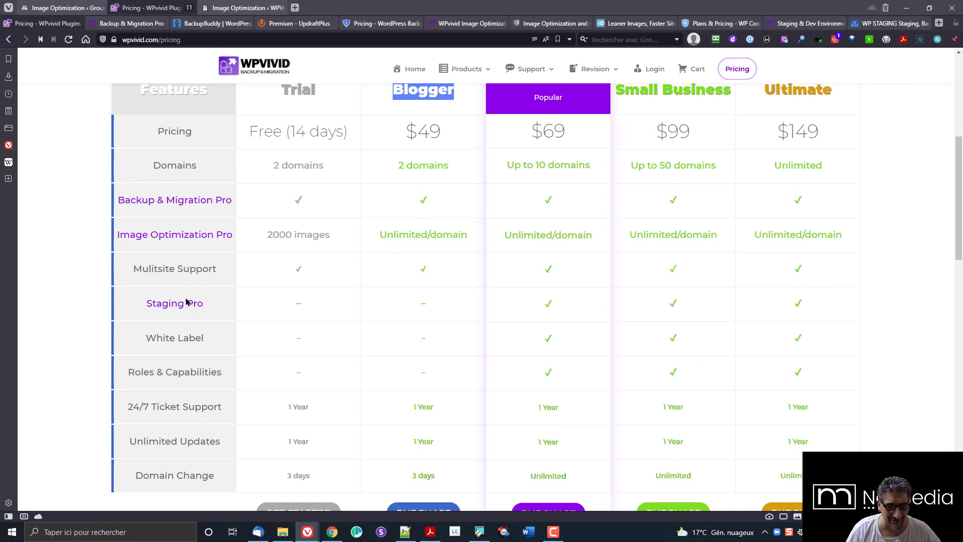
double_click(425, 303)
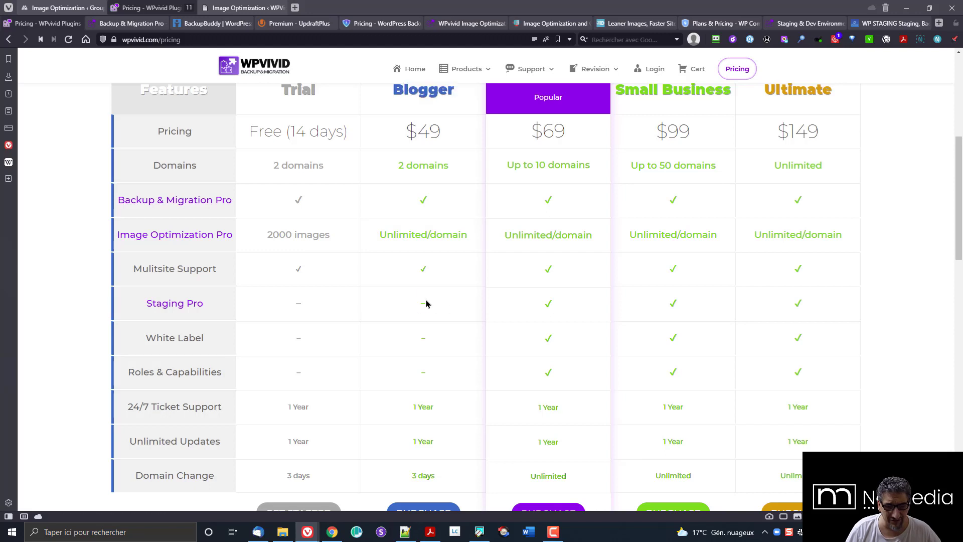
click(449, 344)
double_click(420, 343)
double_click(423, 372)
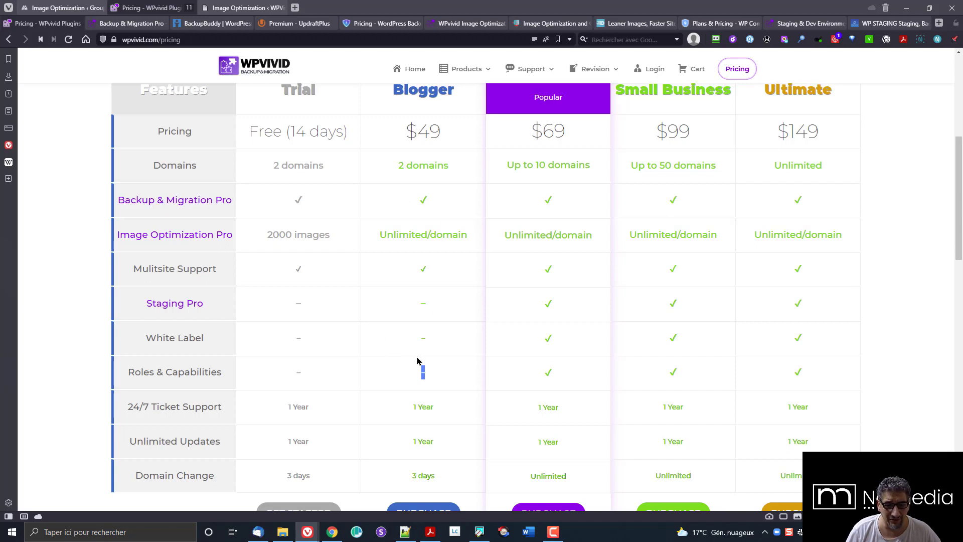
scroll(446, 331, down, 2)
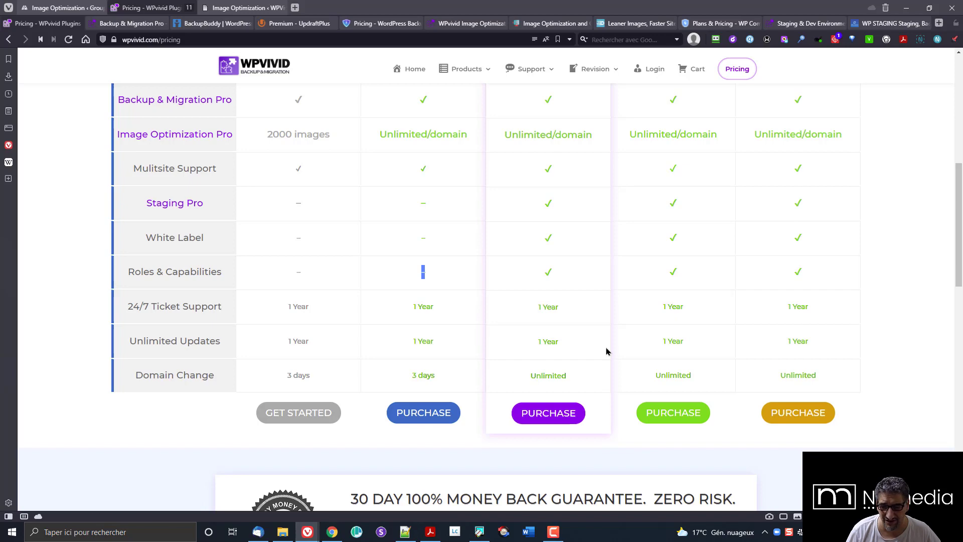
Step: Examine the Freelancer subscription plan's domain allowance and included features
scroll(606, 351, up, 6)
scroll(567, 291, down, 2)
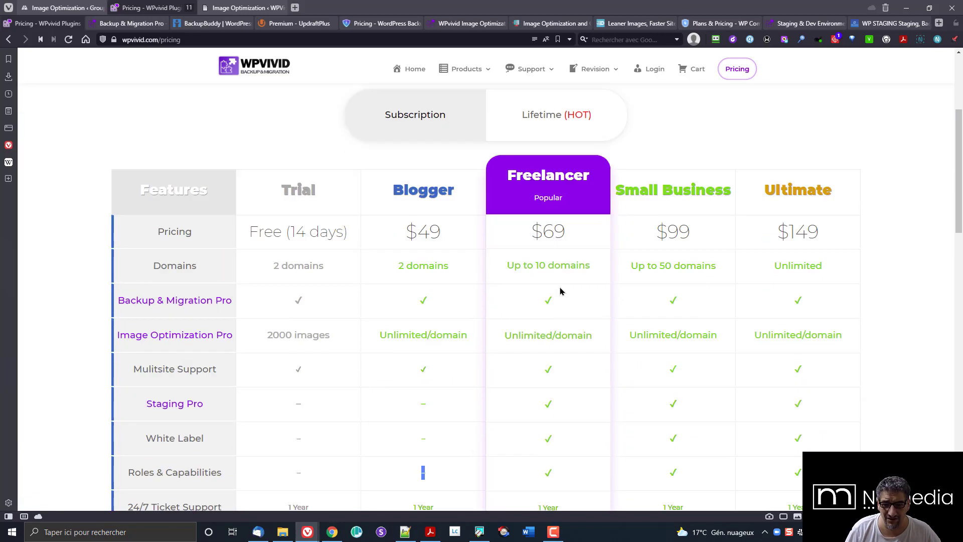
scroll(554, 236, down, 1)
drag(536, 215, 597, 216)
scroll(596, 275, down, 1)
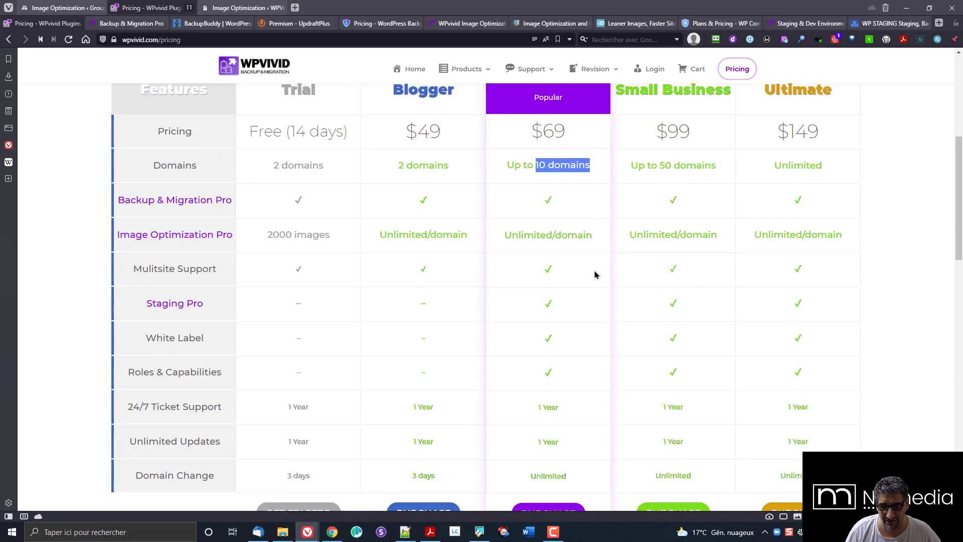
scroll(596, 274, down, 2)
scroll(610, 344, up, 3)
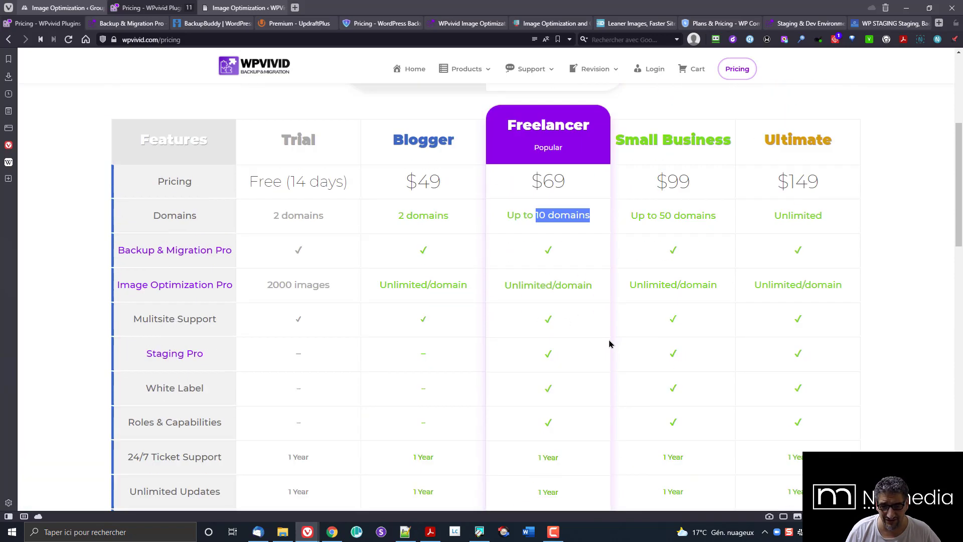
Step: Compare the prices and domain allowances of the Small Business and Ultimate subscription plans
scroll(609, 343, up, 2)
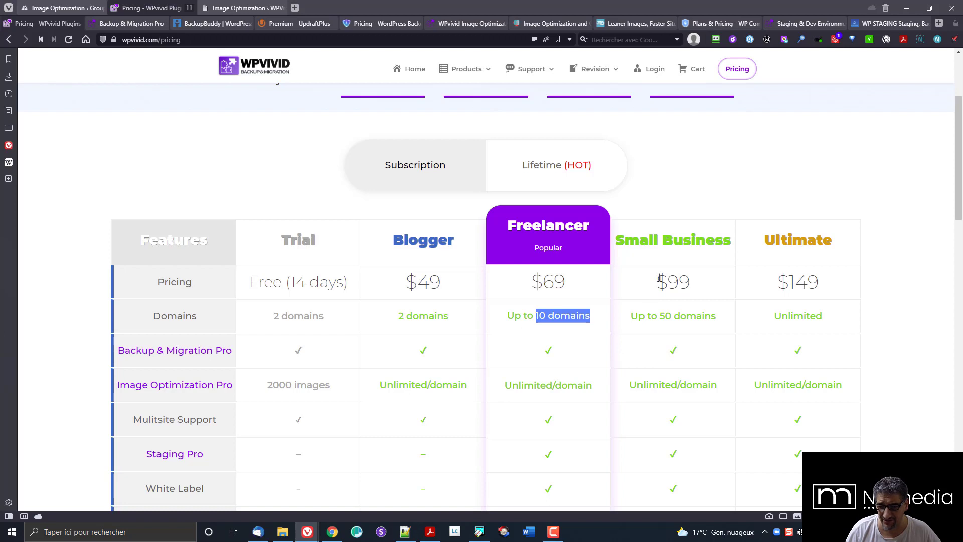
drag(660, 278, 704, 282)
drag(657, 317, 718, 319)
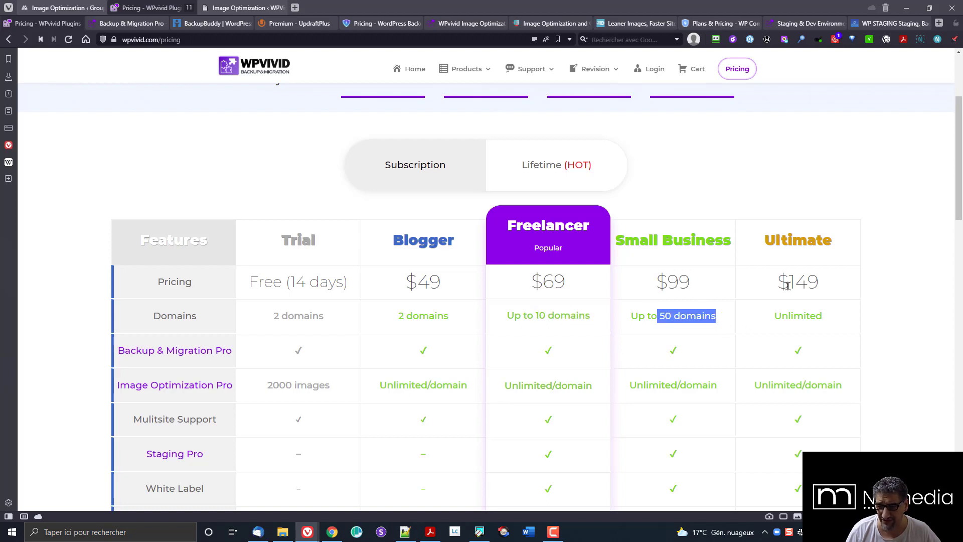
drag(787, 286, 819, 285)
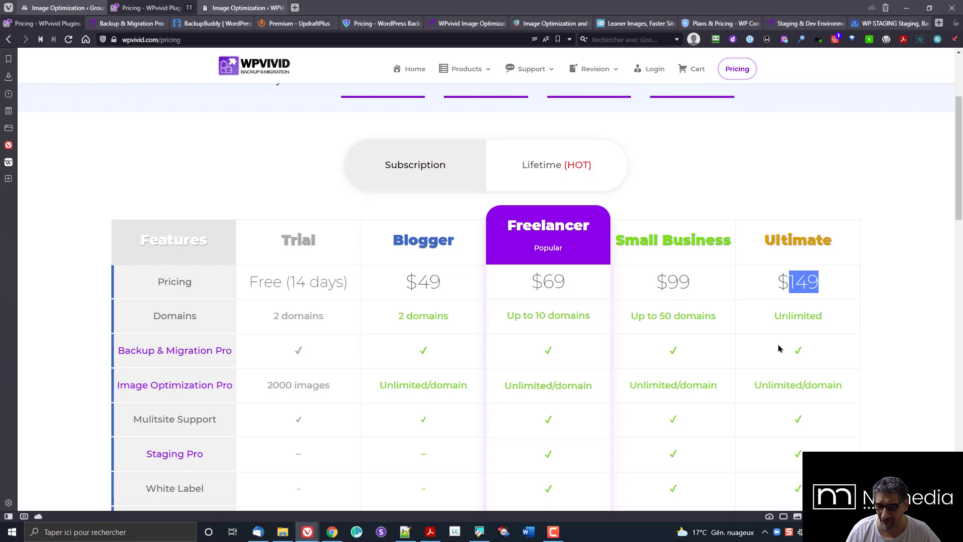
drag(772, 318, 828, 323)
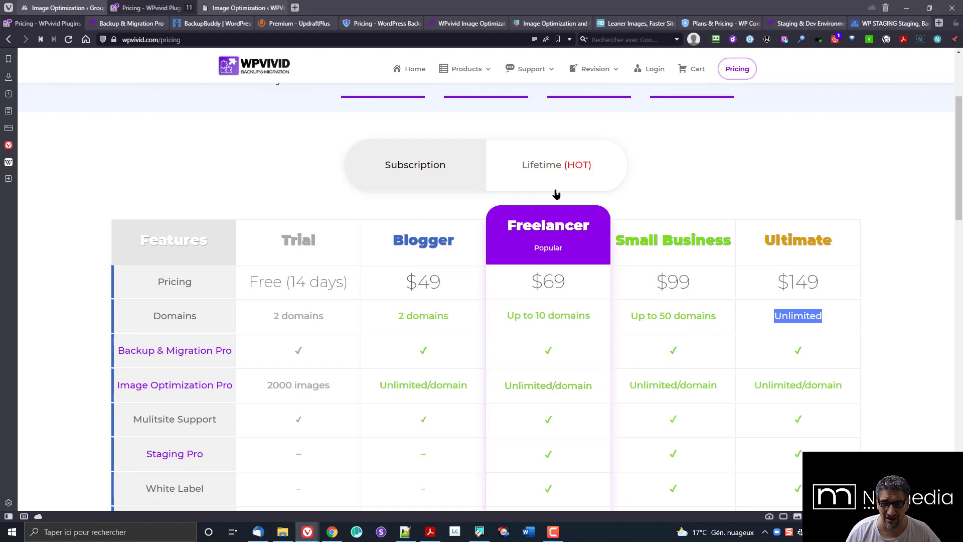
Step: Switch the pricing table between Lifetime and Subscription to compare the plan prices of both billing models
click(549, 172)
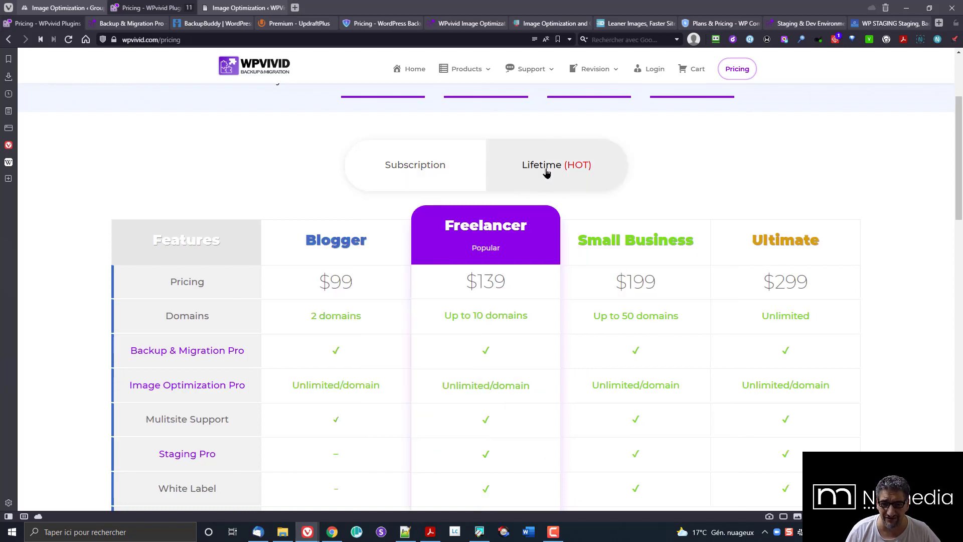
click(436, 172)
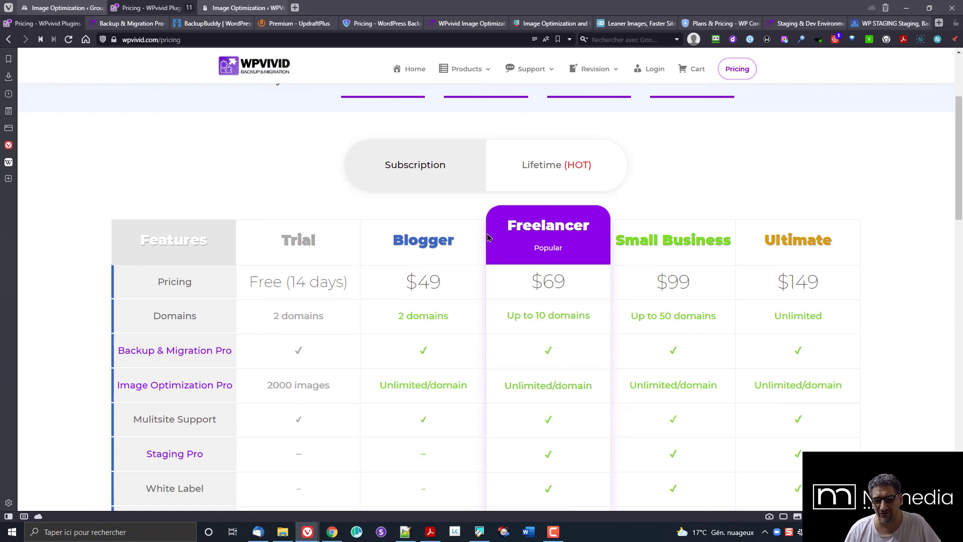
click(544, 166)
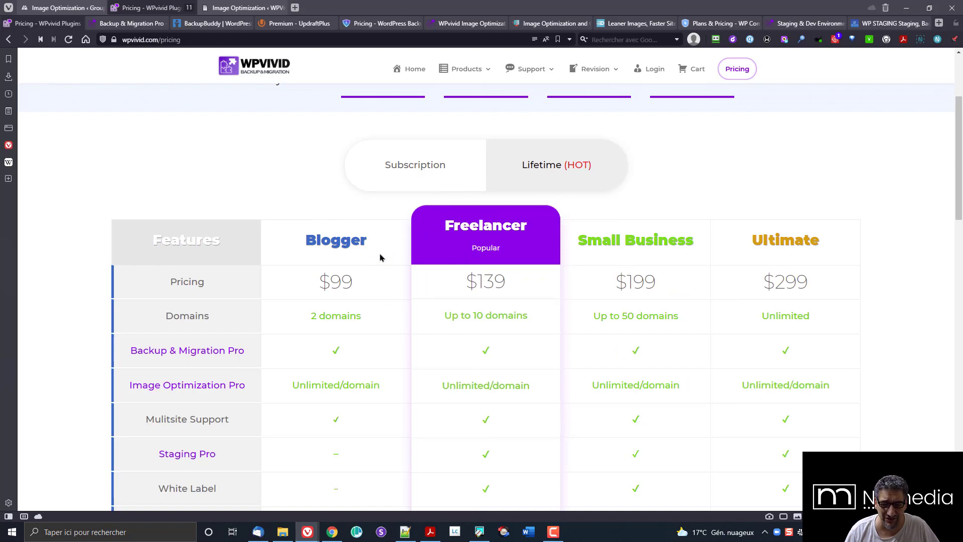
click(418, 167)
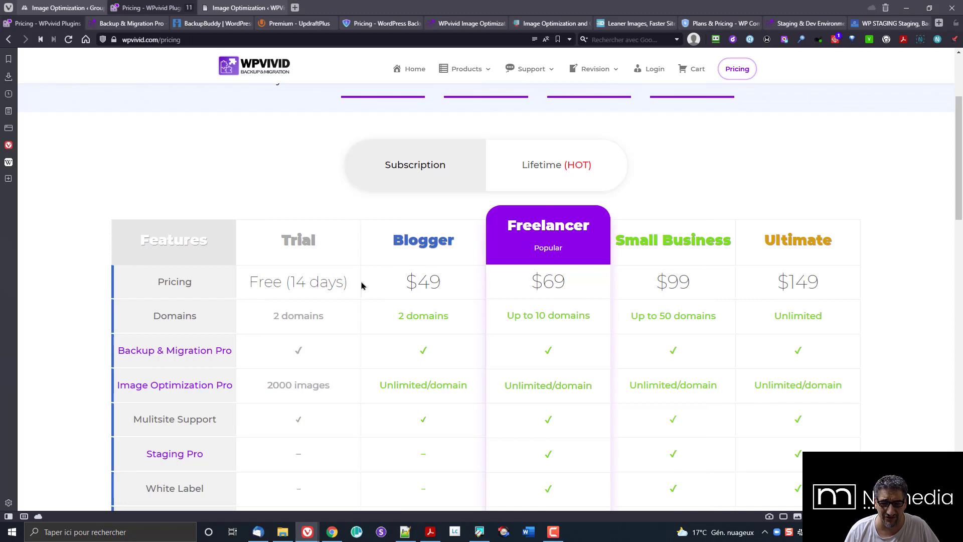
click(528, 156)
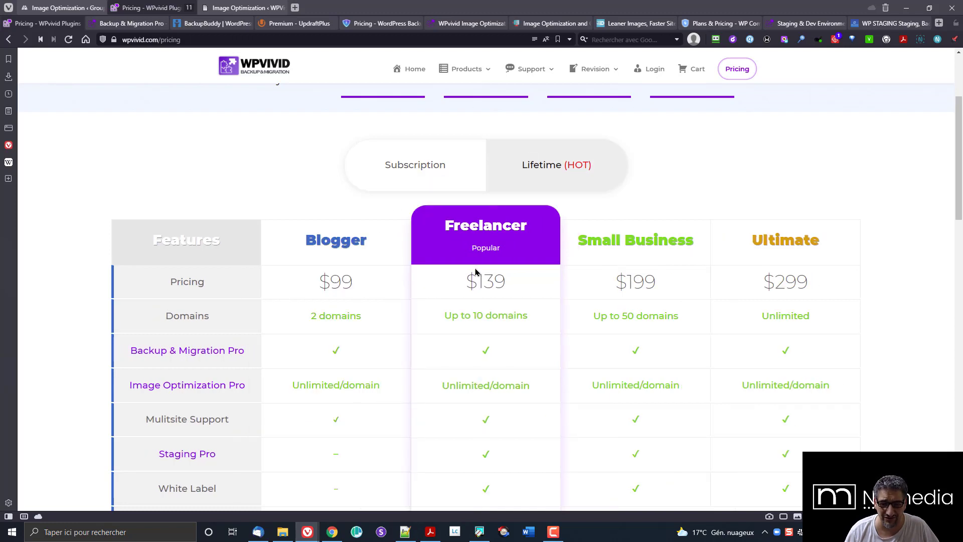
click(451, 170)
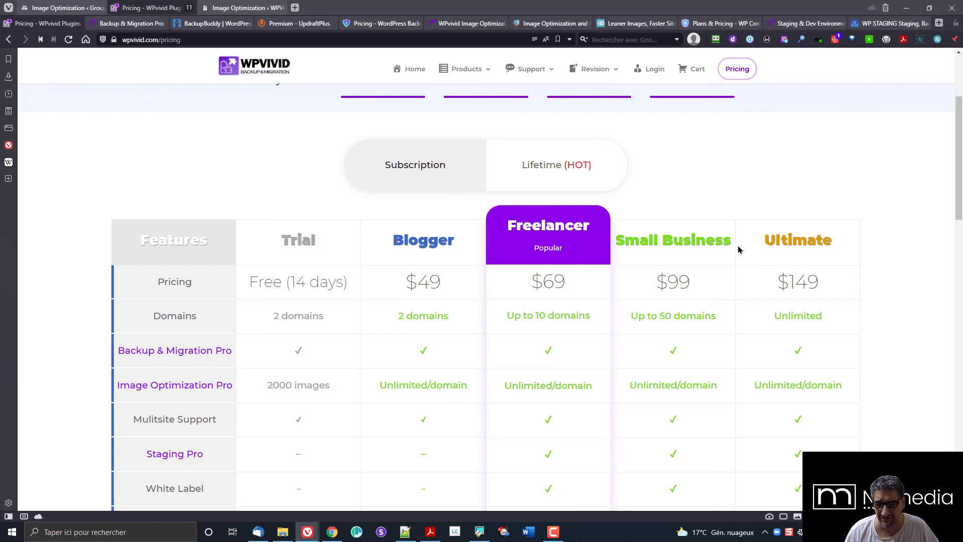
Step: Show the Lifetime pricing and examine the Ultimate plan's price
click(601, 186)
drag(811, 284, 725, 284)
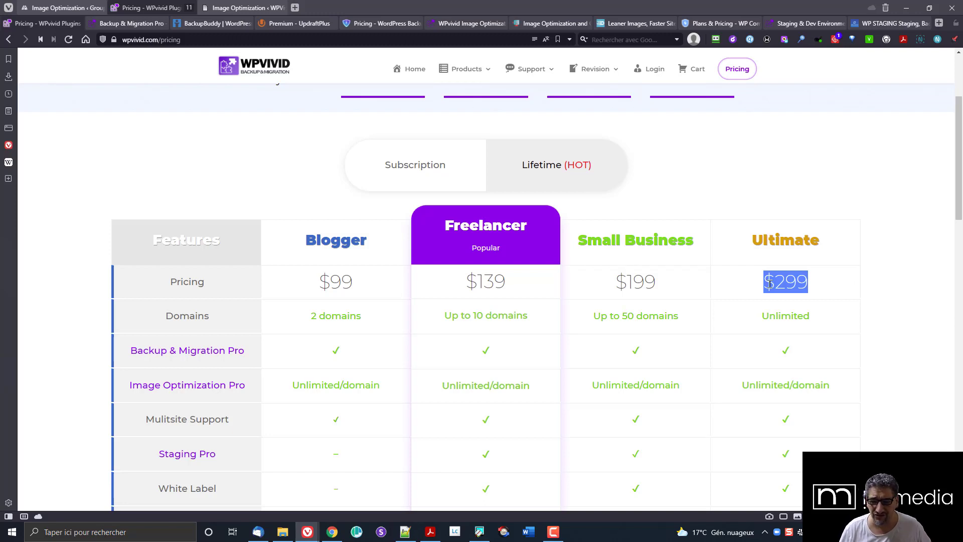
click(744, 192)
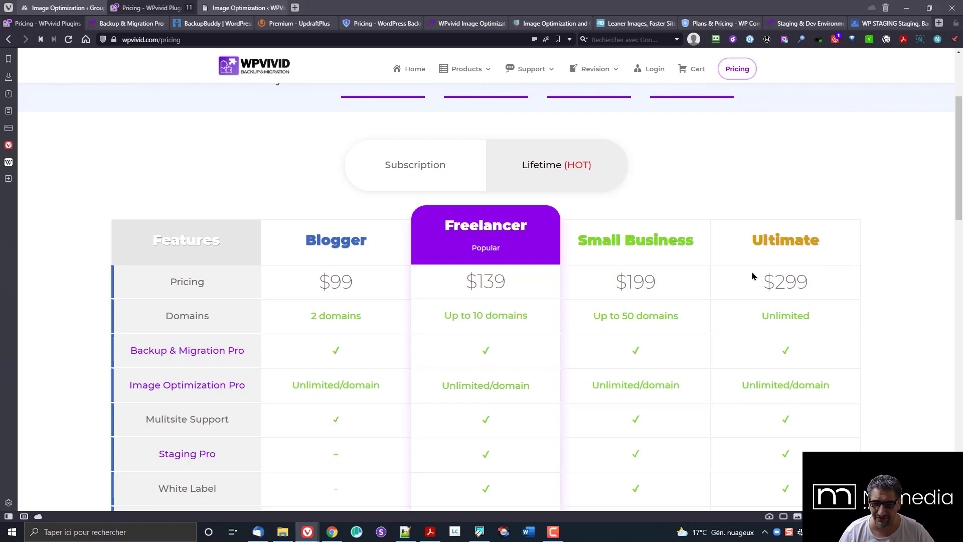
scroll(765, 381, up, 3)
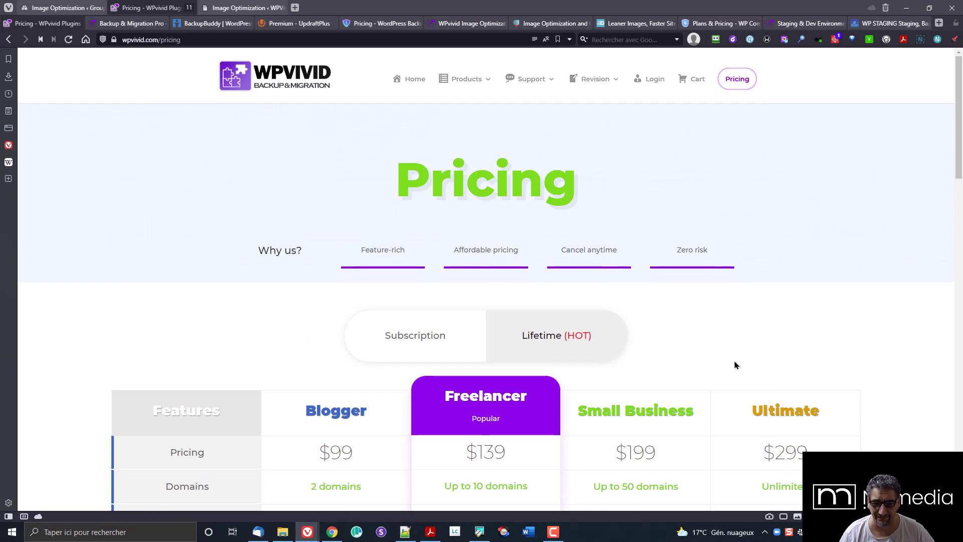
Step: Open the Backup & Migration Pro page and examine its Free and Pro differences for backup, migration, scheduling, encryption and restoration
scroll(386, 236, down, 3)
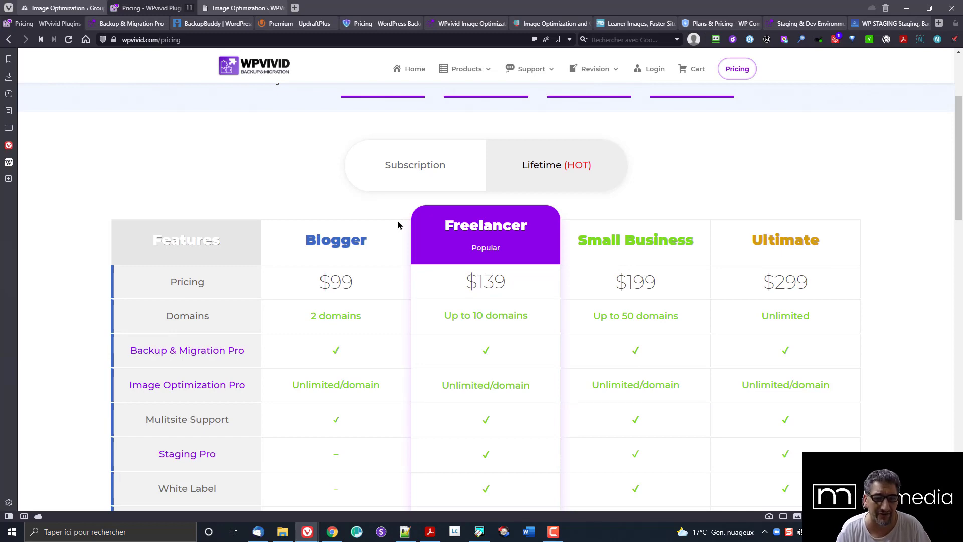
click(128, 23)
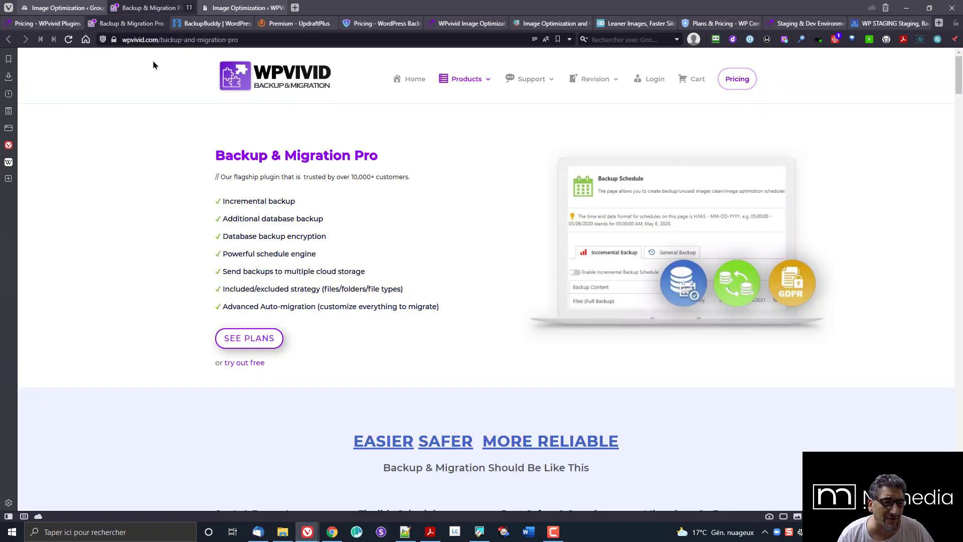
scroll(421, 187, down, 10)
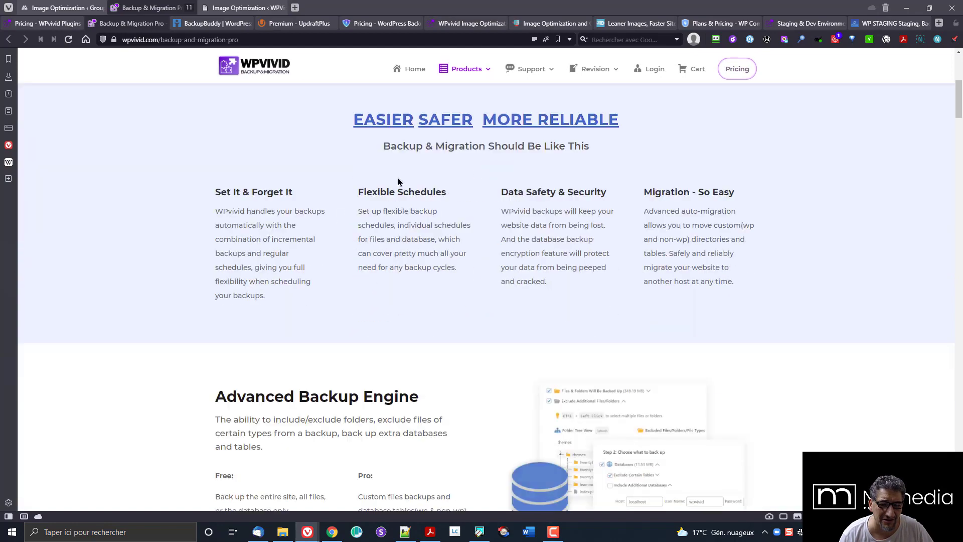
scroll(549, 218, down, 12)
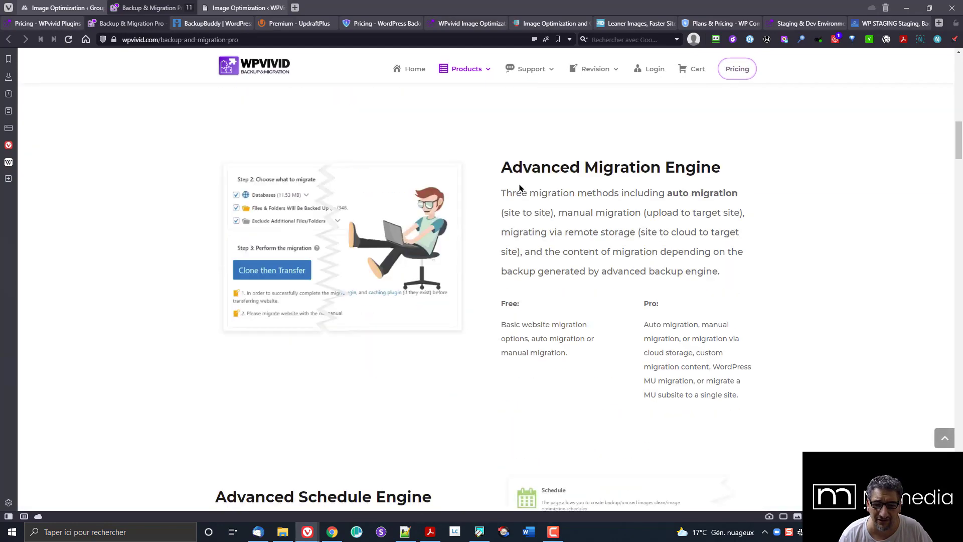
scroll(520, 188, up, 3)
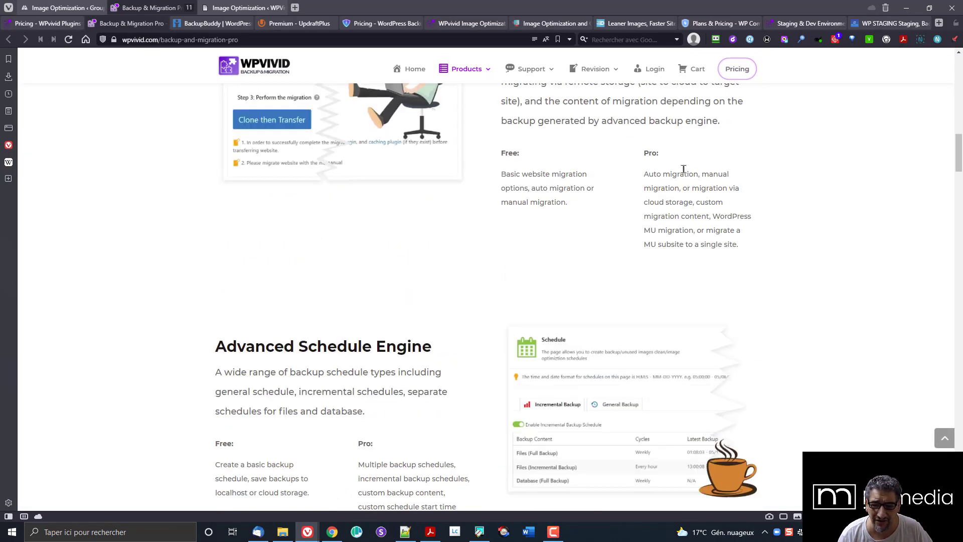
scroll(494, 260, down, 4)
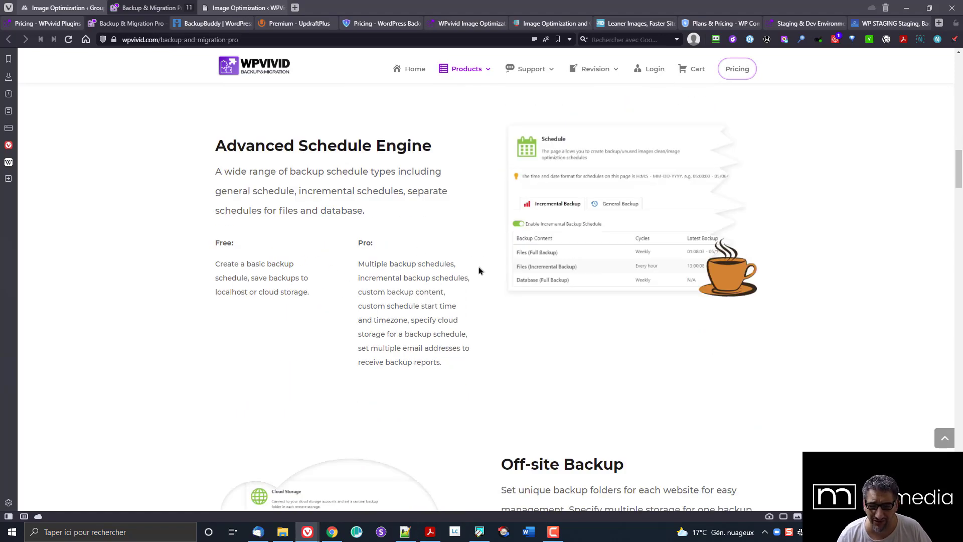
scroll(478, 271, down, 15)
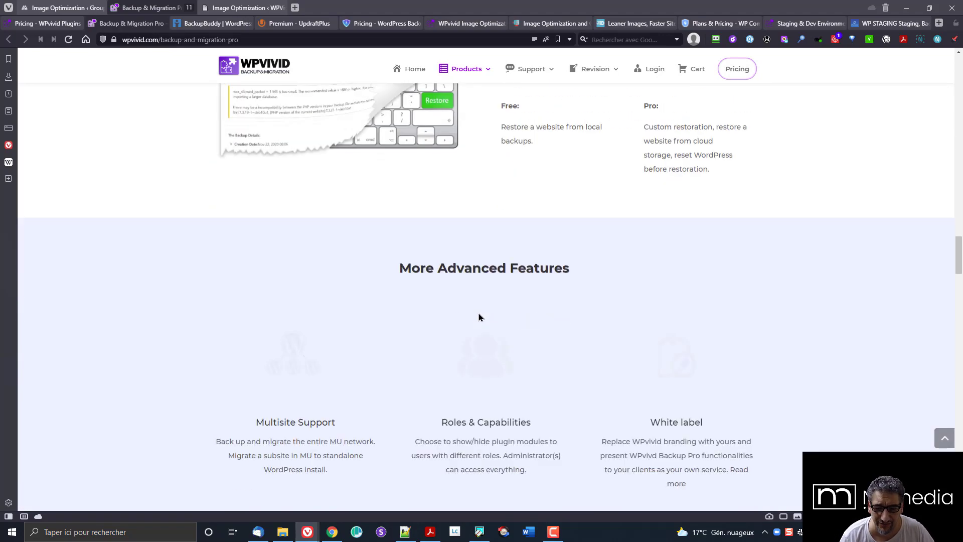
scroll(479, 317, down, 8)
scroll(475, 314, up, 8)
scroll(597, 301, up, 9)
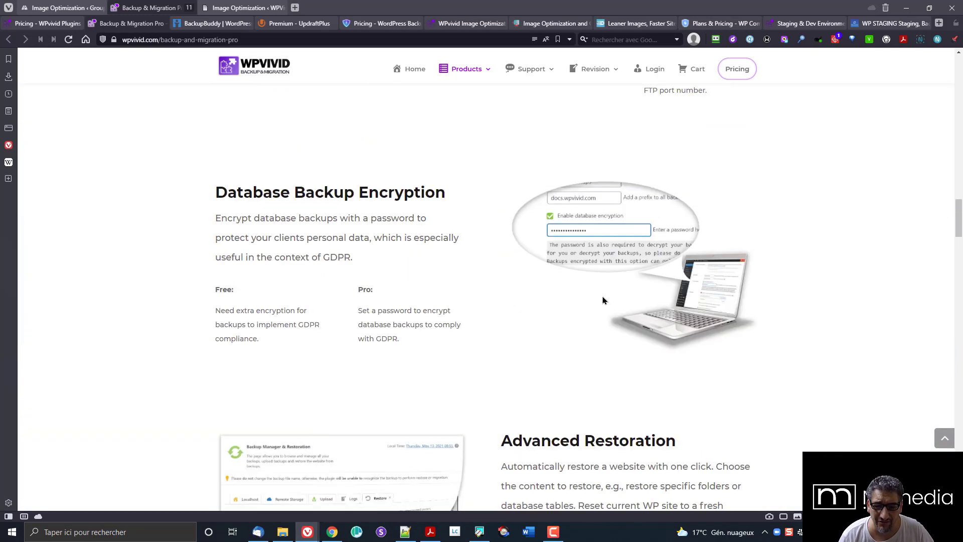
scroll(603, 300, up, 8)
Step: Open the BackupBuddy pricing and examine the Gold plan's yearly price
mouse_move(180, 29)
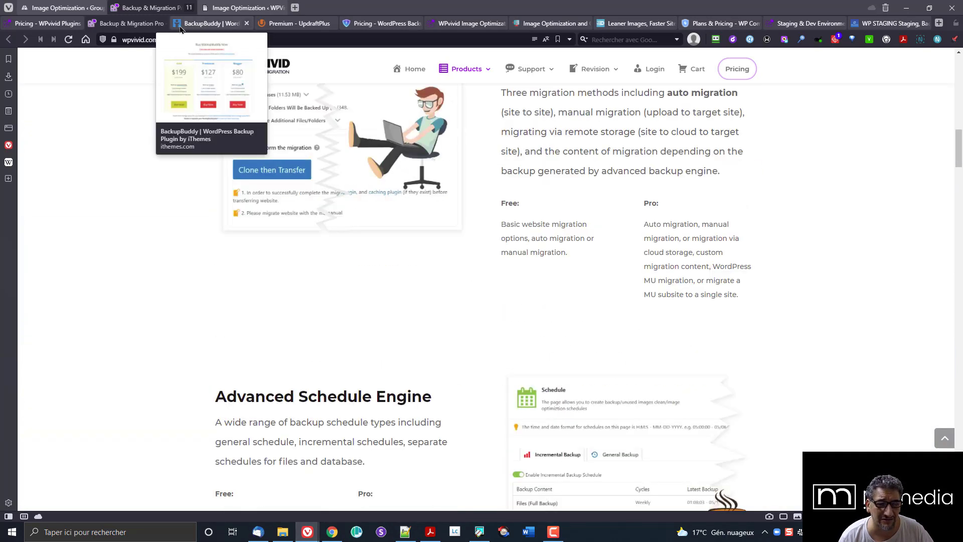
click(211, 24)
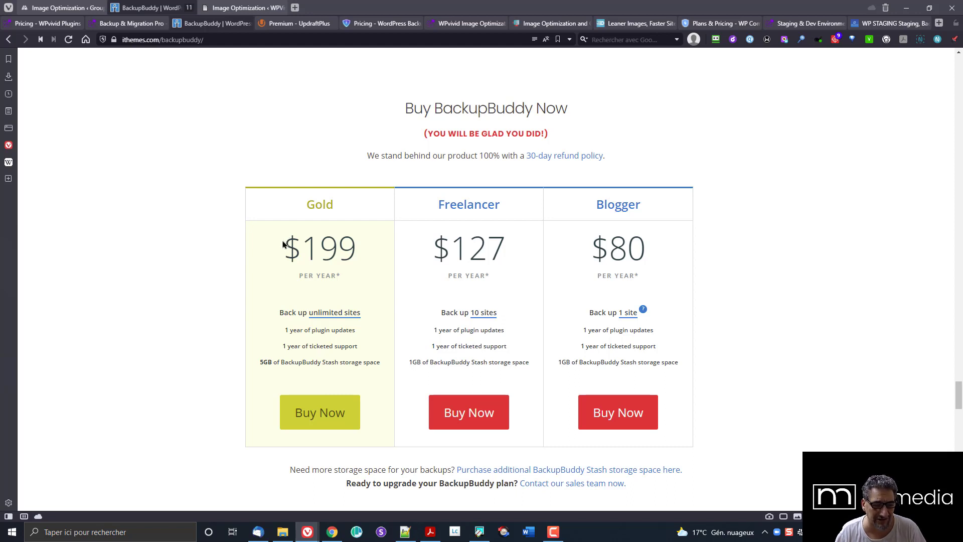
drag(284, 242, 354, 251)
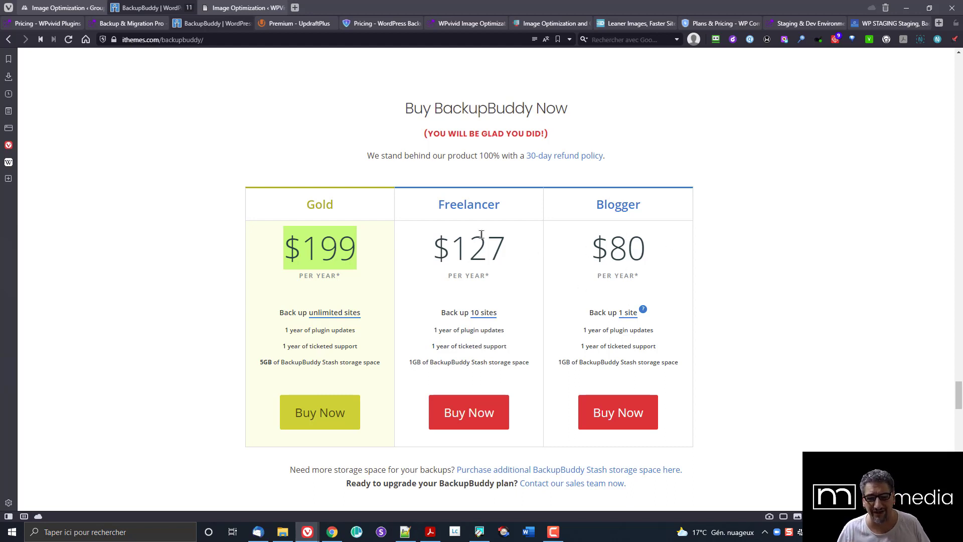
click(303, 241)
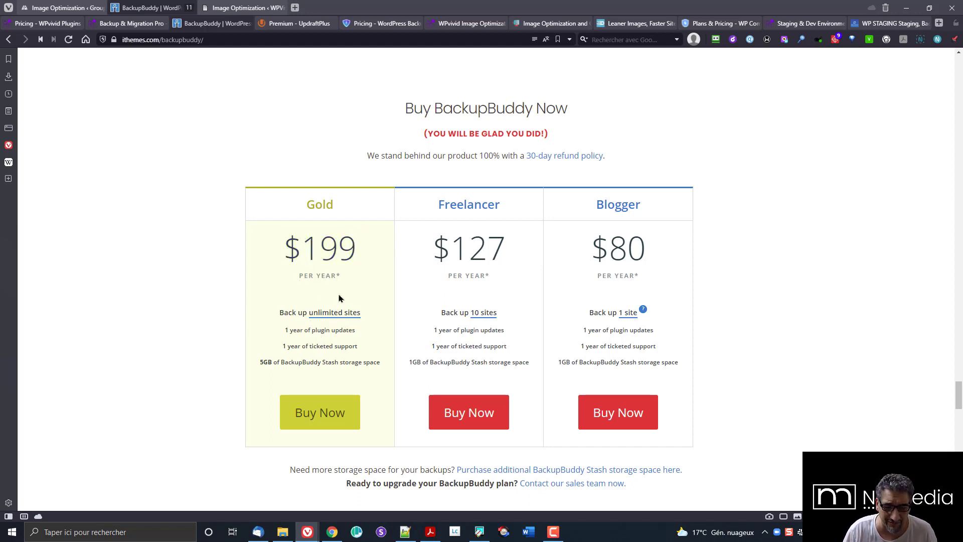
drag(304, 247, 383, 243)
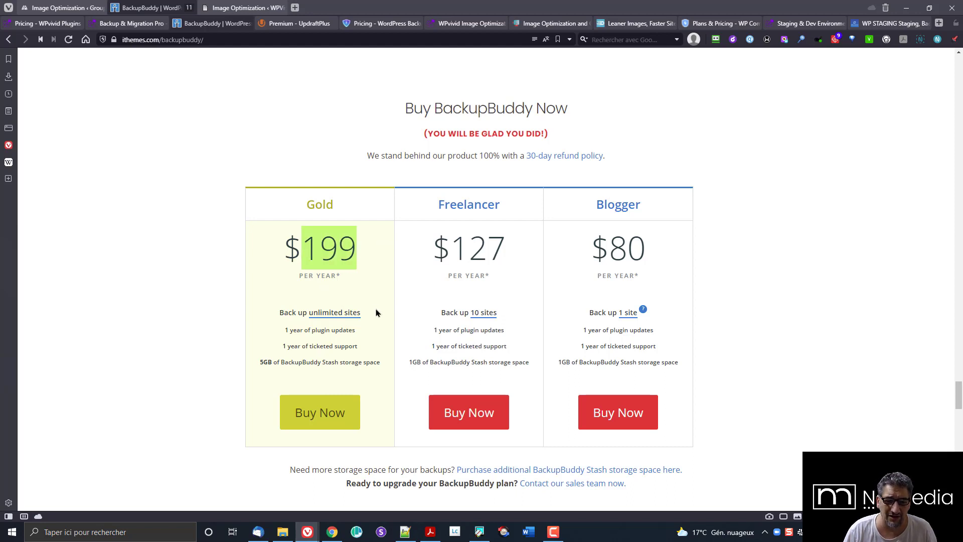
Step: Return to the WPvivid pricing and compare the Ultimate plan's Lifetime price with its Subscription price
click(124, 29)
scroll(540, 325, up, 8)
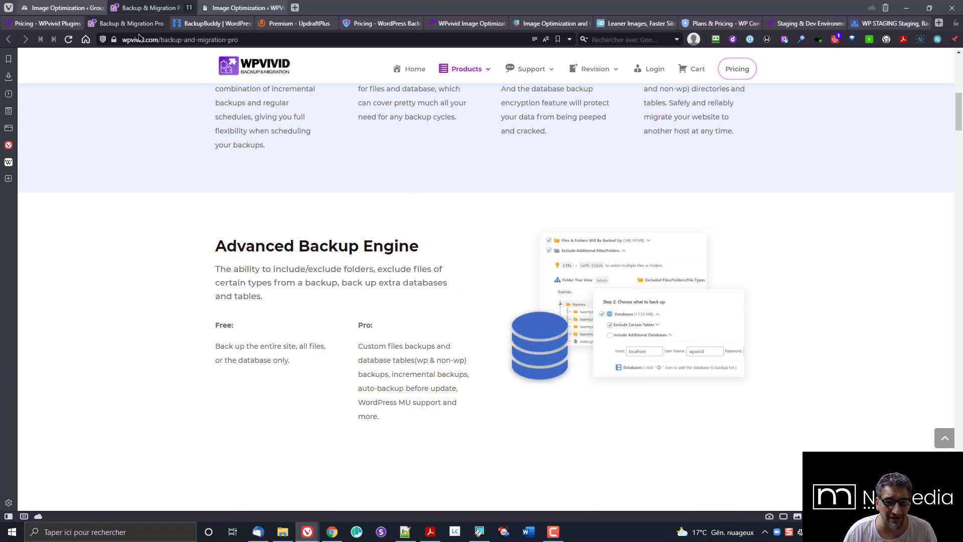
click(64, 24)
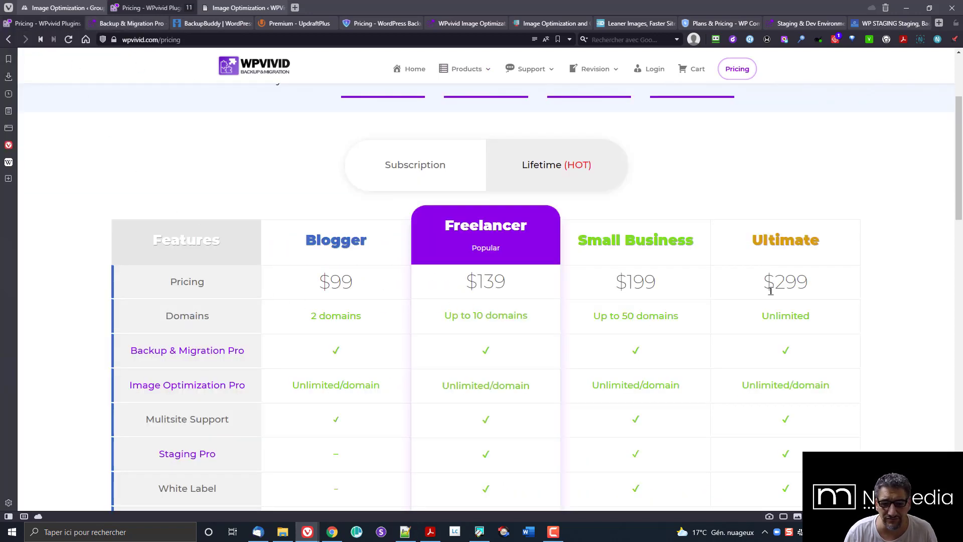
drag(818, 281, 731, 287)
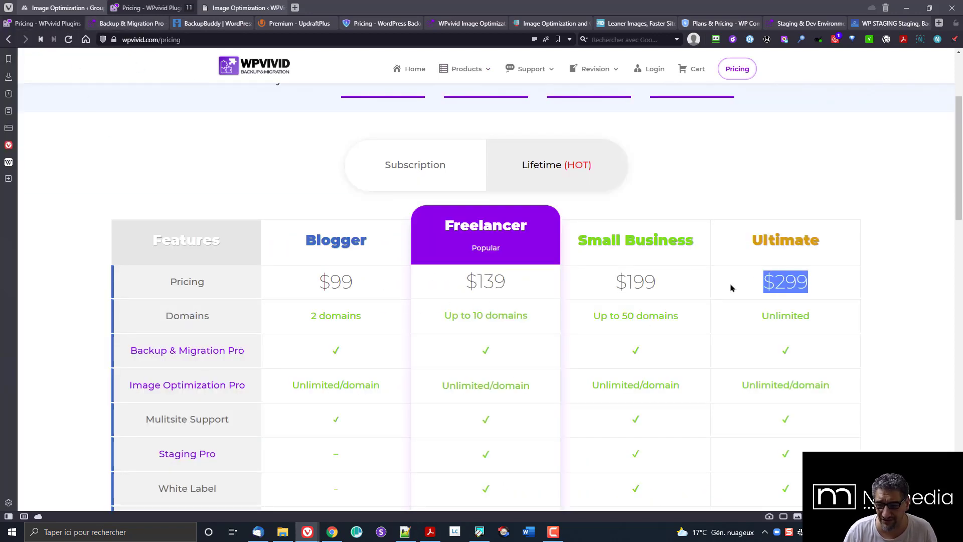
click(448, 154)
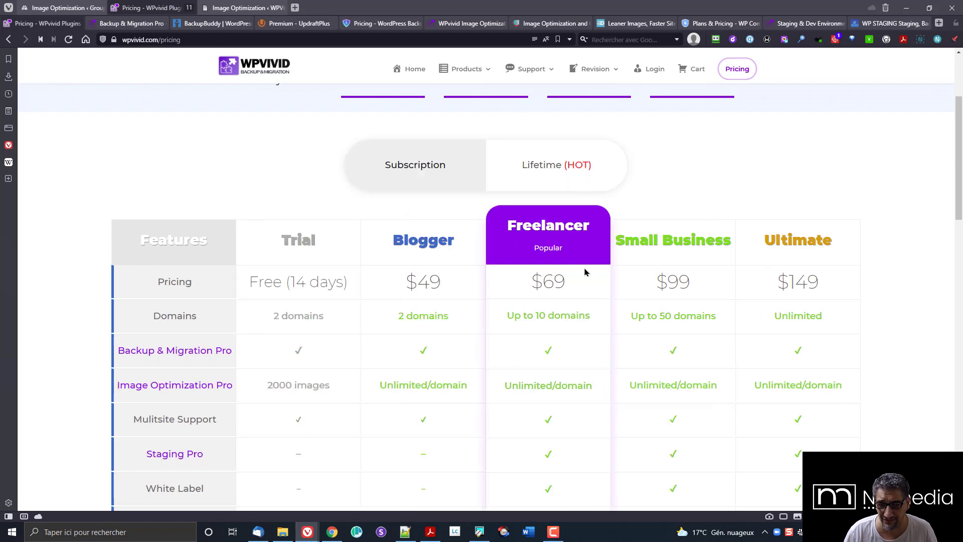
drag(830, 289, 769, 287)
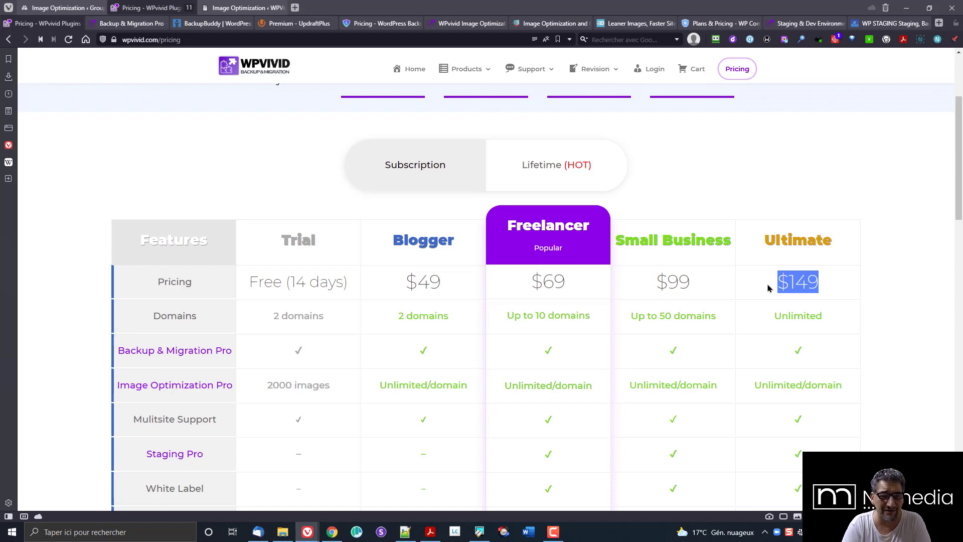
Step: Compare BackupBuddy's Gold price with WPvivid's subscription plans and examine the features included in each WPvivid plan
click(208, 22)
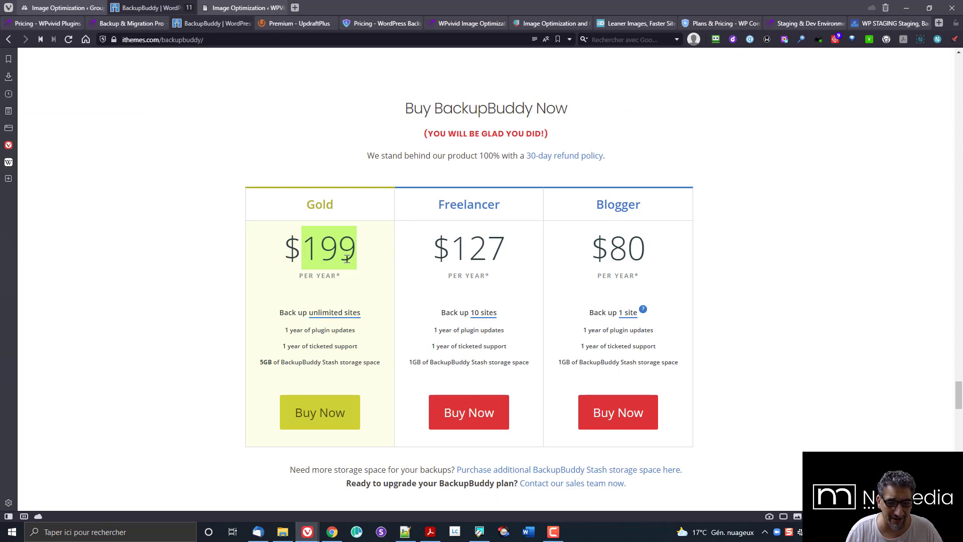
click(131, 23)
click(45, 23)
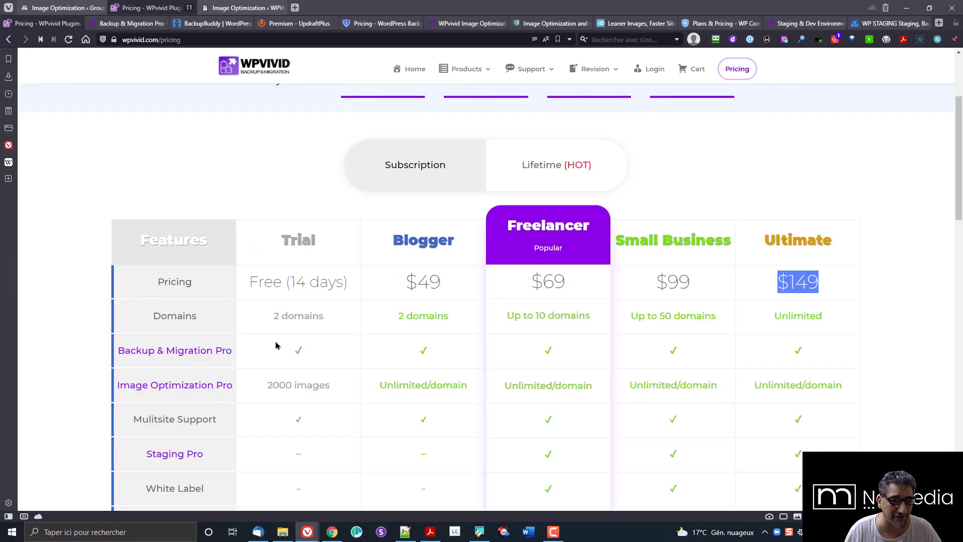
scroll(276, 345, down, 4)
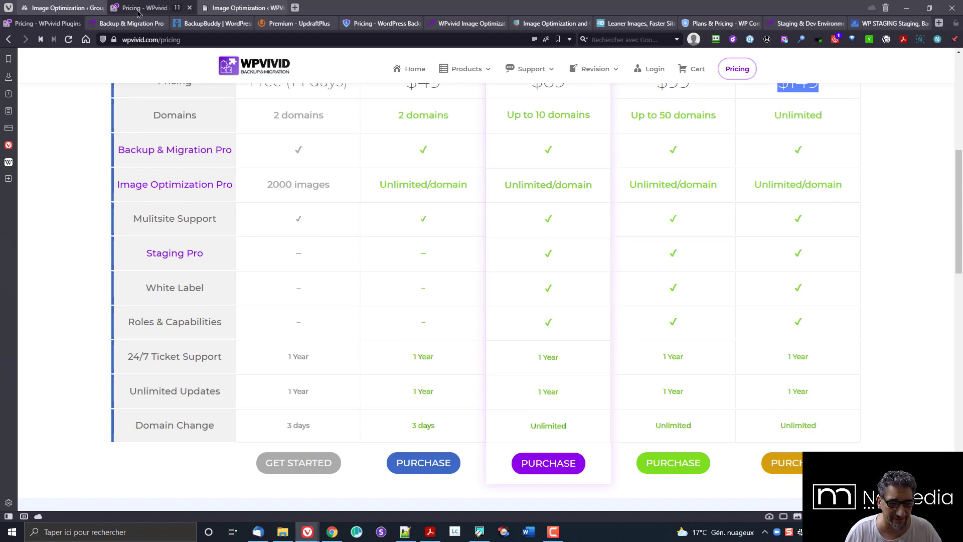
Step: Open the UpdraftPlus Premium page and compare its plan prices under Manual and Subscription renewal
click(211, 24)
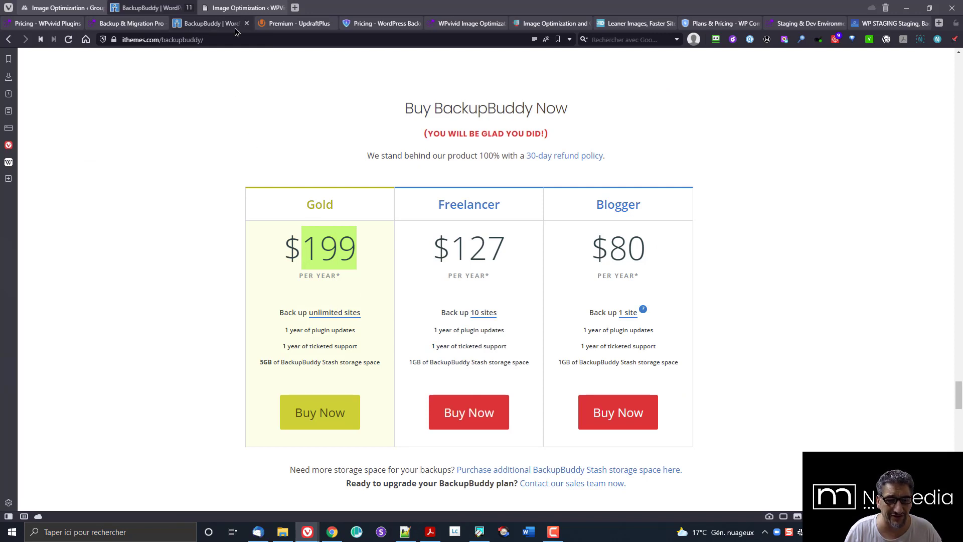
click(296, 24)
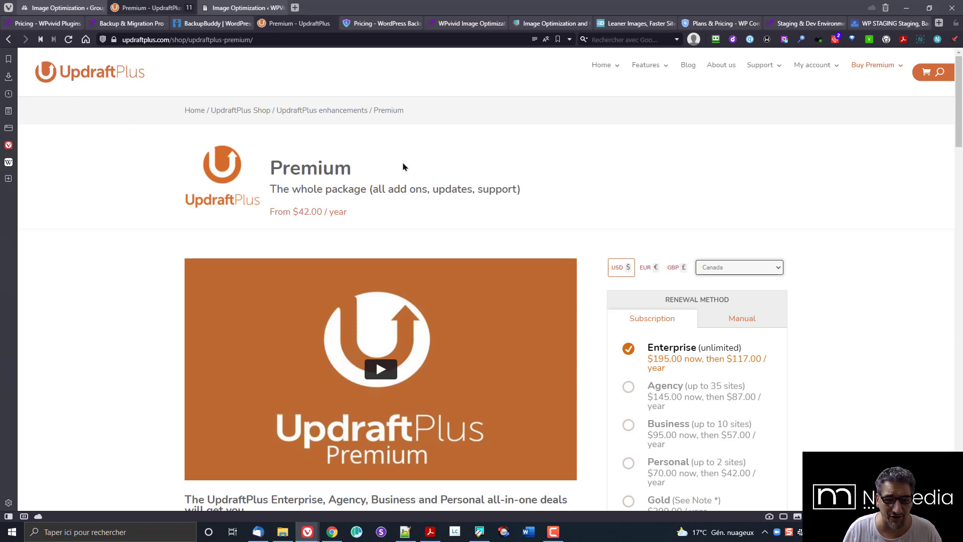
scroll(617, 217, down, 3)
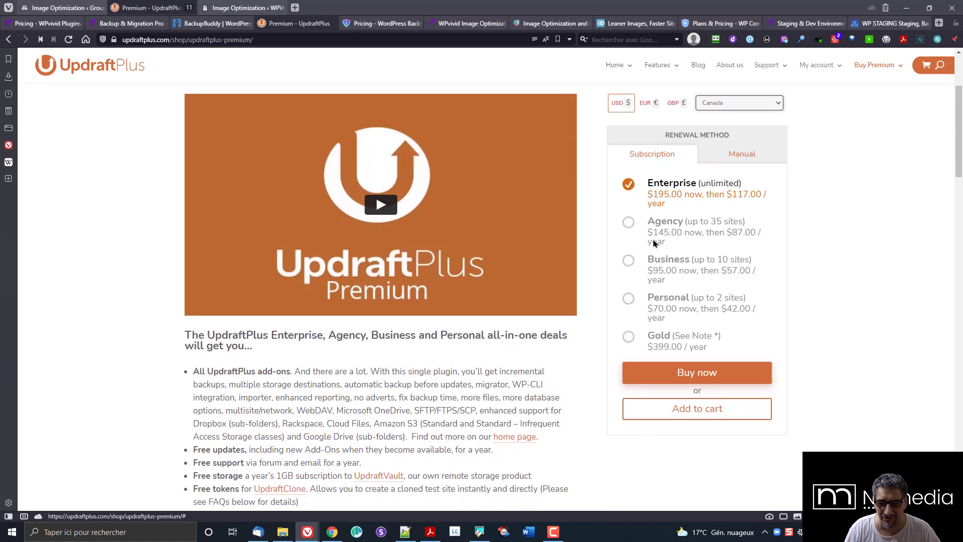
click(766, 158)
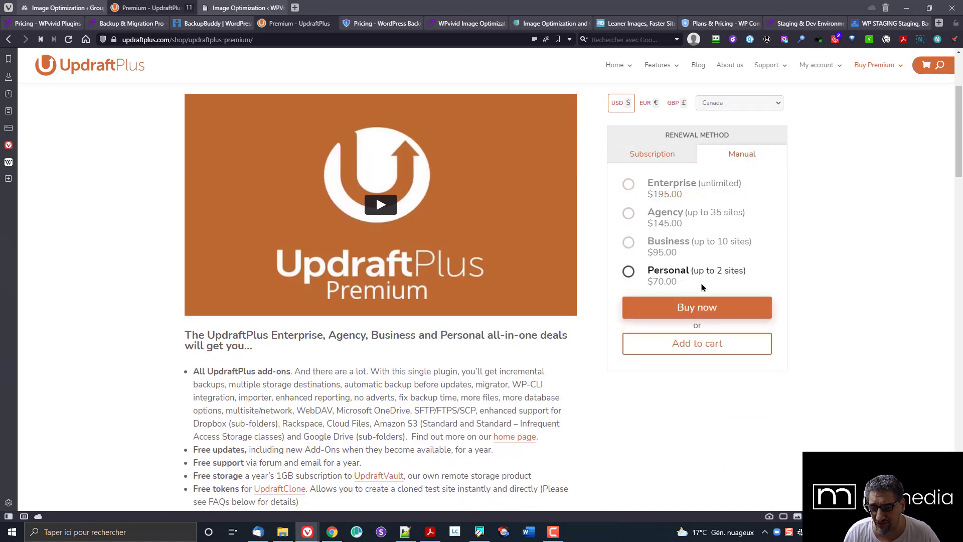
click(637, 153)
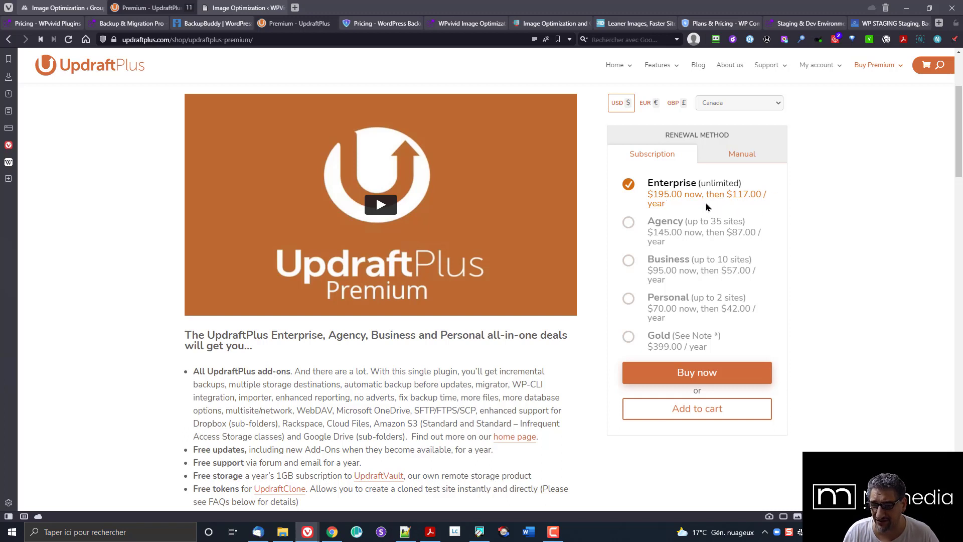
mouse_move(102, 24)
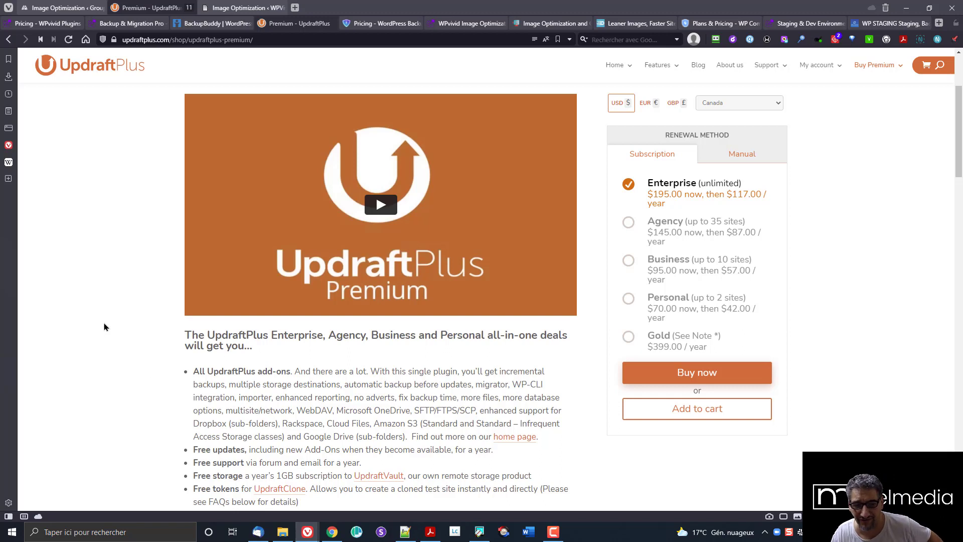
Step: Open the WP Time Capsule pricing and examine the yearly plans' features and the Agency plan's price
click(370, 29)
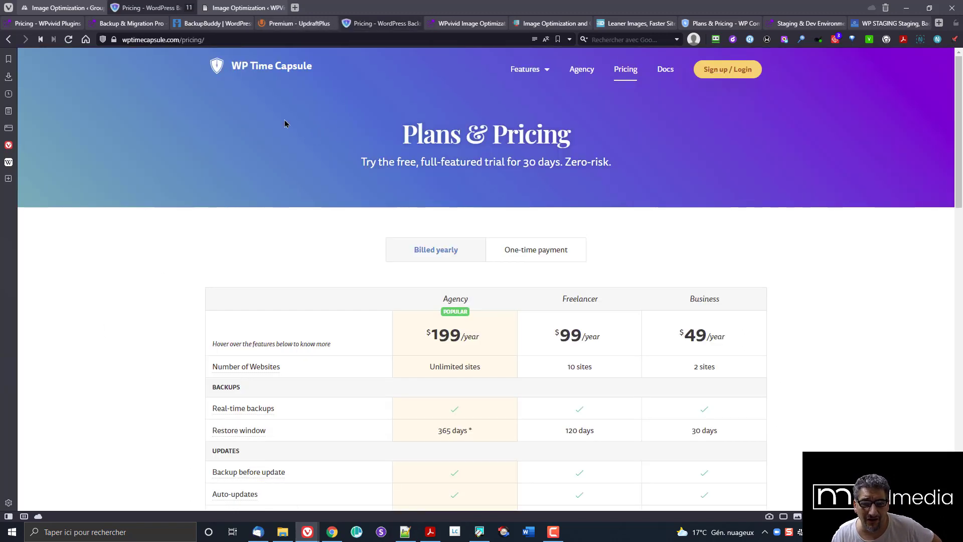
drag(229, 66, 315, 73)
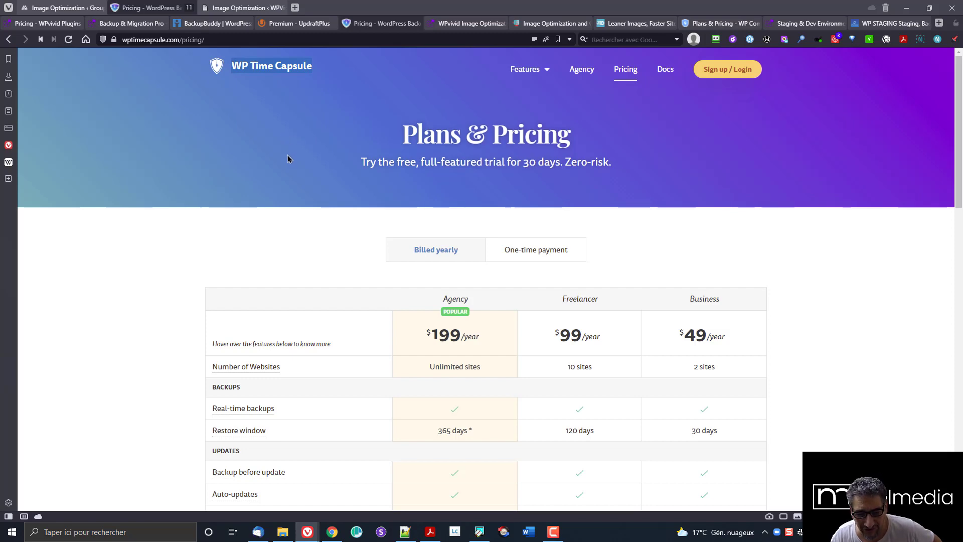
scroll(269, 191, down, 3)
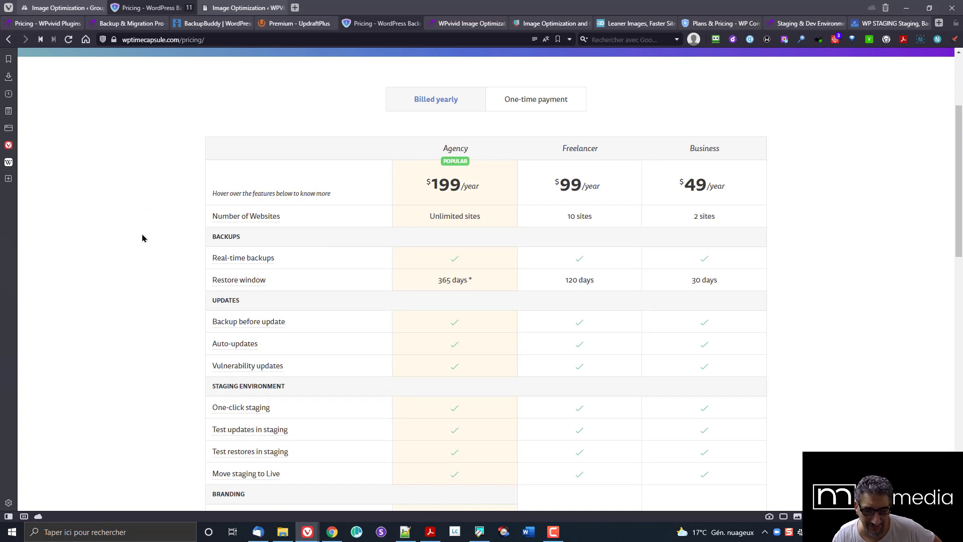
scroll(143, 235, up, 3)
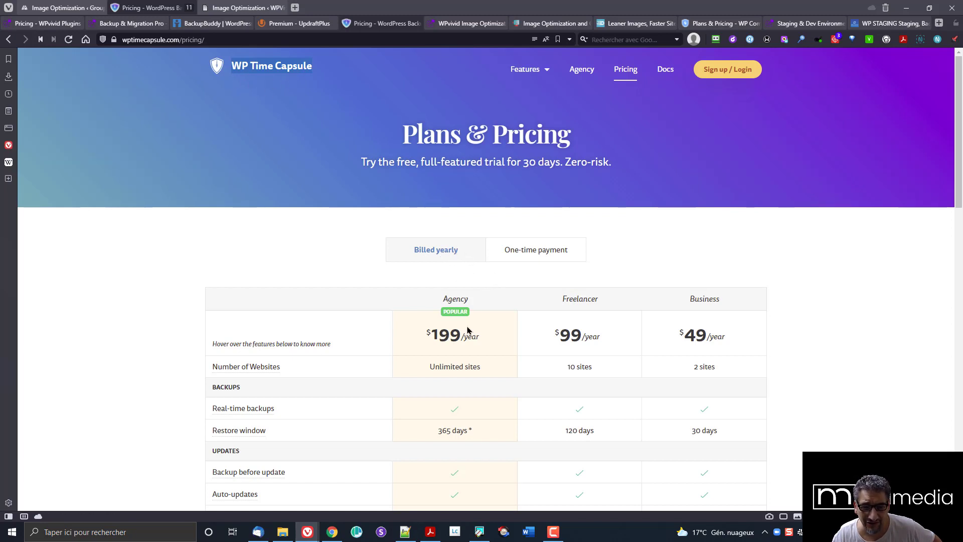
drag(483, 342, 409, 340)
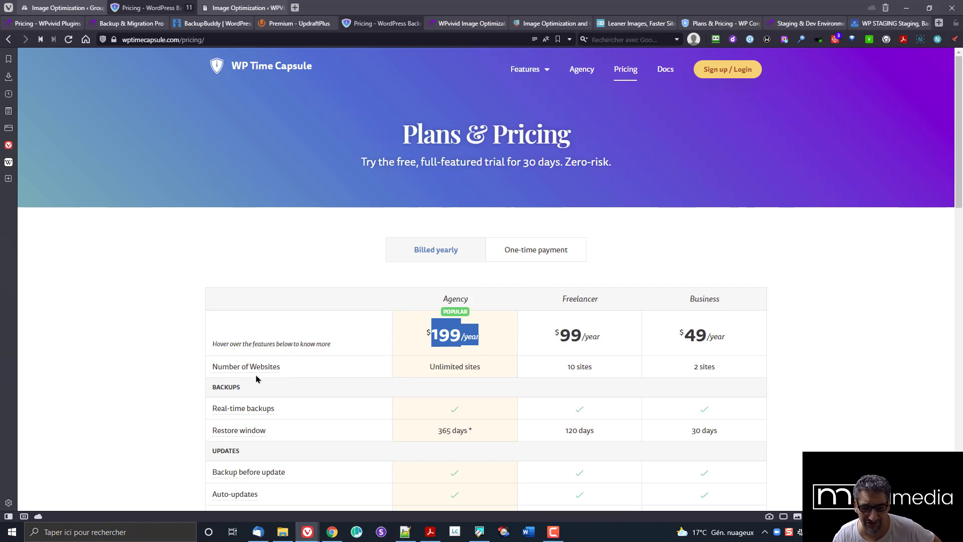
Step: Show WP Time Capsule's one-time payment prices and compare the Agency price with the WPvivid pricing page
click(543, 252)
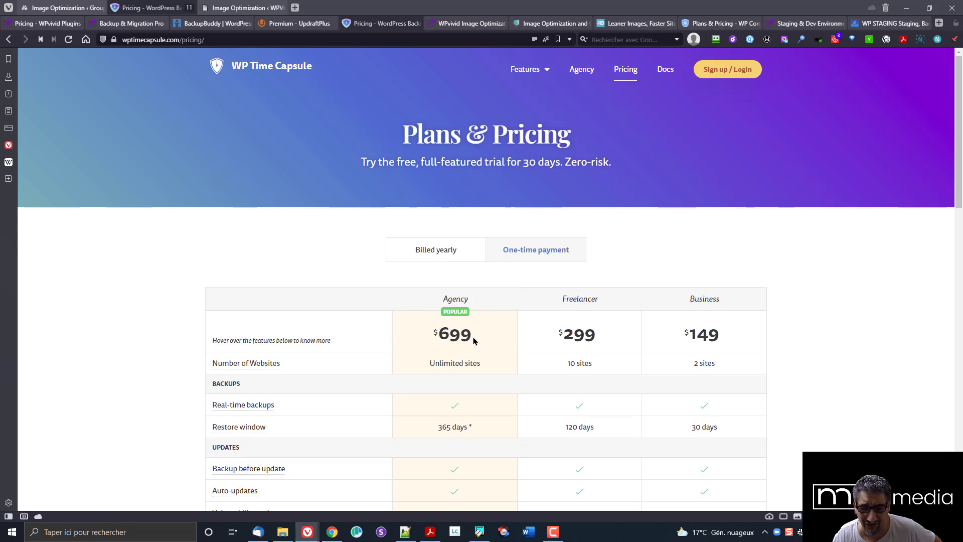
drag(474, 339, 432, 334)
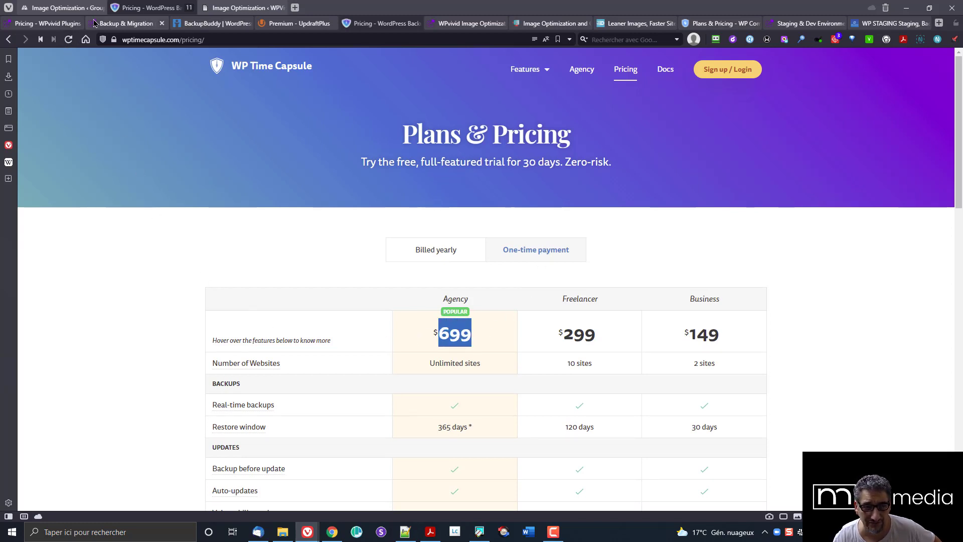
click(52, 24)
scroll(488, 262, up, 6)
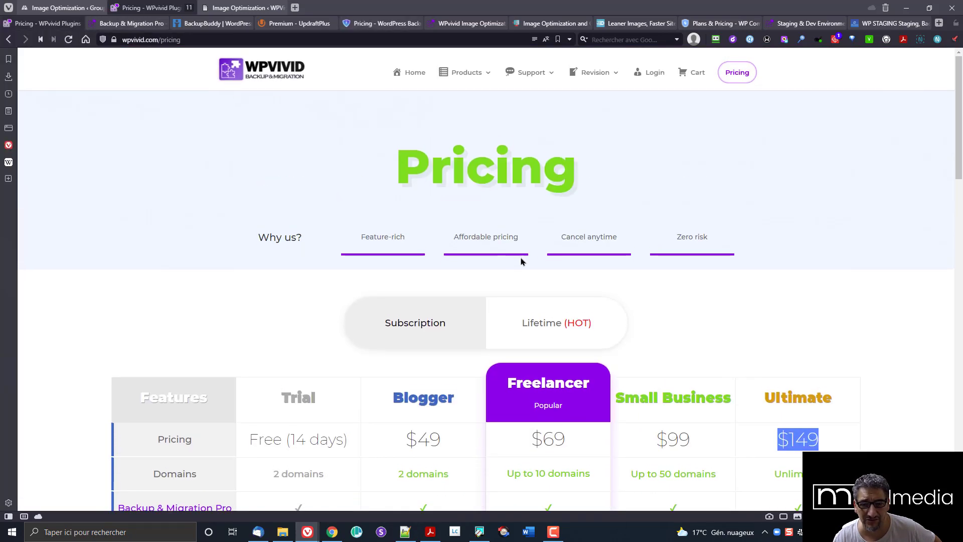
Step: Show WPvivid's lifetime prices and highlight the Ultimate plan's price
click(580, 333)
scroll(794, 369, down, 4)
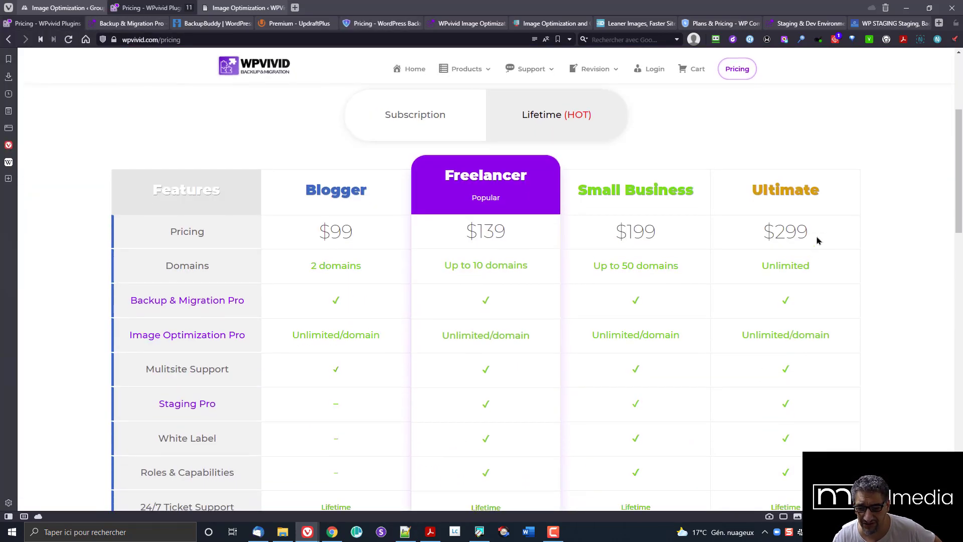
drag(817, 238, 731, 236)
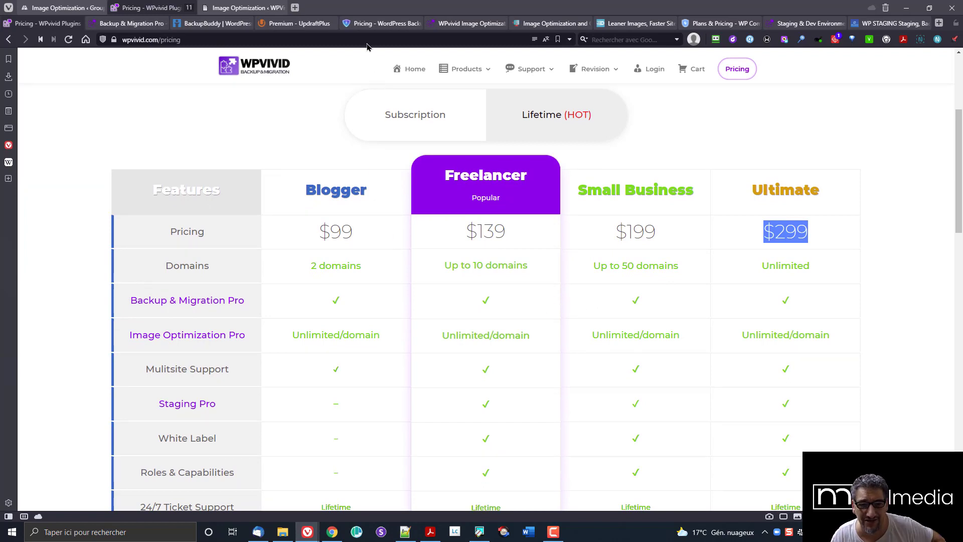
Step: Revisit the BackupBuddy, UpdraftPlus and WP Time Capsule prices for comparison, switching WP Time Capsule to yearly billing
click(401, 23)
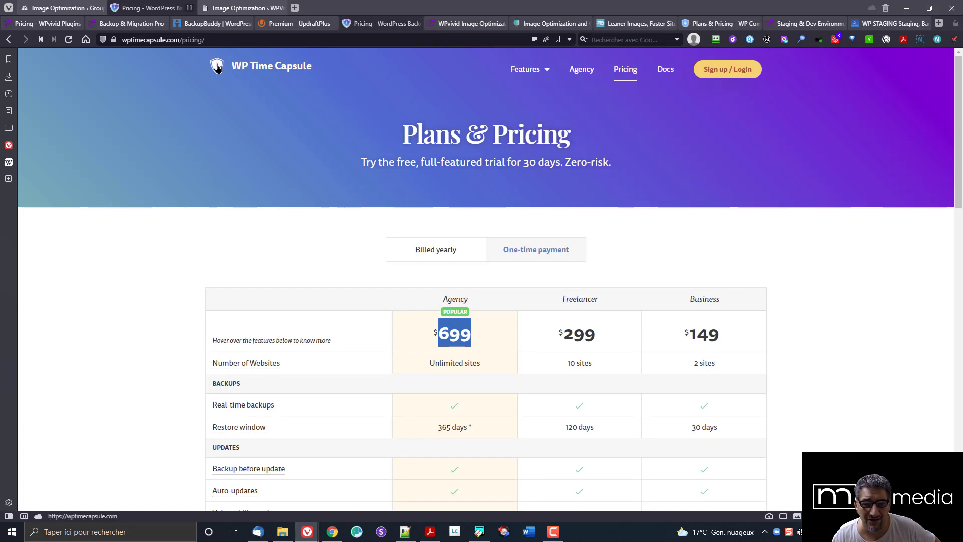
click(216, 23)
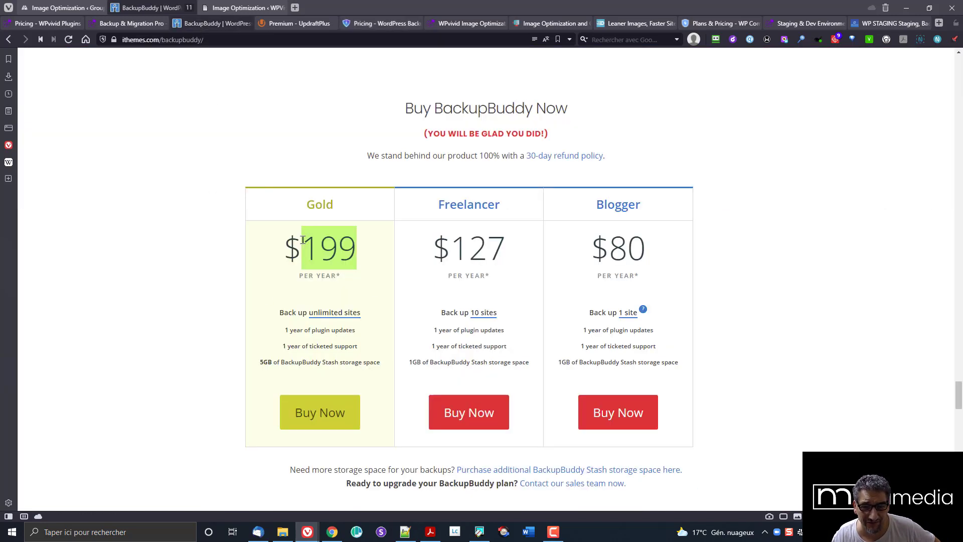
click(323, 23)
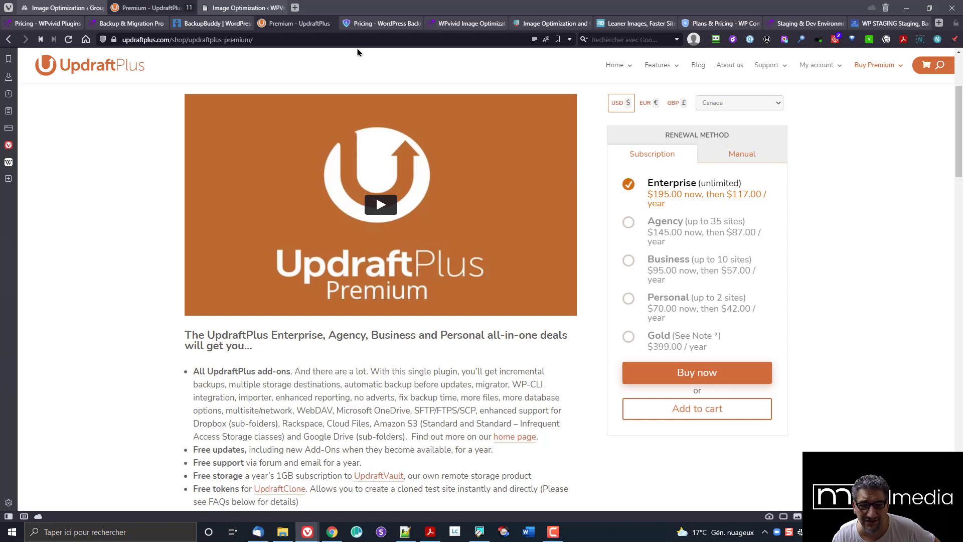
click(379, 24)
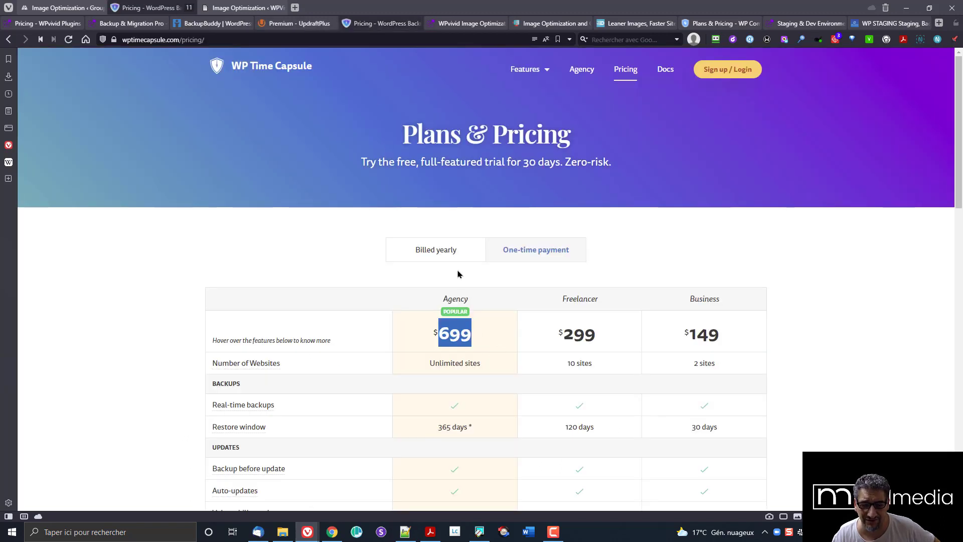
click(443, 257)
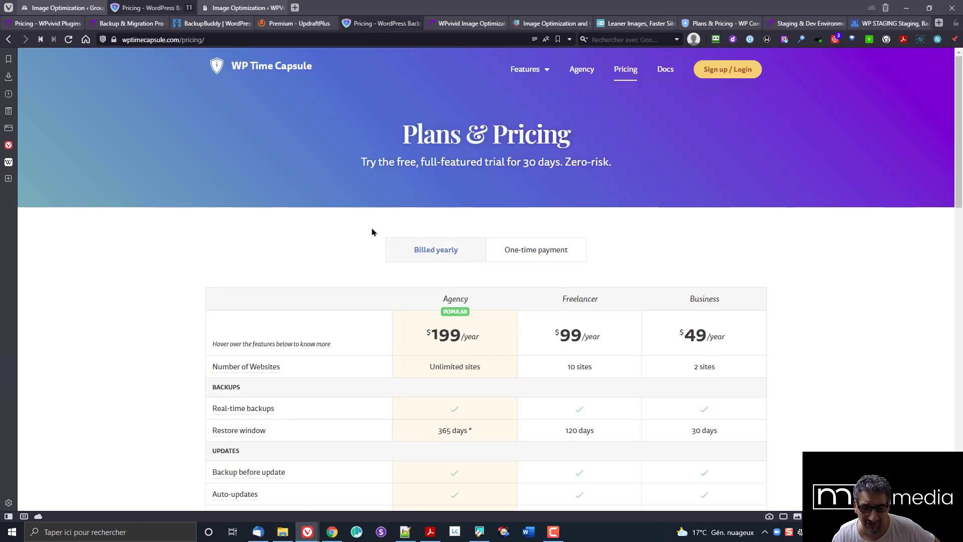
Step: Close the BackupBuddy and WP Time Capsule pages
click(222, 25)
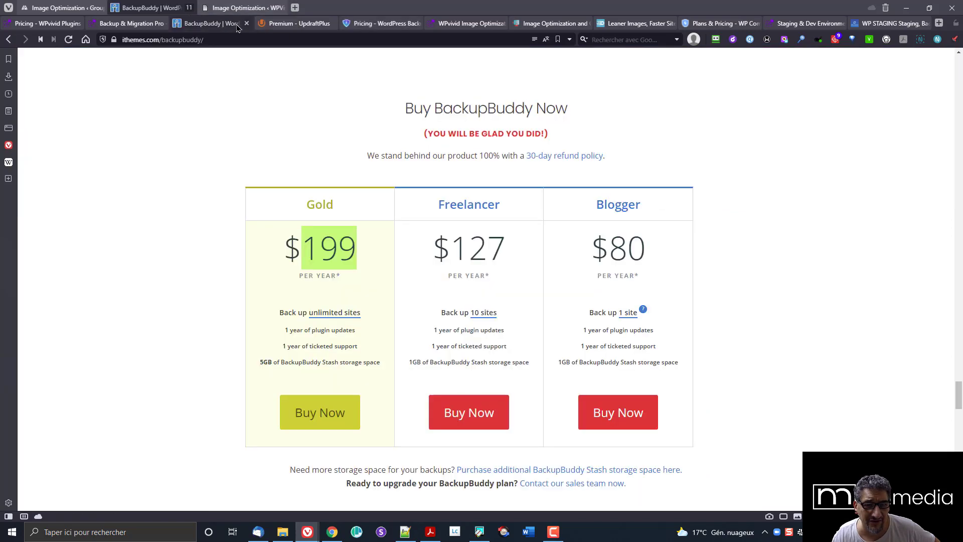
click(246, 24)
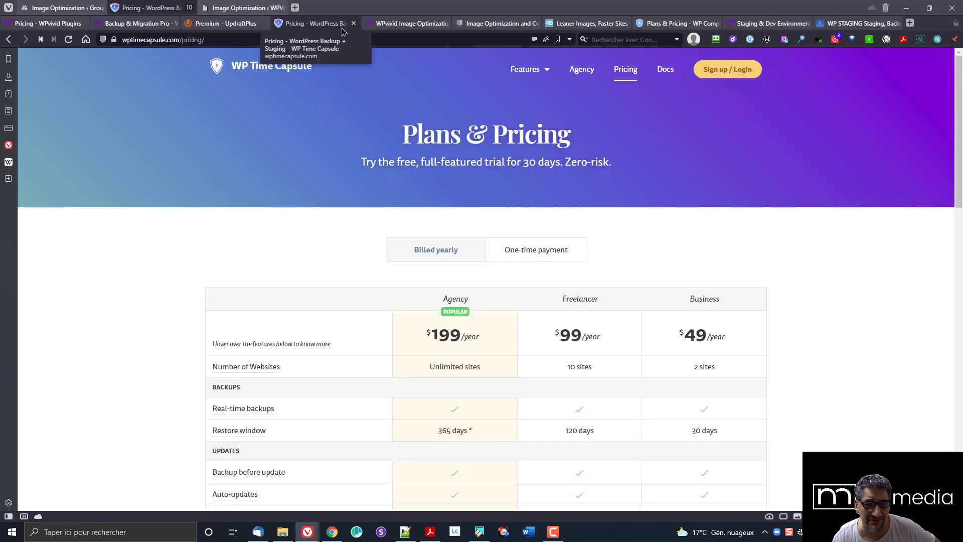
click(354, 24)
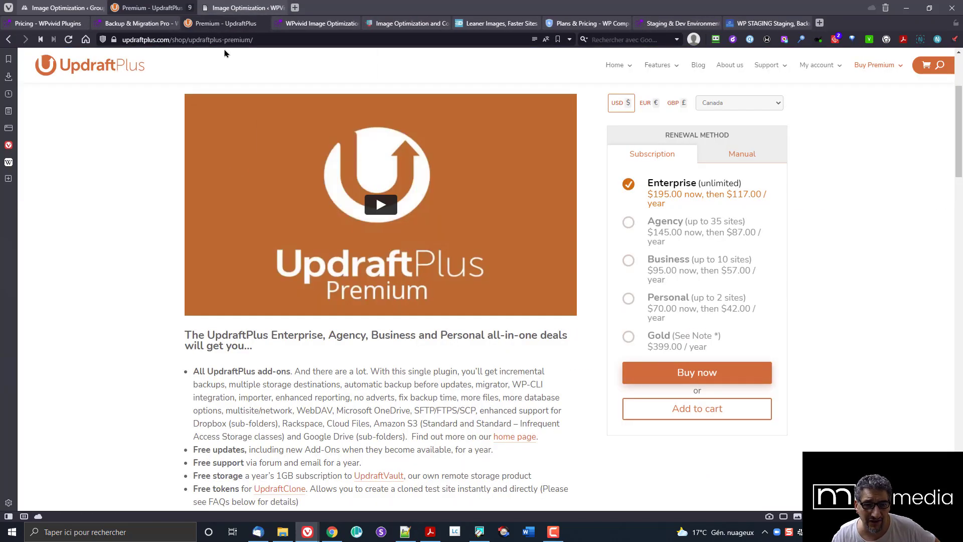
Step: Return to WPvivid's plan features, then examine the Image Optimization Pro page, including its image quality comparison and advanced features
click(44, 24)
scroll(333, 318, down, 2)
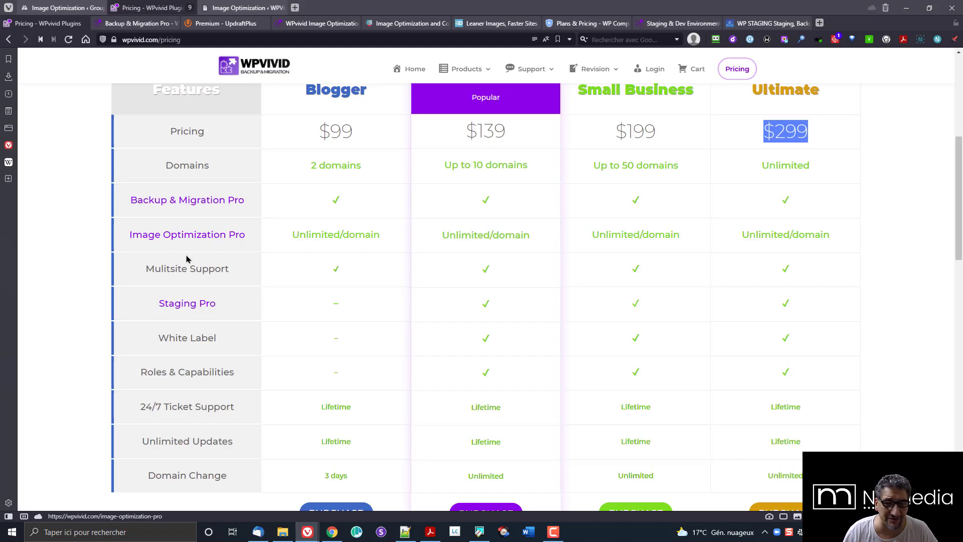
click(321, 23)
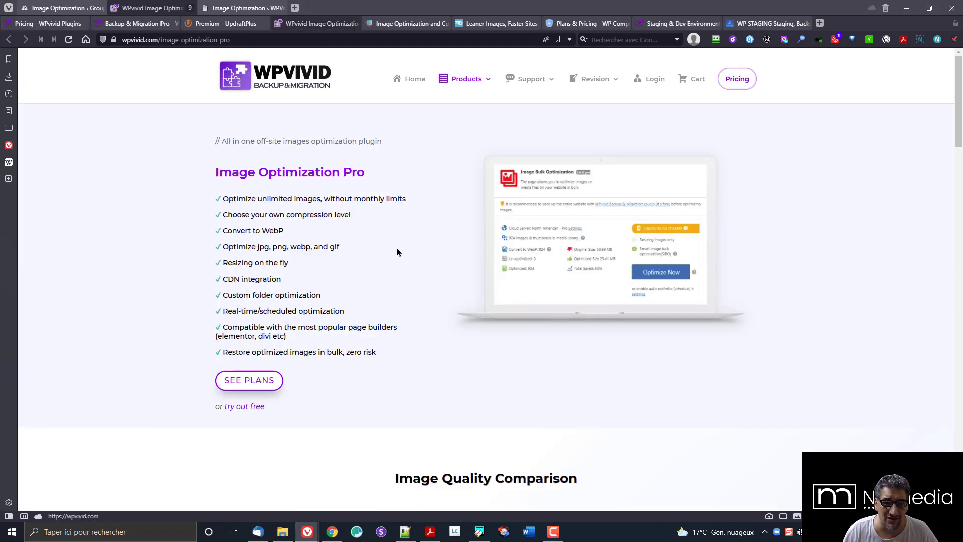
scroll(465, 238, down, 3)
scroll(466, 238, down, 5)
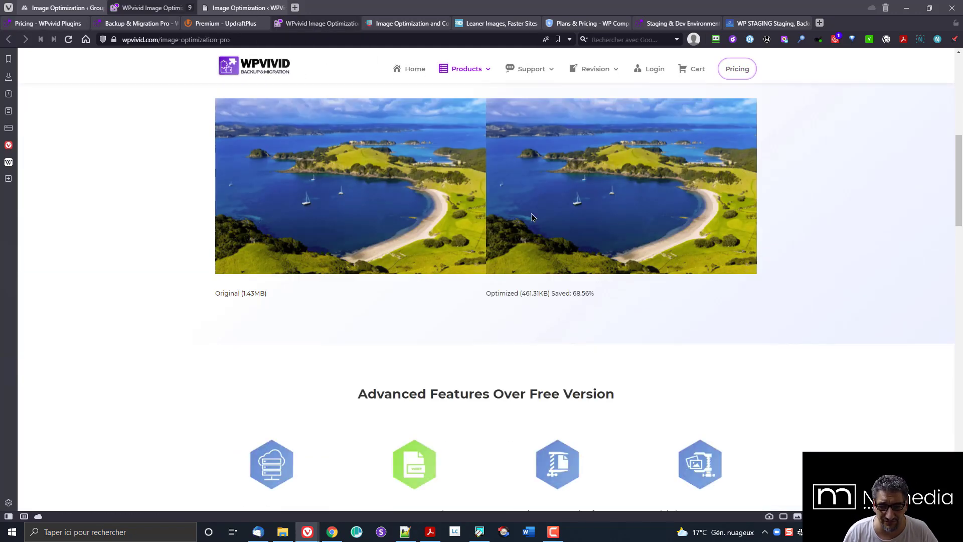
scroll(622, 225, down, 12)
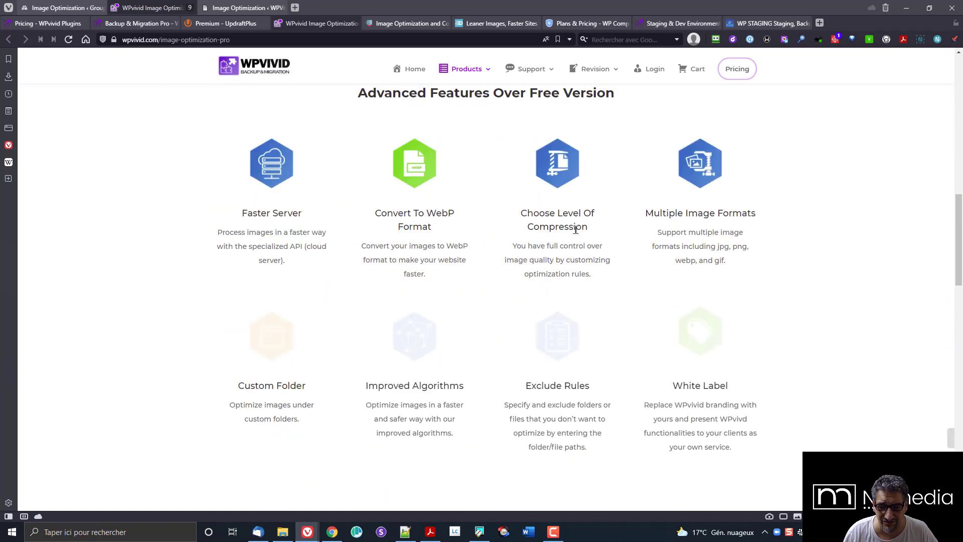
scroll(623, 225, down, 2)
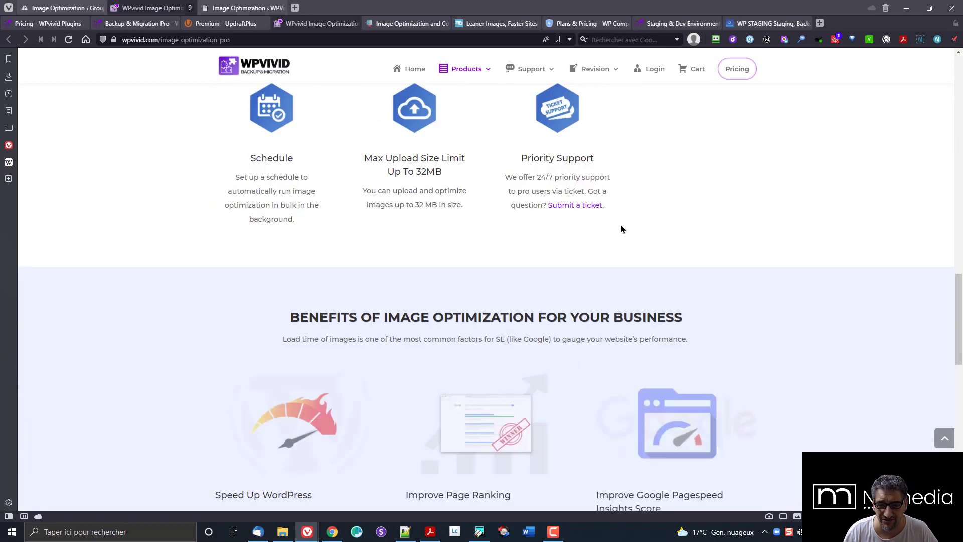
scroll(621, 228, down, 6)
scroll(615, 227, down, 7)
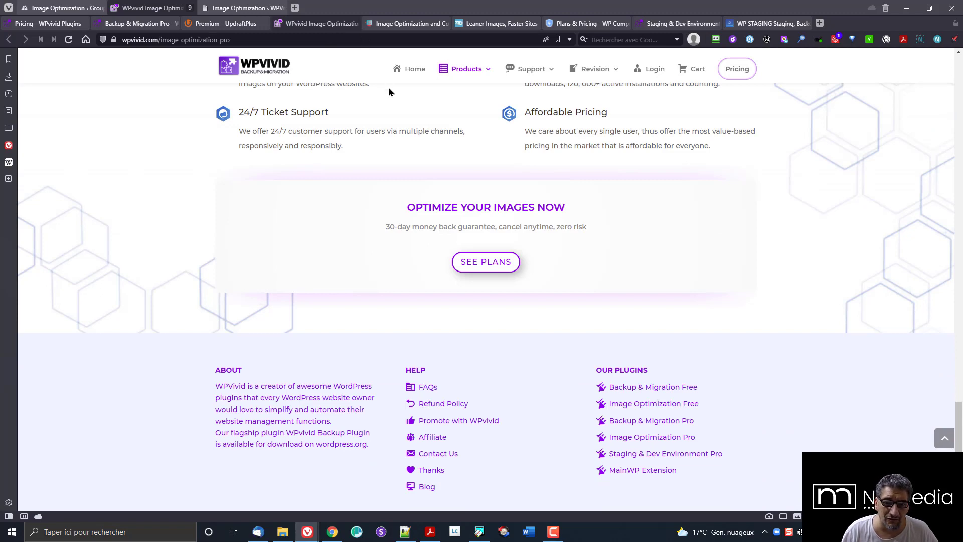
Step: Open ShortPixel Image Optimizer's pricing and browse the monthly plans through to the most expensive dedicated-server package
click(399, 24)
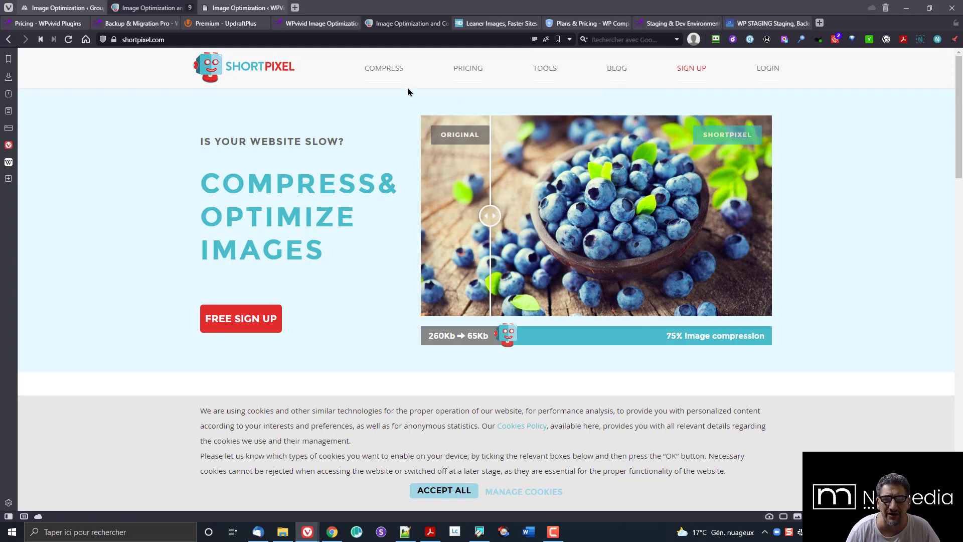
mouse_move(475, 71)
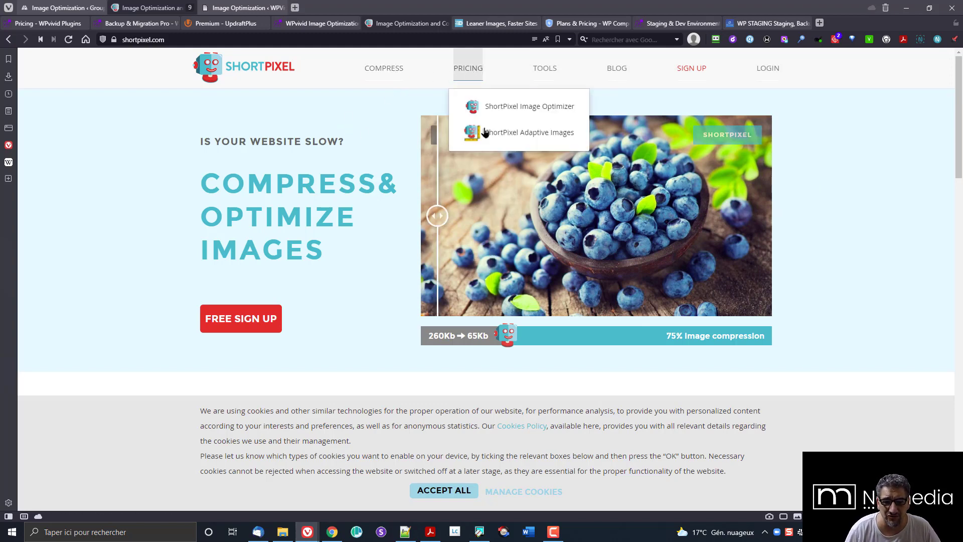
click(517, 113)
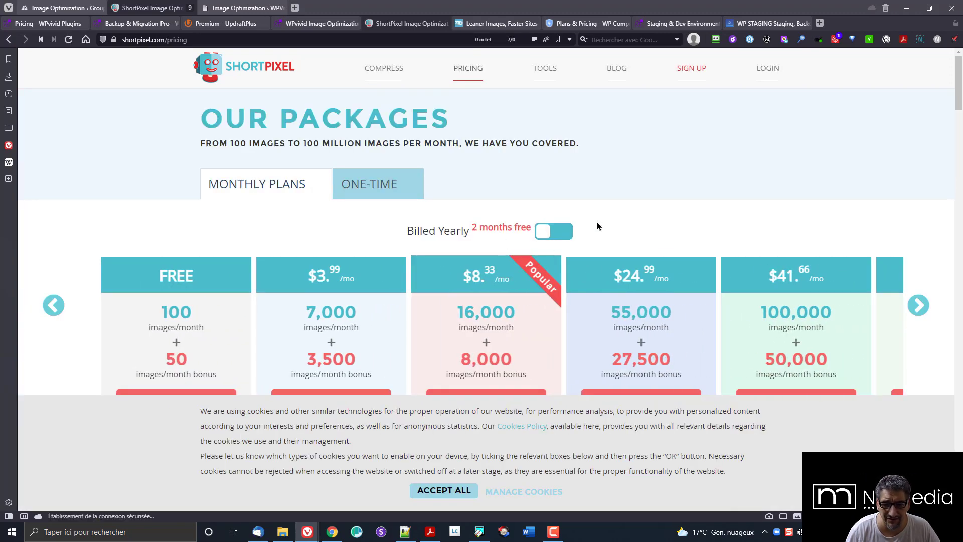
click(919, 305)
click(919, 305)
click(918, 305)
click(918, 305)
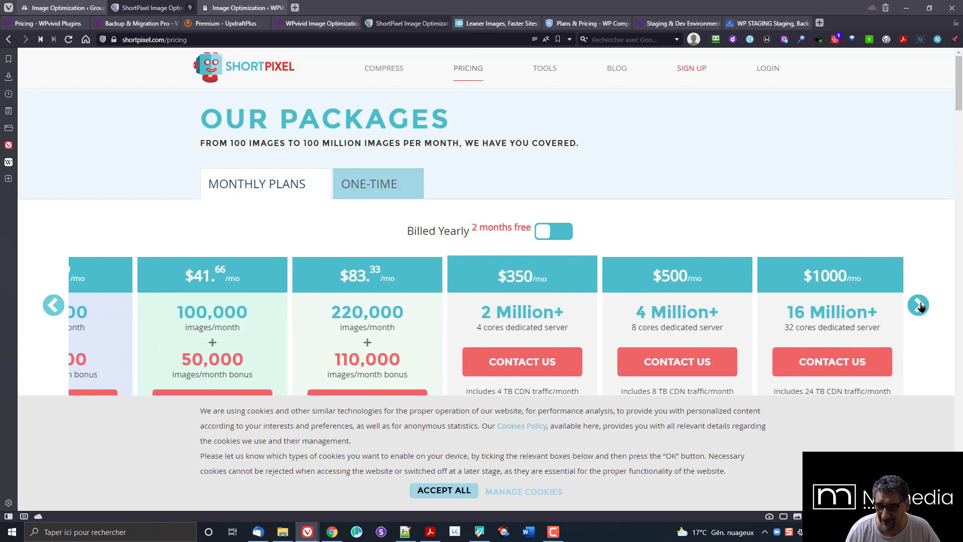
click(919, 305)
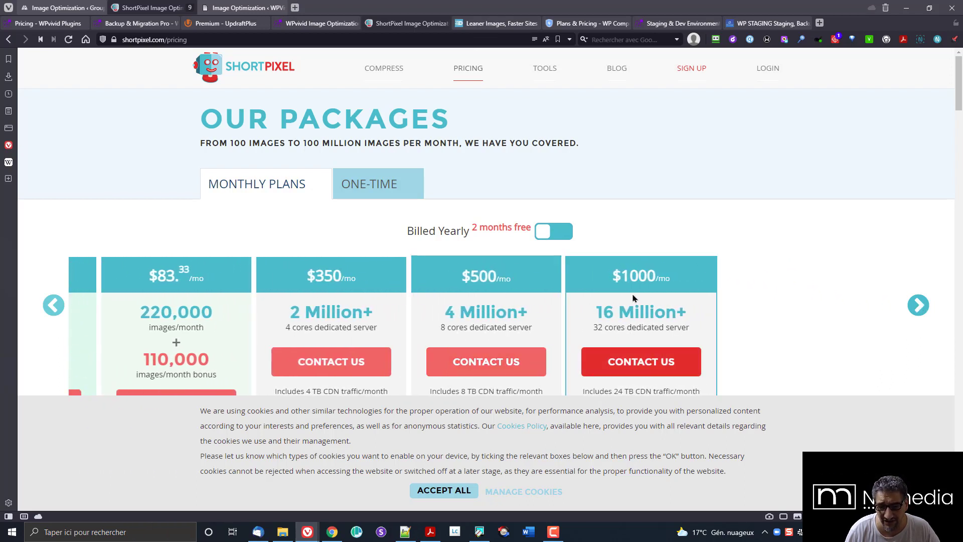
drag(596, 308, 674, 280)
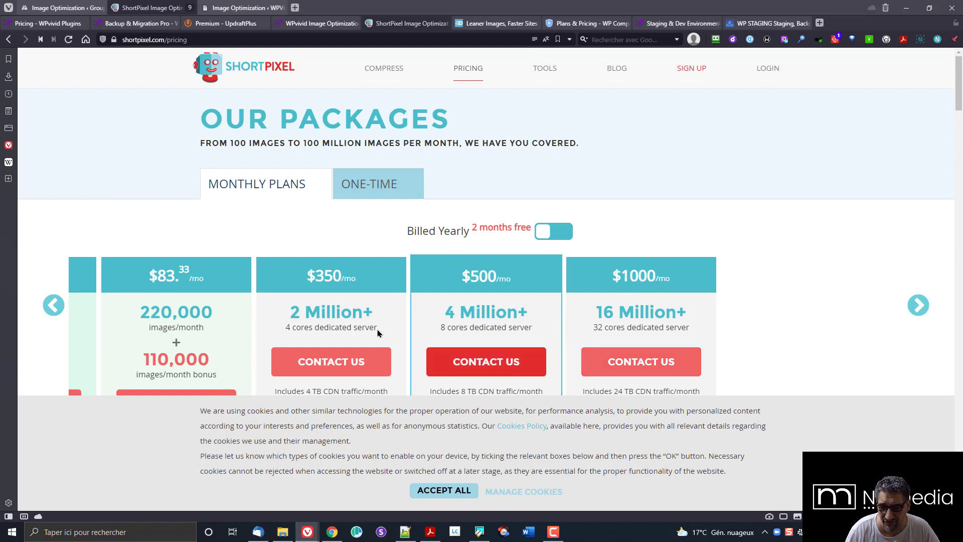
Step: Review ShortPixel's cheaper monthly plans and compare them with its one-time packages
click(55, 309)
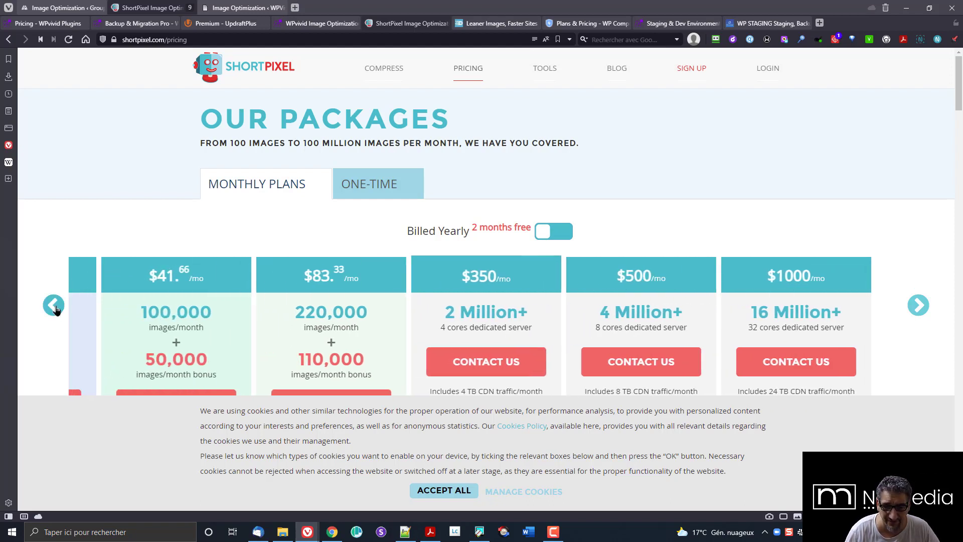
click(54, 305)
click(54, 305)
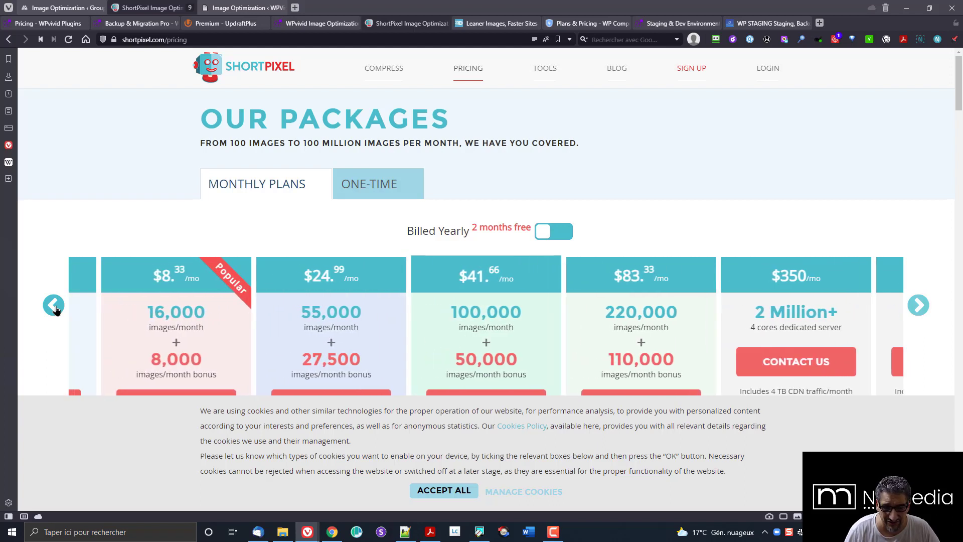
click(54, 306)
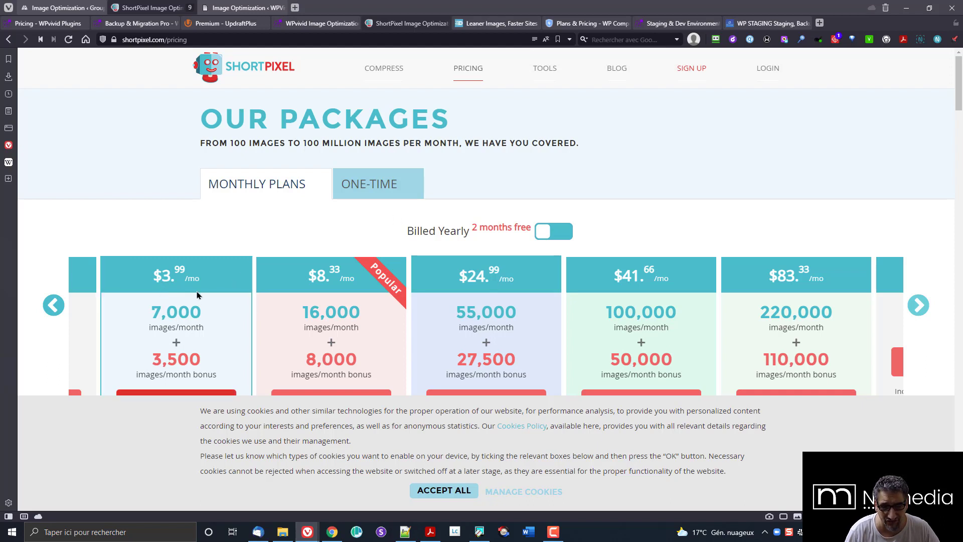
click(362, 195)
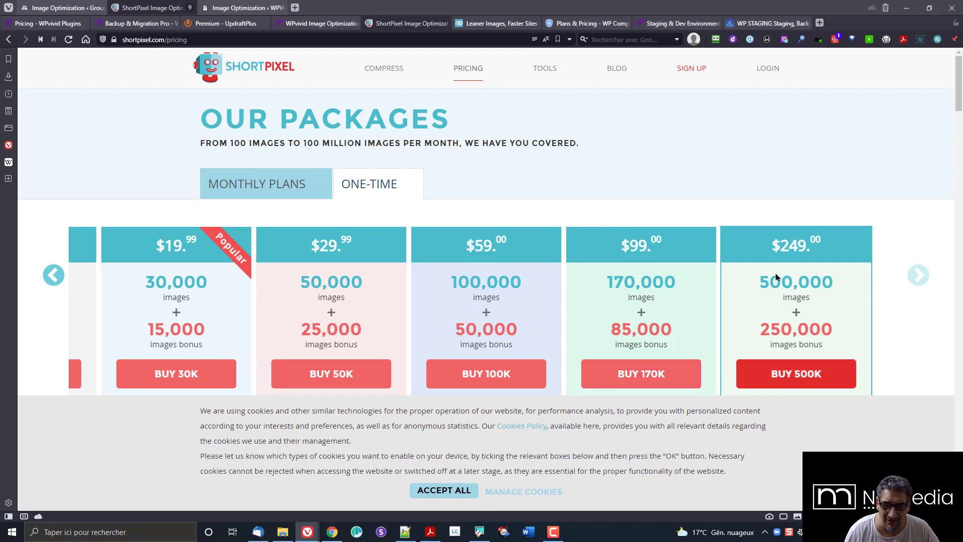
click(285, 192)
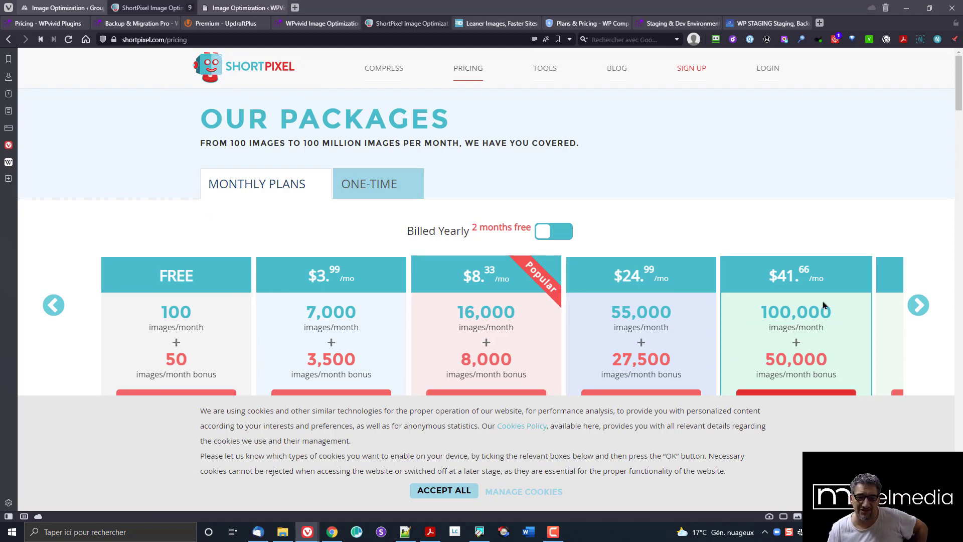
Step: Open the EWWW Image Optimizer plans and examine the yearly tiers, highlighting the Infinite plan's price and bandwidth
click(484, 25)
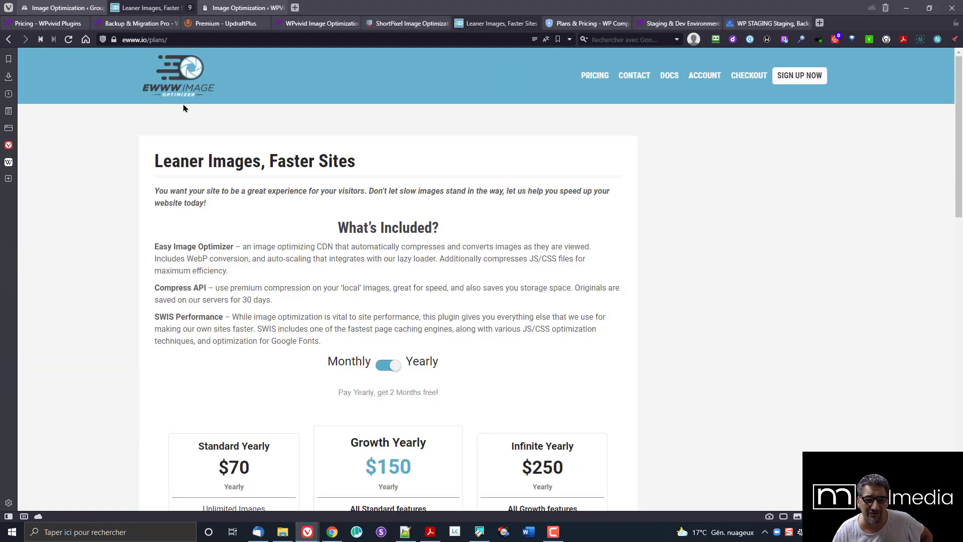
scroll(451, 226, down, 3)
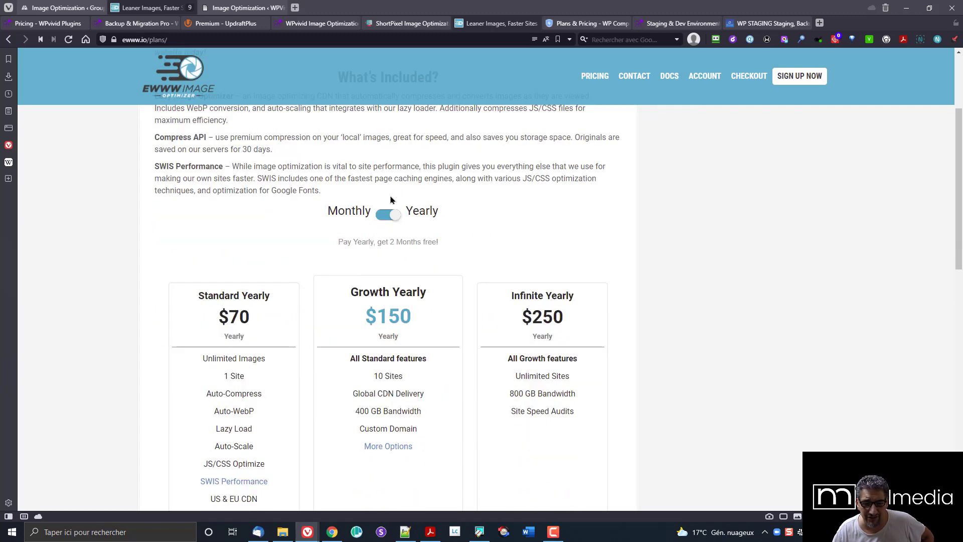
scroll(522, 324, down, 1)
drag(526, 273, 576, 273)
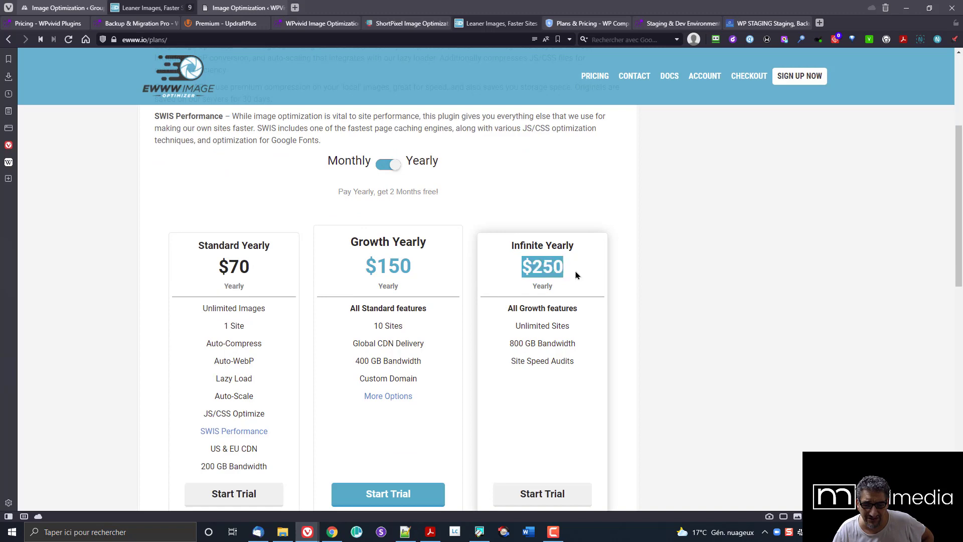
scroll(647, 261, down, 2)
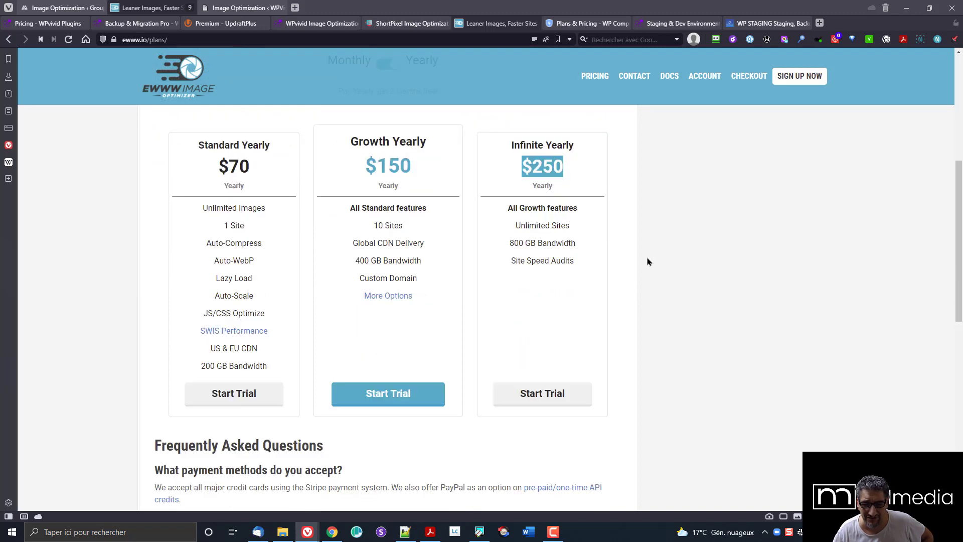
drag(509, 243, 576, 244)
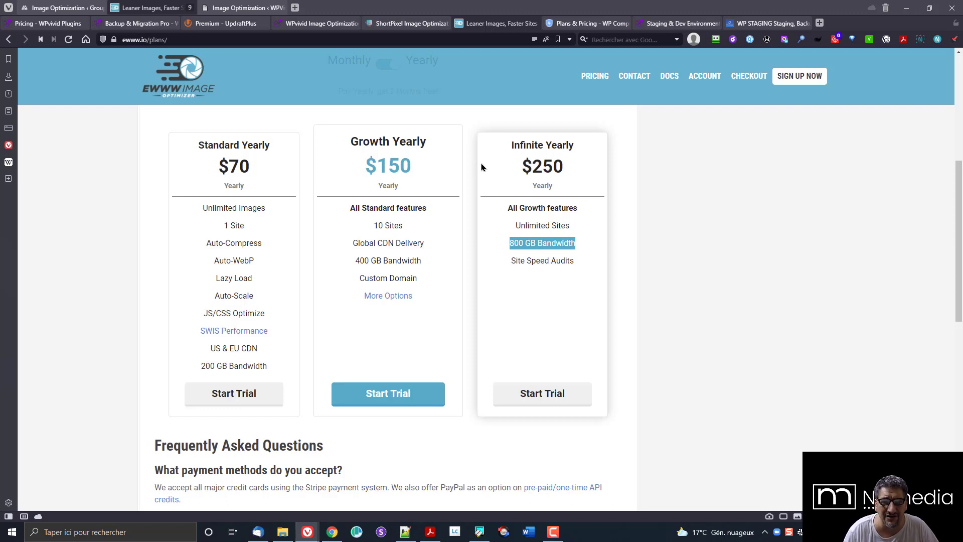
Step: Compare WPvivid's lifetime plan prices with the price of EWWW's Infinite Yearly plan
click(59, 25)
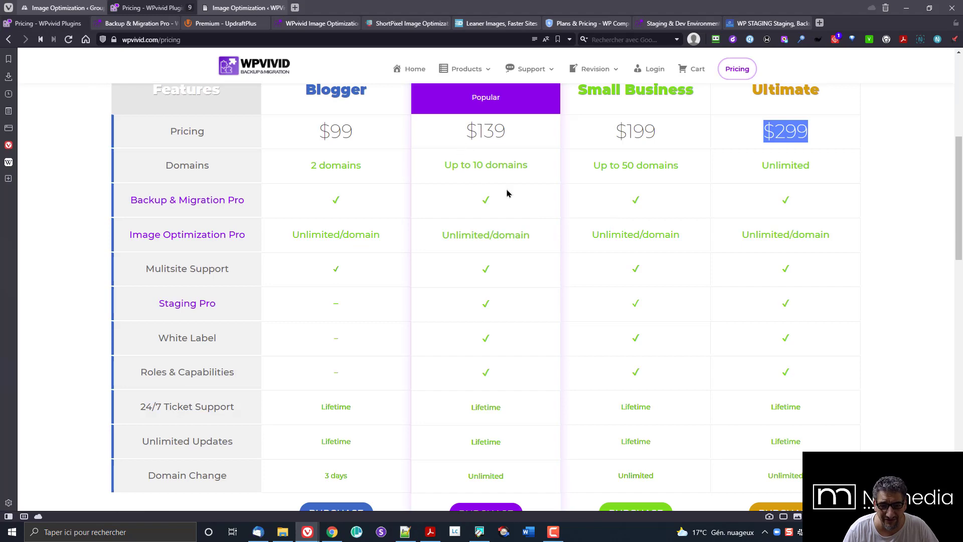
scroll(537, 236, up, 4)
scroll(808, 346, down, 2)
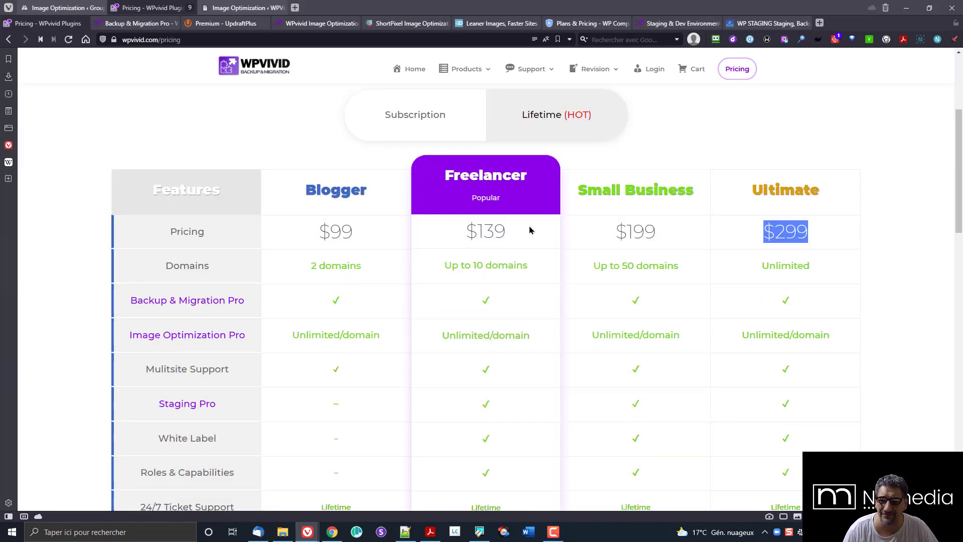
click(495, 24)
drag(520, 166, 569, 174)
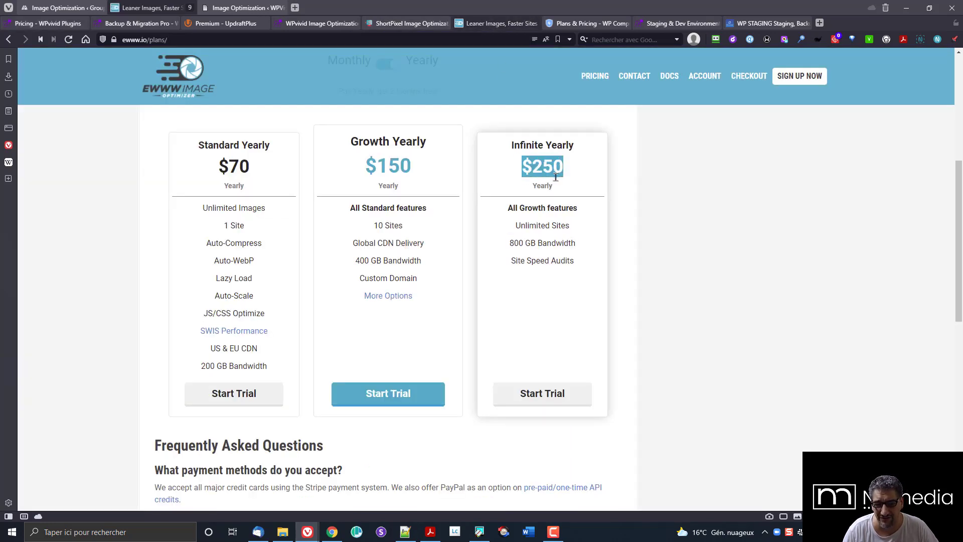
Step: Open the WP Compress pricing and review the feature comparison of the Personal, Professional and Agency Pro memberships
click(559, 23)
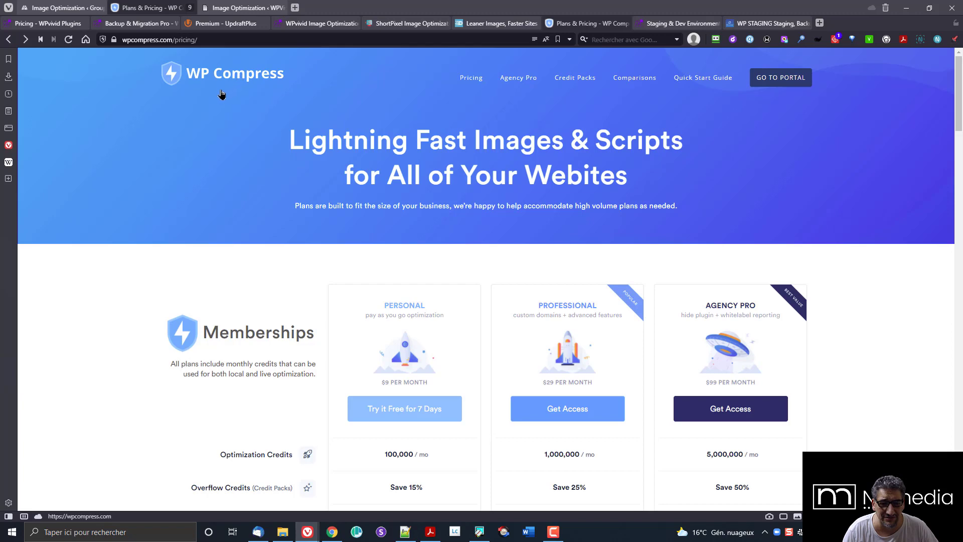
scroll(236, 191, down, 6)
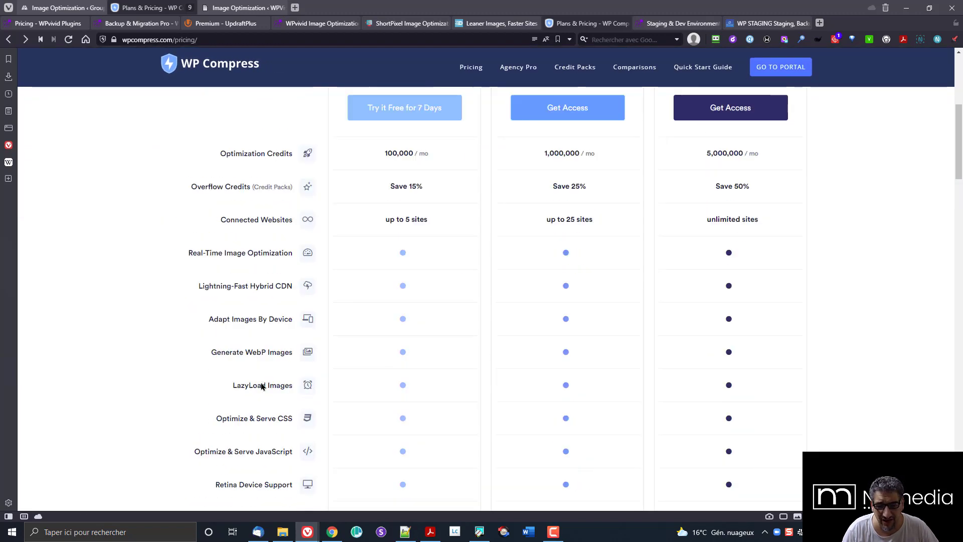
scroll(251, 361, down, 3)
scroll(216, 361, down, 3)
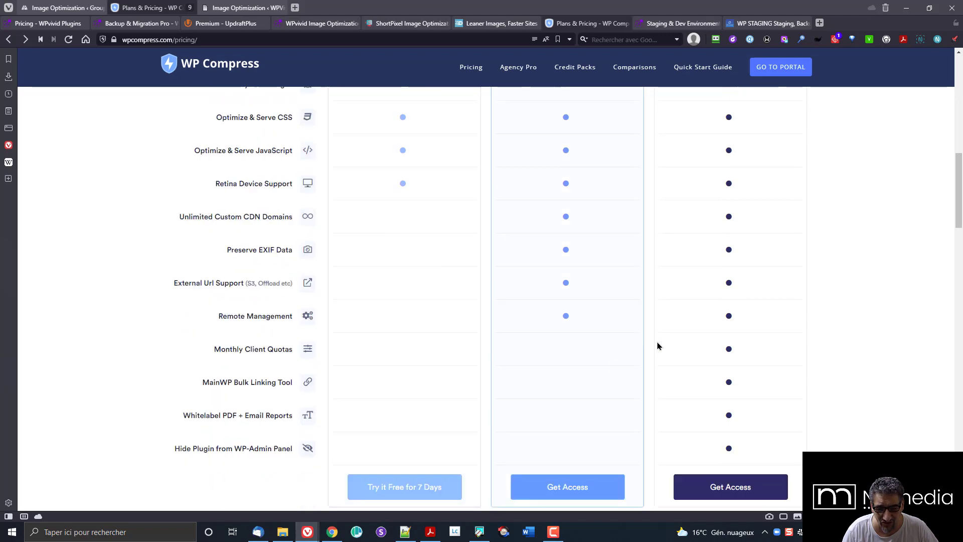
scroll(657, 344, up, 9)
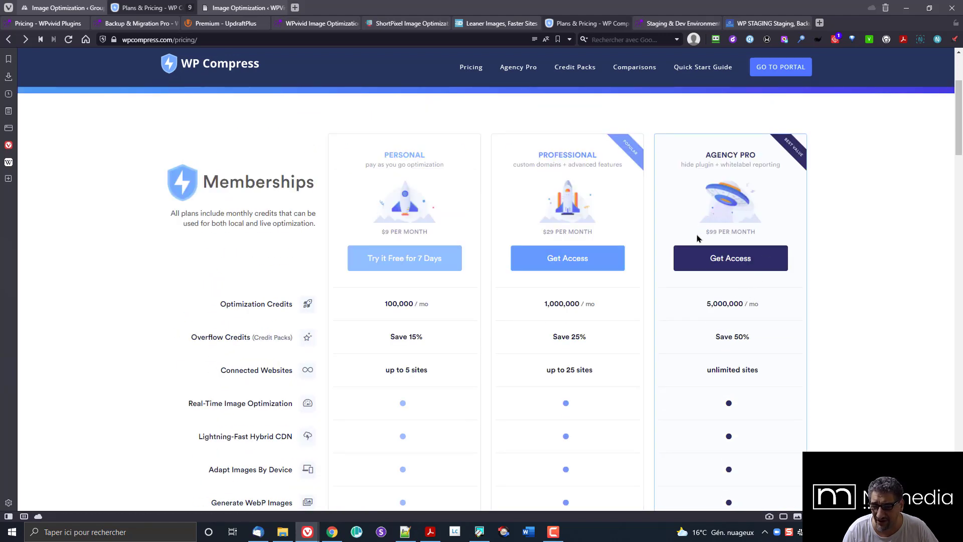
Step: Examine WP Compress's Agency Pro membership, highlighting its monthly price, optimization credits and connected websites allowance
drag(698, 237, 752, 240)
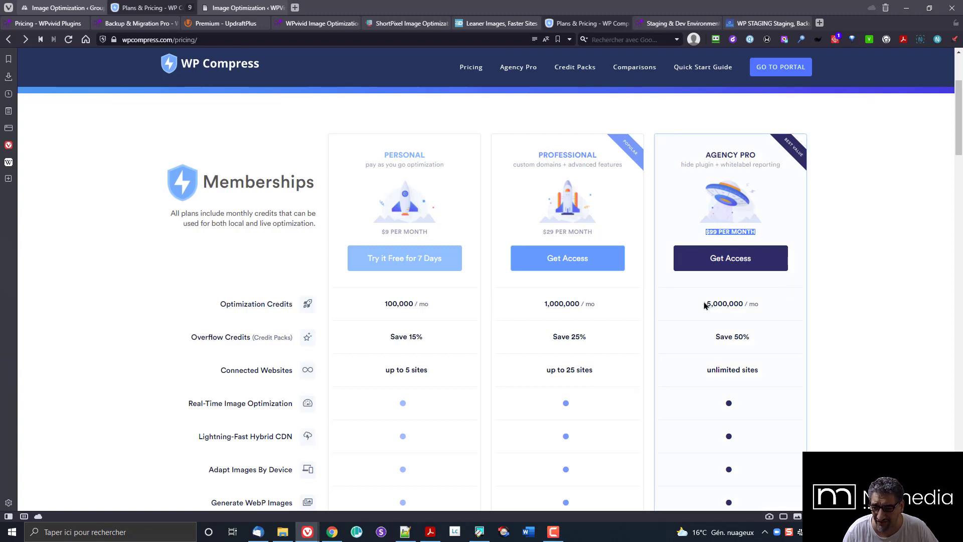
drag(705, 304, 746, 304)
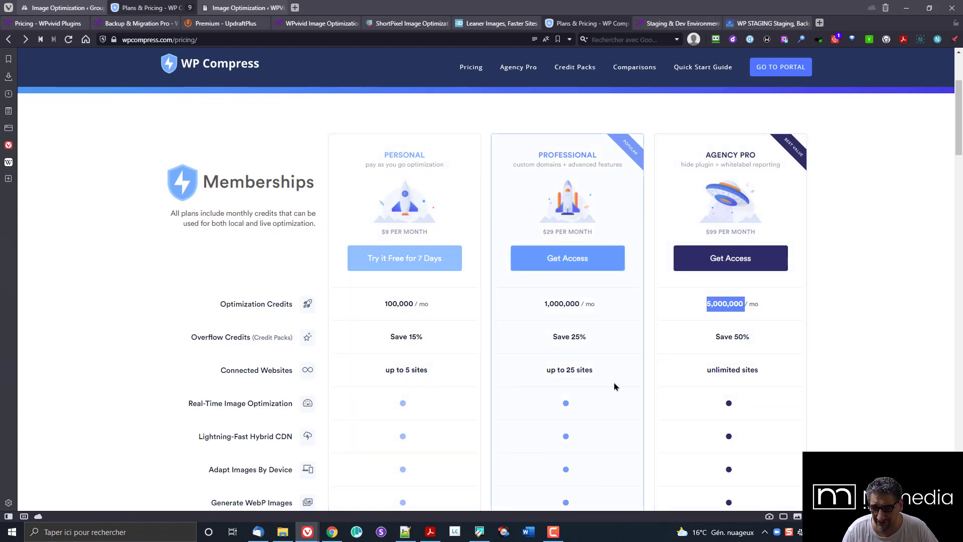
drag(703, 375, 781, 377)
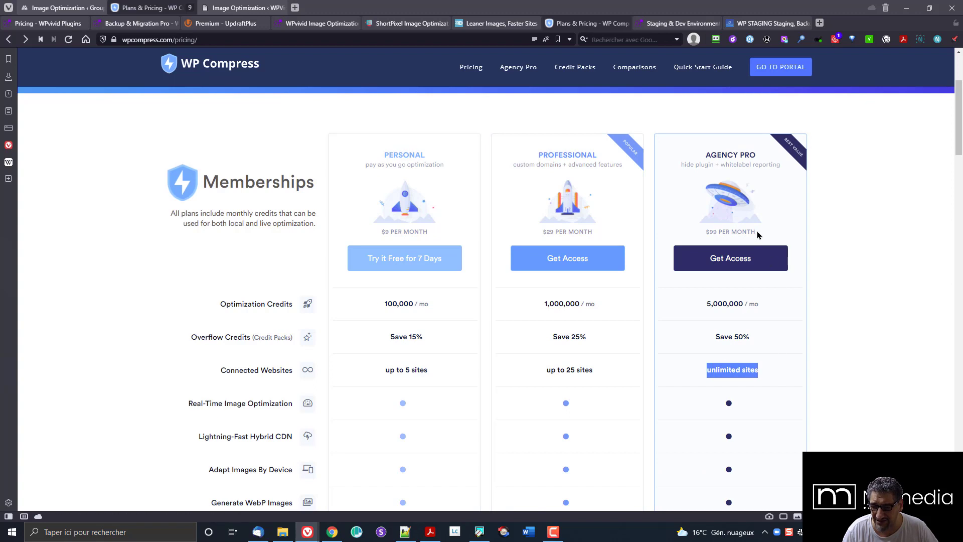
drag(768, 234, 674, 232)
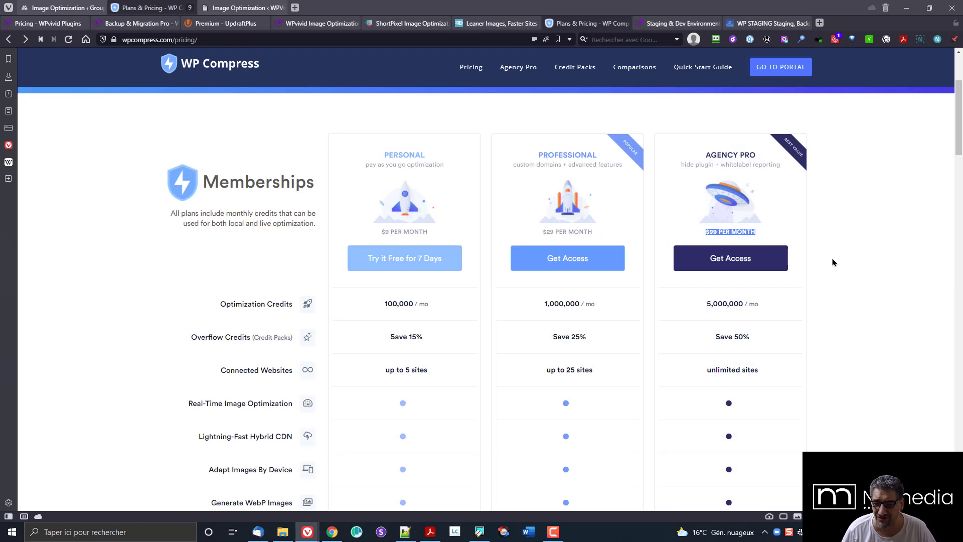
scroll(834, 262, down, 10)
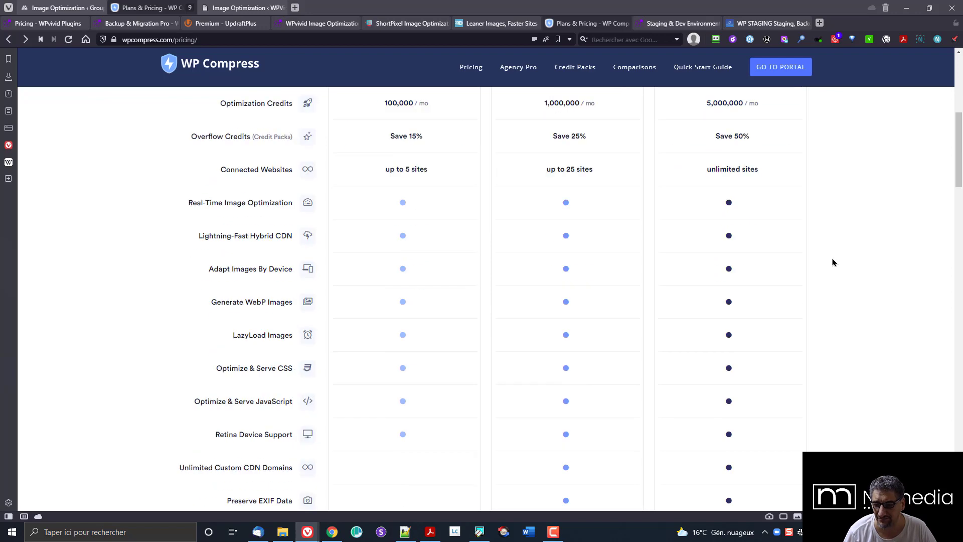
scroll(843, 302, up, 9)
scroll(834, 296, up, 4)
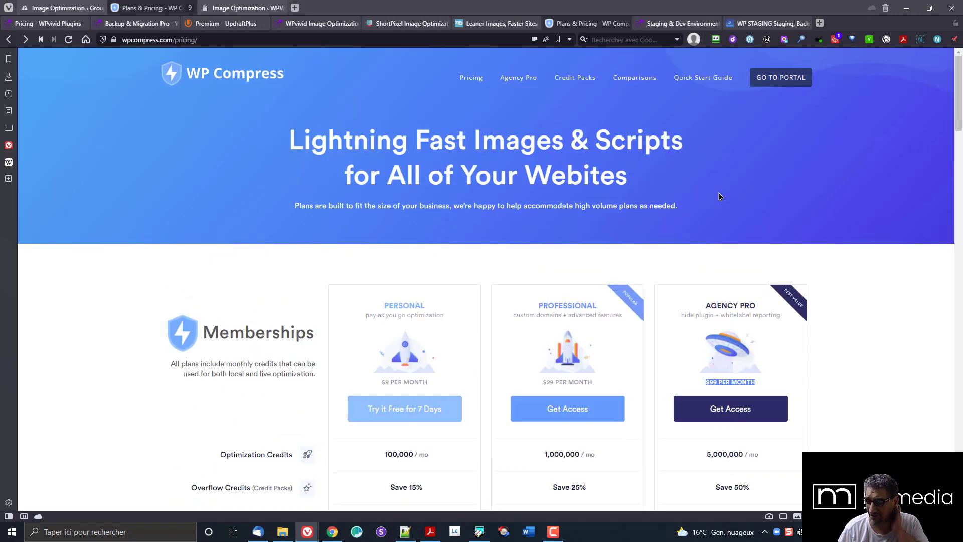
Step: Close the ShortPixel and WP Compress pricing pages, keeping EWWW's plans open as the image optimizer to compare
click(410, 23)
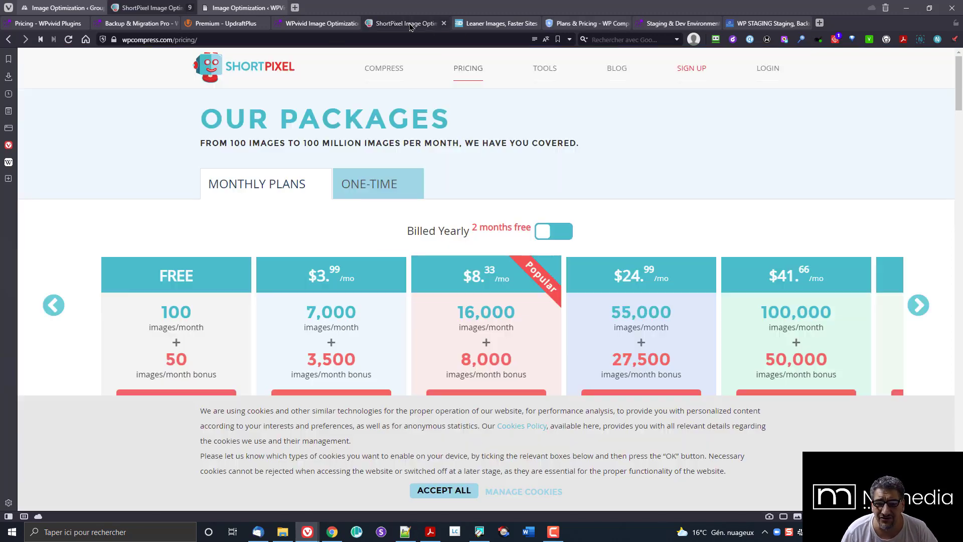
click(502, 23)
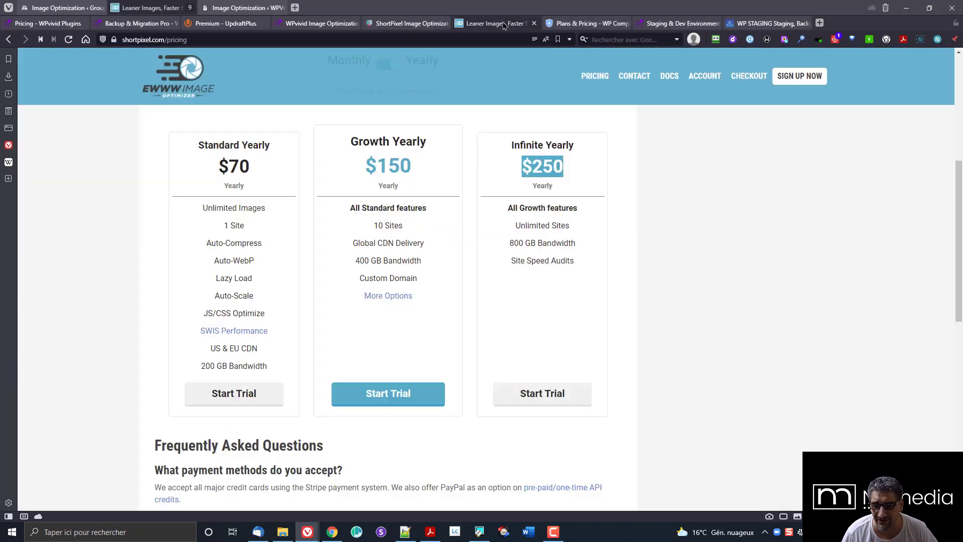
click(444, 23)
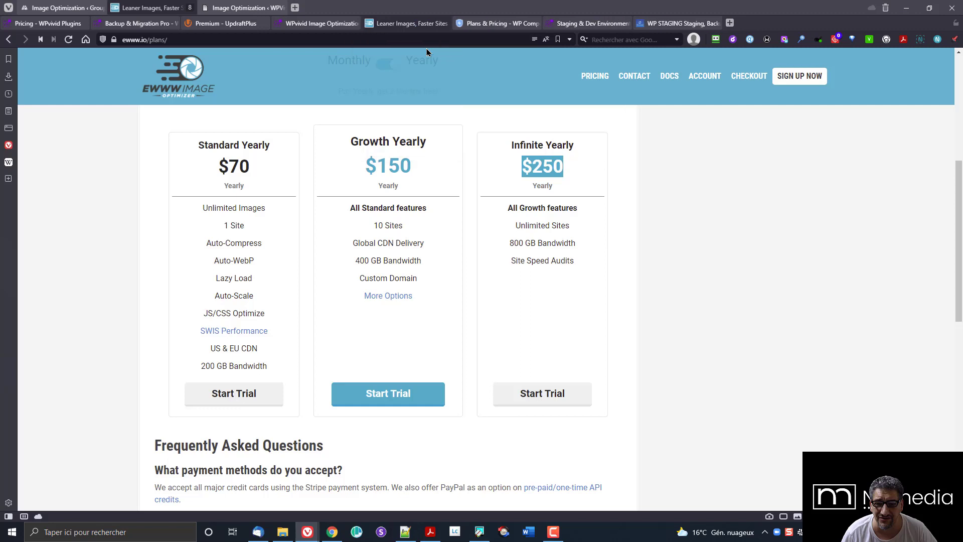
click(534, 24)
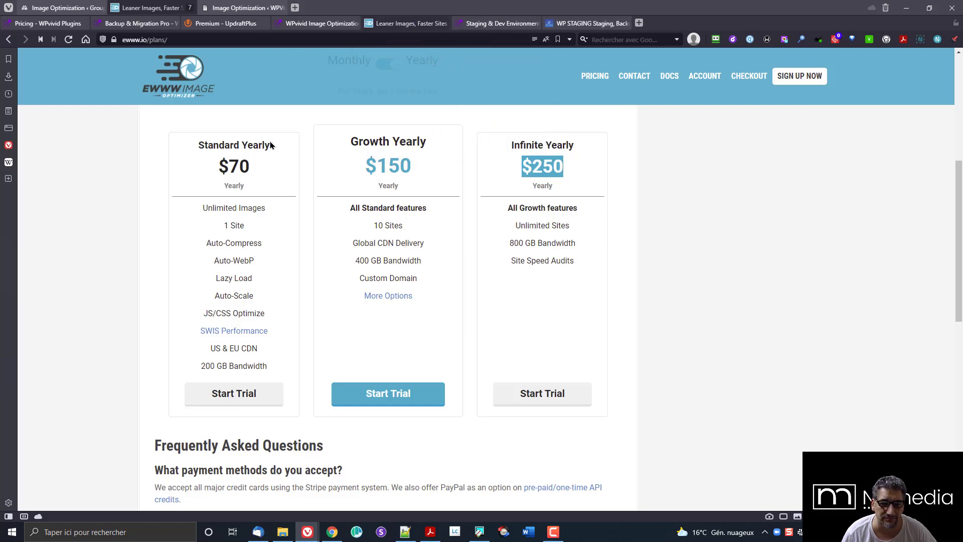
Step: Revisit the UpdraftPlus Premium prices and EWWW's yearly plans to compare their unlimited-site offers
click(228, 25)
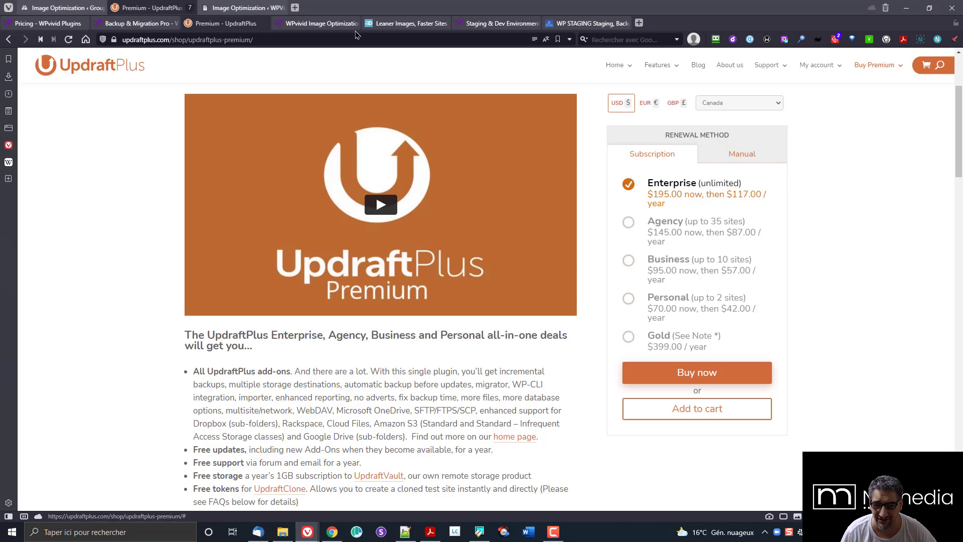
click(403, 23)
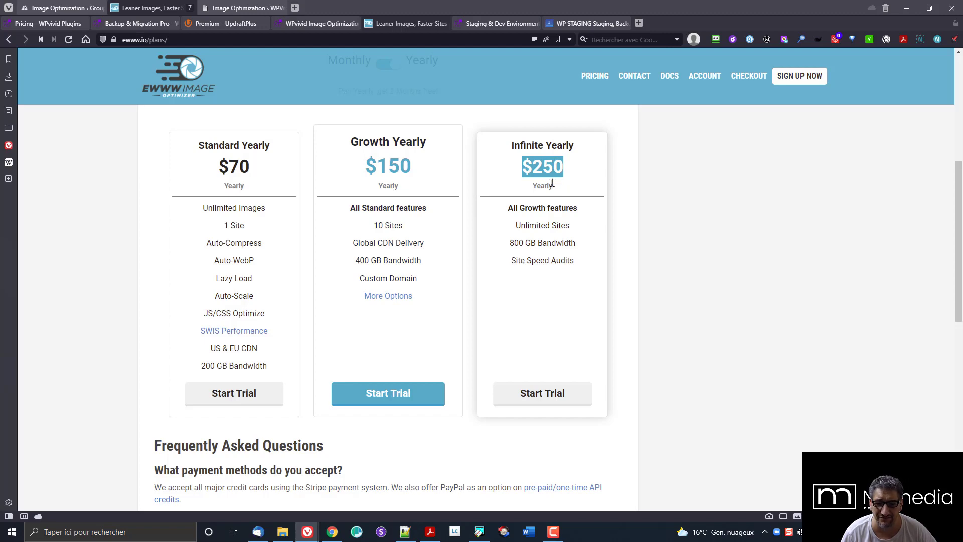
scroll(590, 230, up, 2)
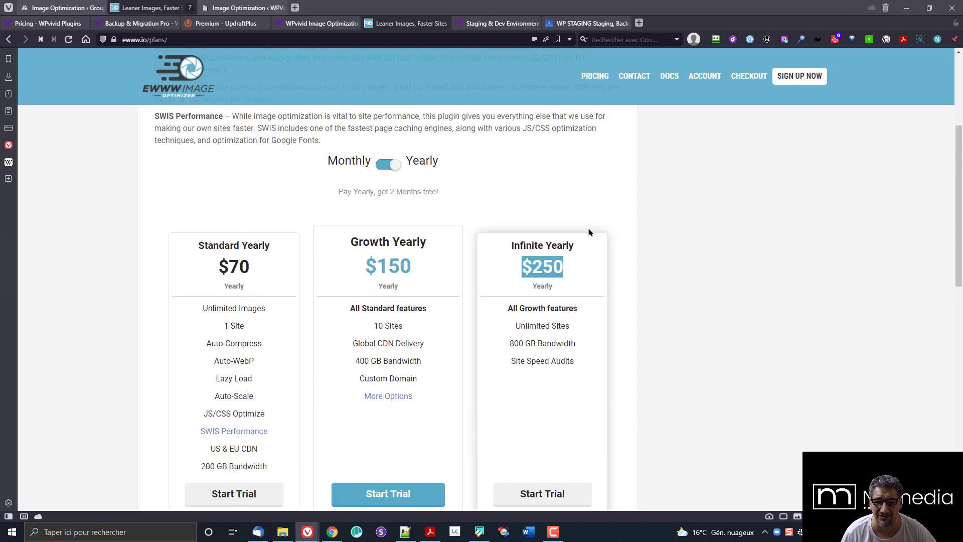
Step: View WPvivid's Staging & Dev Environment Pro page and check which lifetime plans include Staging Pro
click(496, 24)
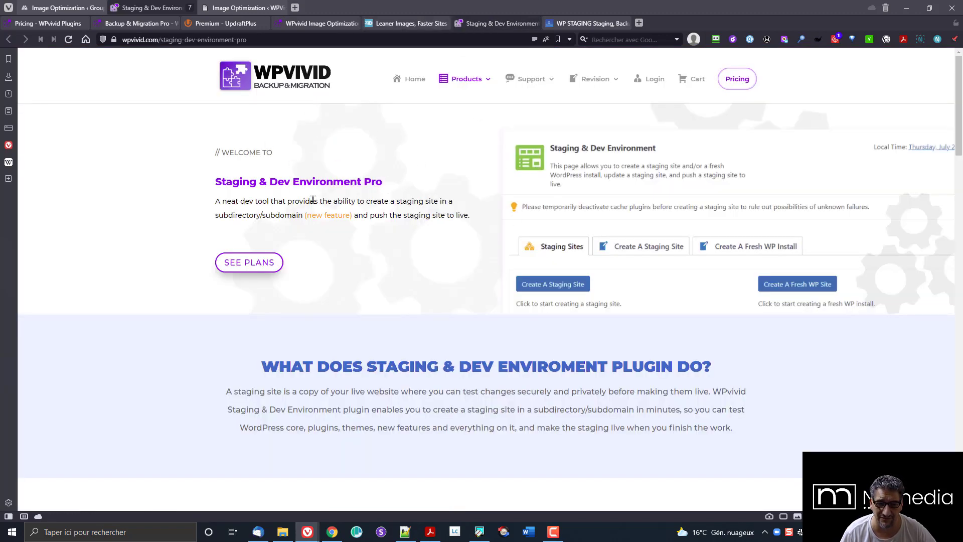
click(31, 25)
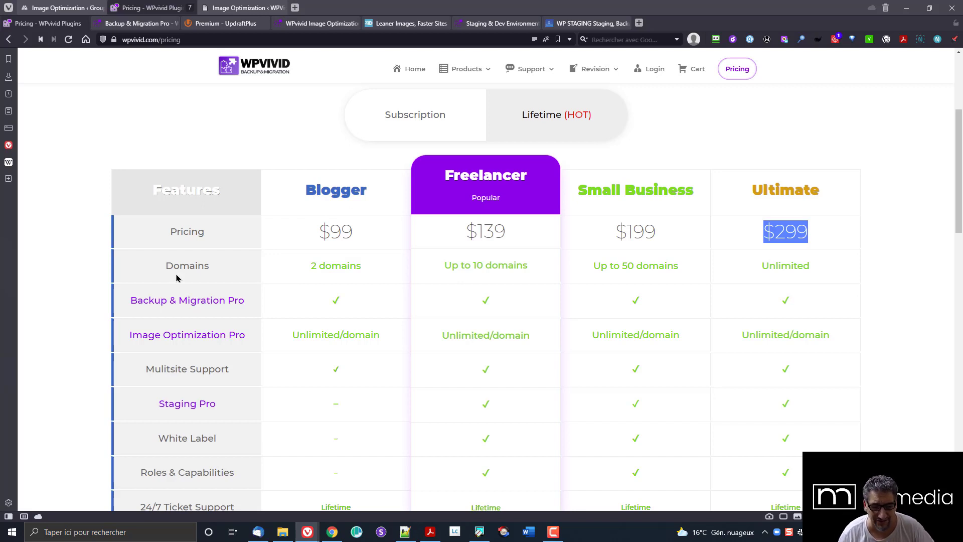
scroll(178, 279, down, 2)
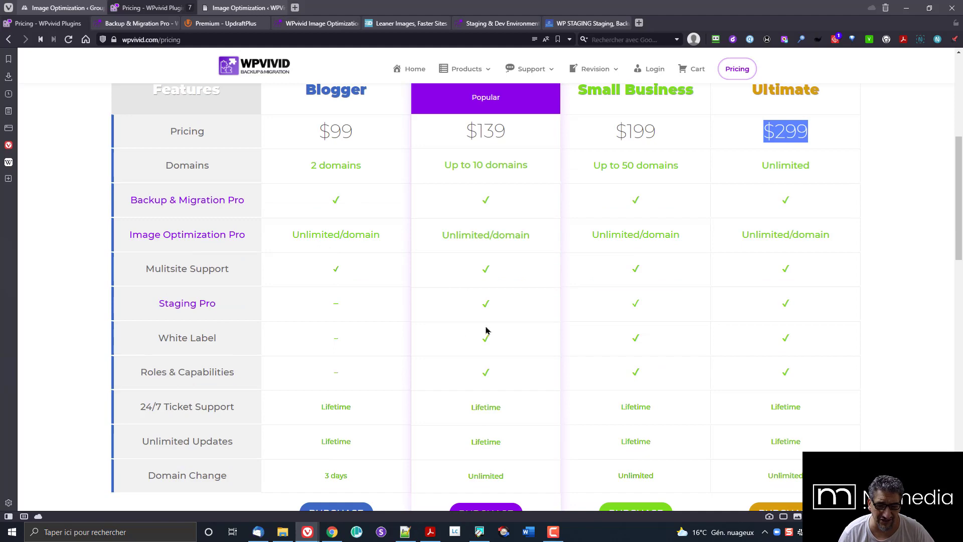
scroll(477, 192, up, 3)
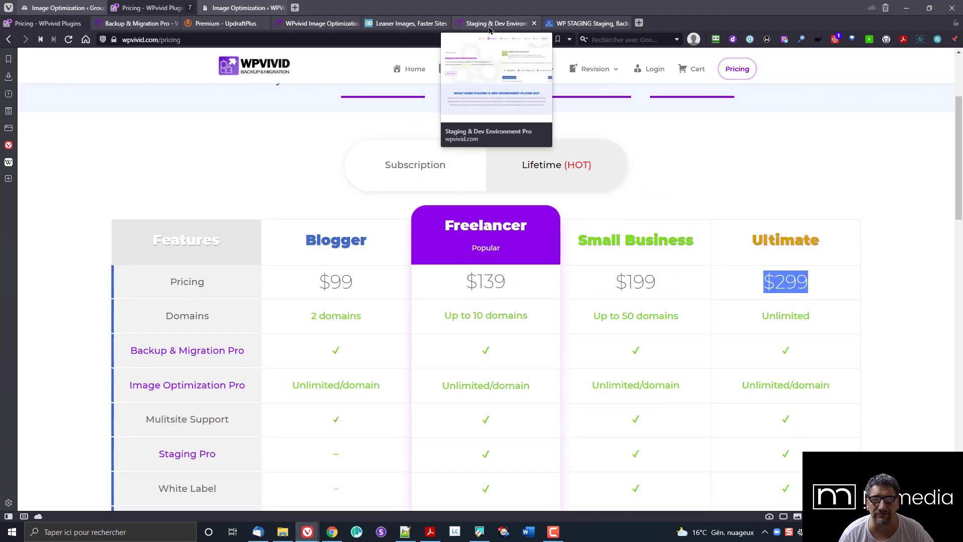
Step: Open the WP STAGING pricing and examine the Developer plan, highlighting its yearly price
click(592, 28)
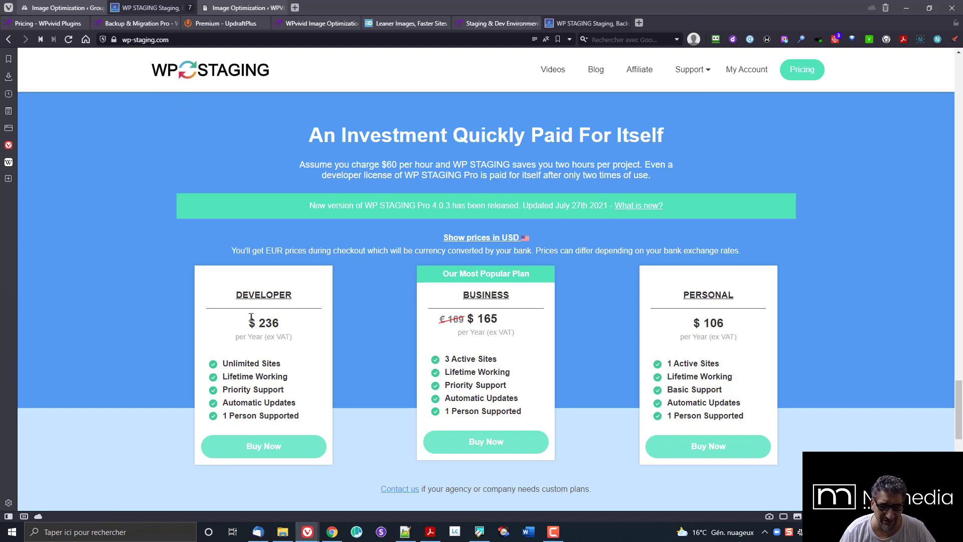
drag(246, 324, 280, 325)
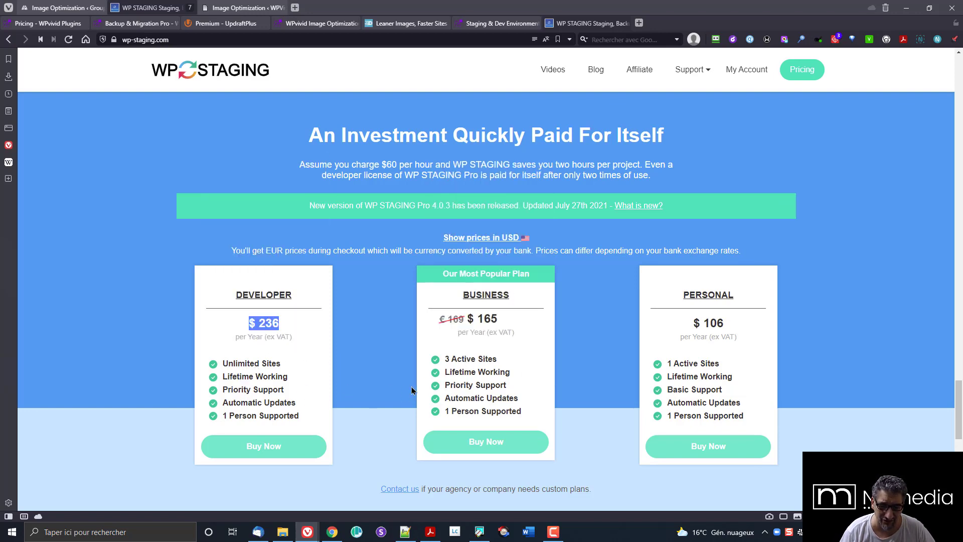
mouse_move(296, 371)
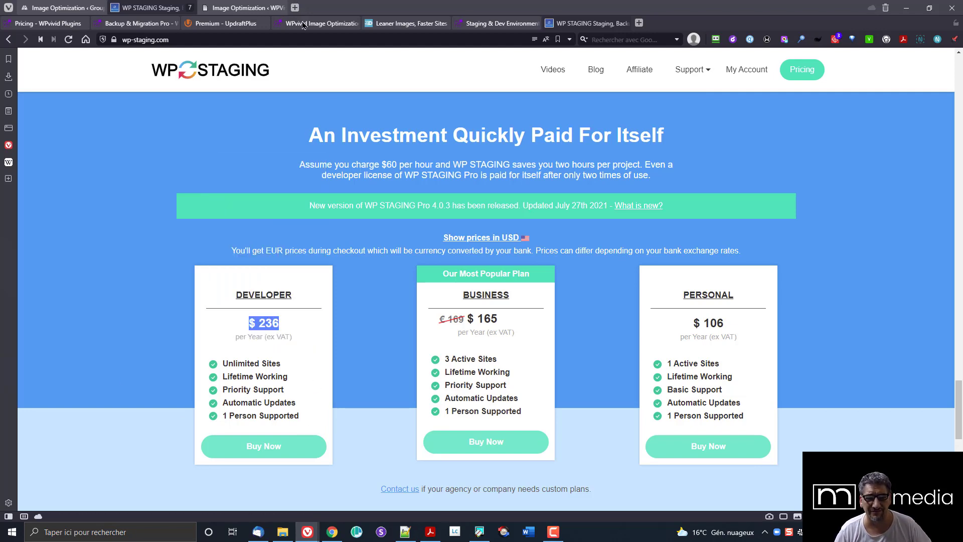
Step: In the Windows calculator, add UpdraftPlus Enterprise's yearly renewal price of 117 and EWWW's Infinite Yearly price of 250
click(221, 24)
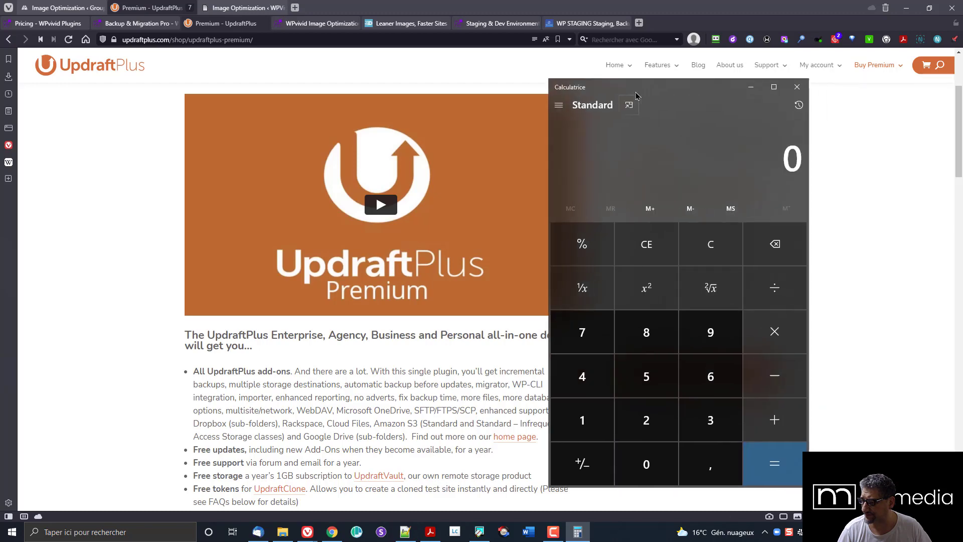
text(117)
key(plus)
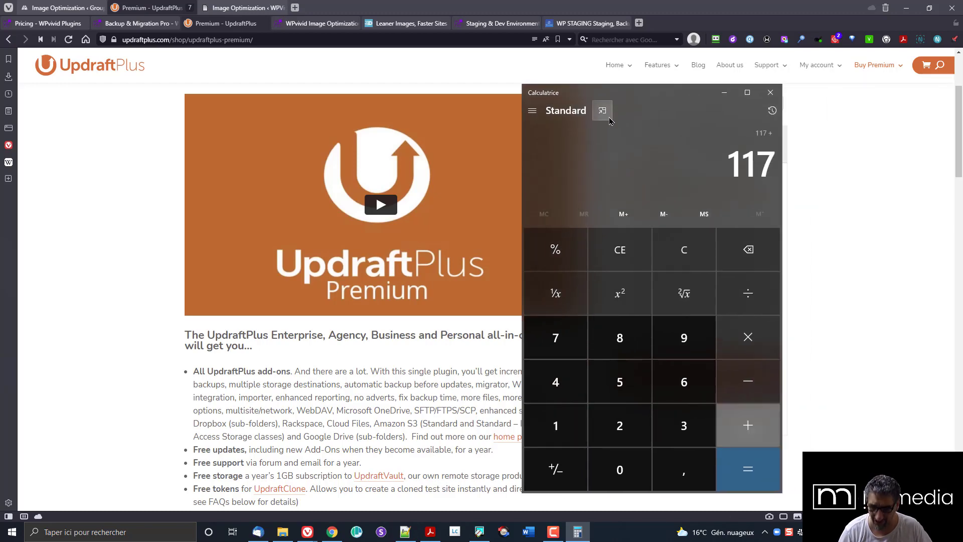
click(369, 25)
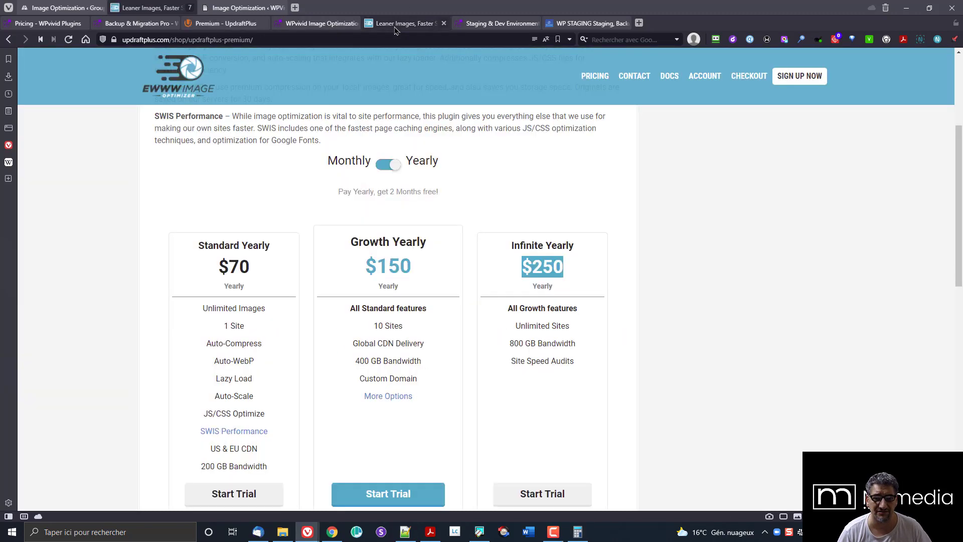
click(578, 532)
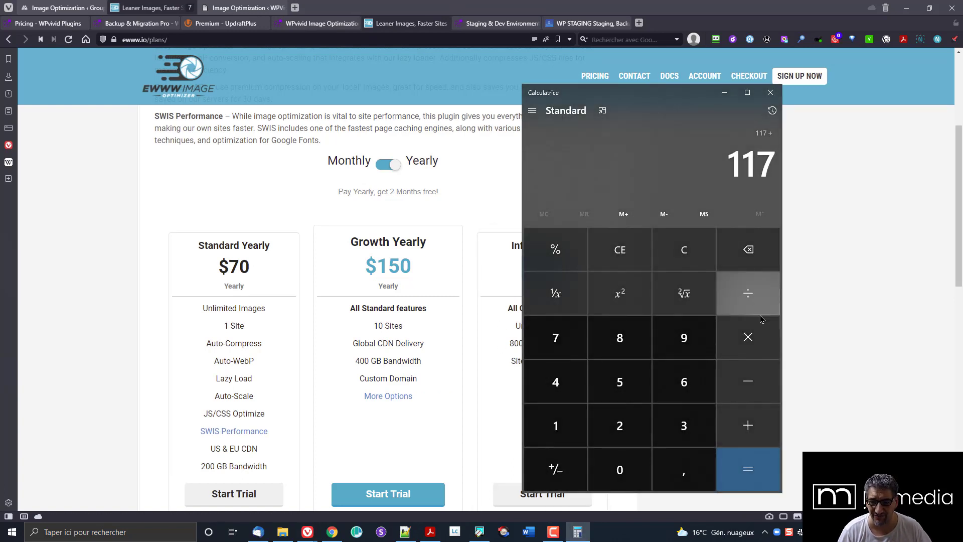
text(250)
key(plus)
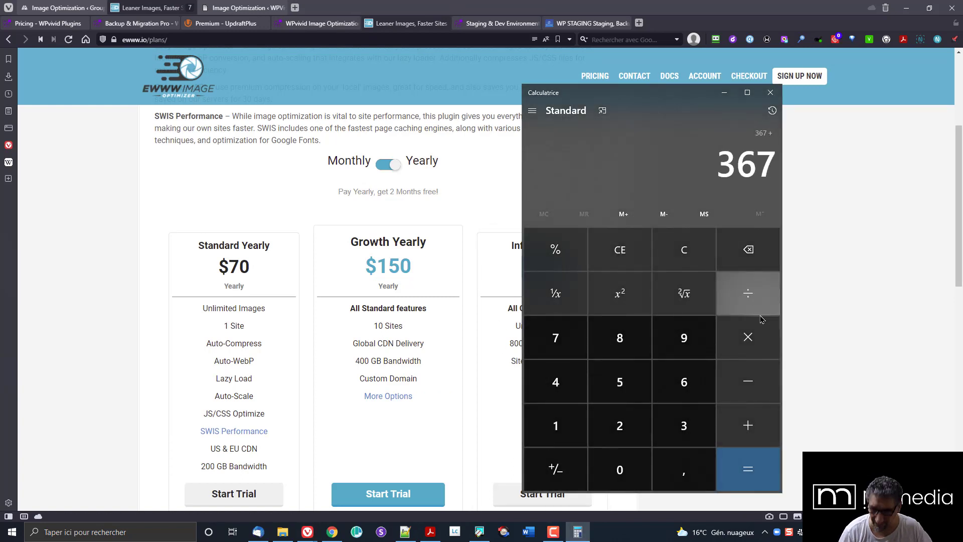
Step: Add WP STAGING's Developer price of 236 to the running sum in the calculator and compute the total
click(577, 23)
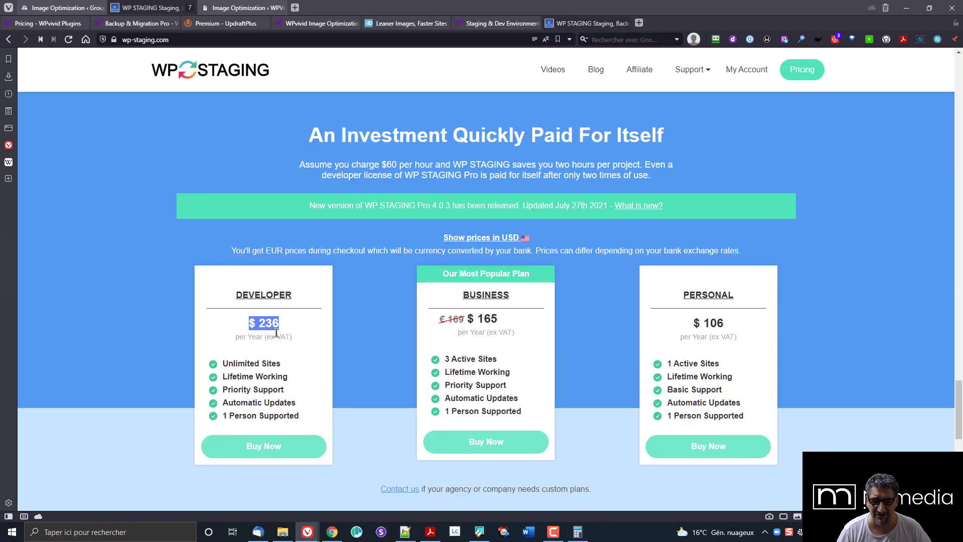
click(578, 532)
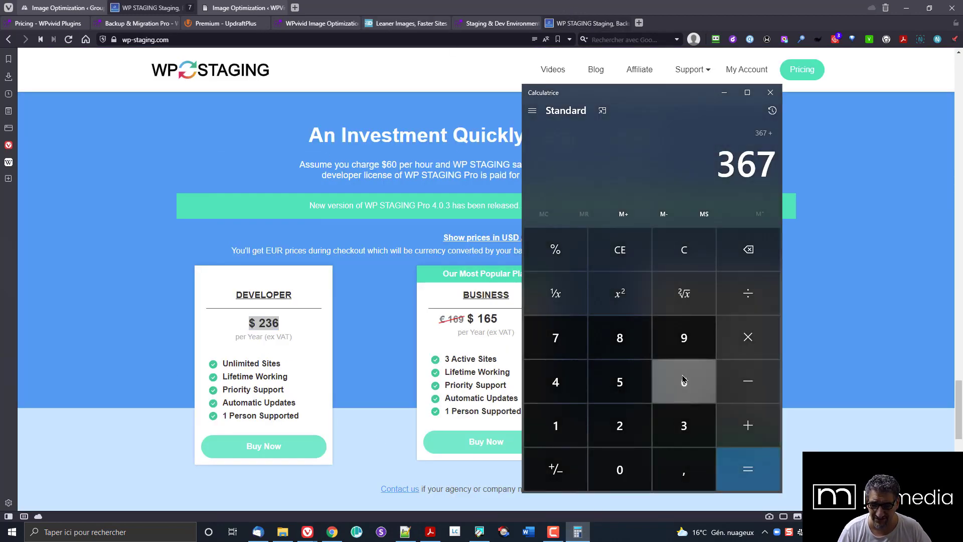
text(236)
click(747, 471)
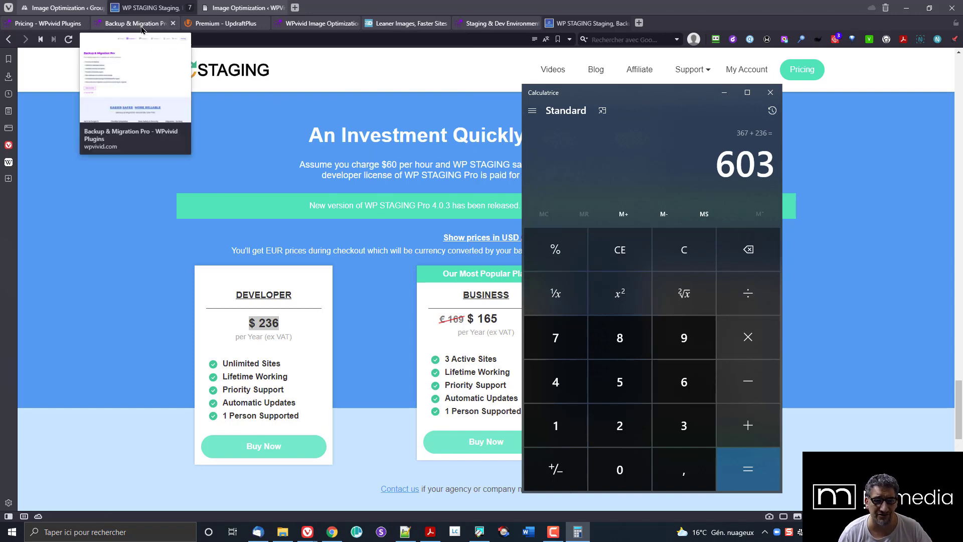
Step: Return to WPvivid's pricing, show the Subscription plans and highlight the Ultimate plan's price
click(143, 23)
scroll(408, 183, up, 5)
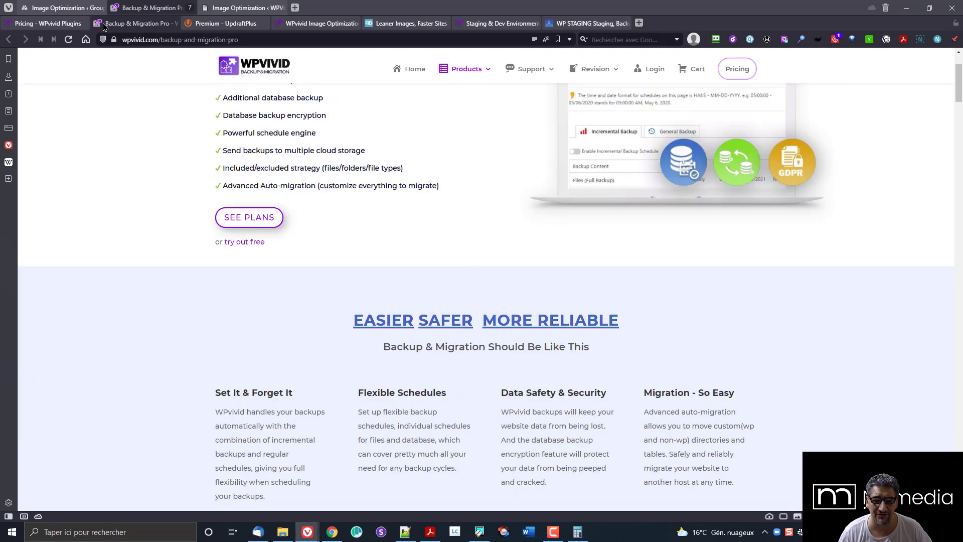
click(70, 27)
click(391, 163)
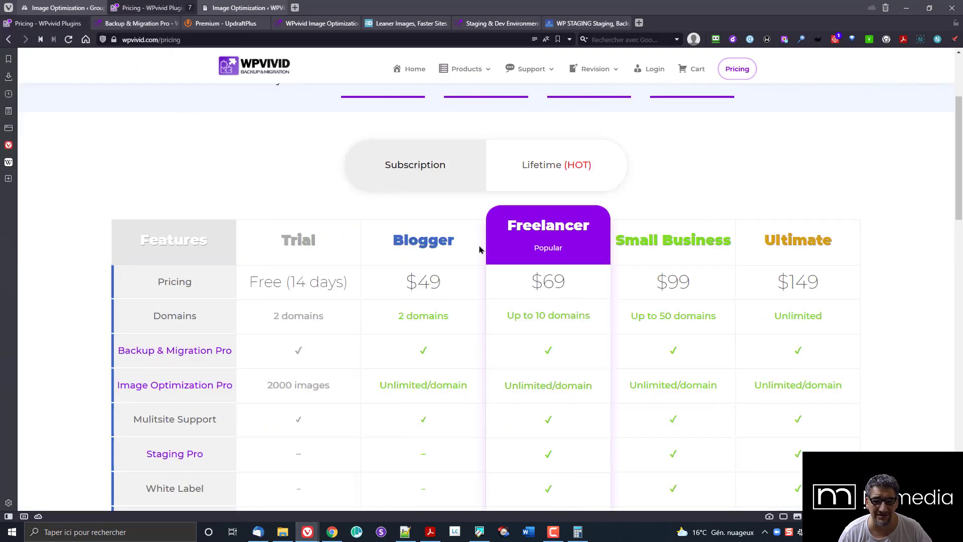
drag(779, 283, 823, 291)
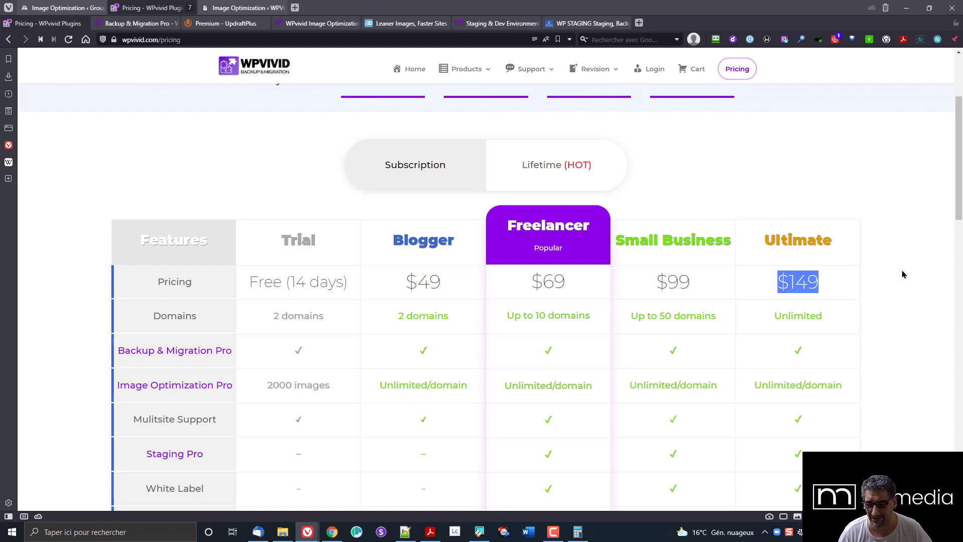
Step: Show WPvivid's Lifetime plans, highlight the Ultimate price, compare it with the competitors' sum in the calculator, and close the calculator
click(526, 172)
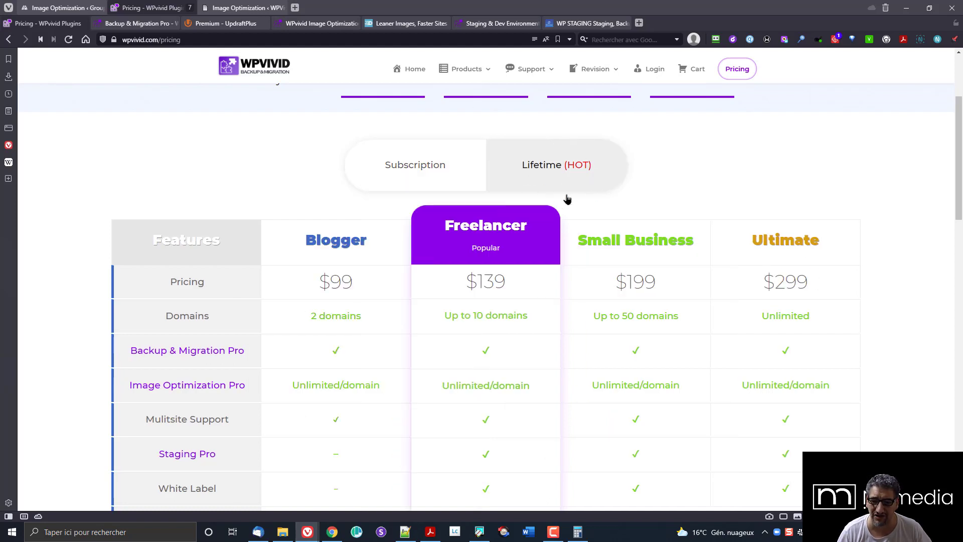
drag(761, 282, 830, 294)
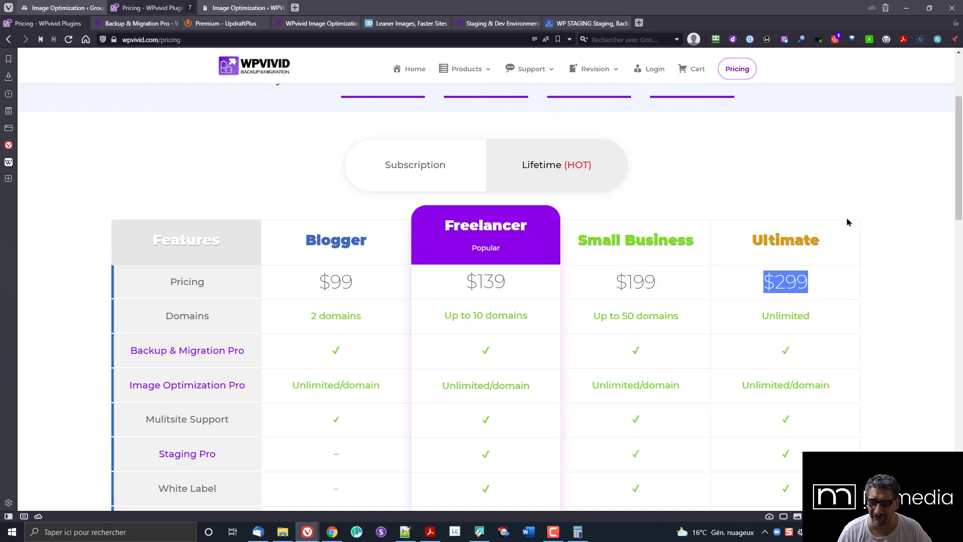
click(578, 535)
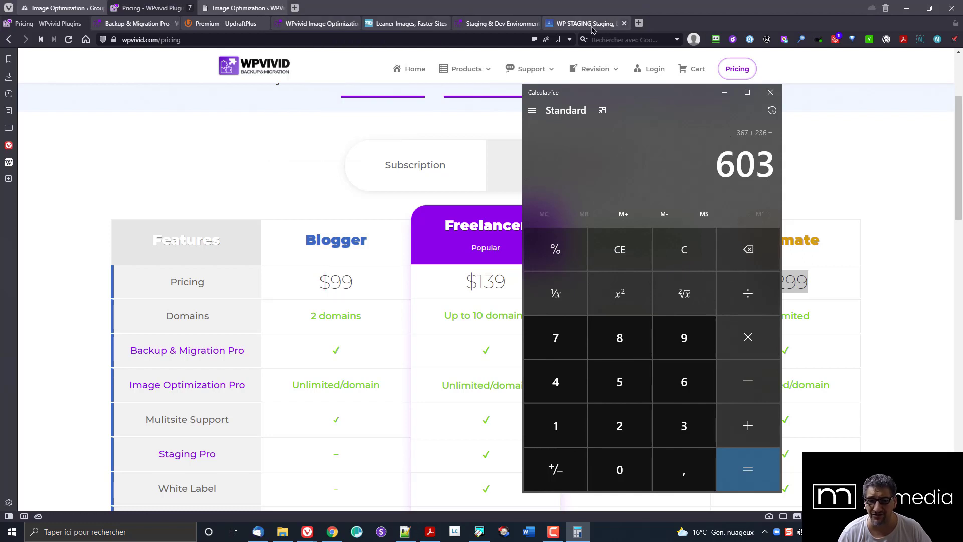
click(770, 93)
click(296, 184)
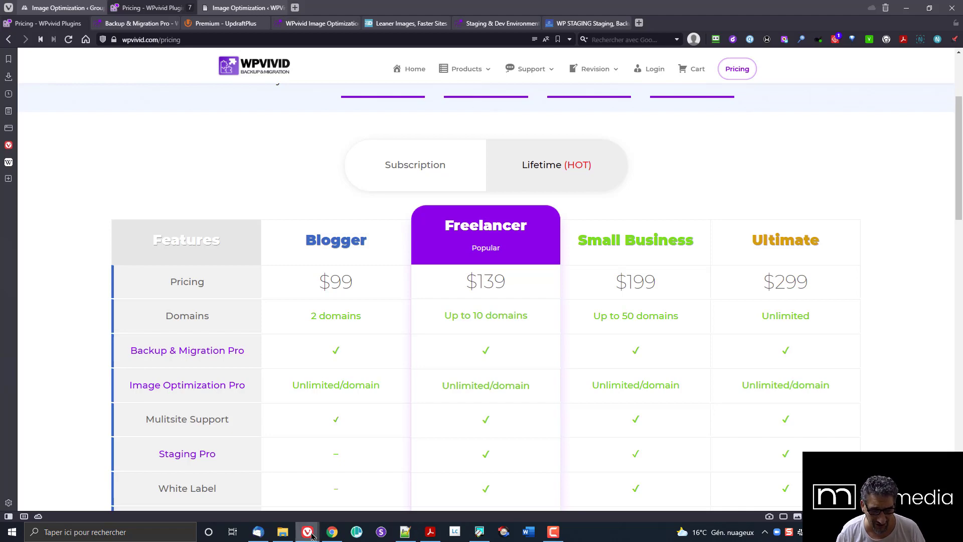
Step: Switch to the WordPress window with WPvivid Image Optimization, dismiss the completion alert and maximize the window
mouse_move(307, 531)
click(357, 488)
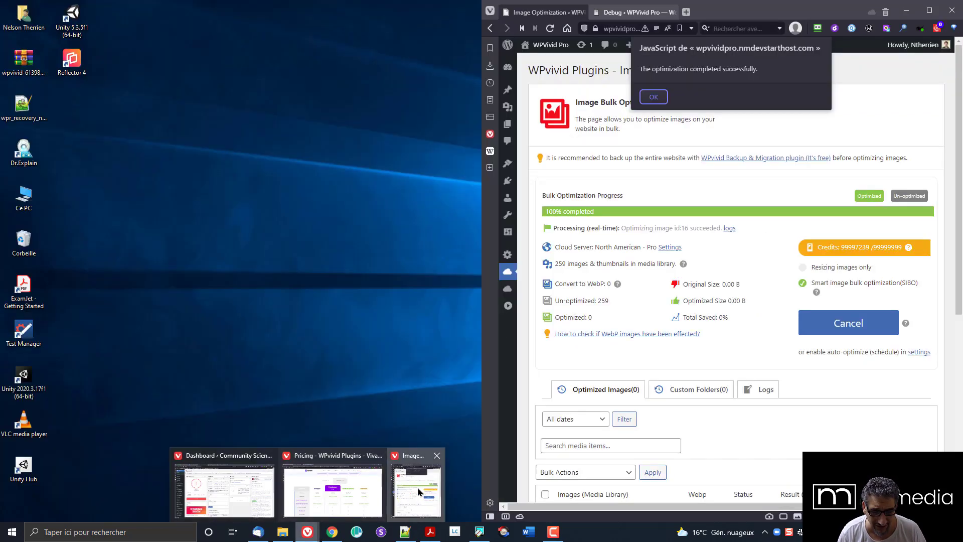
click(416, 489)
click(654, 97)
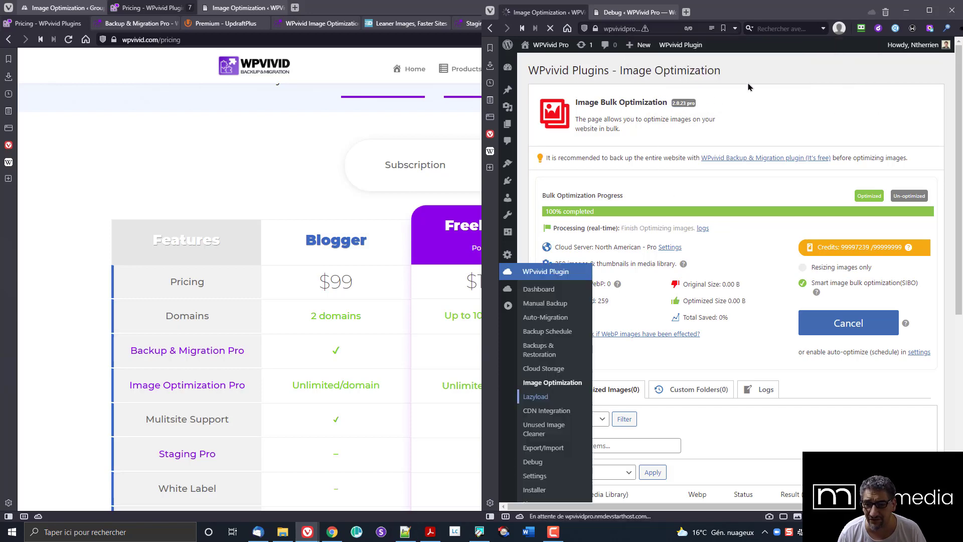
click(931, 12)
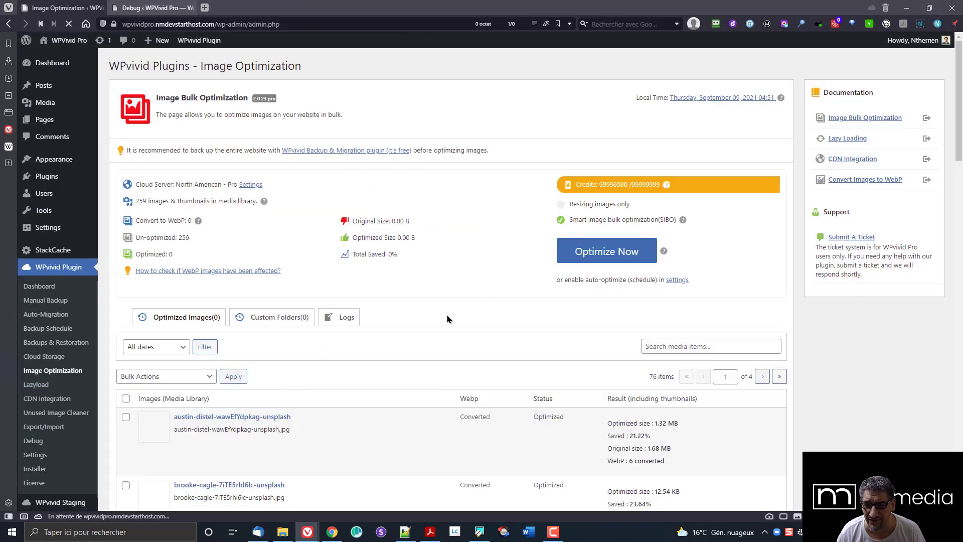
Step: Examine the per-image optimization results, highlighting the saved percentage for philip-martin-5aGUyCW_PJw-unsplash, and review the overall bulk optimization statistics
scroll(613, 305, down, 6)
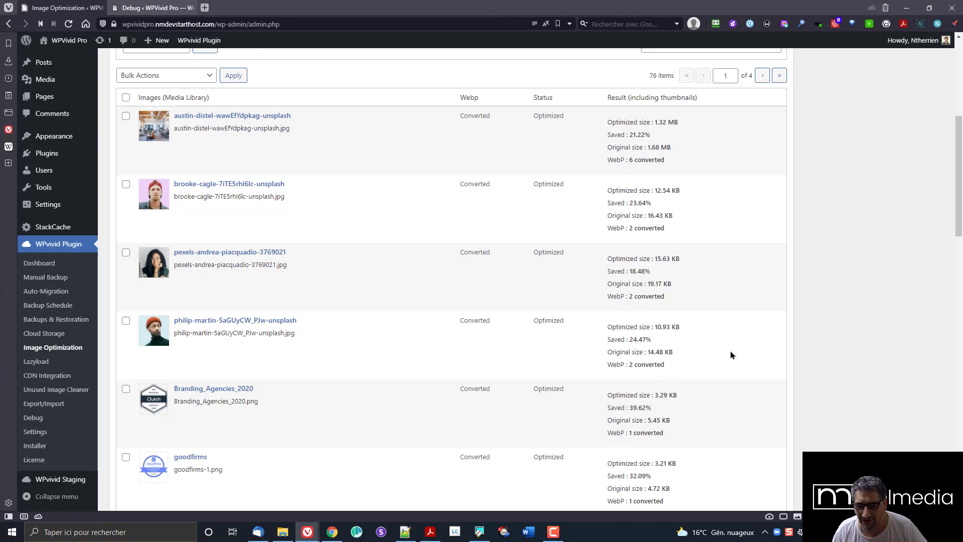
drag(627, 343, 656, 346)
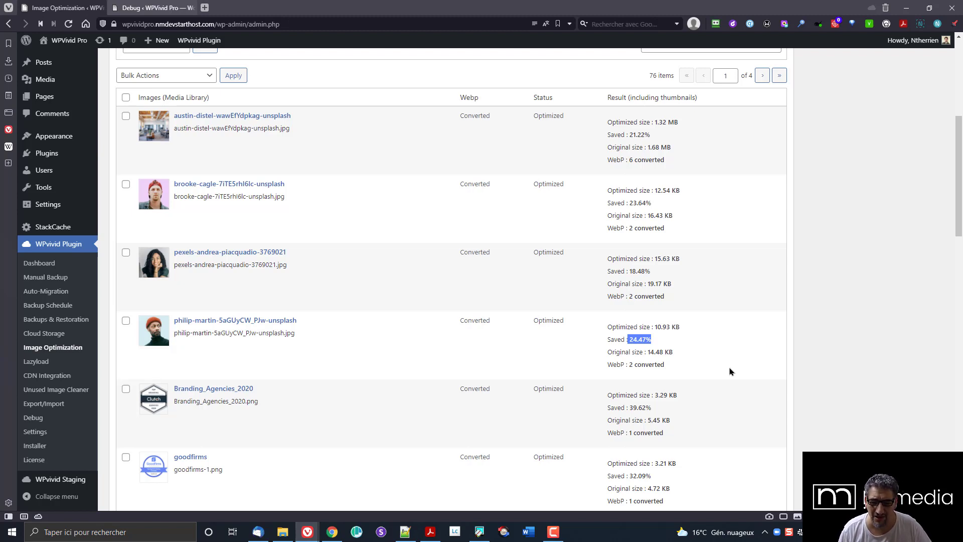
click(647, 340)
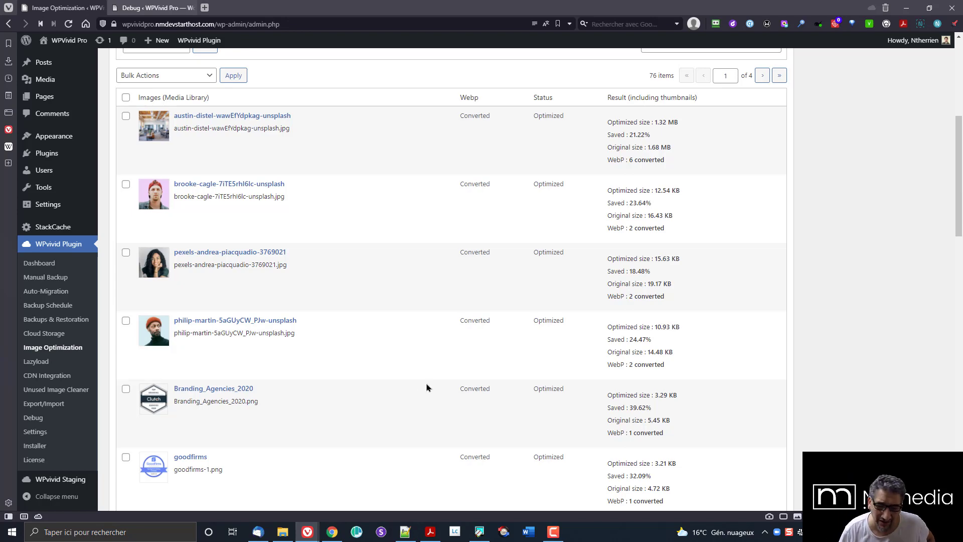
scroll(428, 384, up, 5)
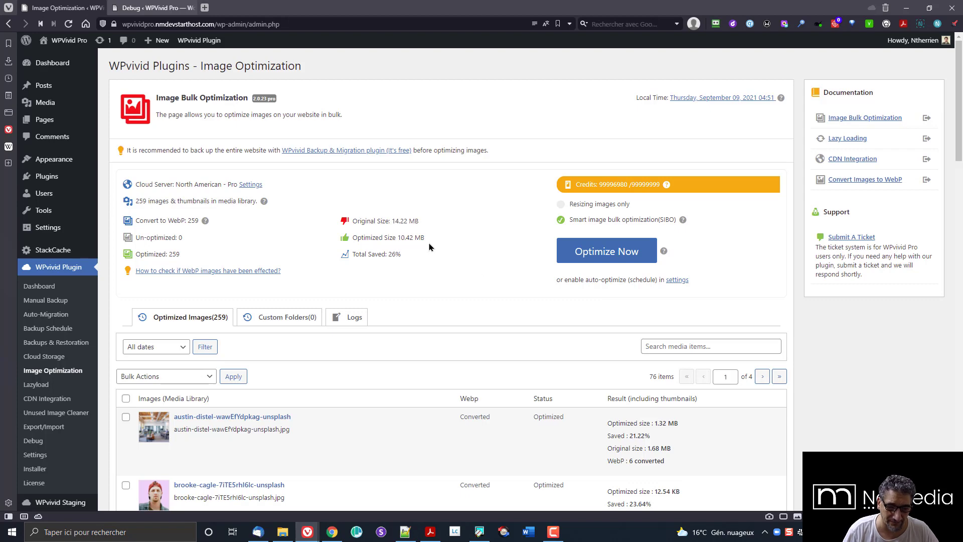
Step: Return to WPvivid's Lifetime pricing and compare its features with the WP STAGING plans and the Backup & Migration Pro page
click(908, 8)
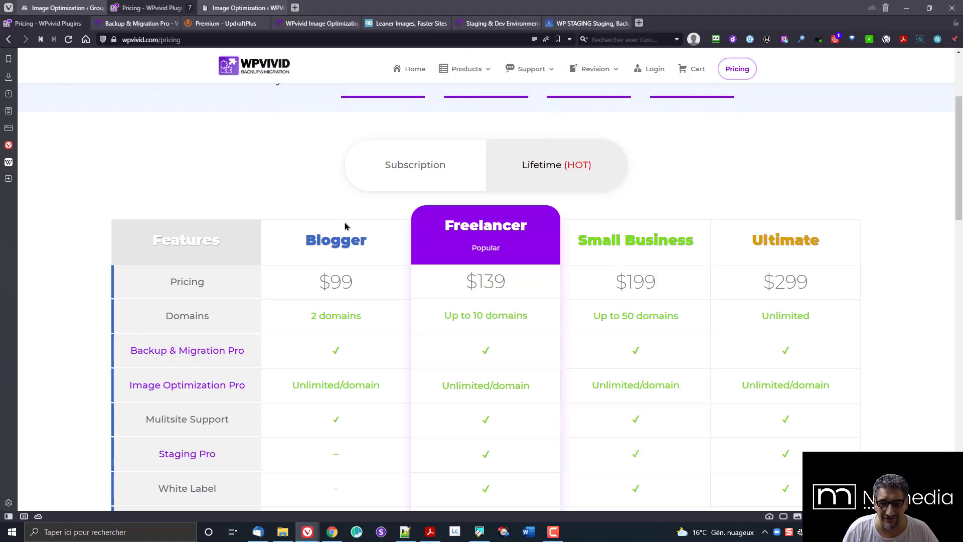
scroll(291, 208, down, 3)
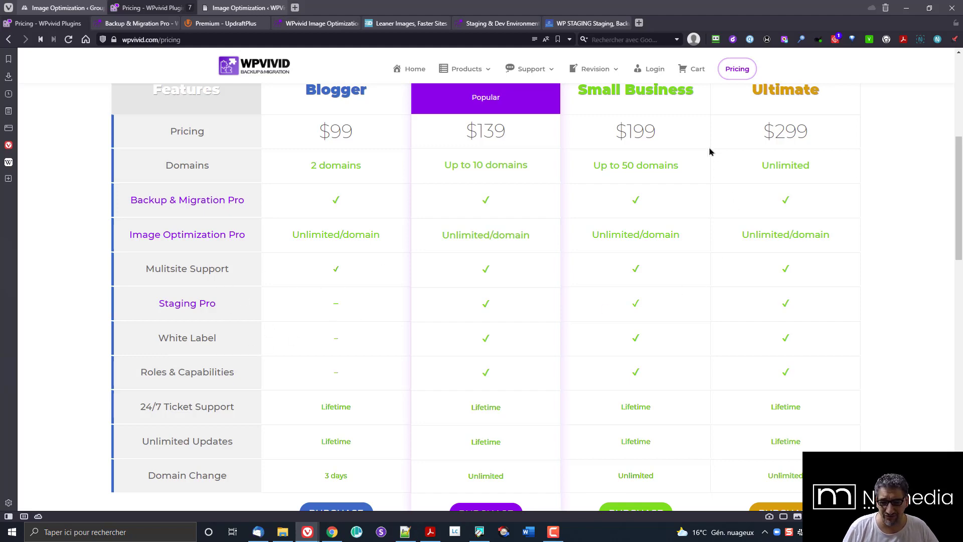
click(572, 23)
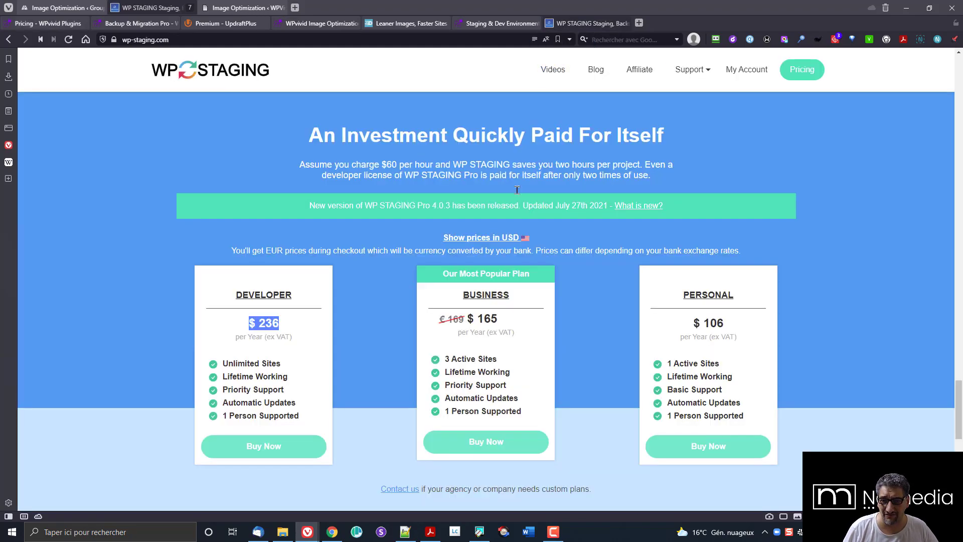
click(146, 23)
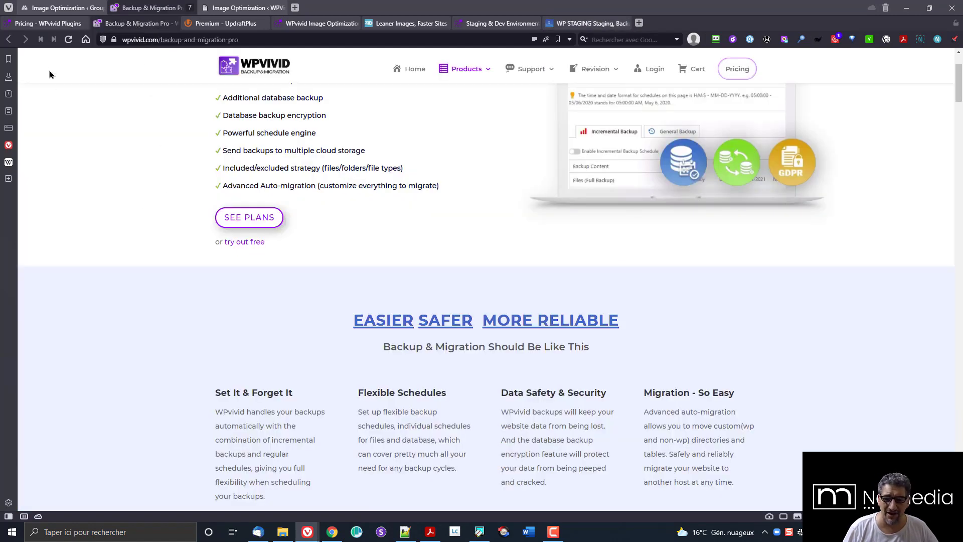
click(75, 23)
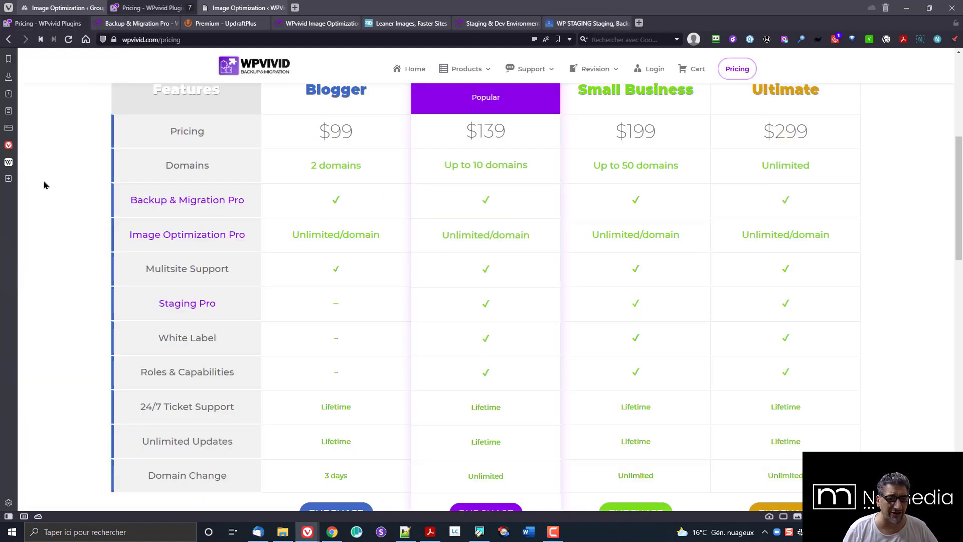
Step: Find the 30-day 100% money back guarantee on WPvivid's pricing page and highlight its heading
scroll(424, 290, down, 7)
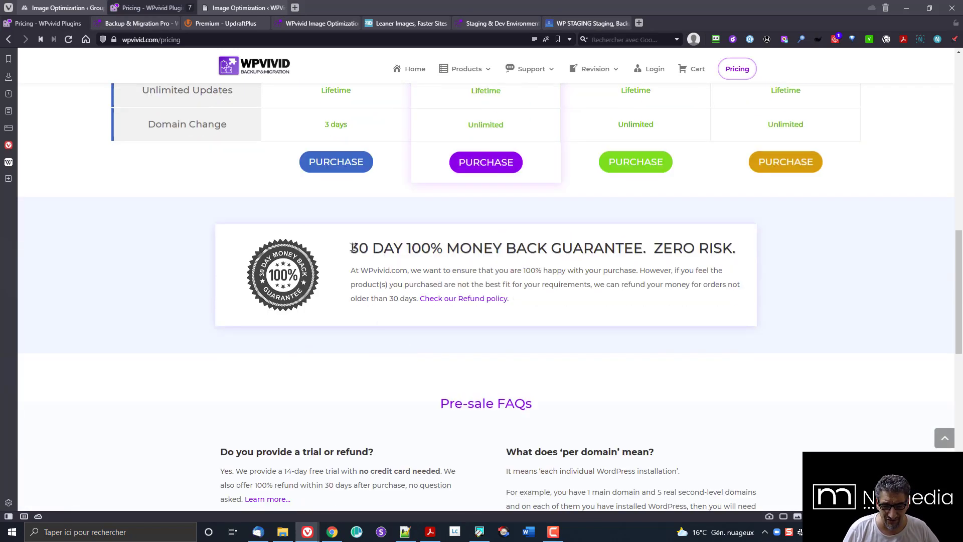
drag(352, 248, 749, 249)
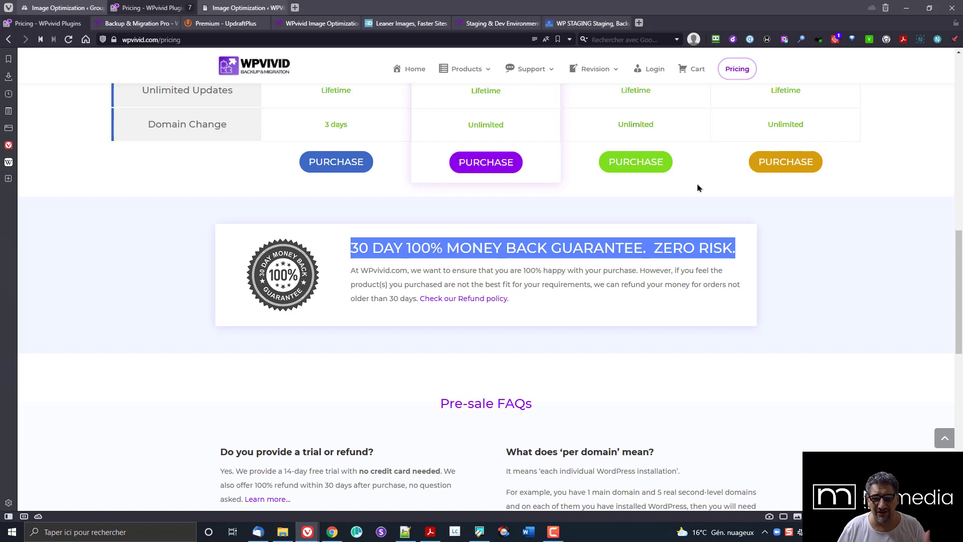
scroll(322, 253, up, 8)
scroll(321, 252, up, 5)
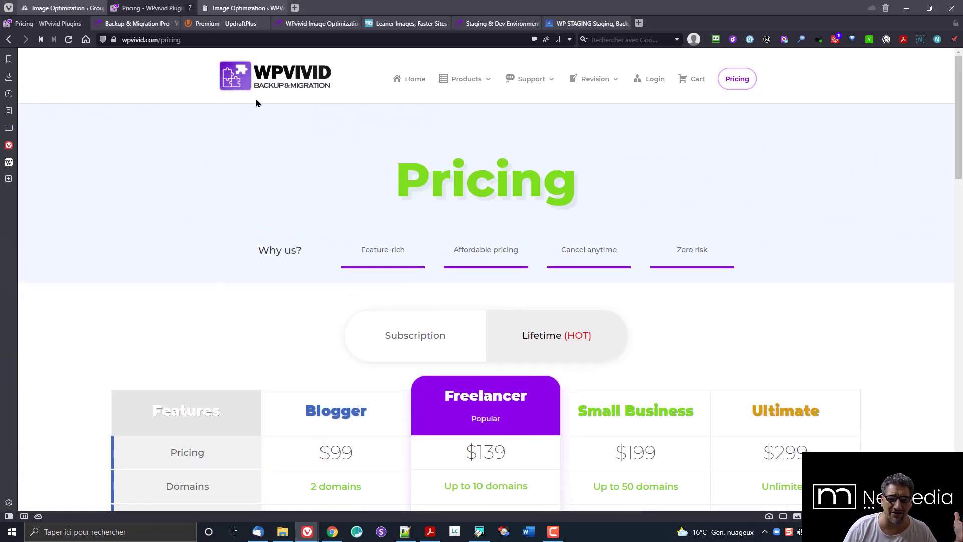
Step: Visit WPvivid's home page, then reopen Pricing and review the Subscription plans, pre-sale FAQs and footer links
click(407, 83)
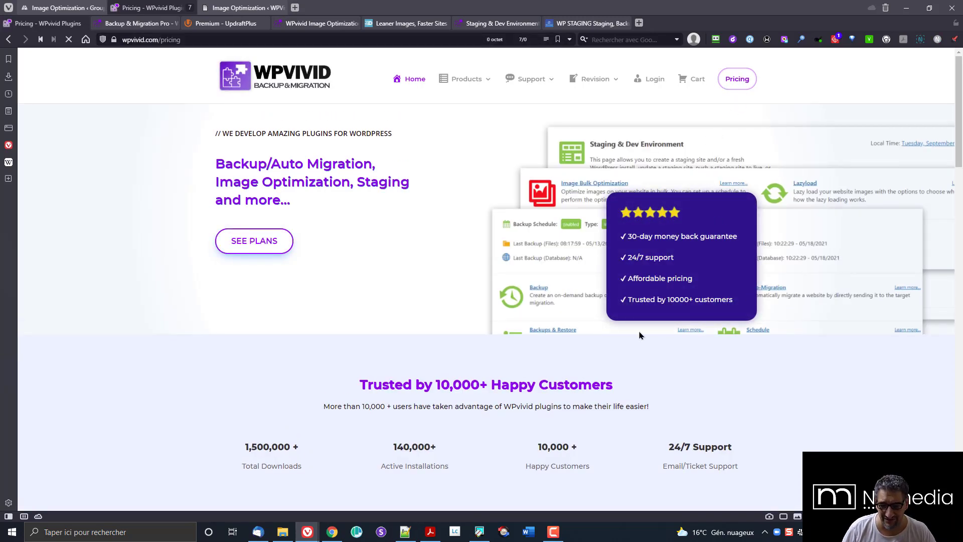
scroll(747, 297, down, 12)
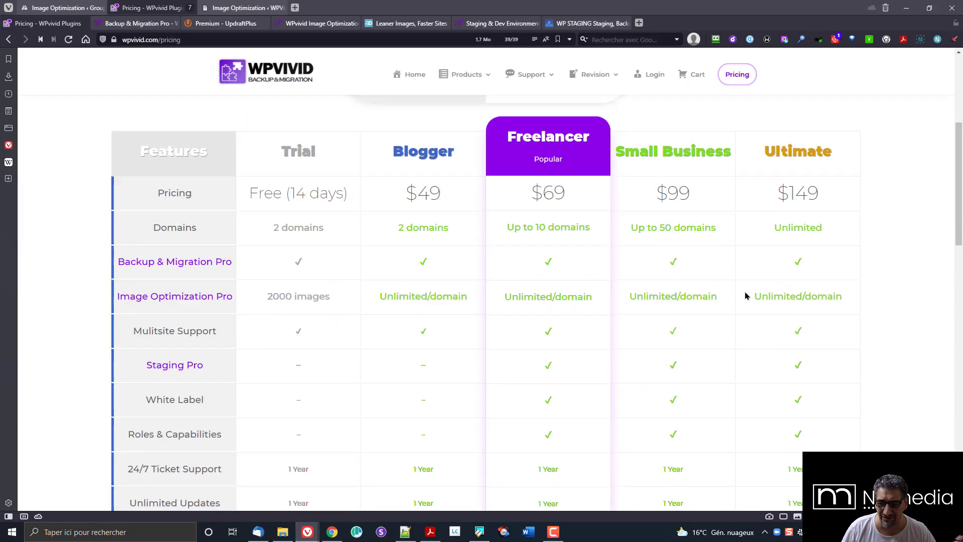
scroll(730, 325, down, 8)
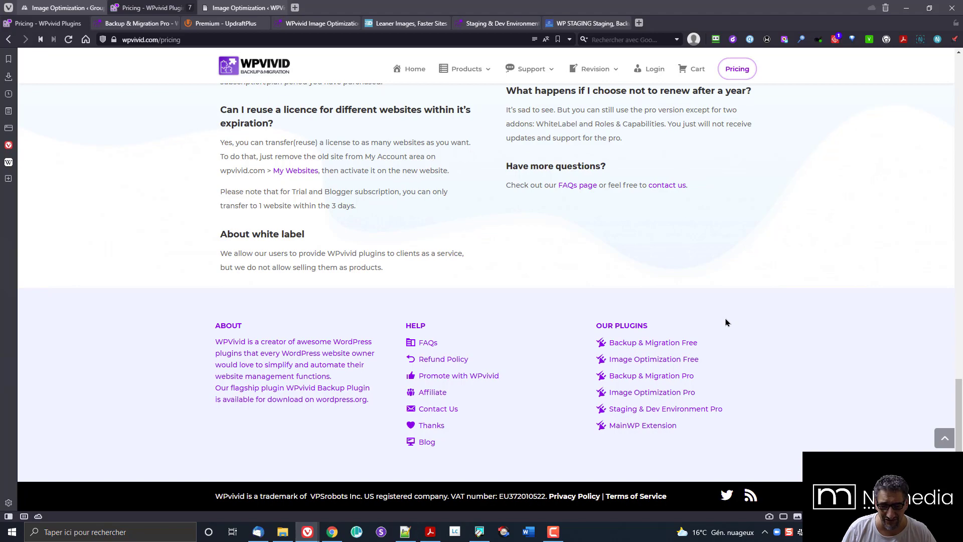
scroll(727, 322, up, 20)
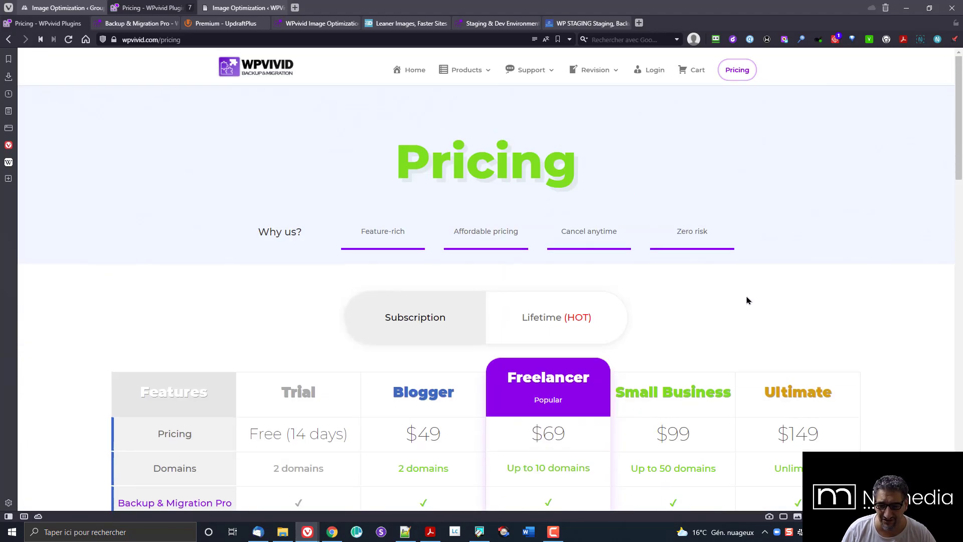